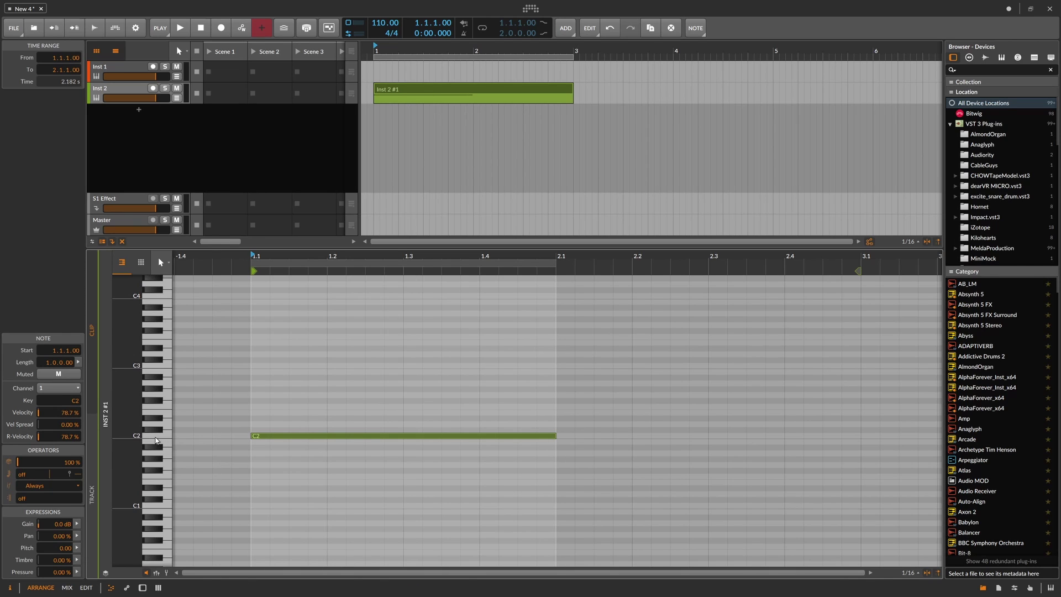
Add one-bar D#2 and G2 notes above the C2 note at the start of the Inst 2 clip.
click(268, 423)
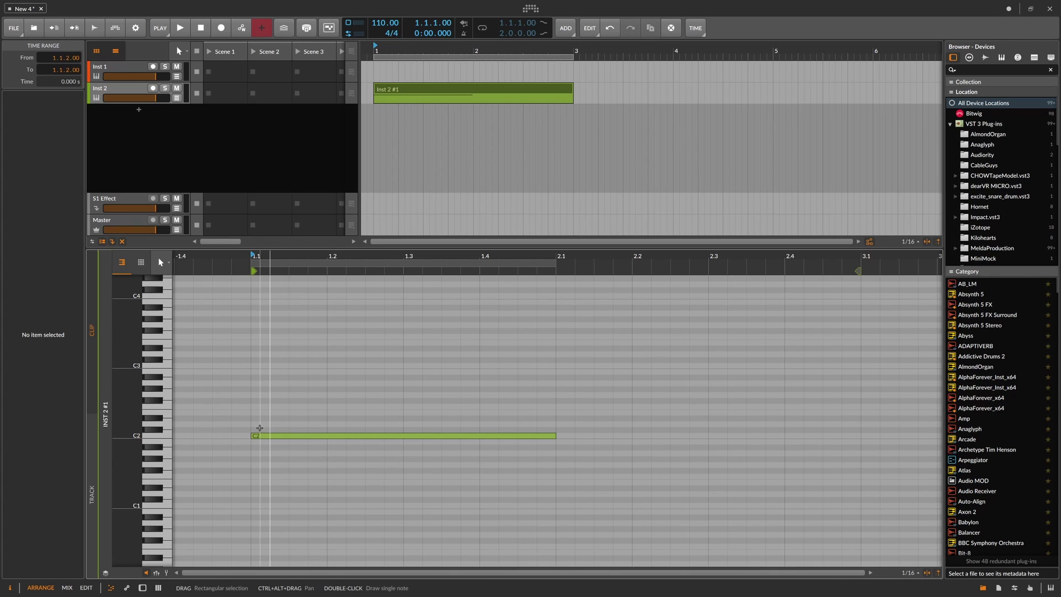
double_click(257, 431)
drag(275, 431, 278, 421)
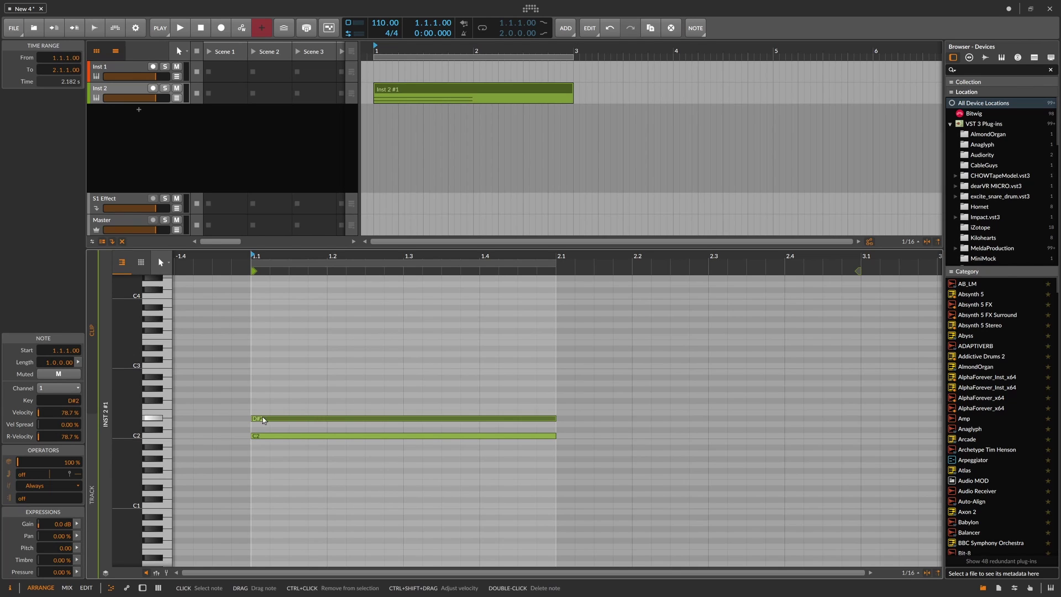
click(263, 431)
double_click(259, 413)
drag(269, 412, 270, 397)
click(270, 384)
click(267, 395)
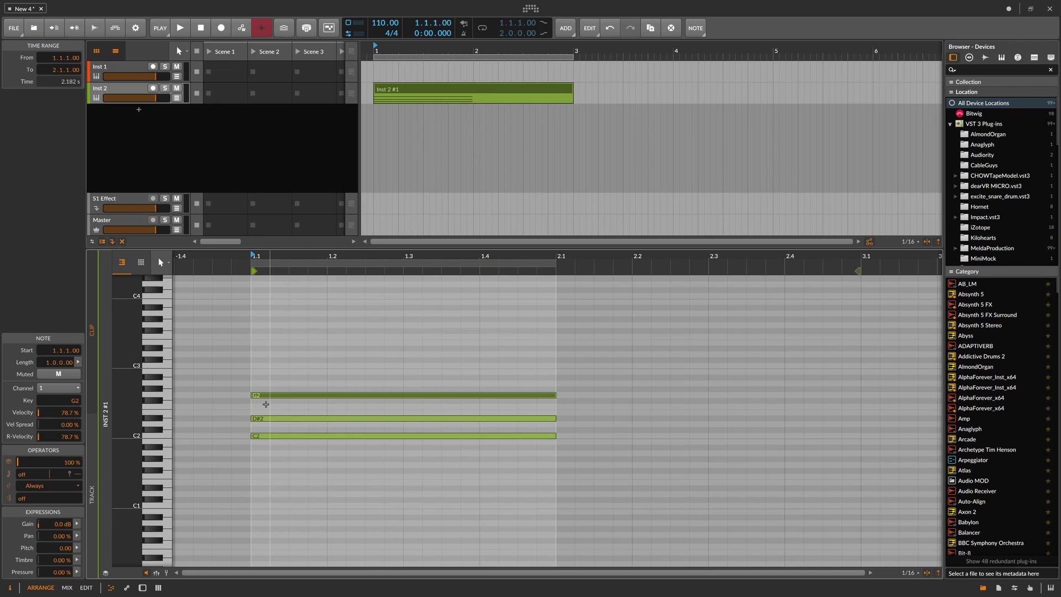
click(261, 403)
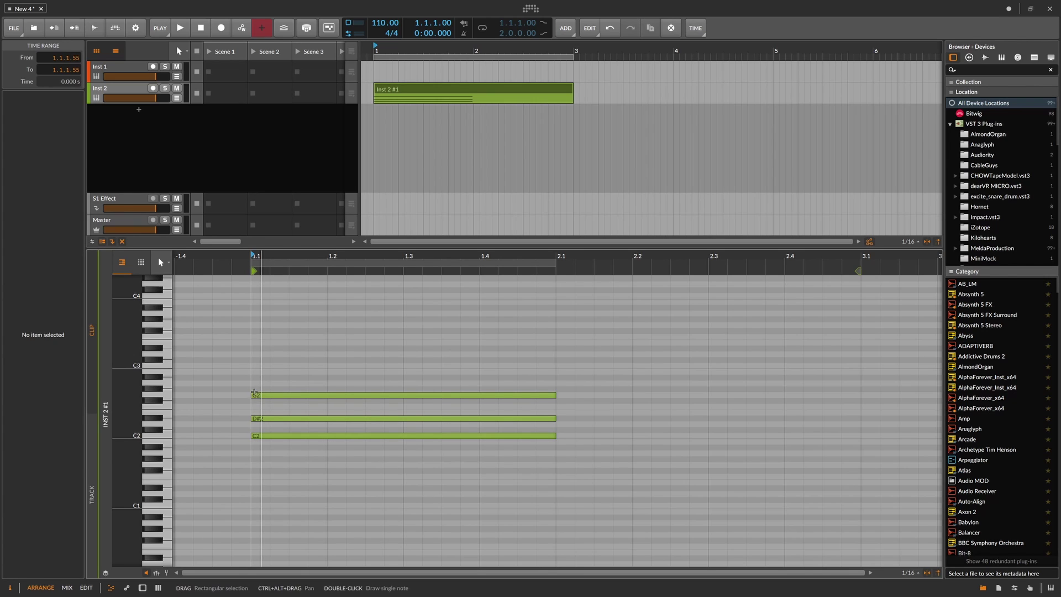
Add a one-bar A#2 note above G2 to extend the chord in the Inst 2 clip.
drag(255, 396, 264, 381)
click(273, 386)
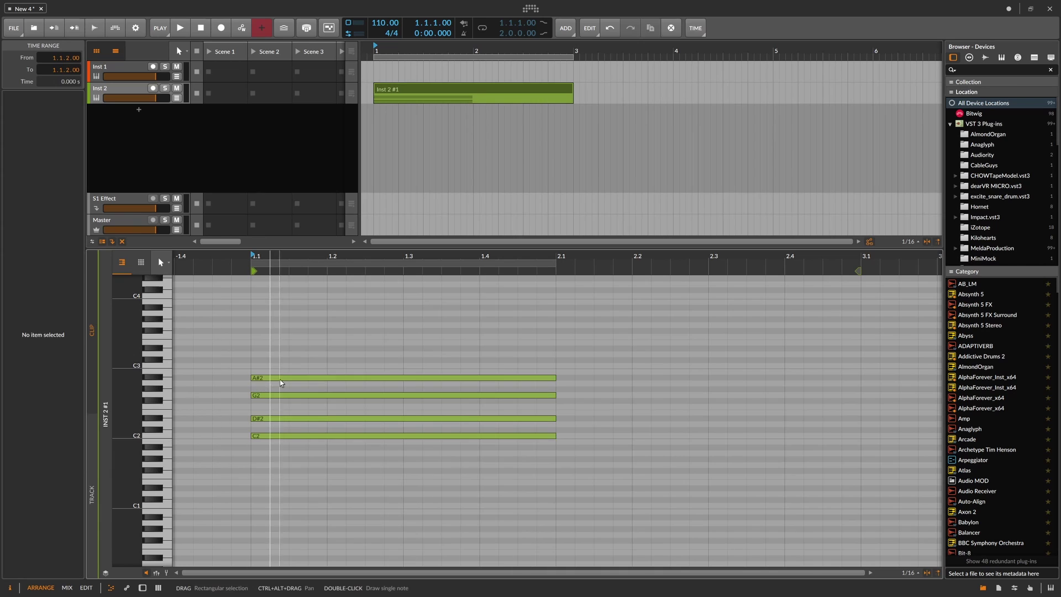
click(281, 379)
click(261, 448)
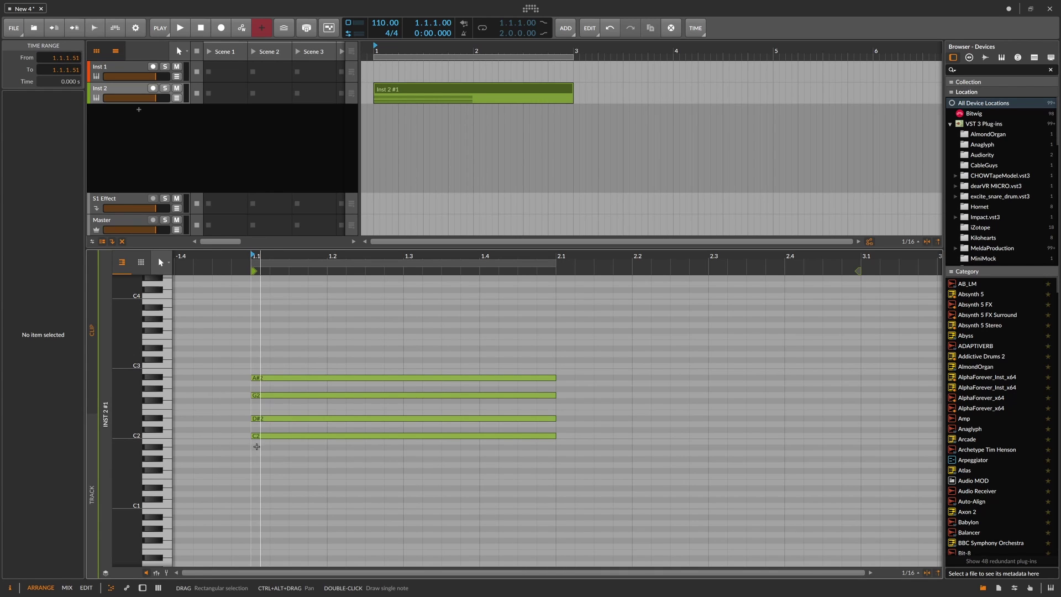
Copy the chord's C2 root note one octave down to C1.
click(266, 432)
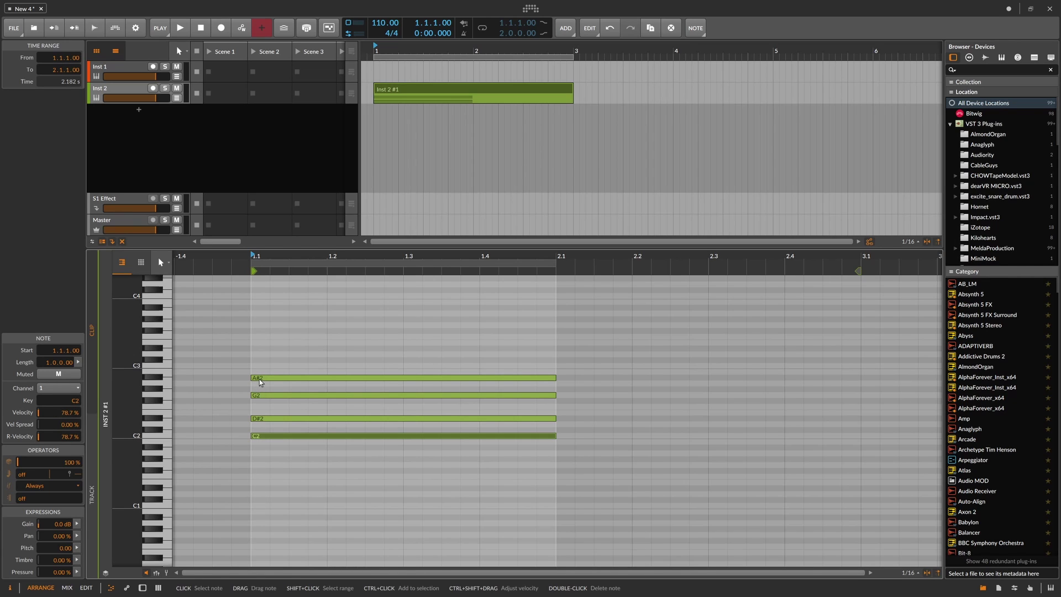
click(262, 445)
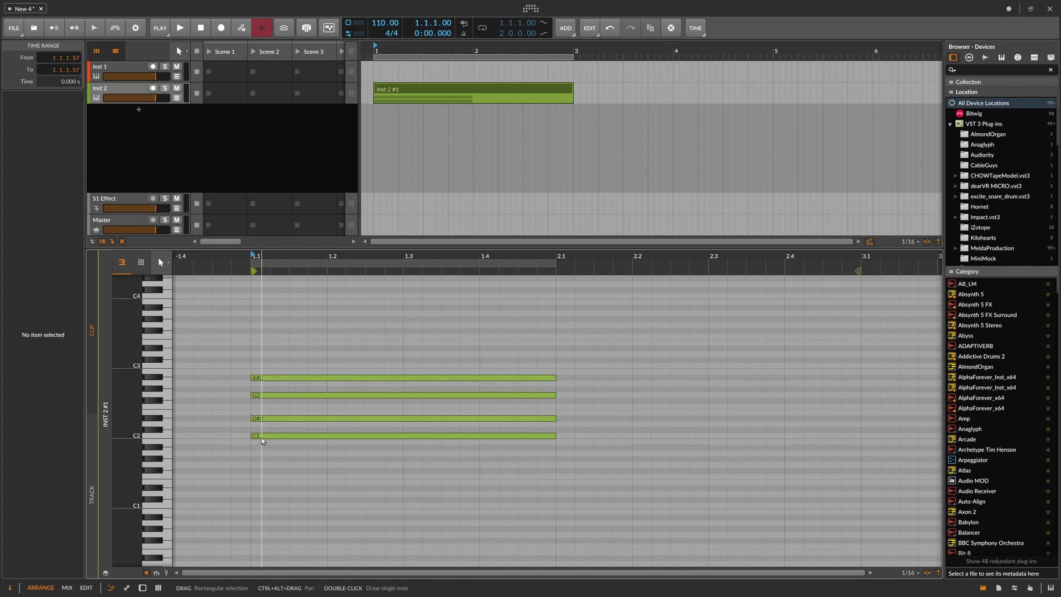
click(262, 437)
drag(262, 439, 259, 508)
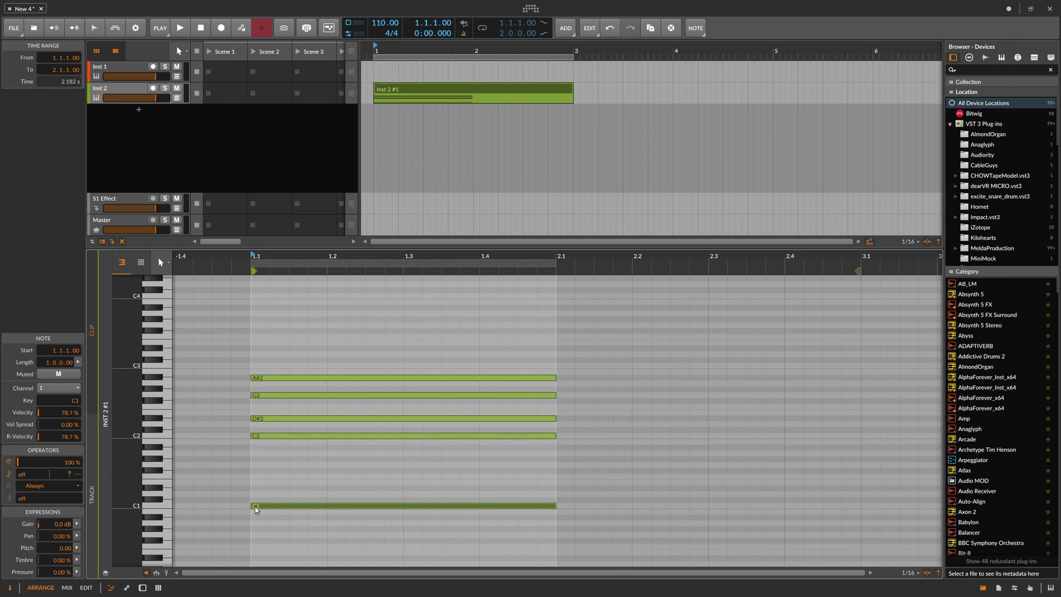
drag(242, 430, 262, 454)
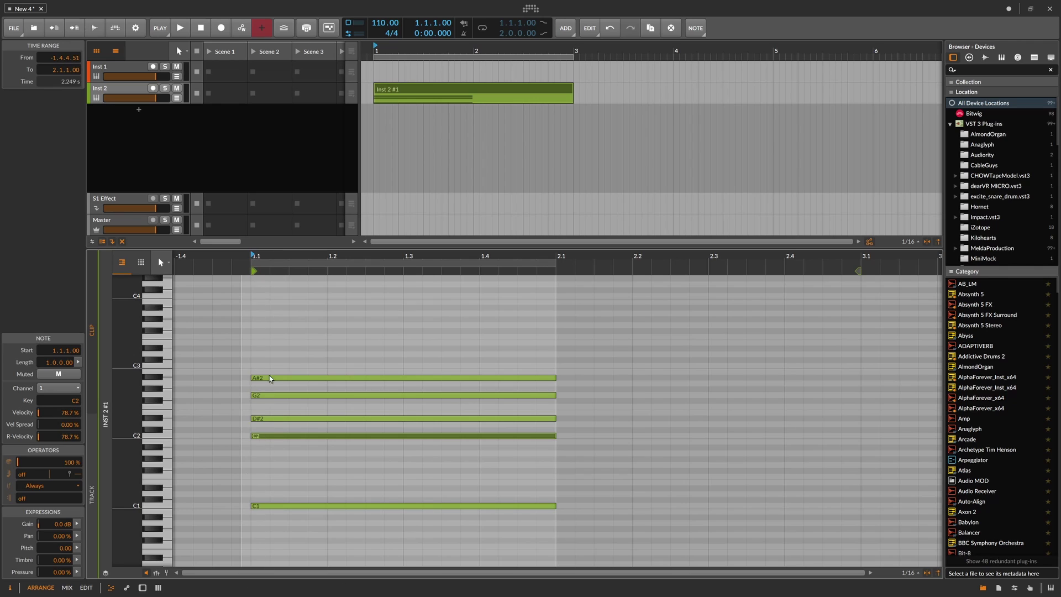
Select all five notes of the chord and set the playback start to the beginning of bar 1.
drag(285, 363, 261, 543)
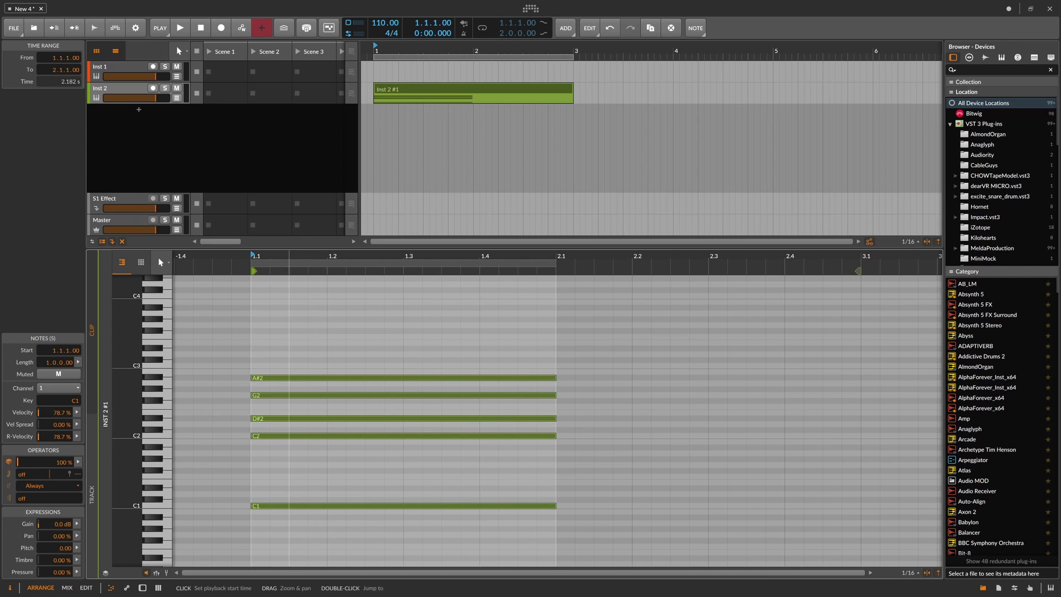
mouse_move(289, 257)
mouse_down()
mouse_move(317, 232)
mouse_move(319, 257)
mouse_up()
click(319, 257)
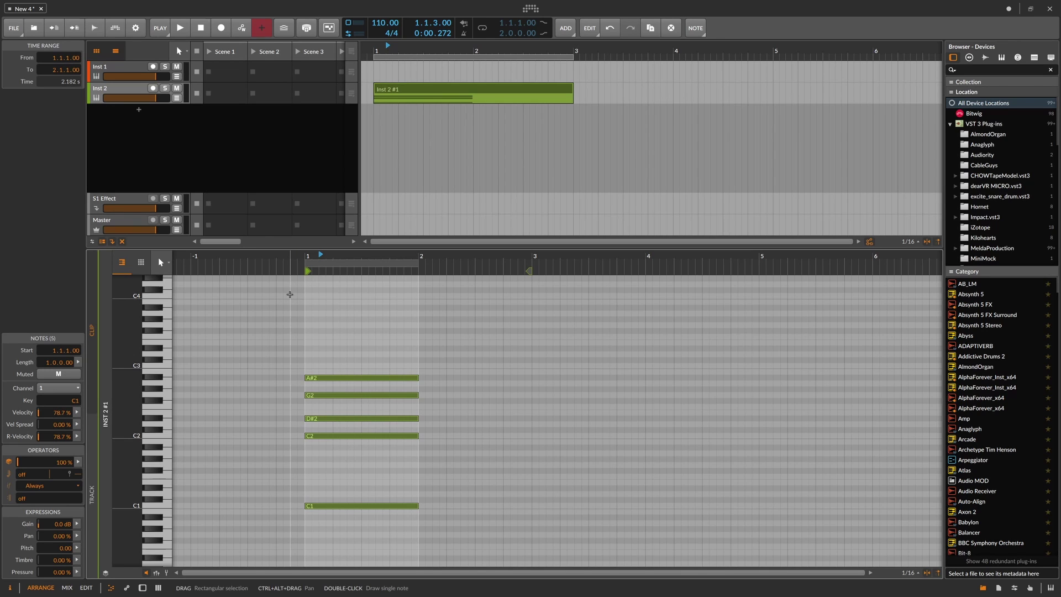
click(310, 257)
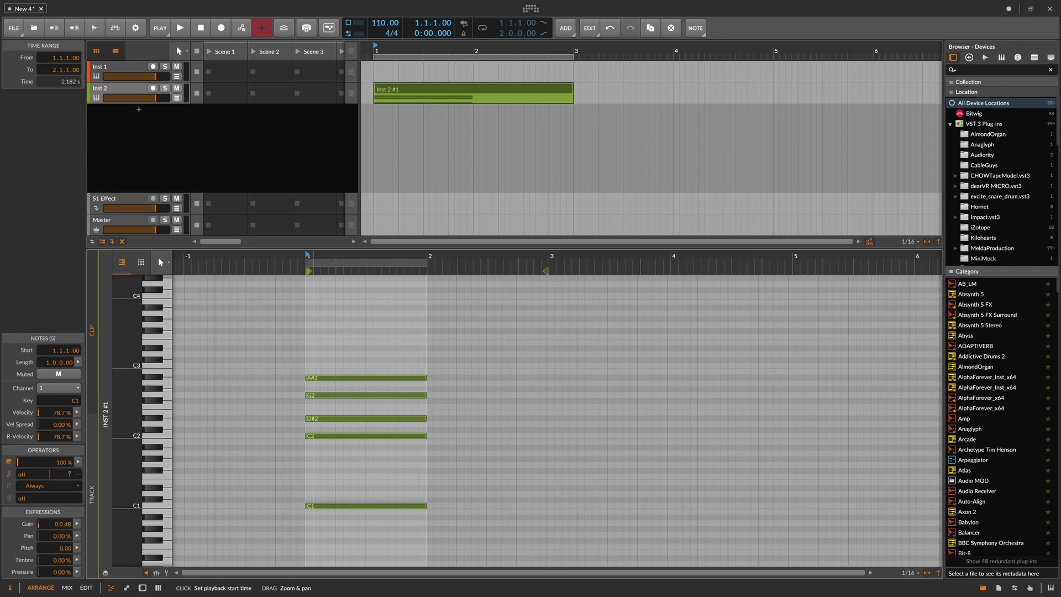
click(318, 311)
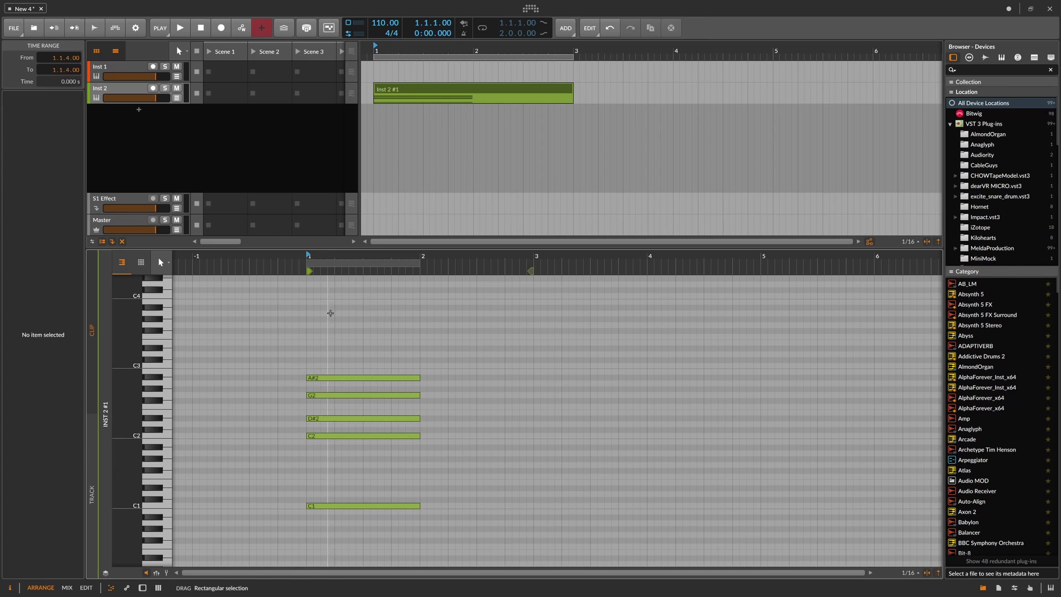
key(ctrl+a)
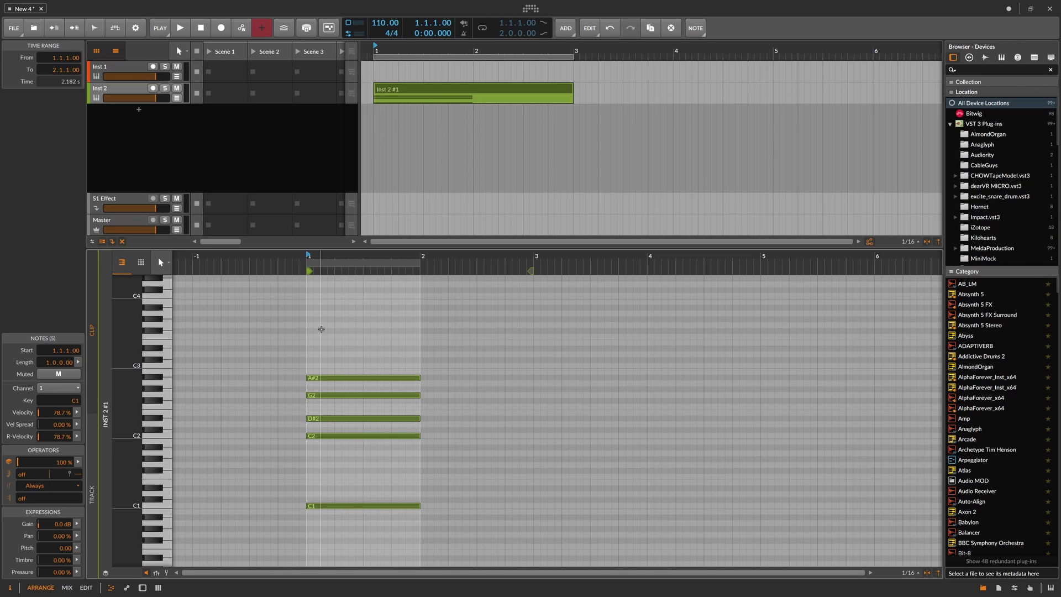
Delete the Inst 2 track together with its chord clip.
click(147, 142)
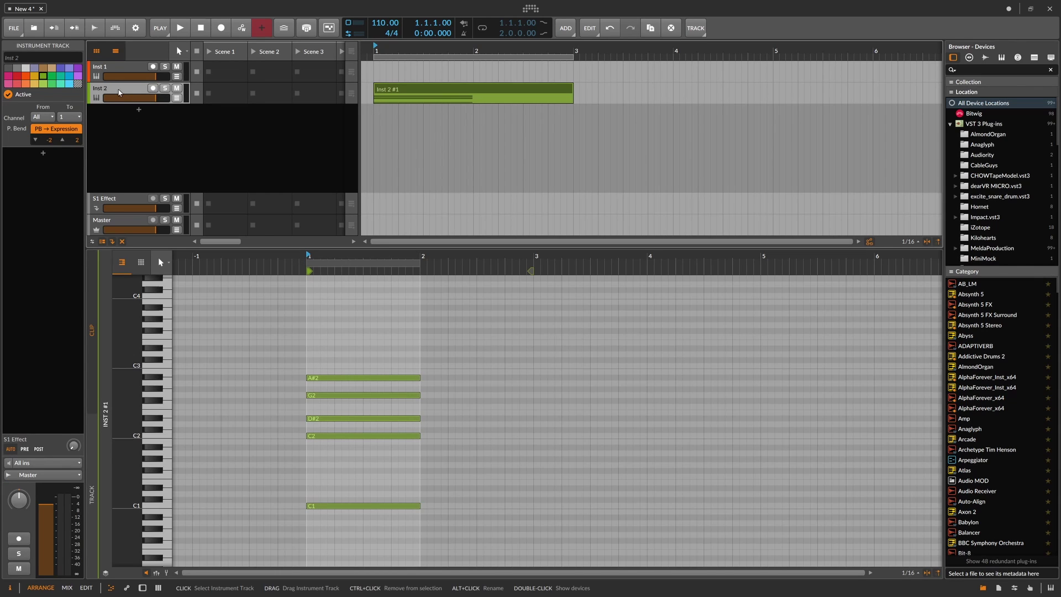
key(Delete)
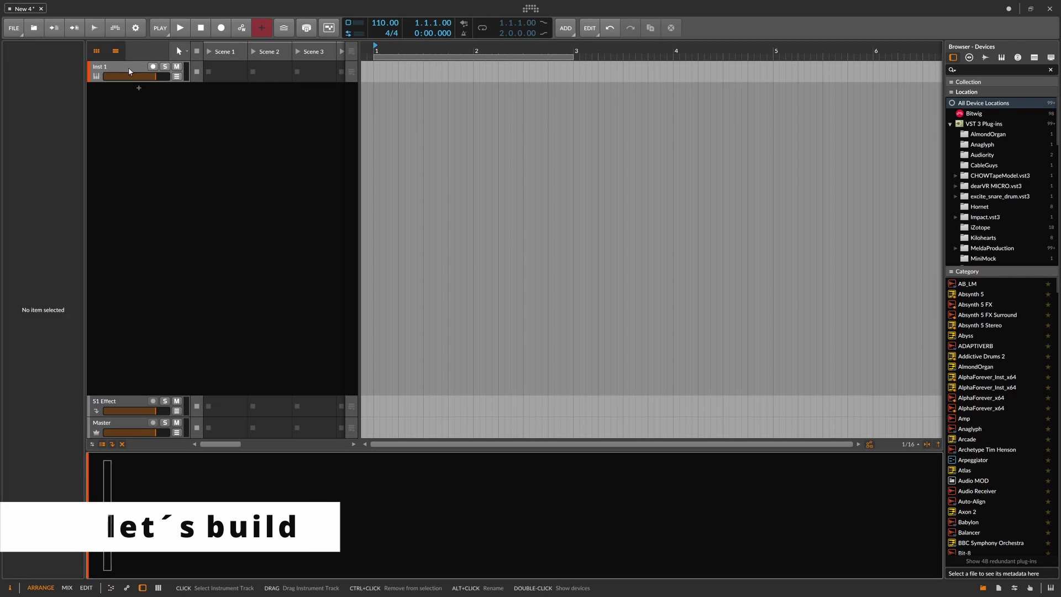
Find Poly Grid among the instrument devices and insert it on the Inst 1 track.
click(128, 71)
click(109, 518)
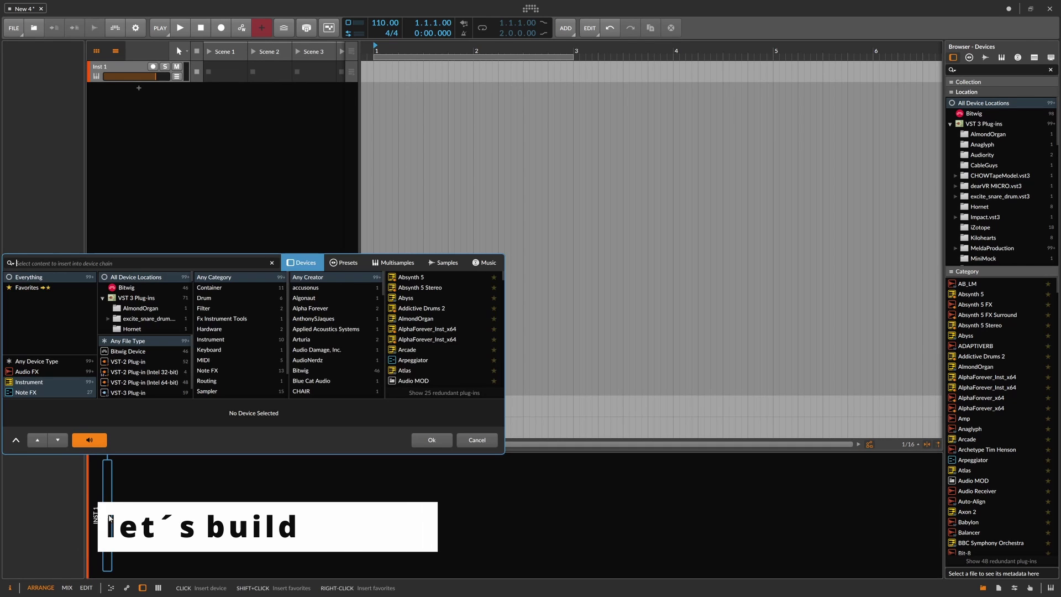
text(poly)
key(Down)
key(Down)
key(Down)
key(Down)
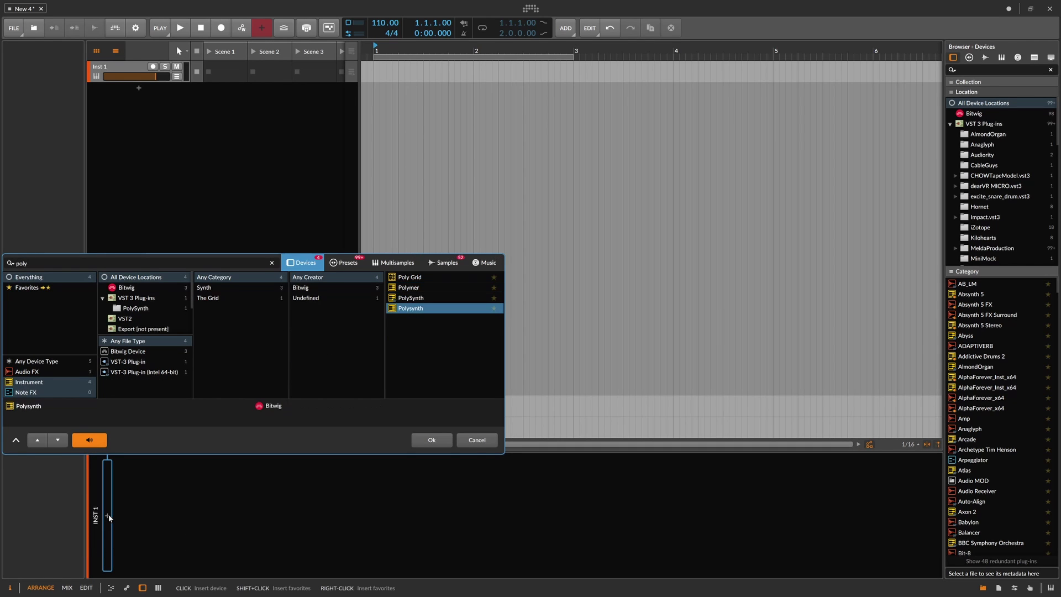
key(Up)
key(Up)
key(Up)
key(Return)
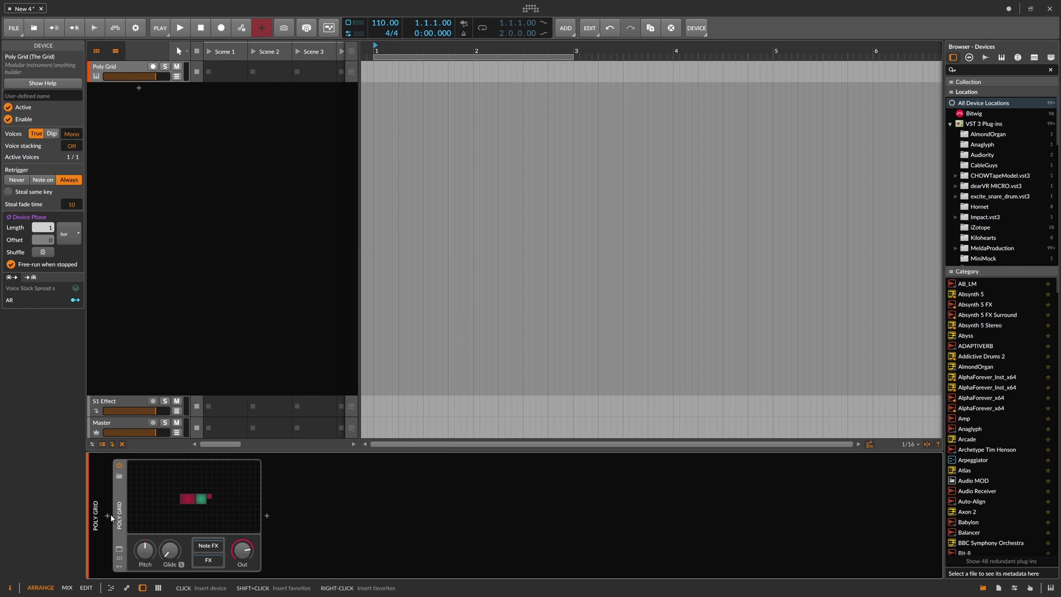
Open the Poly Grid patch editor and delete the default Triangle, AR and output modules.
double_click(207, 491)
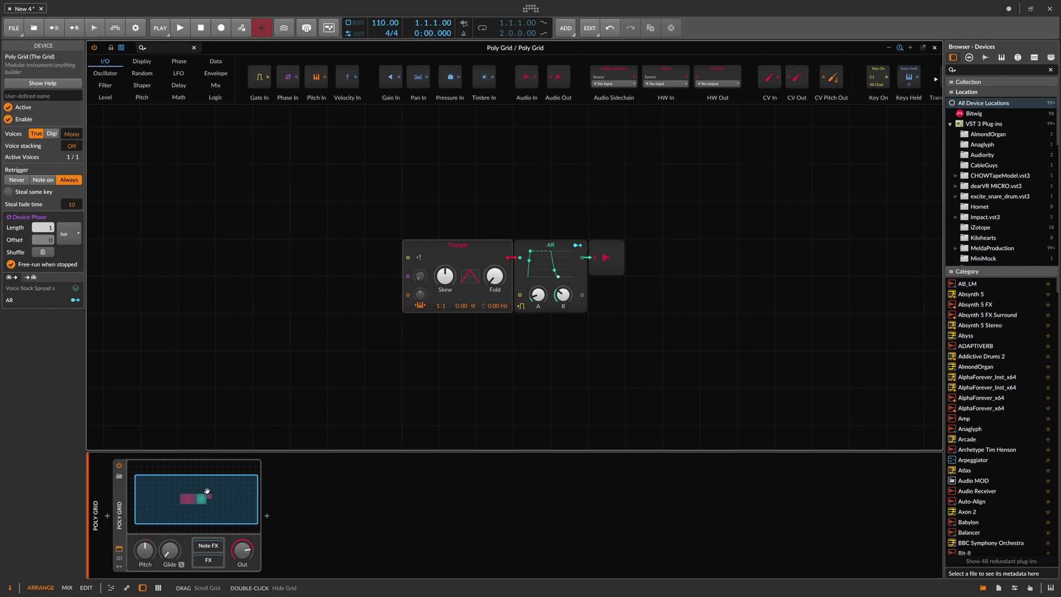
drag(291, 164, 701, 389)
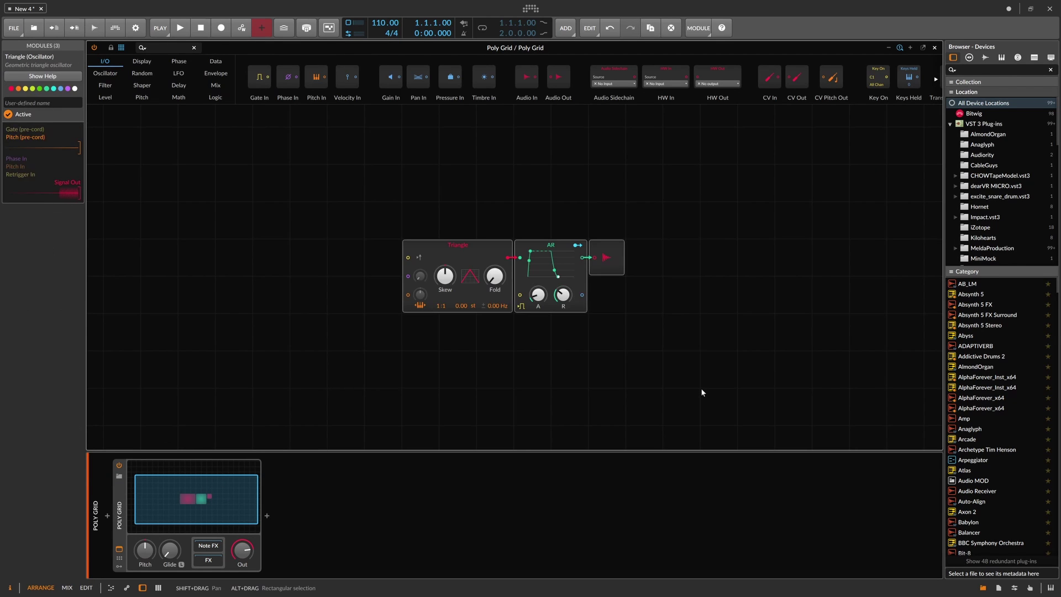
key(Delete)
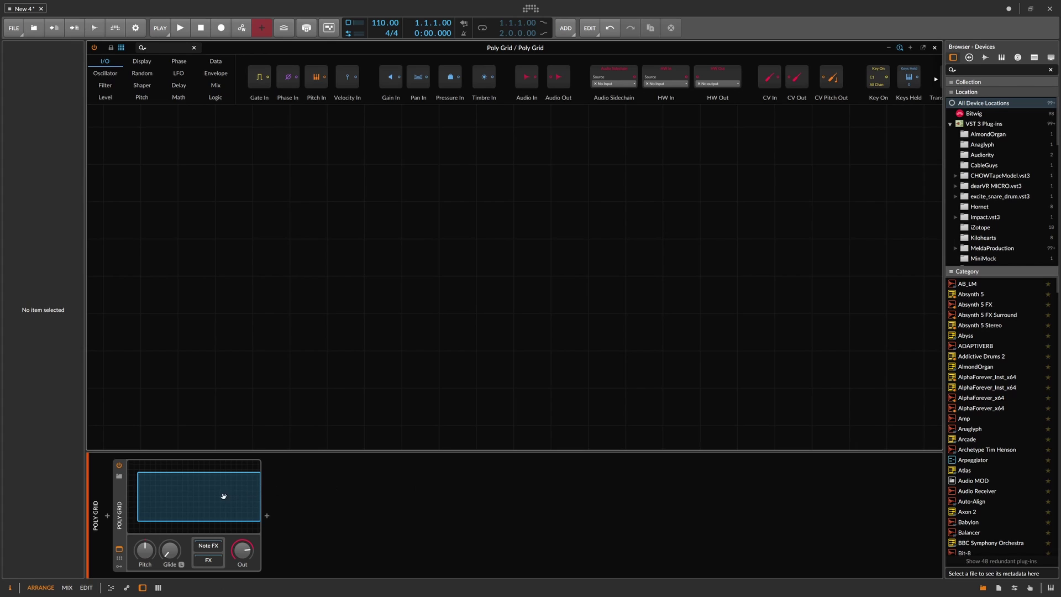
drag(220, 497, 215, 500)
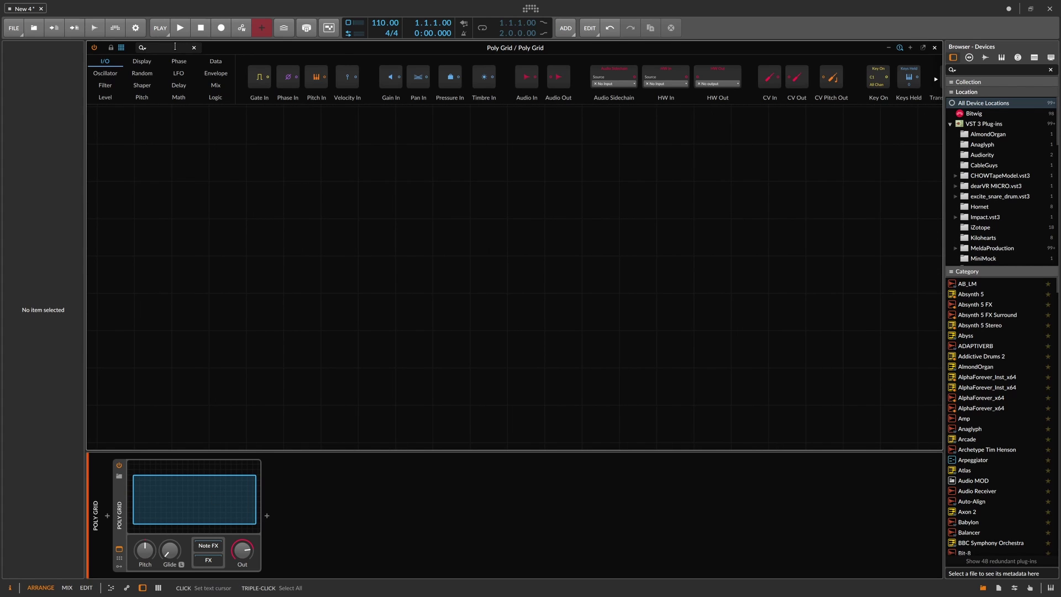
Search the module palette for the Value module and place it on the empty grid.
click(168, 48)
text(val)
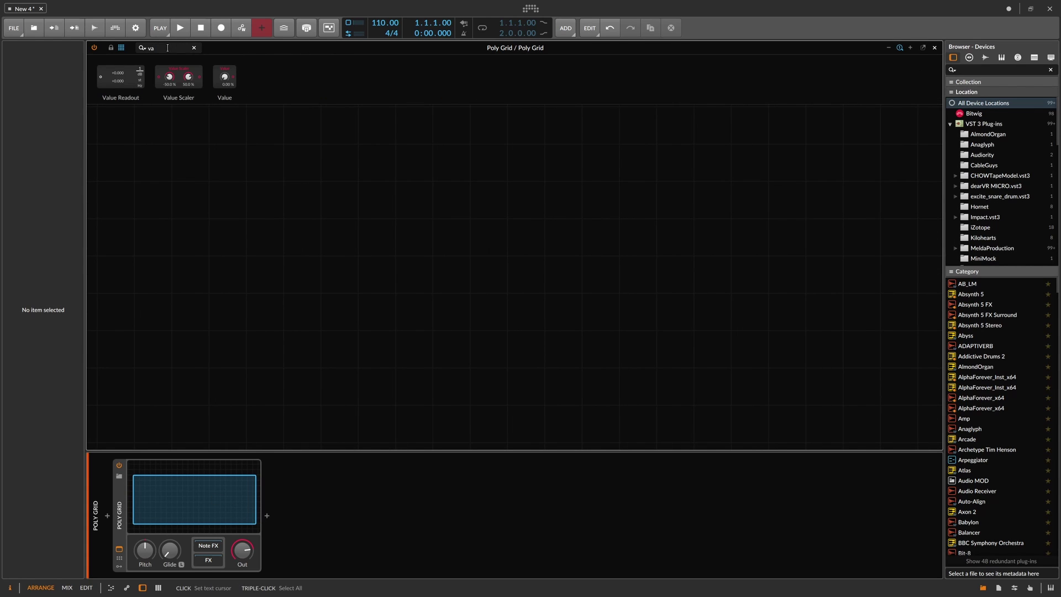
key(BackSpace)
key(BackSpace)
text(va)
drag(226, 78, 419, 252)
scroll(371, 274, up, 3)
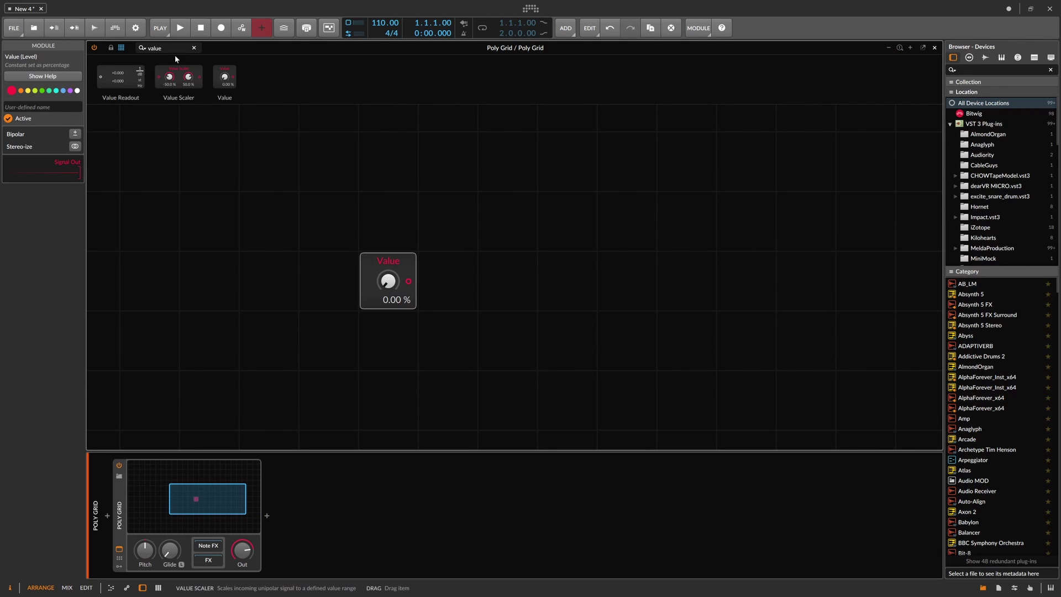
Place an Oscilloscope fed by the Value module's output and raise the value to 100 %.
double_click(156, 49)
text(osc)
drag(171, 79, 426, 277)
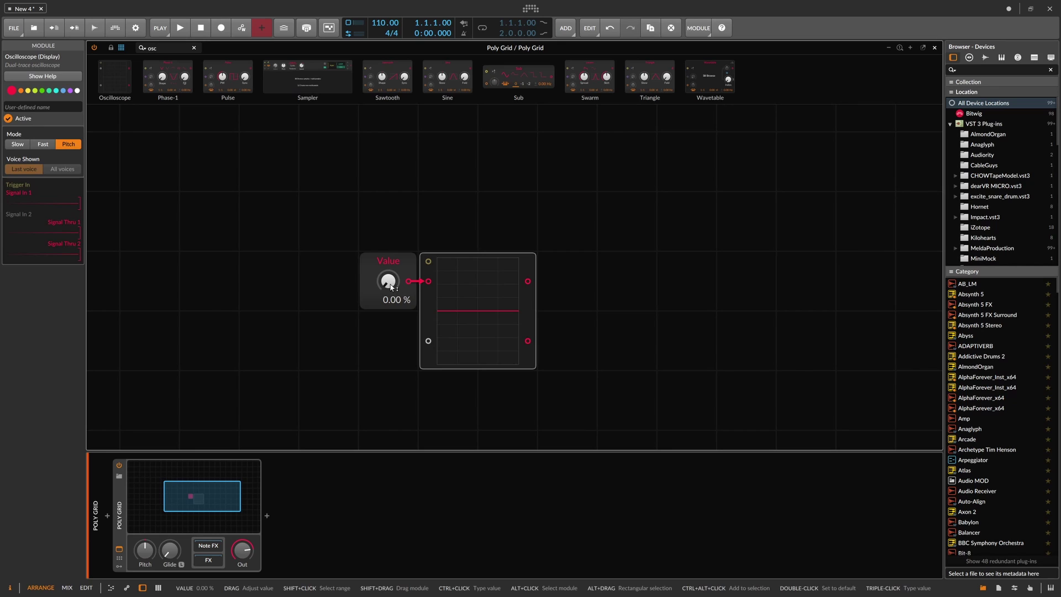
drag(391, 286, 391, 286)
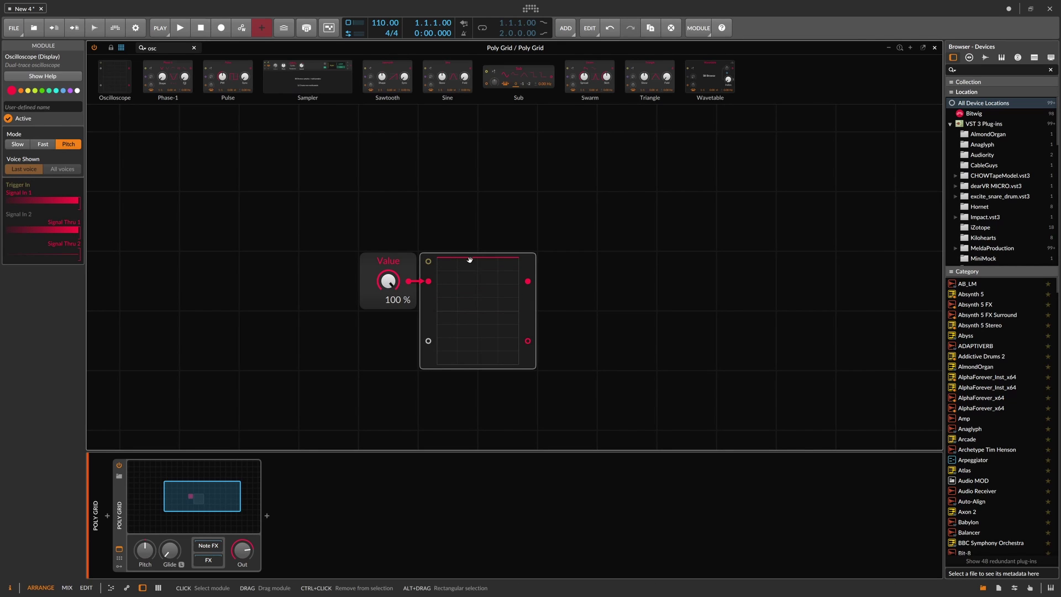
Add a Value Readout module connected to the Oscilloscope's first output.
click(145, 48)
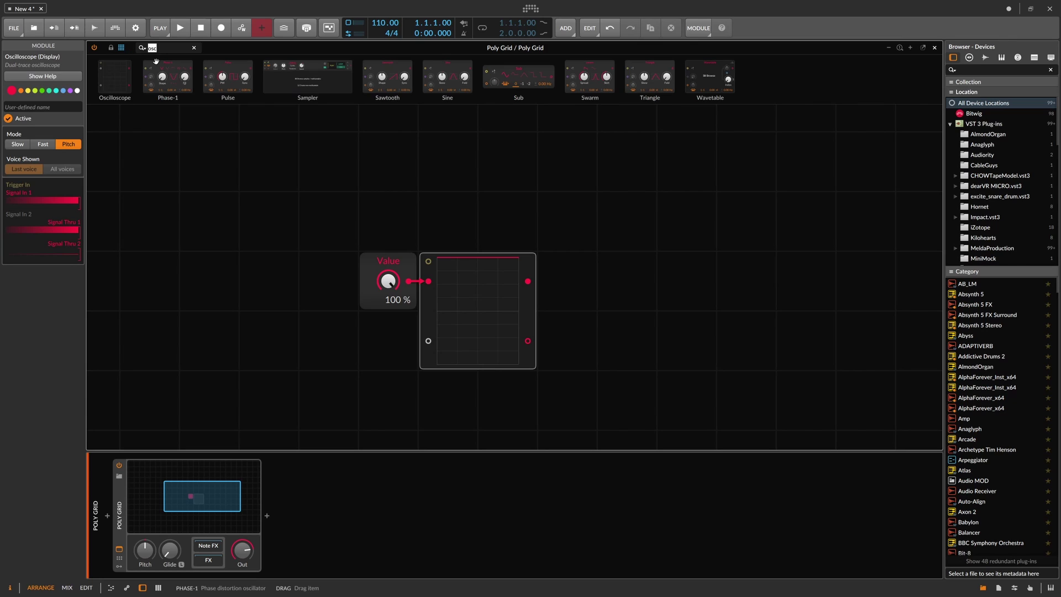
text(read)
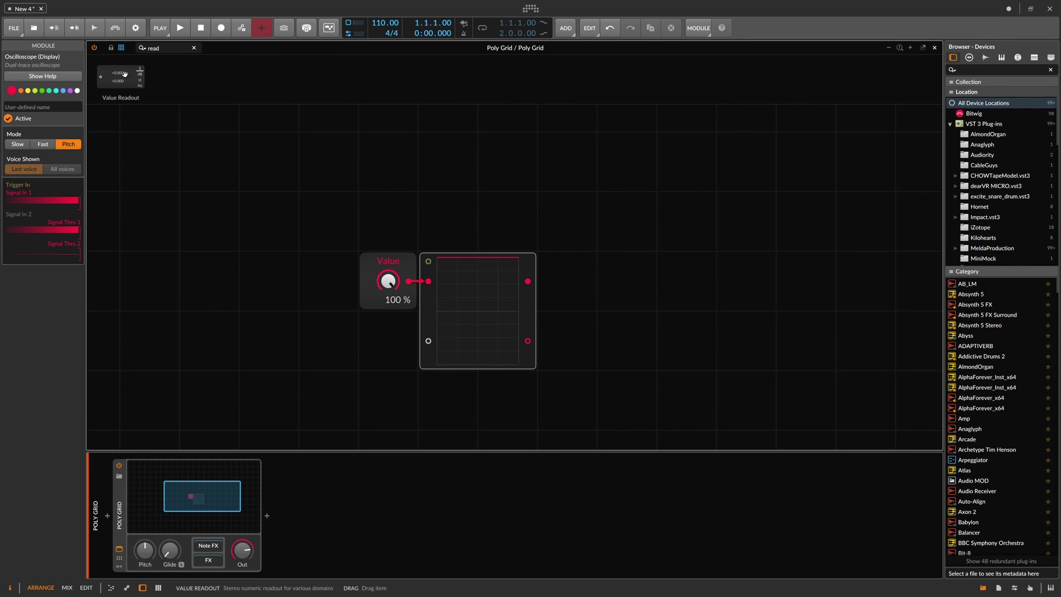
drag(121, 77, 547, 281)
Switch the Value module to bipolar and rename it Pitch.
click(382, 262)
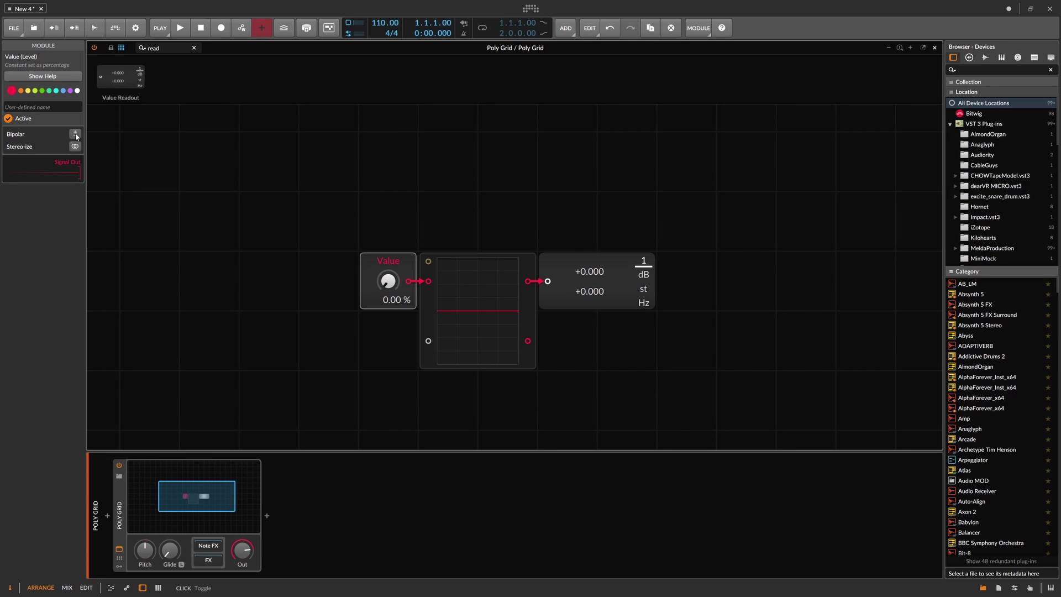
mouse_move(388, 281)
mouse_down()
mouse_move(388, 353)
mouse_move(388, 209)
mouse_move(391, 287)
mouse_up()
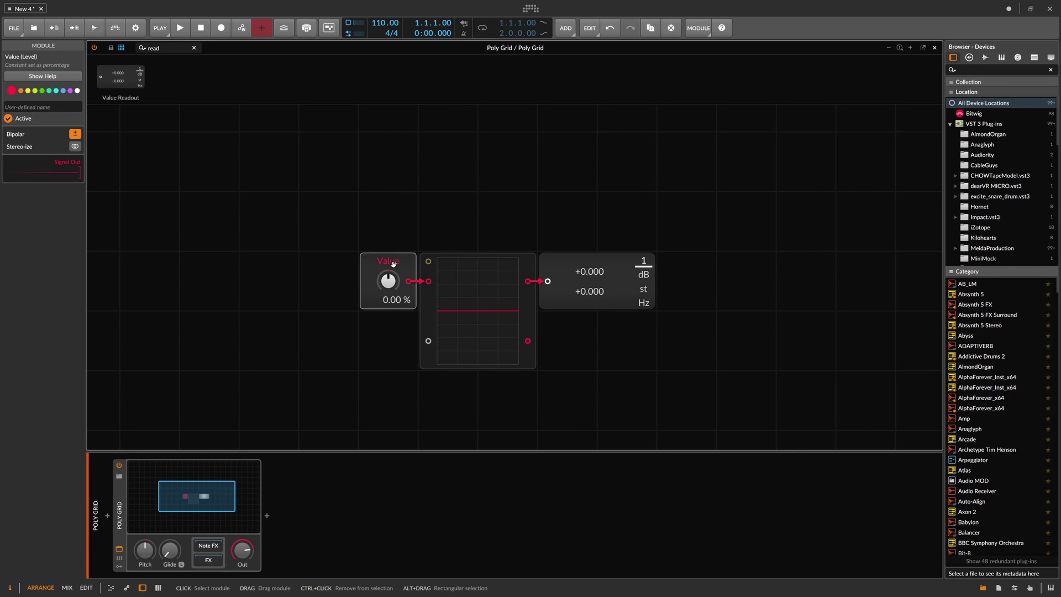
click(52, 108)
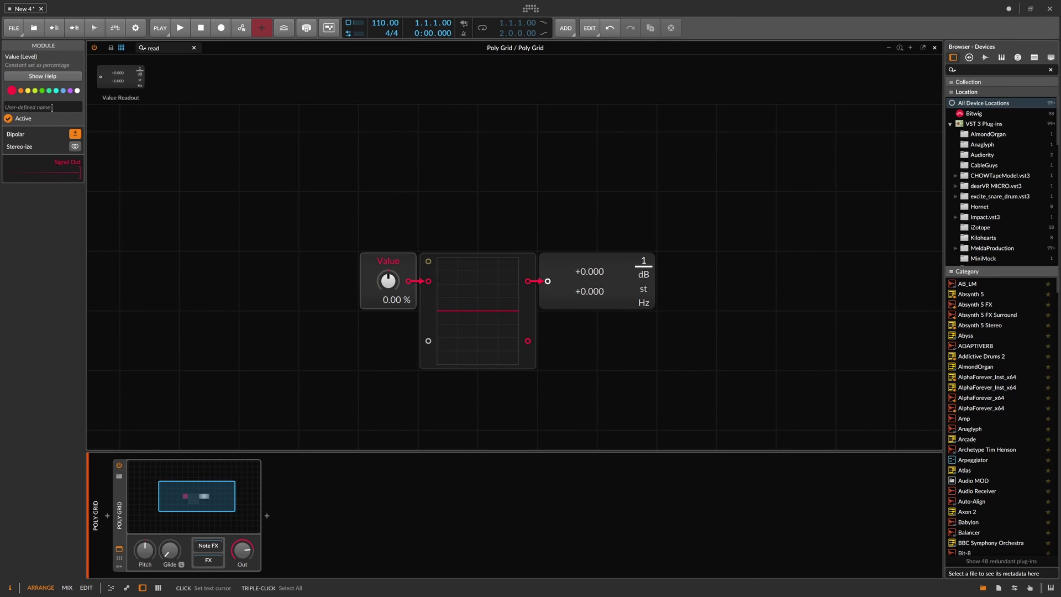
text(Pitch)
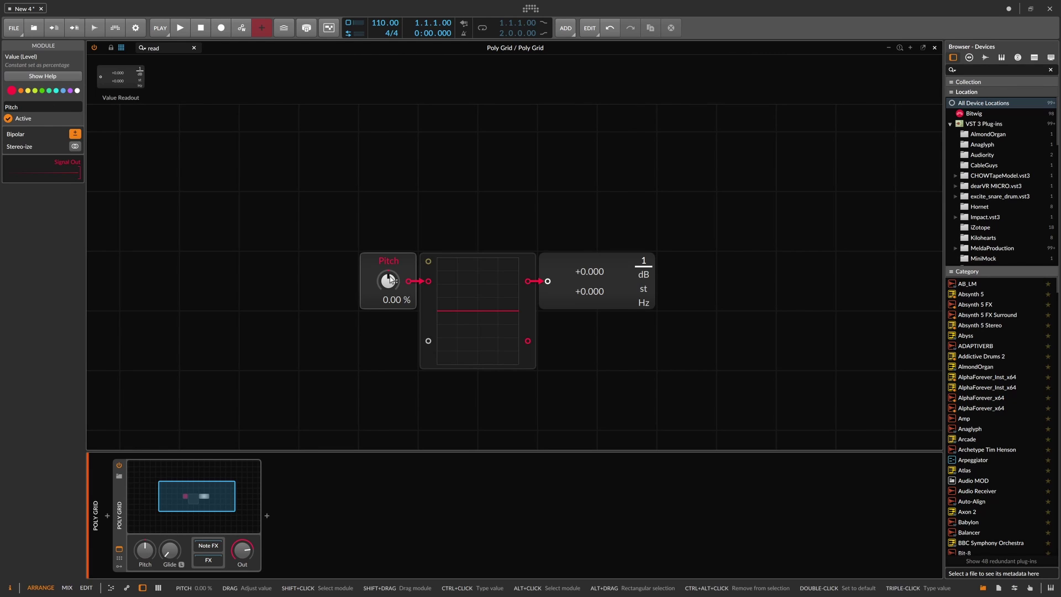
Delete the Value Readout module from the patch.
click(588, 303)
key(Delete)
click(397, 294)
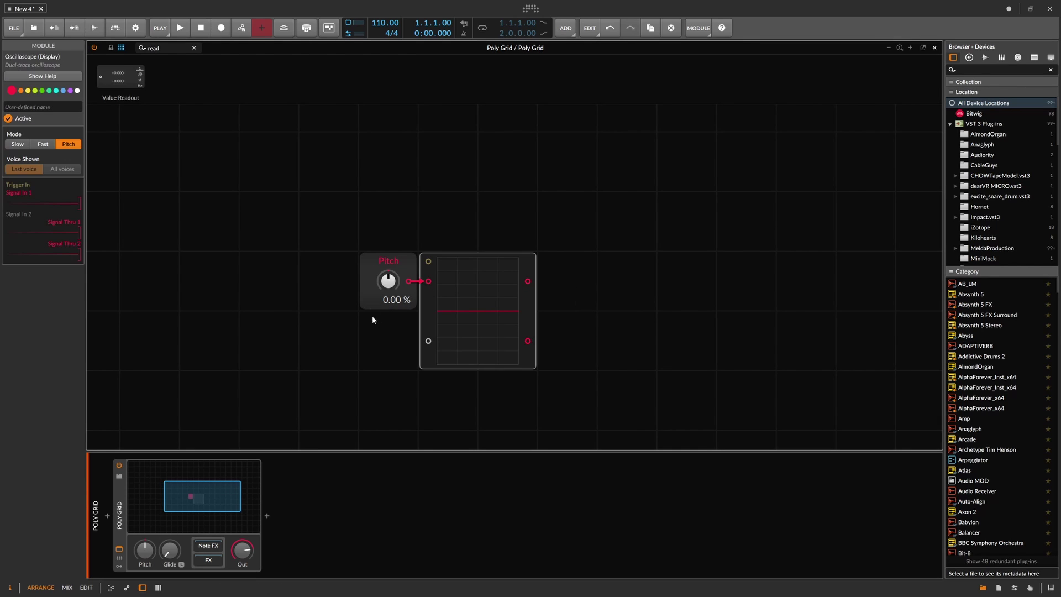
Move the Pitch module away from the Oscilloscope and place a Sine oscillator on the Oscilloscope's other side.
drag(397, 294, 218, 294)
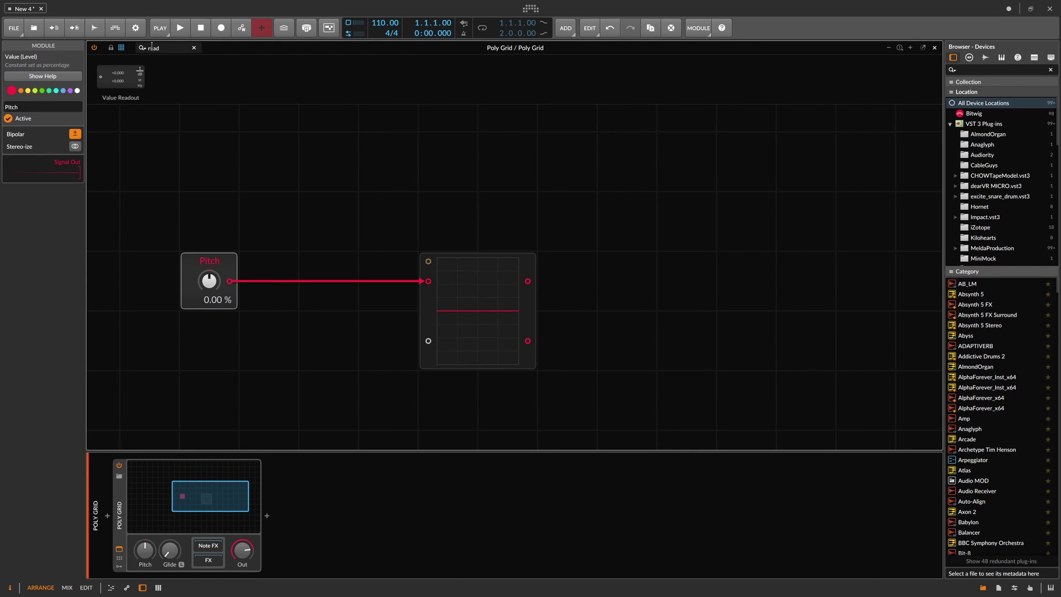
drag(165, 49, 110, 47)
key(BackSpace)
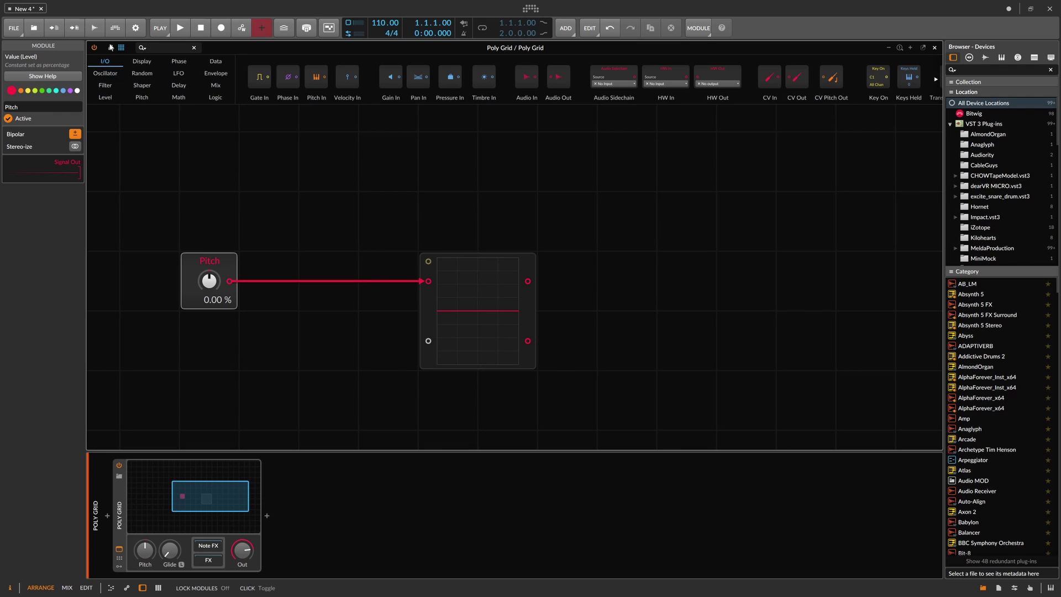
text(sine)
drag(121, 76, 596, 266)
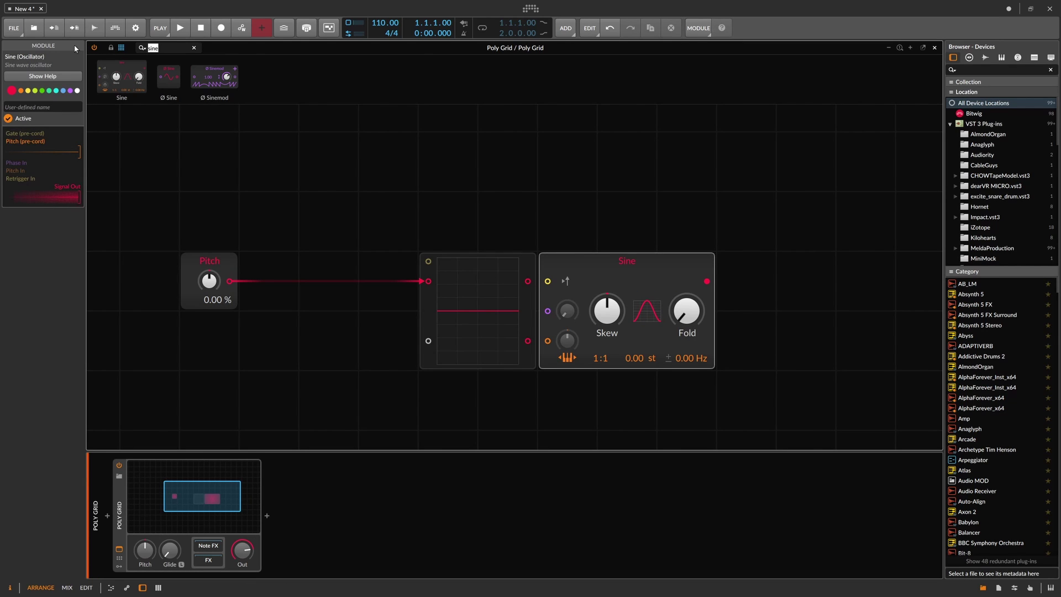
Add an Audio Out module fed by the Sine and connect the Pitch module's output to the Sine's pitch input.
text(out)
drag(112, 76, 736, 285)
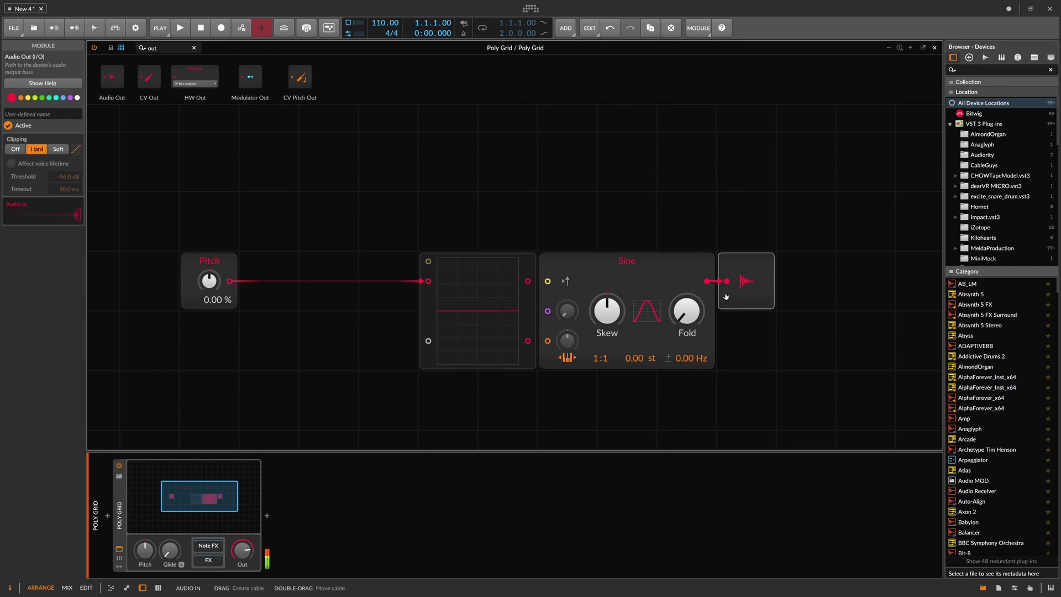
drag(725, 284, 612, 318)
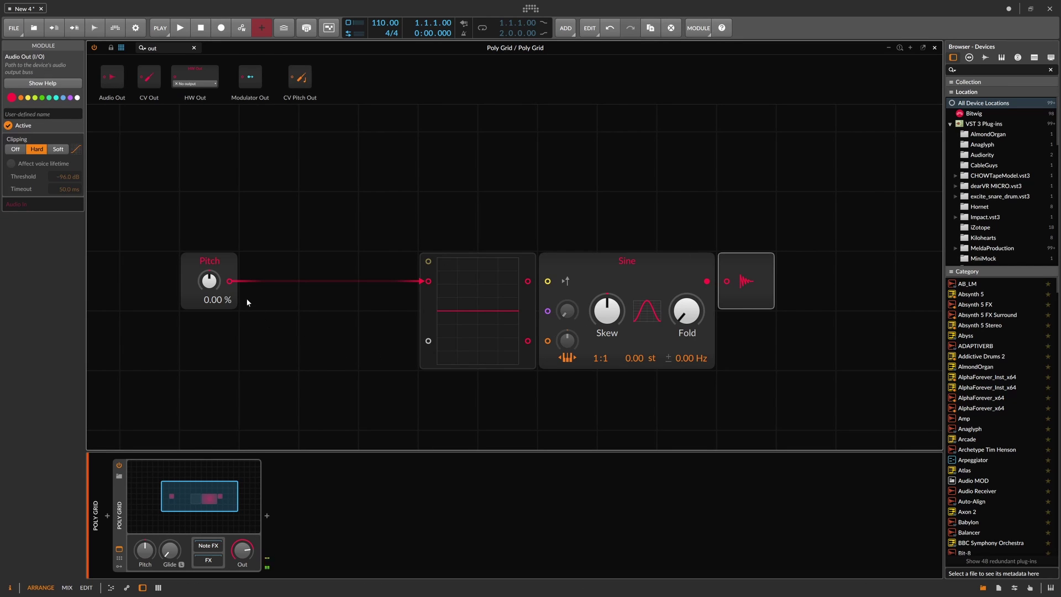
drag(229, 280, 547, 341)
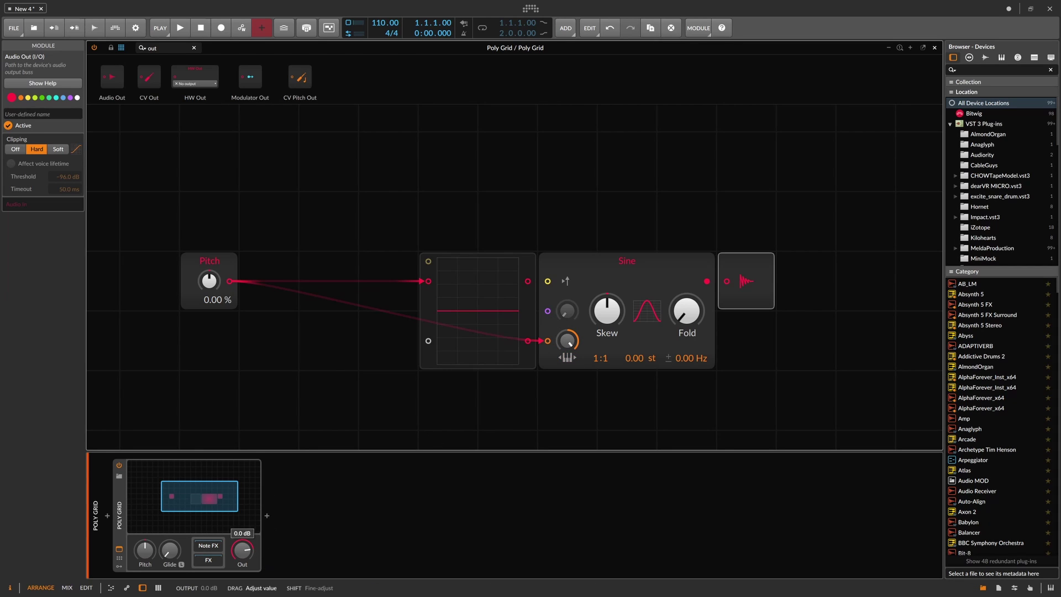
drag(706, 281, 725, 283)
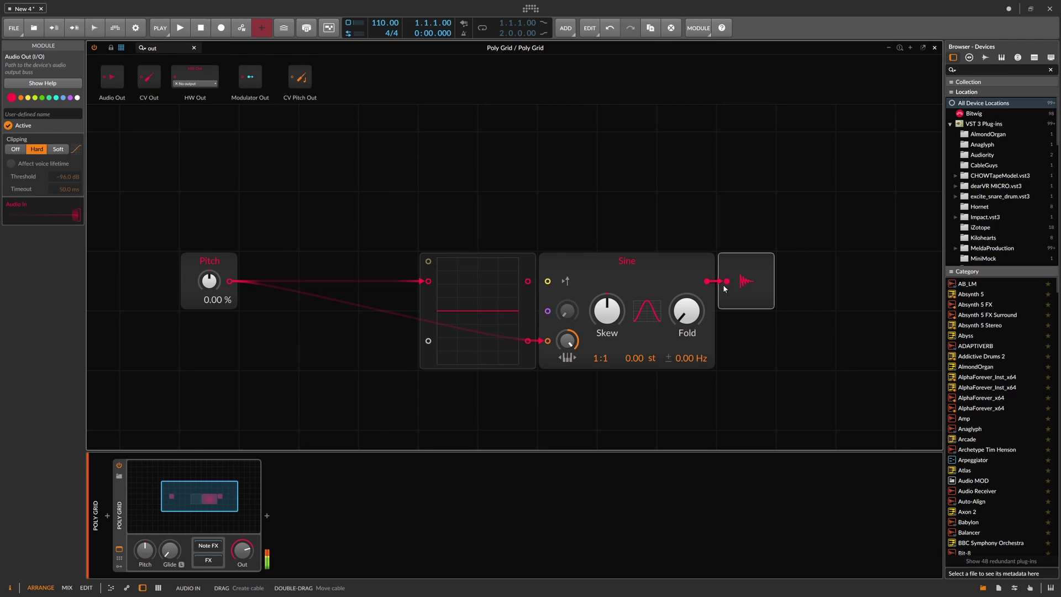
Vary the Pitch value to hear its effect on the Sine, and reset it to 0 %.
mouse_move(221, 284)
mouse_down()
mouse_move(221, 307)
mouse_move(221, 188)
mouse_move(221, 362)
mouse_move(221, 259)
mouse_move(221, 293)
mouse_move(219, 283)
mouse_up()
double_click(210, 282)
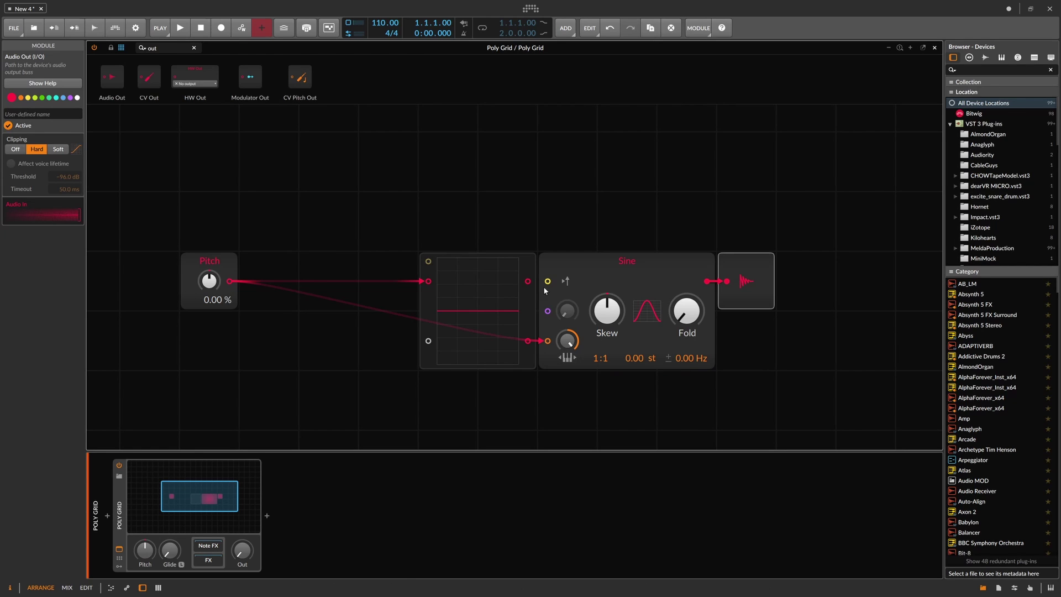
click(592, 277)
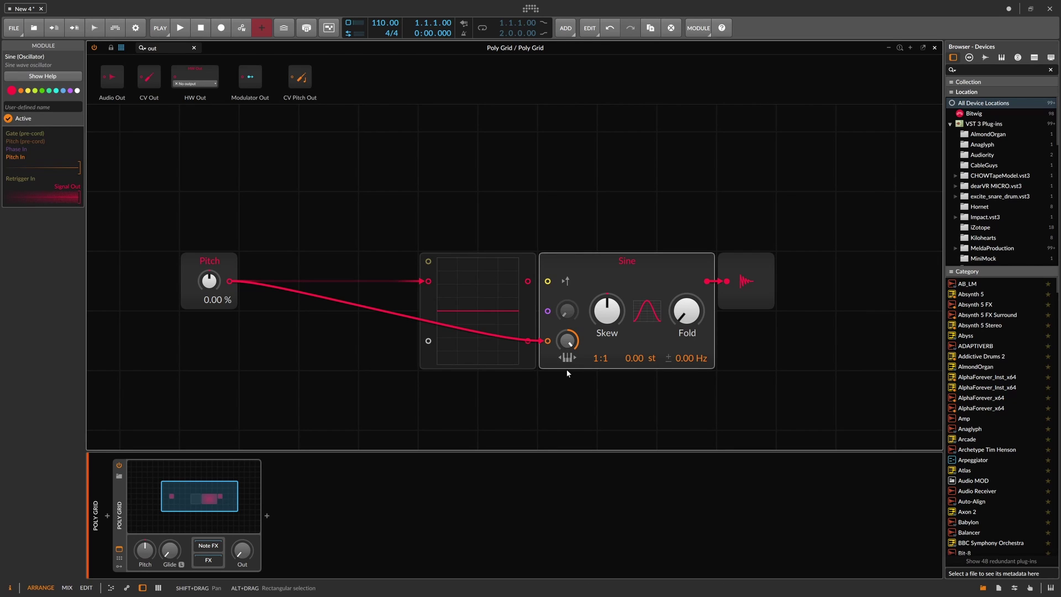
Move the Oscilloscope above the cable that runs from the Pitch module to the Sine.
click(431, 301)
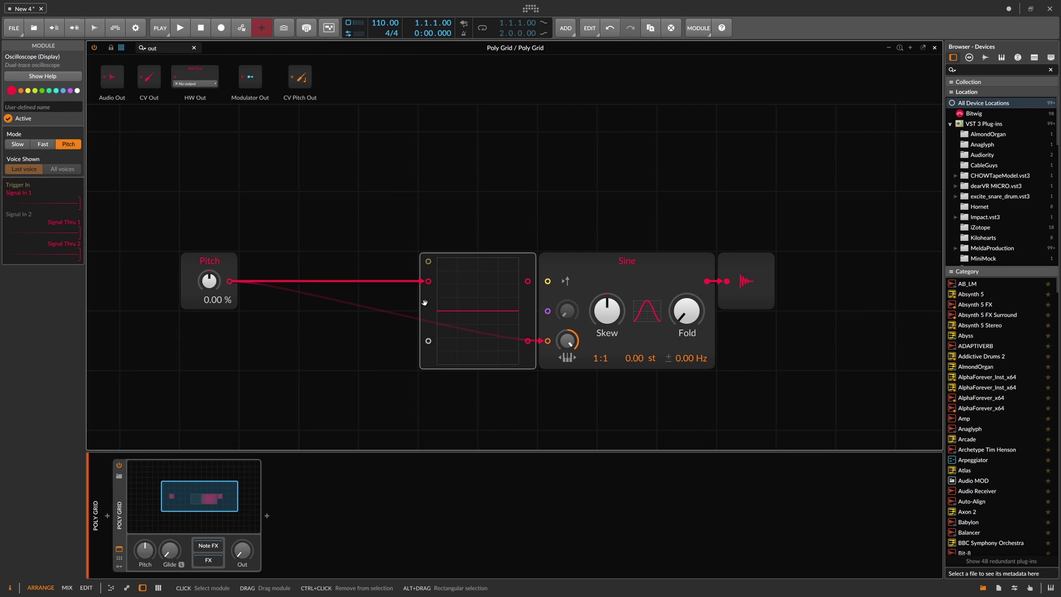
drag(424, 302, 401, 215)
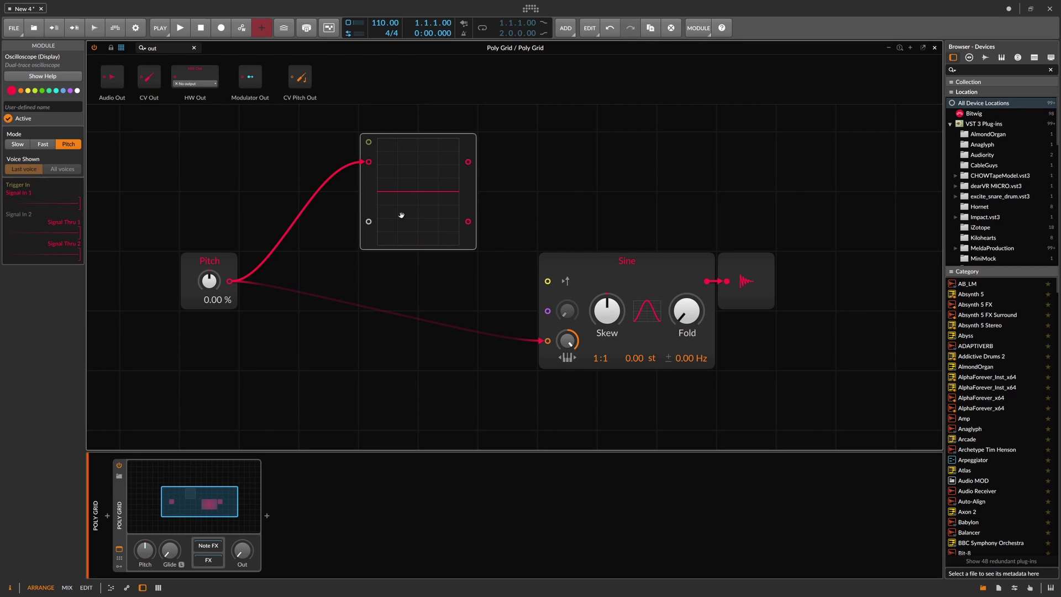
click(586, 298)
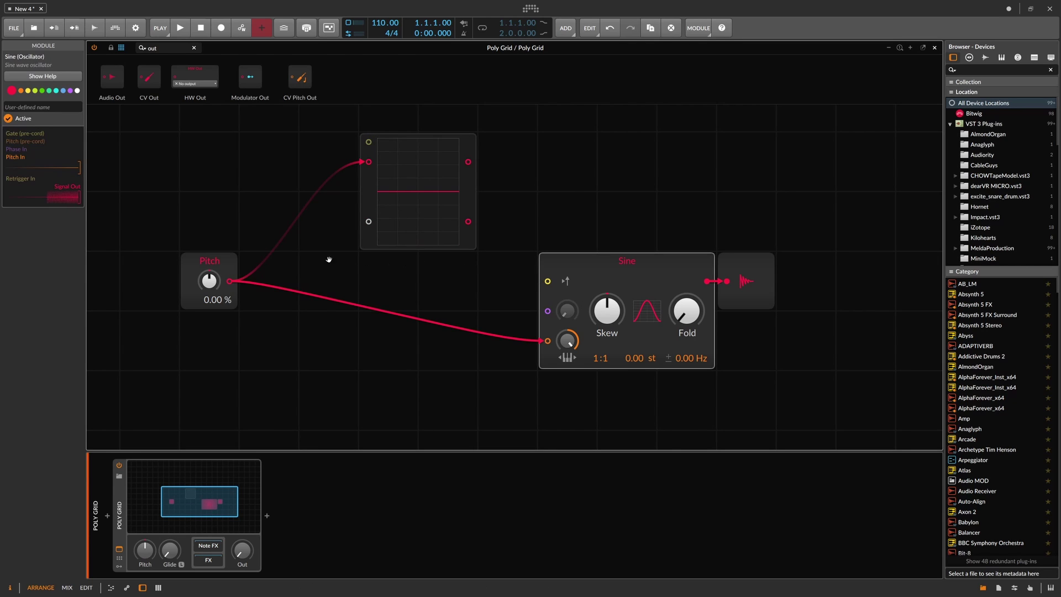
drag(327, 259, 386, 273)
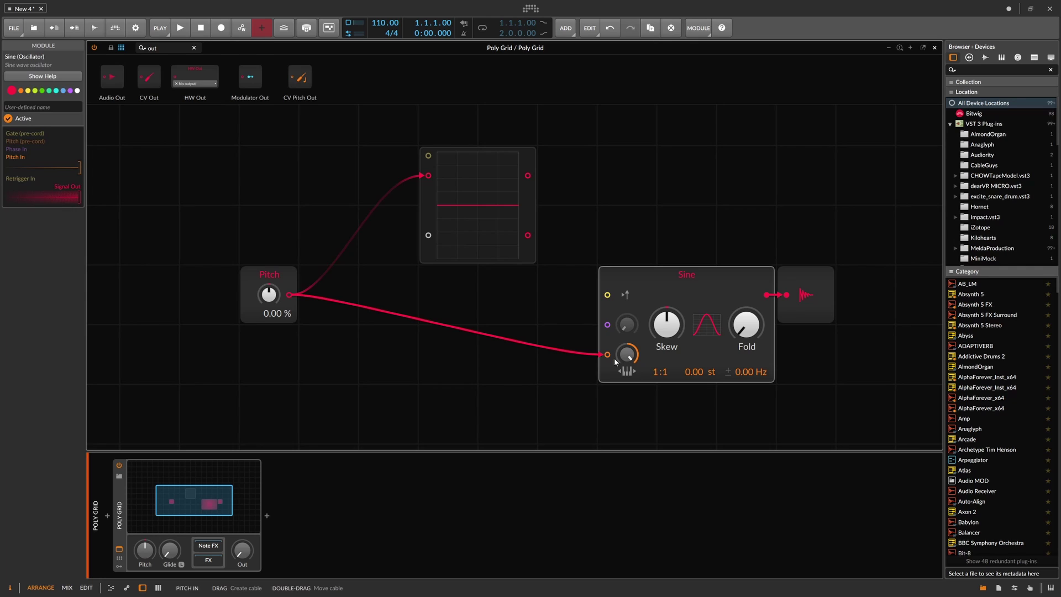
click(117, 50)
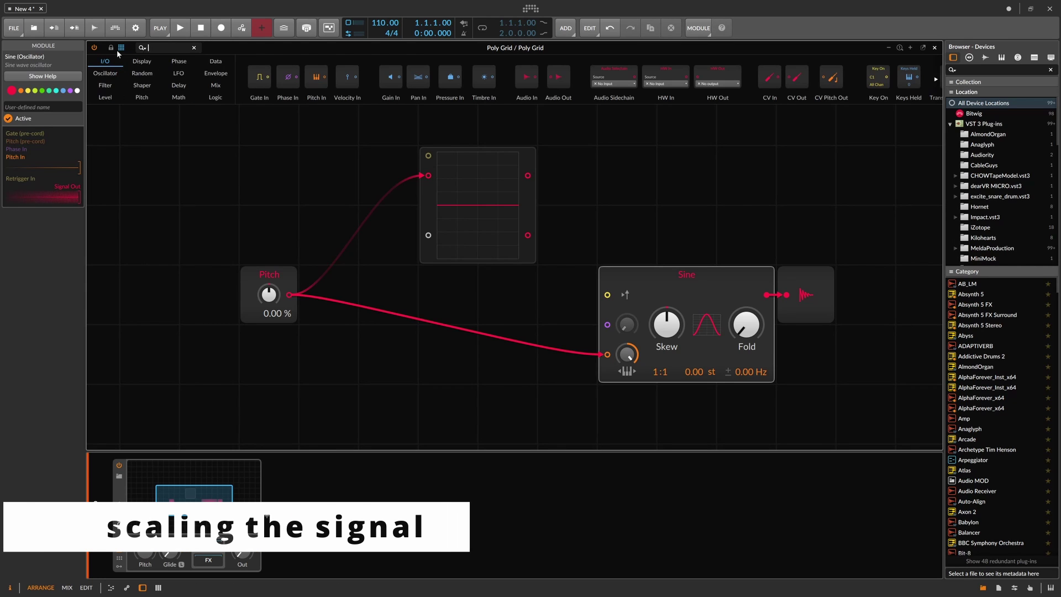
text(scale)
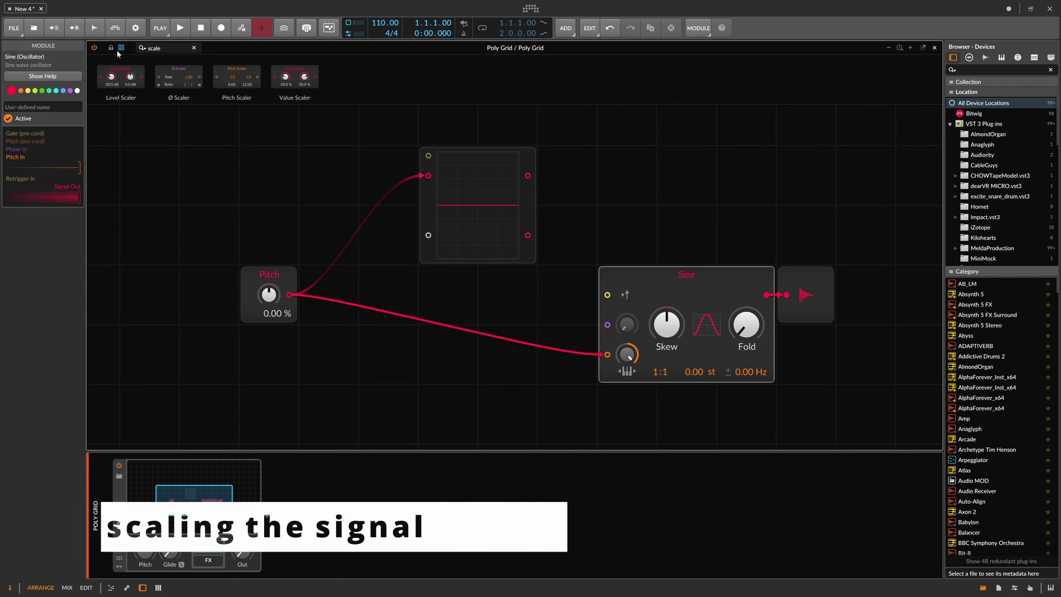
text(r)
drag(237, 77, 451, 362)
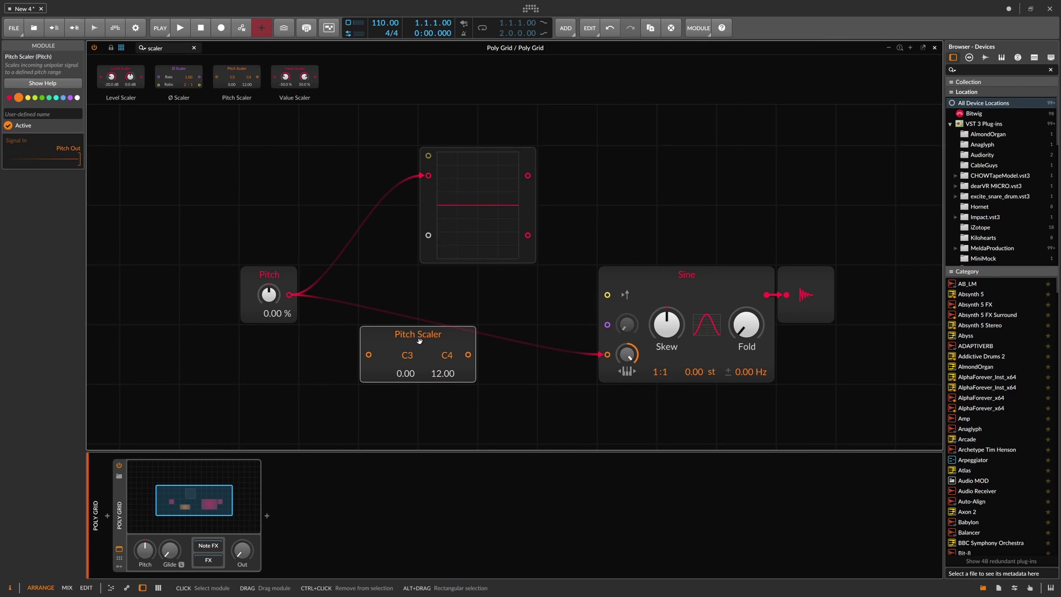
key(Delete)
Add an Attenuate module fed by Pitch, duplicate the Oscilloscope, and feed the copy from the Attenuate output.
text(att)
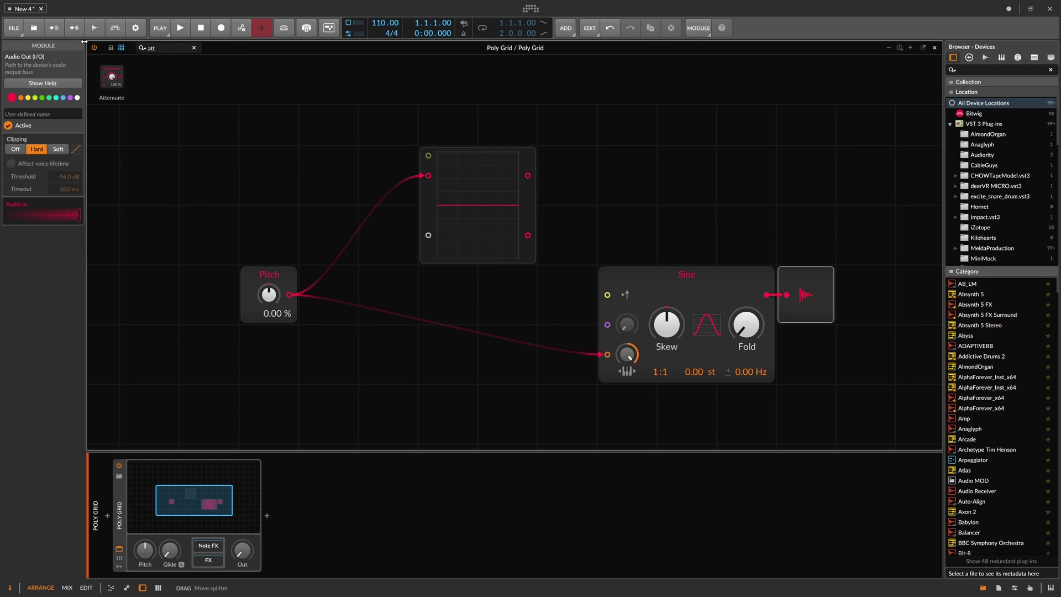
drag(111, 78, 388, 290)
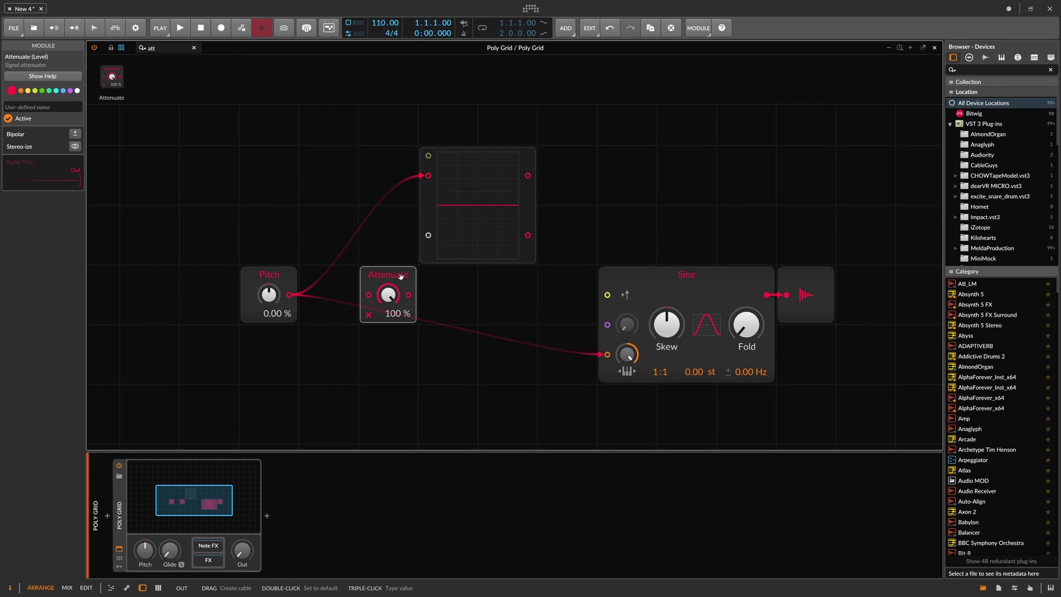
ctrl+drag(436, 259, 435, 336)
drag(362, 289, 427, 299)
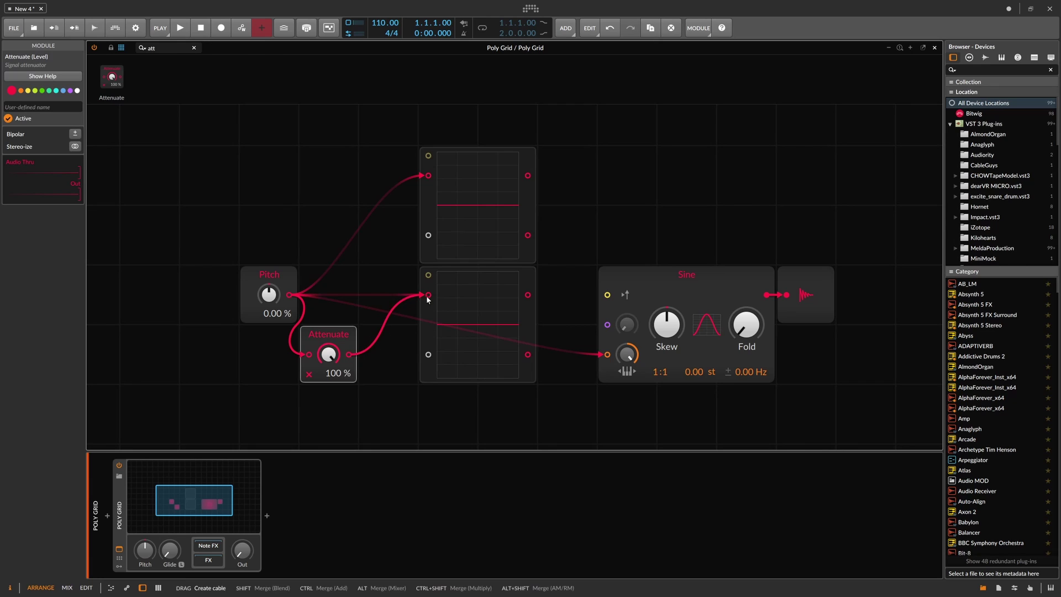
click(452, 356)
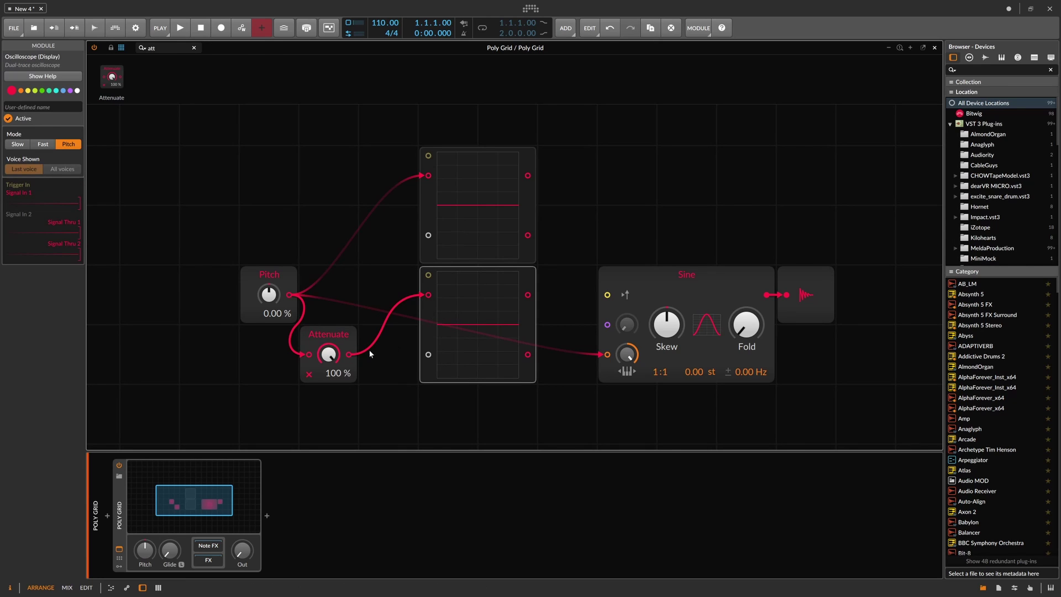
Set the Attenuate module's amount to 50 %.
mouse_move(269, 294)
mouse_down()
mouse_move(268, 343)
mouse_move(269, 295)
mouse_up()
triple_click(329, 354)
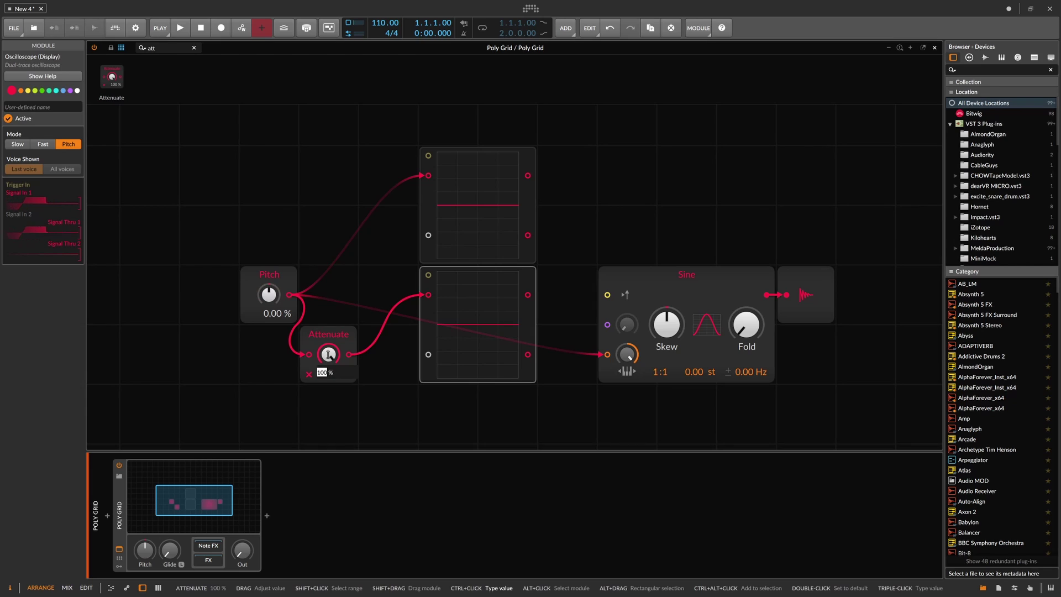
text(50)
key(Return)
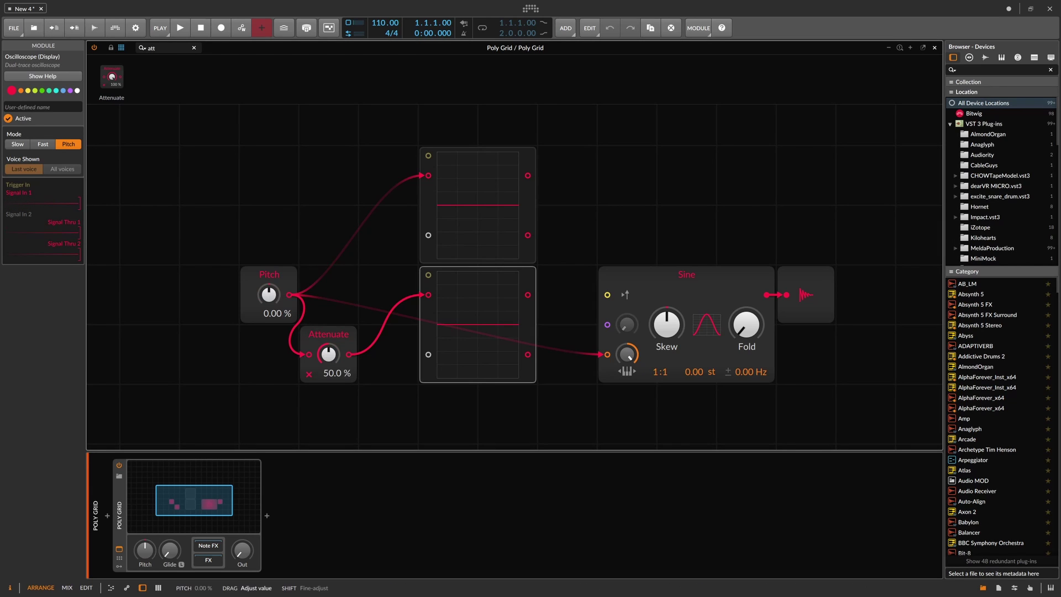
Compare the traces on both Oscilloscopes with Pitch at 100 % and at -100 %, and undo the last change.
drag(269, 294, 269, 241)
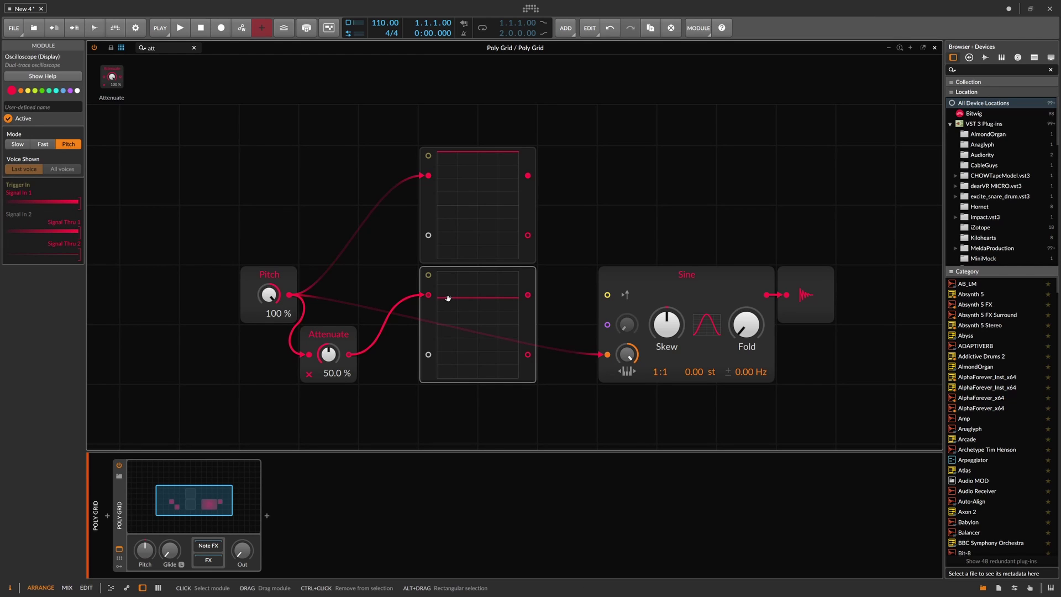
drag(270, 295, 270, 403)
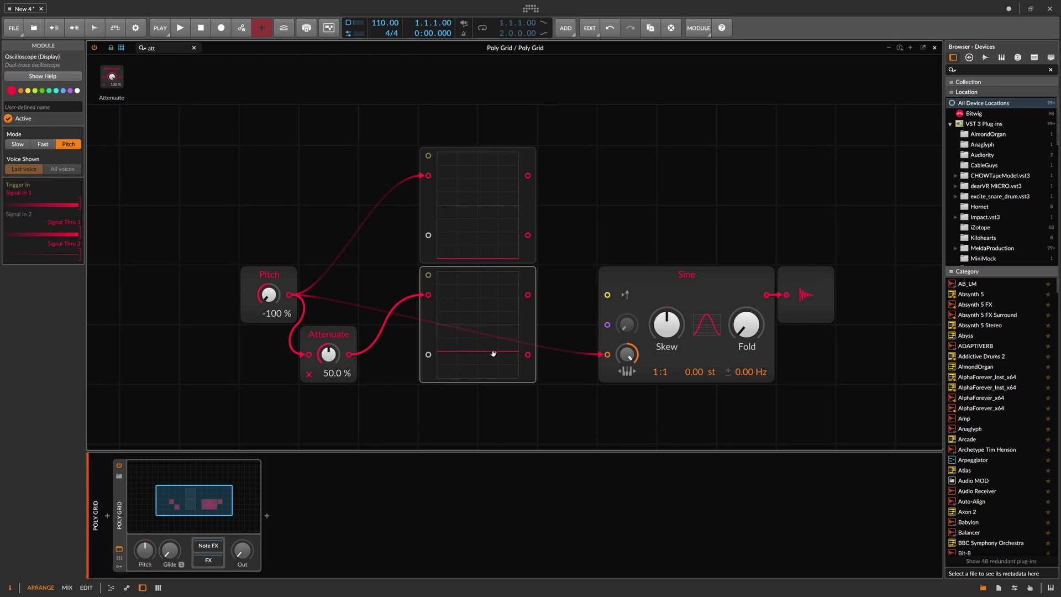
key(ctrl+z)
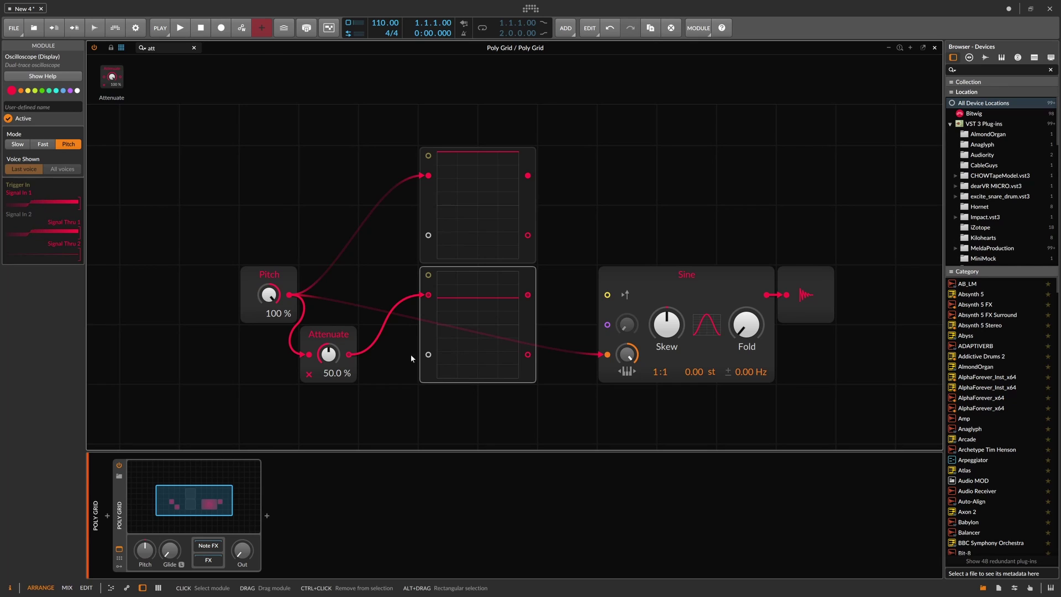
Set the Attenuate module's amount to 15 %.
drag(329, 354, 328, 369)
ctrl+click(328, 352)
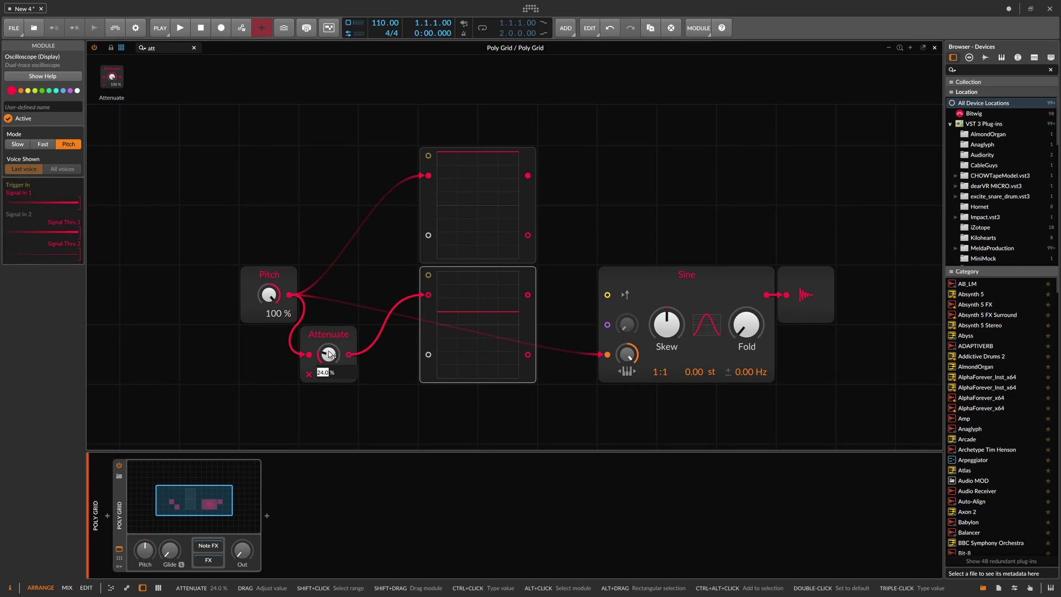
text(15)
key(Return)
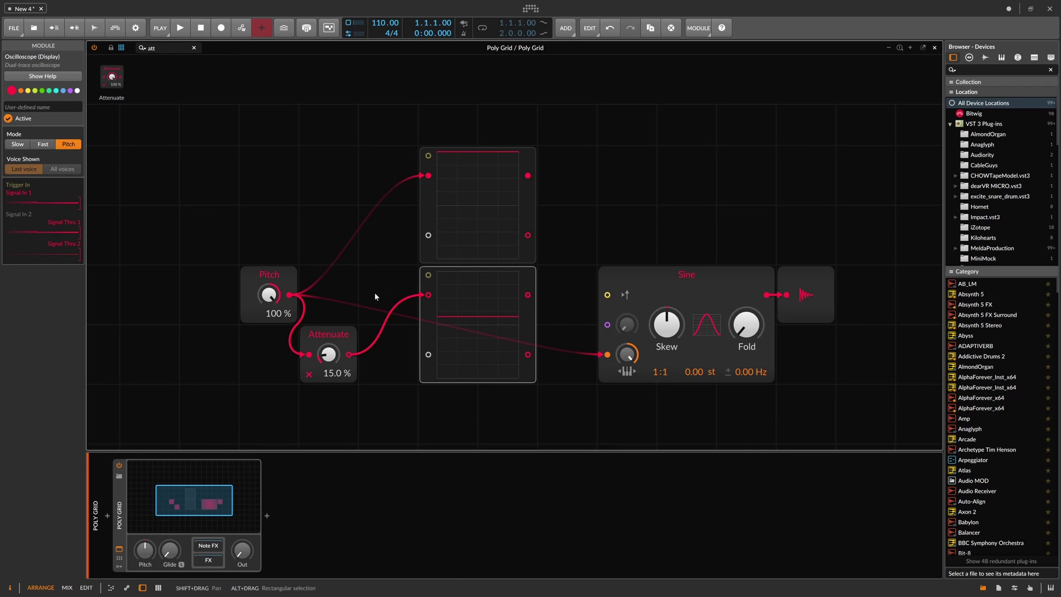
Connect the Attenuate output to the Sine's pitch input and disconnect it from the second Oscilloscope.
click(335, 330)
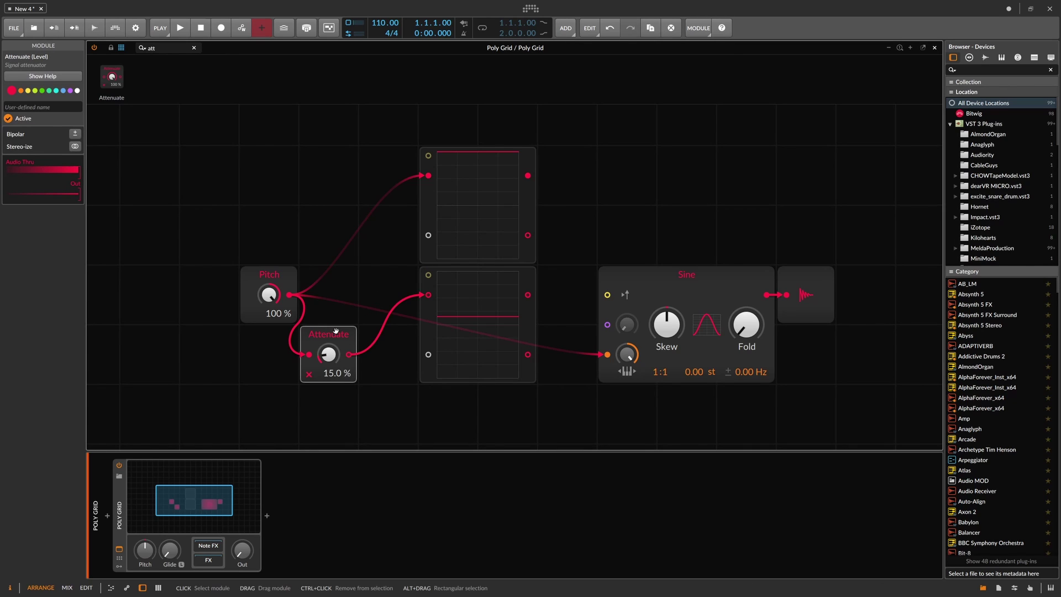
drag(349, 355, 608, 355)
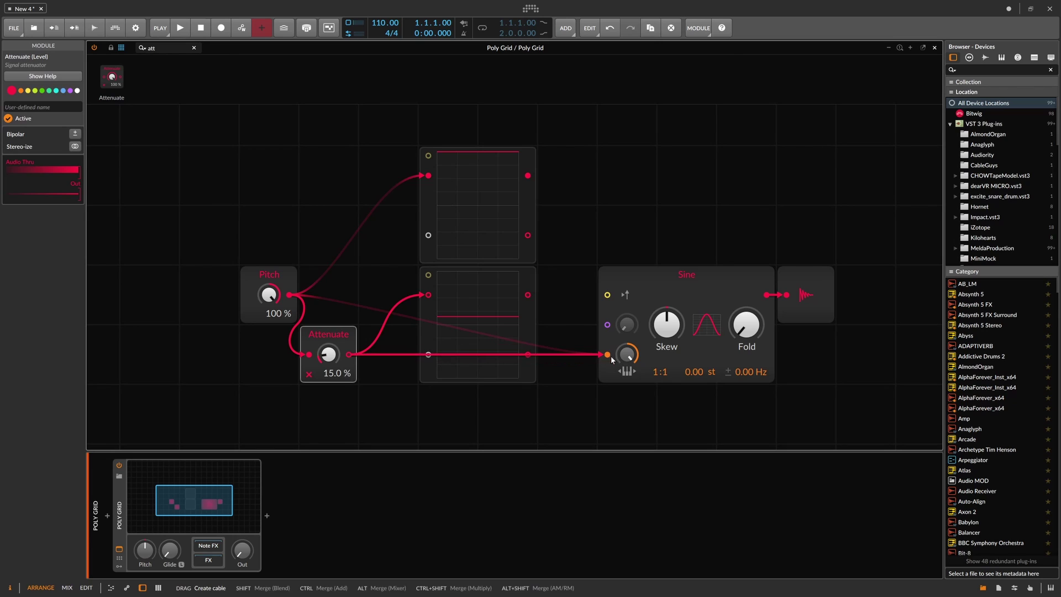
double_click(426, 297)
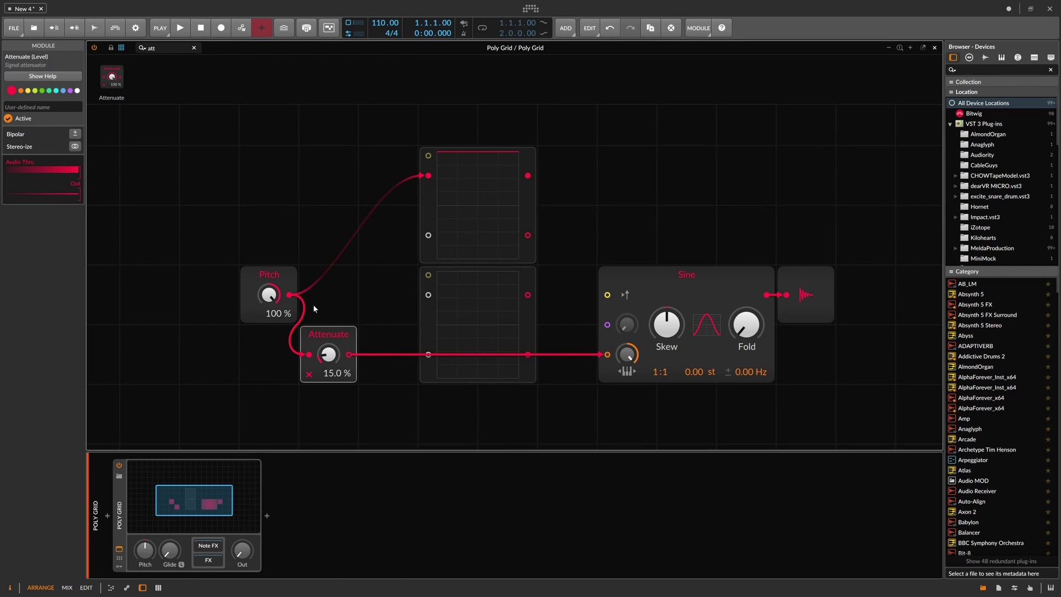
Raise the device output and audition the attenuated pitch range, leaving Attenuate at 7.80 % and Pitch at 0 %.
mouse_move(242, 549)
mouse_down()
mouse_move(242, 500)
mouse_move(241, 541)
mouse_up()
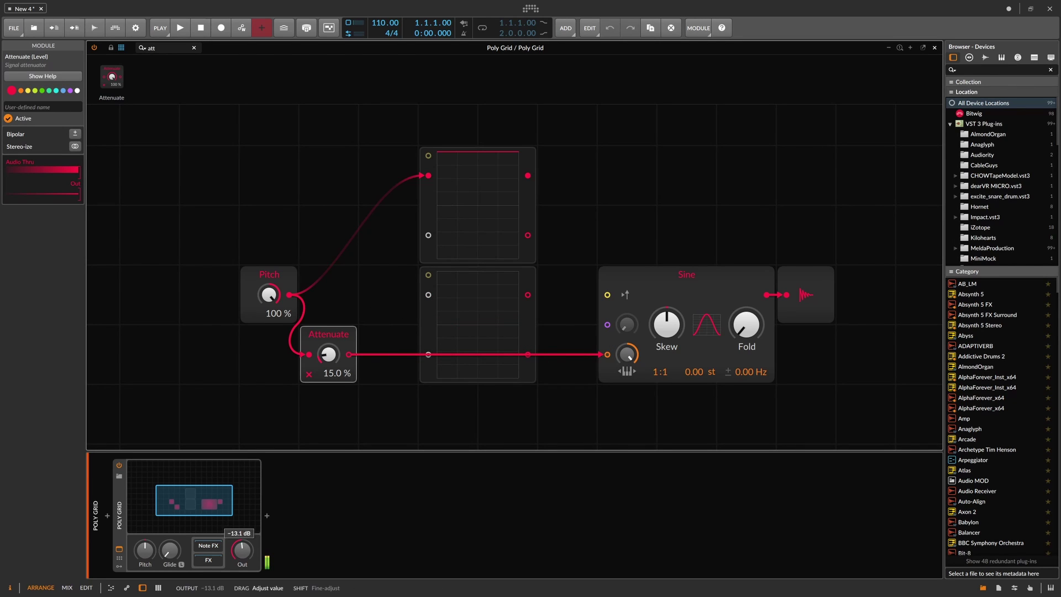
mouse_move(269, 294)
mouse_down()
mouse_move(268, 337)
mouse_move(269, 289)
mouse_up()
mouse_move(330, 354)
mouse_down()
mouse_move(329, 341)
mouse_move(329, 359)
mouse_up()
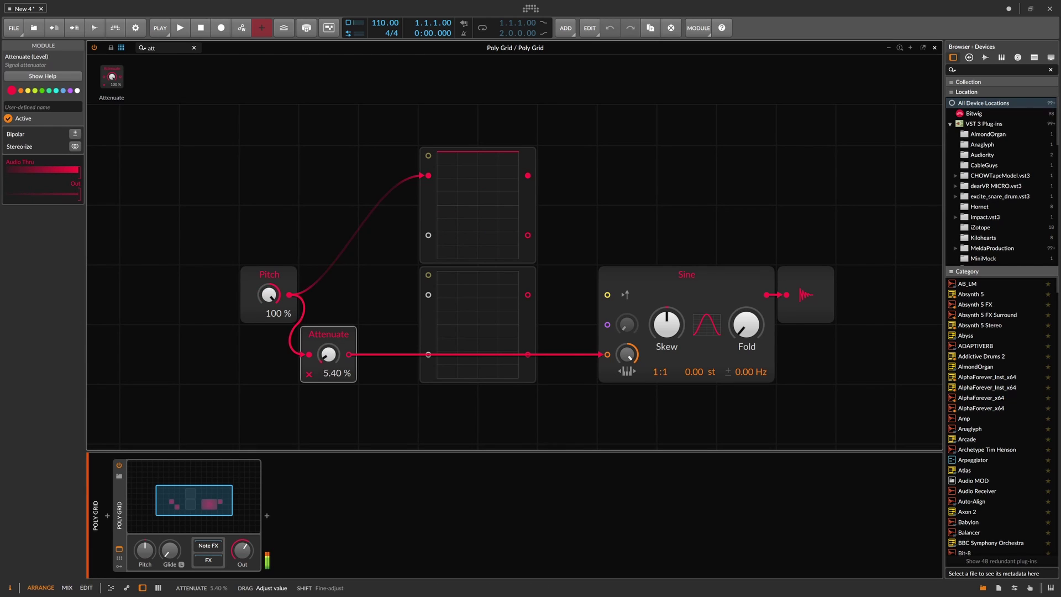
drag(268, 294, 269, 367)
double_click(270, 294)
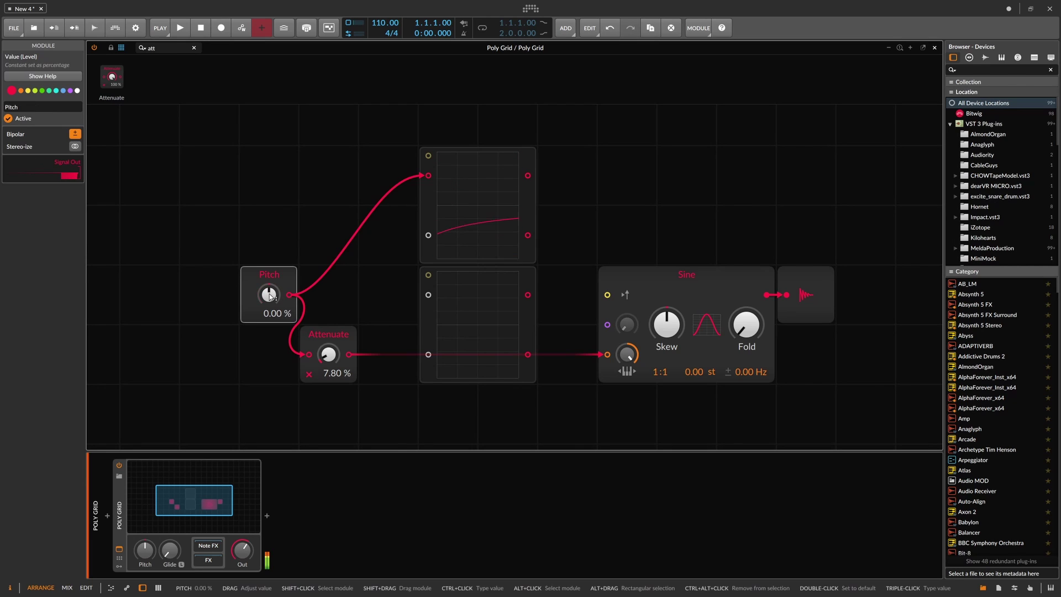
Rename the Attenuate module scaler.
click(346, 329)
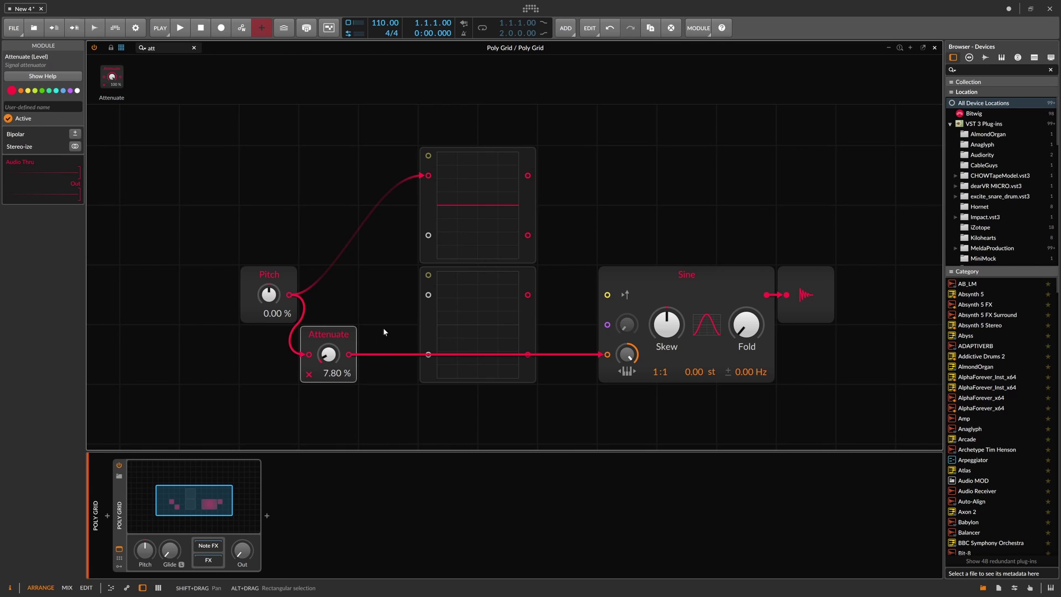
click(50, 104)
text(scaler)
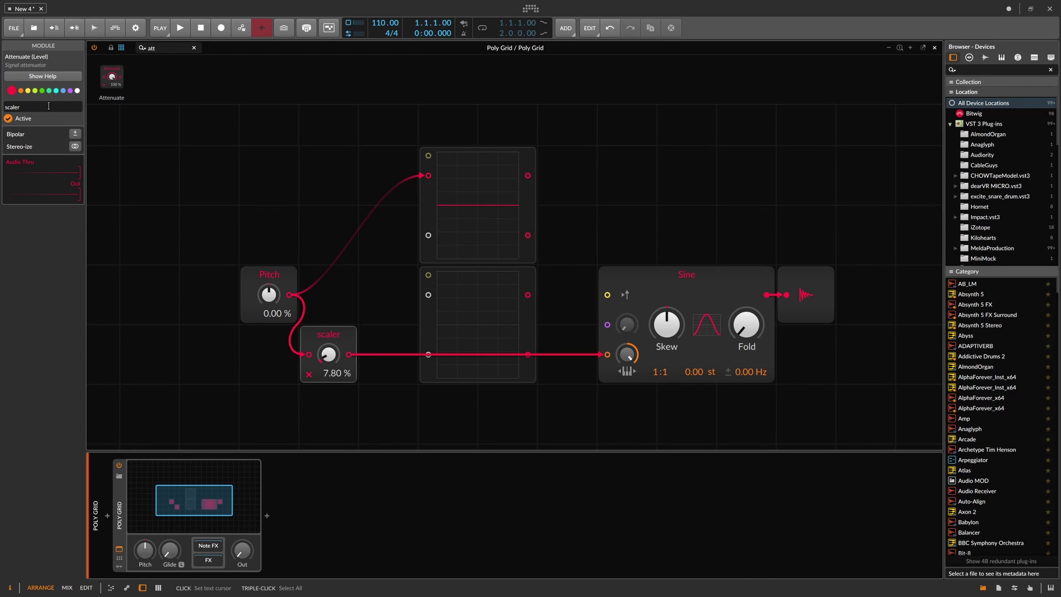
Delete the Oscilloscope fed by Pitch and move the remaining Oscilloscope up into its place.
click(426, 194)
key(Delete)
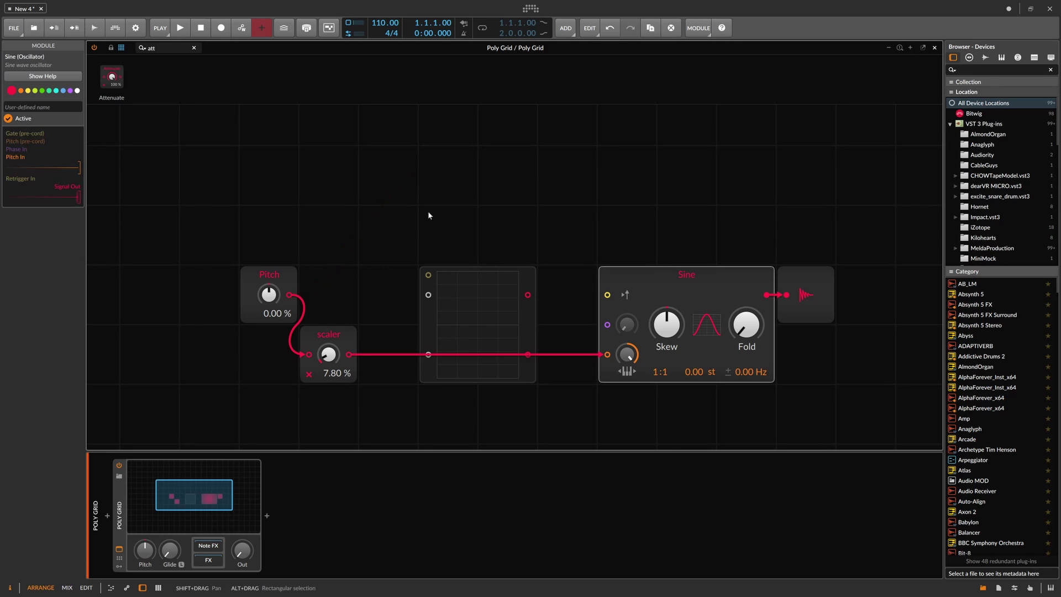
drag(425, 321, 410, 243)
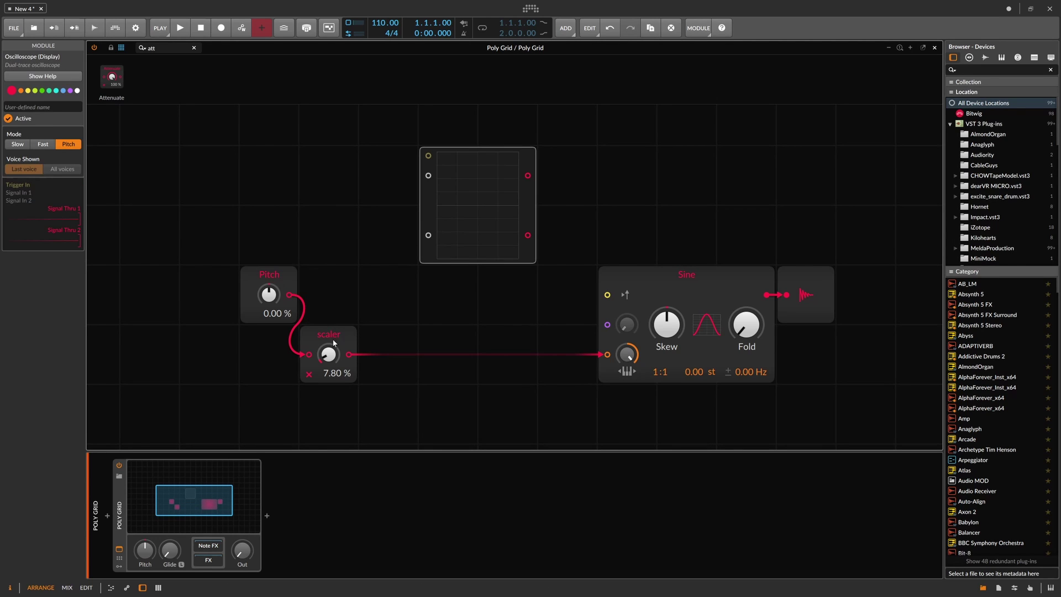
Place scaler directly beside Pitch and connect its output to the Oscilloscope's second input, testing with a Pitch sweep back to 0 %.
mouse_move(332, 339)
mouse_down()
mouse_move(333, 280)
mouse_move(428, 235)
mouse_up()
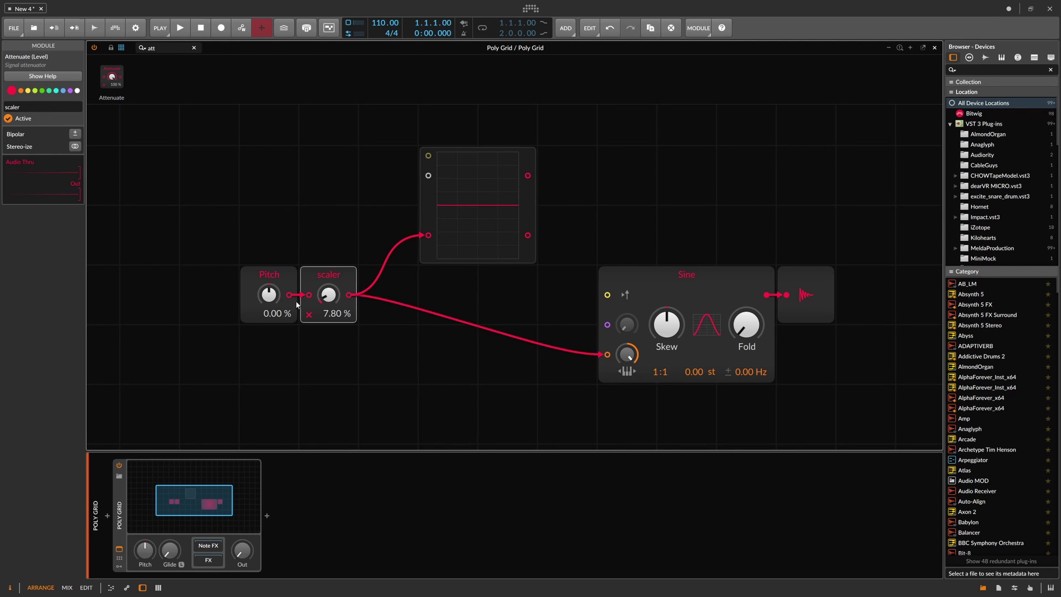
mouse_move(268, 296)
mouse_down()
mouse_move(268, 241)
mouse_move(268, 352)
mouse_move(268, 326)
mouse_up()
double_click(268, 297)
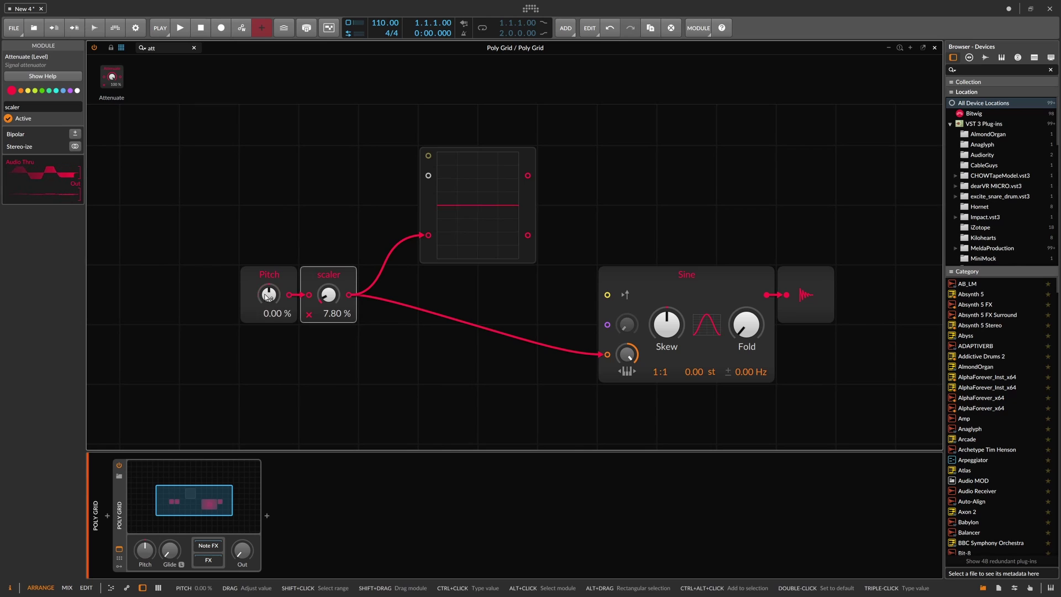
Shift Pitch and scaler left to make room and insert a Pitch Quantize module between scaler and the Sine.
drag(240, 250, 353, 355)
mouse_move(353, 277)
mouse_down()
mouse_move(240, 276)
mouse_move(239, 250)
mouse_move(336, 270)
mouse_up()
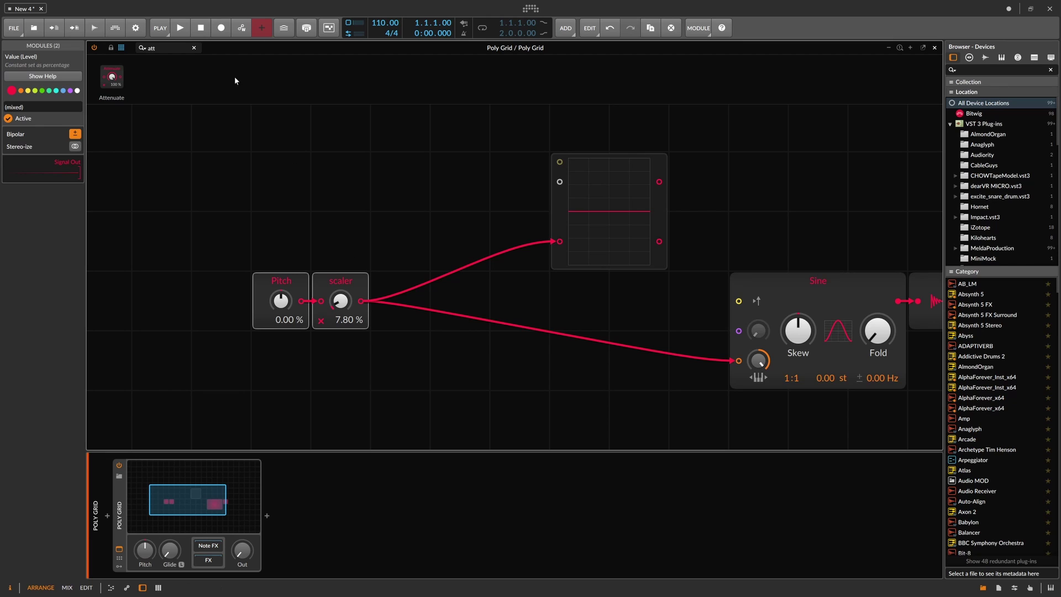
click(194, 48)
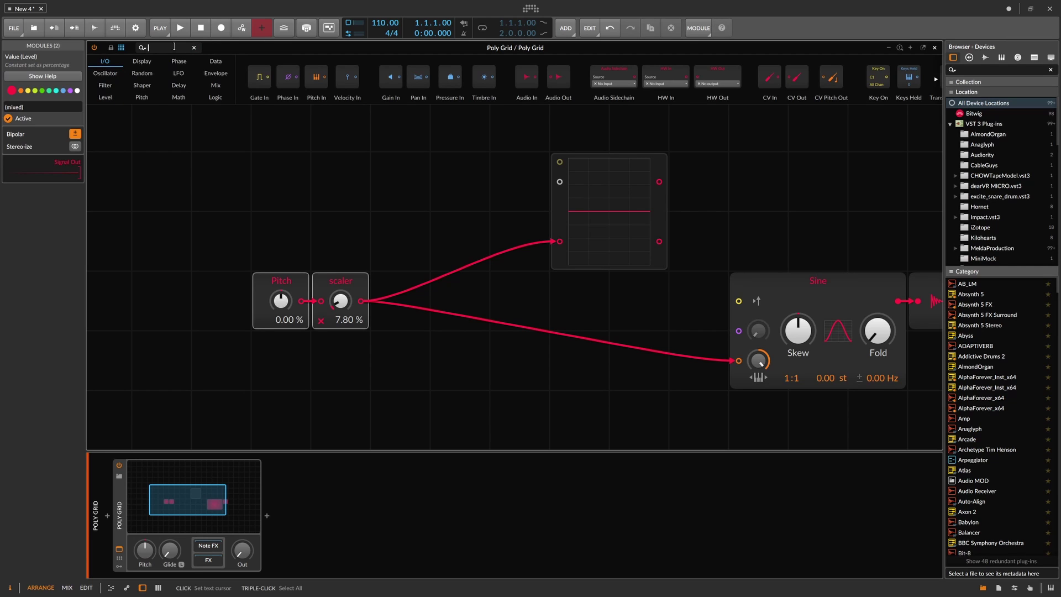
text(quan)
drag(263, 77, 373, 258)
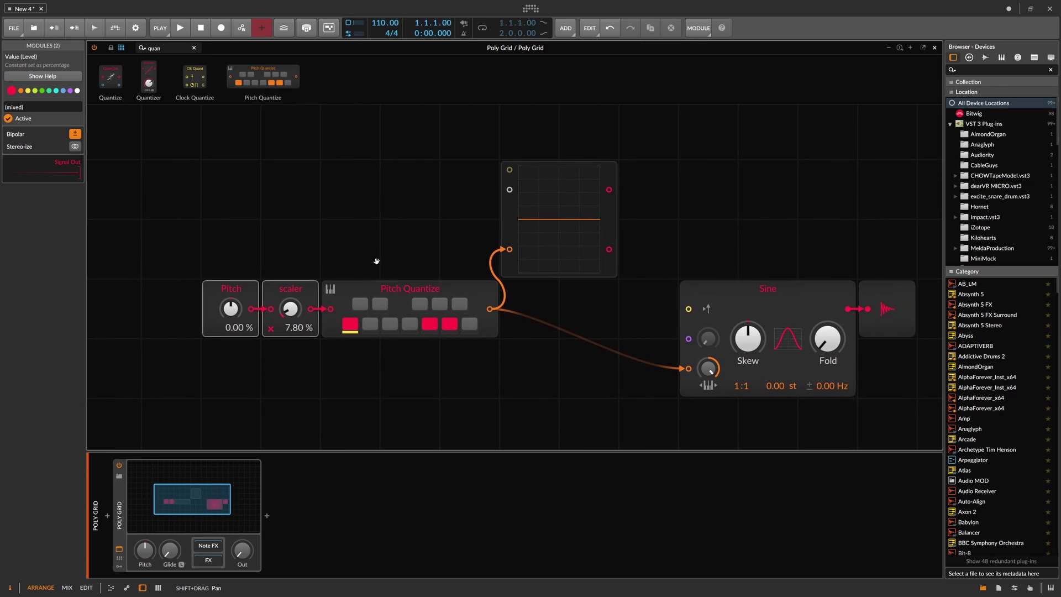
Set the enabled notes in Pitch Quantize to C, F and A.
click(370, 325)
click(392, 325)
click(410, 325)
click(470, 325)
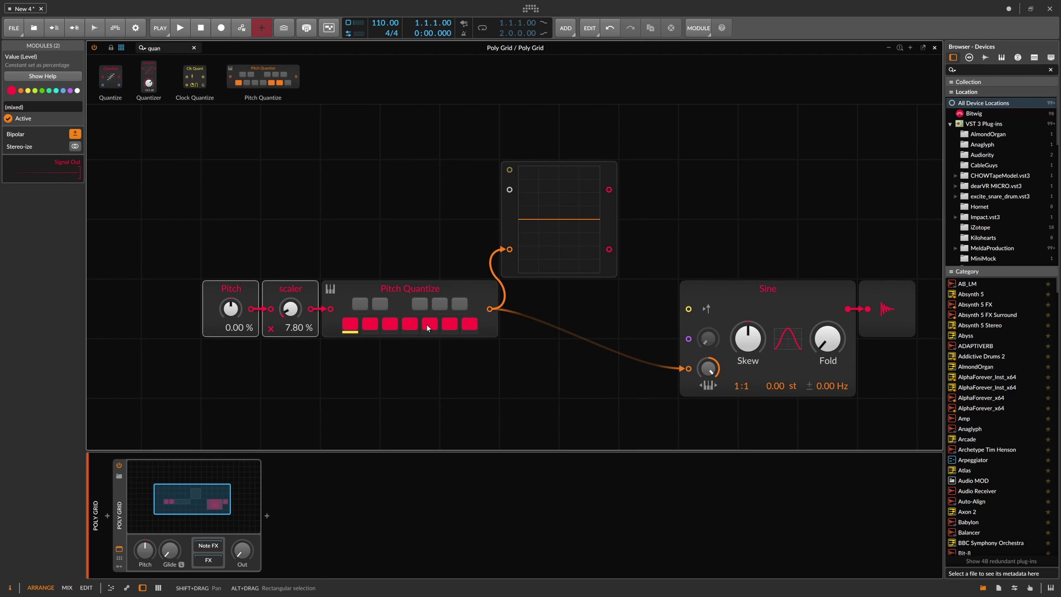
click(410, 325)
click(390, 325)
click(370, 325)
click(429, 325)
click(410, 326)
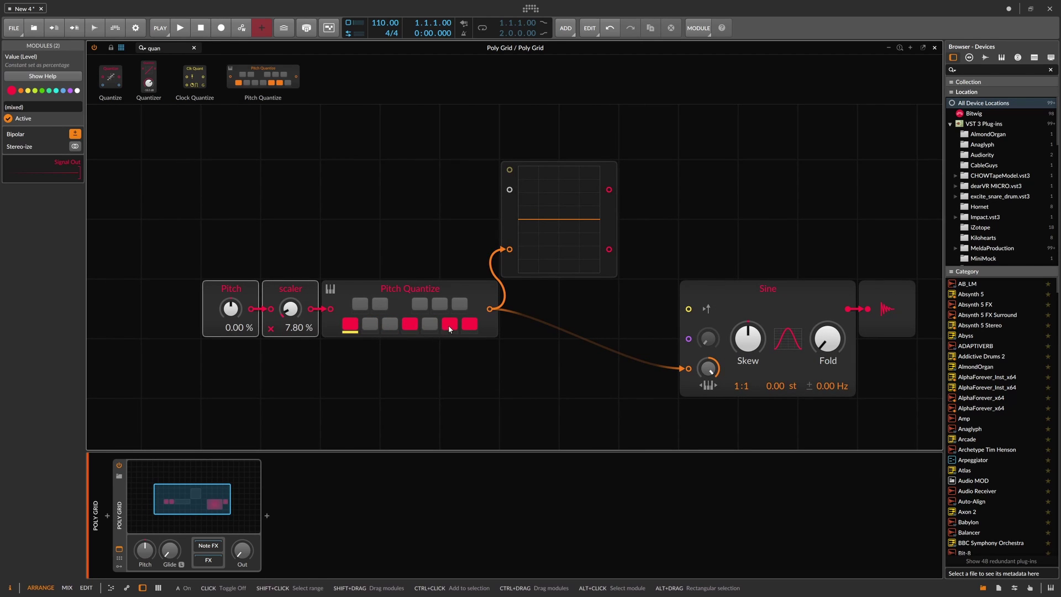
click(449, 325)
Sweep the Pitch value to test the quantized signal and set the Oscilloscope's mode to Slow.
mouse_move(238, 302)
mouse_down()
mouse_move(239, 224)
mouse_move(239, 329)
mouse_move(230, 247)
mouse_move(230, 320)
mouse_up()
double_click(230, 308)
click(507, 212)
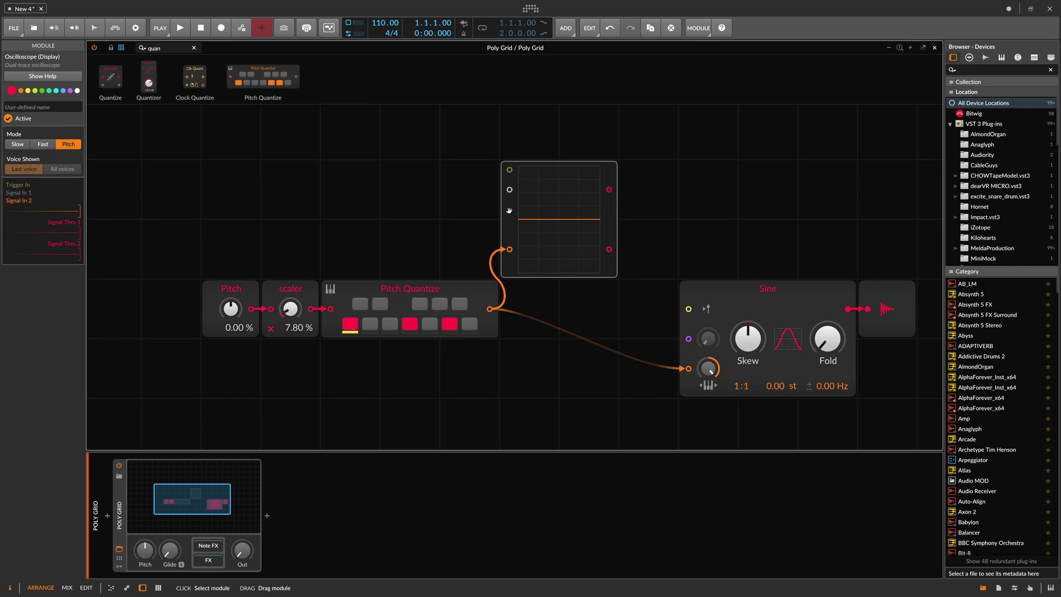
click(32, 147)
mouse_move(229, 305)
mouse_down()
mouse_move(229, 249)
mouse_move(231, 378)
mouse_move(230, 323)
mouse_up()
click(17, 144)
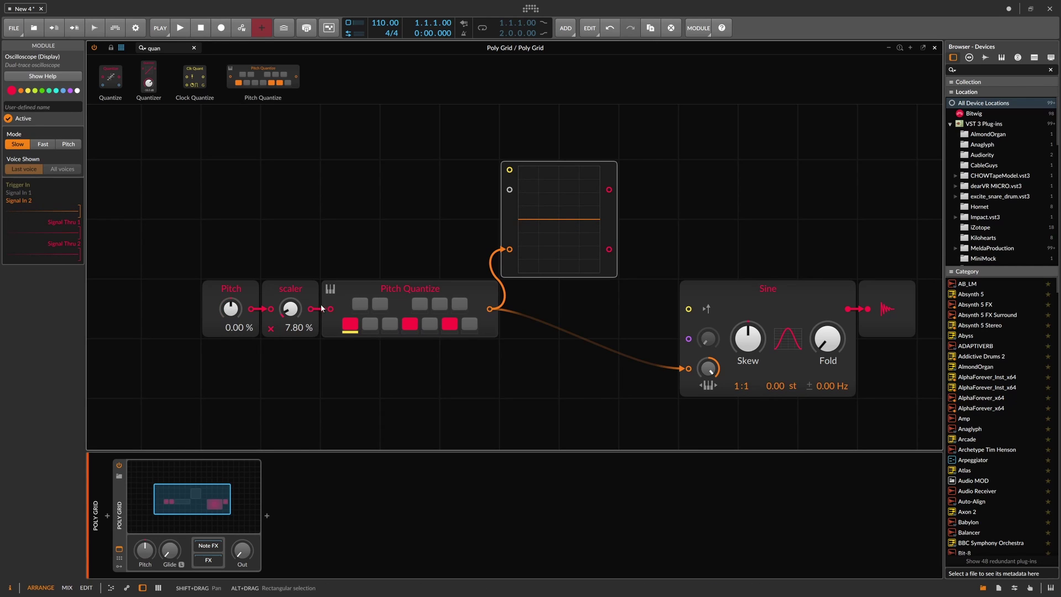
View the unquantized scaler output on the Oscilloscope's second input while sweeping Pitch, and reset Pitch to 0 %.
mouse_move(323, 308)
mouse_down()
mouse_move(474, 228)
mouse_move(508, 249)
mouse_up()
drag(245, 307, 245, 252)
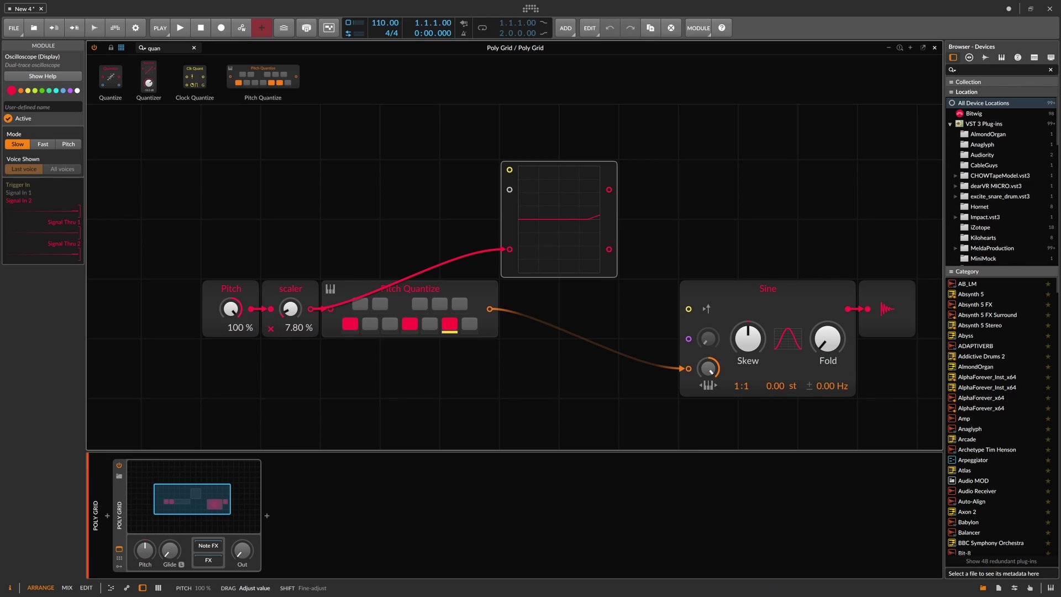
mouse_move(244, 343)
mouse_down()
mouse_move(244, 326)
mouse_move(244, 342)
mouse_up()
double_click(232, 309)
Connect the Pitch Quantize output back to the Oscilloscope's second input and sweep Pitch, returning it to 0 %.
drag(490, 308, 509, 250)
mouse_move(231, 308)
mouse_down()
mouse_move(231, 260)
mouse_move(231, 316)
mouse_move(231, 274)
mouse_up()
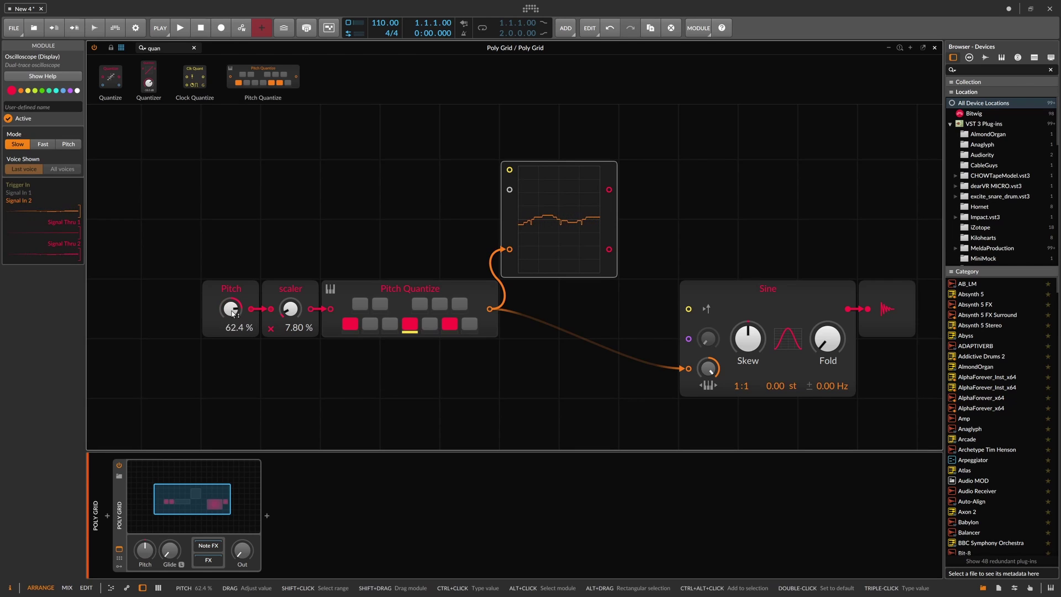
double_click(231, 308)
Disable C, F and A in Pitch Quantize and enable all five black-key notes.
click(349, 324)
click(409, 324)
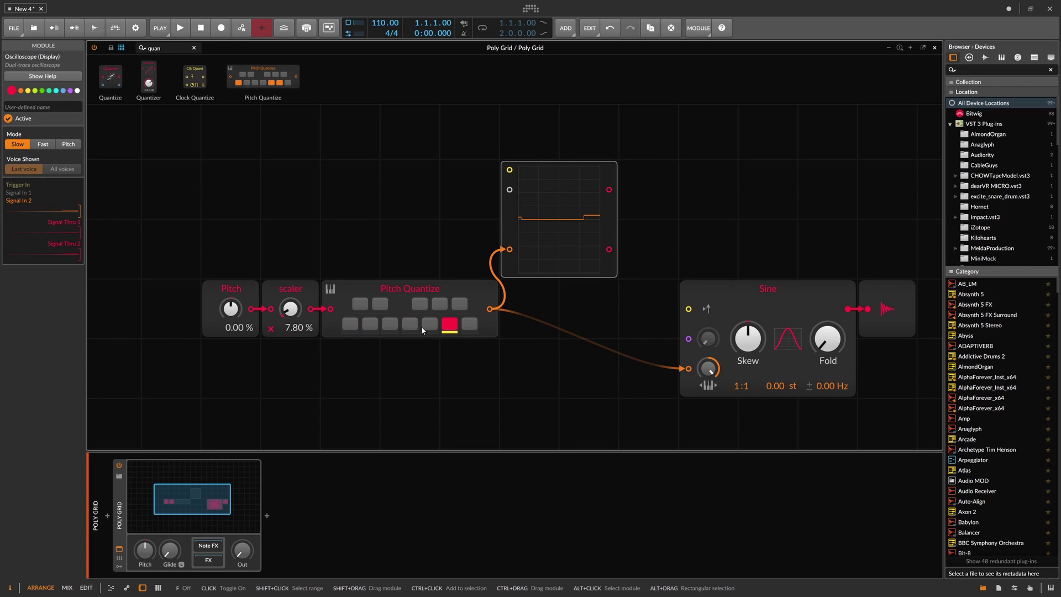
click(449, 323)
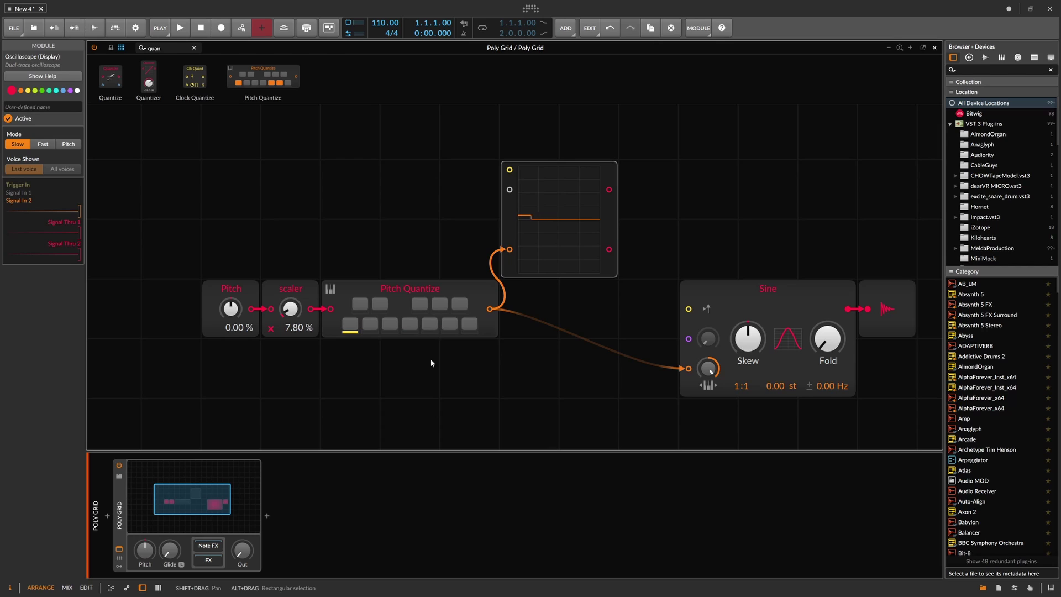
click(380, 303)
click(419, 304)
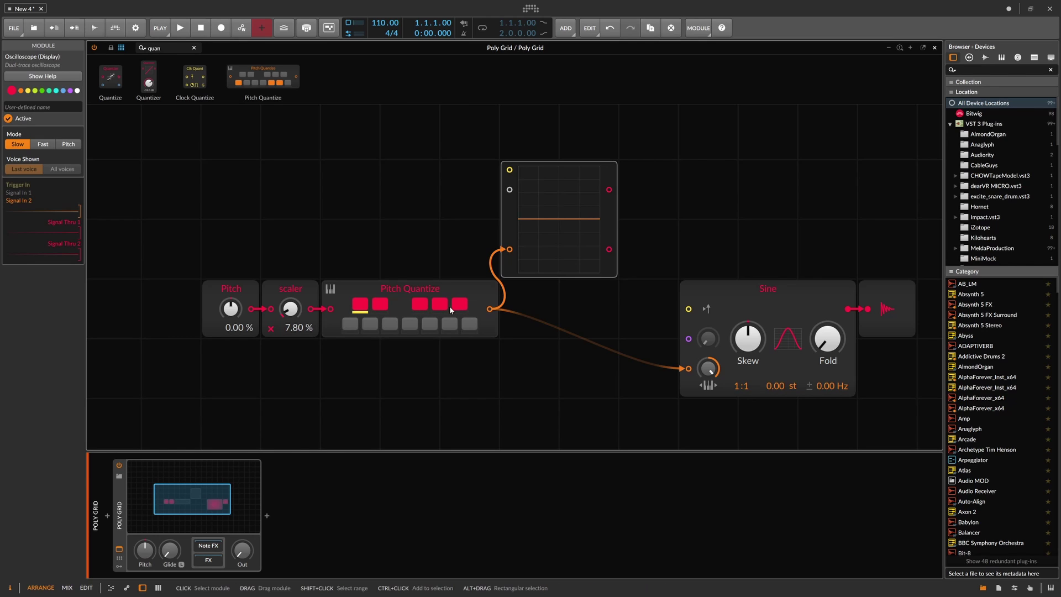
click(410, 324)
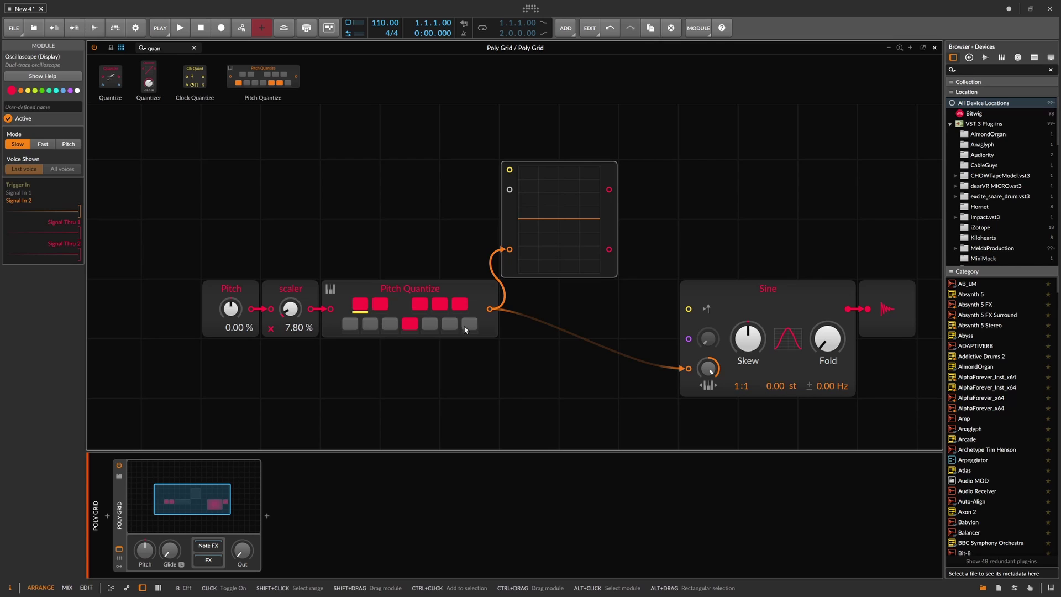
click(467, 326)
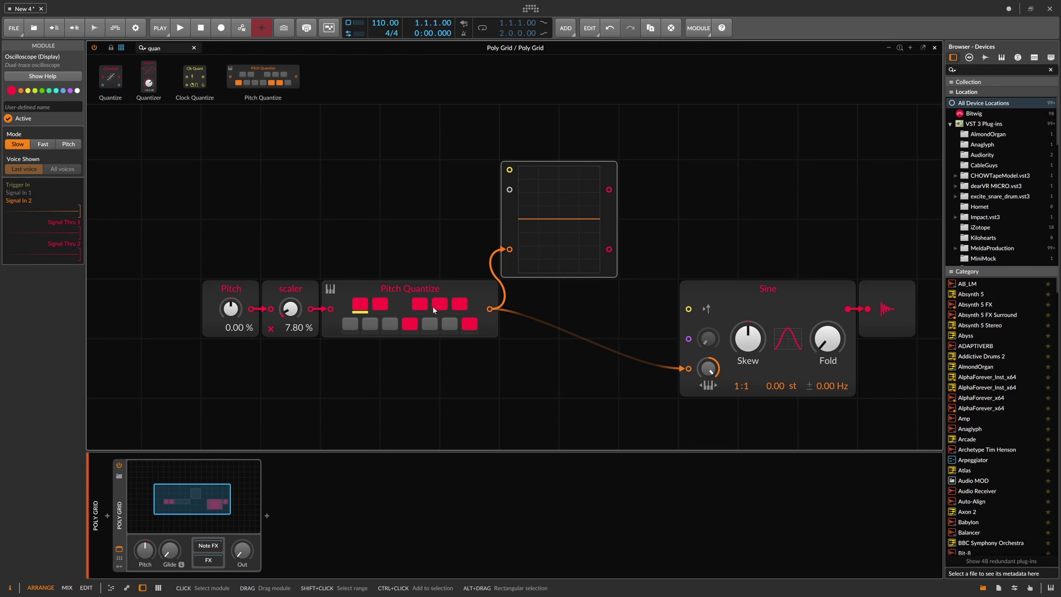
click(414, 323)
click(465, 329)
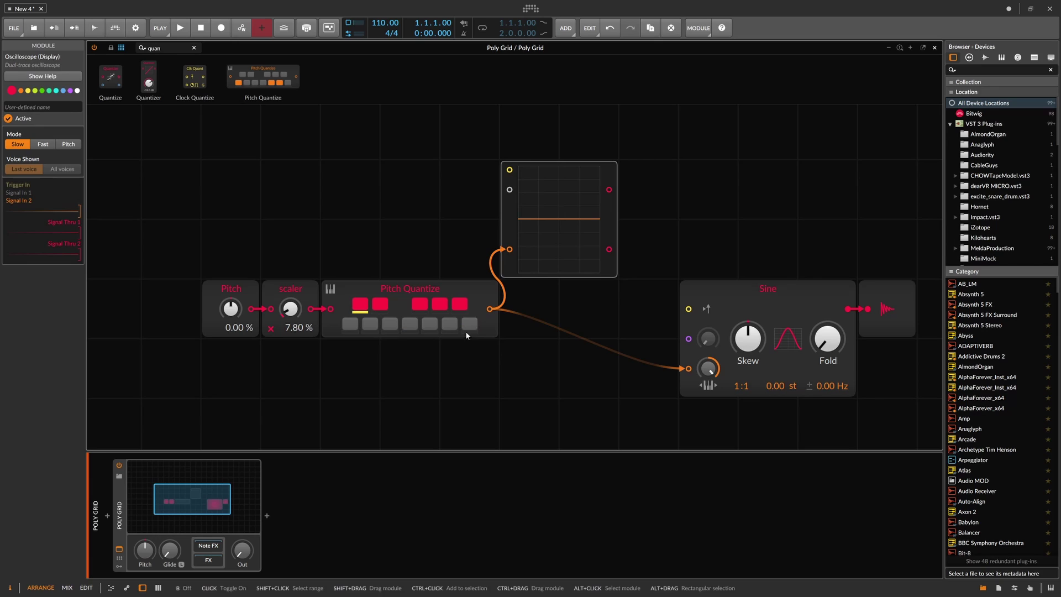
Enable C in Pitch Quantize and feed the Oscilloscope's first input from Pitch instead of showing the quantized signal.
click(344, 324)
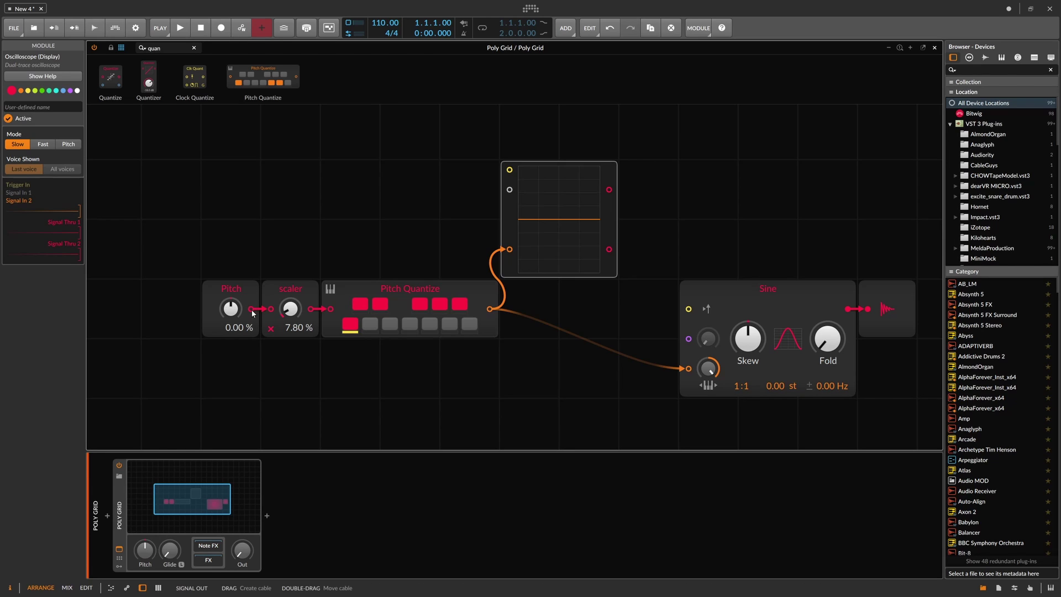
drag(251, 308, 509, 189)
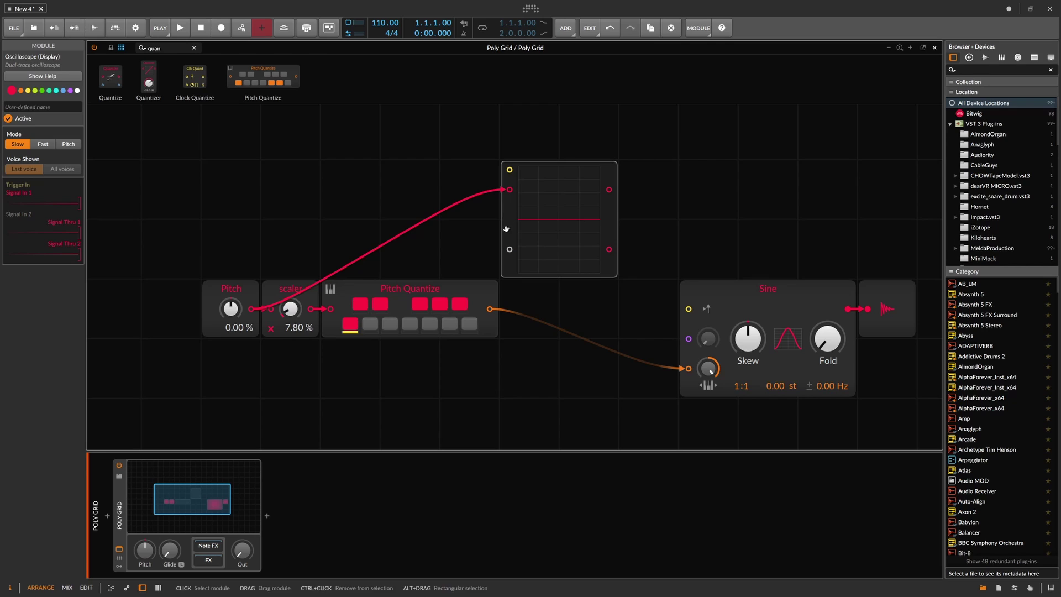
drag(230, 307, 231, 309)
double_click(231, 310)
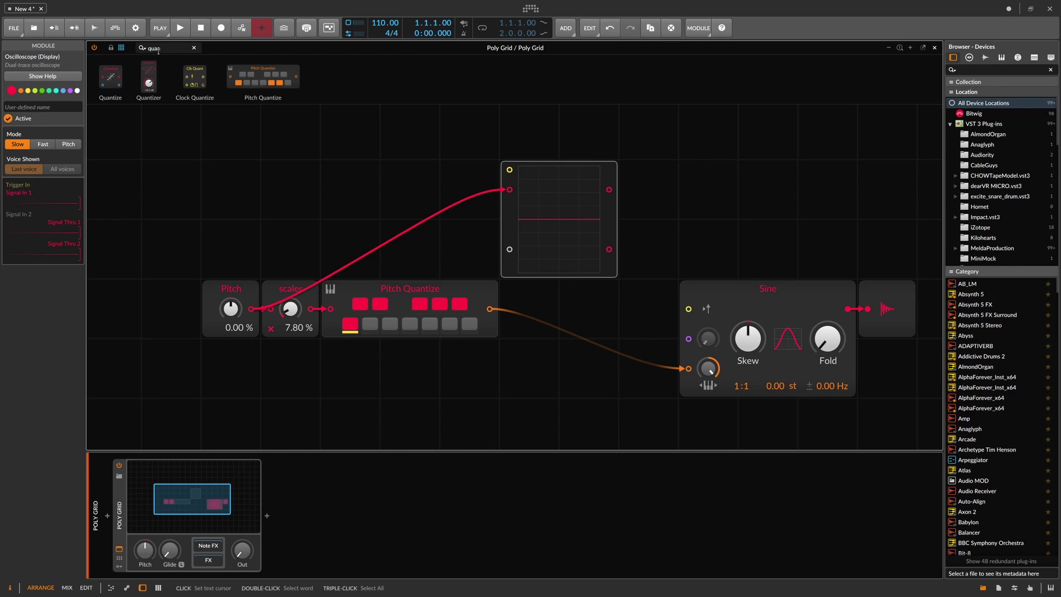
Insert a Transpose module between scaler and Pitch Quantize, and disconnect the Oscilloscope's first input.
drag(164, 48, 94, 50)
text(trans)
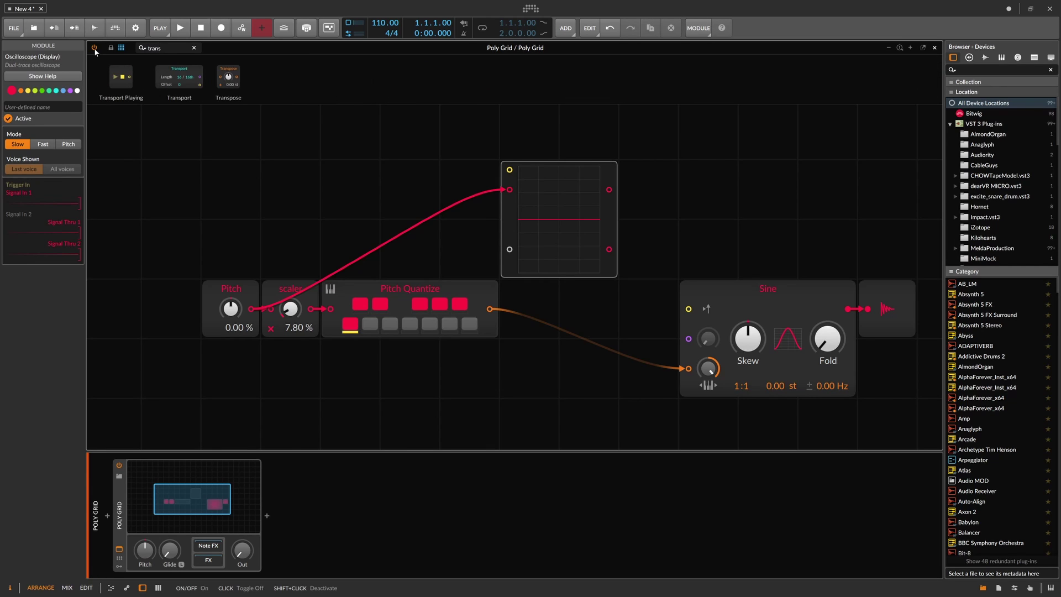
drag(299, 365, 214, 286)
drag(243, 291, 189, 293)
drag(229, 76, 308, 340)
double_click(509, 191)
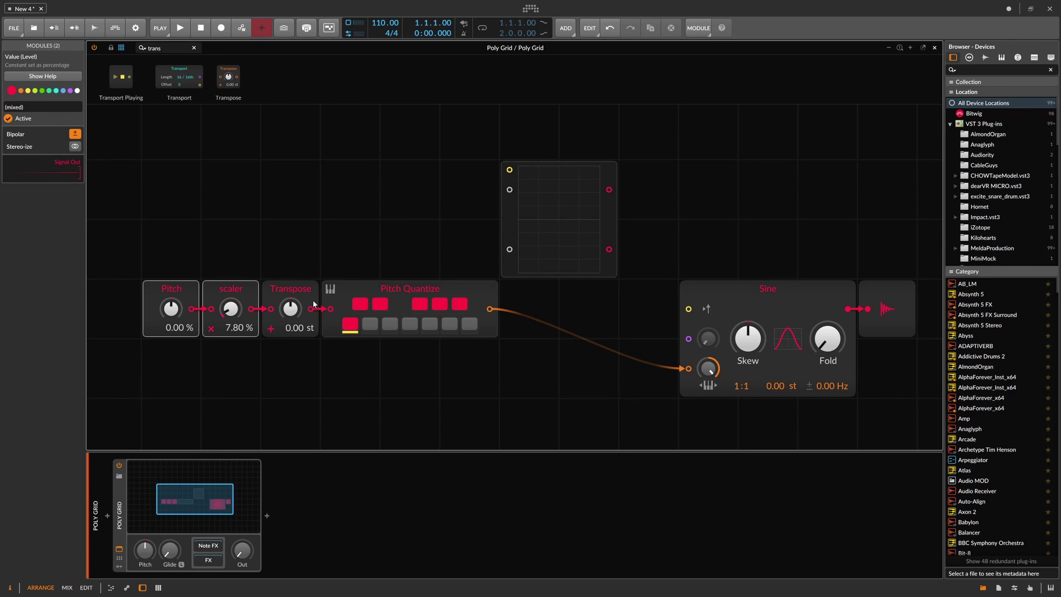
Set the Transpose module to 3 semitones and rename it offset.
ctrl+click(294, 312)
text(3)
key(Return)
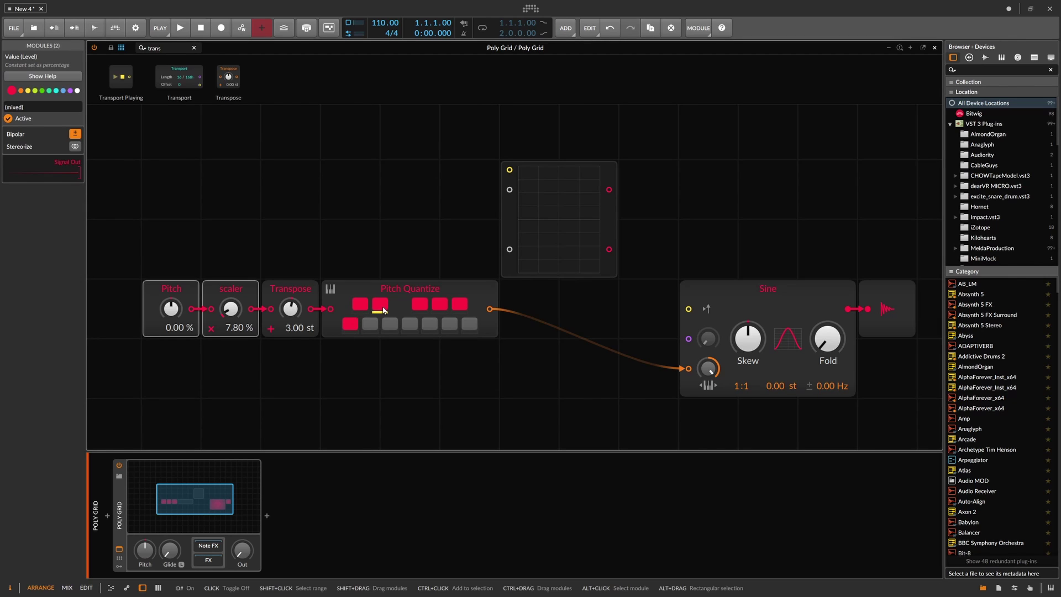
click(290, 289)
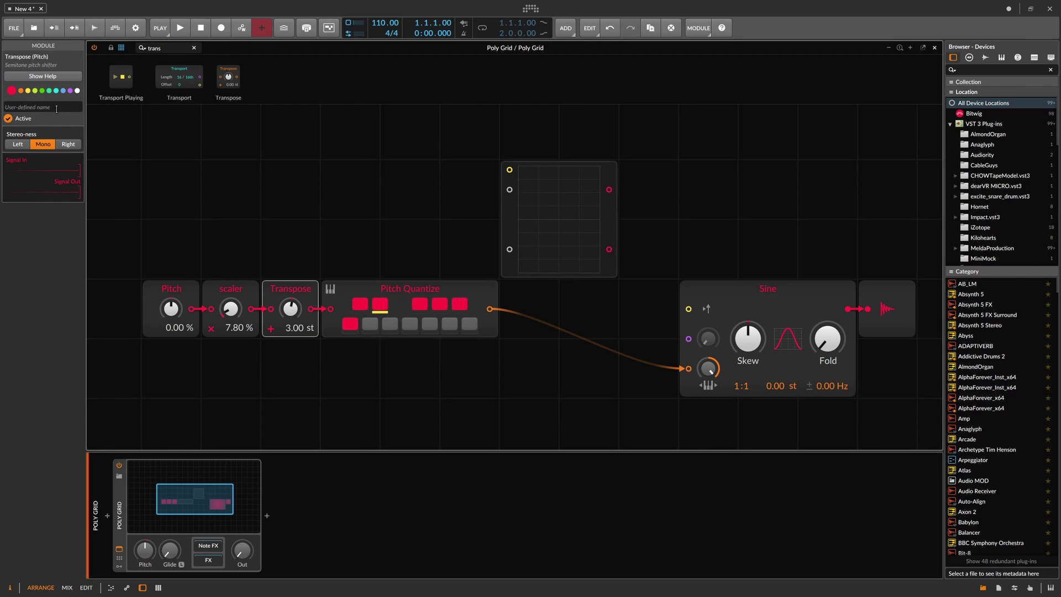
click(54, 107)
text(offset)
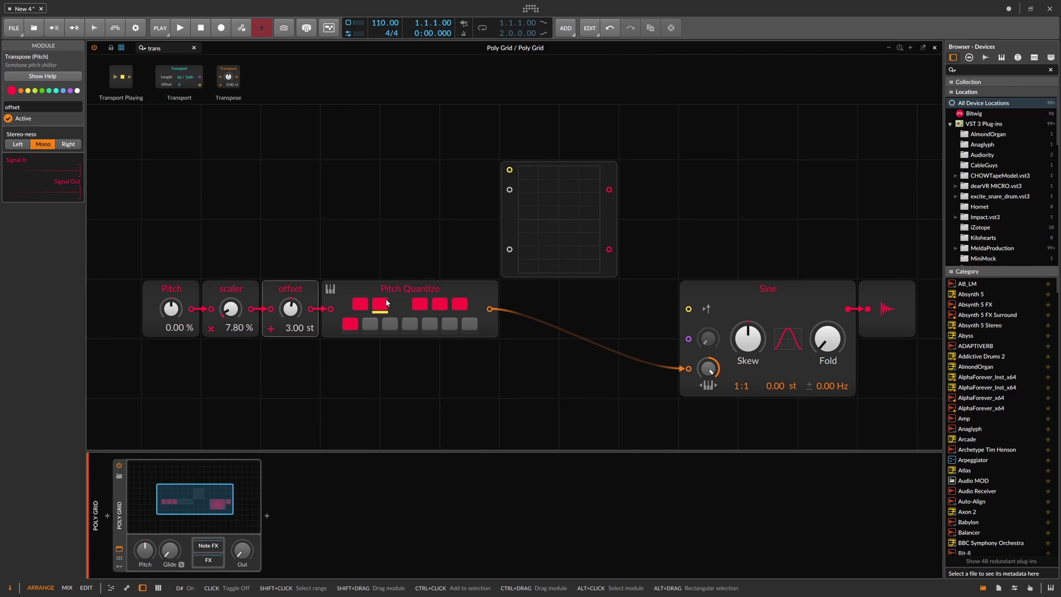
Sweep Pitch and return it to 0 %, and disable C in Pitch Quantize so only black-key notes are enabled.
drag(173, 311, 172, 323)
double_click(172, 311)
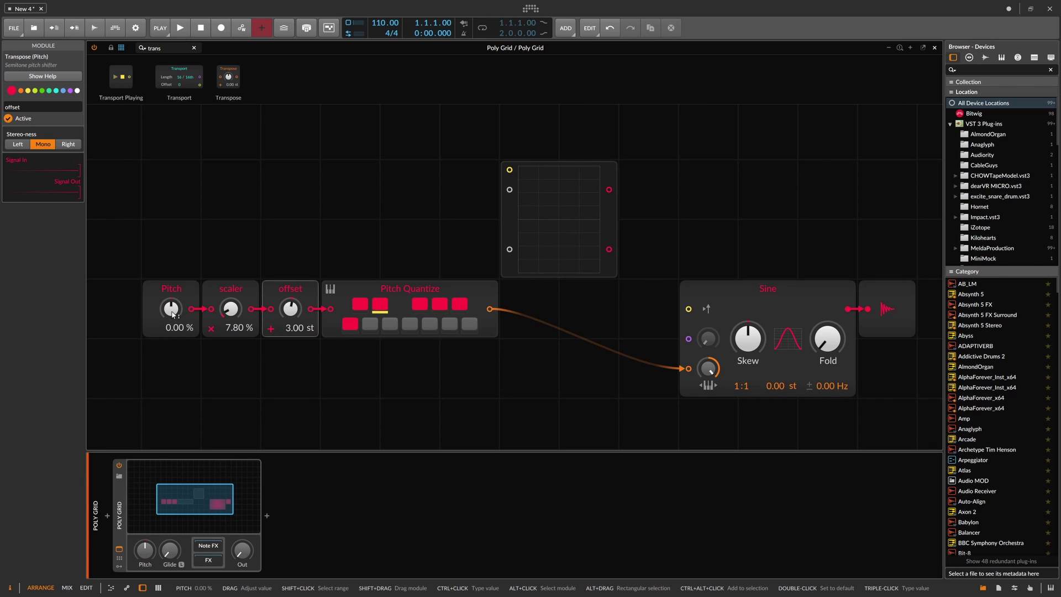
click(351, 324)
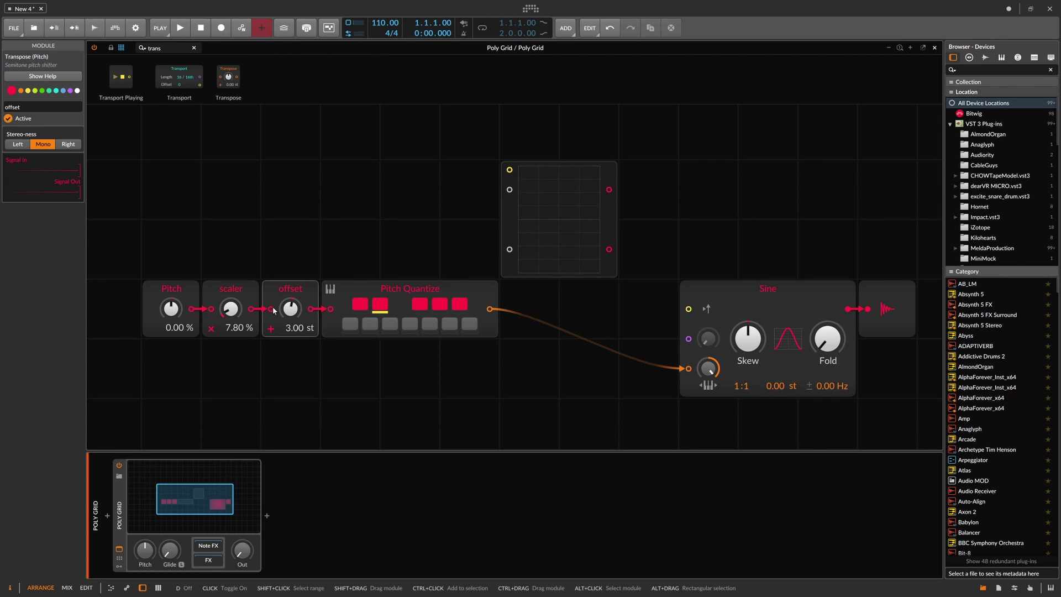
Move Pitch, scaler and offset two grid cells left and place Pitch Quantize directly beside offset again.
shift+click(184, 289)
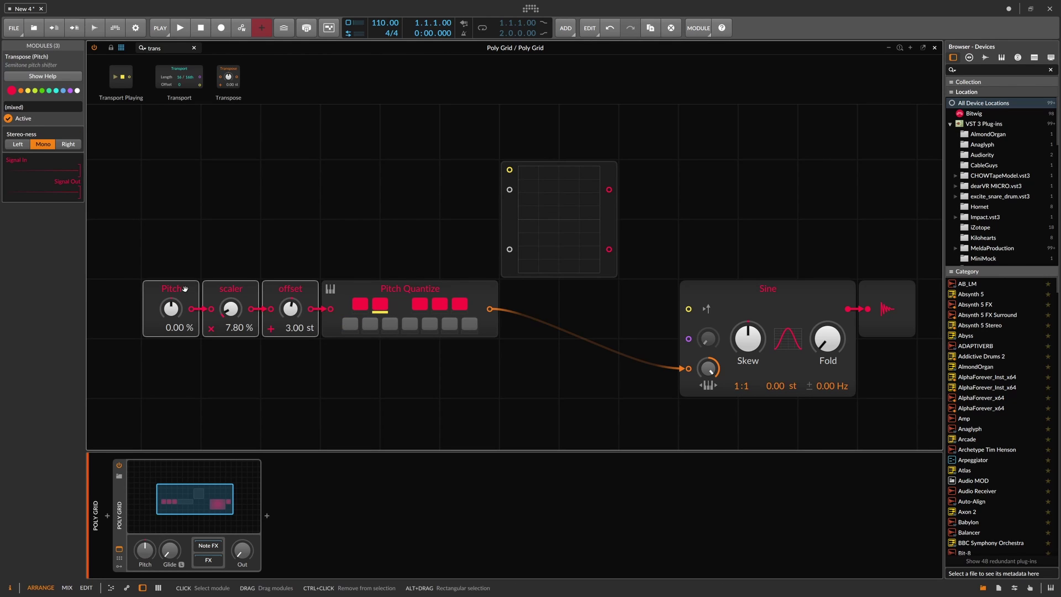
drag(187, 271, 315, 267)
drag(312, 285, 193, 285)
click(302, 269)
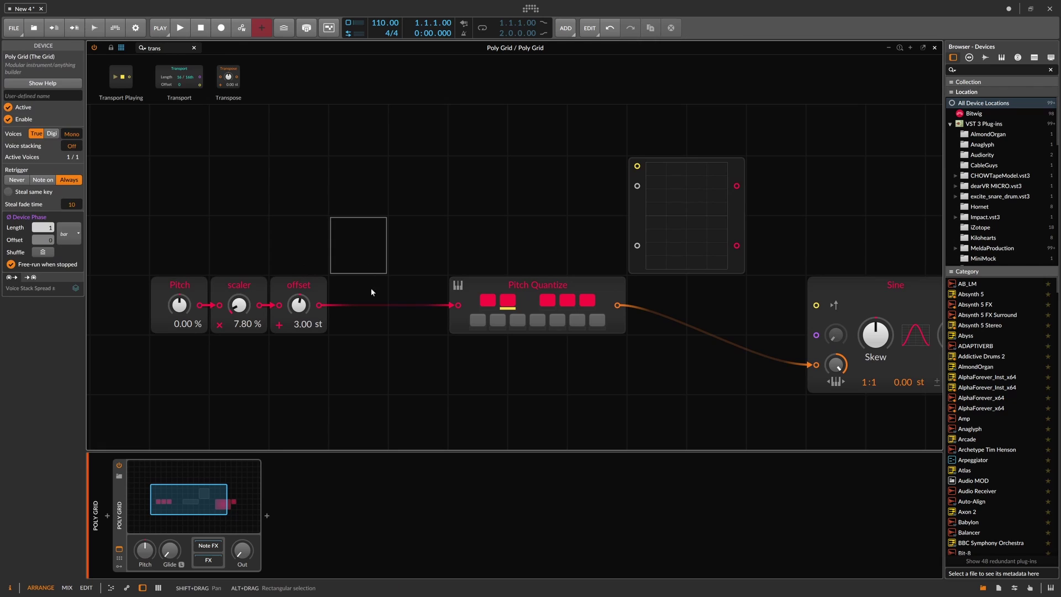
drag(599, 286, 482, 269)
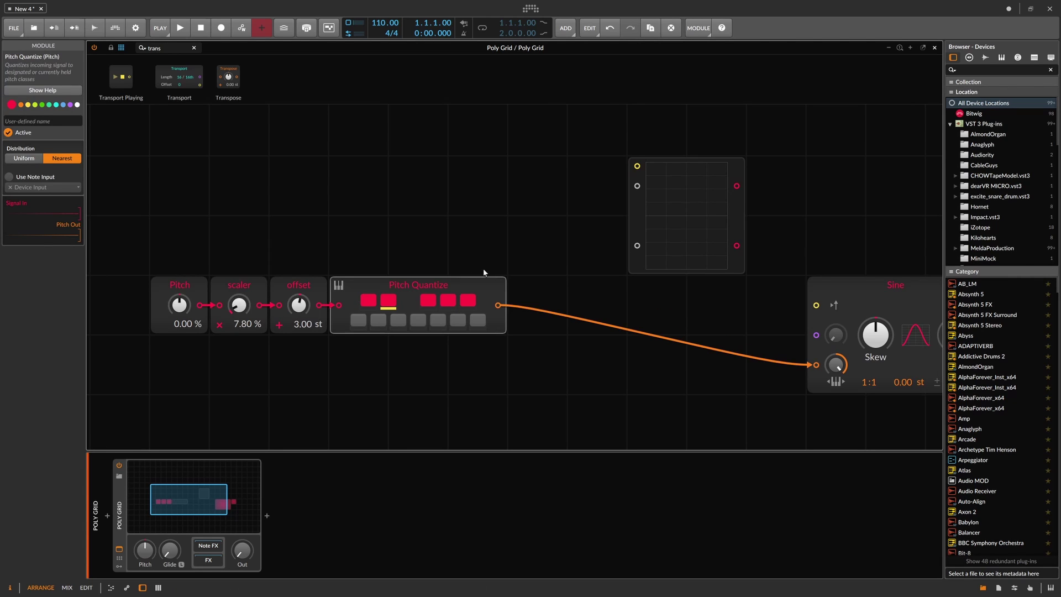
Raise the device output to audition the quantized Sine during a Pitch sweep, and reset Pitch to 0 %.
scroll(434, 267, down, 1)
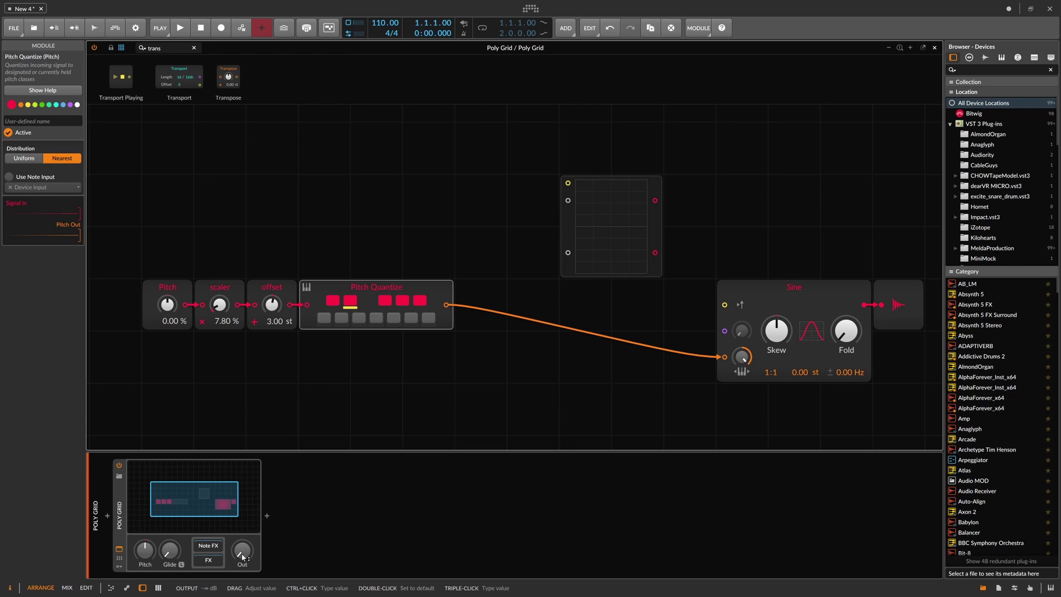
drag(242, 552, 238, 496)
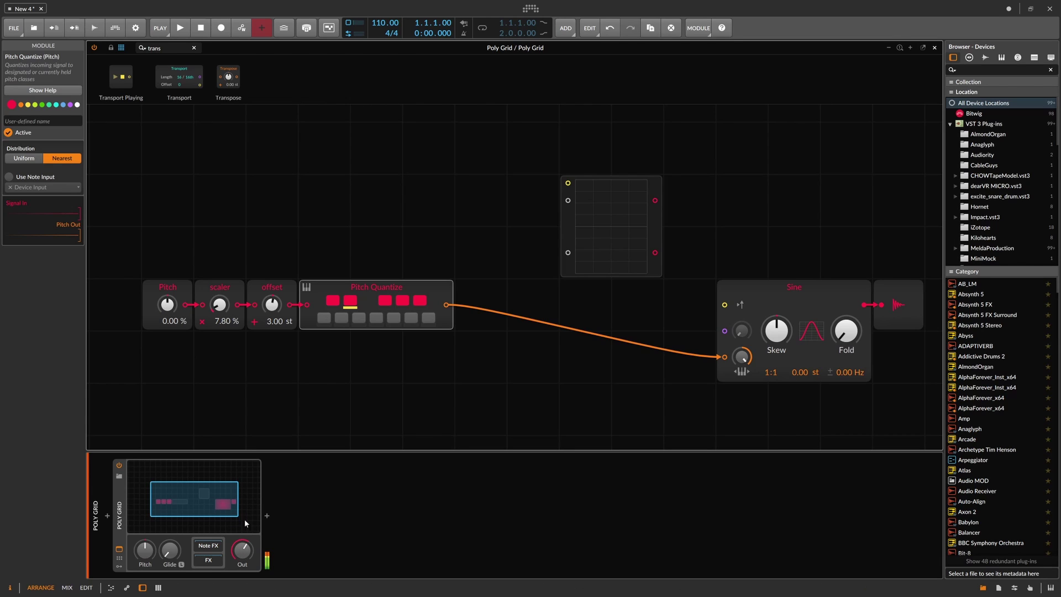
drag(242, 550, 209, 416)
mouse_move(167, 304)
mouse_down()
mouse_move(167, 237)
mouse_move(167, 331)
mouse_move(172, 304)
mouse_up()
double_click(171, 303)
click(173, 288)
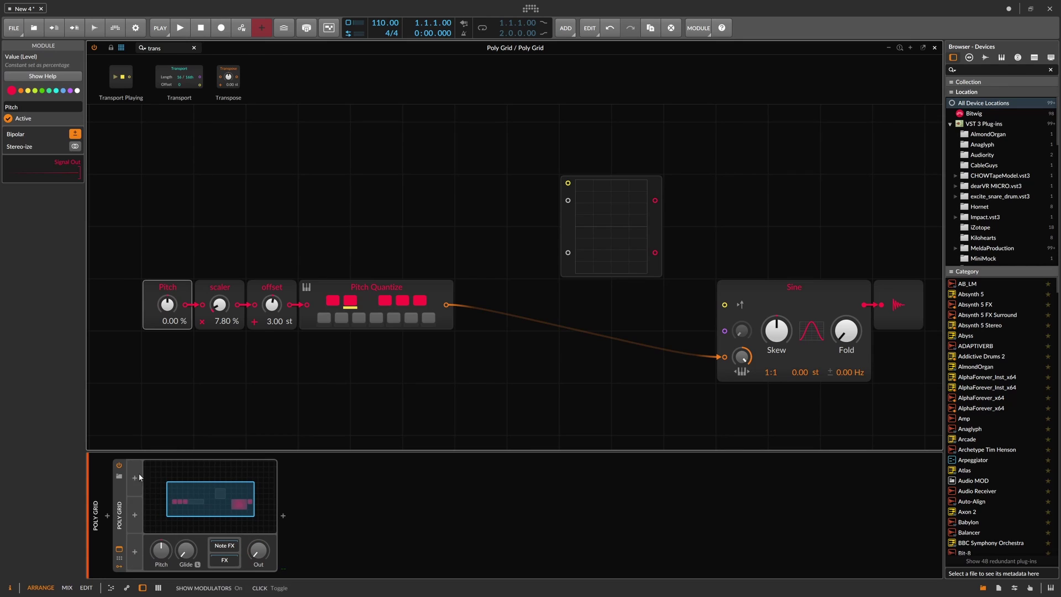
Add a Macro modulator to the Poly Grid device and make it bipolar.
click(134, 478)
text(macro)
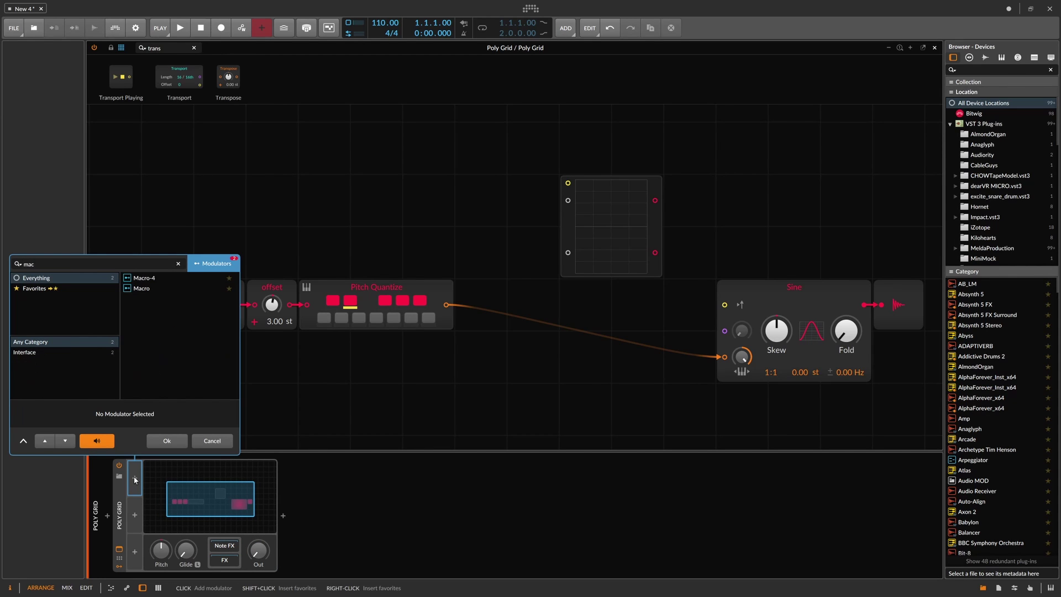
key(Return)
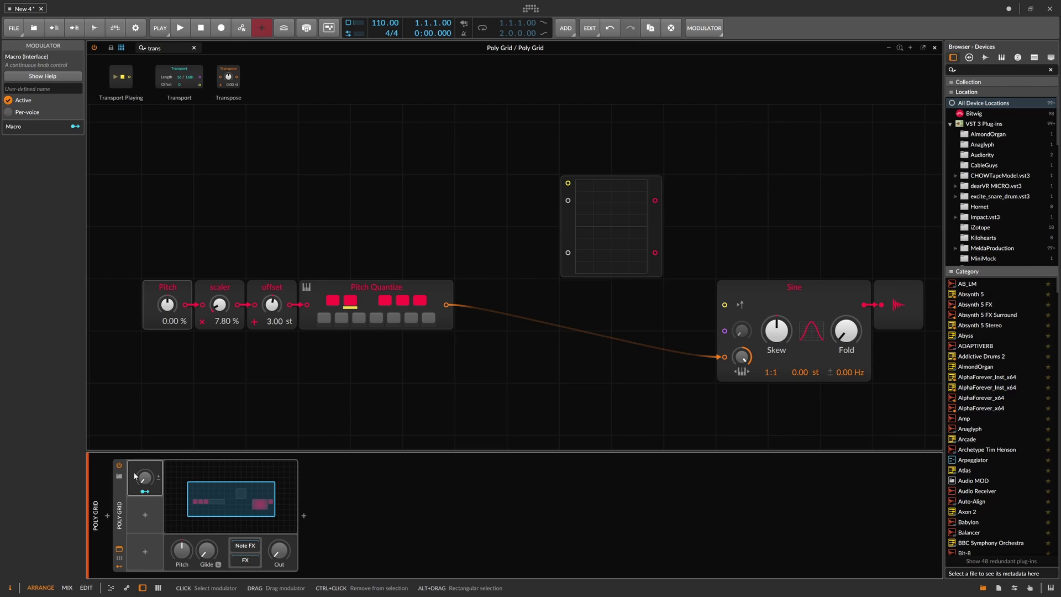
click(159, 476)
Map the macro to the Pitch module's value with an amount of +1.000 and rename the macro Pitch.
click(145, 491)
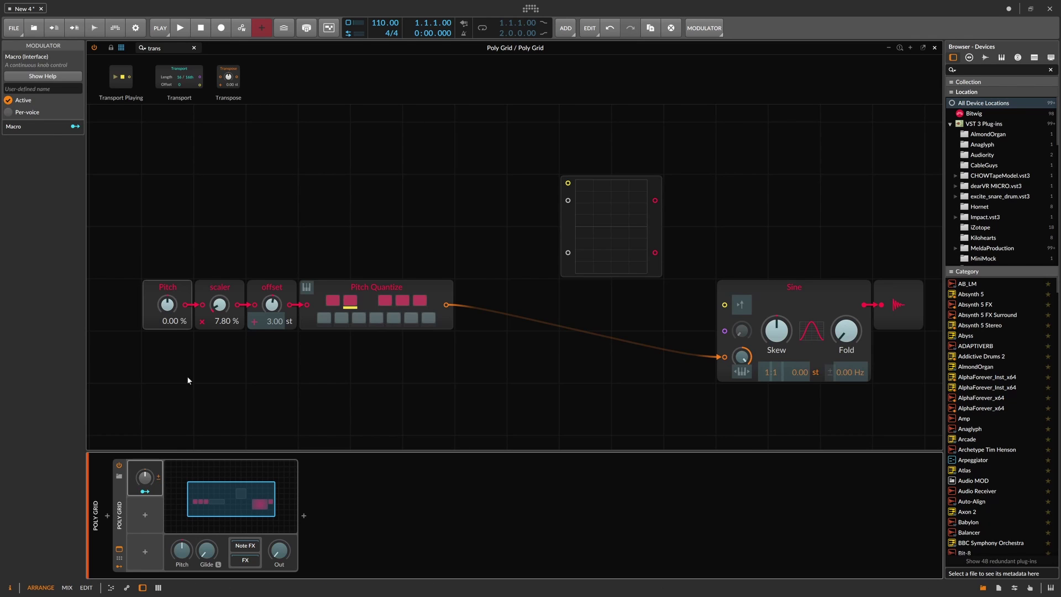
drag(167, 304, 166, 287)
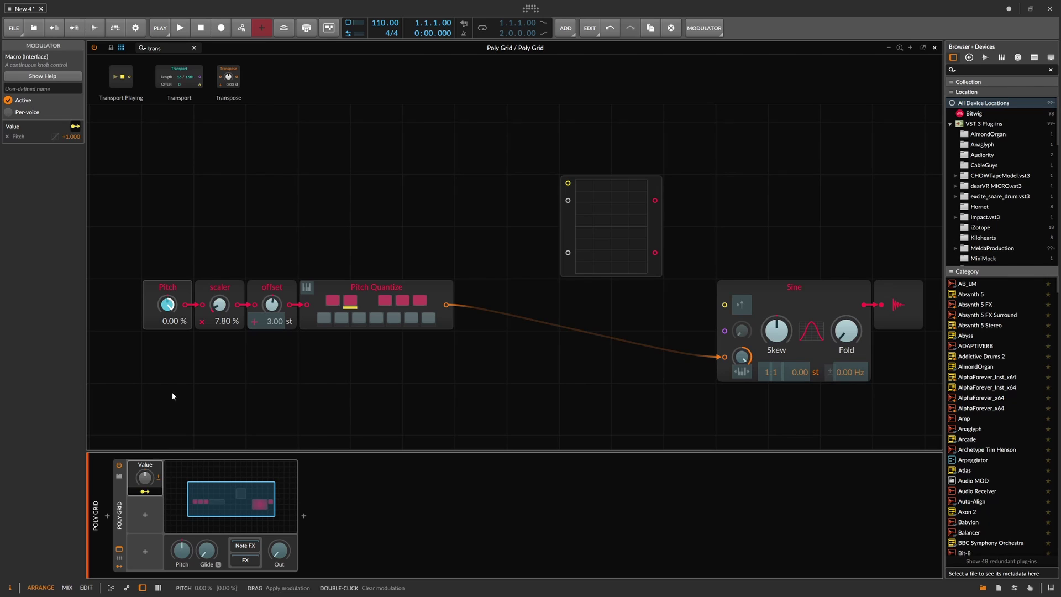
click(146, 493)
double_click(144, 464)
text(P)
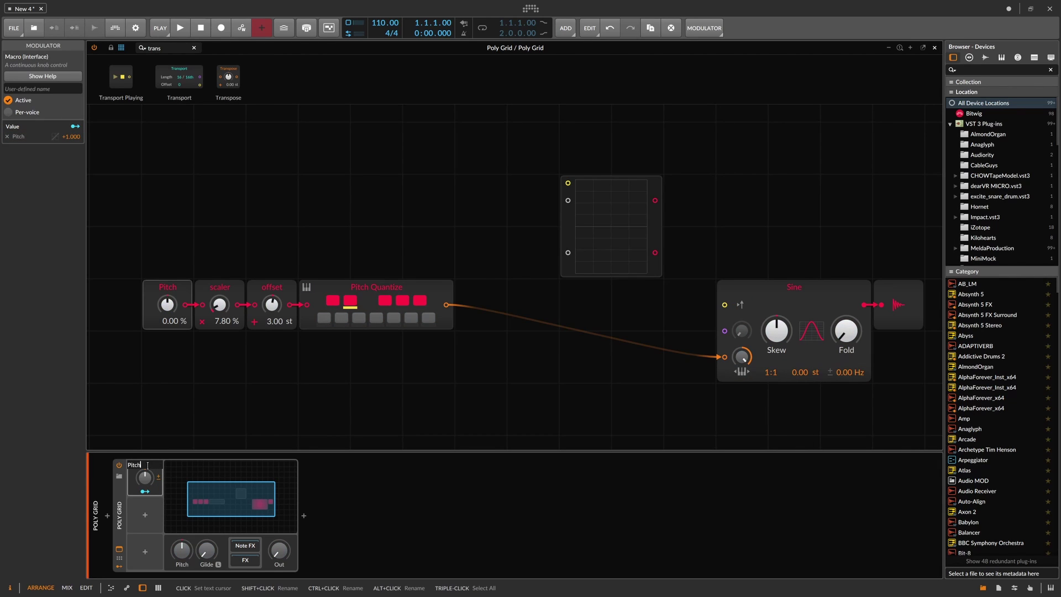
text(itch)
key(Return)
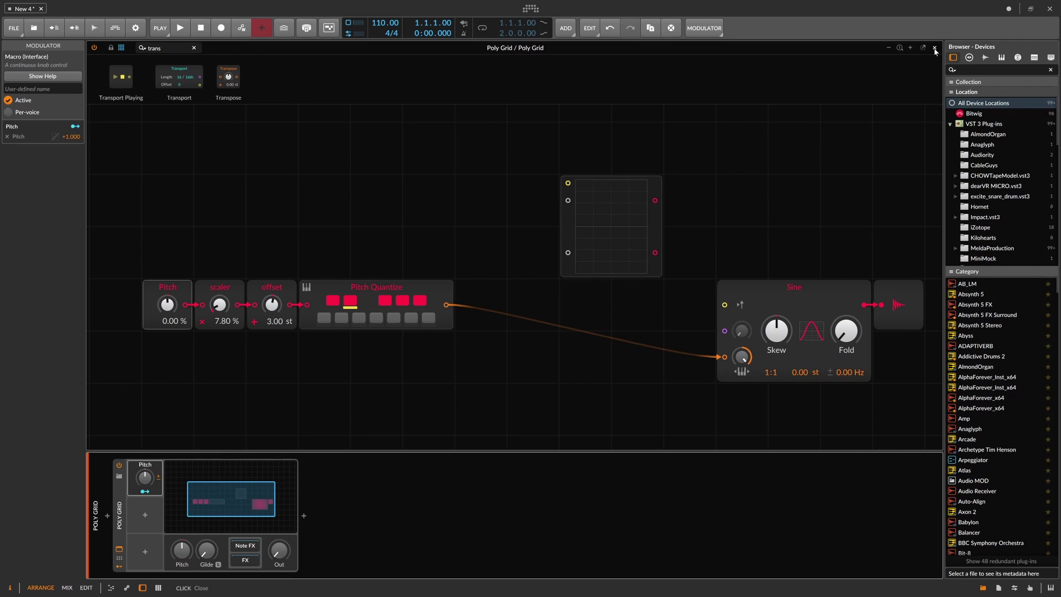
View the Pitch macro with the grid editor closed, and reopen the grid to review the scaler, offset and Sine modules.
click(934, 49)
click(131, 80)
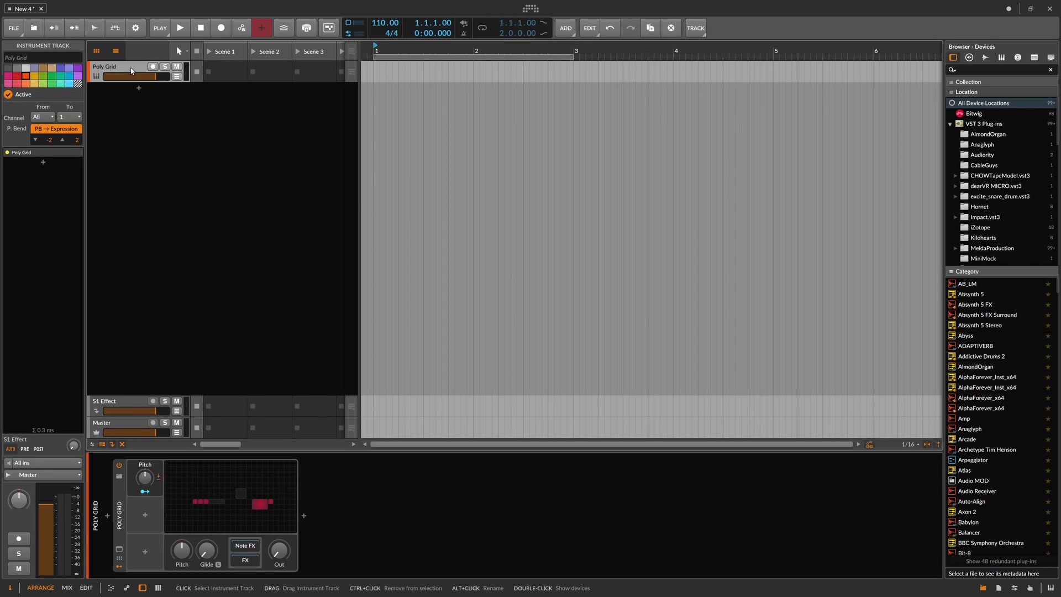
double_click(220, 490)
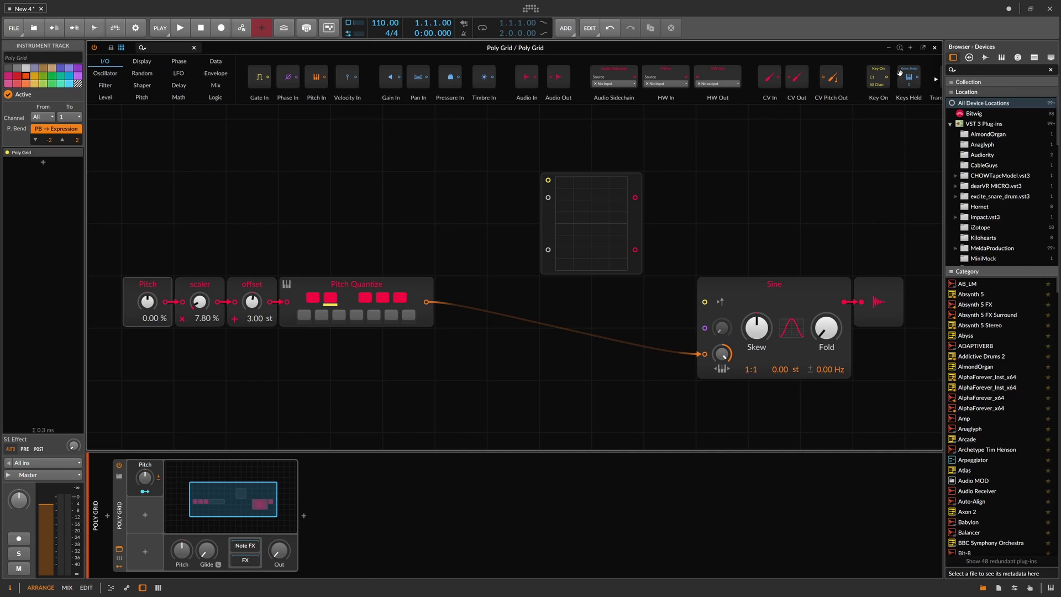
click(934, 48)
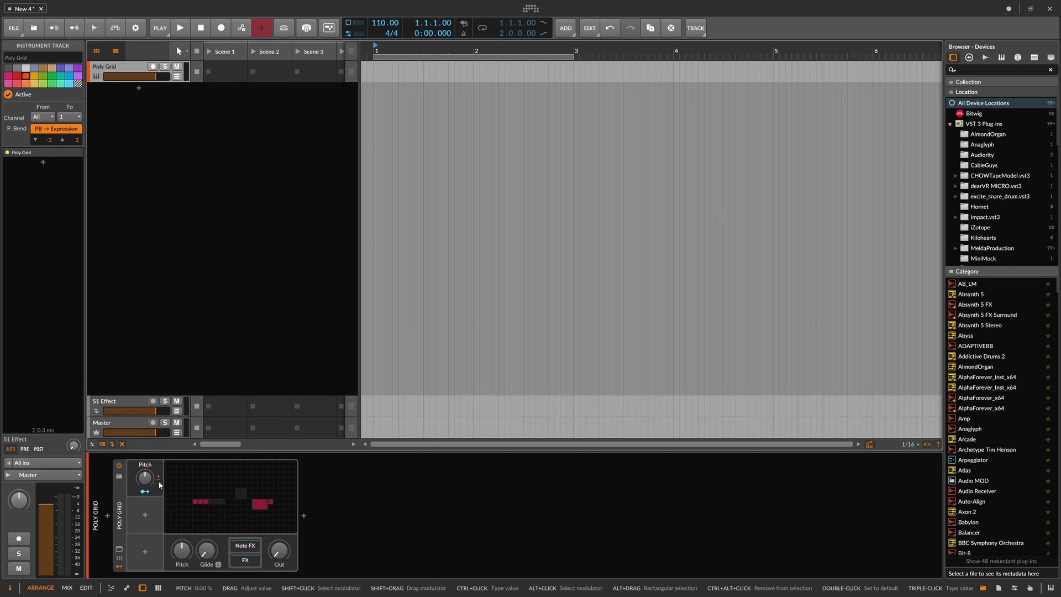
double_click(239, 474)
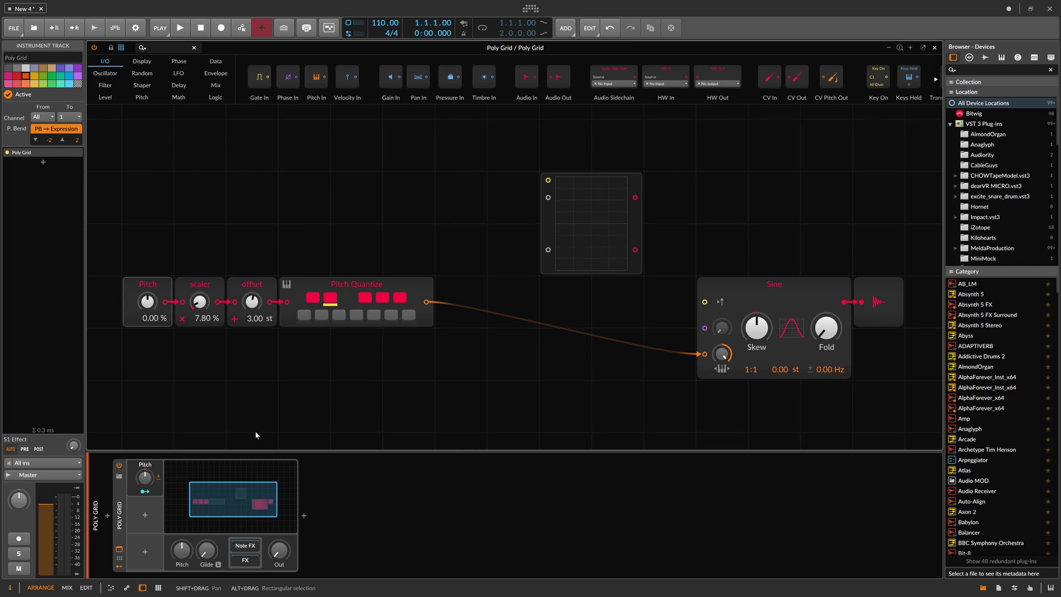
click(205, 288)
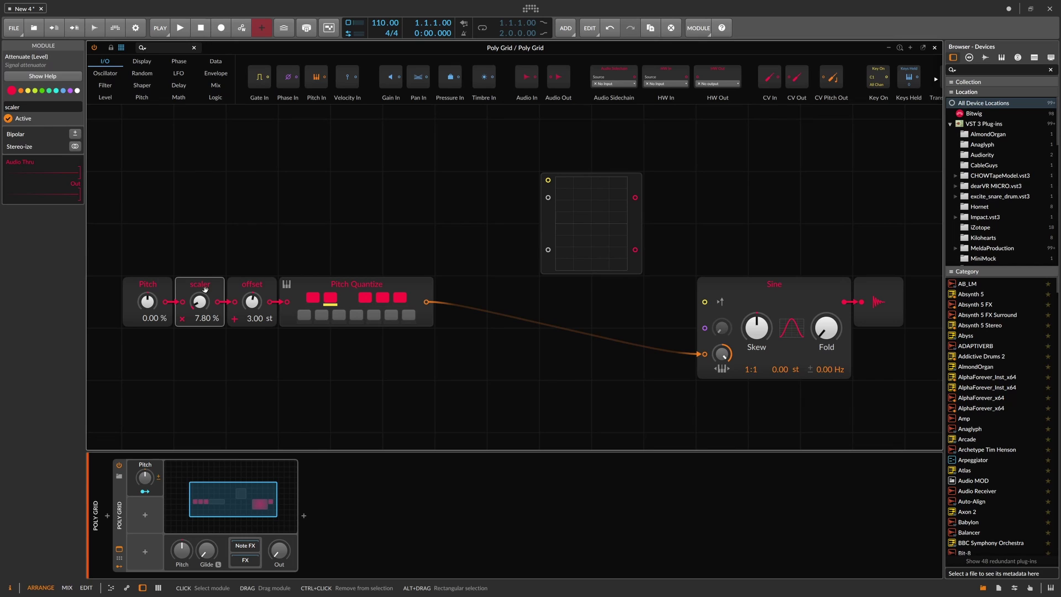
click(254, 286)
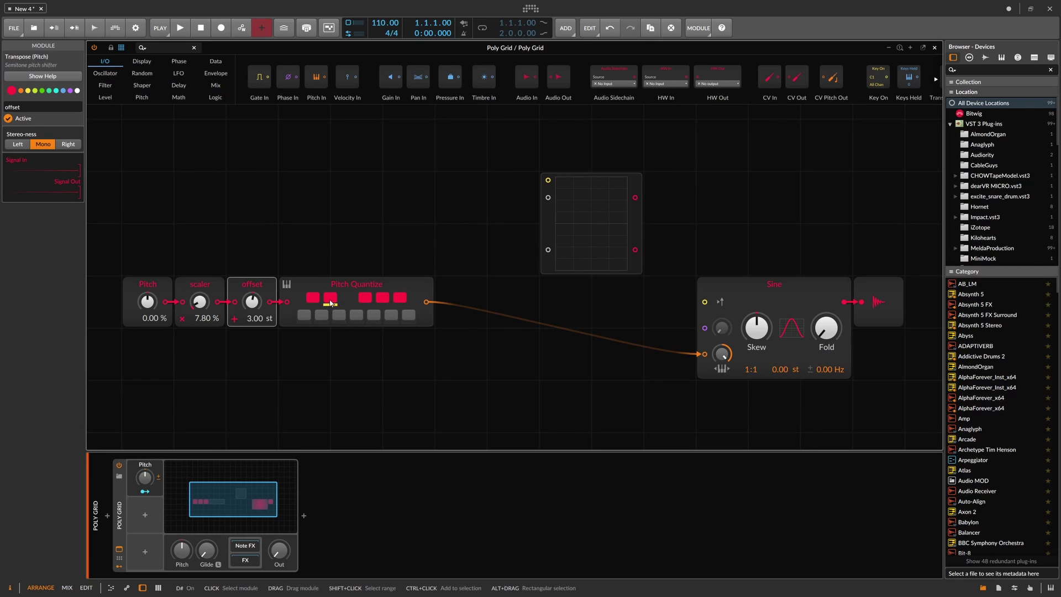
click(751, 299)
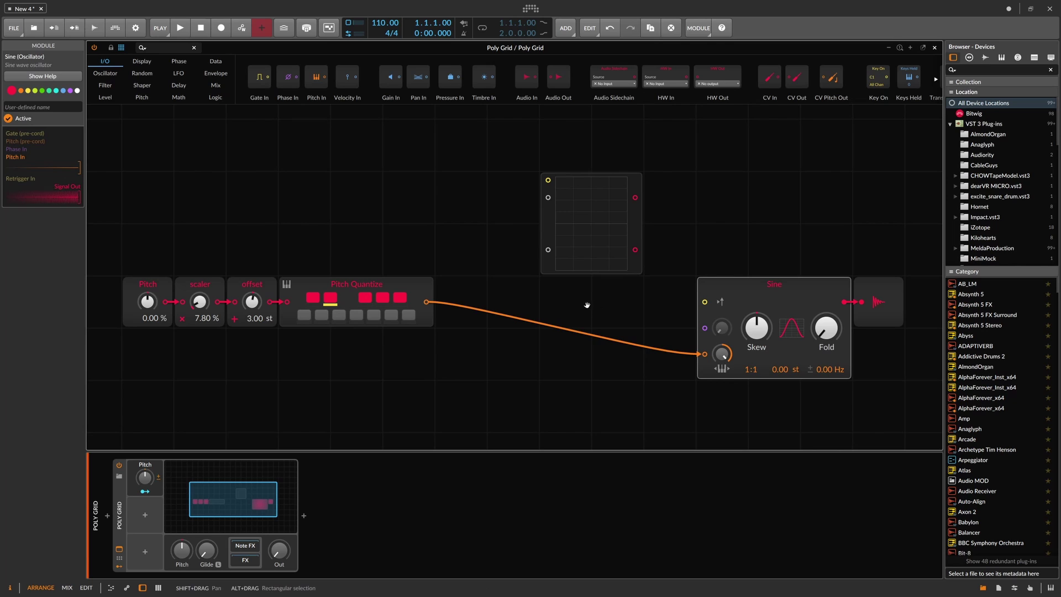
Move Pitch Quantize directly in front of the Sine's pitch input and place the unconnected Oscilloscope above and just past offset.
mouse_move(591, 303)
mouse_down()
mouse_move(561, 310)
mouse_move(582, 313)
mouse_up()
drag(371, 295, 625, 356)
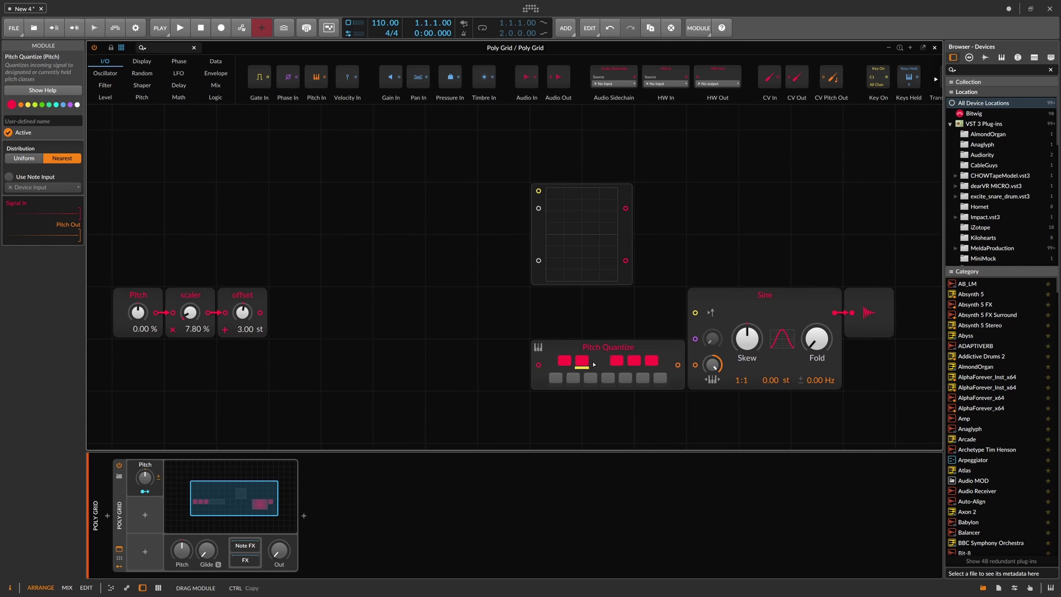
click(533, 224)
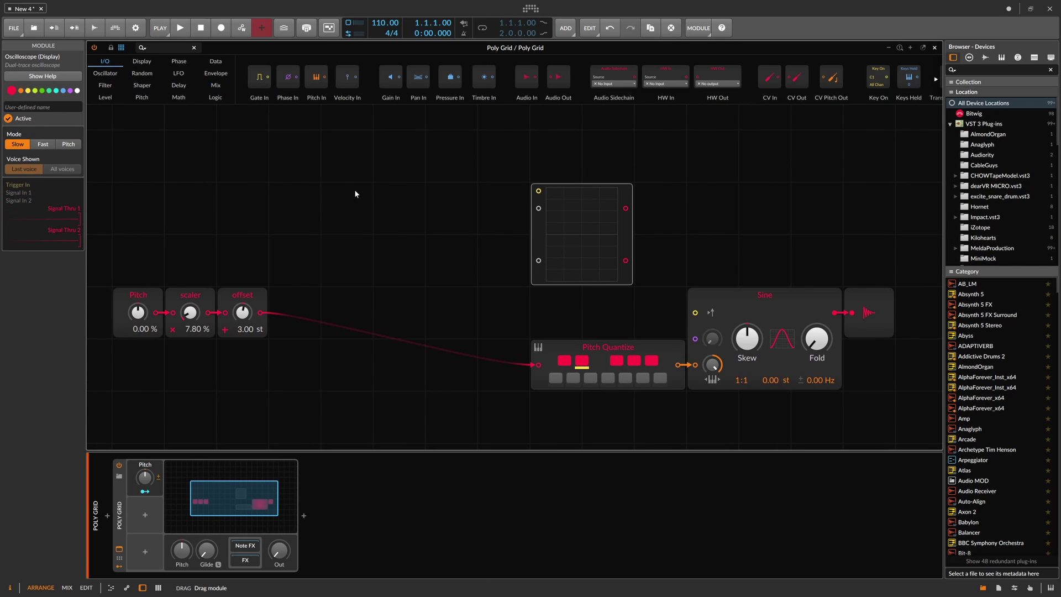
drag(534, 227, 272, 175)
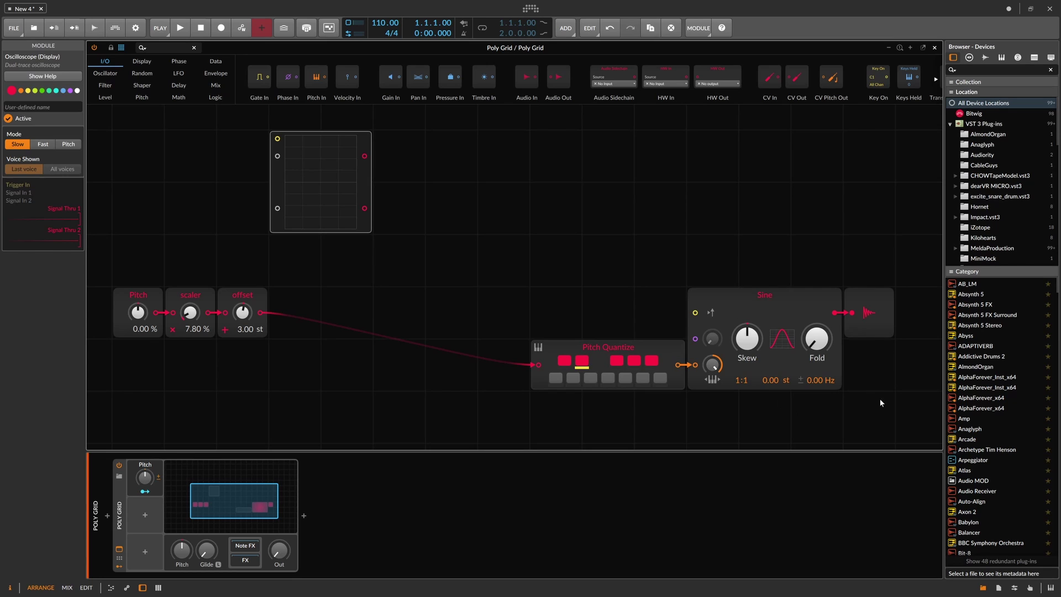
Move Pitch Quantize, Sine and Audio Out together one grid cell up and left, aligning Pitch Quantize with offset.
drag(880, 400, 580, 293)
drag(591, 348, 540, 296)
drag(549, 239, 505, 253)
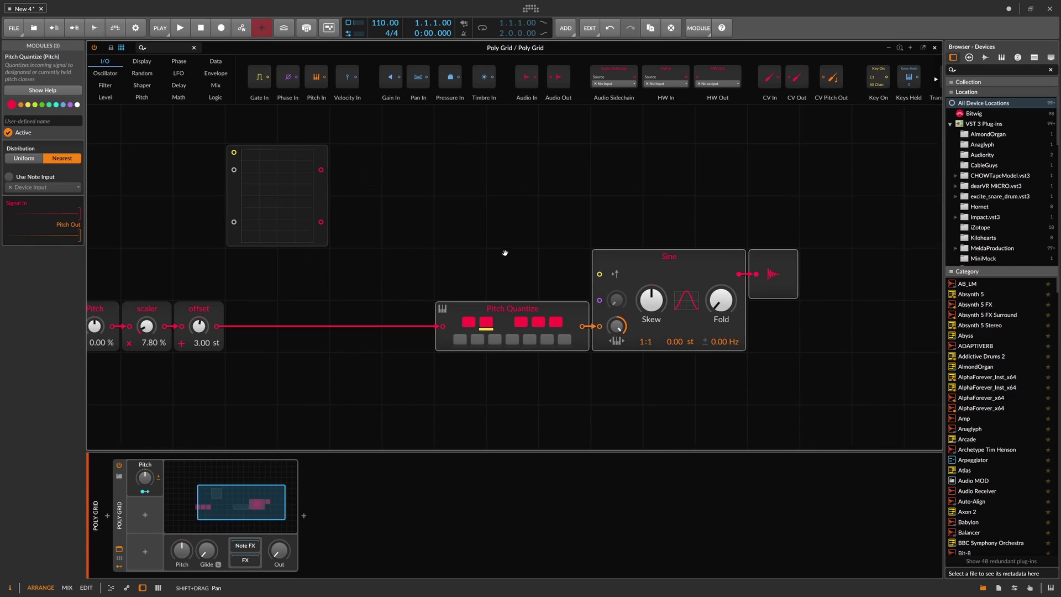
Rename the Sine module root and move Audio Out two grid cells farther from it.
click(556, 279)
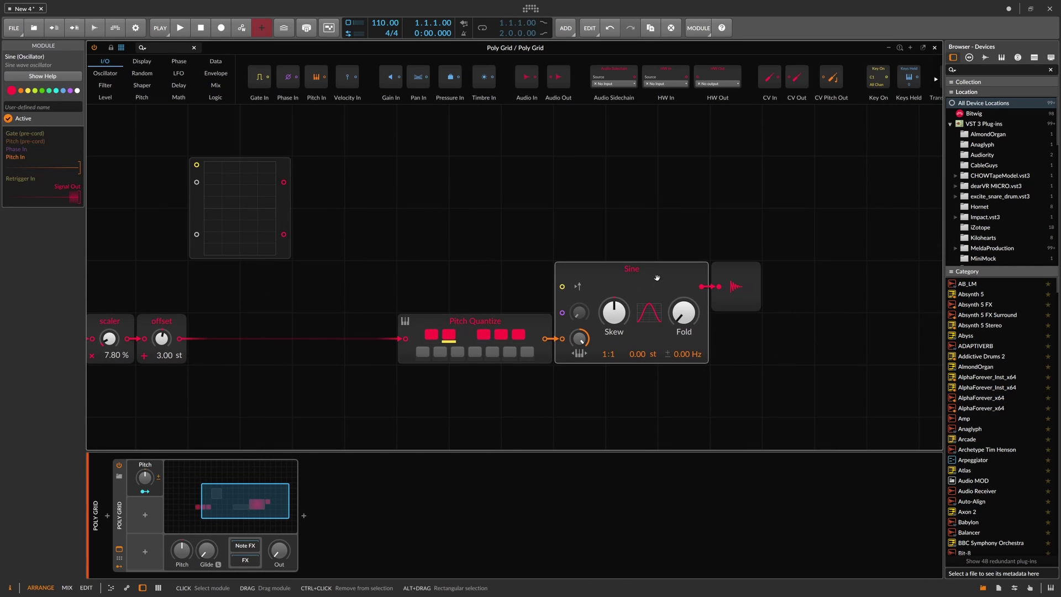
click(67, 108)
text(root)
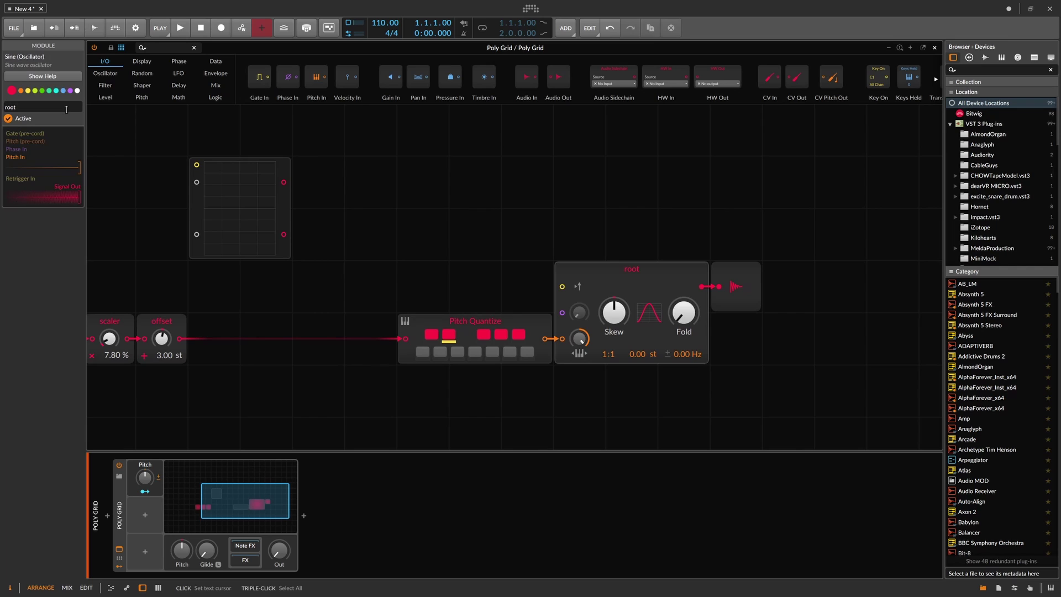
drag(727, 281, 827, 285)
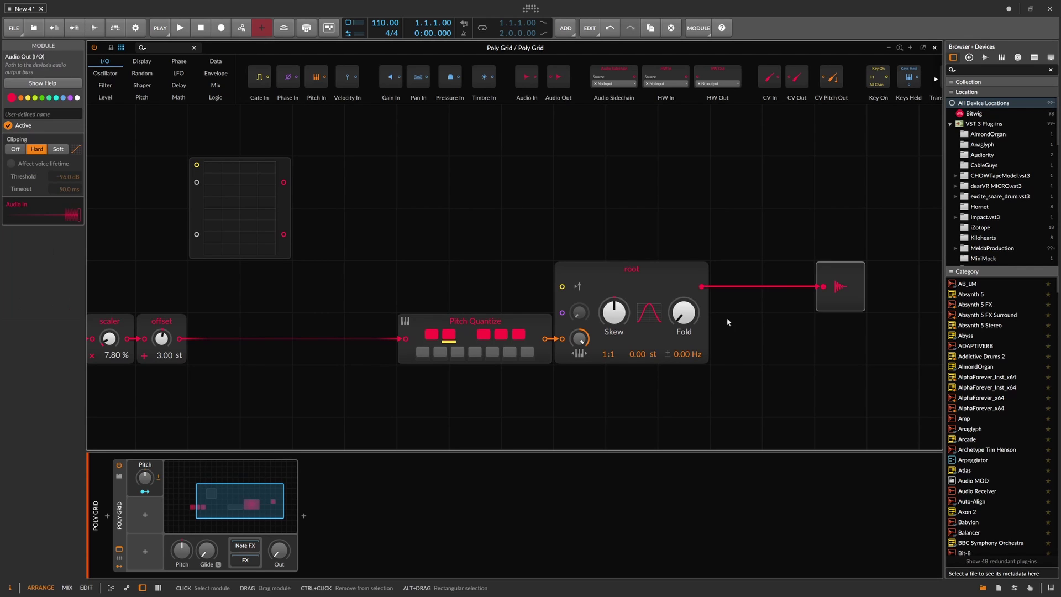
Duplicate Pitch Quantize and the root oscillator directly above the originals and rename the copied oscillator 3rd.
drag(653, 389, 461, 241)
drag(428, 322, 431, 238)
scroll(432, 246, up, 2)
scroll(442, 244, left, 1)
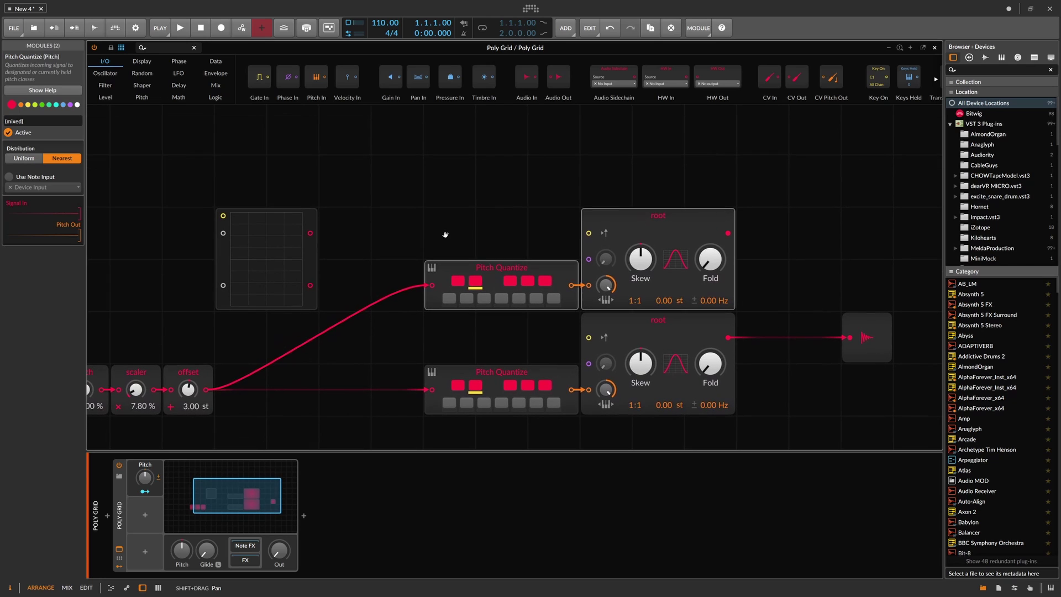
click(661, 218)
drag(19, 107, 1, 112)
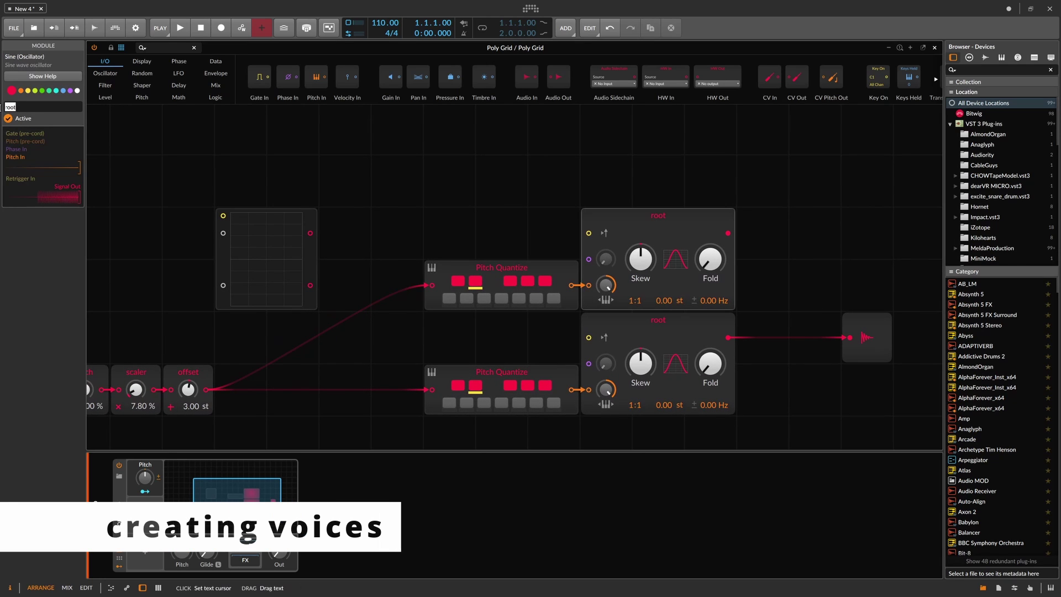
text(3rd)
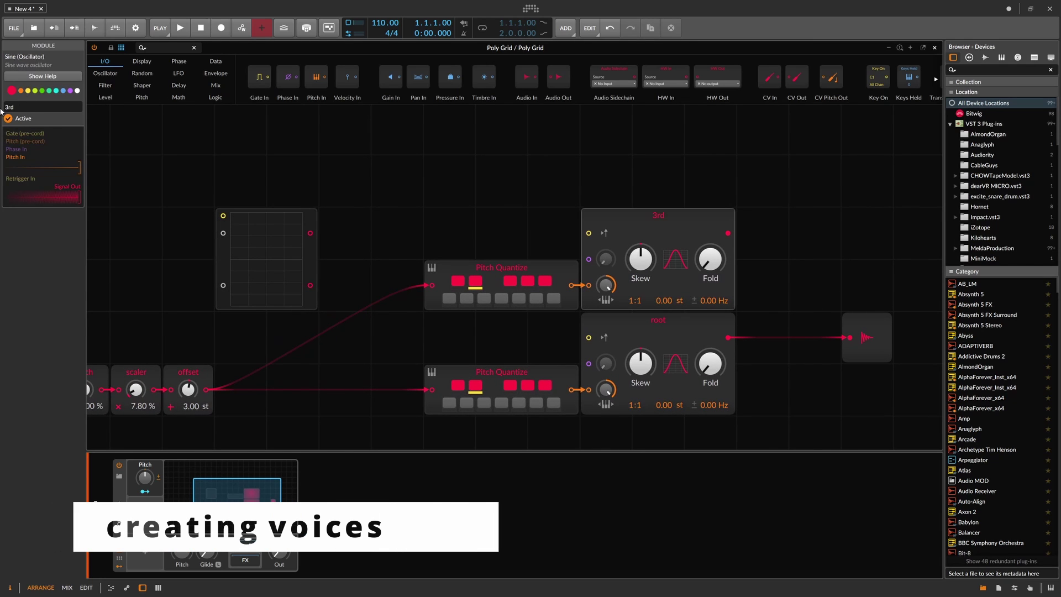
Duplicate the 3rd oscillator and its Pitch Quantize directly above and rename the new oscillator 5th.
drag(780, 274, 433, 219)
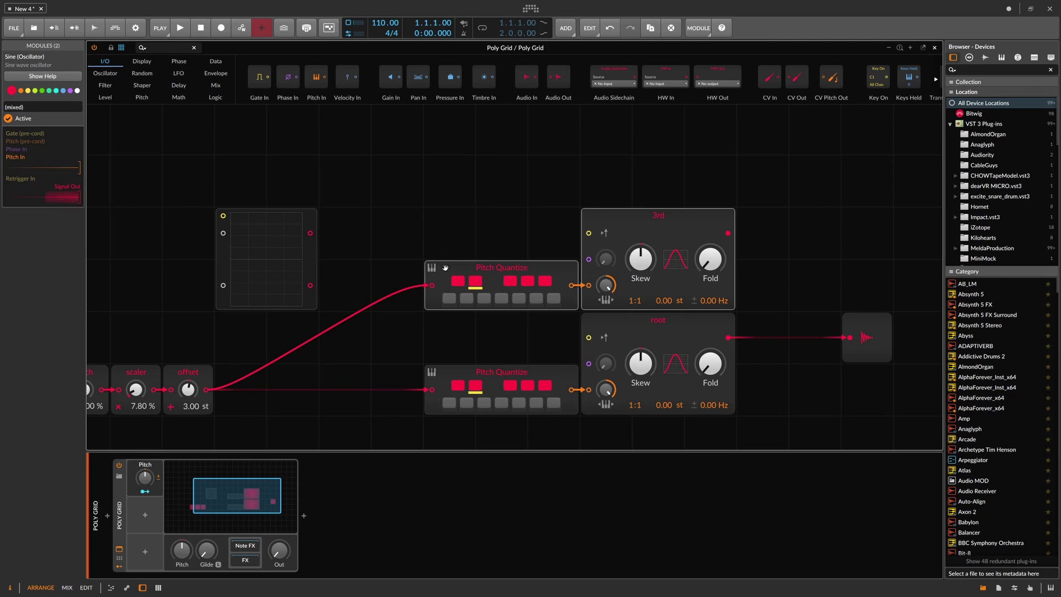
drag(444, 268, 445, 183)
click(642, 225)
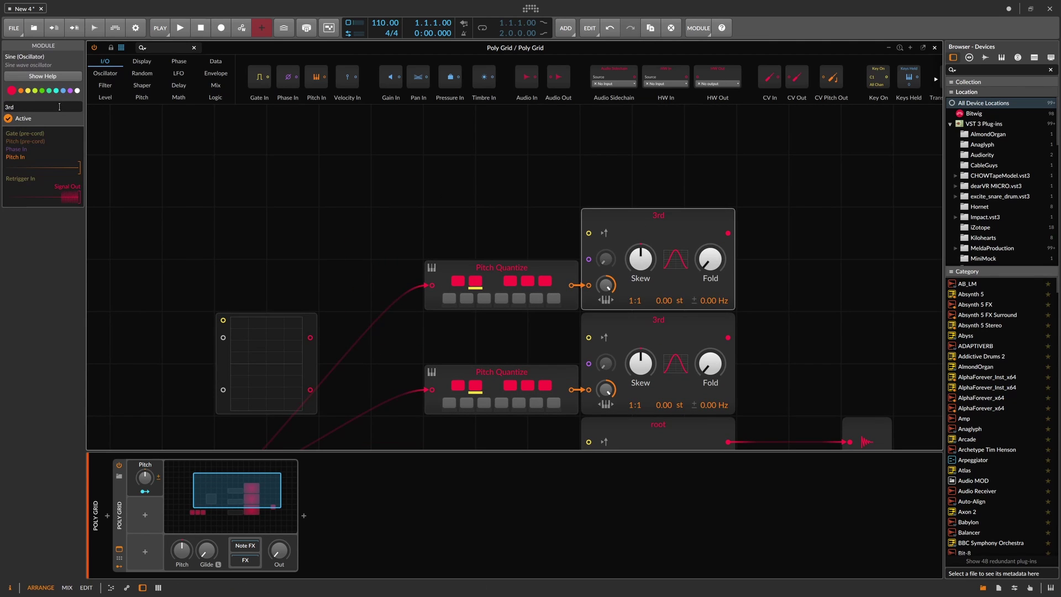
drag(20, 107, 1, 112)
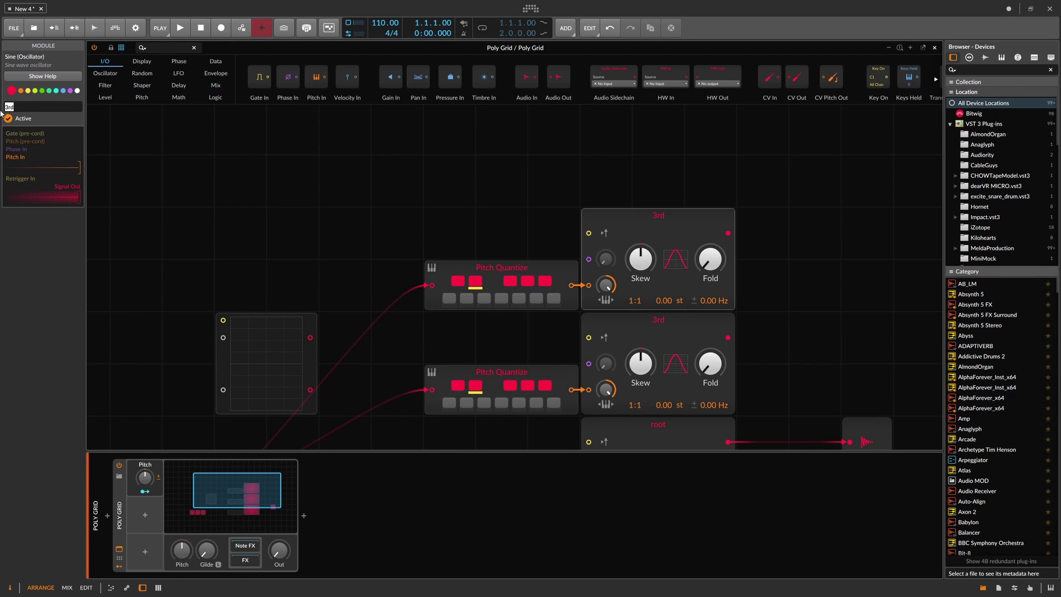
text(5th)
Duplicate the root oscillator and its Pitch Quantize directly below and rename the copied oscillator bass.
scroll(618, 153, down, 4)
drag(694, 339, 460, 373)
click(679, 330)
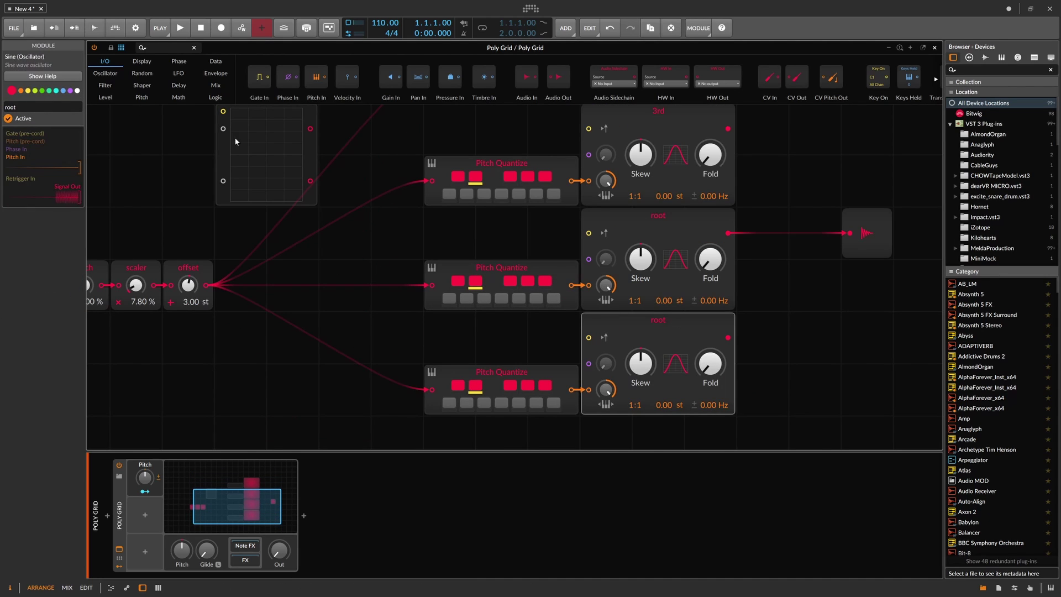
click(4, 106)
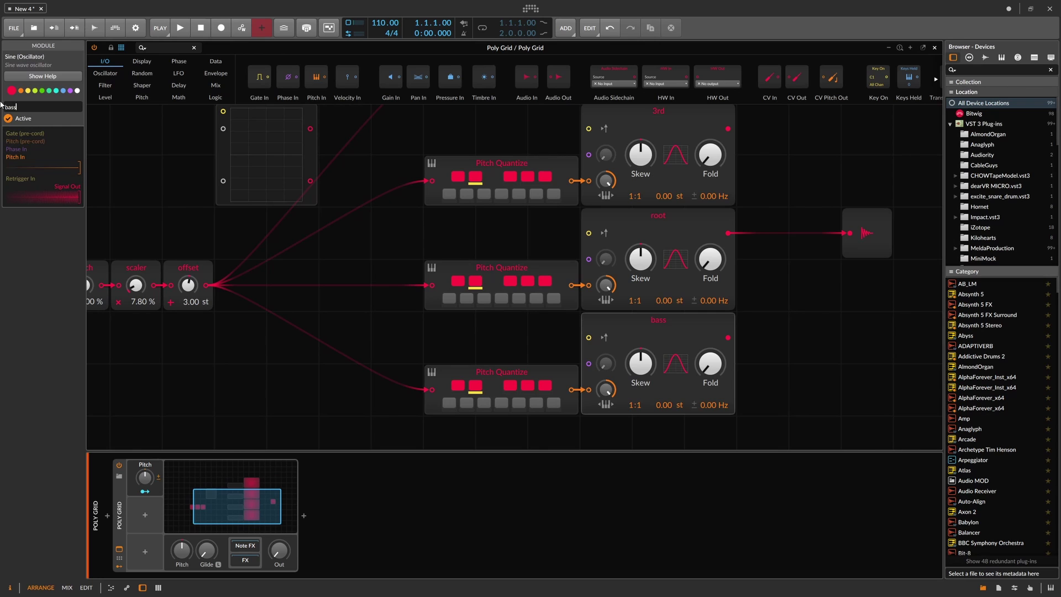
Insert an Octaver between offset and the bass voice's Pitch Quantize and set it to -2 octaves.
drag(555, 326, 518, 307)
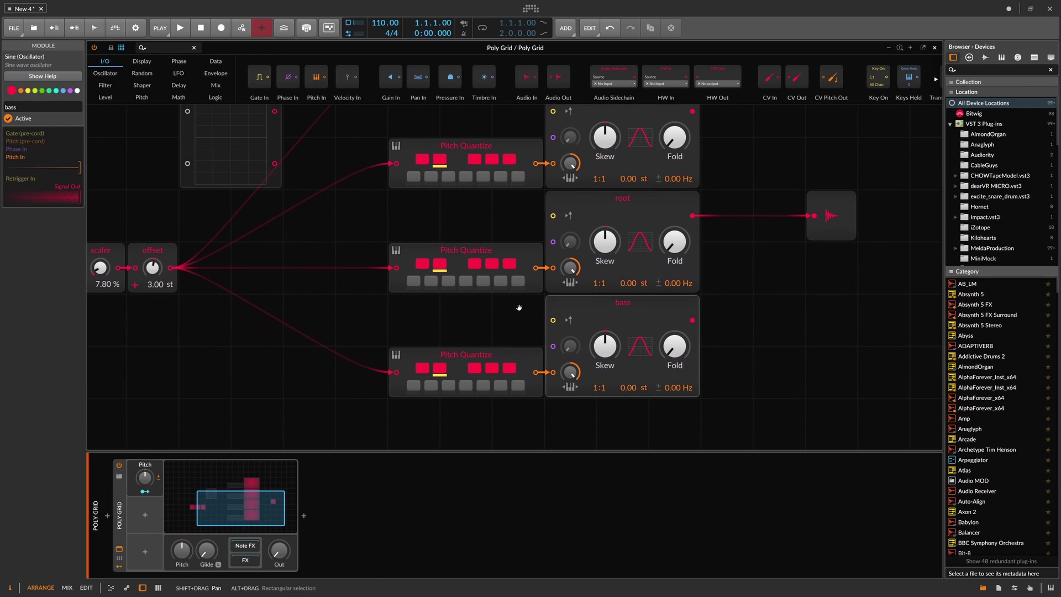
click(518, 309)
click(415, 336)
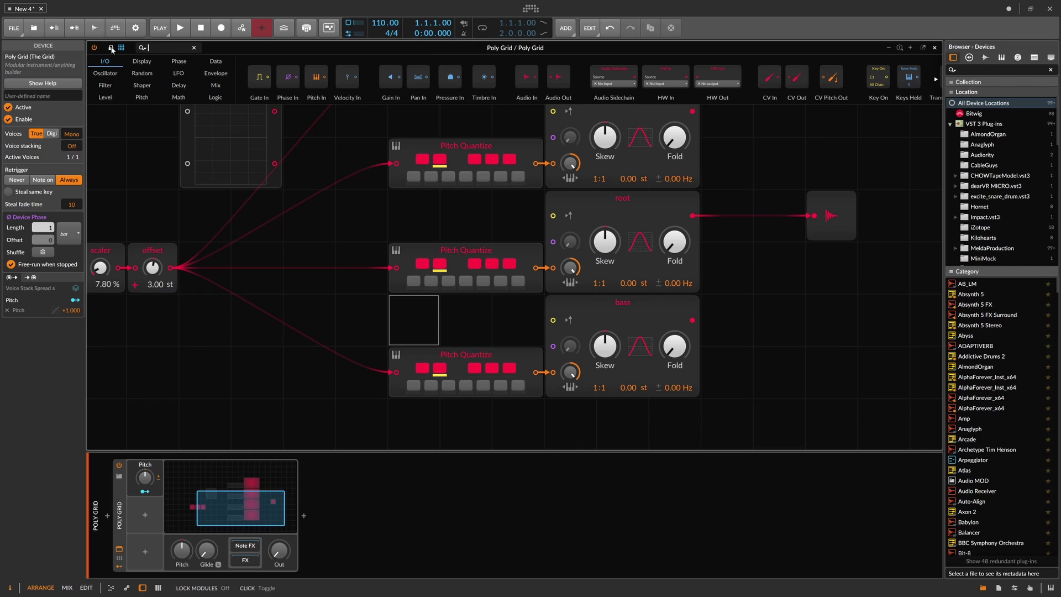
text(o)
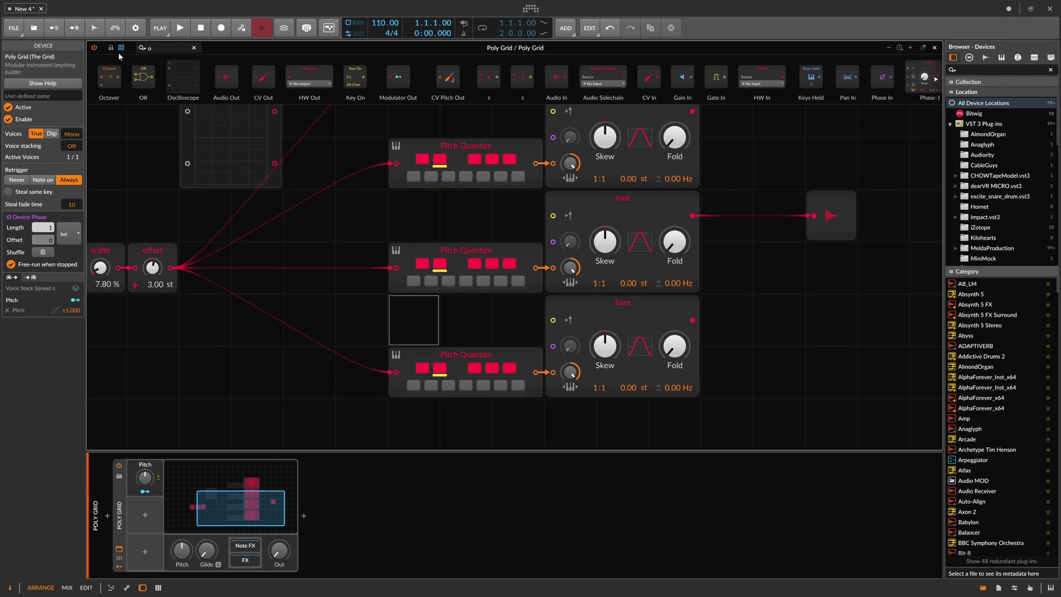
drag(109, 77, 364, 381)
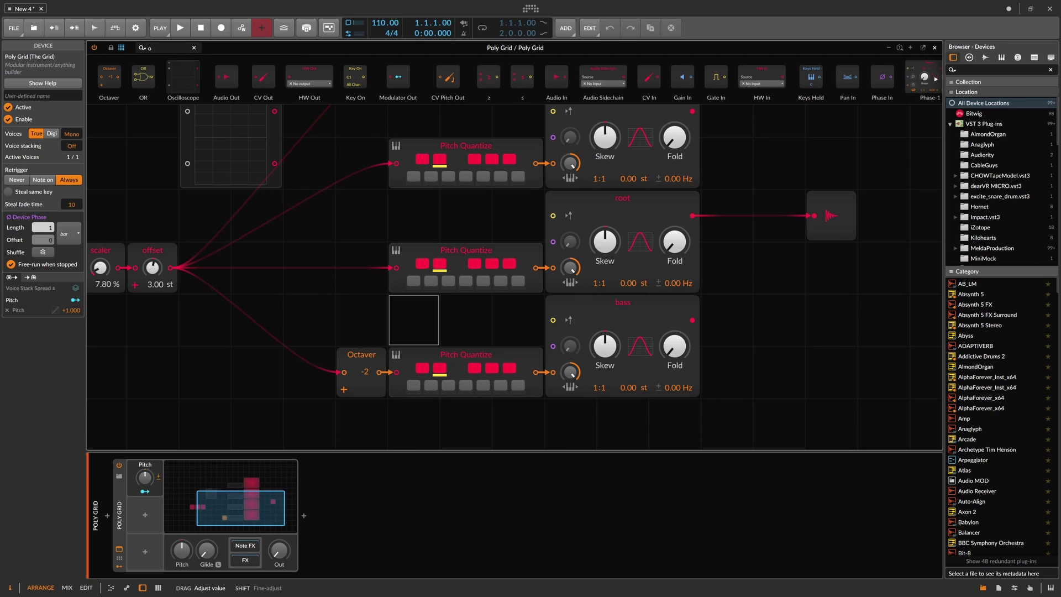
click(366, 360)
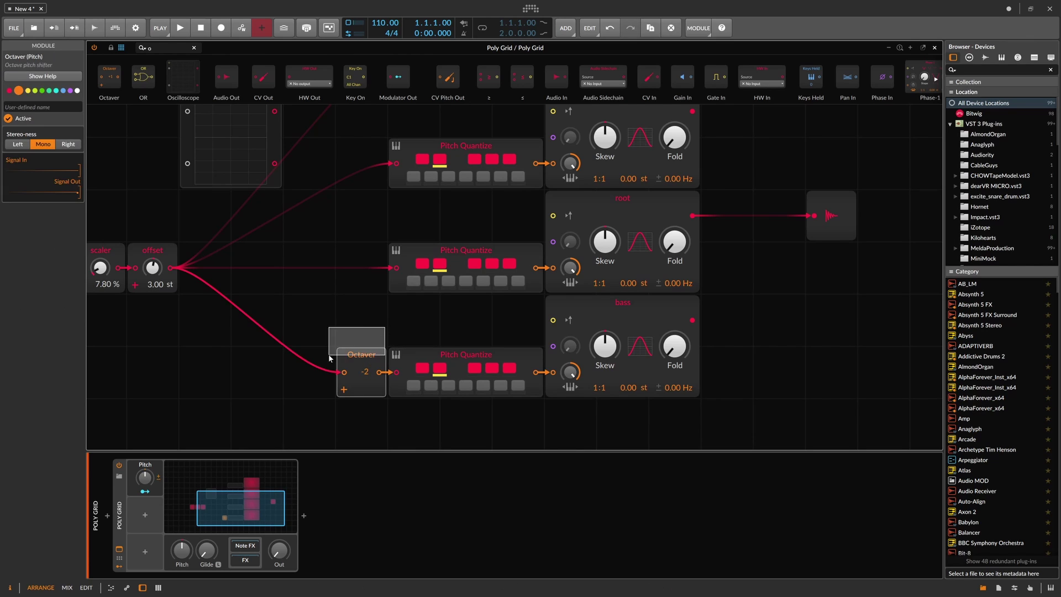
click(365, 333)
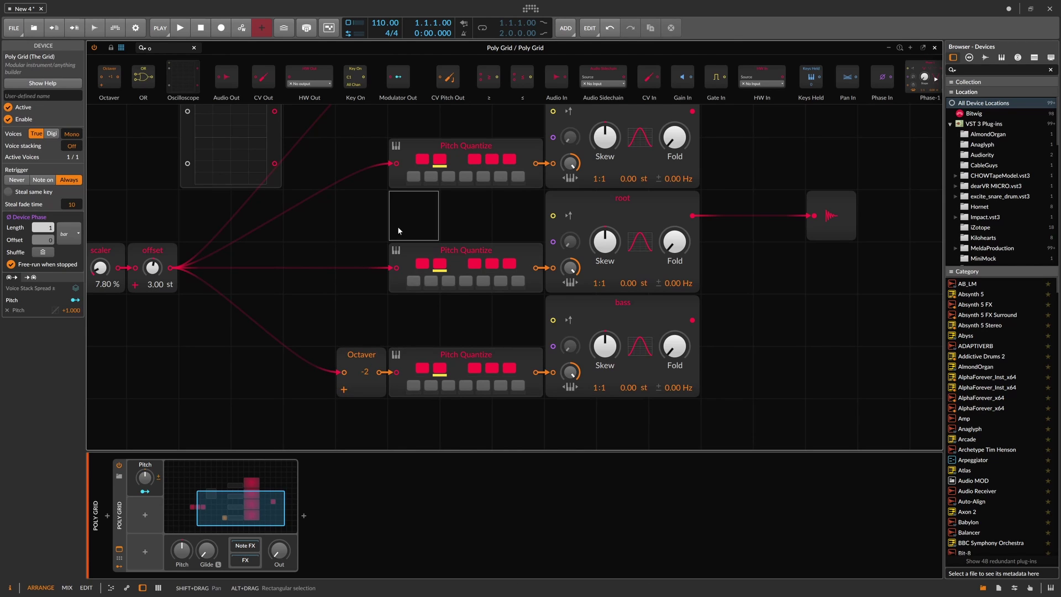
scroll(366, 243, up, 2)
scroll(367, 243, down, 1)
scroll(372, 255, right, 1)
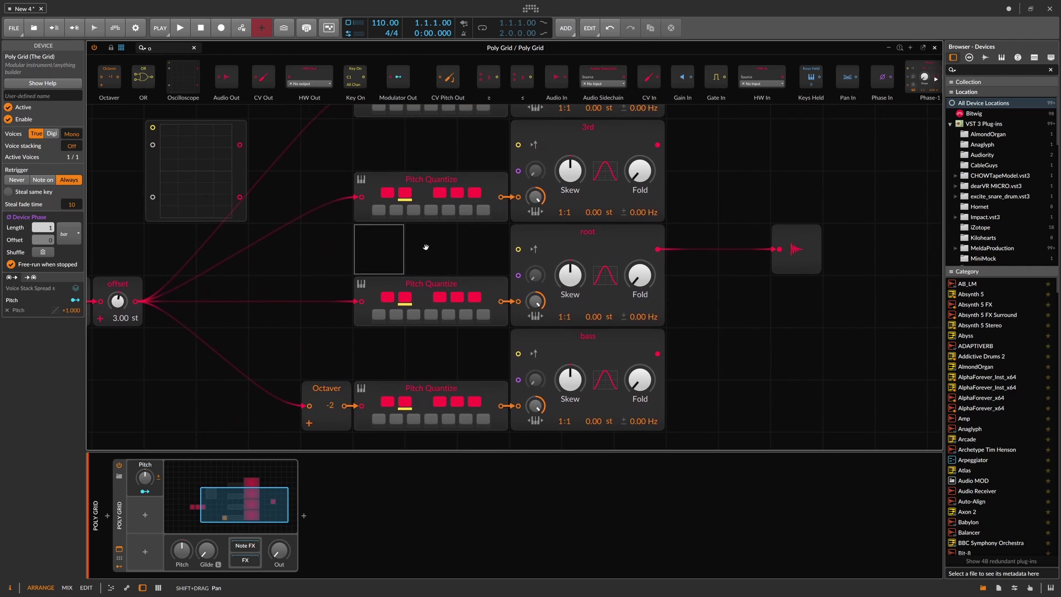
Insert a Transpose between offset and the 3rd voice's Pitch Quantize and set it to 3 semitones.
drag(410, 271, 406, 285)
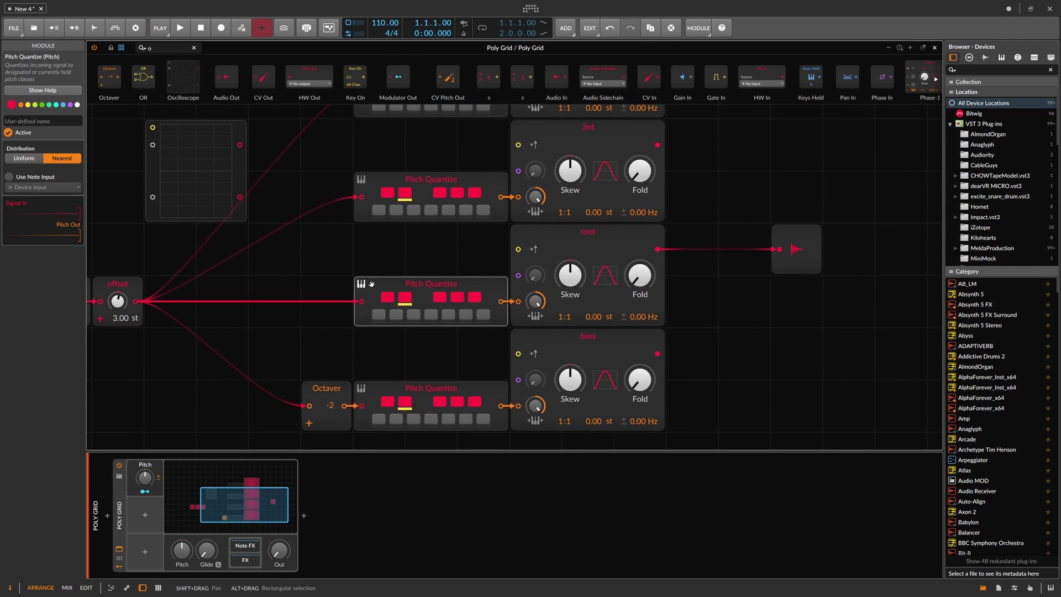
scroll(380, 256, up, 1)
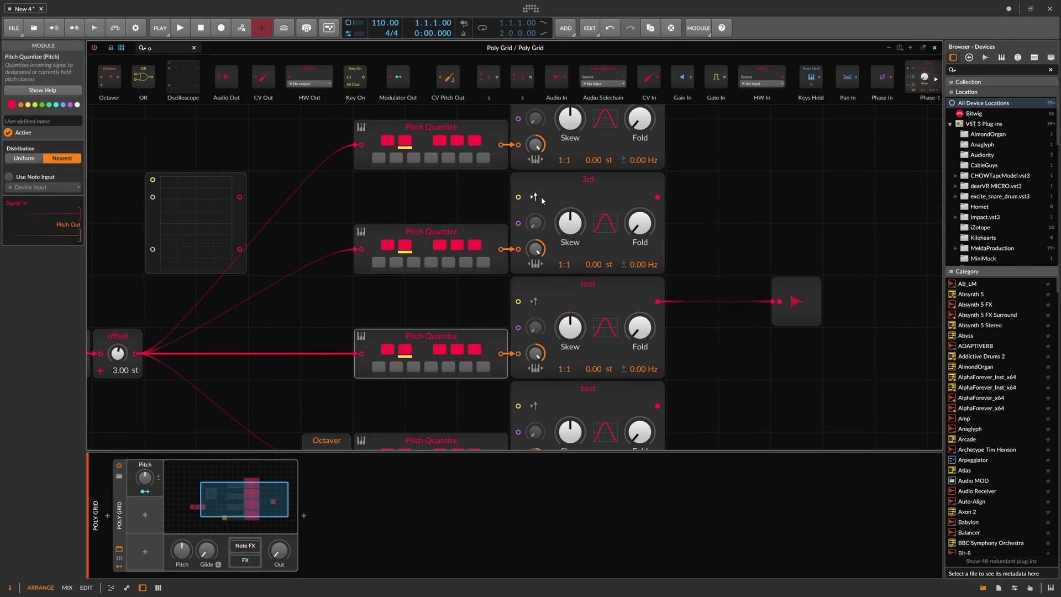
drag(456, 173, 411, 231)
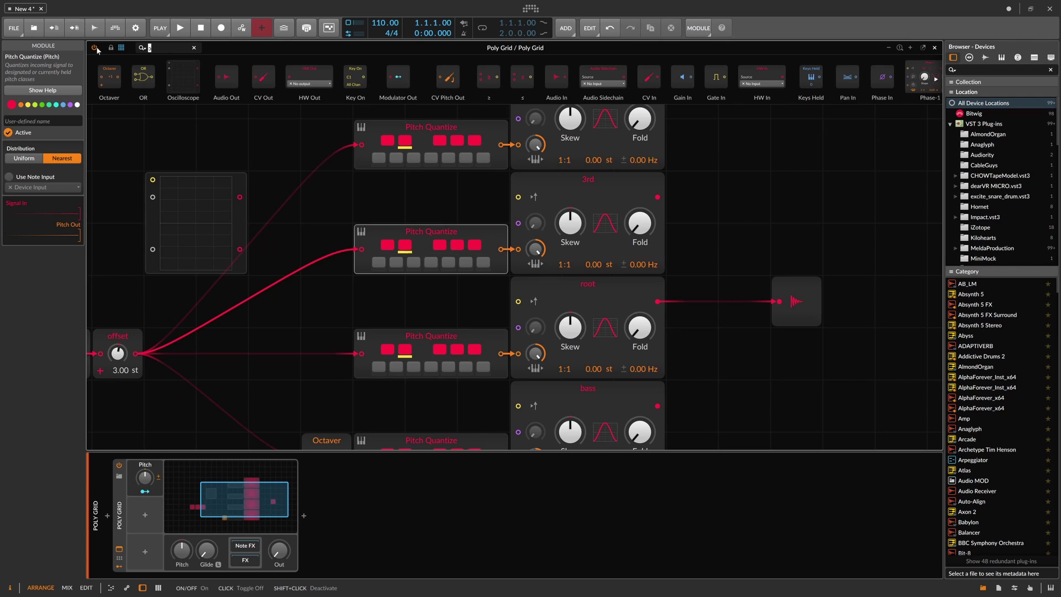
text(tran)
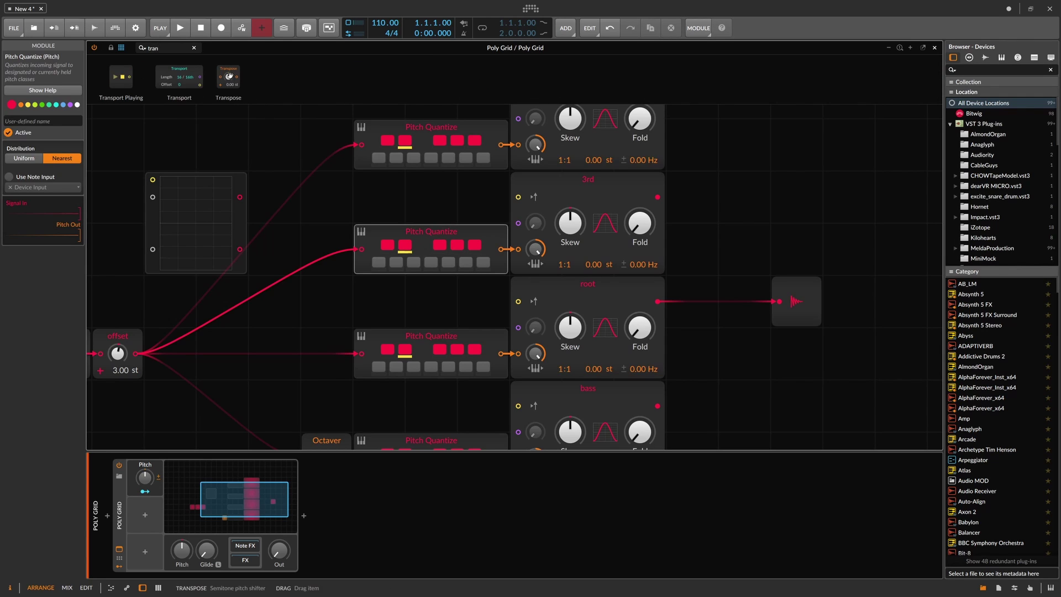
drag(228, 77, 327, 249)
ctrl+click(330, 249)
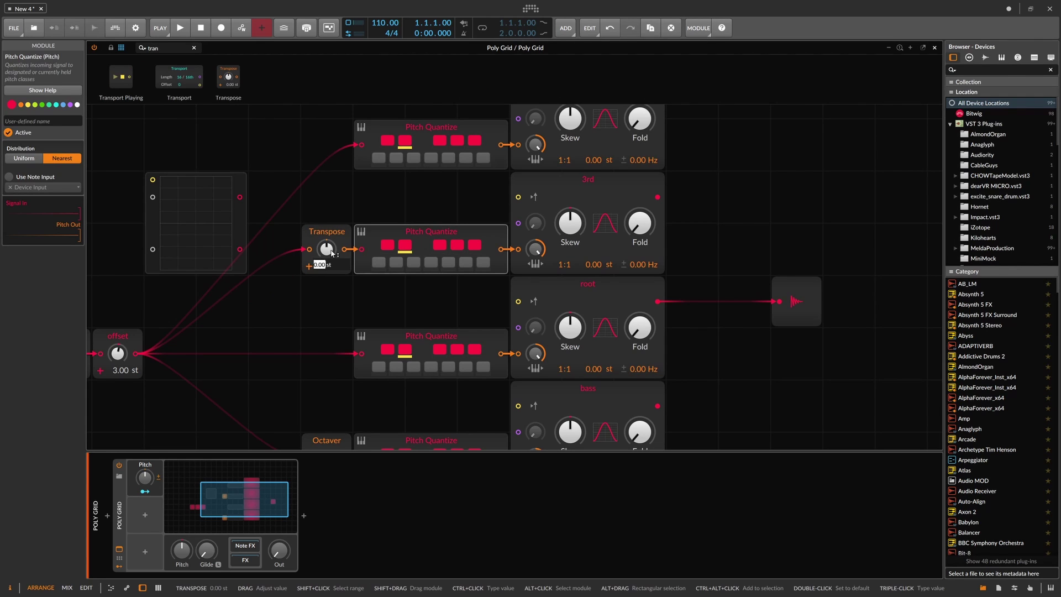
text(3)
key(Return)
Try 4 semitones on the 3rd voice's Transpose and set it back to 3 semitones.
ctrl+click(327, 250)
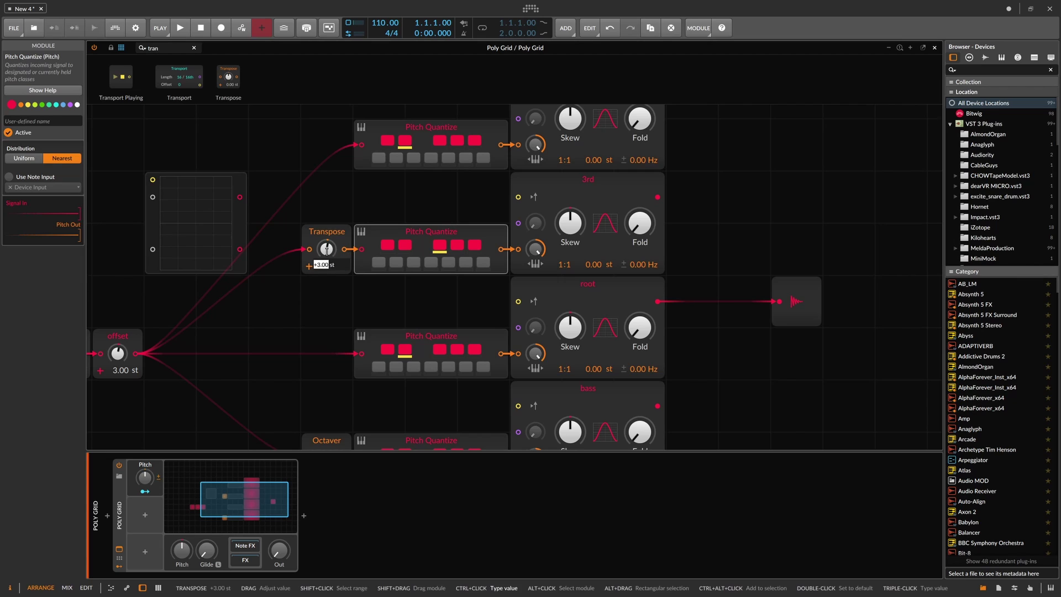
text(4)
key(Return)
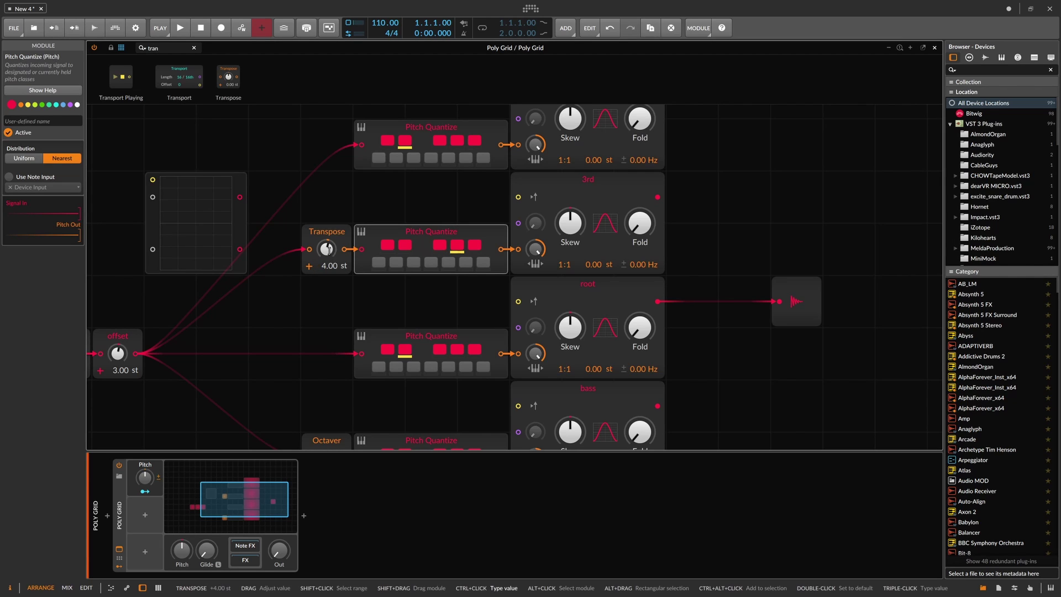
ctrl+click(328, 250)
text(3)
key(Return)
Insert a Transpose between offset and the 5th voice's Pitch Quantize and set it to 7 semitones.
scroll(276, 166, up, 2)
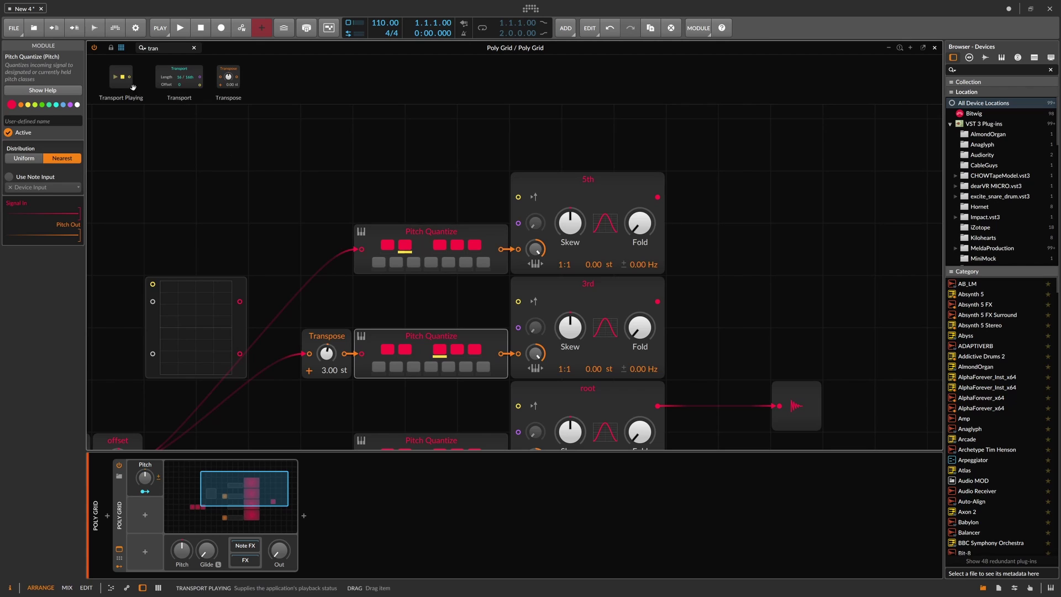
drag(223, 83, 329, 248)
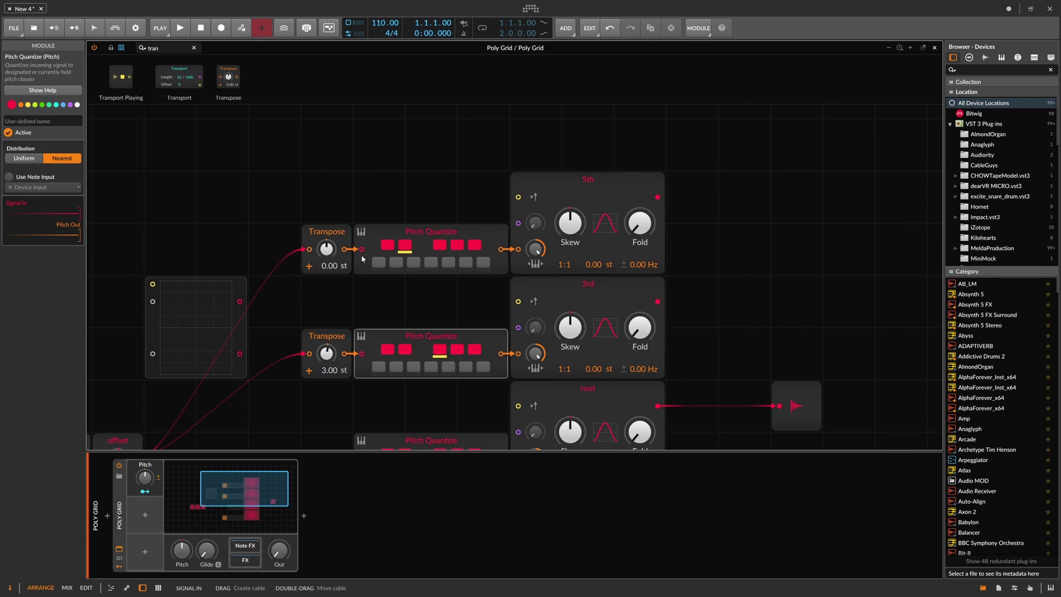
ctrl+click(328, 248)
text(7)
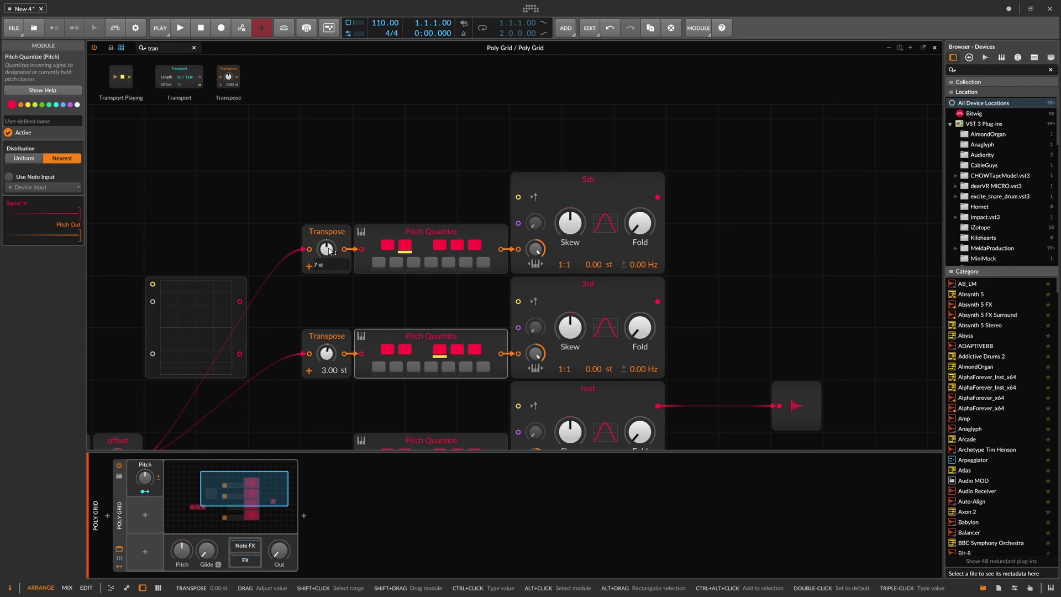
key(Return)
Duplicate the 5th voice's Transpose, Pitch Quantize and oscillator directly above the originals and rename the copied oscillator 7th.
scroll(452, 264, up, 3)
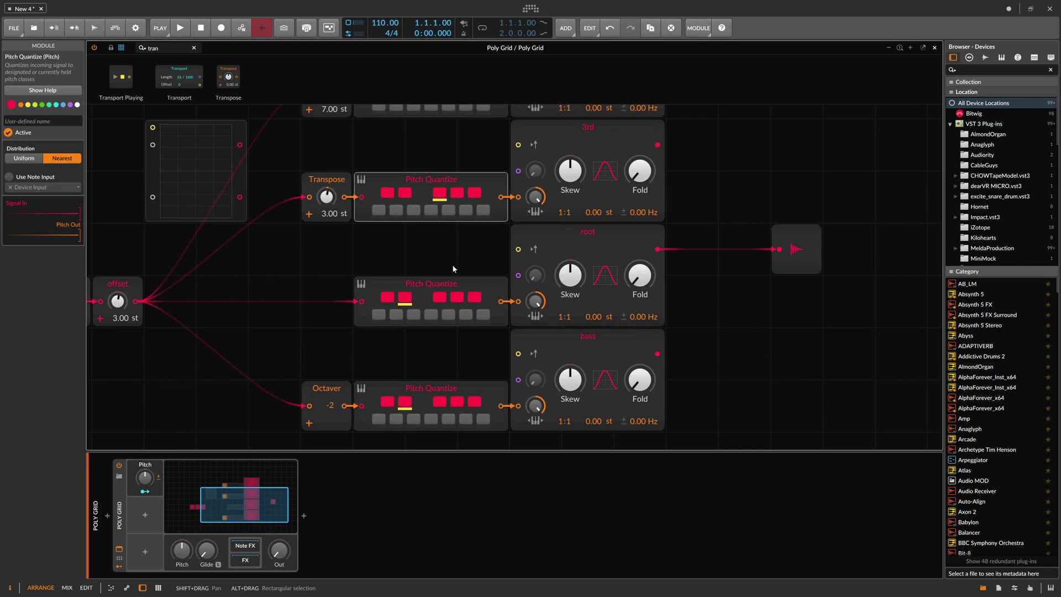
click(545, 319)
drag(544, 318, 317, 306)
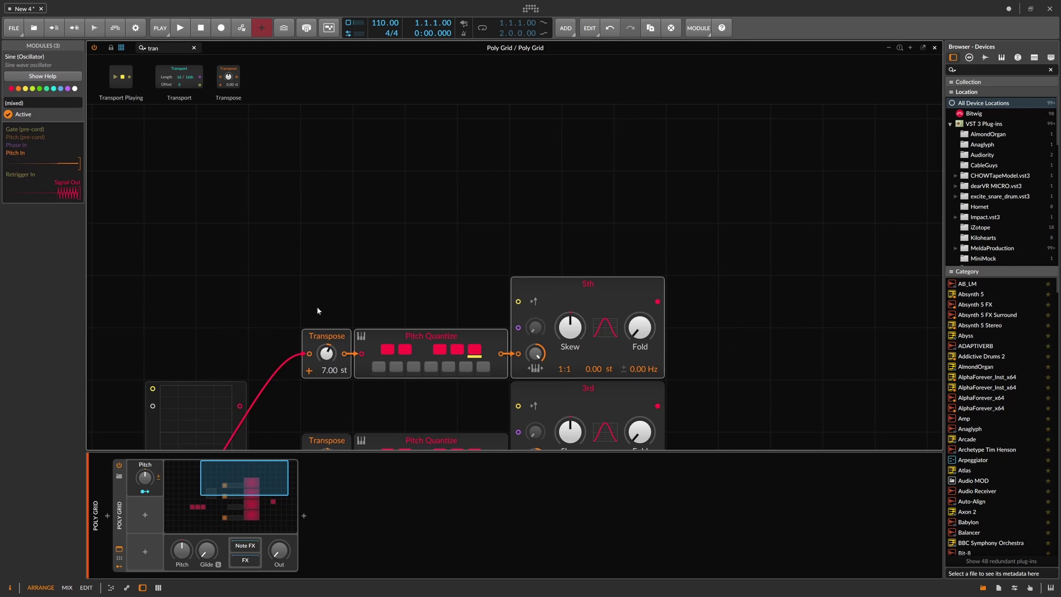
drag(435, 335, 434, 232)
click(562, 181)
click(5, 106)
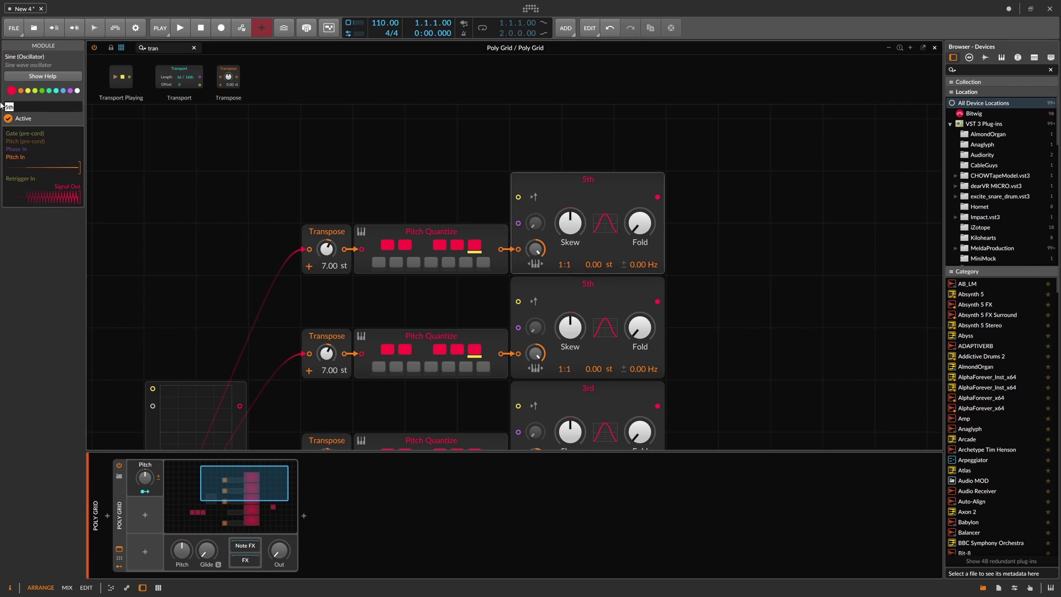
text(7th)
Set the 7th voice's Transpose to 10 semitones.
ctrl+click(327, 264)
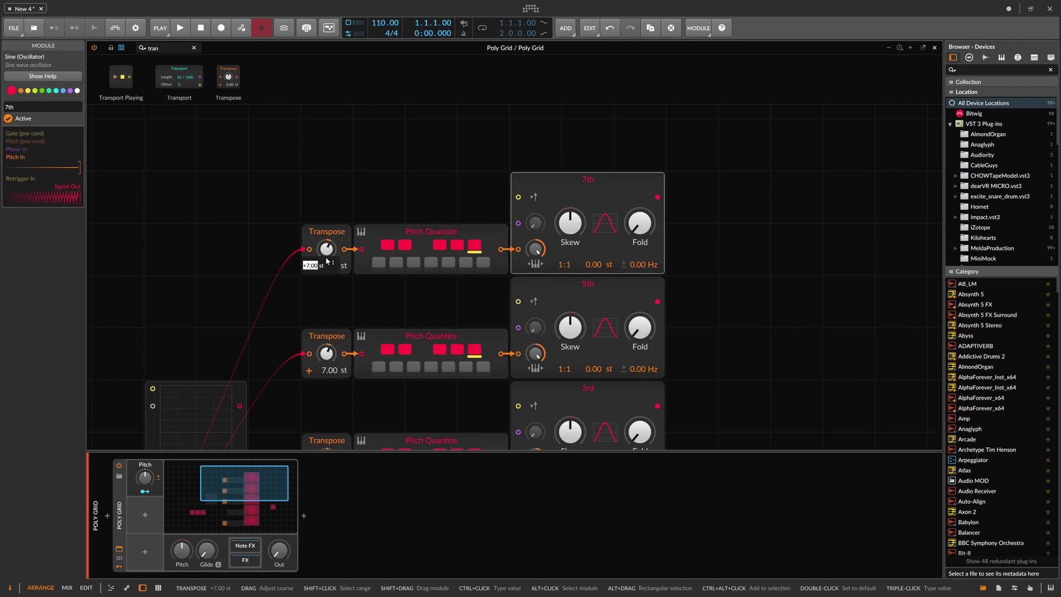
text(10)
key(Return)
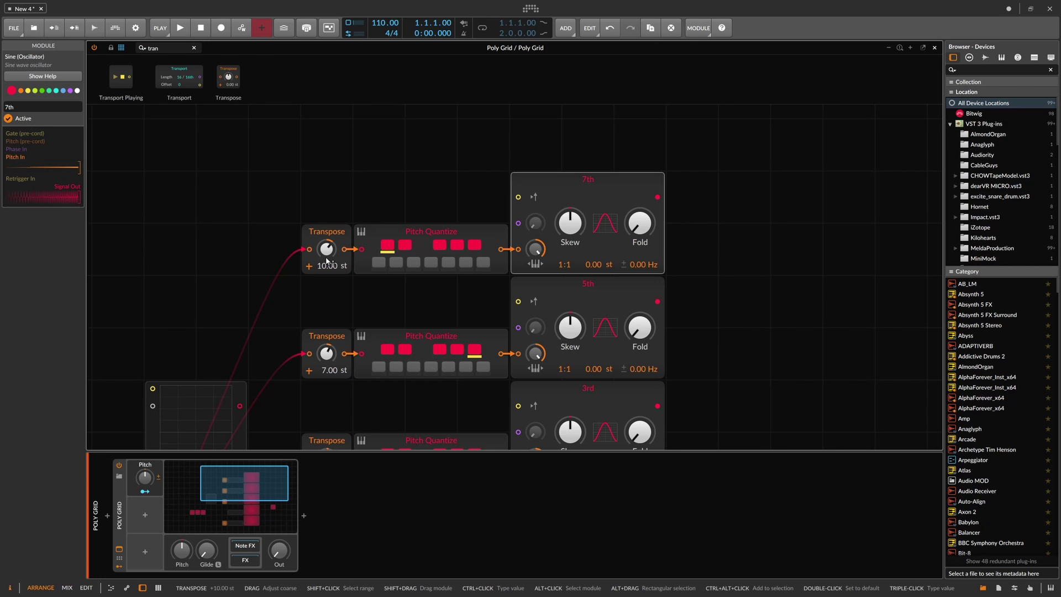
Move the Oscilloscope clear of the pitch cables and shift Audio Out farther away from the oscillators.
scroll(375, 241, down, 3)
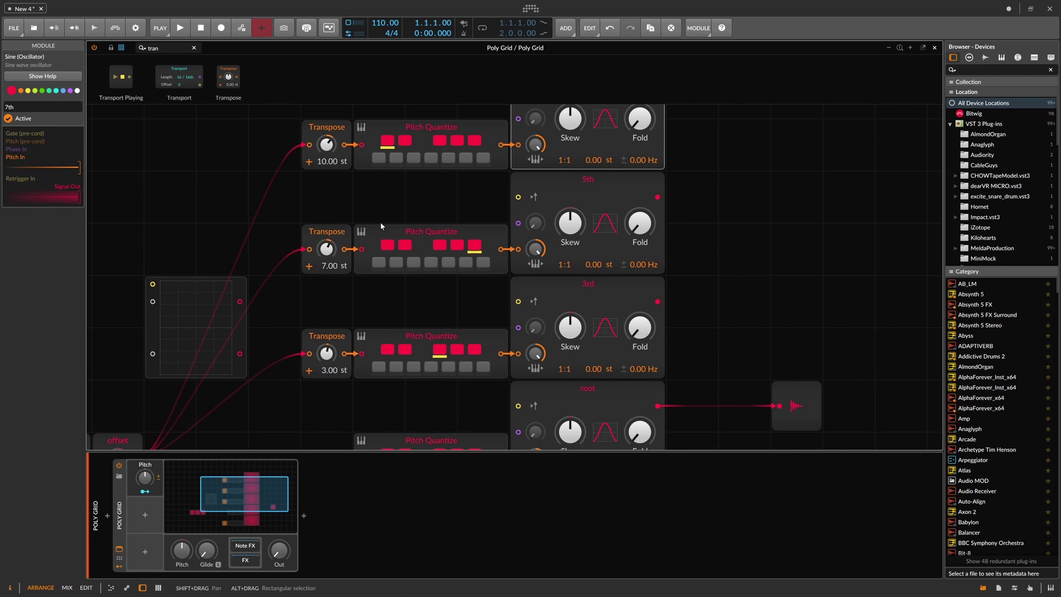
scroll(308, 241, down, 2)
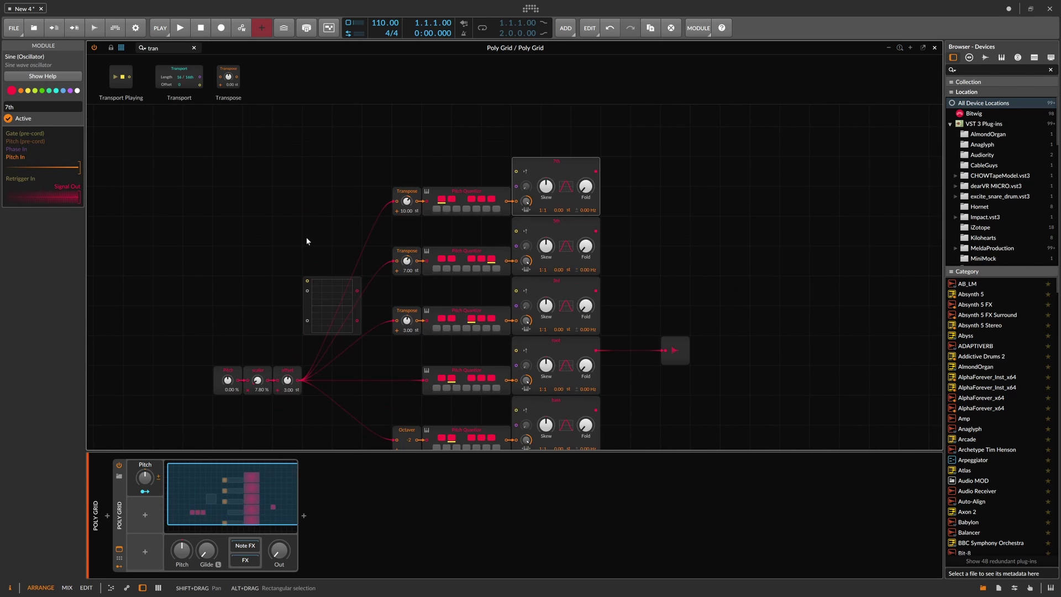
drag(322, 242, 245, 210)
click(229, 254)
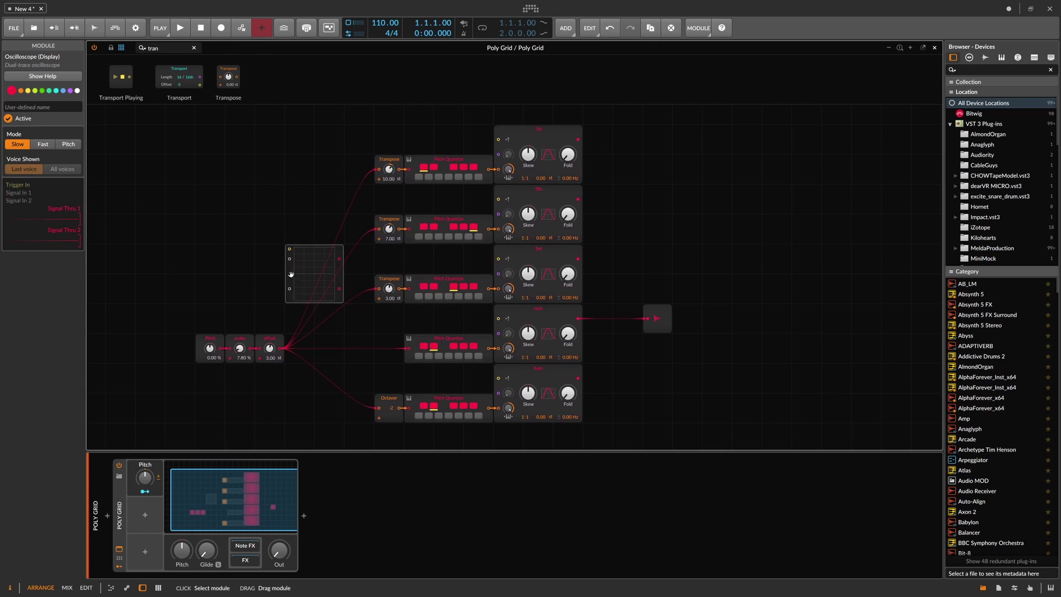
drag(657, 319, 688, 319)
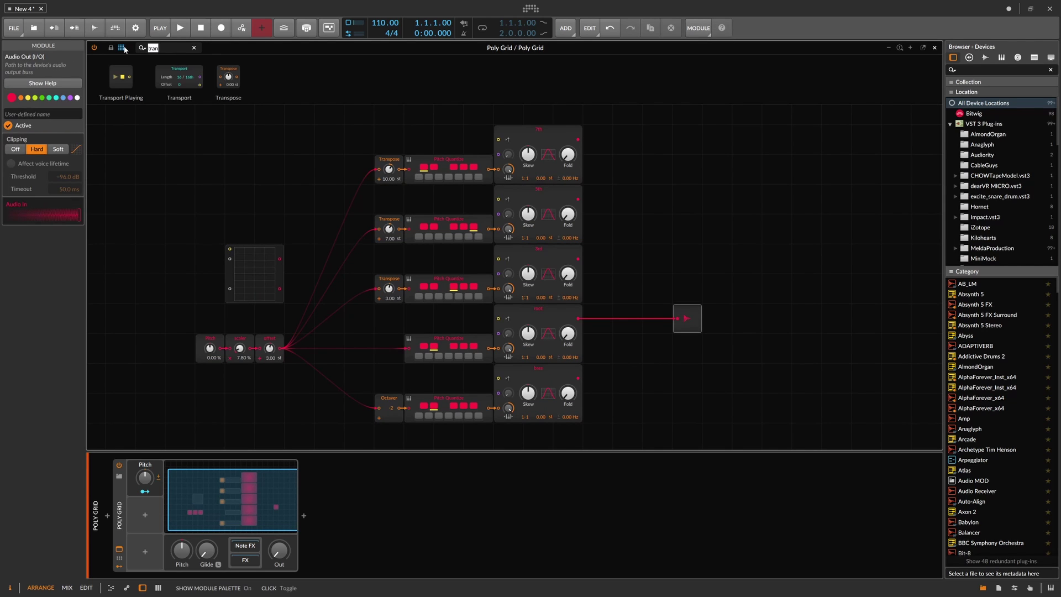
Add a Mixer after the oscillators, connect all five voices to its channels and route its output into Audio Out.
text(mix)
drag(121, 76, 641, 228)
drag(578, 139, 618, 229)
drag(578, 199, 615, 273)
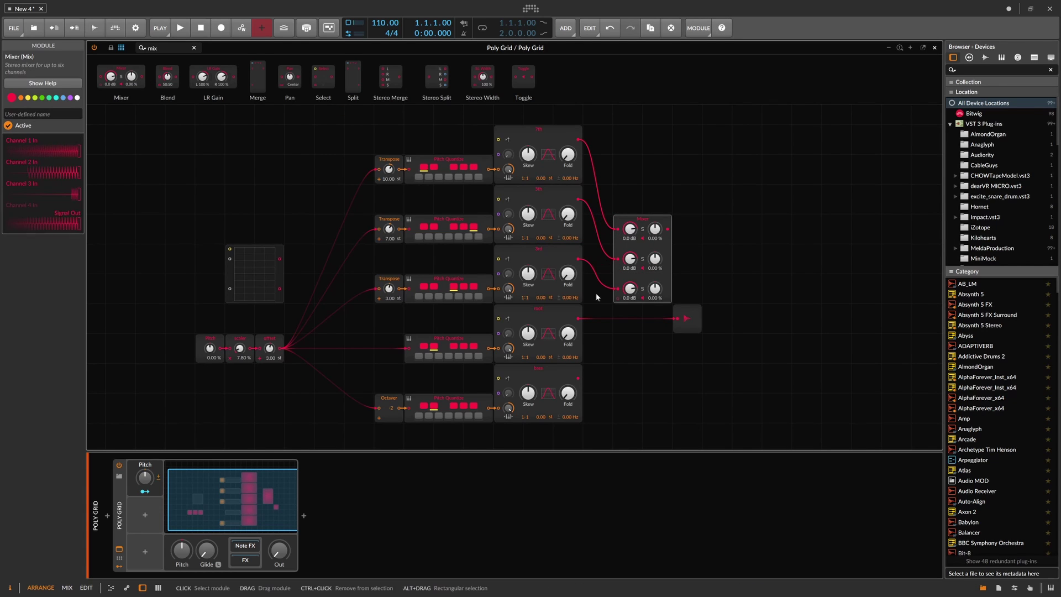
drag(577, 318, 618, 319)
drag(578, 378, 617, 348)
drag(697, 315, 728, 316)
drag(667, 228, 707, 318)
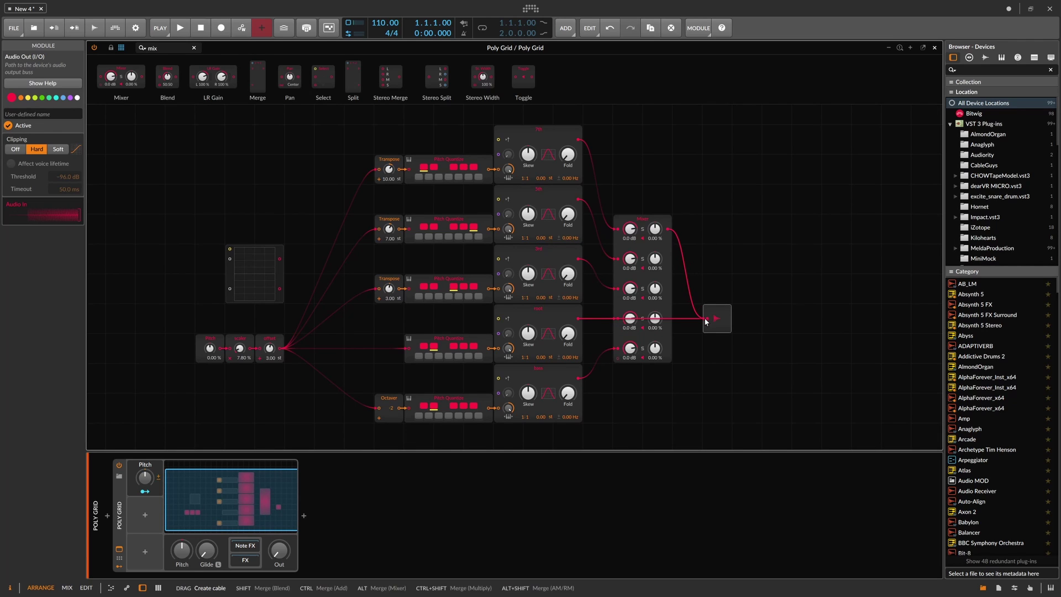
ctrl+click(627, 358)
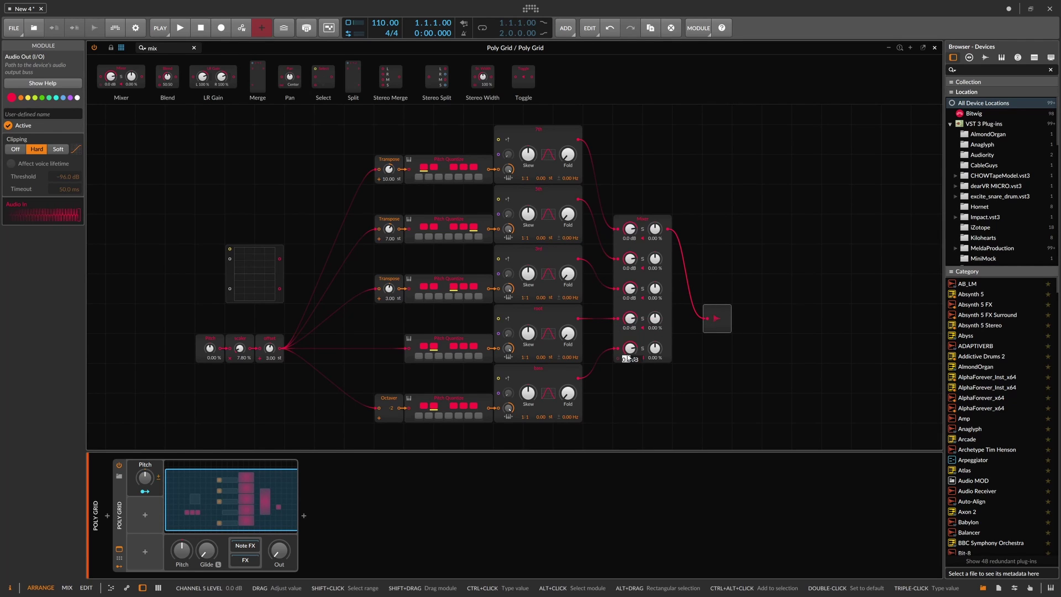
Insert a Gain - Vol between the Mixer and Audio Out at -11.0 dB and raise the device's output level.
click(715, 229)
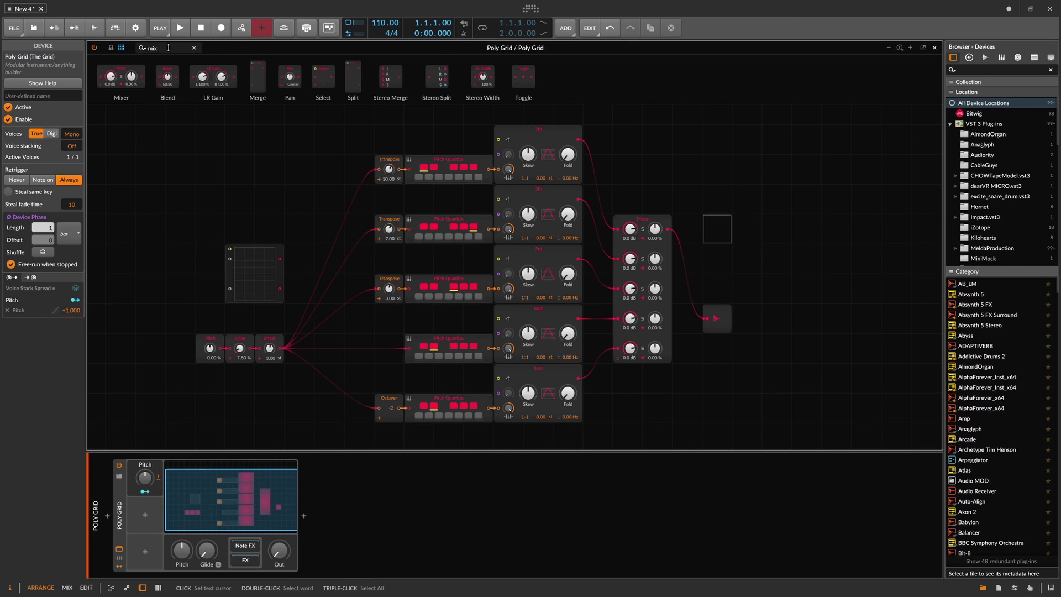
text(a)
text(ol)
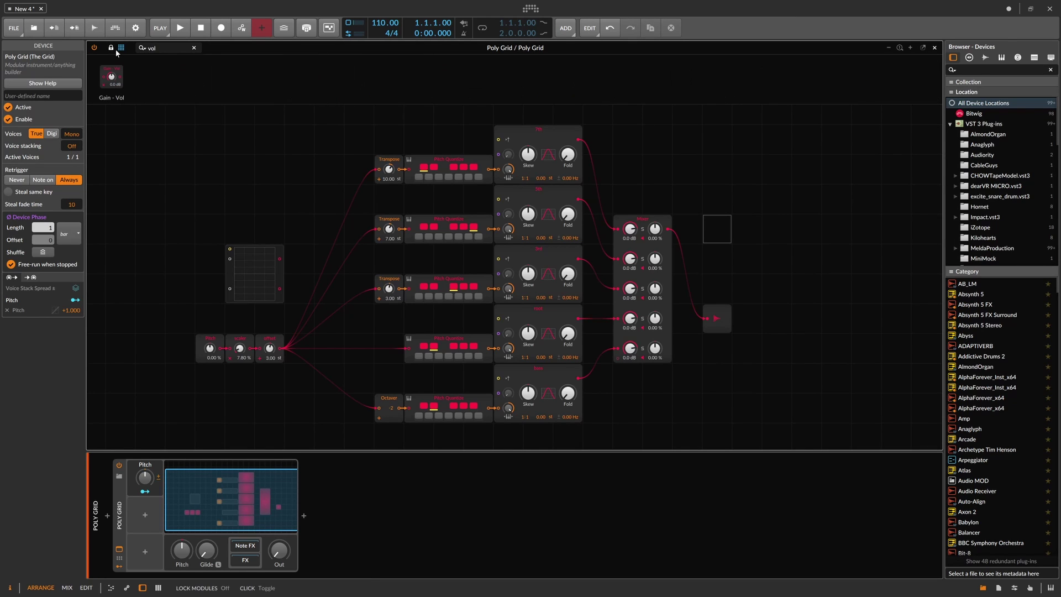
drag(111, 77, 706, 319)
drag(687, 319, 687, 340)
drag(288, 549, 287, 500)
drag(686, 318, 687, 313)
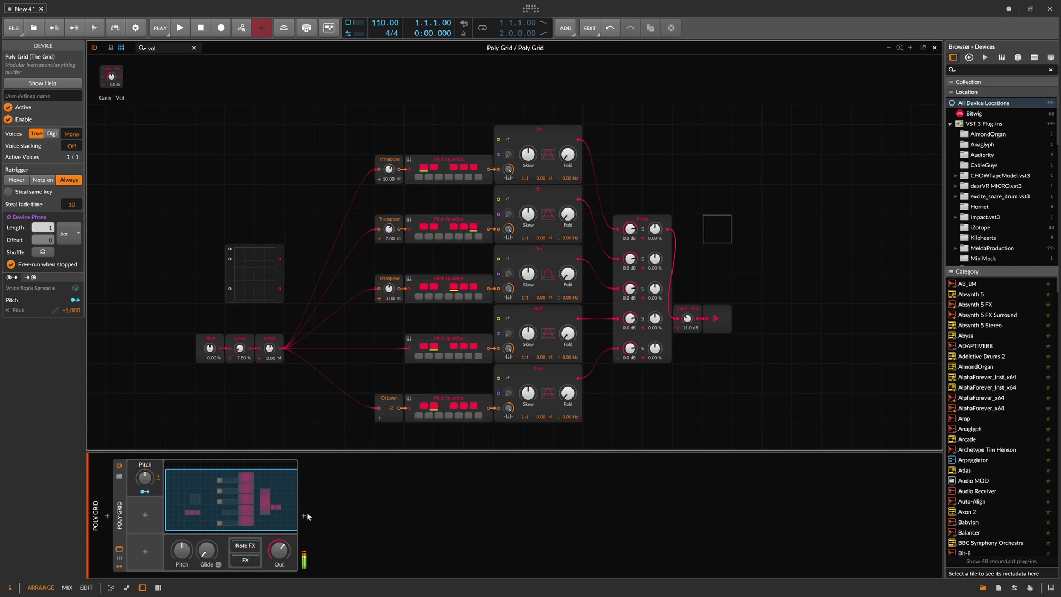
drag(289, 543, 289, 533)
Sweep the Pitch macro through its range to audition the quantized chord changes and return it to centre.
drag(190, 436, 233, 426)
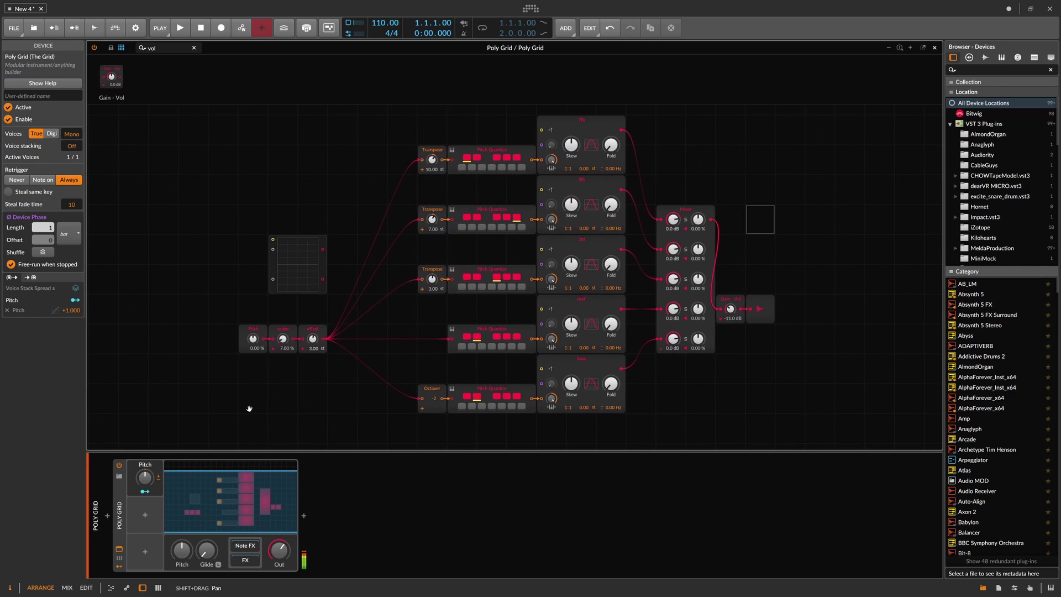
drag(145, 477, 145, 479)
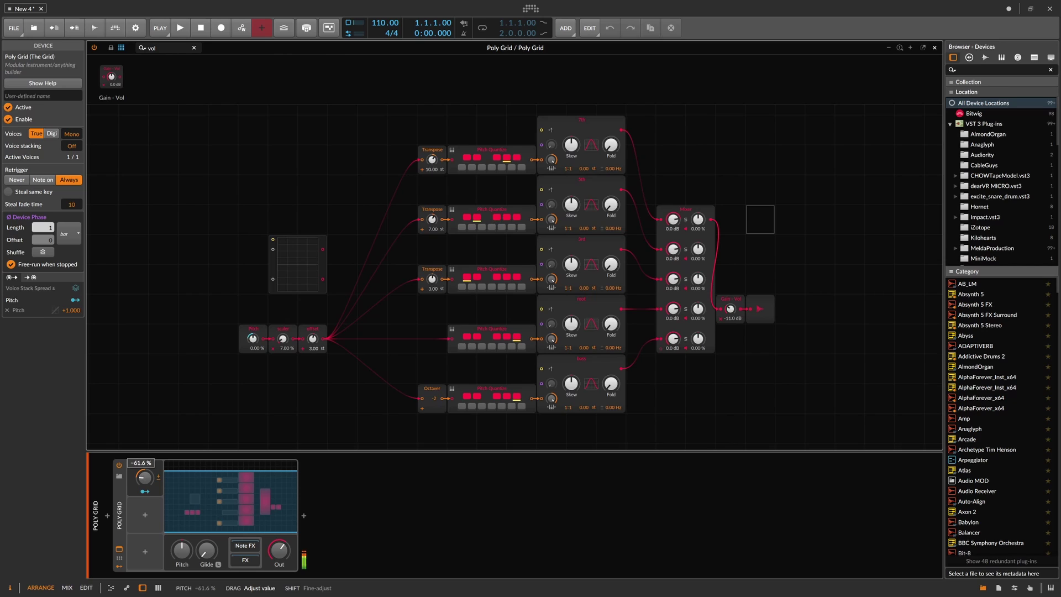
mouse_move(145, 477)
mouse_down()
mouse_move(145, 467)
mouse_move(149, 482)
mouse_up()
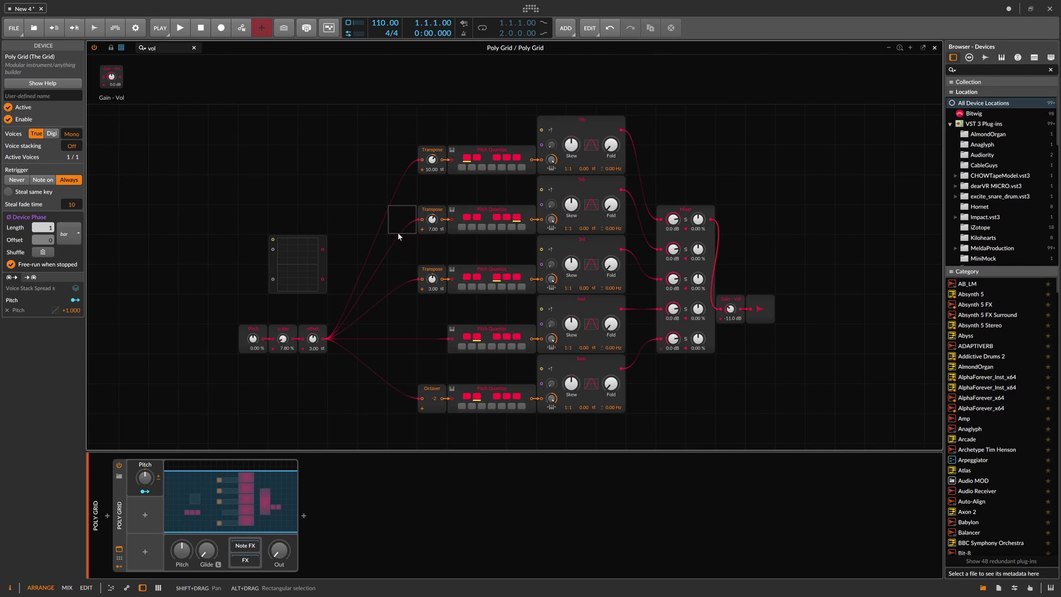
Delete the unconnected Oscilloscope from the patch.
click(310, 253)
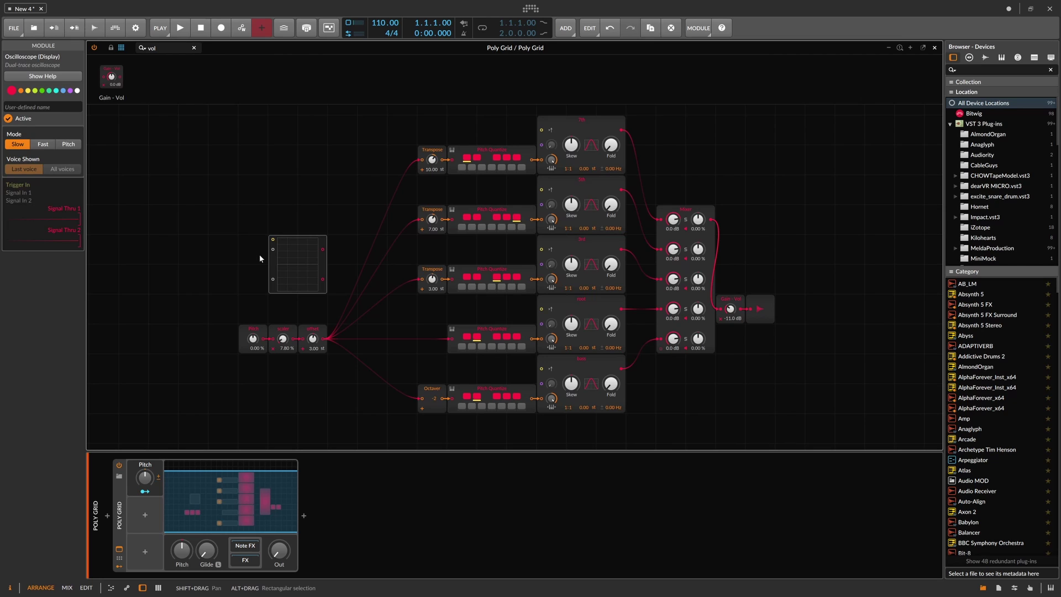
key(Delete)
drag(348, 253, 326, 245)
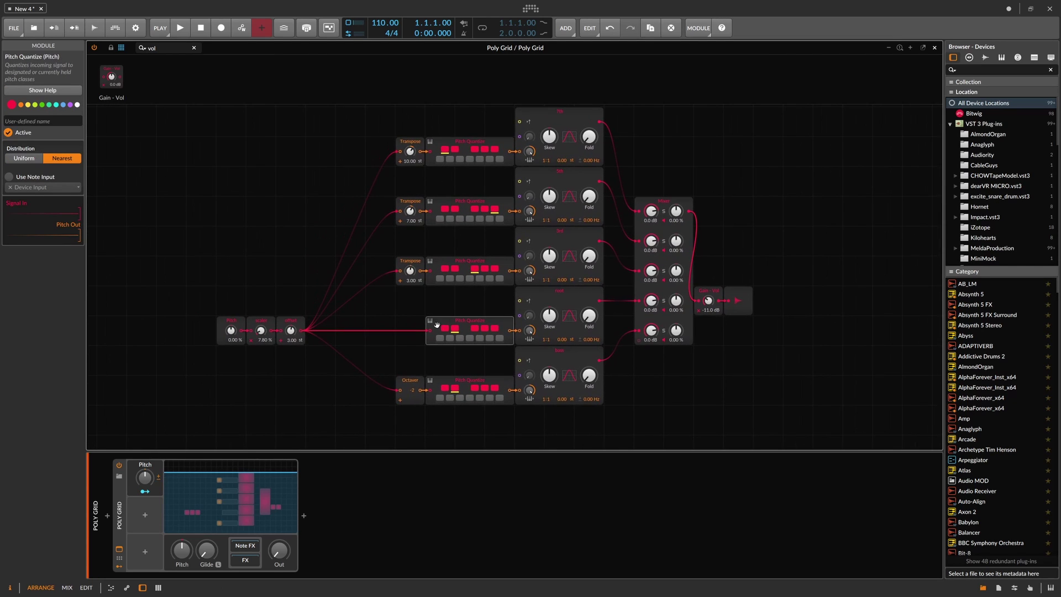
In the bass voice's Pitch Quantize, disable C# and G# and enable F.
scroll(433, 332, up, 1)
drag(416, 314, 429, 280)
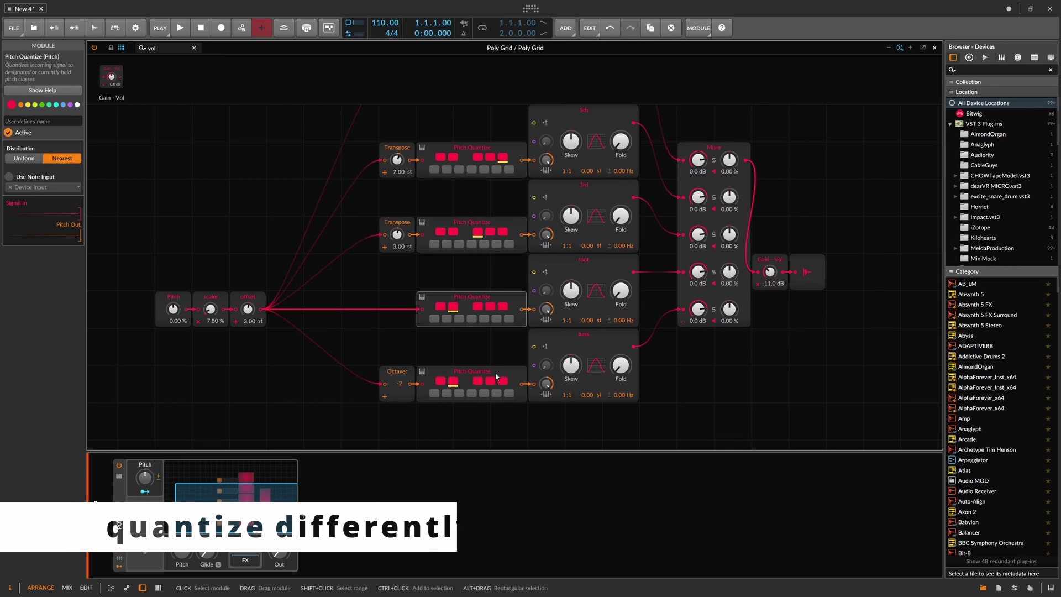
click(441, 380)
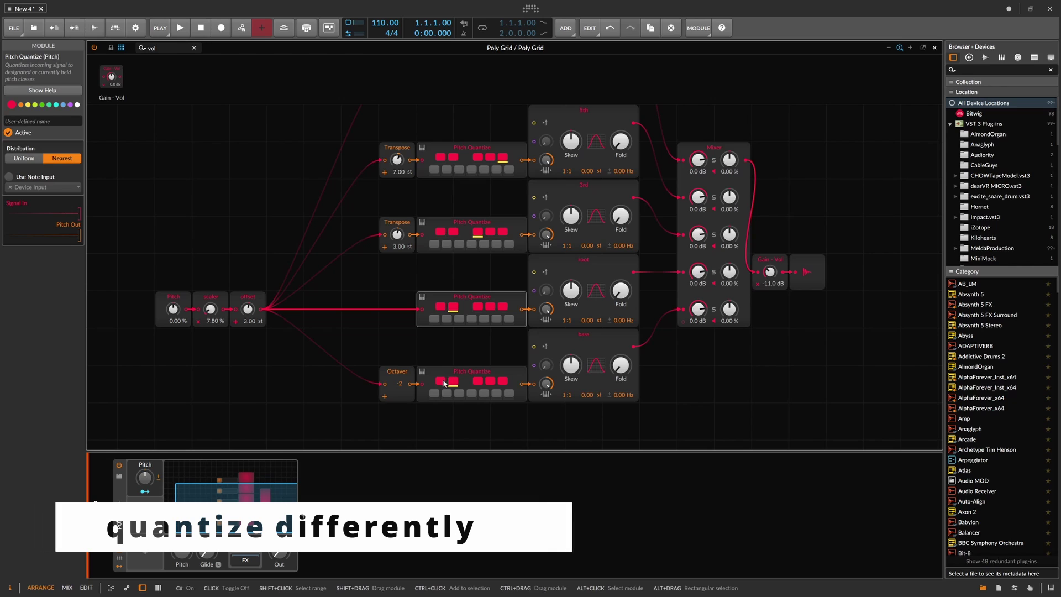
click(489, 381)
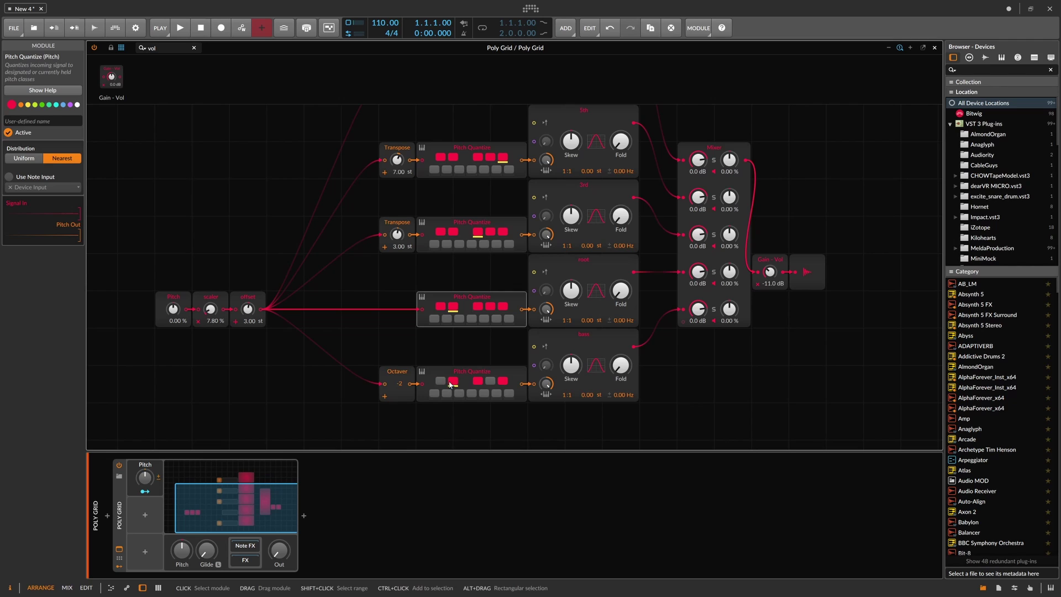
click(492, 379)
click(469, 372)
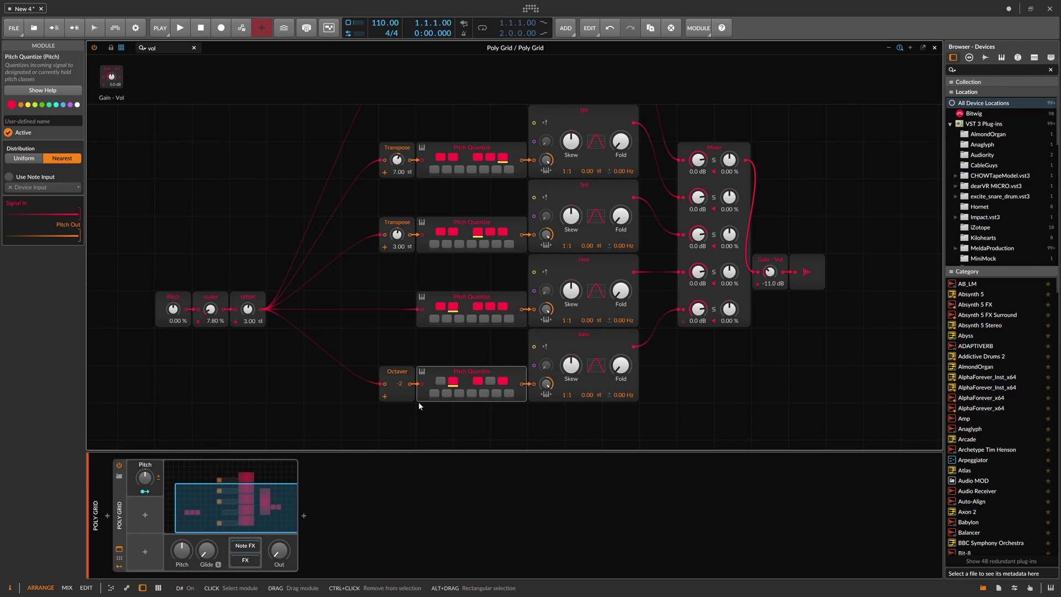
click(471, 393)
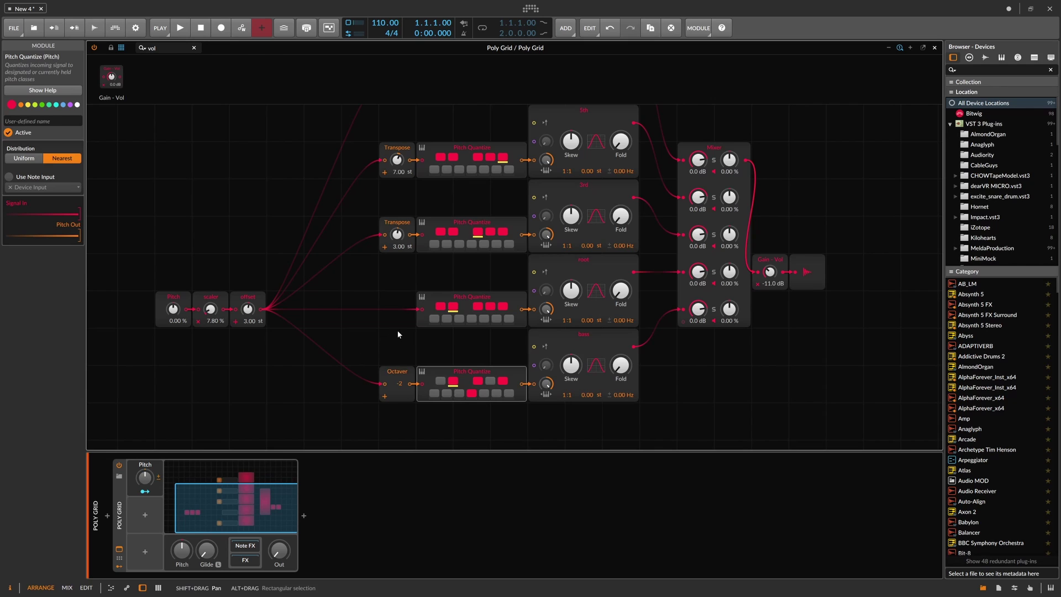
Enable F and B in the root voice's Pitch Quantize.
scroll(398, 306, up, 1)
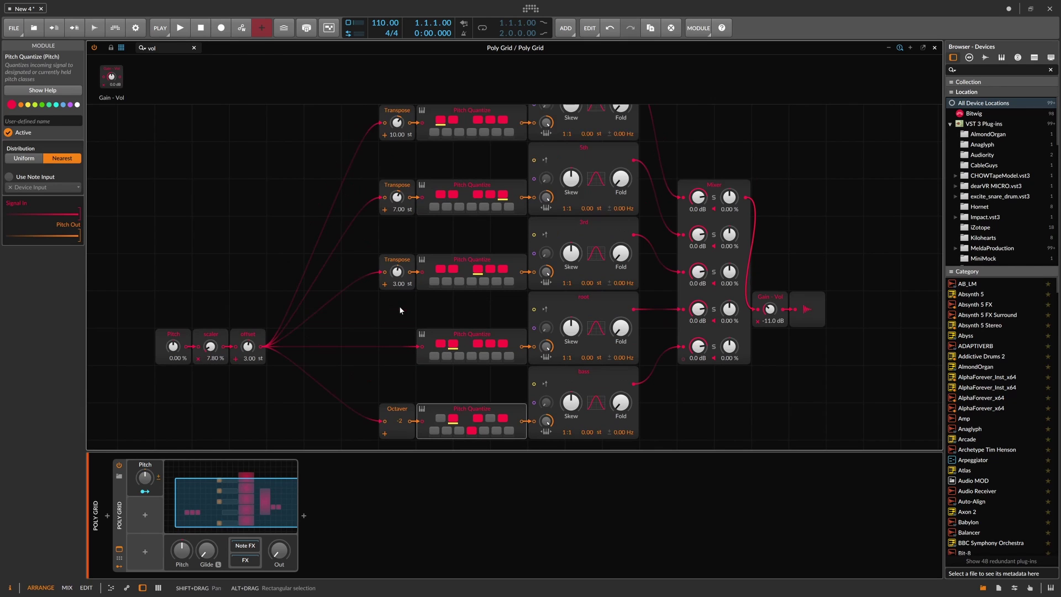
click(472, 356)
click(509, 356)
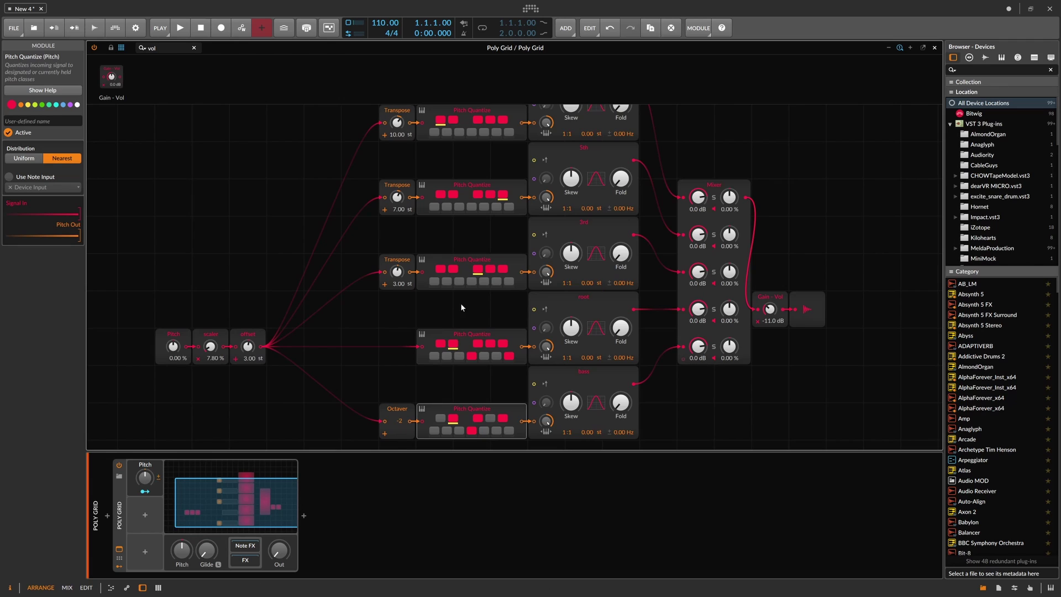
Enable F in the 3rd voice's Pitch Quantize and select the 5th voice's Sine oscillator.
scroll(462, 304, up, 1)
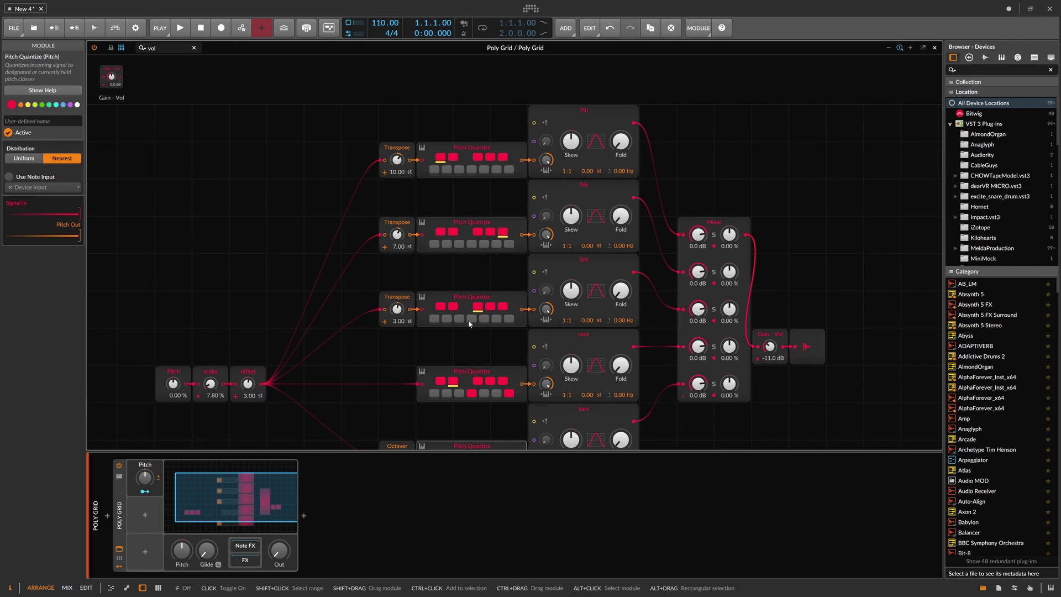
scroll(459, 309, up, 1)
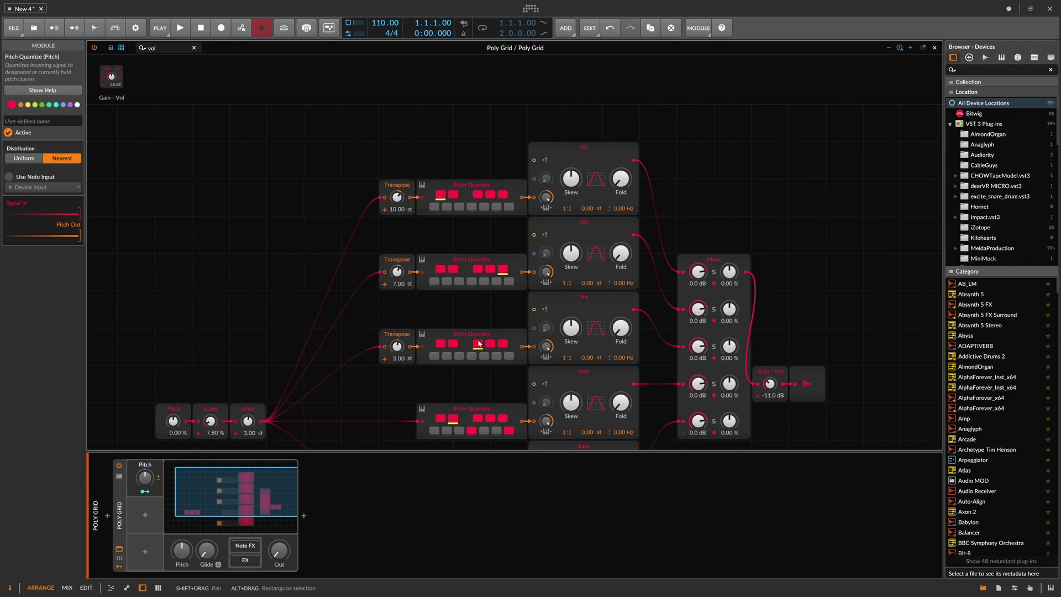
click(472, 356)
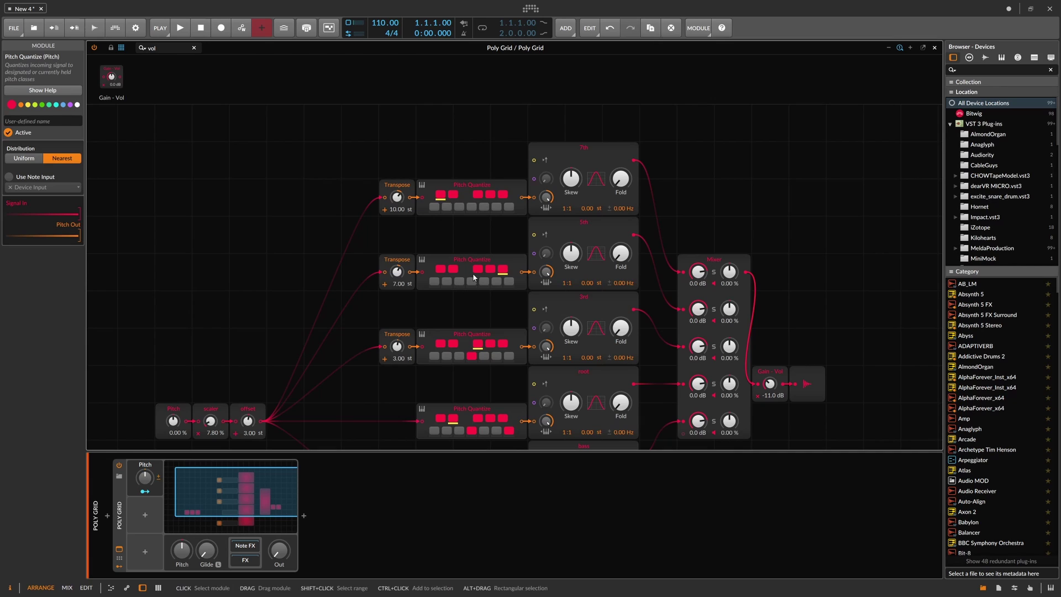
click(561, 243)
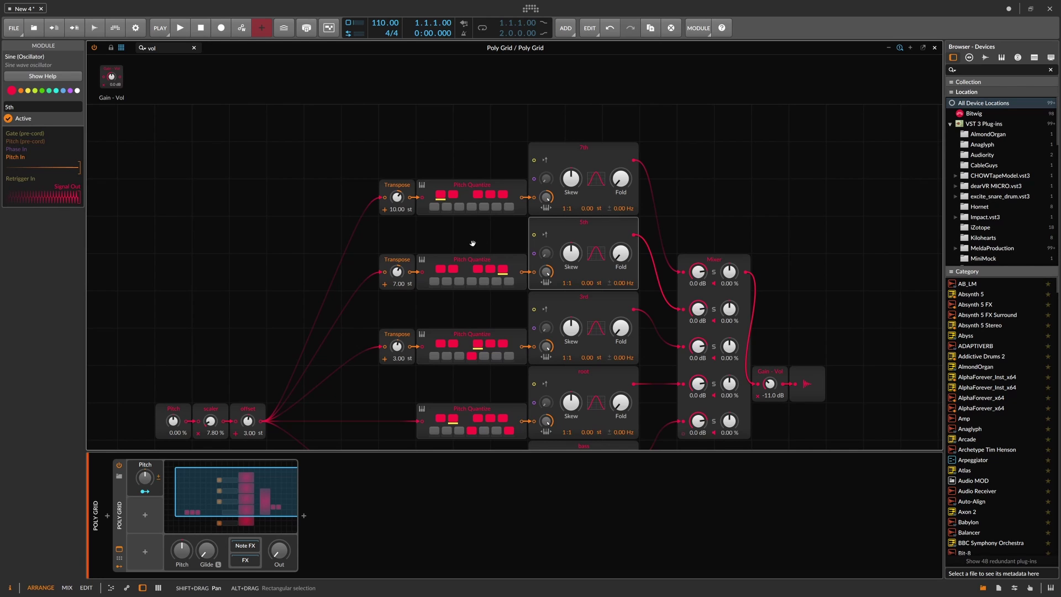
Audition the chords by sweeping the Pitch macro with the output level raised, reset the macro to 0.00 %, and turn the output back down.
drag(472, 242, 497, 196)
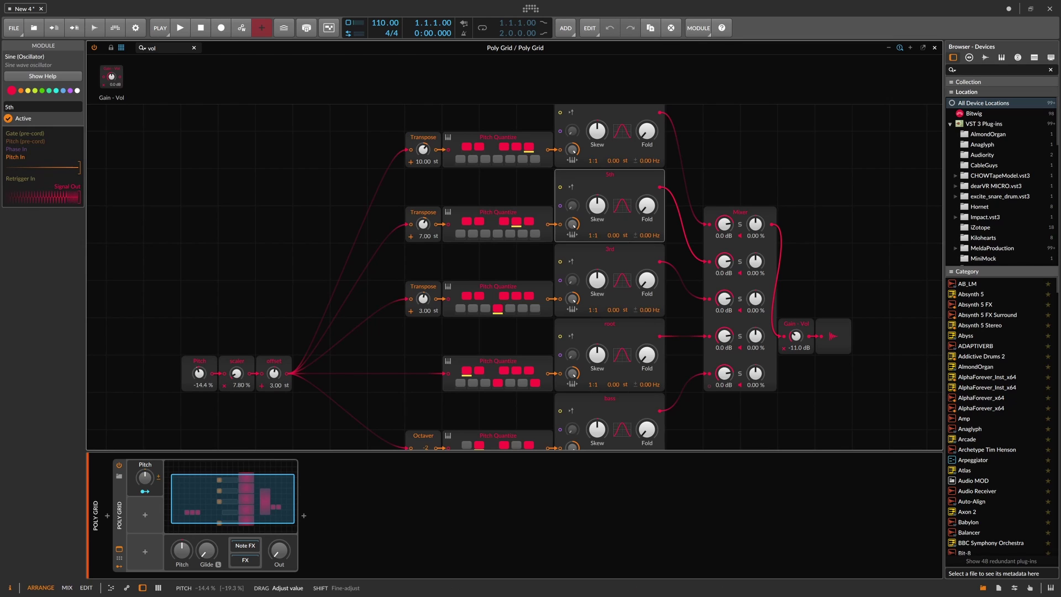
drag(199, 373, 199, 387)
drag(199, 373, 199, 368)
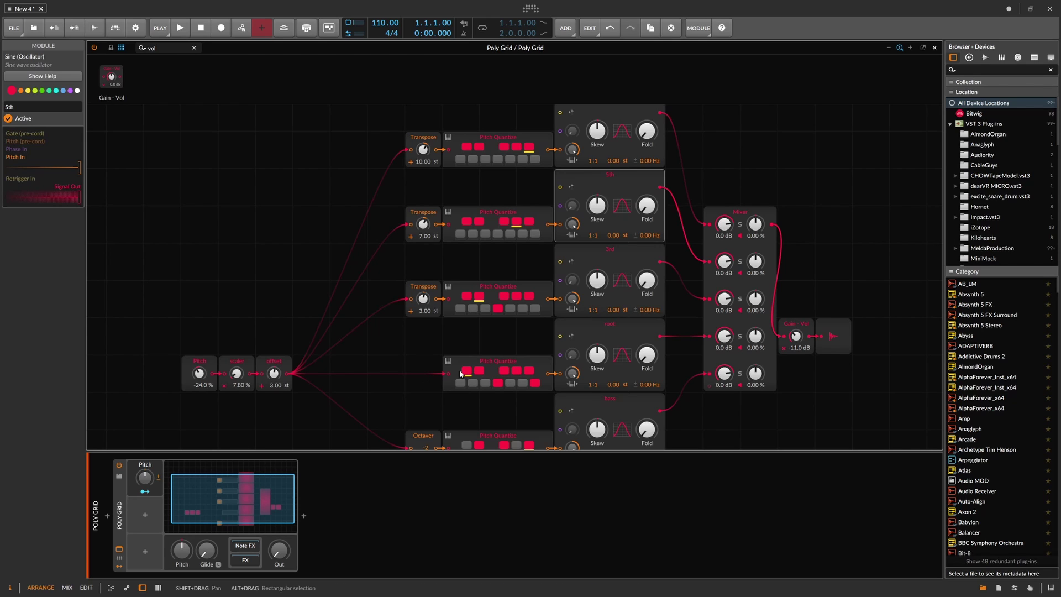
mouse_move(199, 373)
mouse_down()
mouse_move(200, 354)
mouse_move(199, 396)
mouse_move(199, 353)
mouse_move(199, 373)
mouse_up()
drag(279, 550, 279, 505)
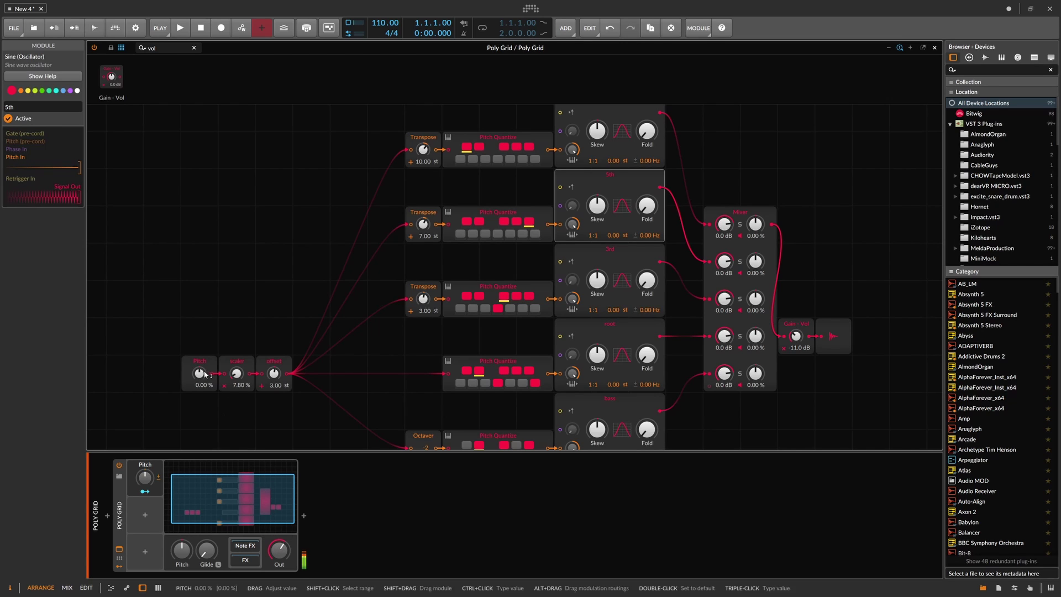
drag(200, 374, 199, 383)
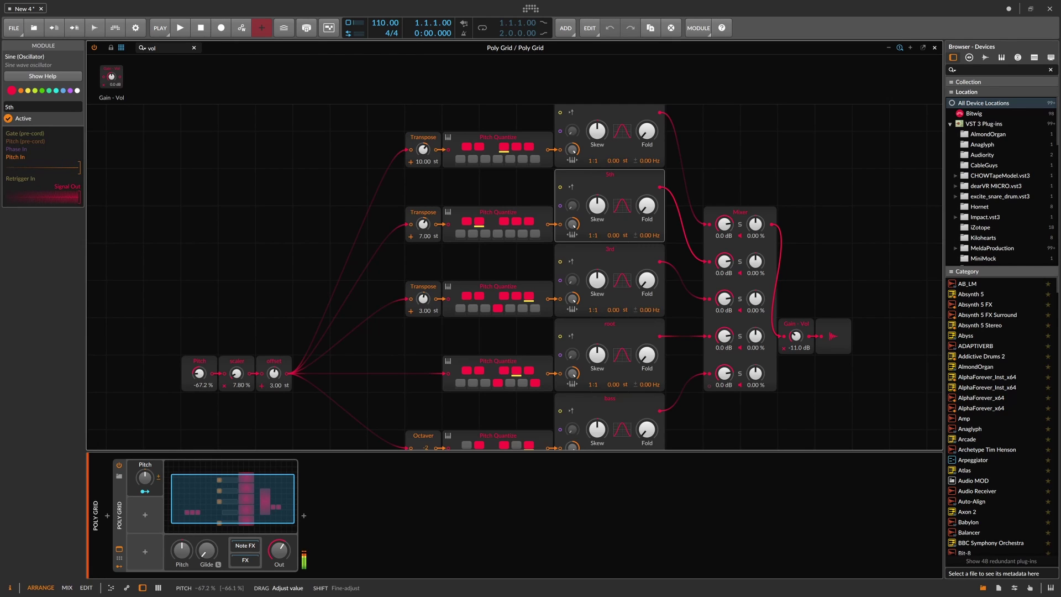
double_click(199, 373)
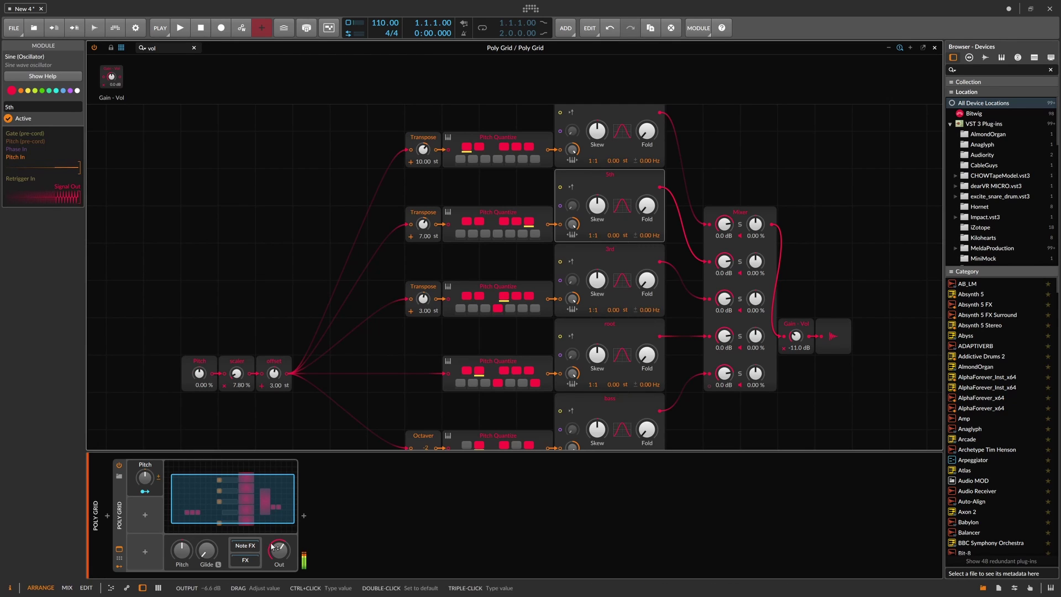
drag(279, 549, 280, 592)
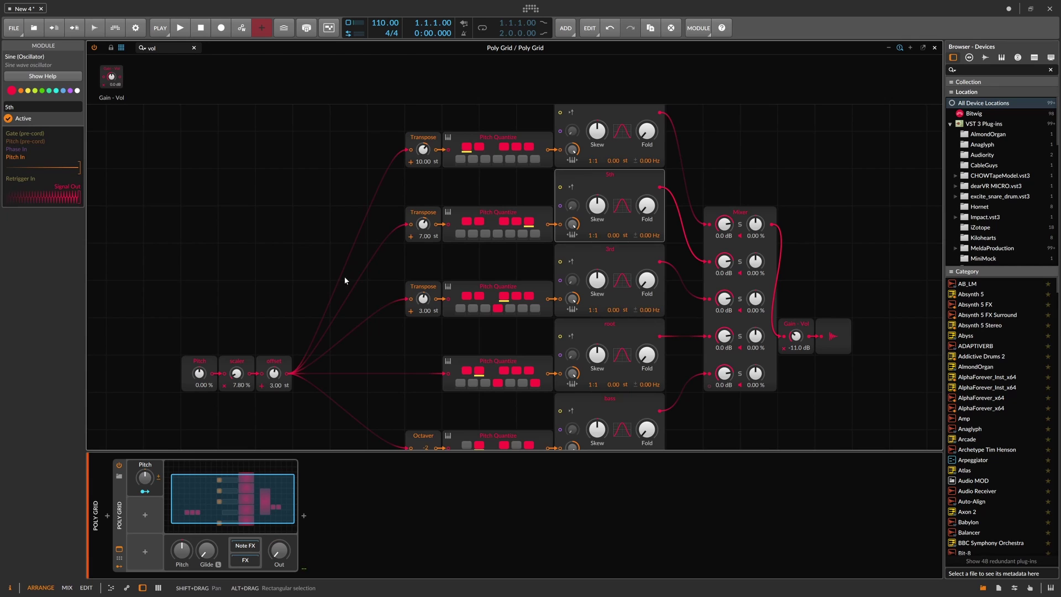
Enable all the natural notes, C through B, in the 7th voice's Pitch Quantize.
scroll(343, 277, down, 1)
drag(332, 268, 298, 253)
scroll(405, 225, up, 1)
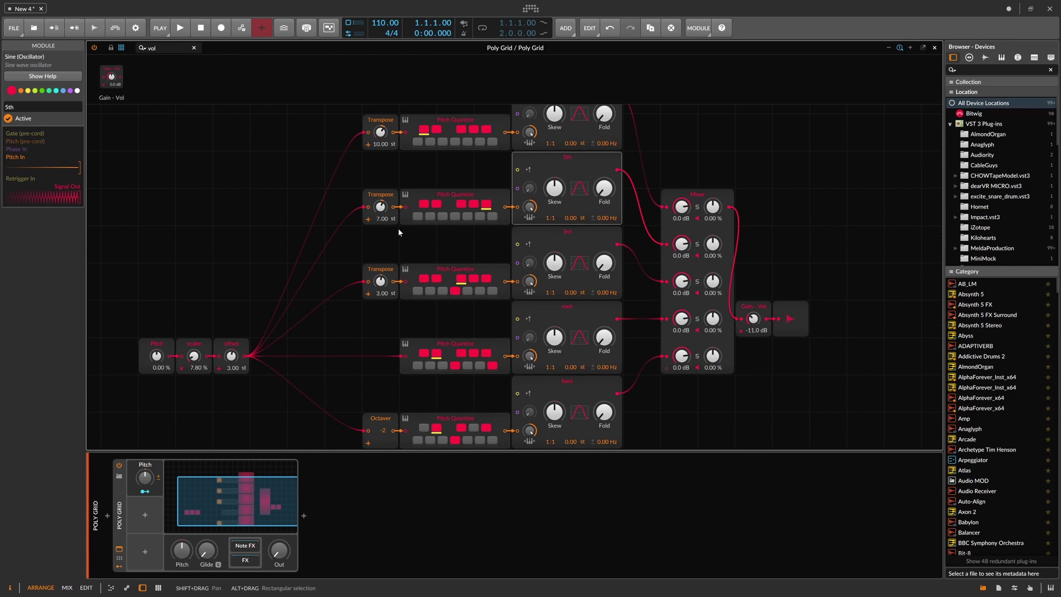
scroll(443, 175, up, 1)
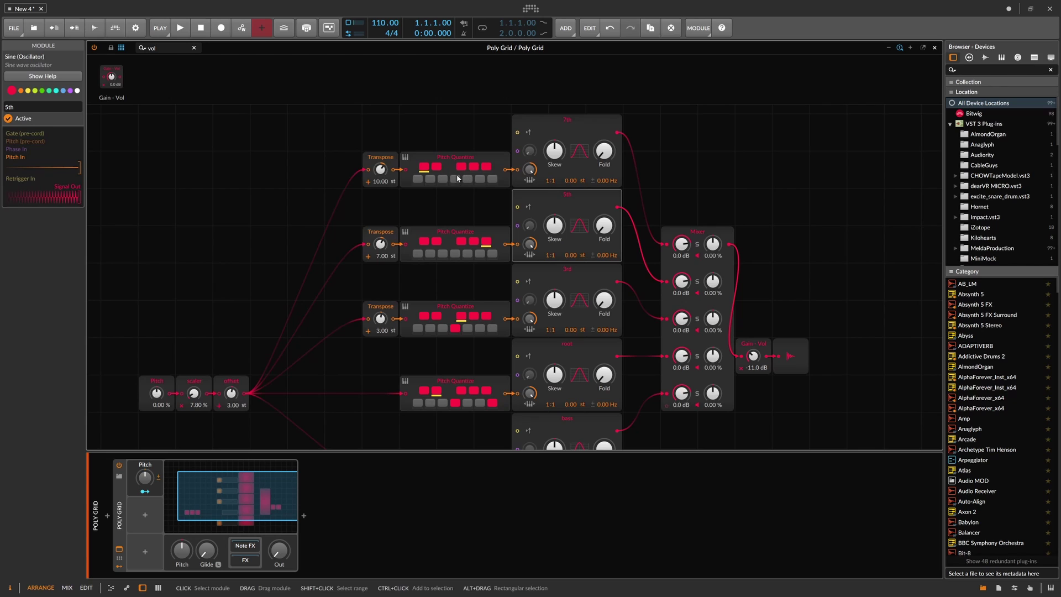
click(418, 179)
click(430, 179)
click(443, 180)
click(467, 179)
click(479, 179)
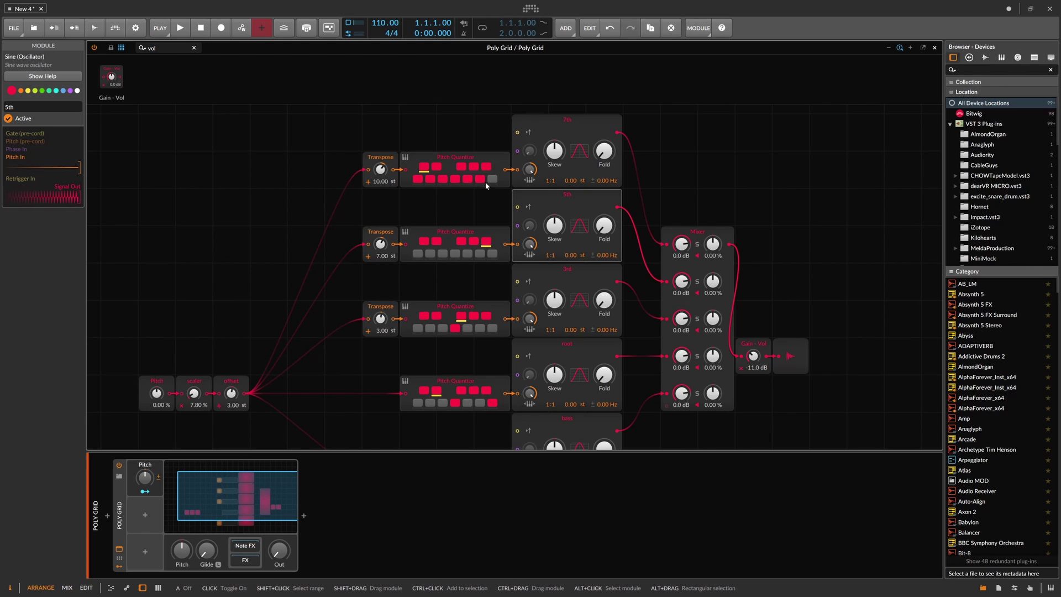
click(493, 179)
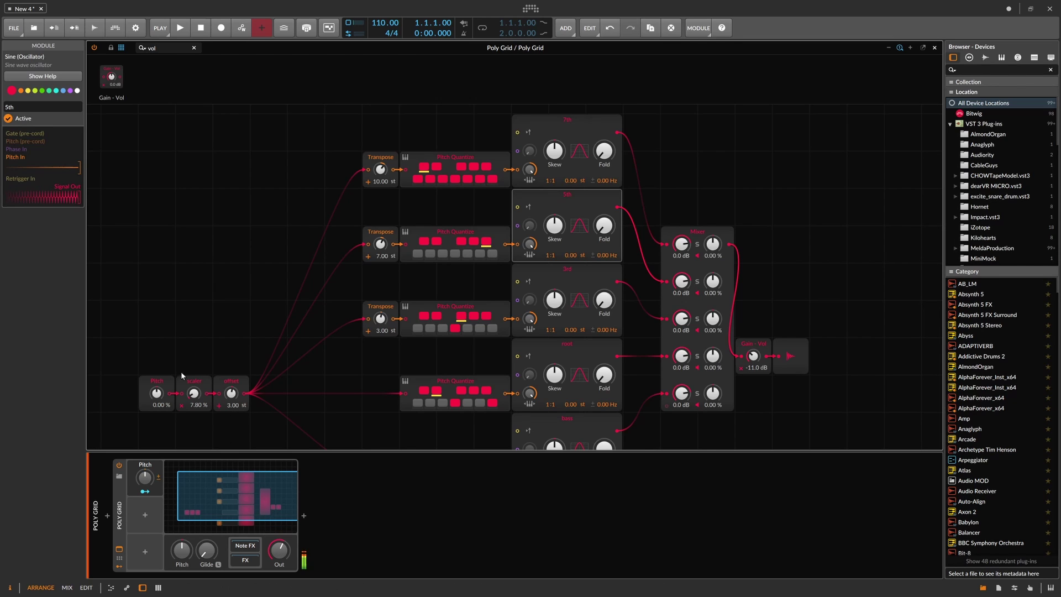
Sweep the Pitch macro up and back to near centre to audition the chords with the freely quantized 7th voice.
drag(157, 392, 156, 383)
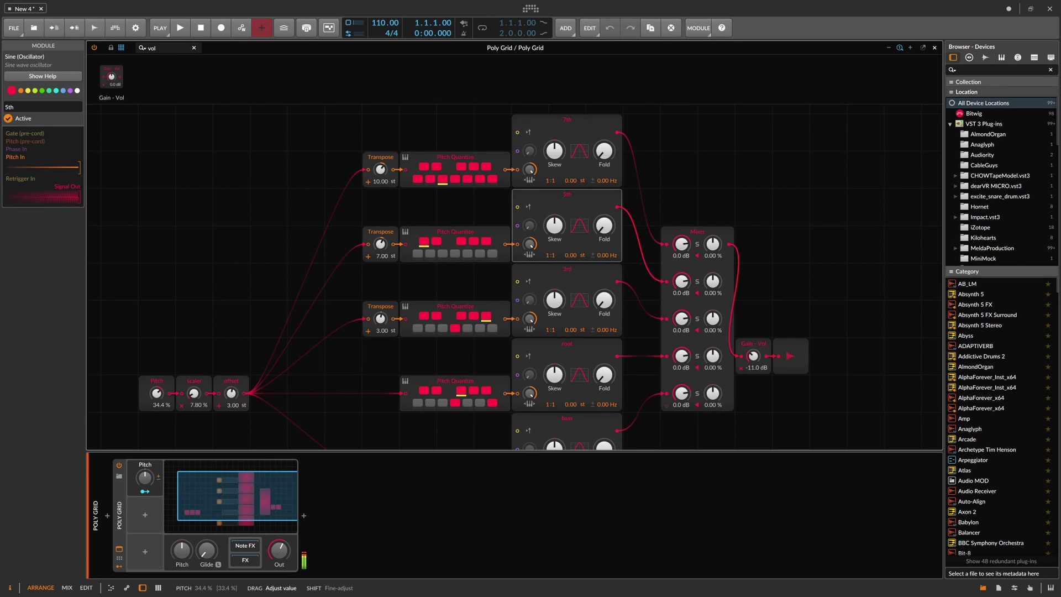
drag(157, 384, 157, 370)
mouse_move(156, 393)
mouse_down()
mouse_move(157, 417)
mouse_move(156, 396)
mouse_up()
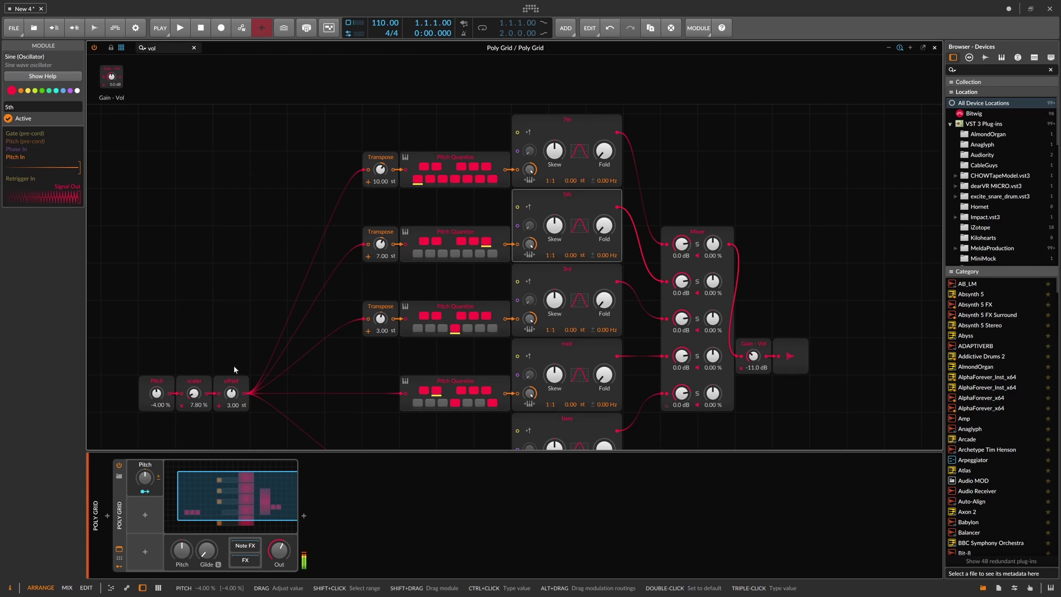
Set the levels of Mixer channels 1 to 4 to -5.0 dB.
text(-5)
key(Return)
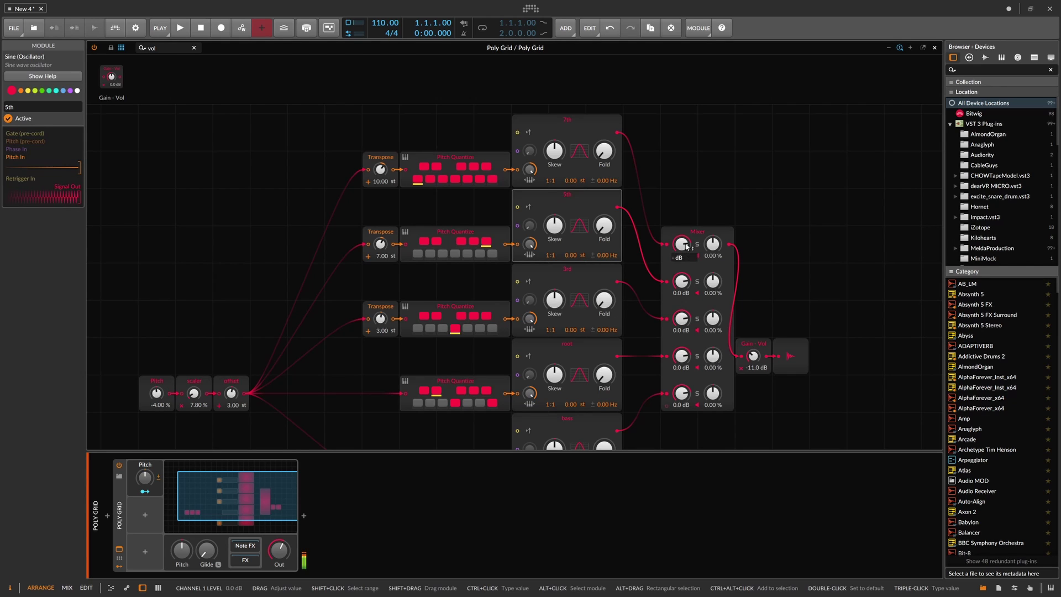
ctrl+click(683, 282)
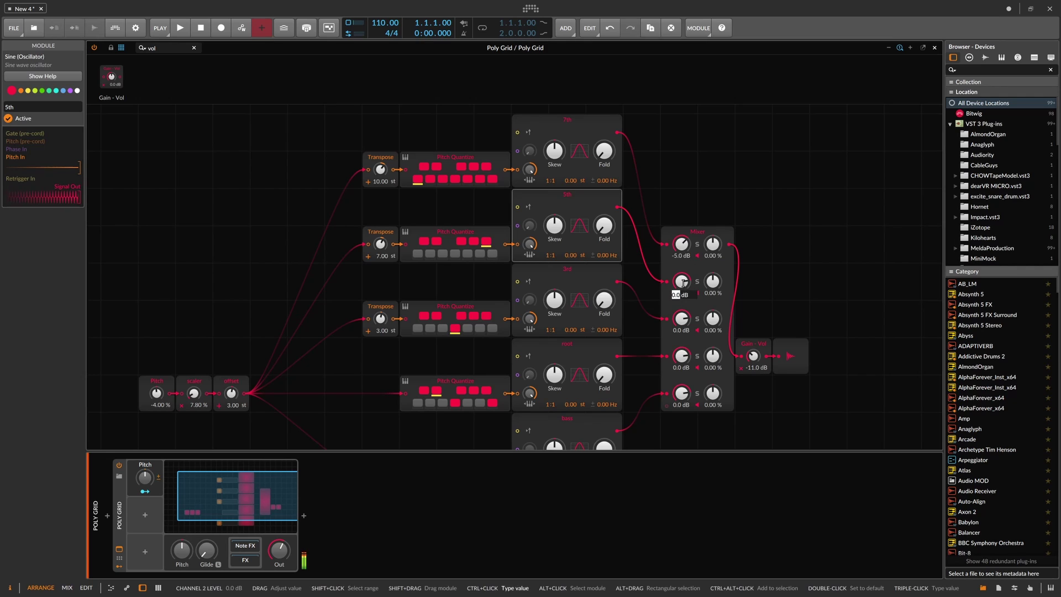
text(-5)
key(Return)
ctrl+click(681, 319)
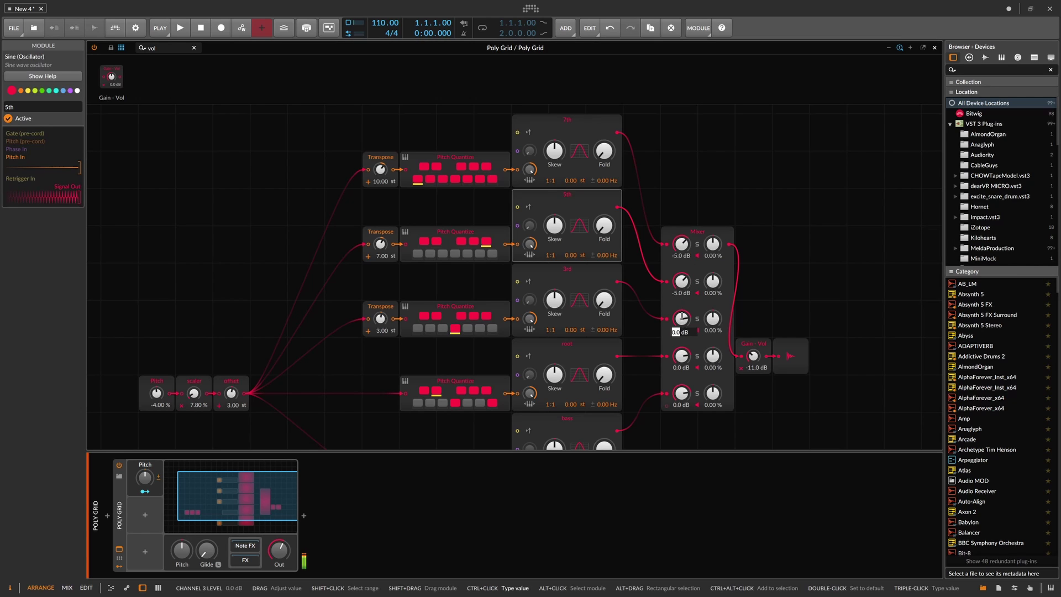
text(-5)
key(Return)
ctrl+click(682, 356)
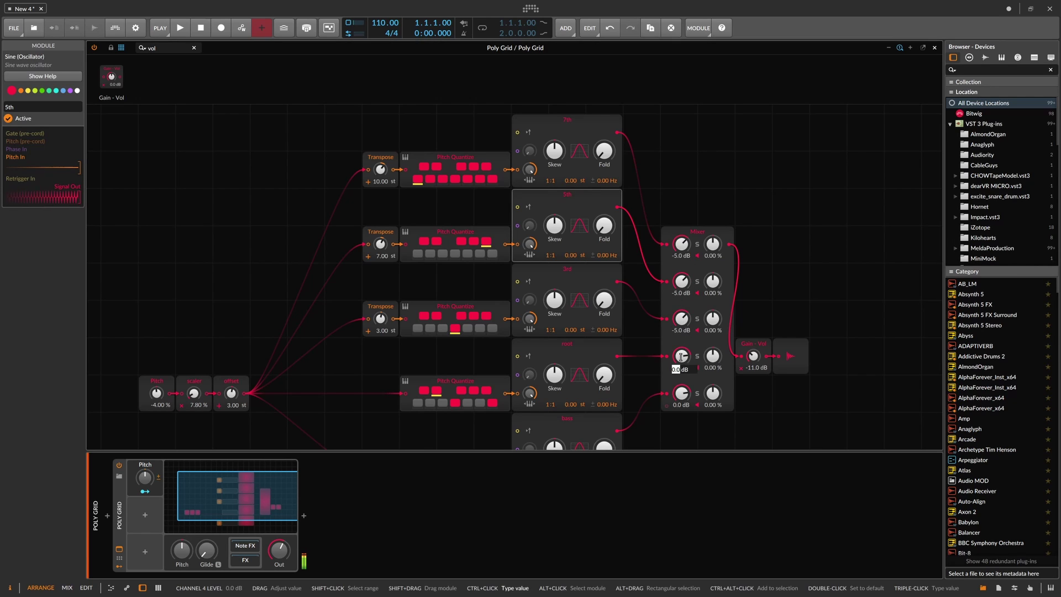
text(-5)
key(Return)
Set the level of Mixer channel 1, the 7th voice, to -10.0 dB.
ctrl+click(682, 245)
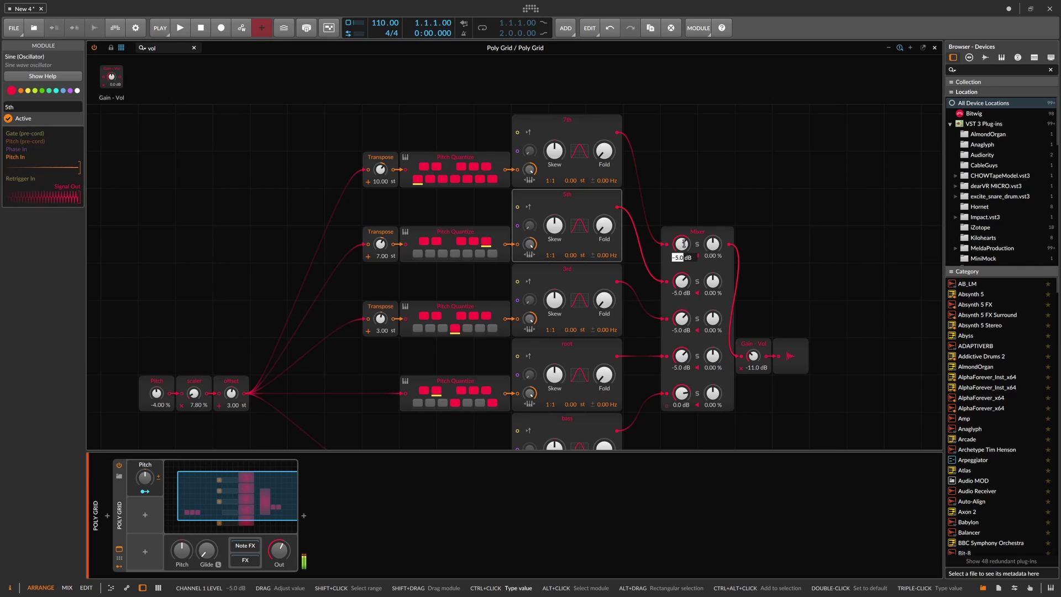
text(-10)
key(Return)
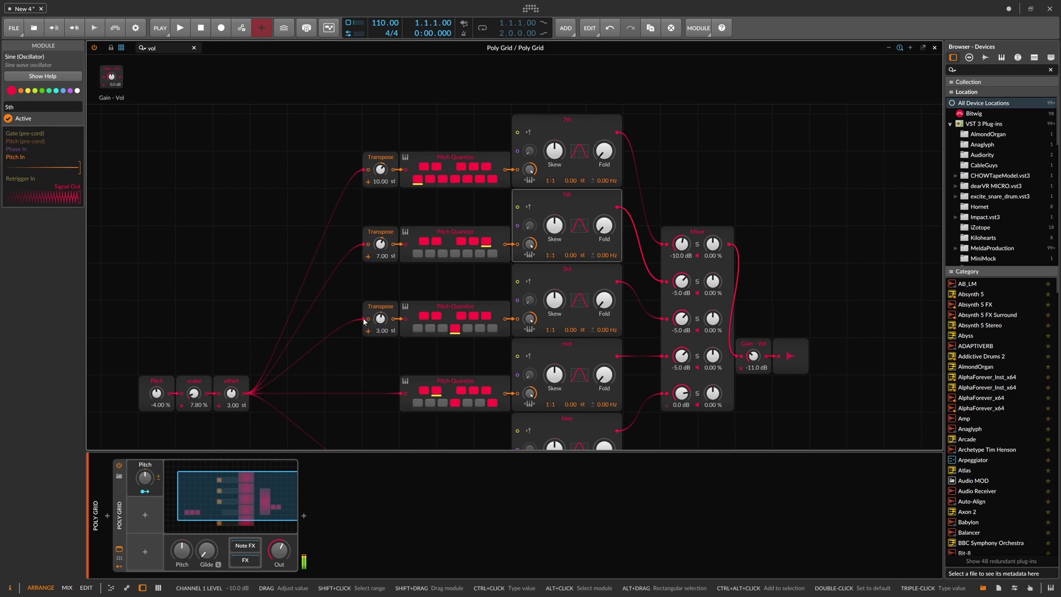
Audition the upper range of the Pitch macro and disable D, G and A in the 7th voice's Pitch Quantize.
drag(157, 392, 157, 342)
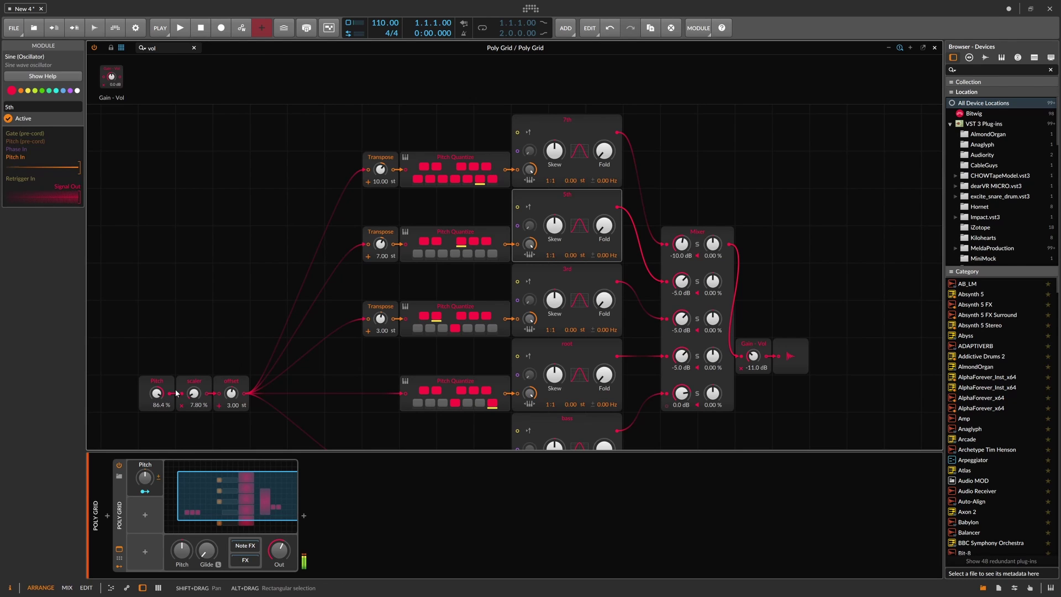
drag(157, 393, 158, 403)
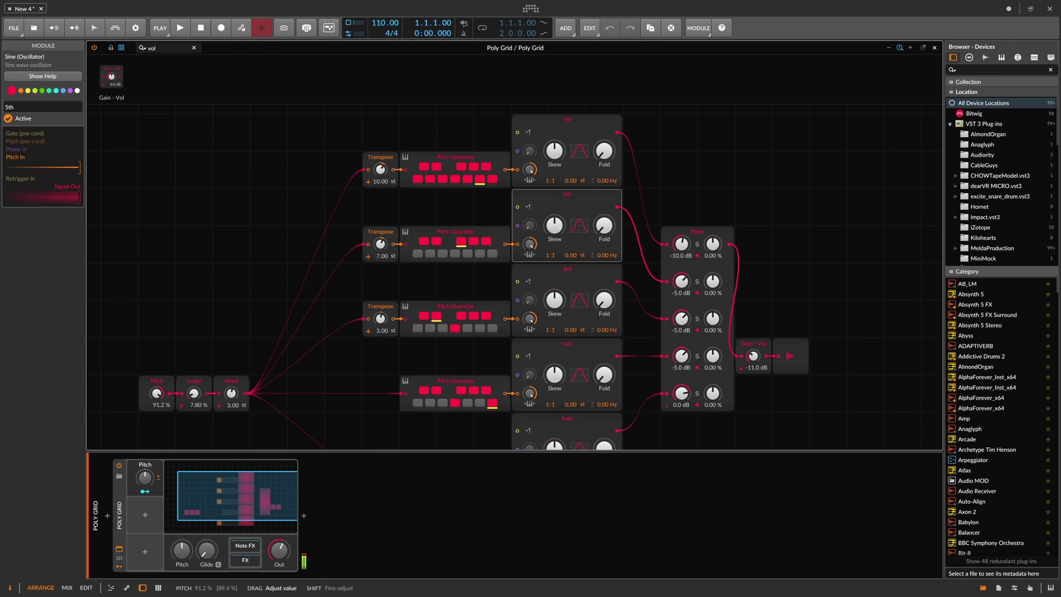
click(480, 180)
drag(156, 393, 157, 384)
click(468, 180)
click(429, 179)
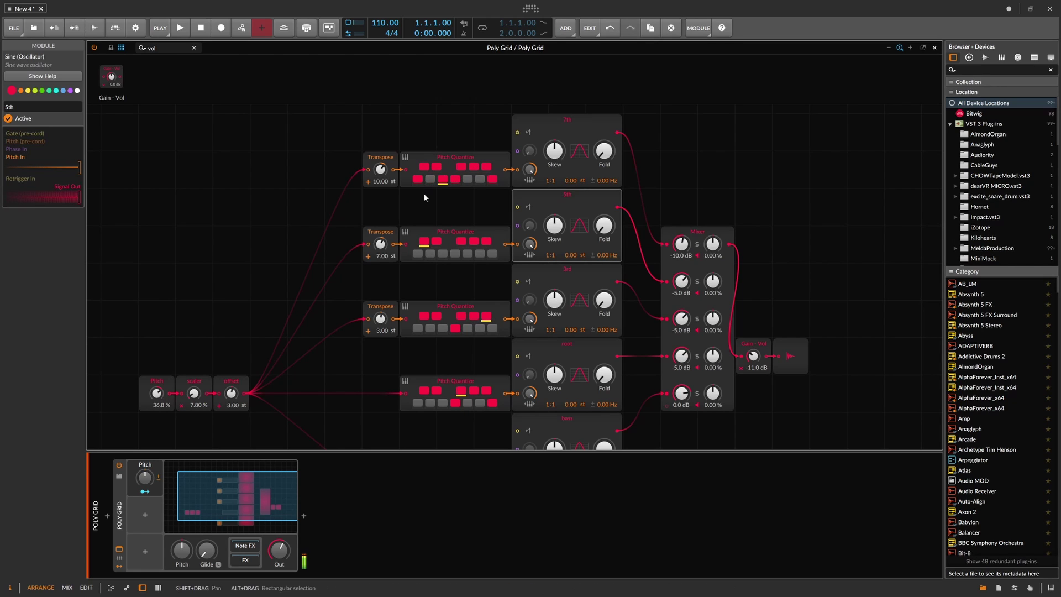
Try different C#, D, E and F settings in the 7th voice's Pitch Quantize while auditioning with the Pitch macro.
click(425, 167)
click(430, 179)
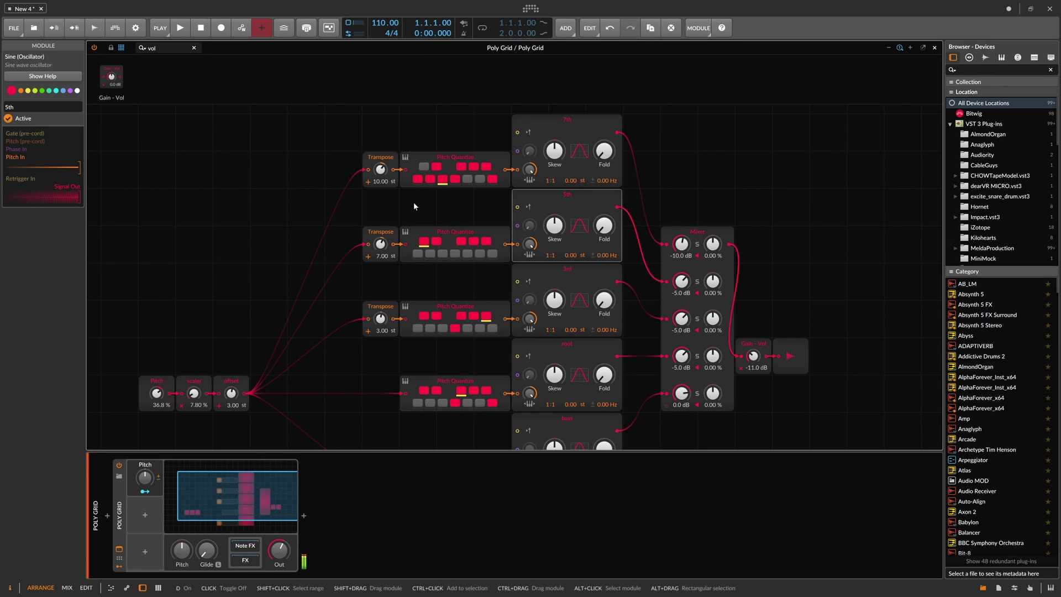
click(441, 180)
click(442, 180)
drag(157, 393, 157, 381)
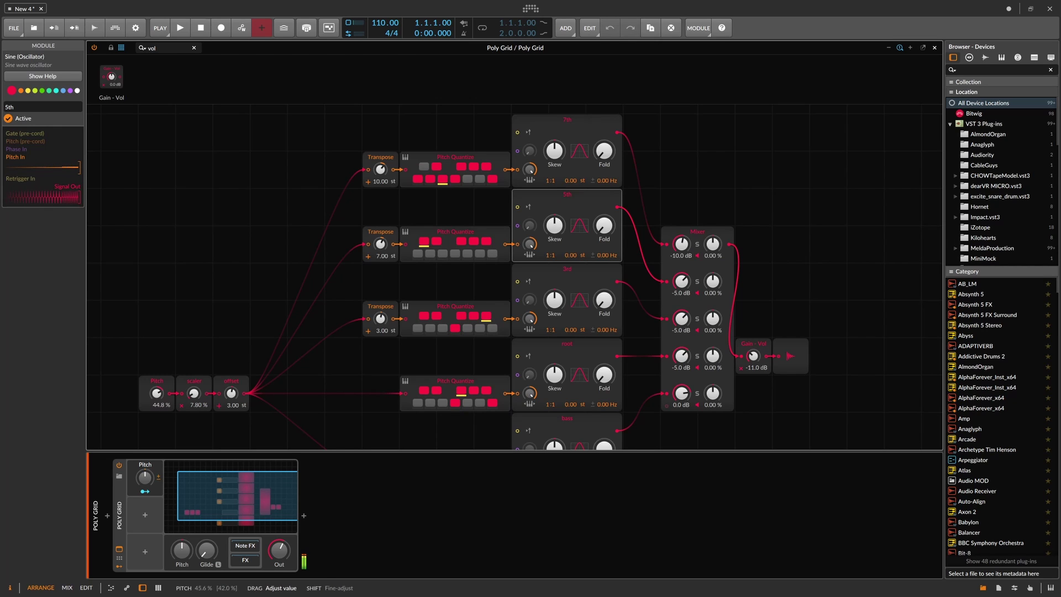
click(430, 180)
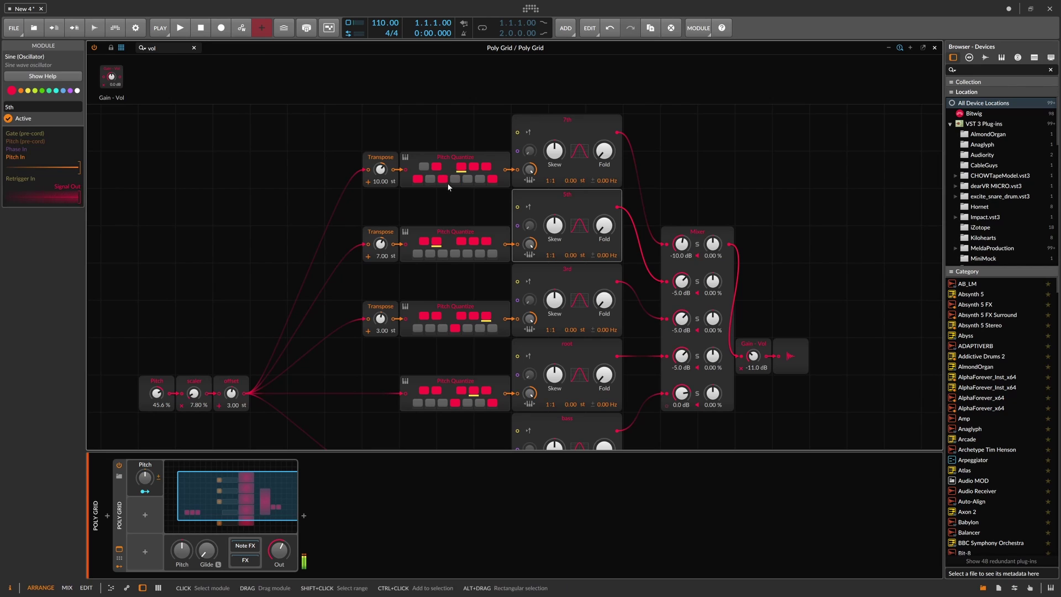
click(453, 181)
click(445, 179)
click(424, 167)
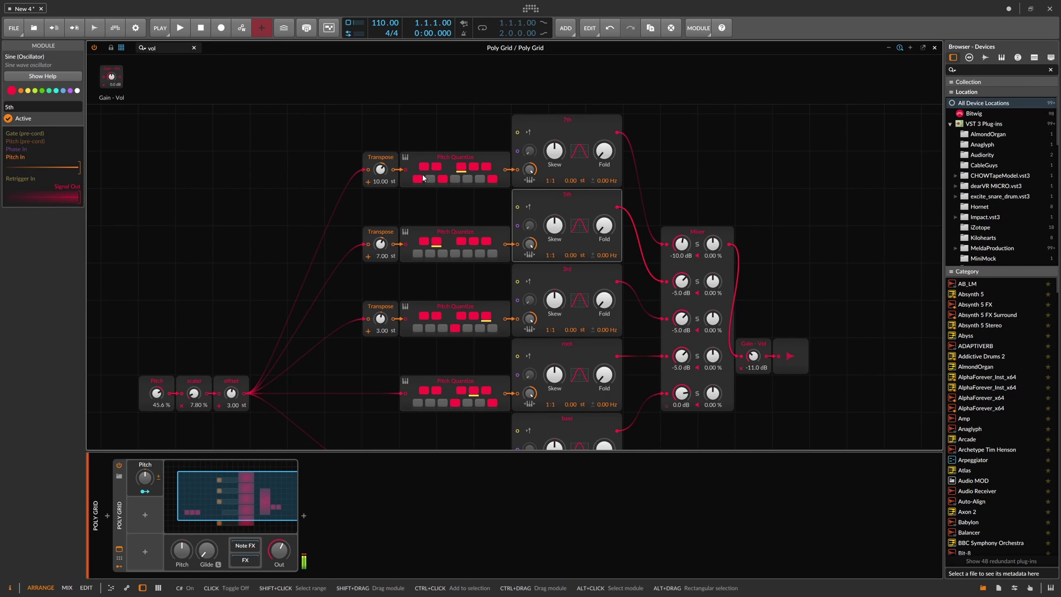
Reset the Pitch macro to 0.00 %, and in the 7th voice's Pitch Quantize disable C, E and B and enable F.
drag(157, 394, 159, 394)
double_click(159, 394)
click(417, 178)
click(442, 179)
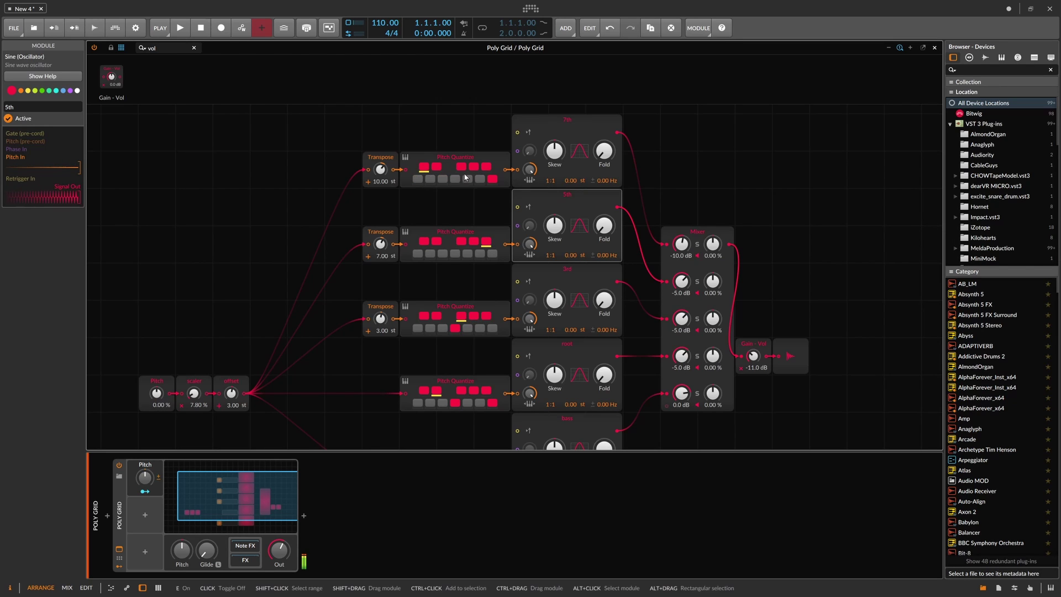
click(492, 180)
click(454, 179)
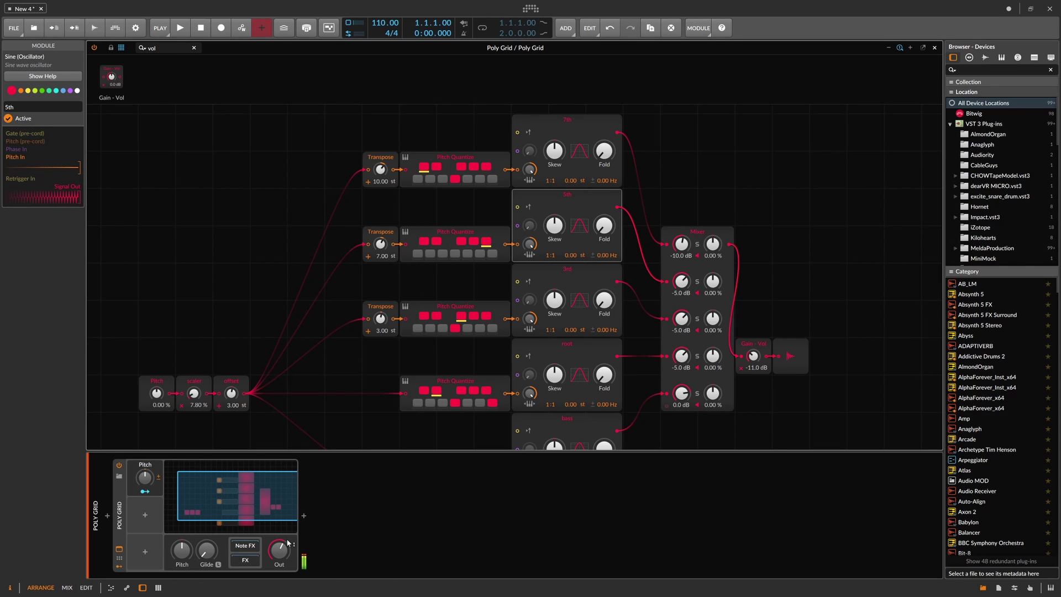
Turn the device's output level all the way down.
drag(286, 543, 285, 591)
drag(265, 253, 315, 234)
scroll(321, 231, down, 1)
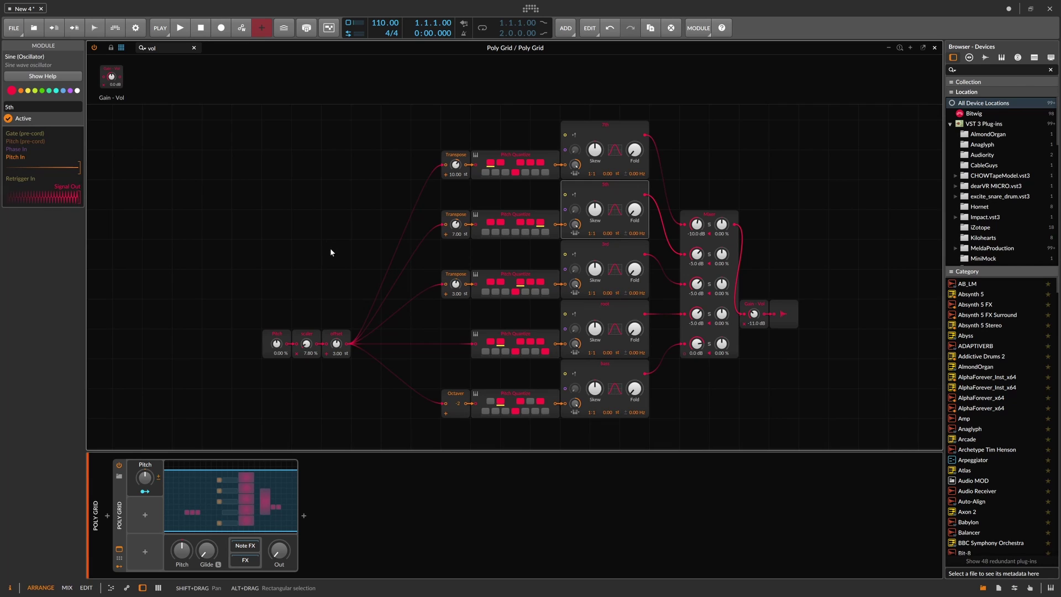
drag(330, 239, 295, 260)
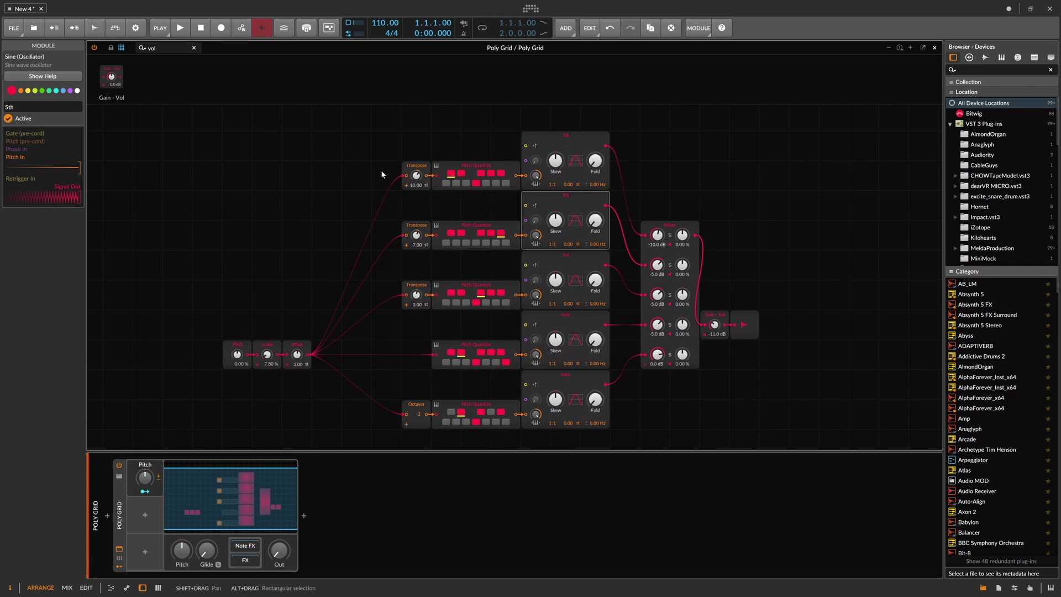
Insert Attenuate modules before the 7th voice's Transpose and the bass voice's Octaver, setting the bass voice's Attenuate to 50 %.
text(att)
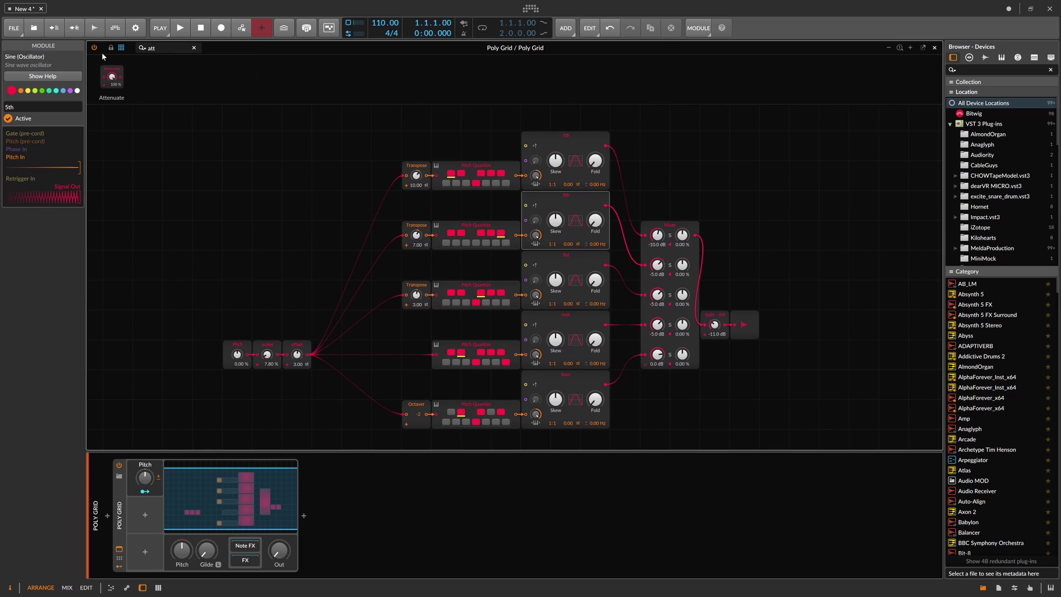
drag(112, 77, 405, 178)
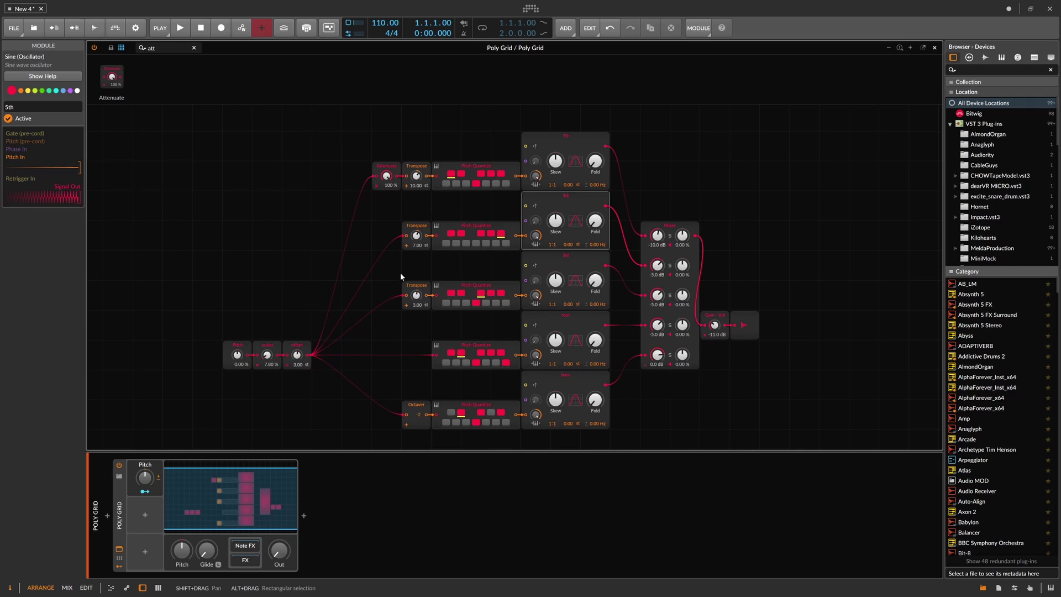
click(386, 177)
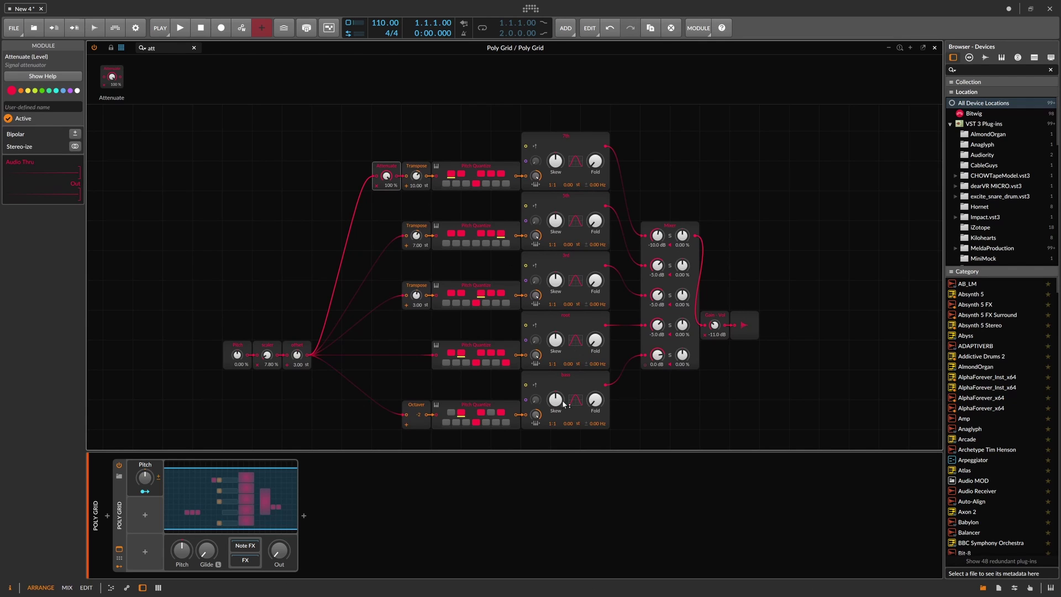
drag(114, 80, 401, 424)
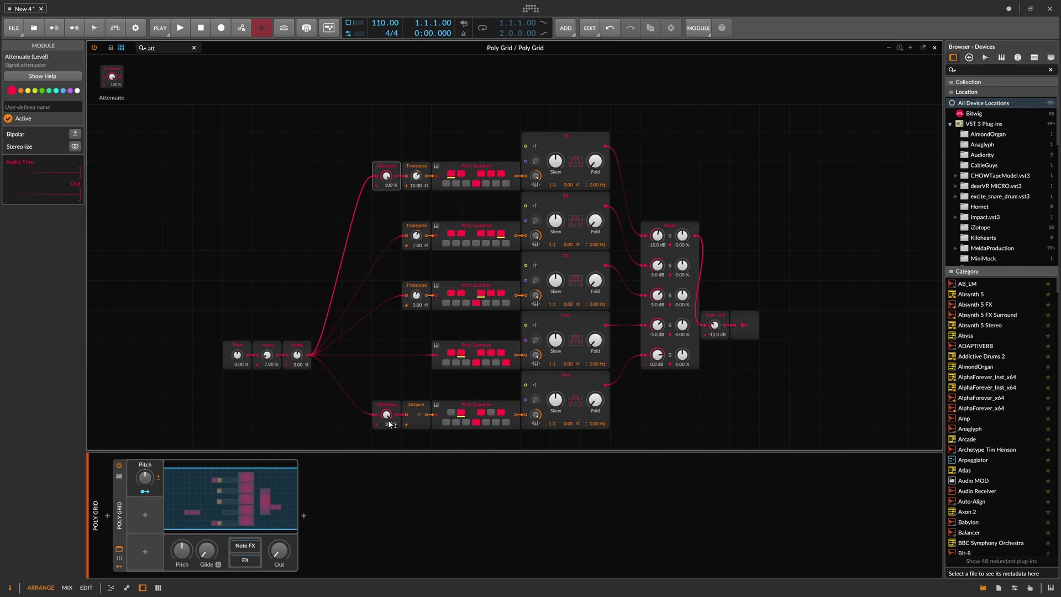
ctrl+click(388, 421)
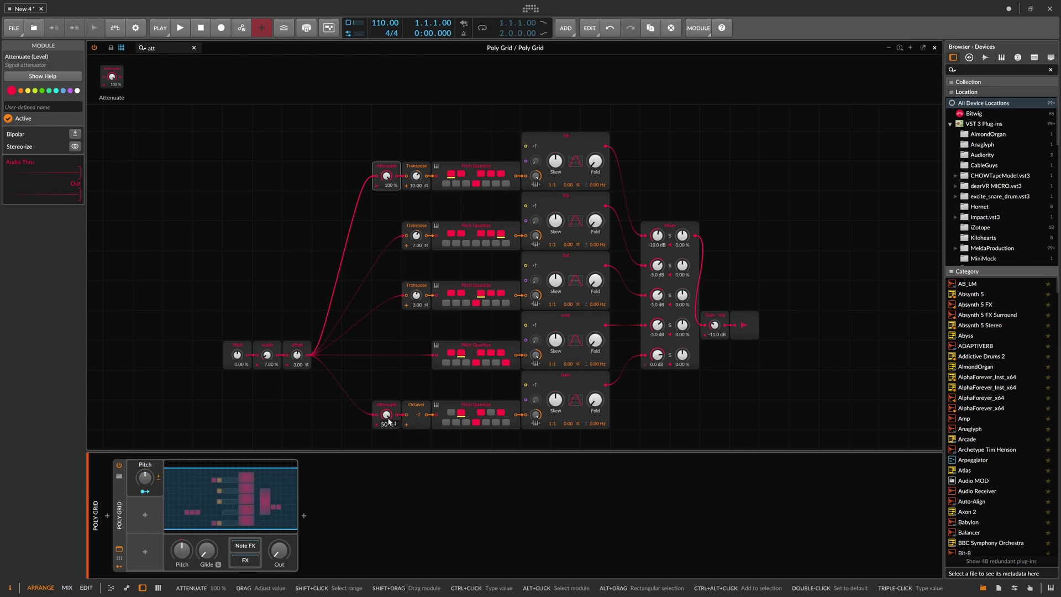
key(Return)
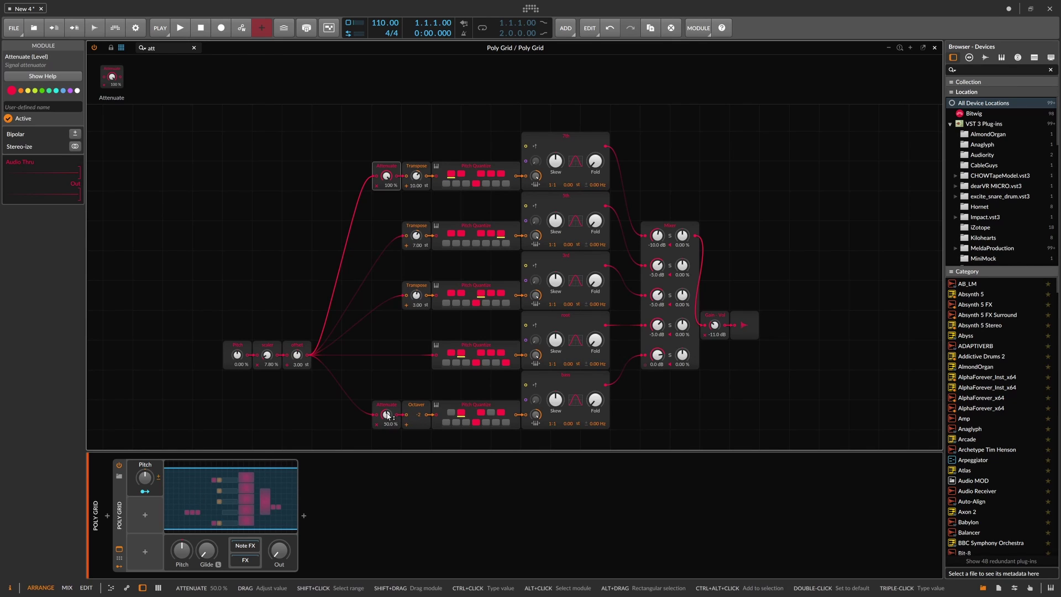
click(400, 420)
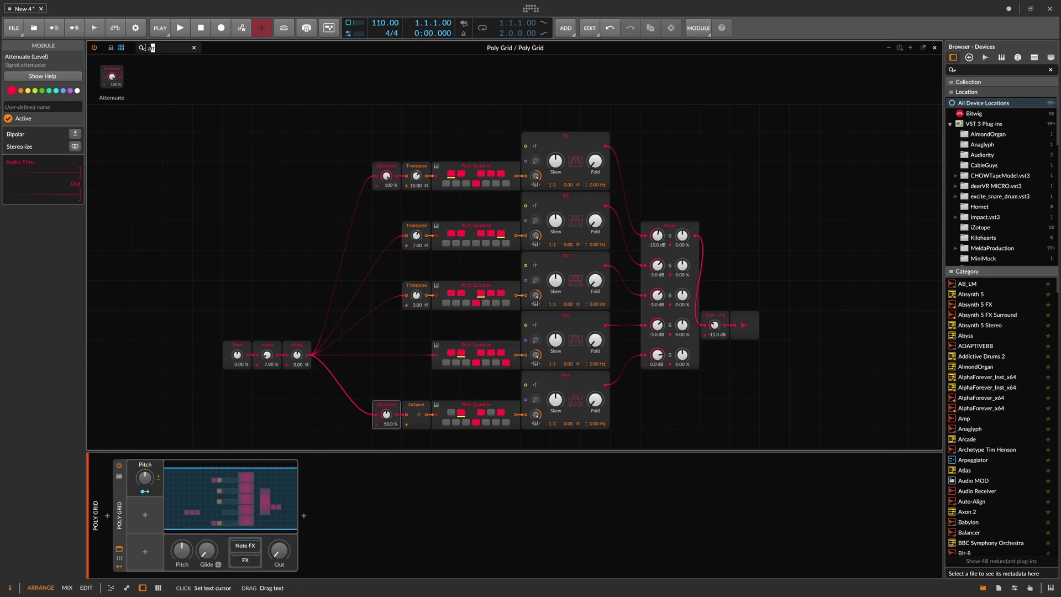
Replace the 7th voice's Attenuate with a Gain - Vol module and delete the spare unconnected Gain - Vol.
key(BackSpace)
key(BackSpace)
key(BackSpace)
text(vol)
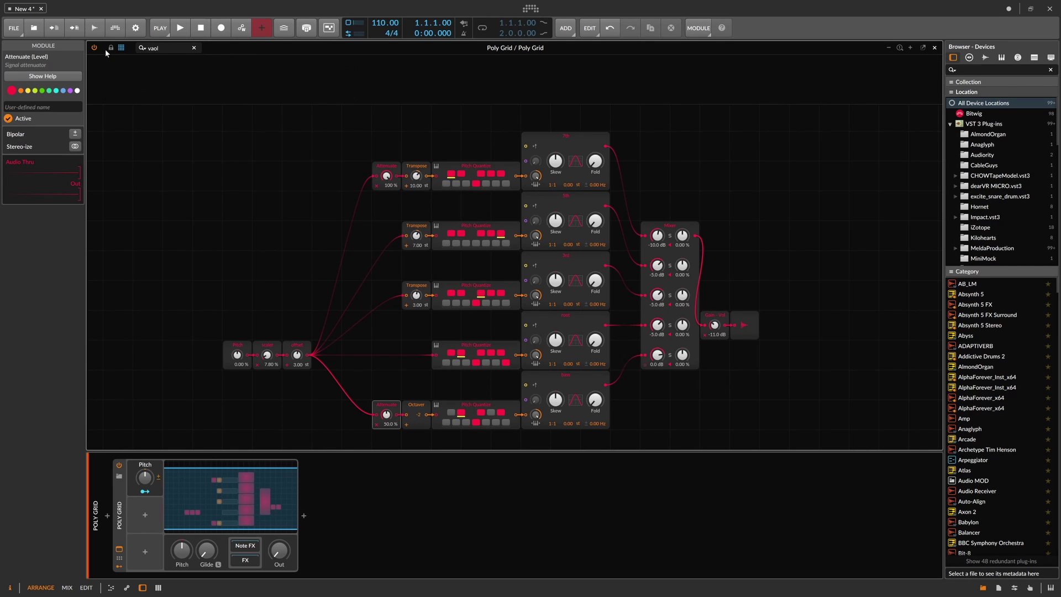
drag(111, 77, 319, 168)
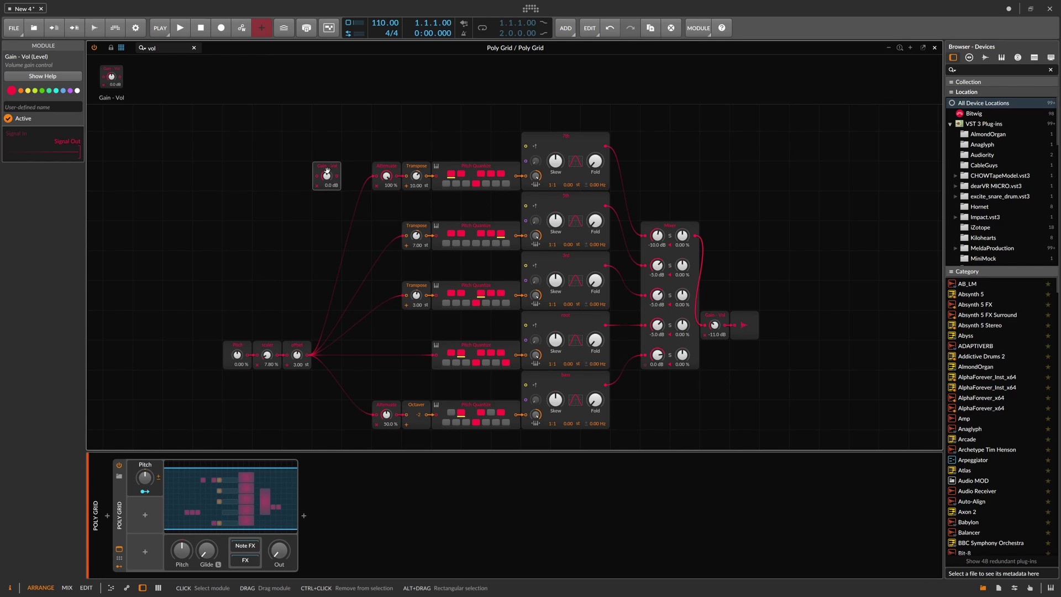
scroll(320, 168, up, 5)
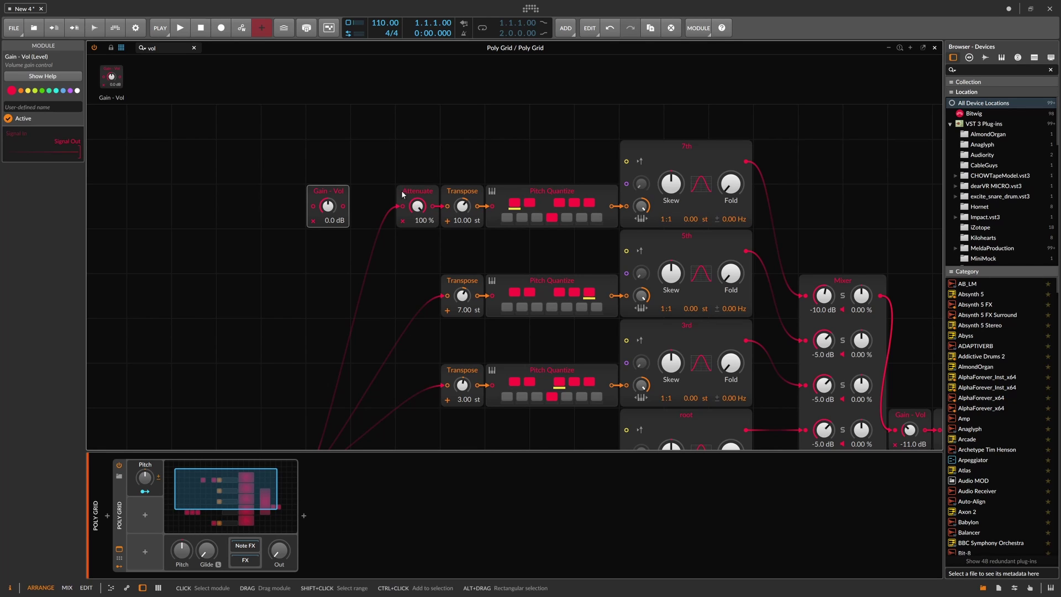
drag(113, 78, 417, 199)
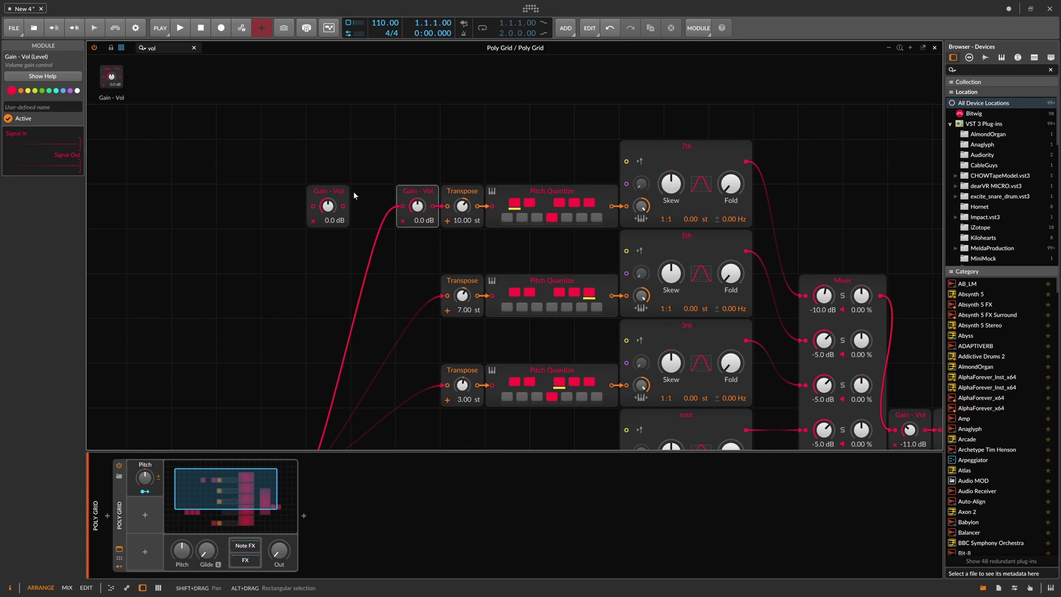
click(337, 191)
key(Delete)
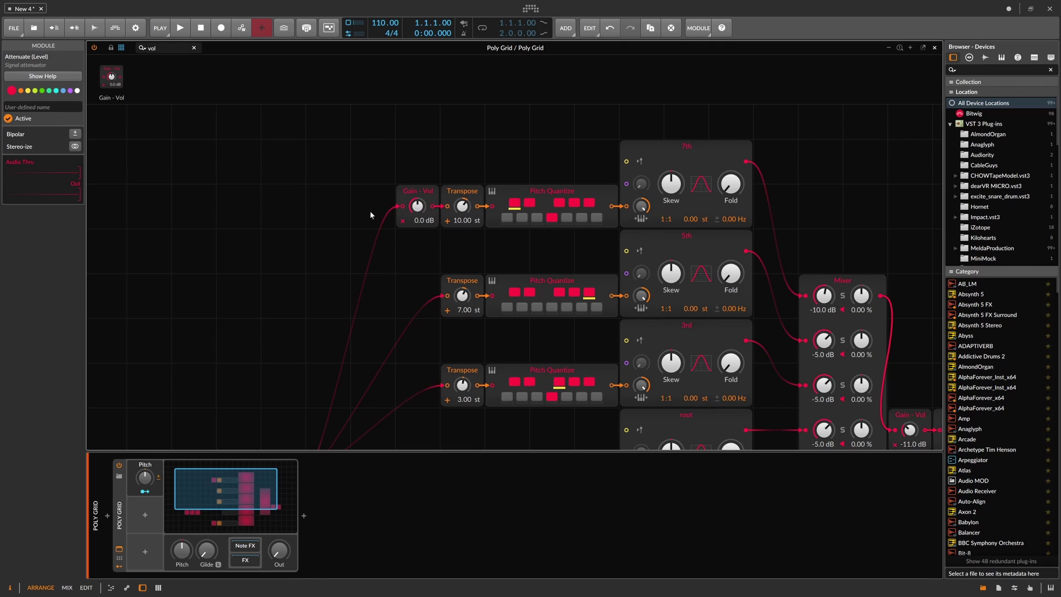
Add two Oscilloscopes above the voices and wire the offset output to one and the 7th voice's Gain - Vol output to the other.
scroll(370, 212, down, 1)
drag(371, 212, 417, 221)
click(162, 50)
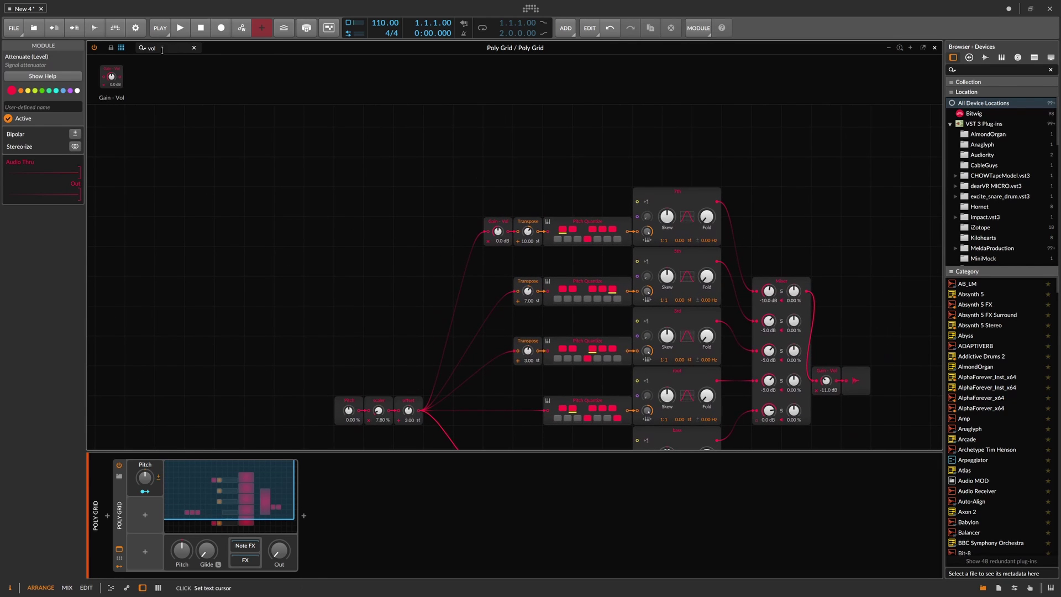
text(osc)
drag(114, 77, 503, 189)
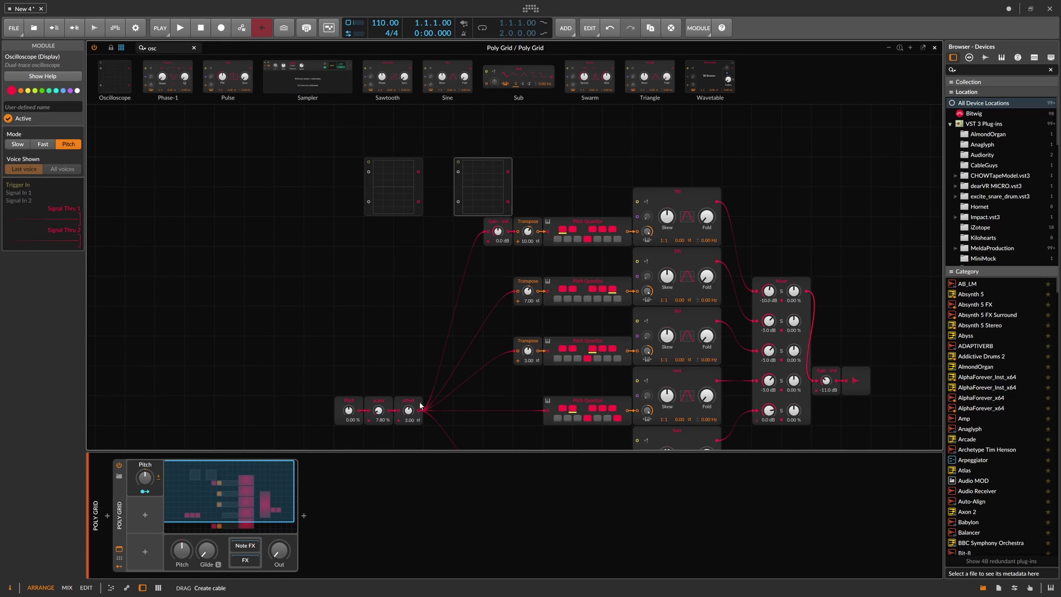
drag(420, 408, 369, 201)
mouse_move(509, 231)
mouse_down()
mouse_move(524, 209)
mouse_move(459, 201)
mouse_up()
Compare both Oscilloscopes while sweeping the Pitch module, leaving it at -85.6 %, and set the 7th voice's Gain - Vol to +3.1 dB.
drag(498, 231, 498, 196)
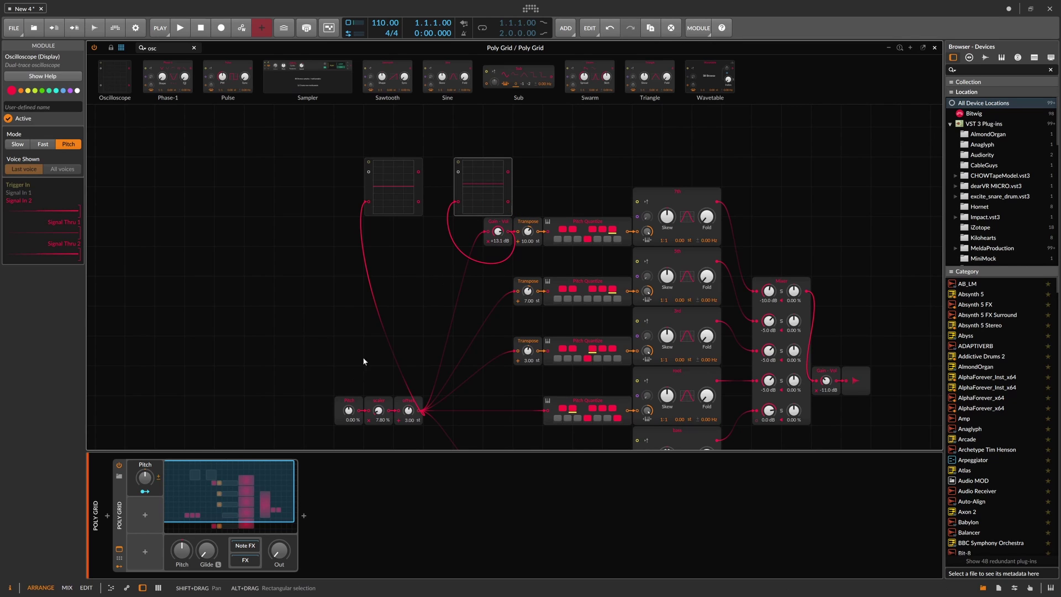
scroll(440, 208, up, 1)
scroll(441, 208, up, 1)
scroll(432, 224, down, 1)
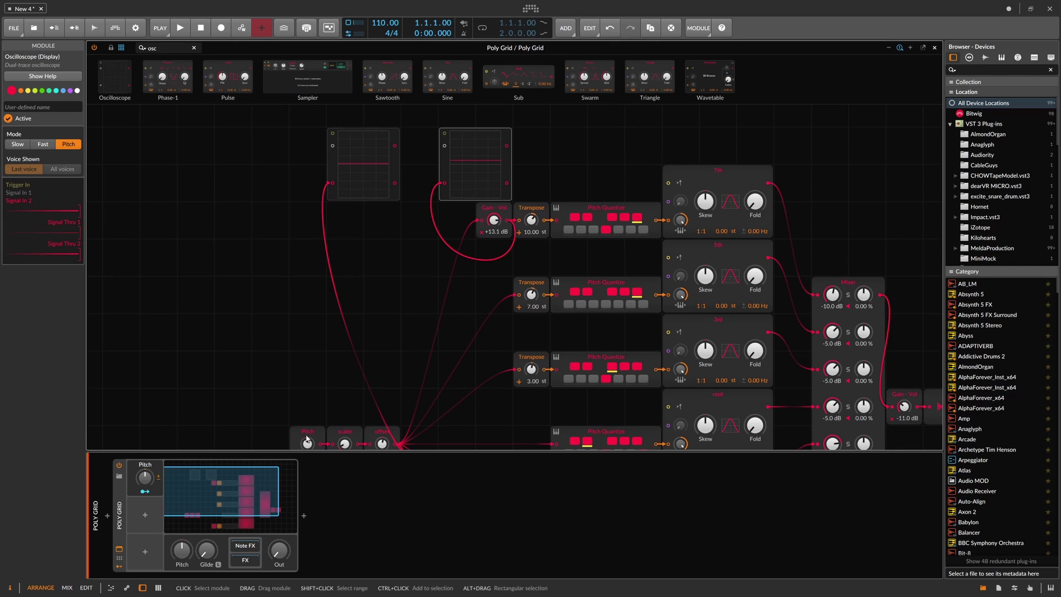
drag(145, 477, 144, 477)
drag(307, 443, 307, 379)
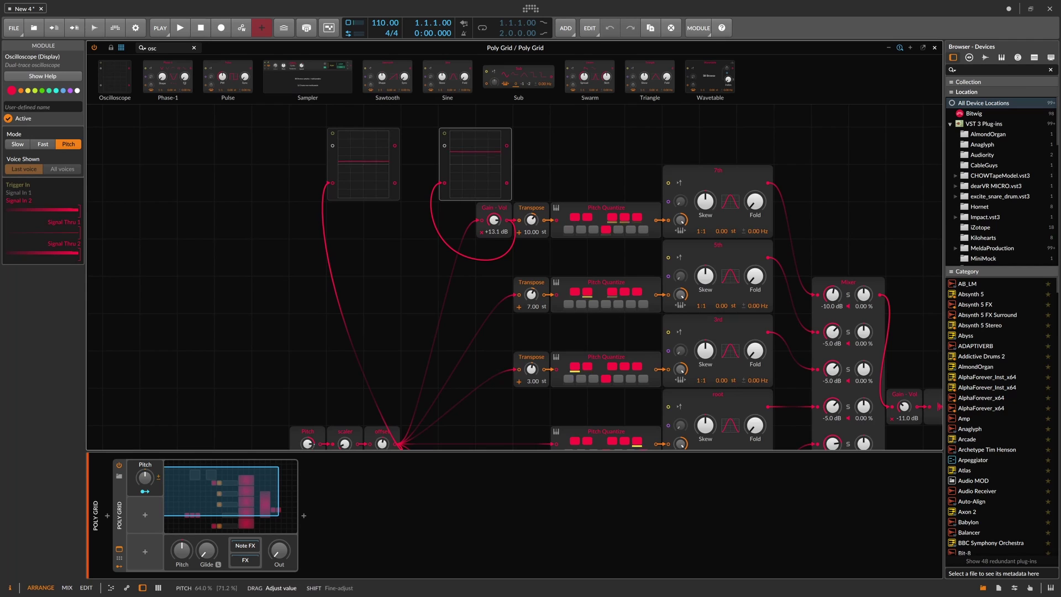
drag(494, 220, 494, 245)
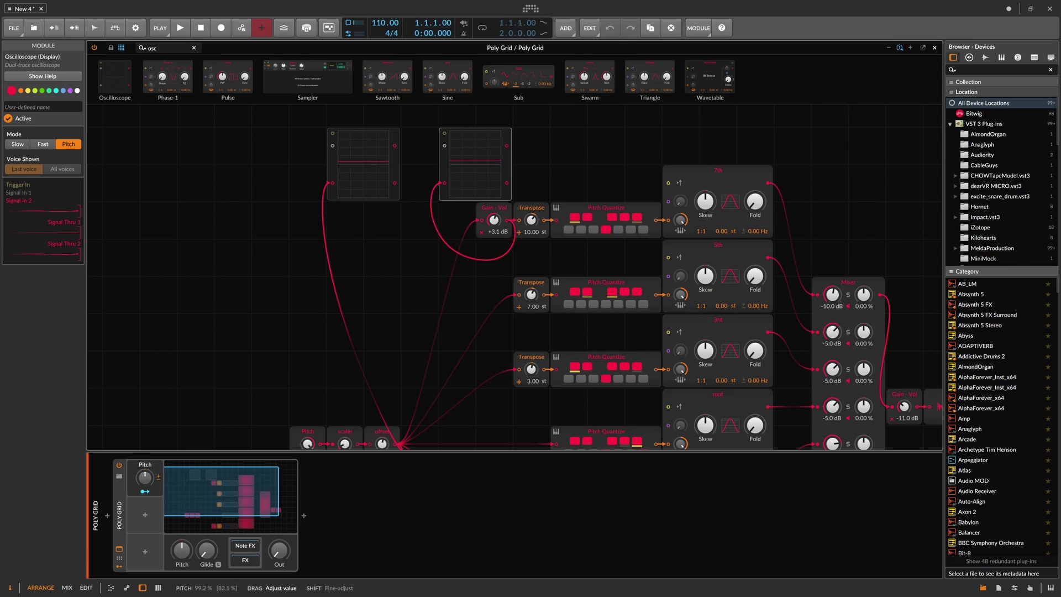
Delete both Oscilloscopes from the patch.
click(493, 209)
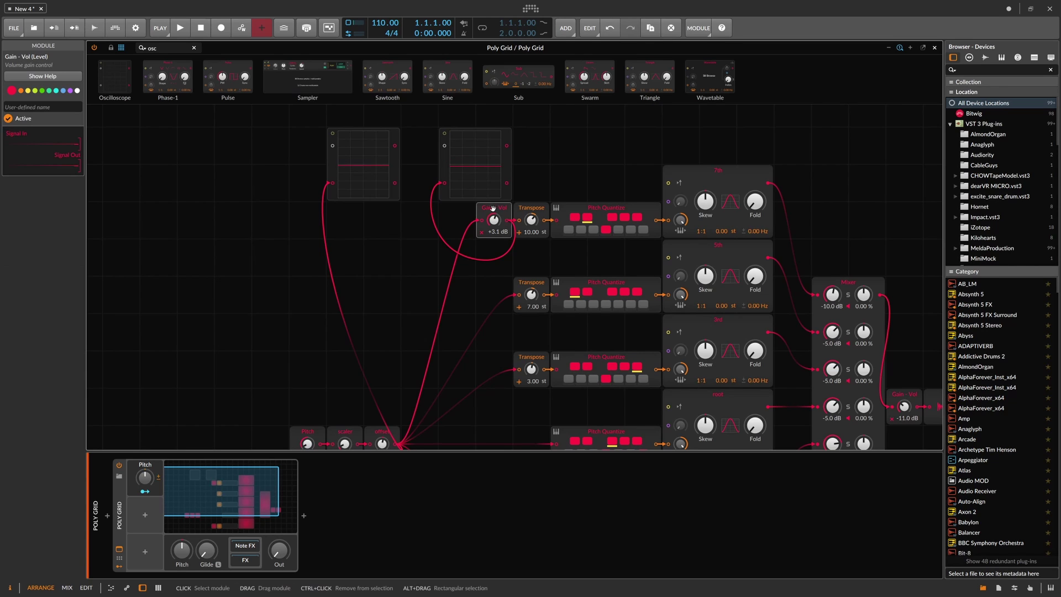
click(527, 182)
drag(472, 162, 322, 160)
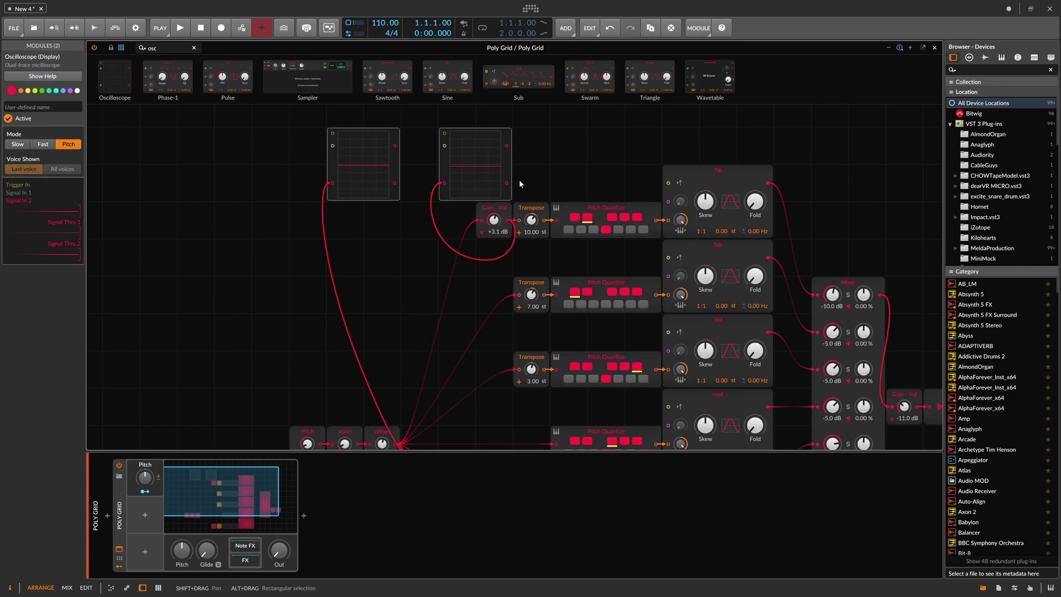
key(Delete)
Raise the device's output level and sweep the Pitch macro to audition the chord voices.
scroll(478, 249, down, 2)
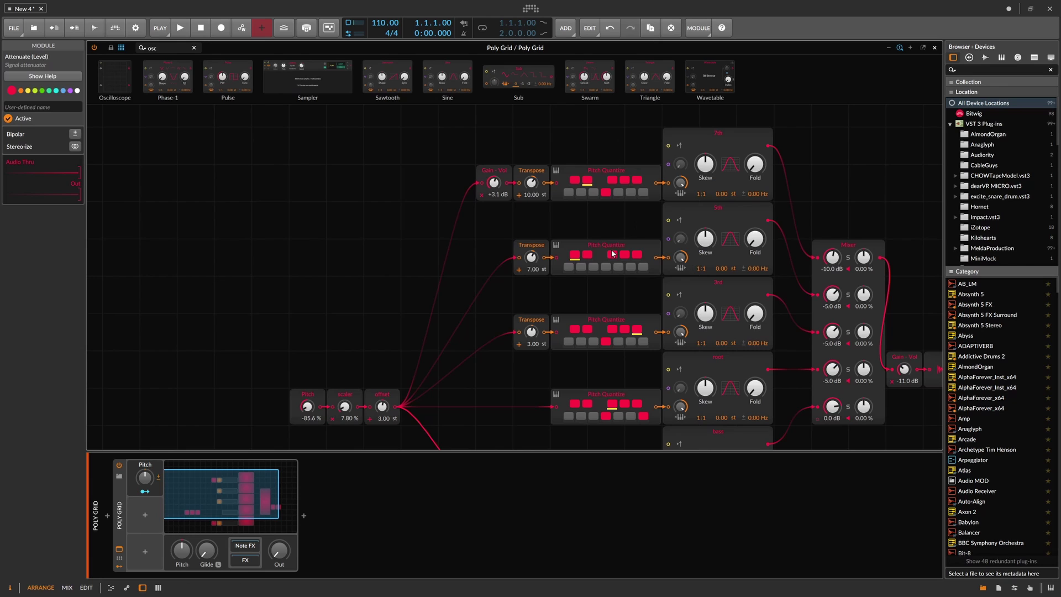
drag(480, 235, 450, 237)
scroll(409, 229, down, 2)
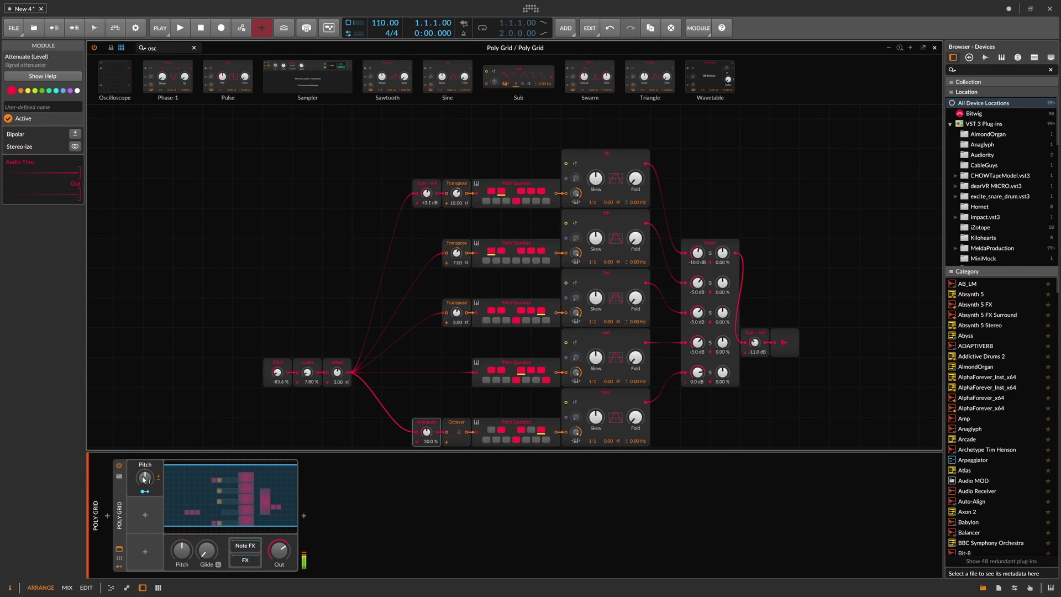
drag(145, 477, 145, 460)
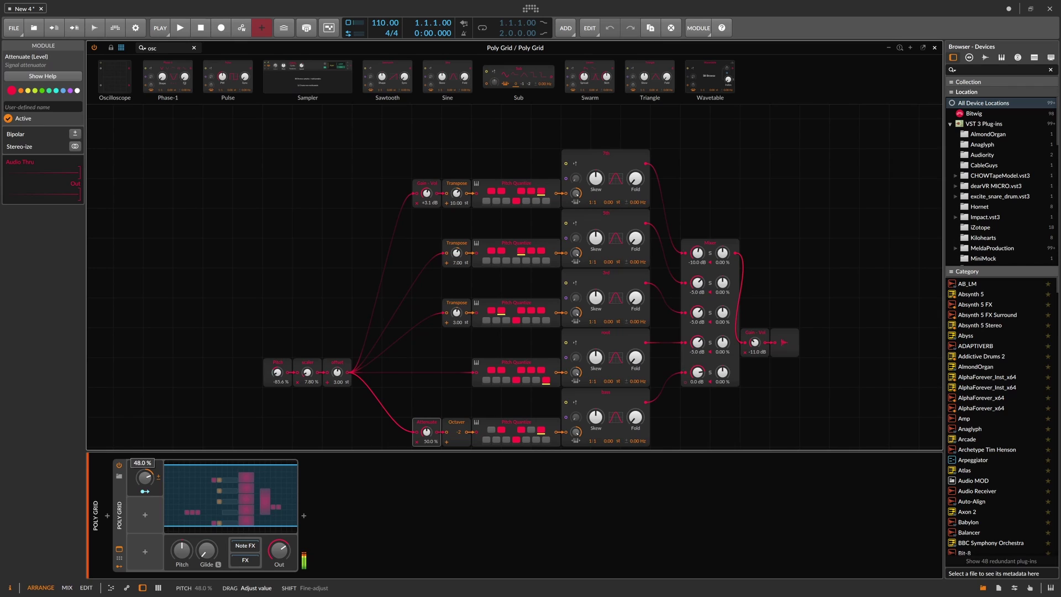
mouse_move(145, 478)
mouse_down()
mouse_move(144, 489)
mouse_move(145, 480)
mouse_up()
drag(145, 480, 145, 480)
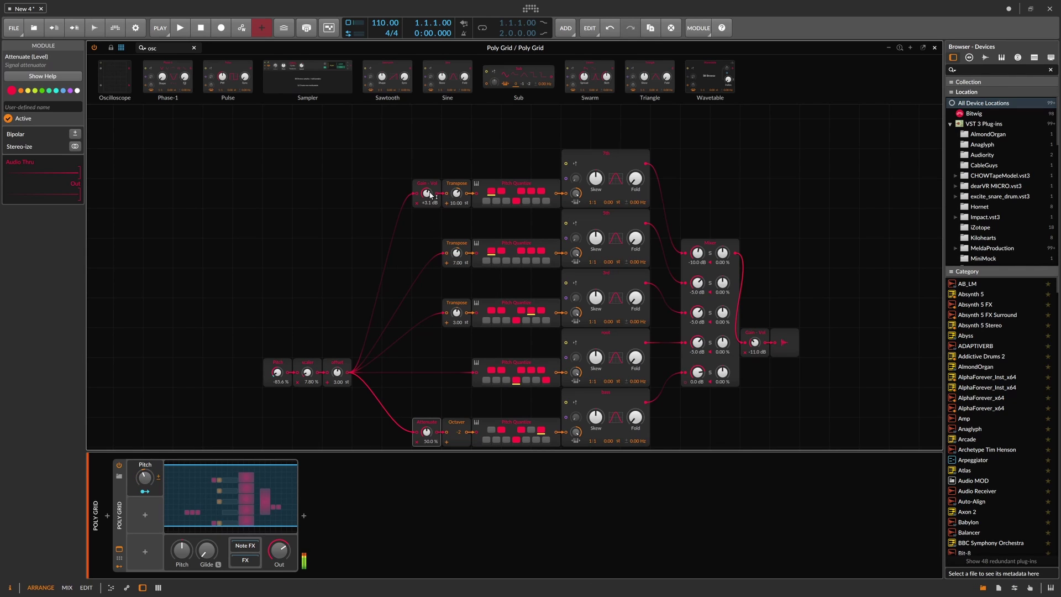
Set the 7th voice's Gain - Vol to +4.8 dB and the scaler module to 10 %.
drag(424, 196, 425, 191)
scroll(265, 375, down, 1)
drag(307, 343, 307, 339)
ctrl+click(307, 343)
text(10)
key(Return)
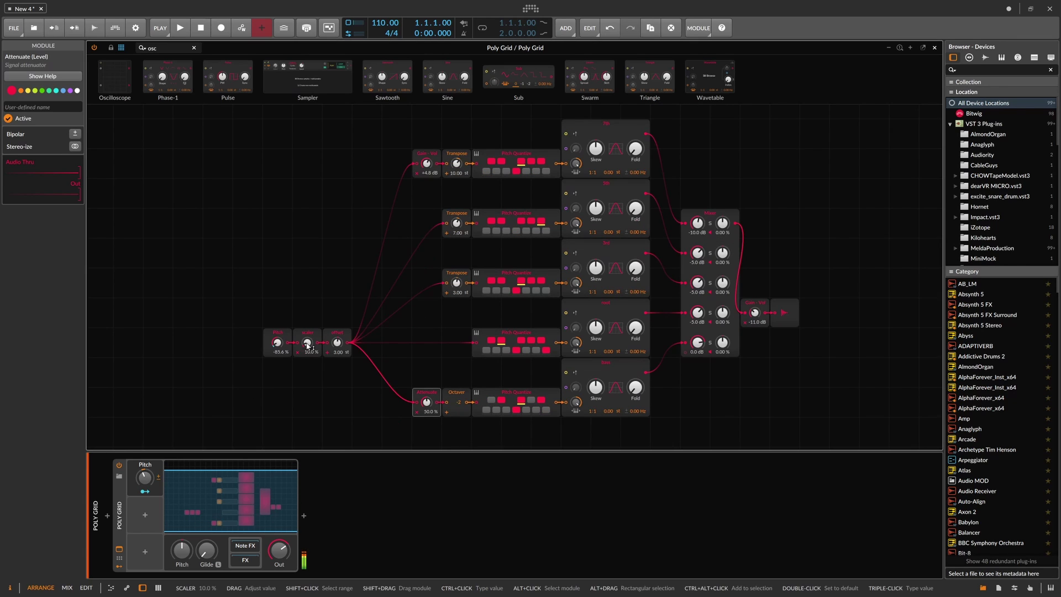
Sweep the Pitch macro up to about 42 % to audition the chords and turn the device's output level all the way down.
drag(145, 477, 145, 472)
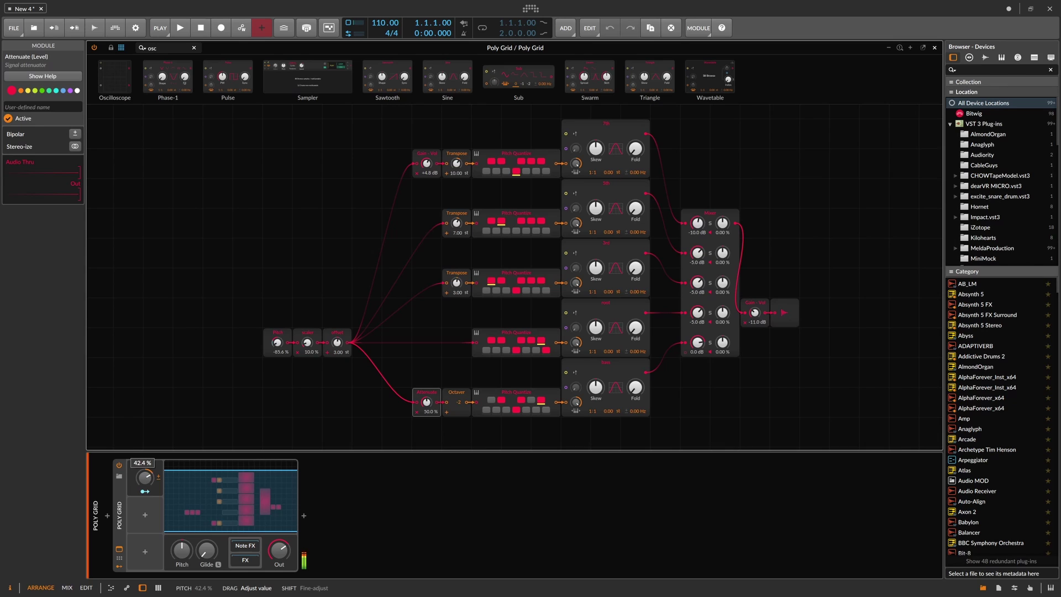
drag(145, 472, 144, 471)
drag(279, 549, 279, 594)
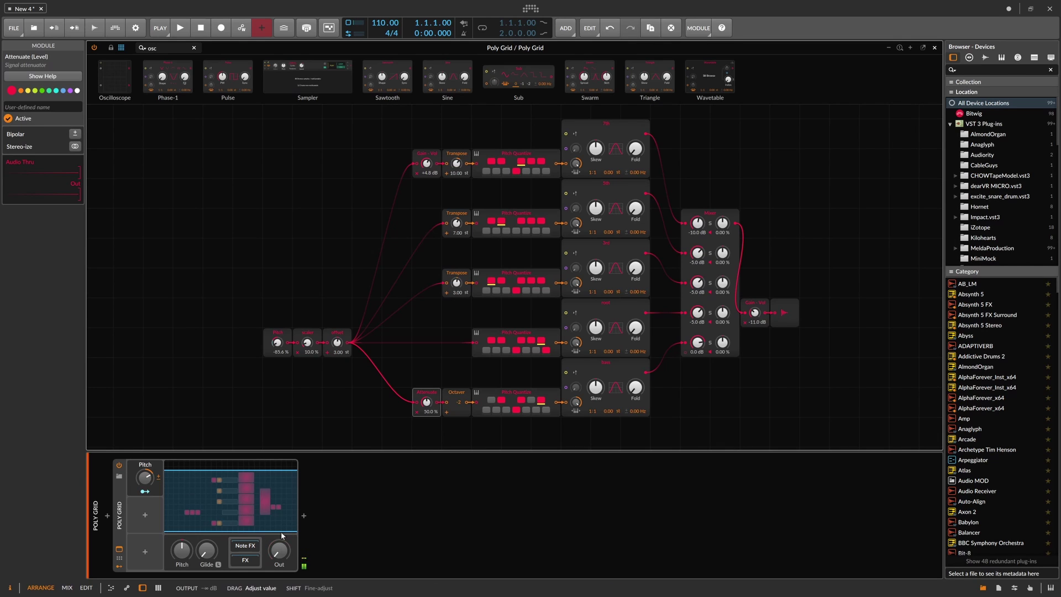
Move the five Sine oscillators, Mixer, final Gain - Vol and output module together to open a gap after the Pitch Quantize modules.
scroll(520, 263, up, 1)
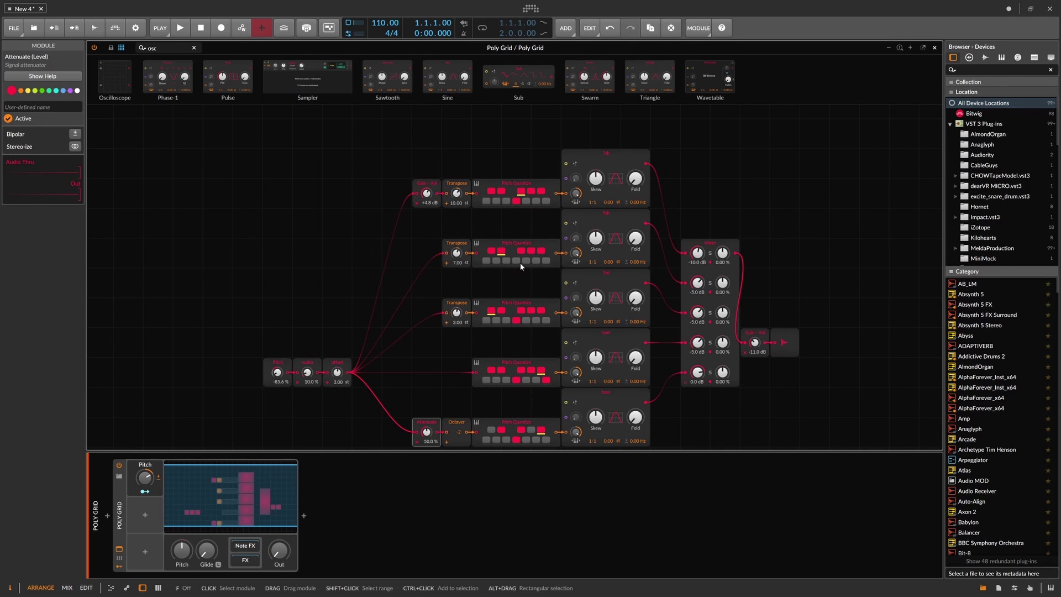
drag(749, 215, 594, 208)
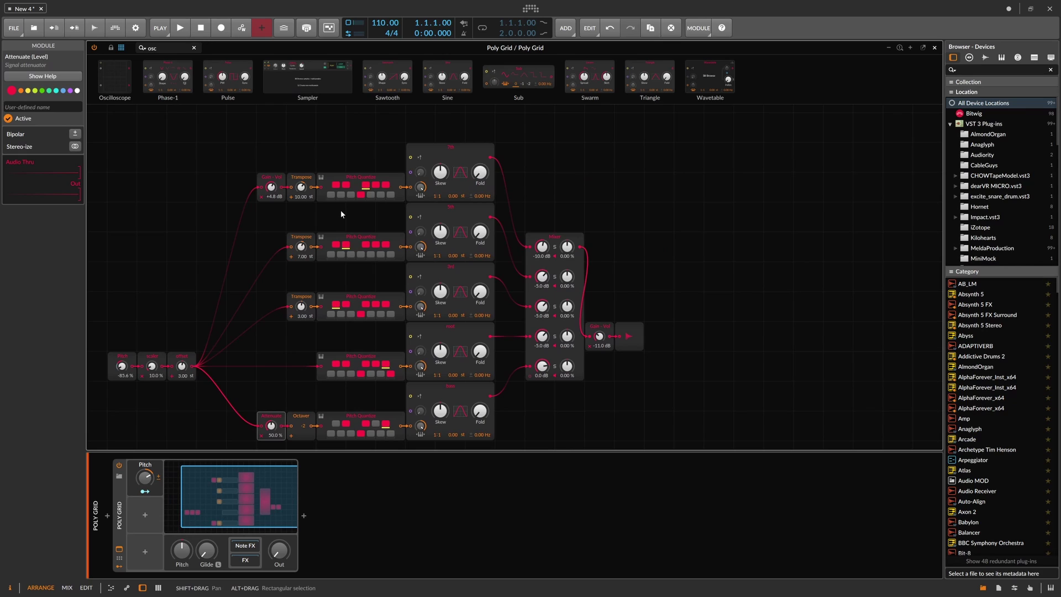
click(362, 181)
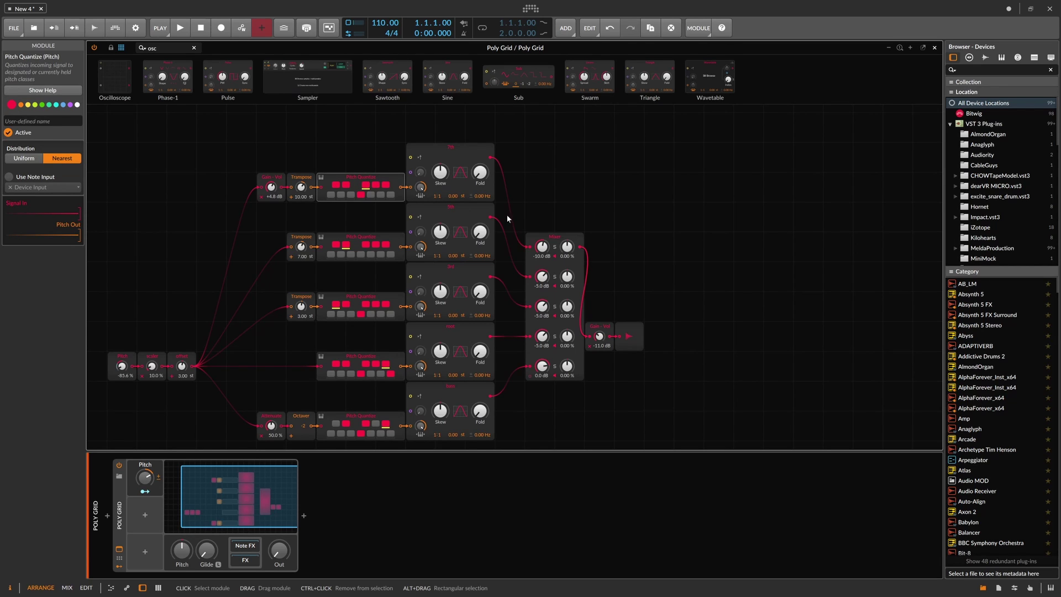
drag(686, 382, 544, 184)
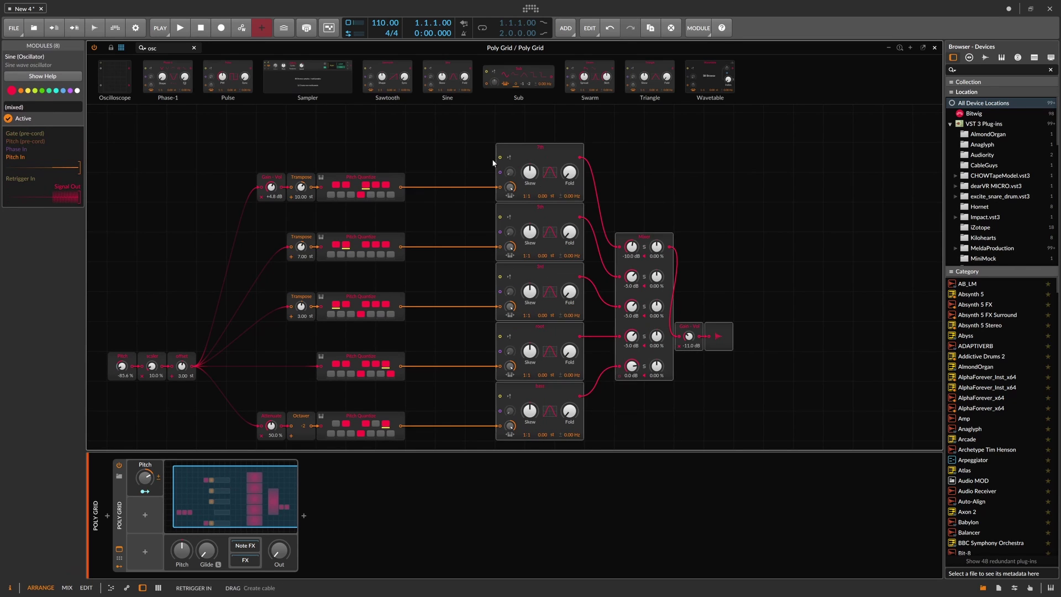
Insert a Sample / Hold module between the 7th voice's Pitch Quantize and its Sine oscillator.
click(420, 158)
text(sam)
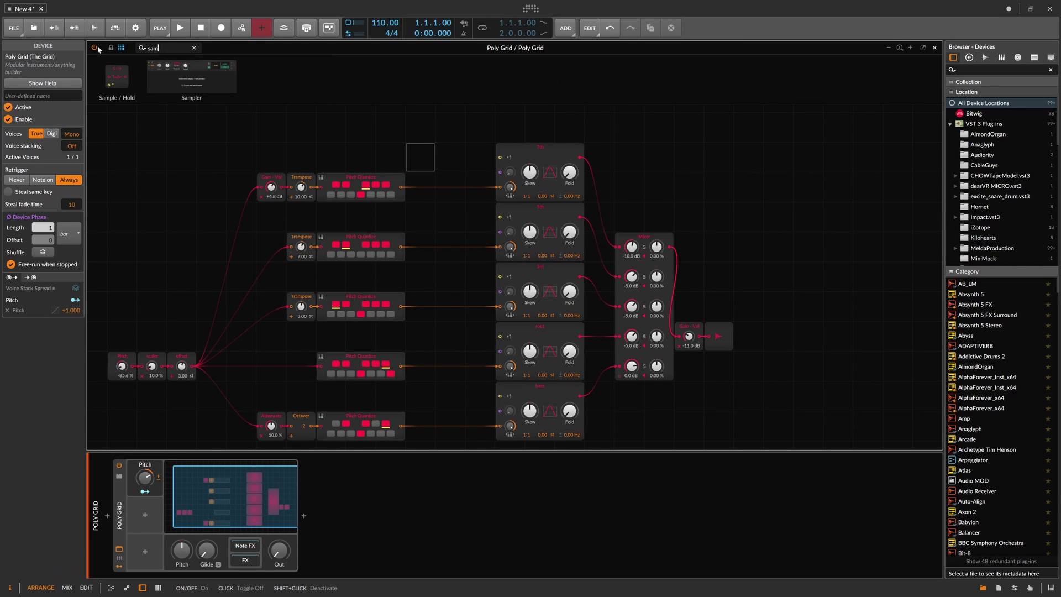
drag(117, 77, 459, 164)
scroll(464, 165, up, 1)
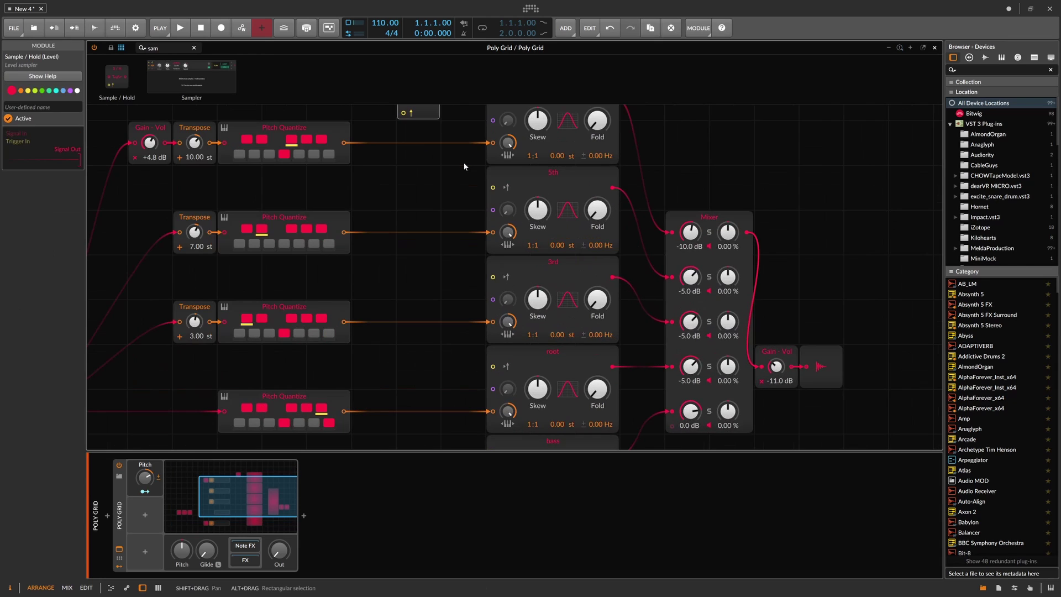
click(380, 133)
drag(376, 128, 421, 219)
click(464, 173)
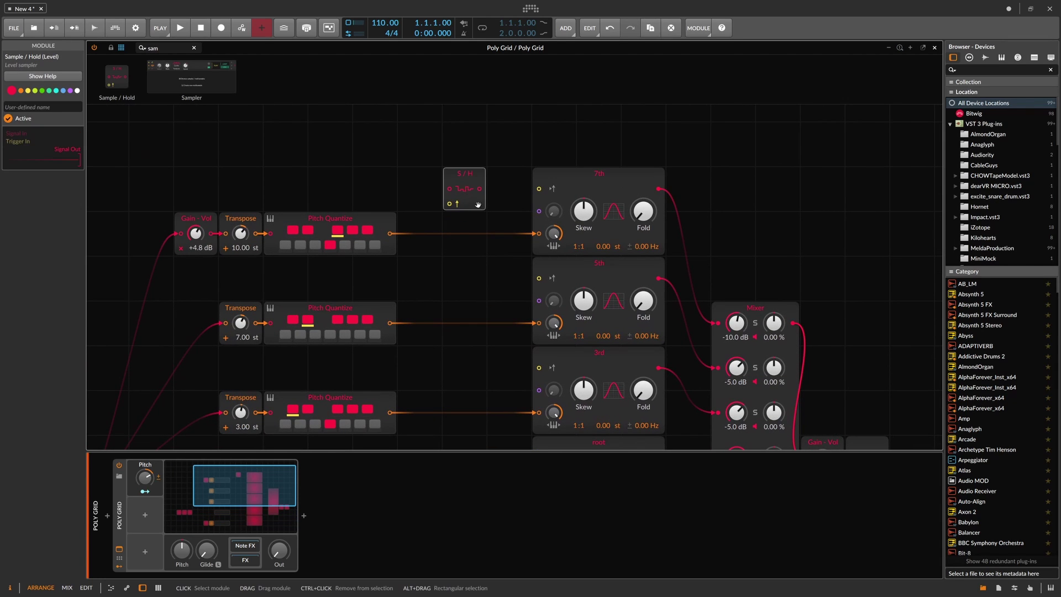
drag(466, 181, 512, 227)
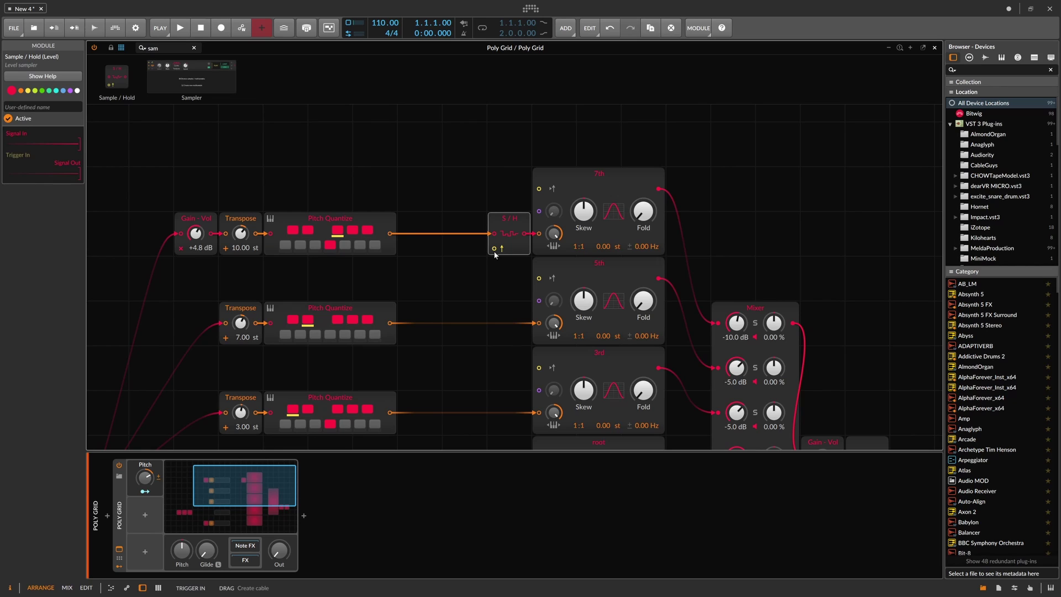
Add a Triggers module above the 7th voice's Sample / Hold and connect its output to that module's trigger input.
drag(161, 48, 120, 46)
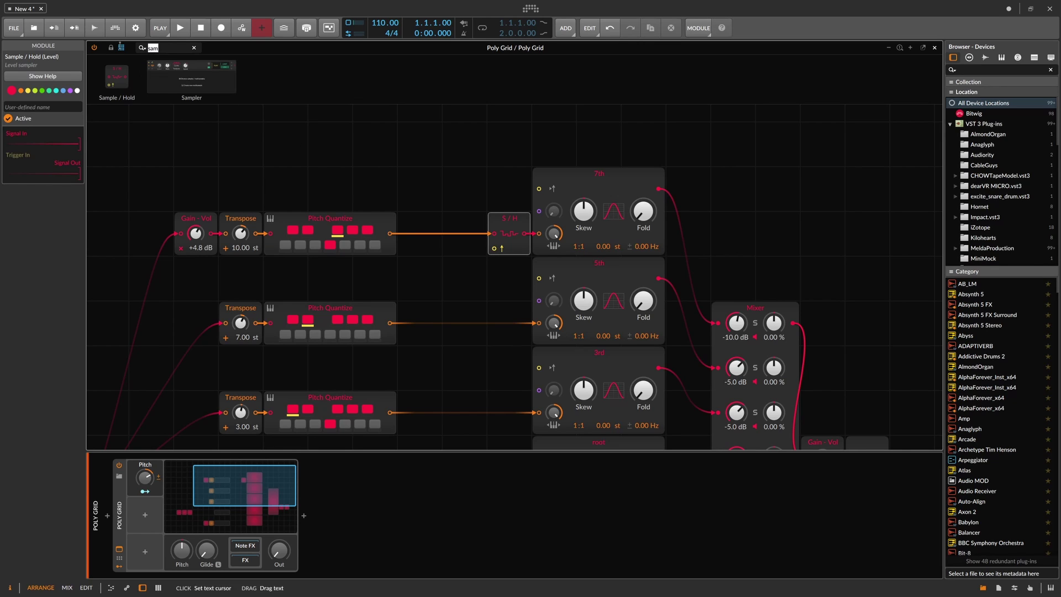
text(tr)
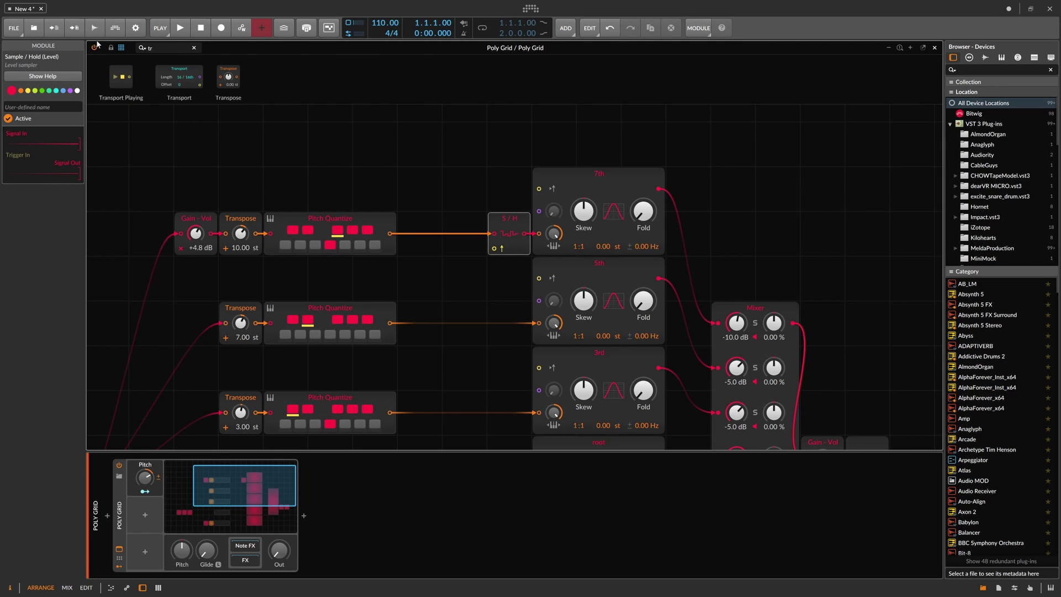
drag(359, 77, 492, 194)
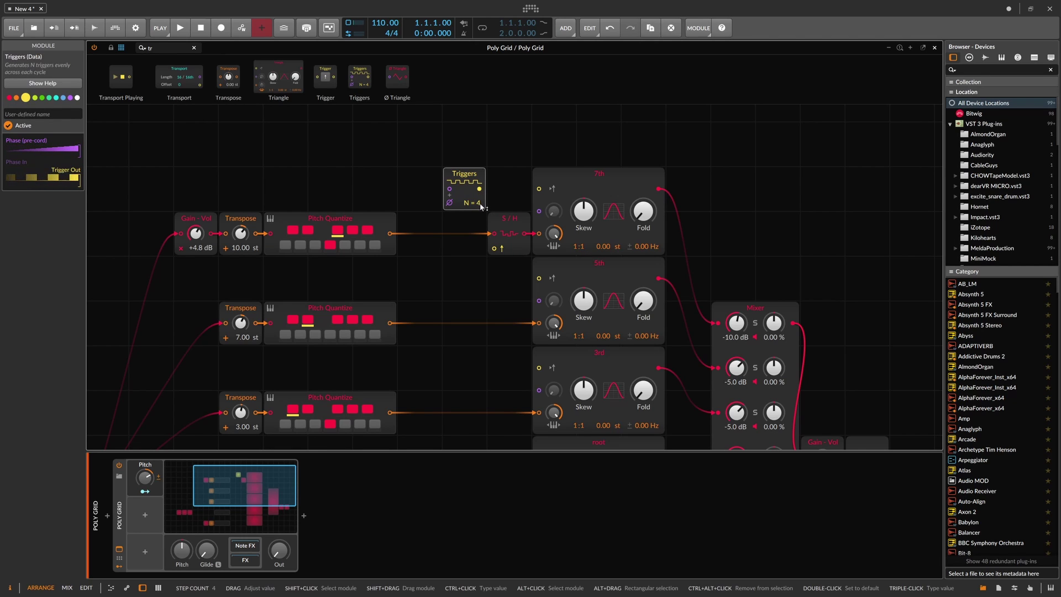
drag(479, 189, 494, 248)
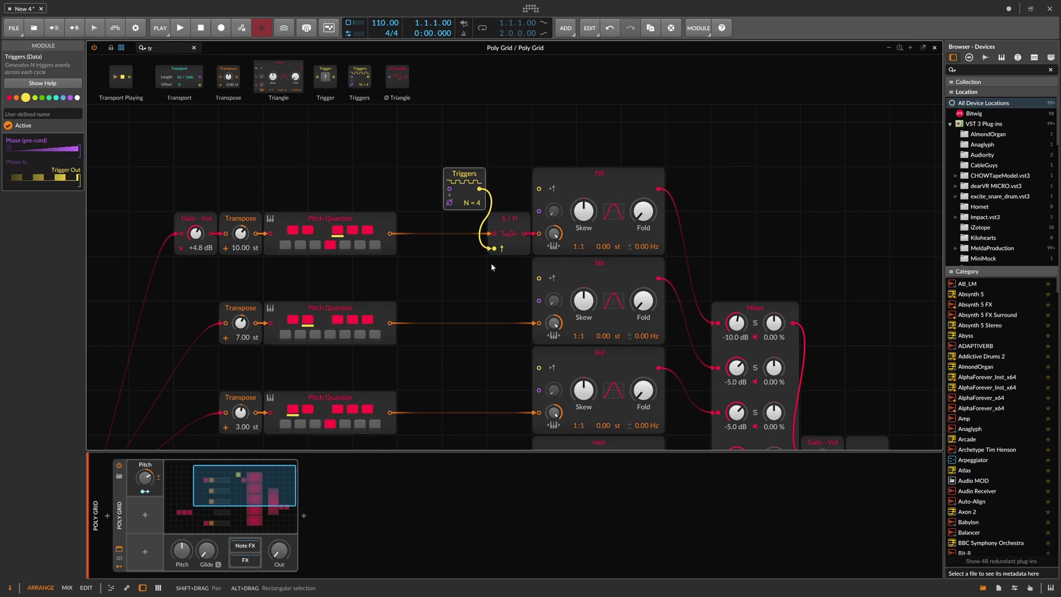
click(511, 229)
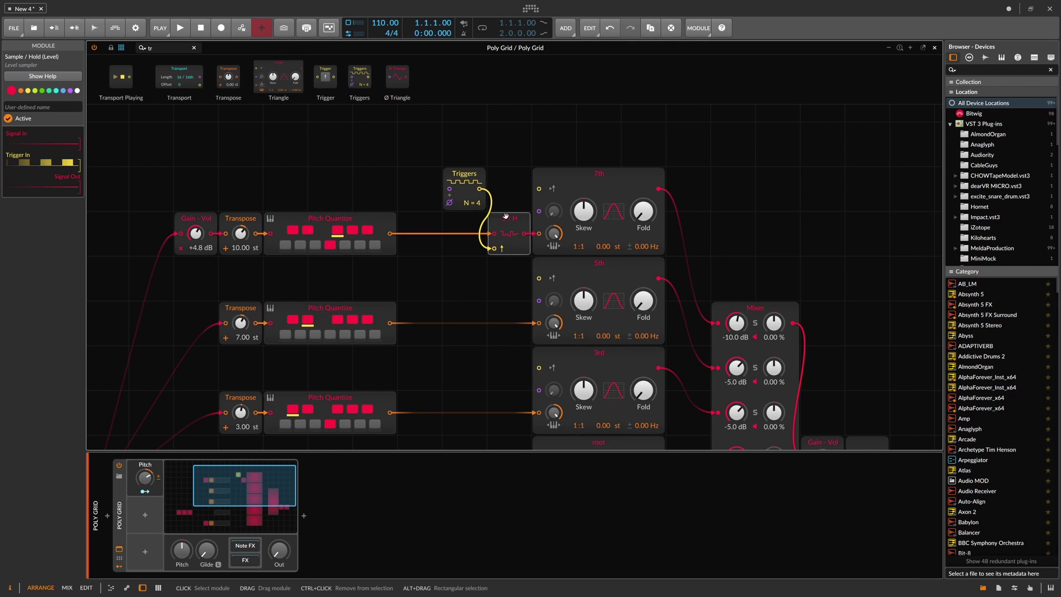
Set the project tempo to 85 BPM.
scroll(497, 221, down, 4)
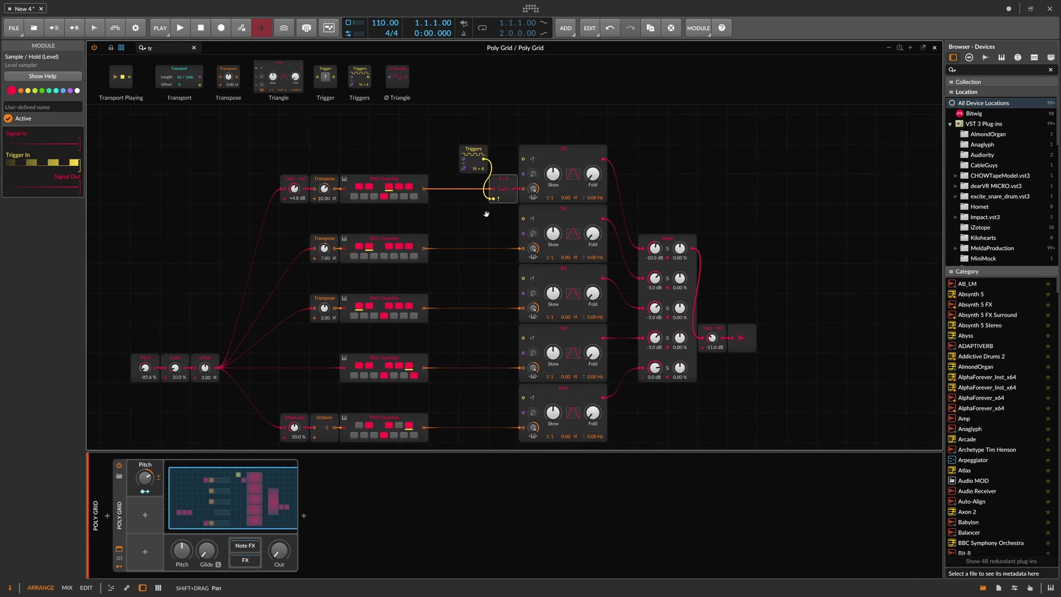
scroll(485, 210, up, 2)
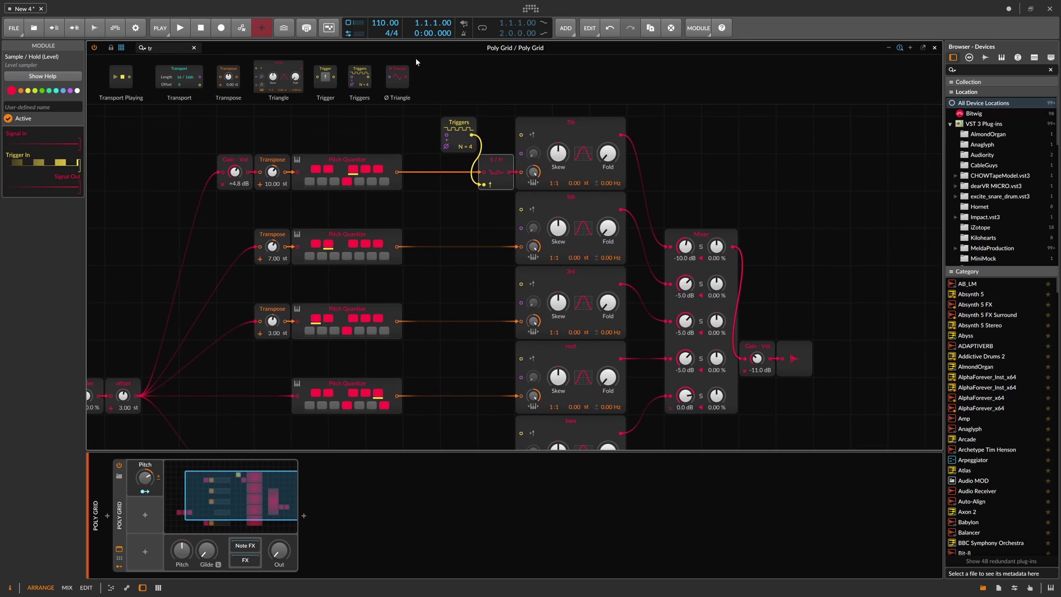
double_click(387, 25)
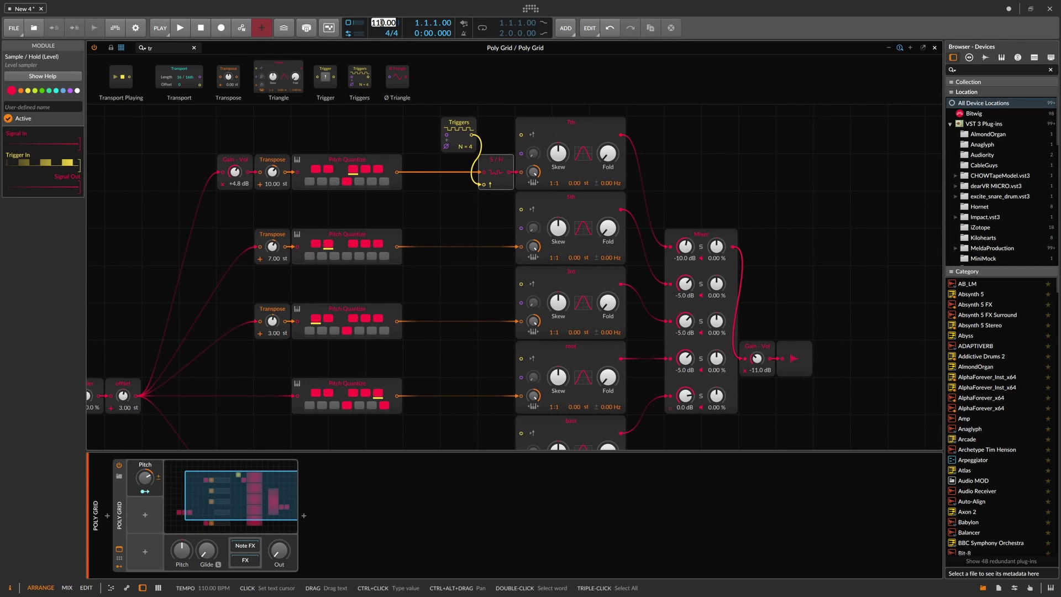
text(85 BPM)
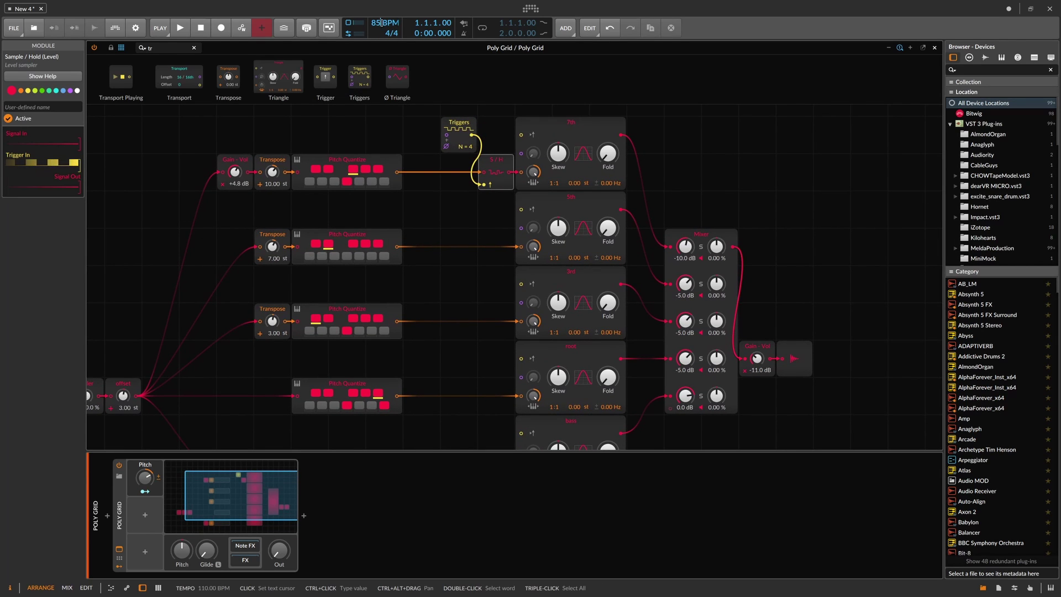
key(Return)
click(476, 202)
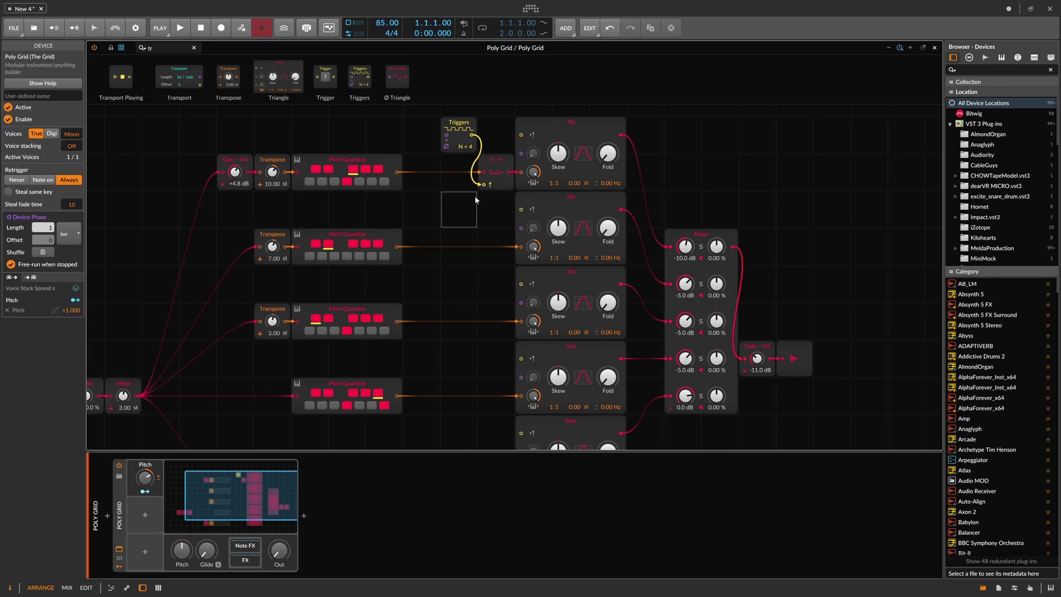
Insert a Sample / Hold module between Pitch Quantize and the Sine oscillator in the 5th, 3rd, root and bass voices.
click(498, 169)
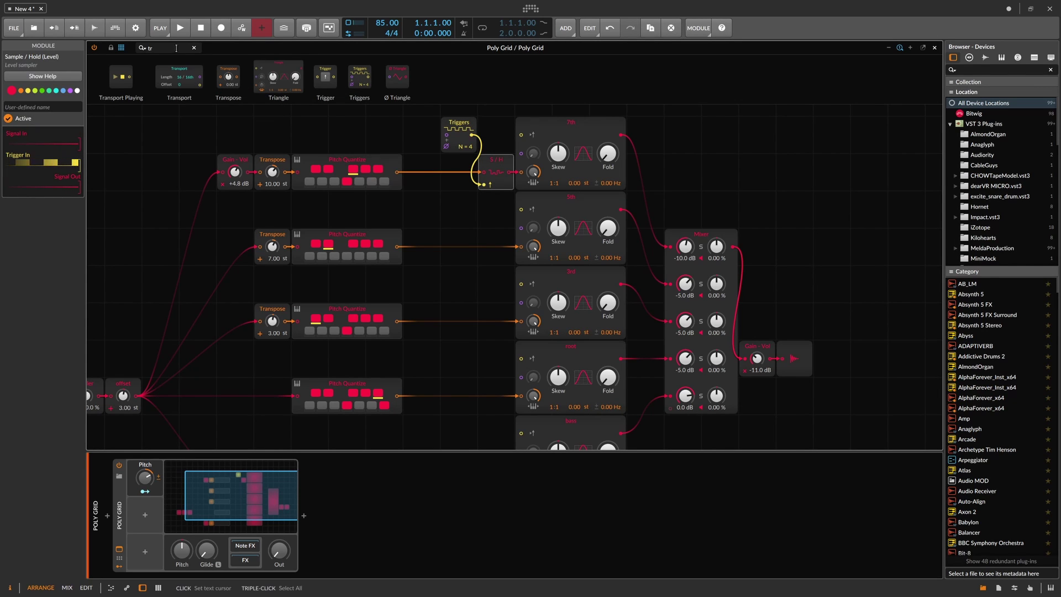
drag(176, 49, 516, 228)
text(sam)
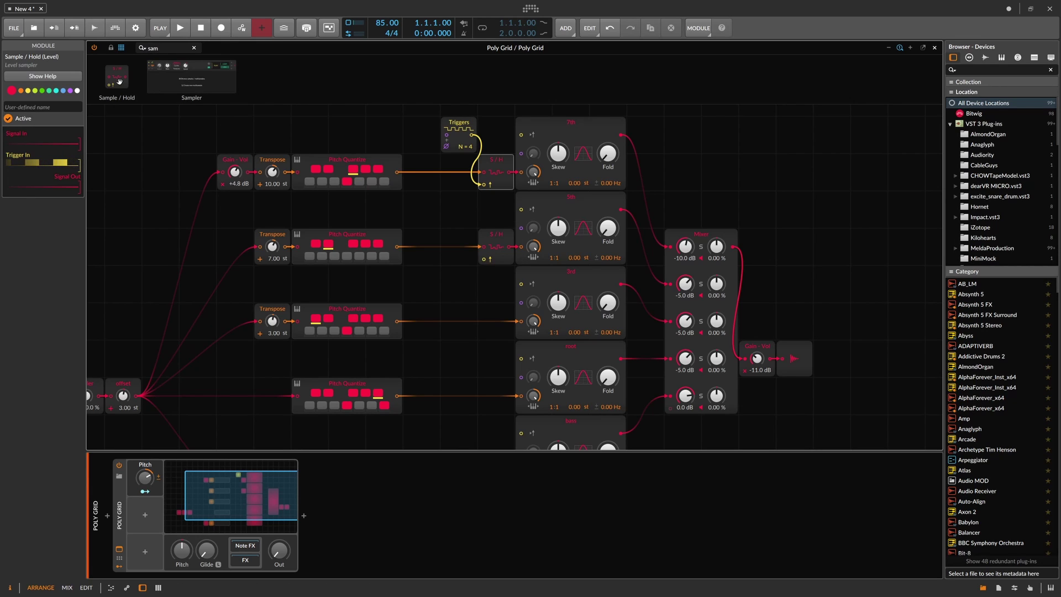
drag(120, 81, 488, 321)
drag(119, 80, 517, 396)
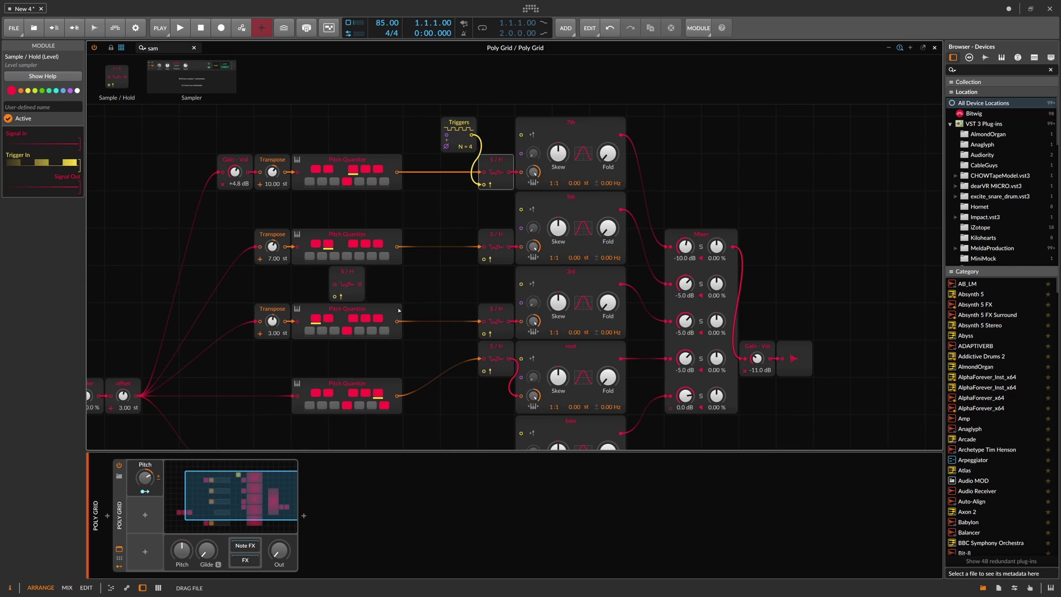
scroll(477, 448, down, 1)
drag(476, 449, 520, 394)
scroll(476, 291, up, 2)
Connect the Triggers output to the 5th, root and bass voices' Sample / Hold trigger inputs and shift the Triggers module away from the cables.
drag(472, 132, 497, 388)
scroll(495, 381, down, 1)
scroll(483, 221, up, 1)
drag(472, 132, 484, 439)
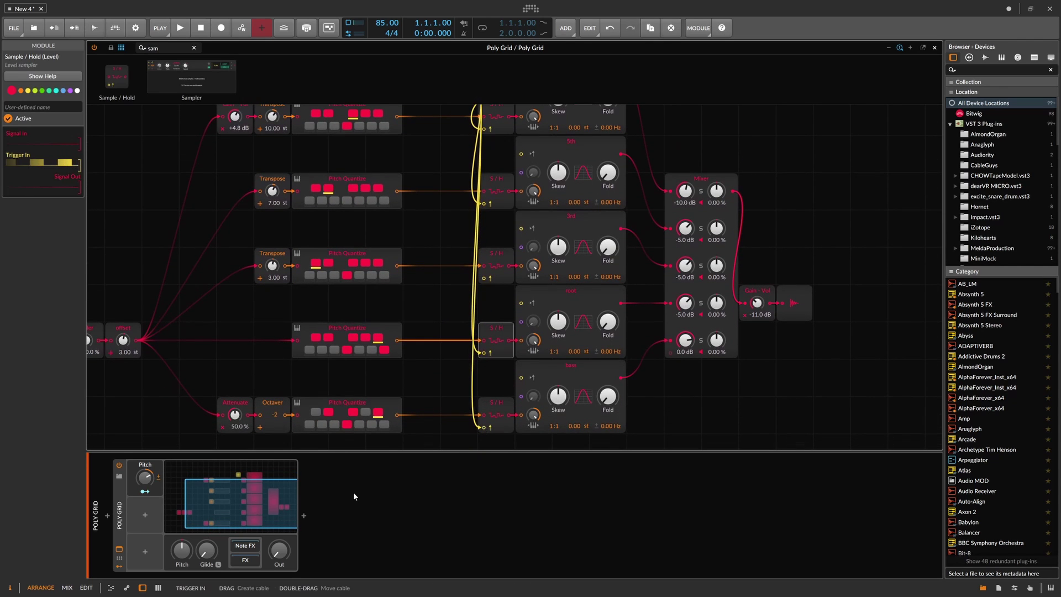
scroll(299, 434, up, 1)
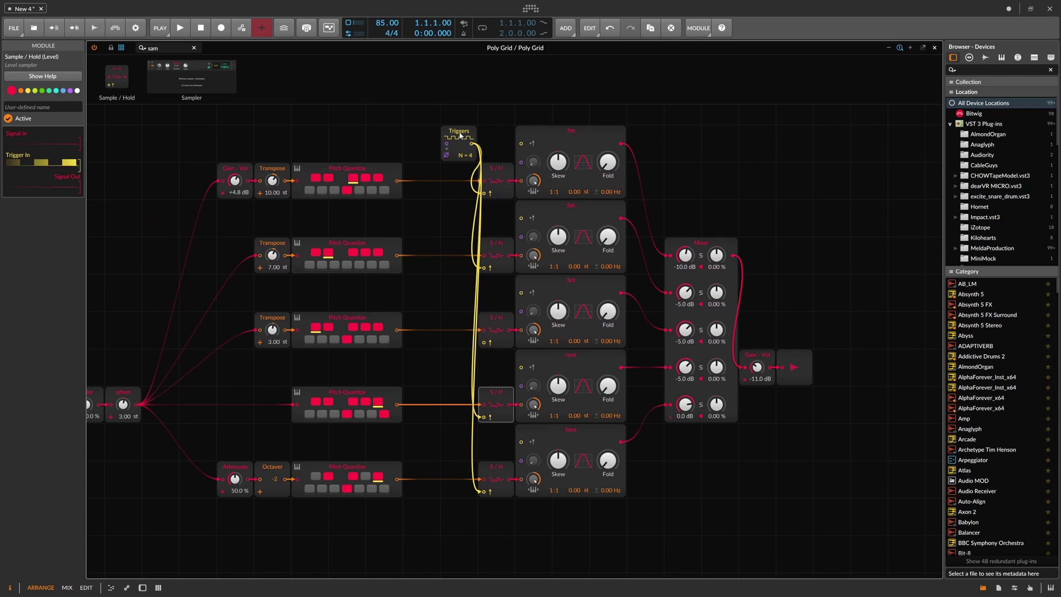
drag(457, 132, 423, 132)
drag(172, 269, 256, 265)
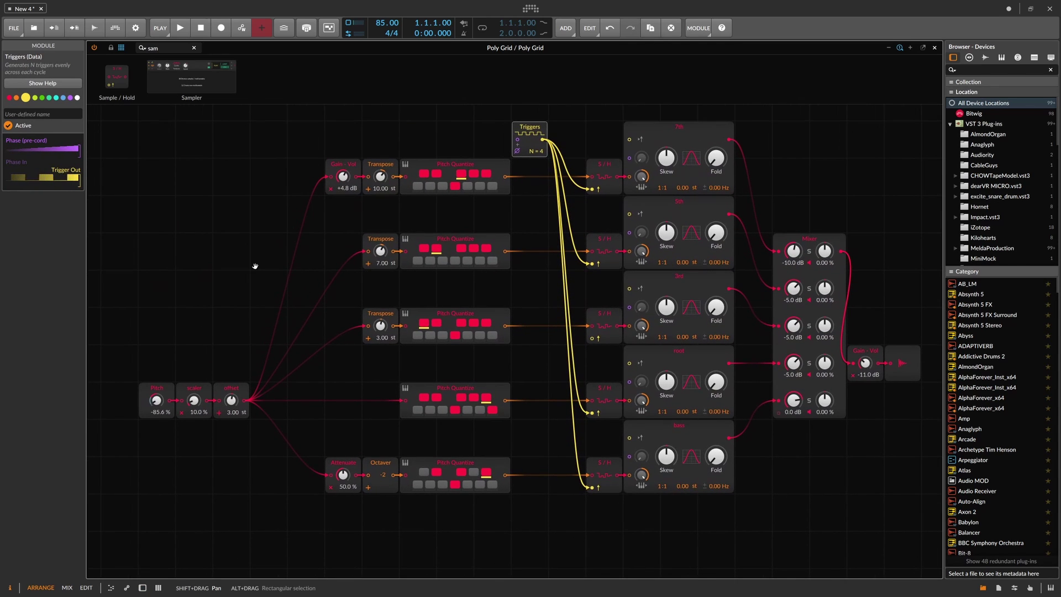
Turn on the metronome and restart playback with the device panel shown.
click(463, 34)
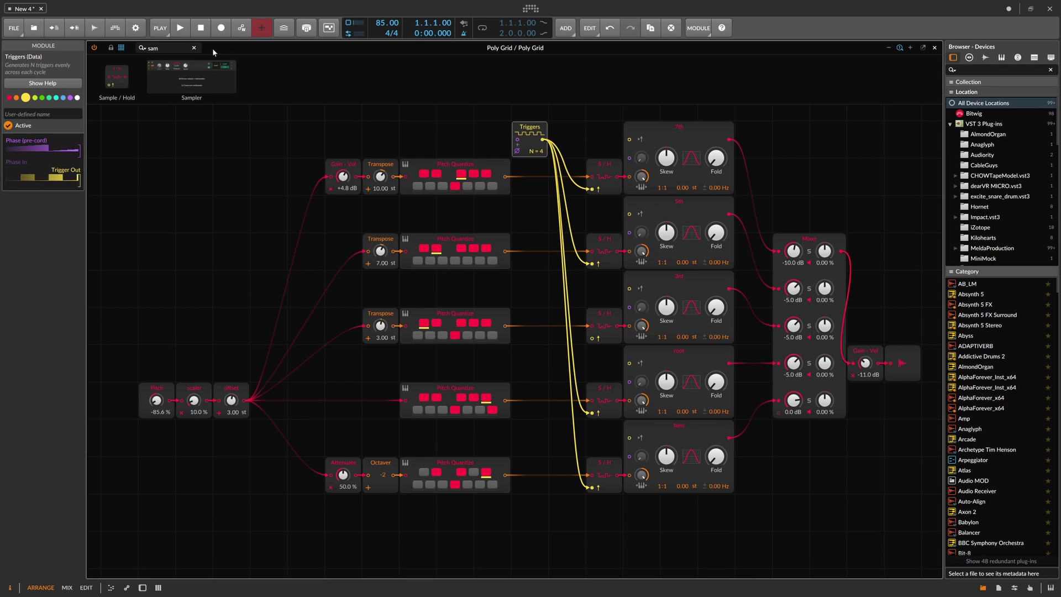
click(187, 33)
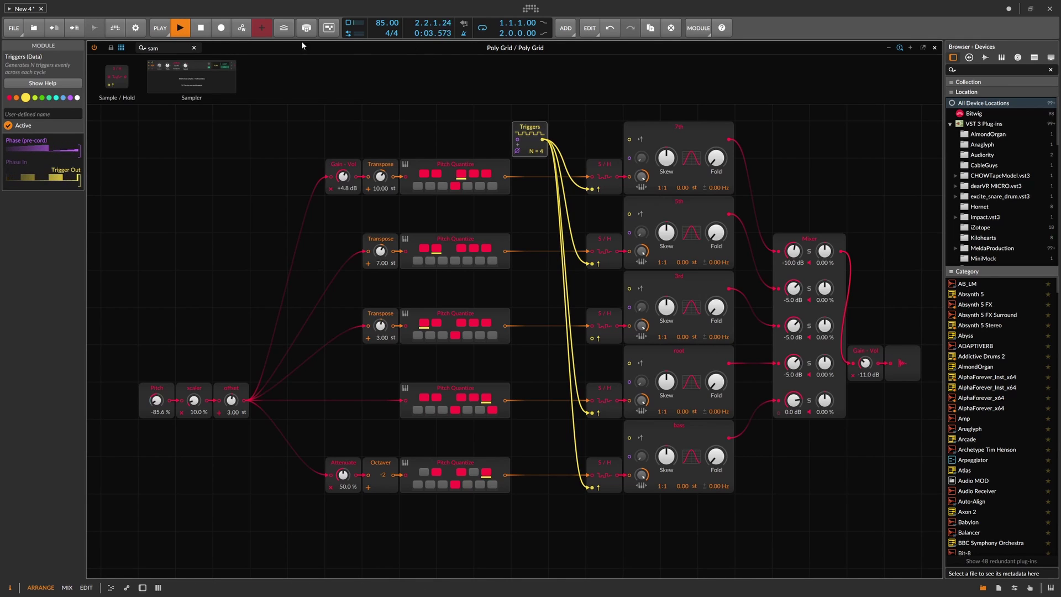
click(200, 29)
key(space)
click(143, 587)
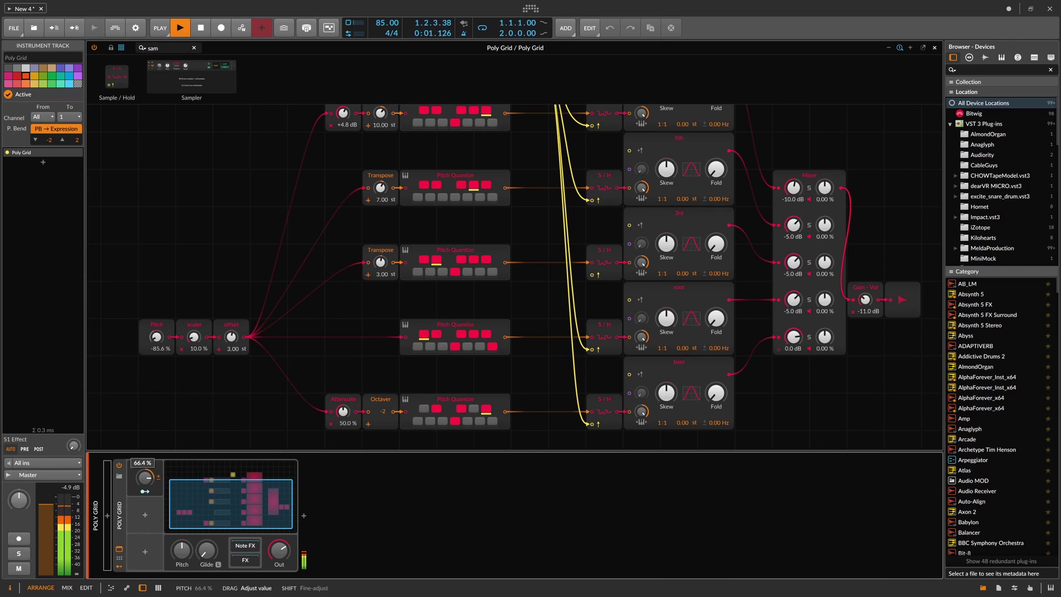
Reset the grid's Pitch module to 0.00 % and sweep the Pitch macro up and down to audition the sampled chords.
double_click(157, 336)
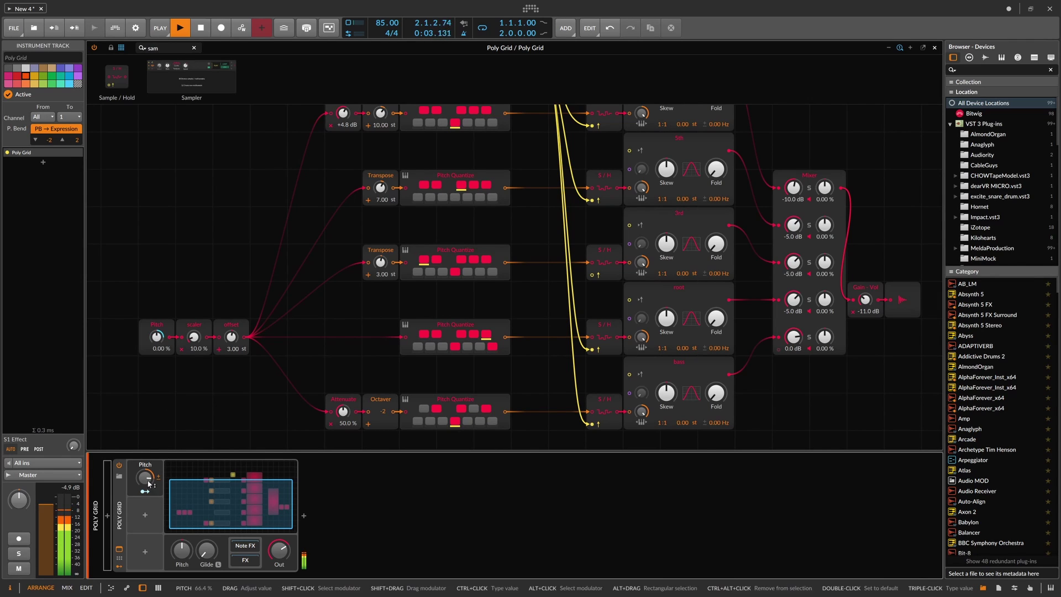
drag(145, 479, 145, 537)
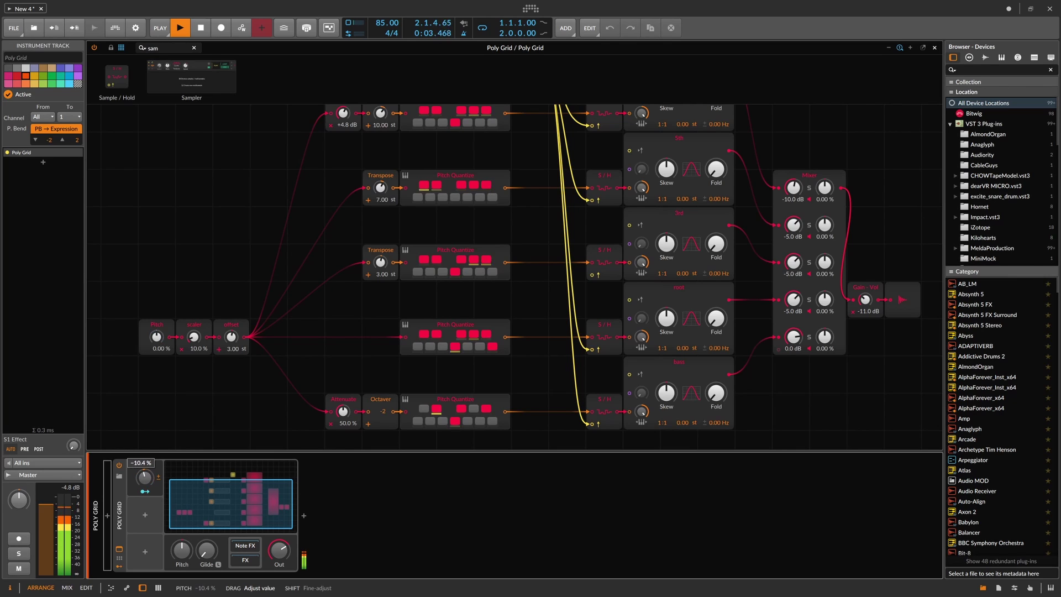
drag(144, 477, 144, 460)
scroll(294, 289, up, 3)
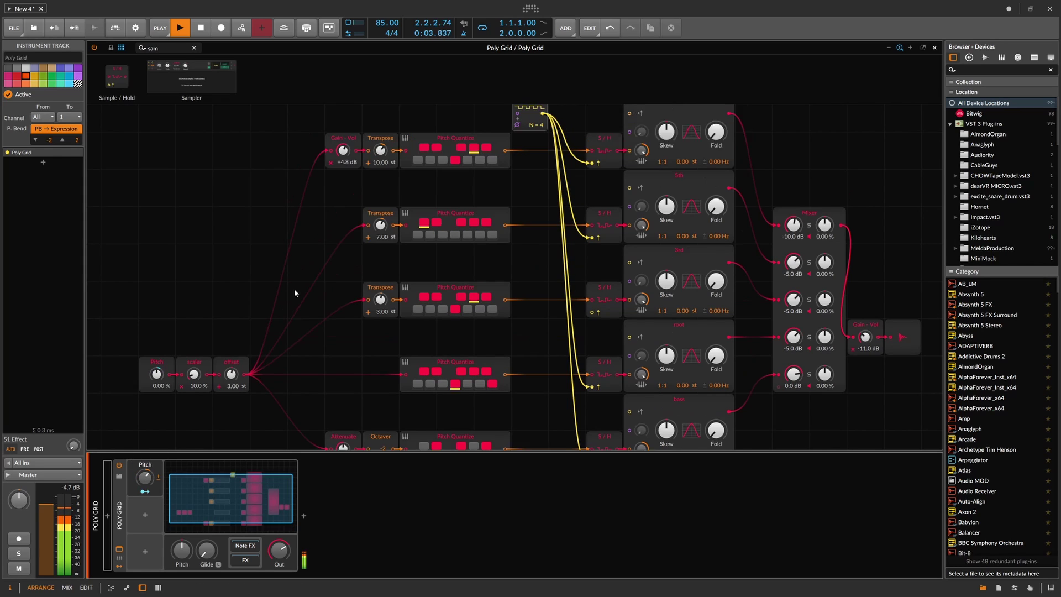
drag(144, 477, 144, 500)
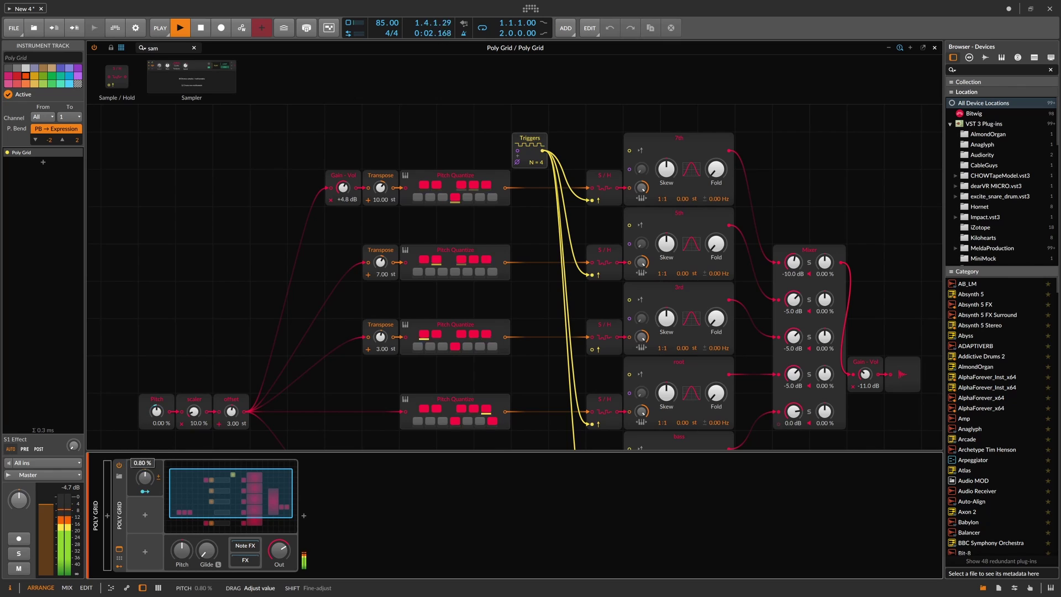
drag(144, 477, 144, 497)
Set the Triggers step count to 8, audition it by sweeping the Pitch macro, and stop playback.
drag(536, 162, 536, 153)
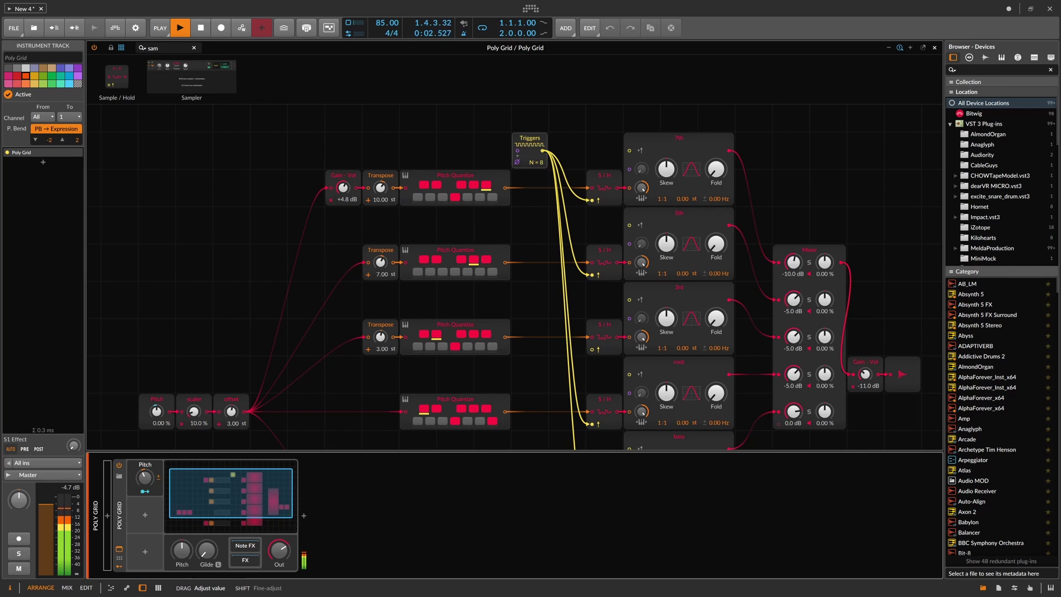
mouse_move(145, 476)
mouse_down()
mouse_move(144, 465)
mouse_move(144, 497)
mouse_move(145, 461)
mouse_up()
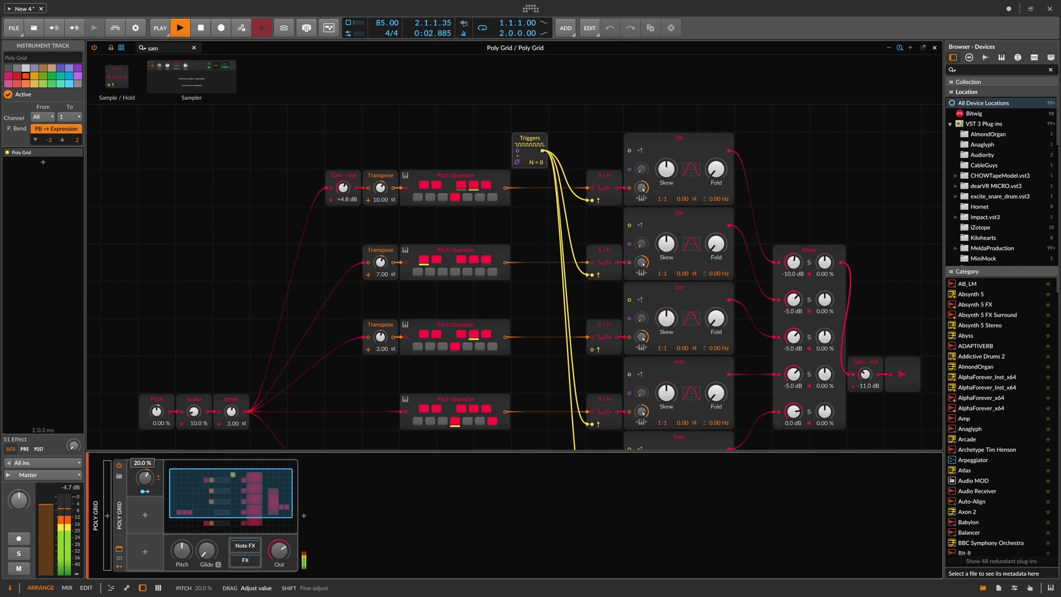
drag(144, 476, 144, 477)
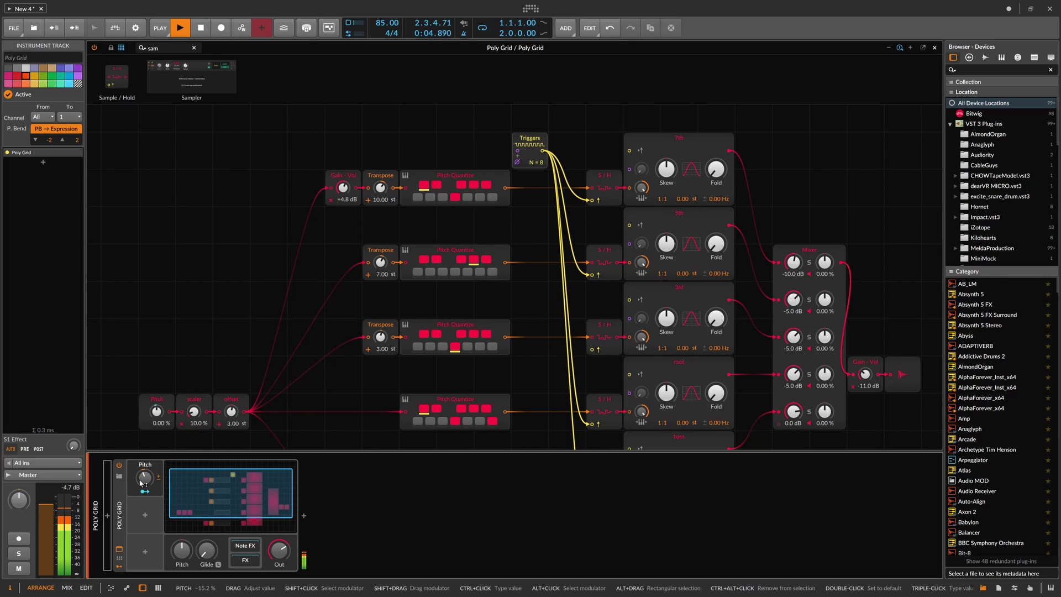
click(241, 363)
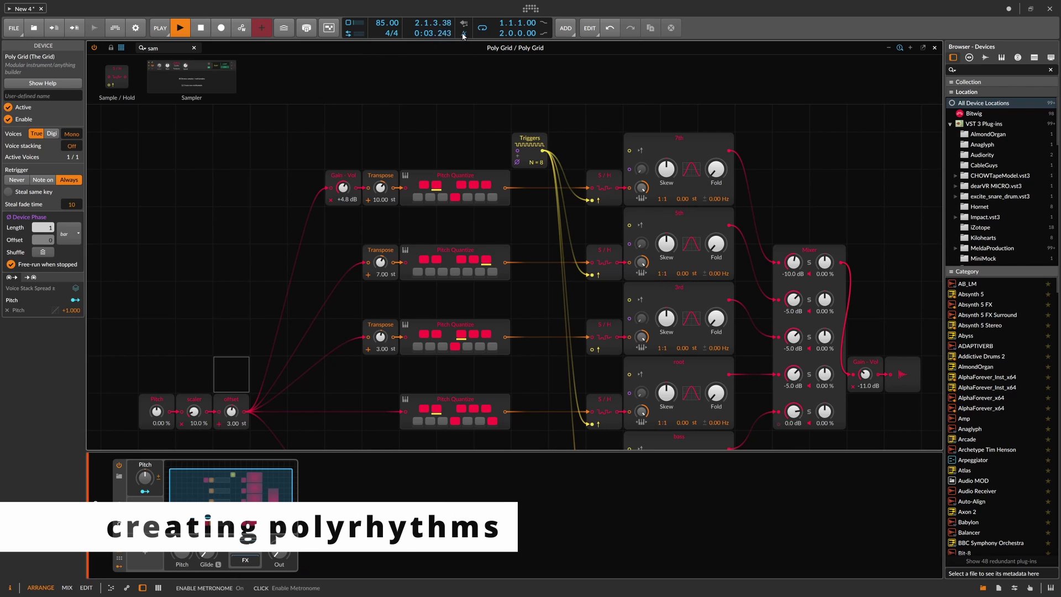
key(space)
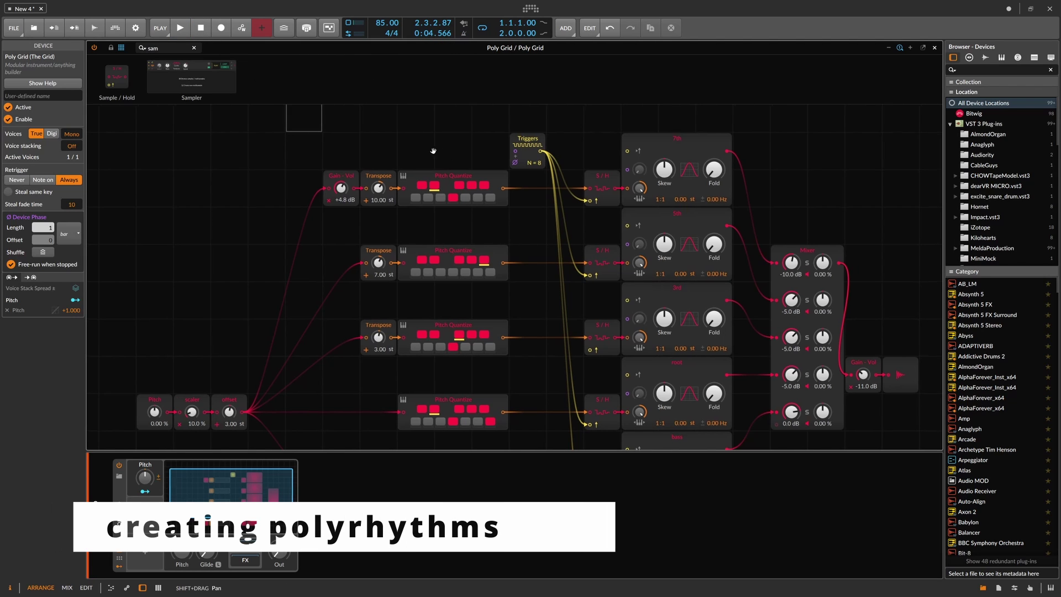
Duplicate the Triggers module and place the copy directly after the 7th voice's Pitch Quantize.
drag(431, 151, 308, 163)
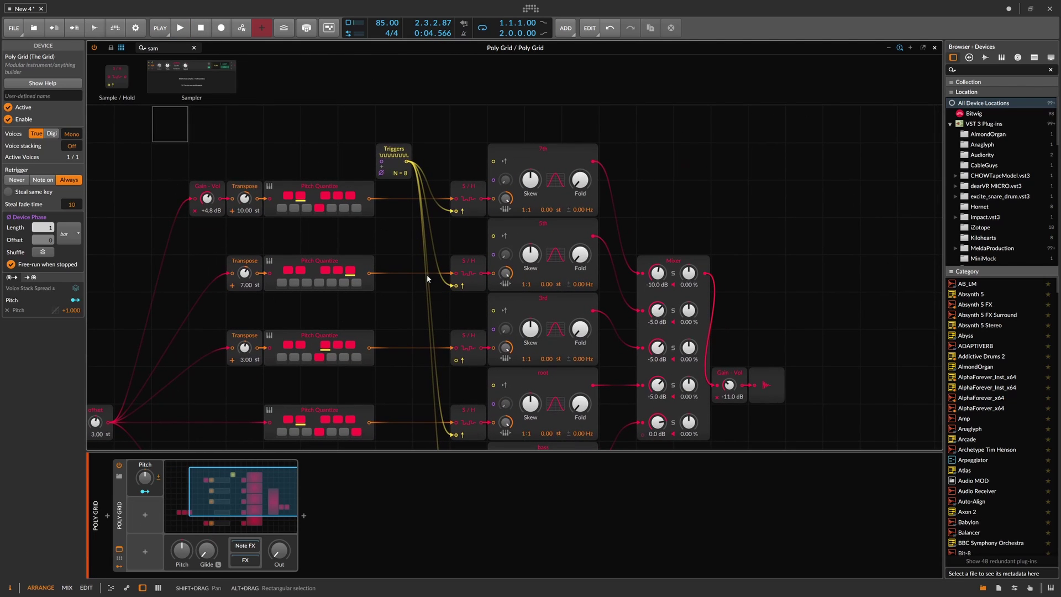
click(407, 170)
scroll(438, 400, down, 4)
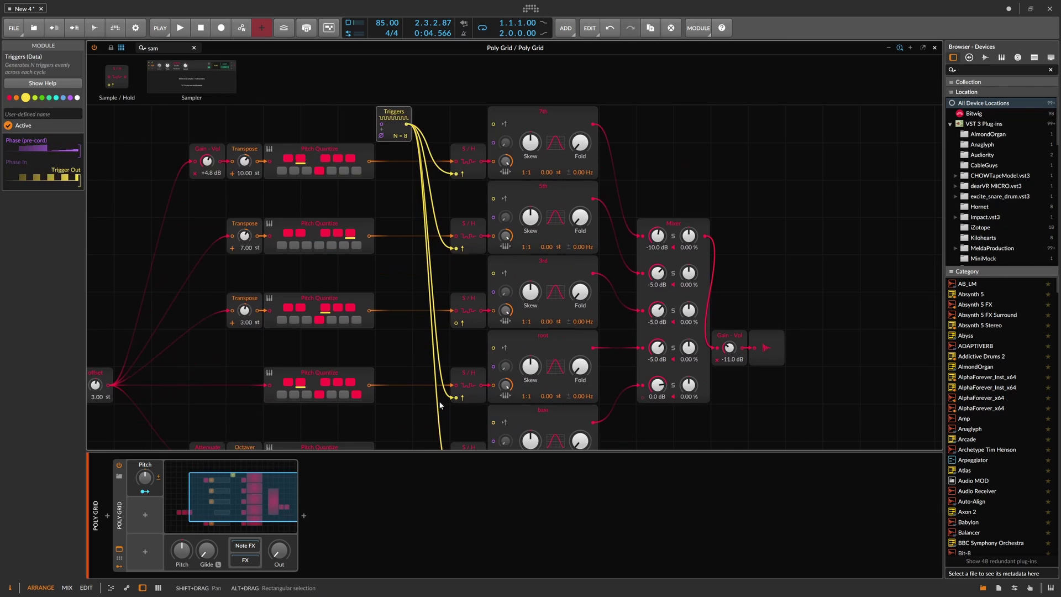
scroll(439, 400, up, 7)
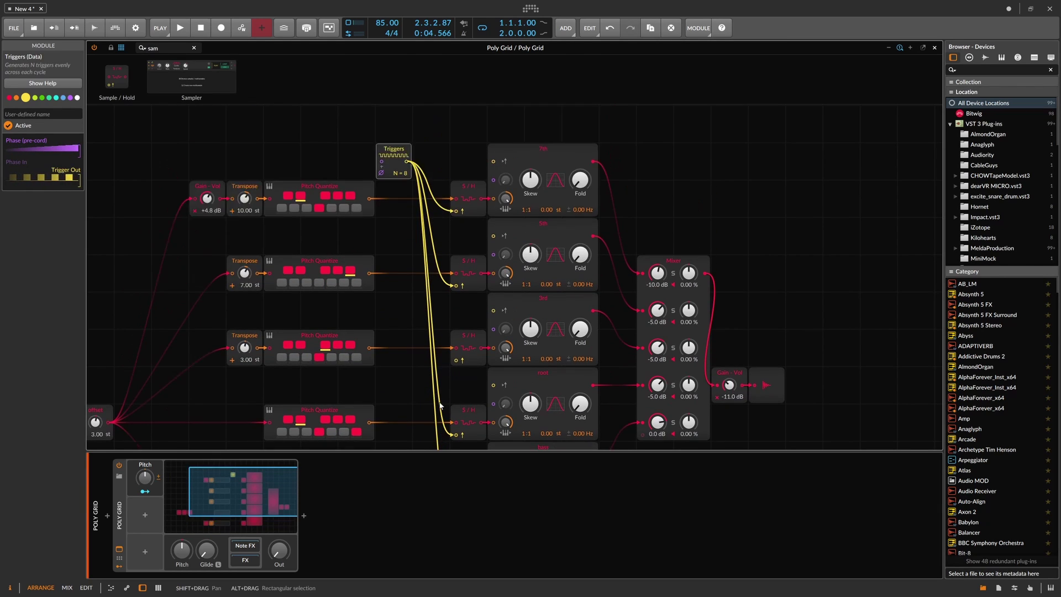
drag(400, 220, 394, 261)
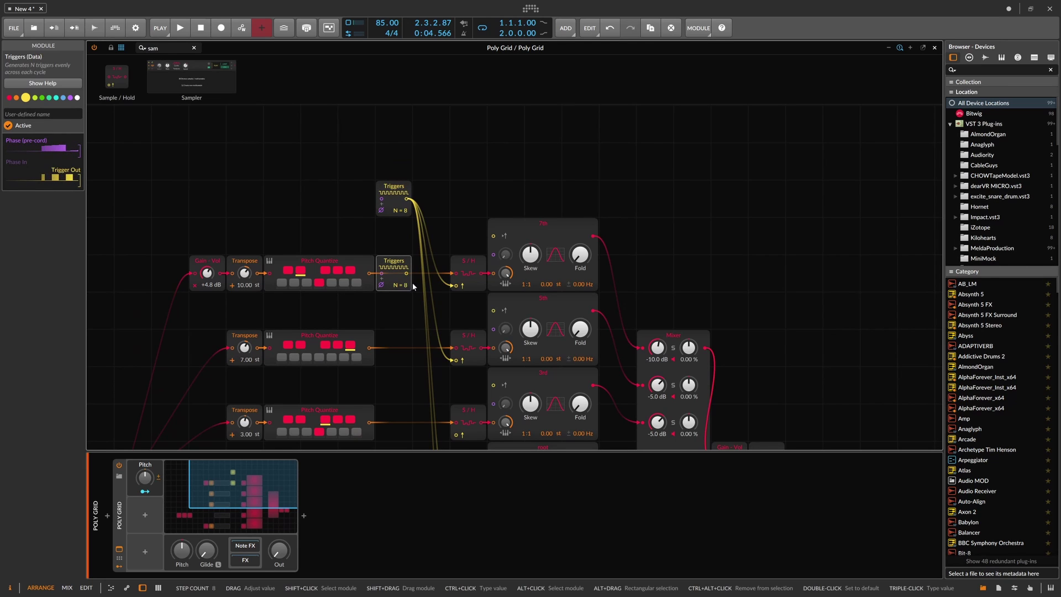
Rename the original Triggers module above the voices to "clock".
scroll(465, 374, down, 1)
scroll(470, 380, down, 3)
scroll(466, 367, up, 3)
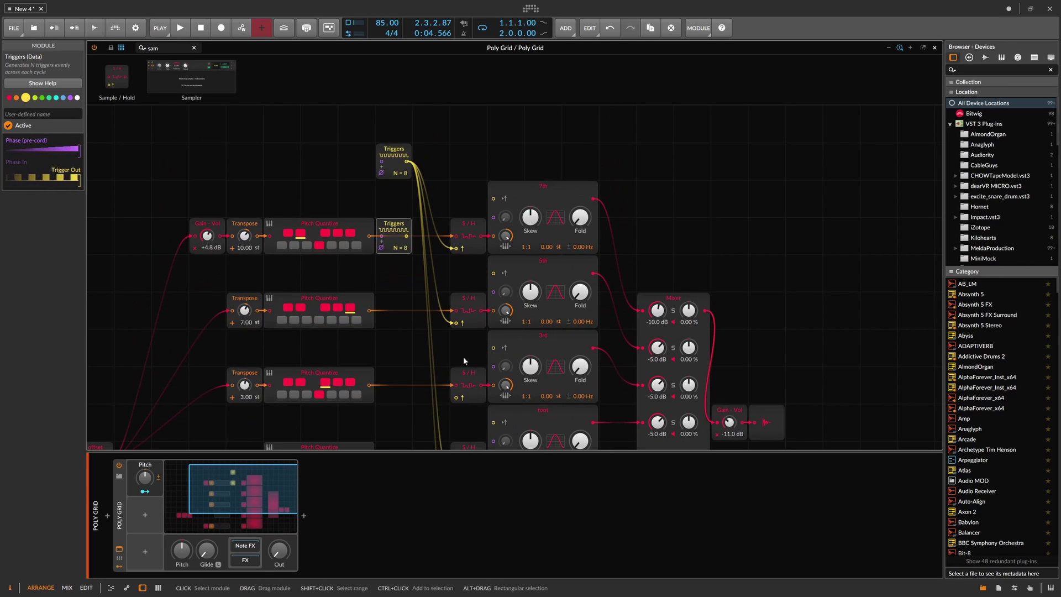
click(394, 150)
click(20, 114)
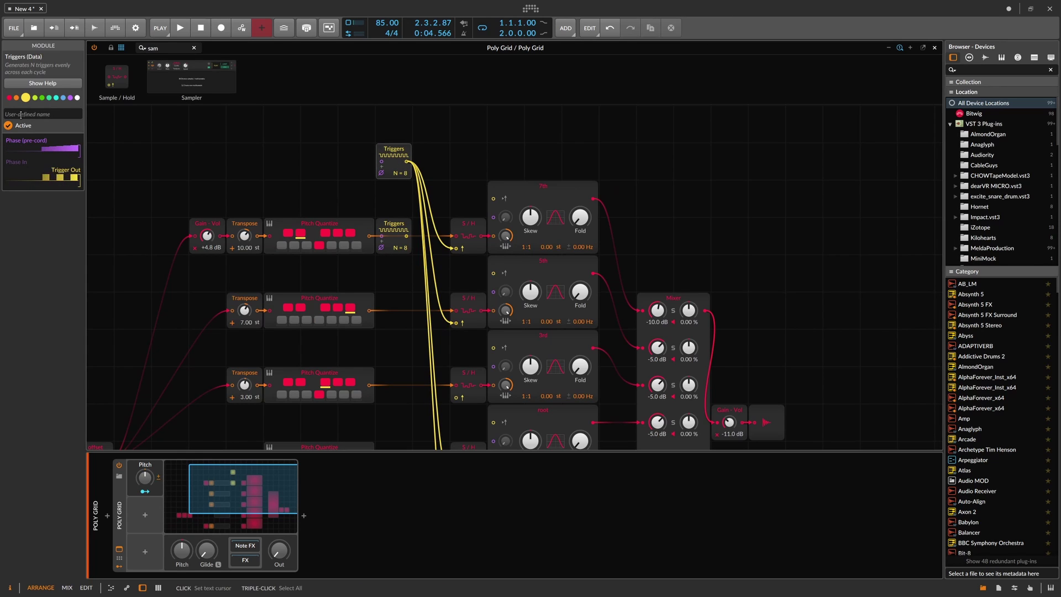
text(clock)
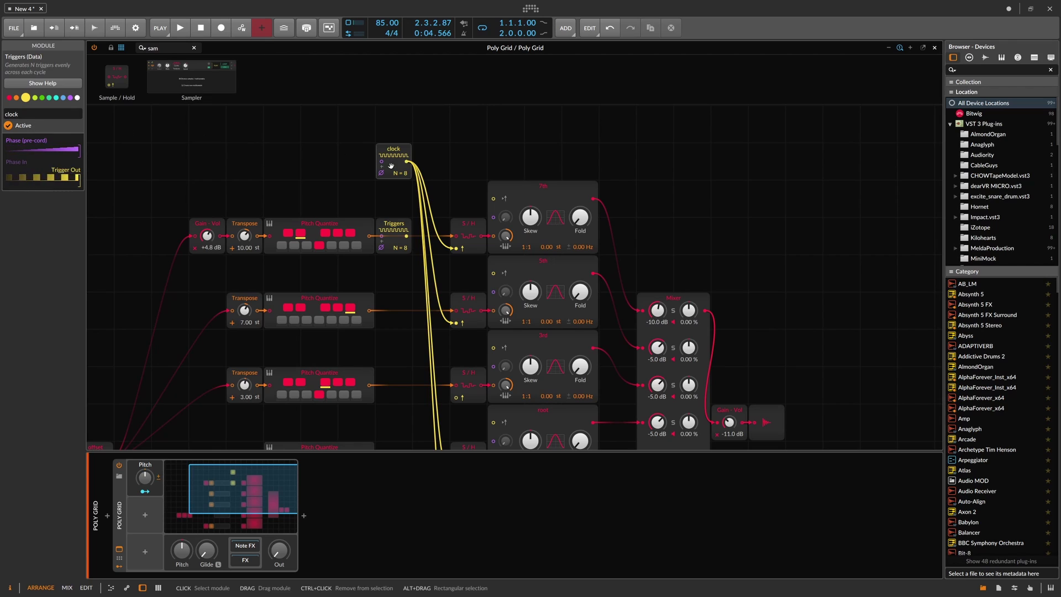
Set the clock module's step count to 16 and add a Clock Quantize module above the 7th voice's Sample / Hold.
drag(400, 173, 400, 148)
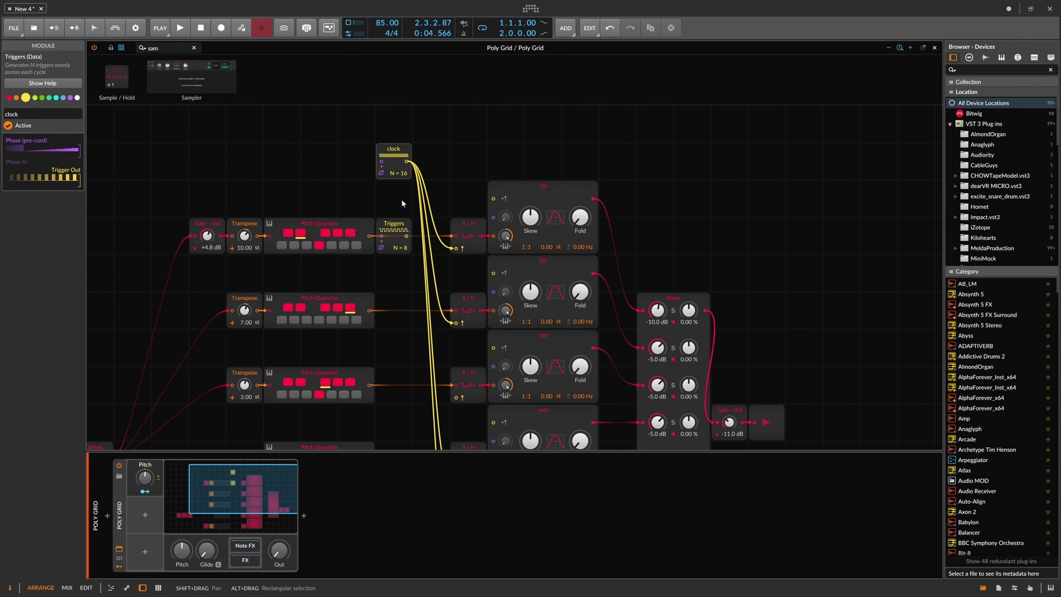
drag(161, 48, 111, 50)
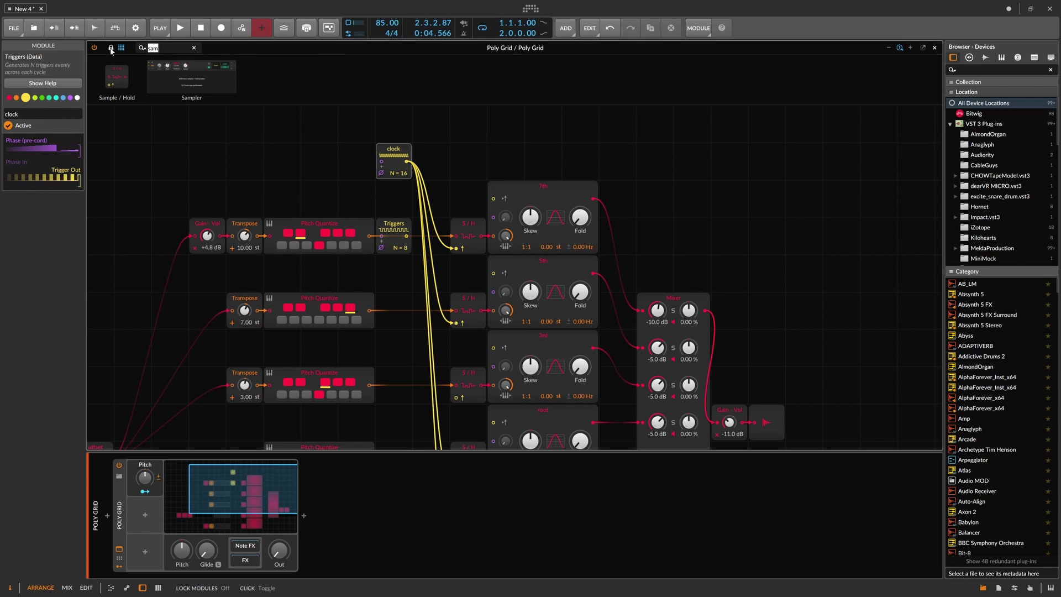
text(clock)
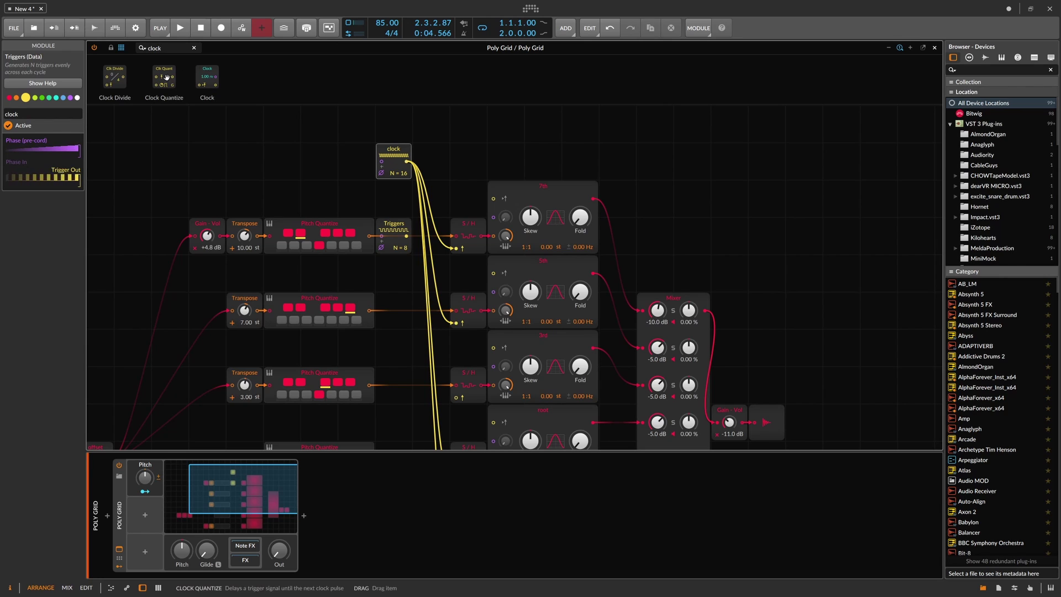
drag(164, 78, 461, 154)
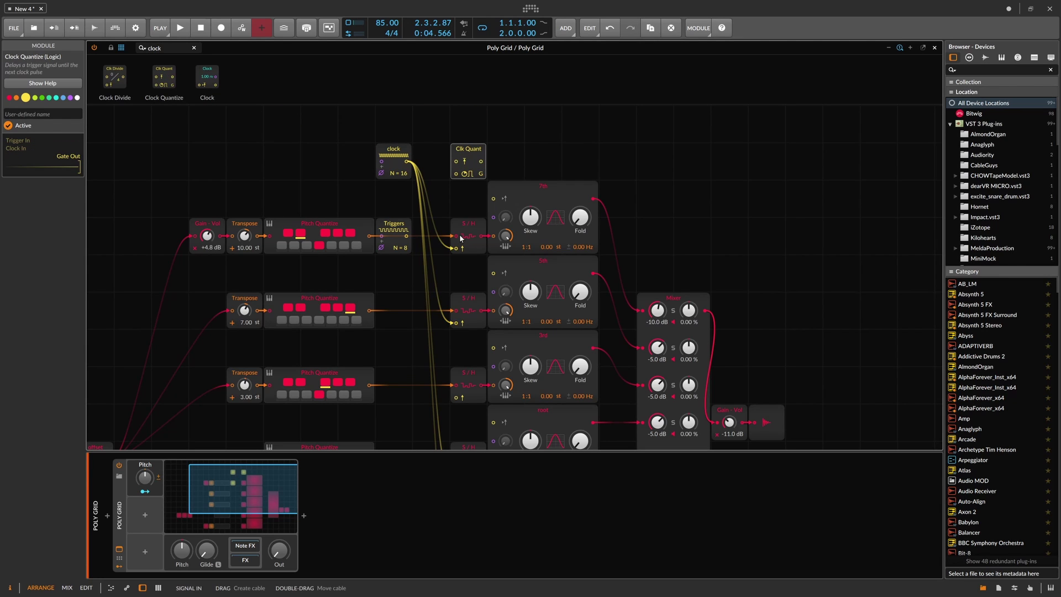
Connect the clock module's trigger output to the clock input of the Clock Quantize module.
scroll(456, 168, up, 3)
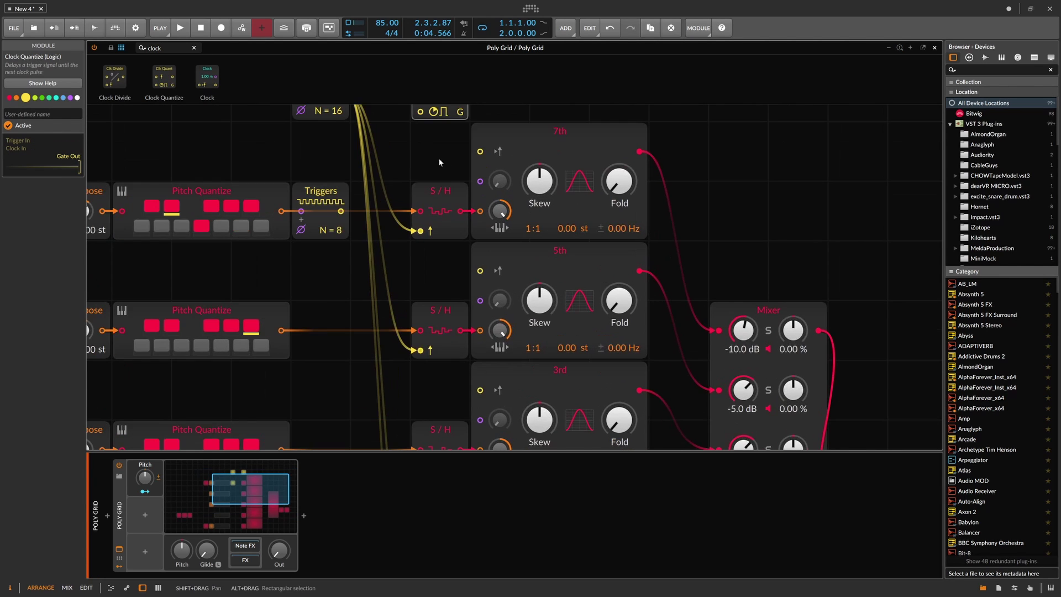
drag(423, 148, 481, 290)
scroll(489, 281, up, 1)
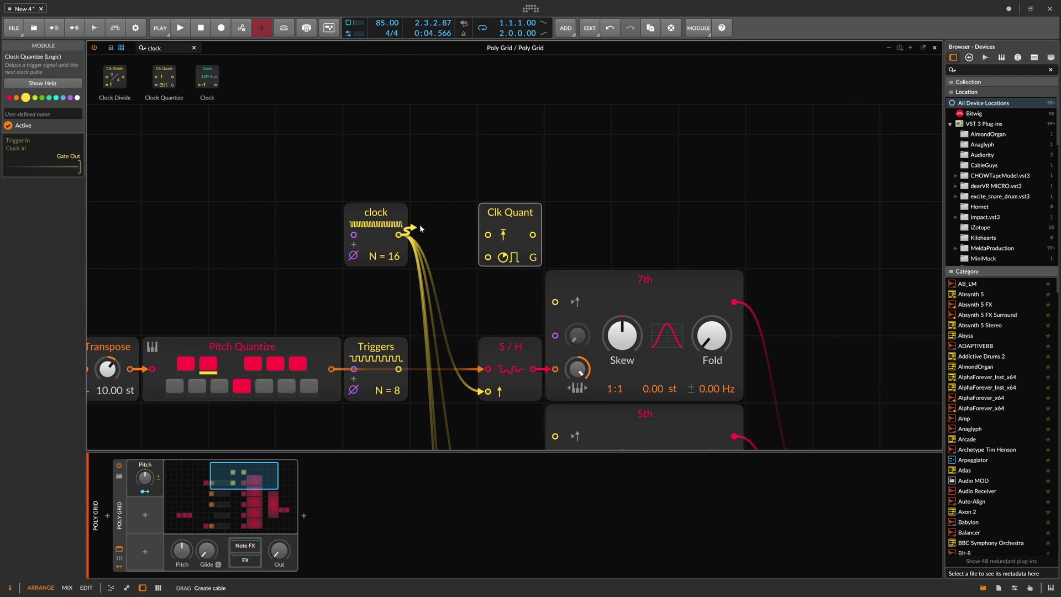
drag(400, 235, 488, 256)
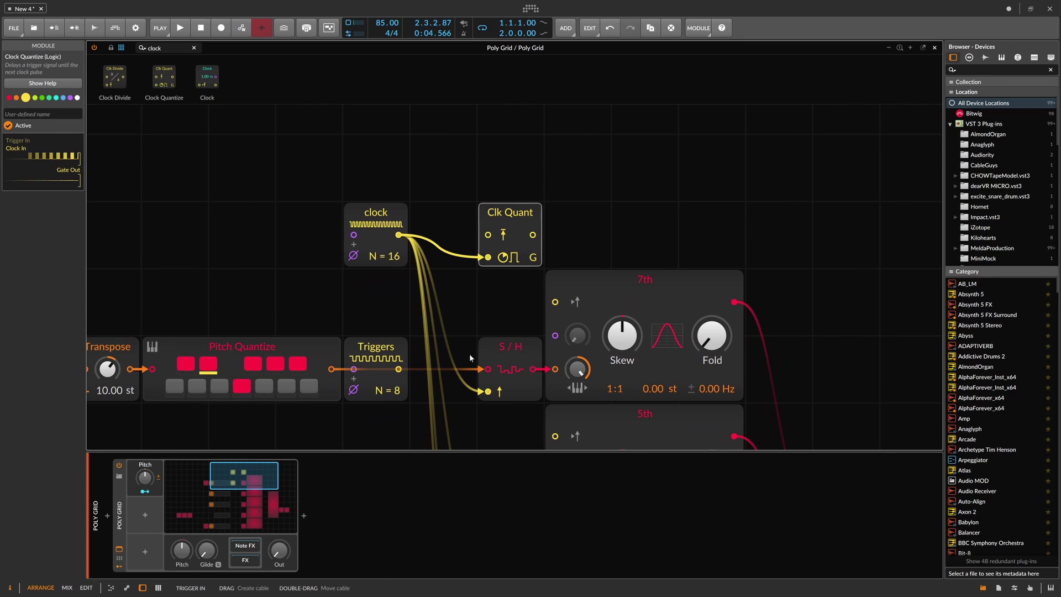
Delete the clock module and replace it with a copy of the 7th voice's Triggers, wired into Clock Quantize's clock input.
click(386, 222)
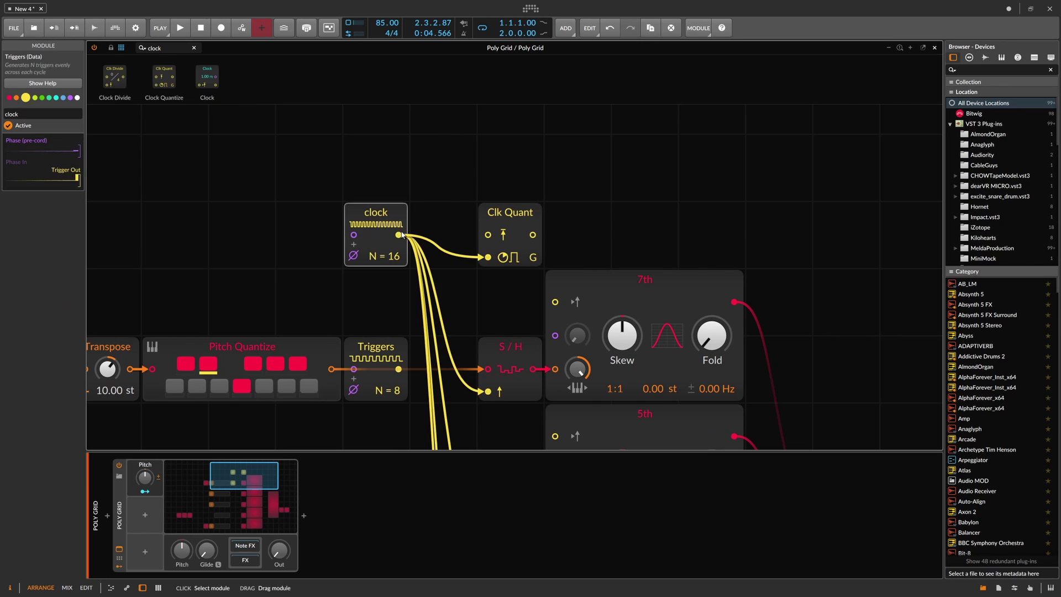
key(Delete)
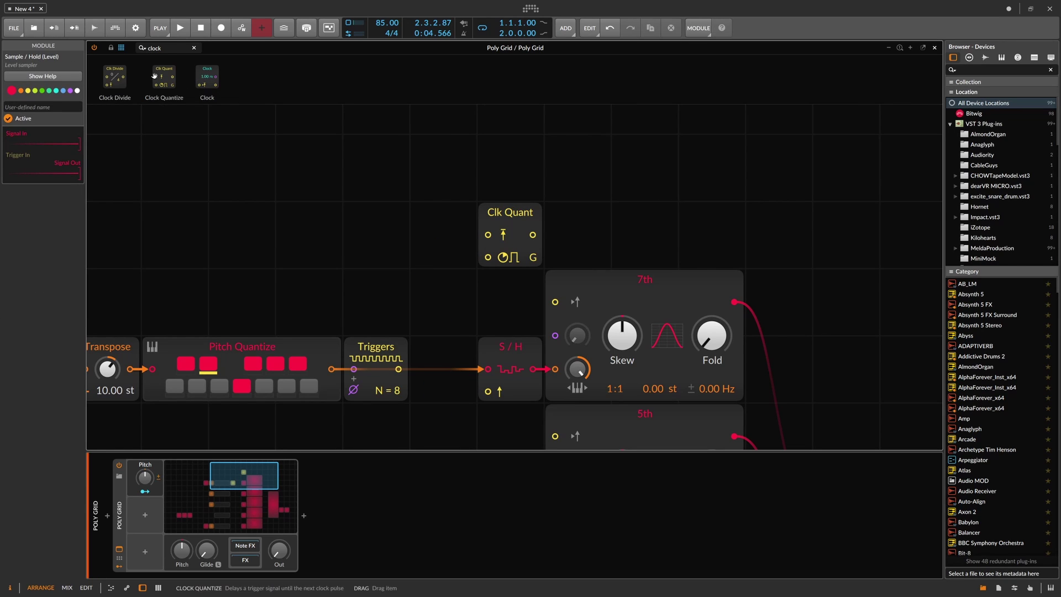
drag(383, 348, 487, 257)
Set the step count of the new Triggers module above the voices to 16 and rename it "clock".
ctrl+click(399, 258)
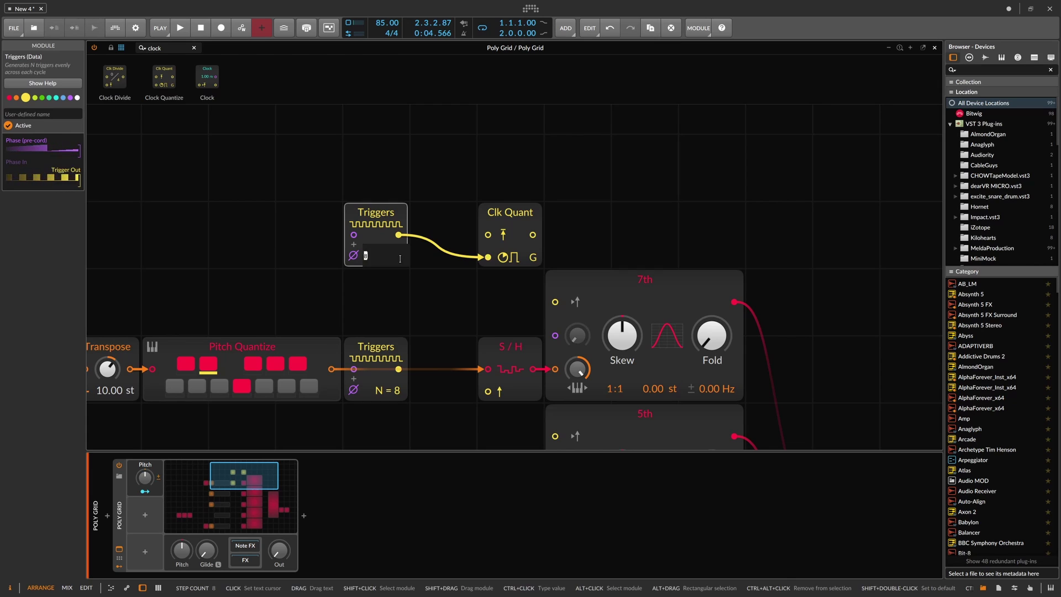
text(16)
key(Return)
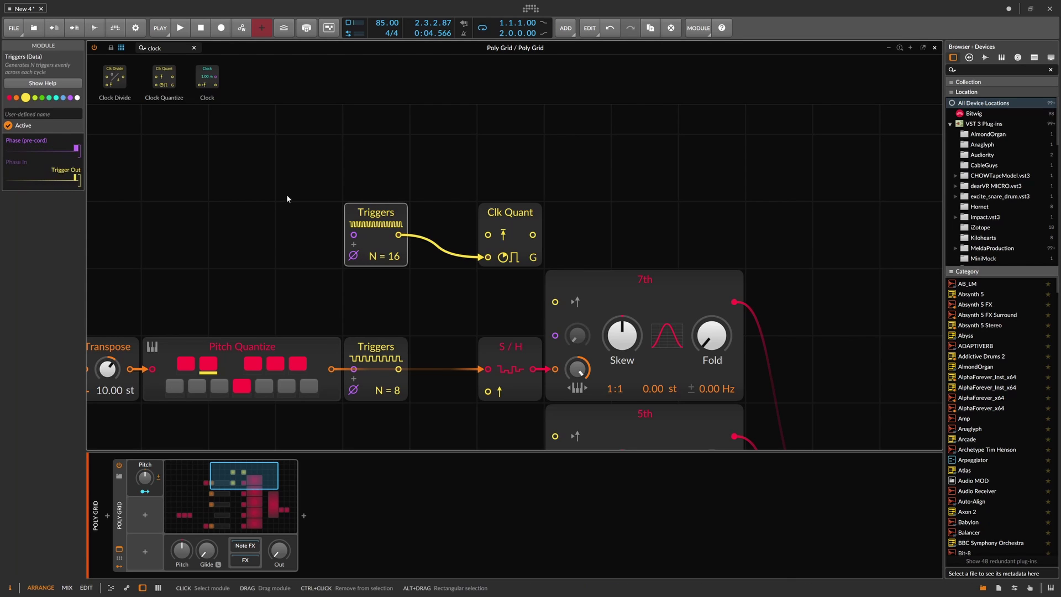
click(21, 114)
text(clock)
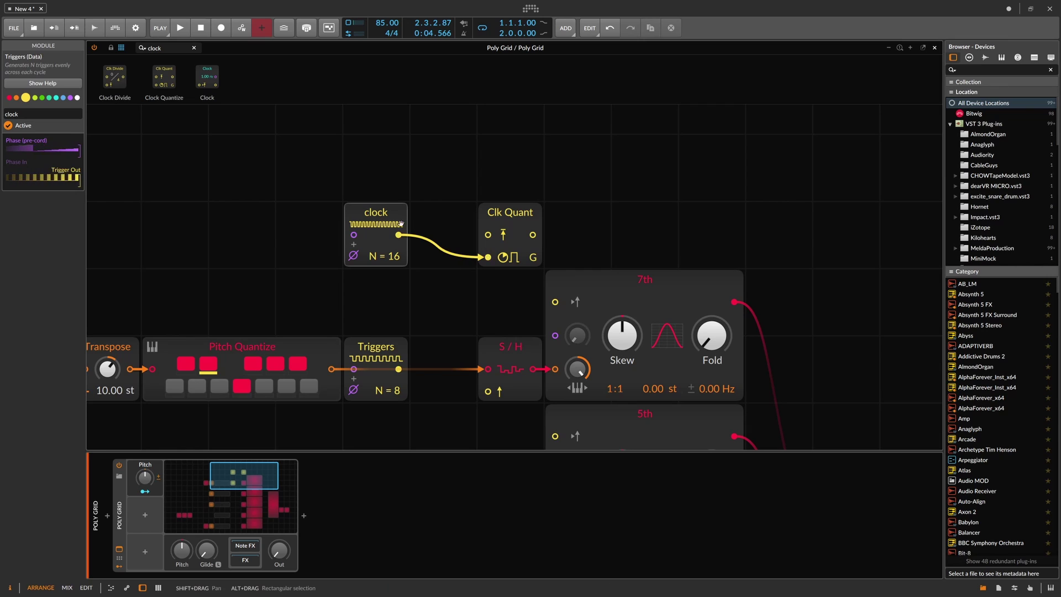
click(379, 217)
Switch Clock Quantize's output from gate to trigger and connect the 7th voice's Triggers output to its trigger input.
click(497, 236)
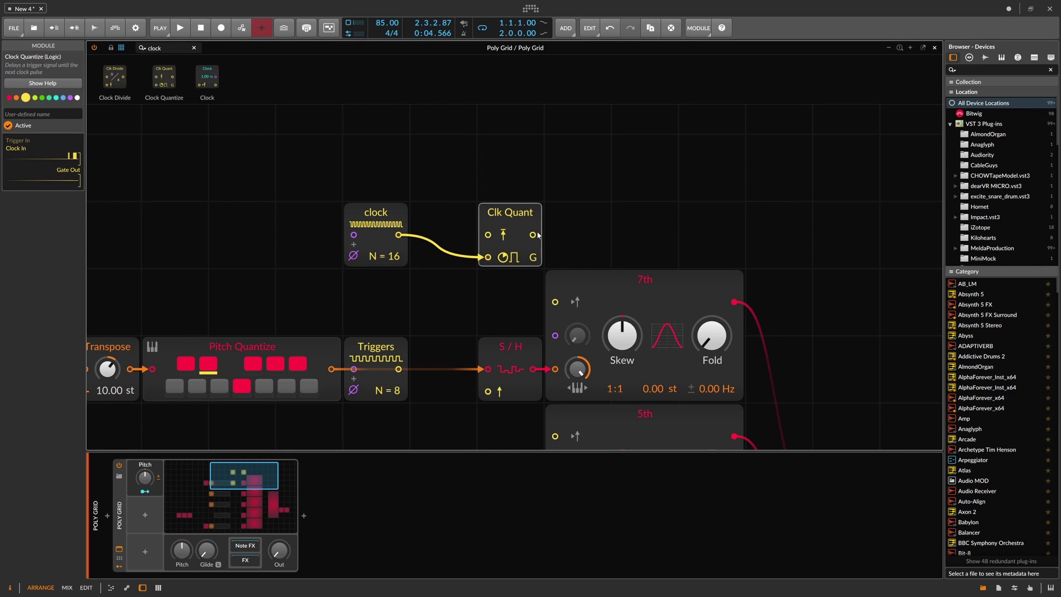
click(534, 258)
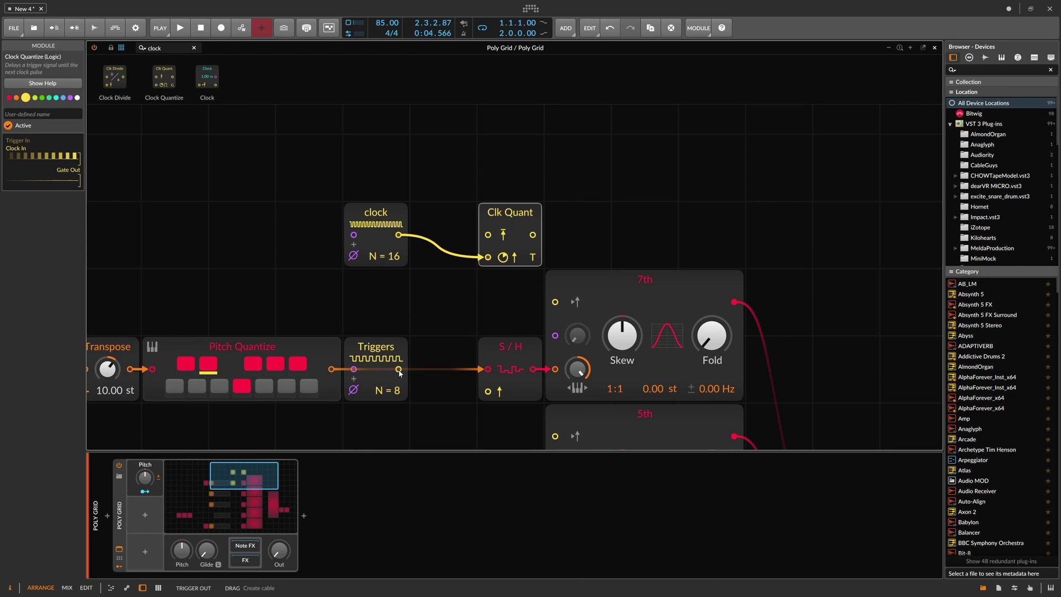
drag(398, 369, 485, 240)
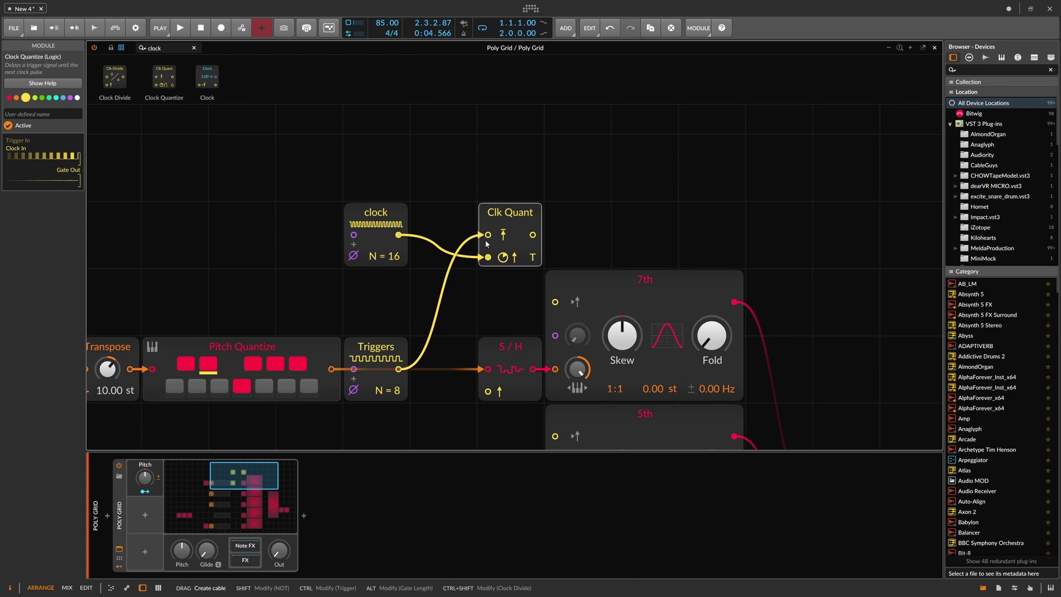
Set the 7th voice's Triggers step count to 11 and inspect the clock and Clock Quantize signals.
click(393, 394)
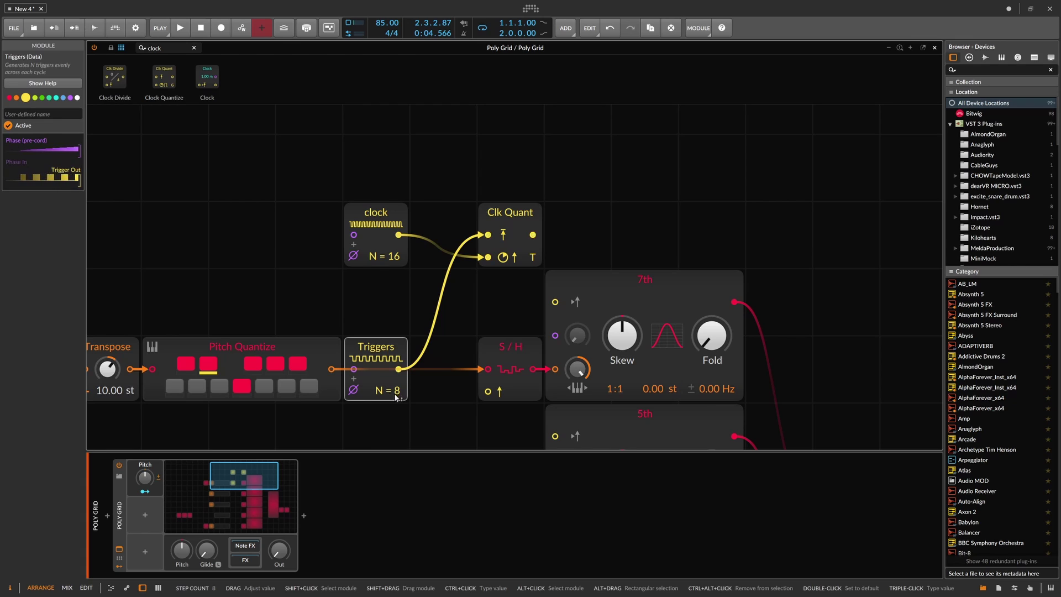
drag(395, 396, 386, 387)
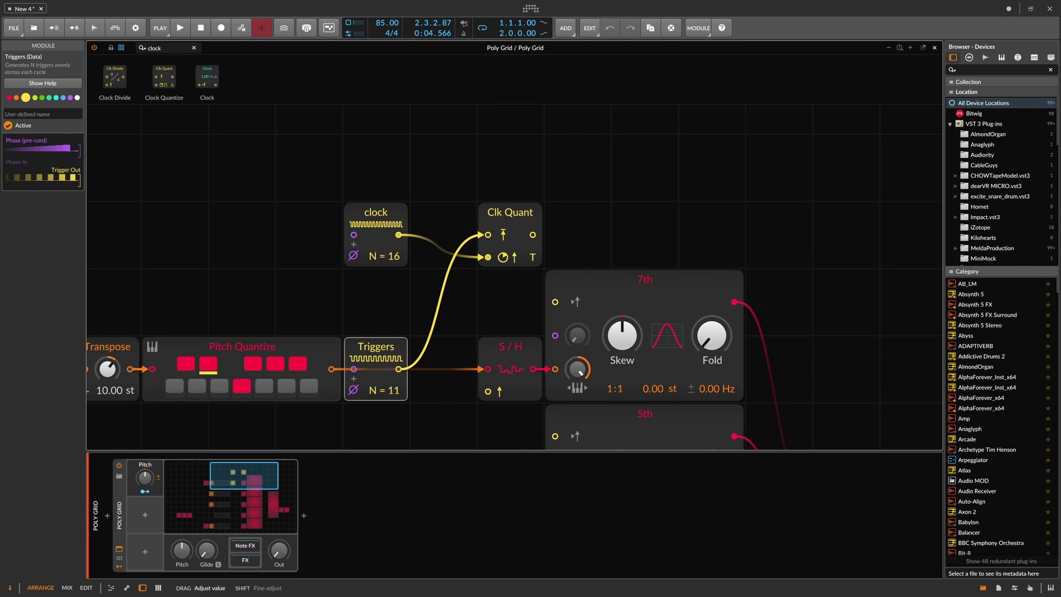
drag(397, 392, 398, 388)
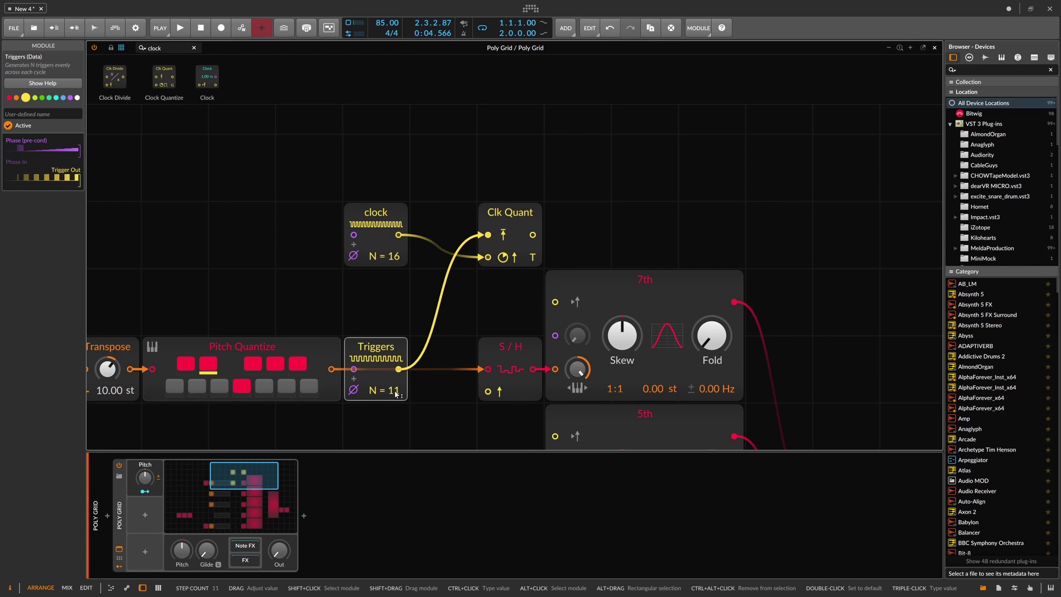
click(388, 245)
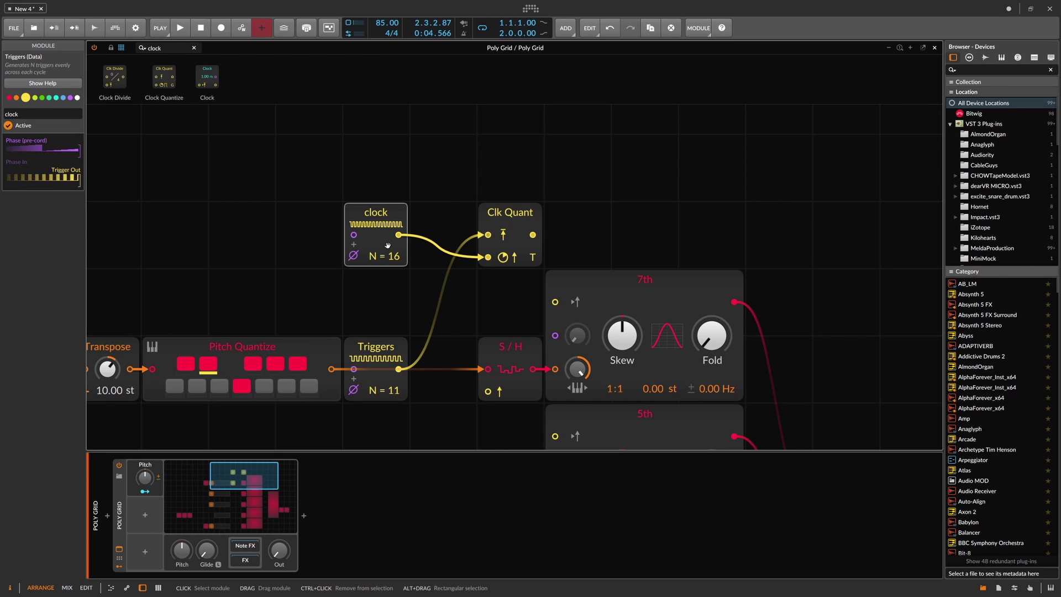
click(519, 215)
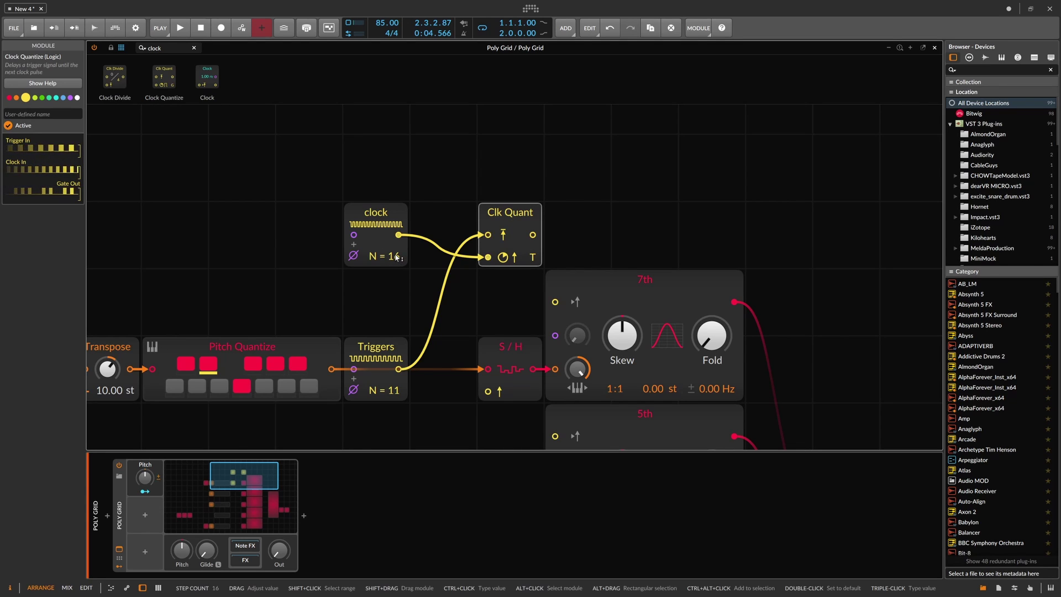
Move the Clock Quantize module between the 7th voice's Triggers and Sample / Hold modules.
drag(509, 238, 441, 238)
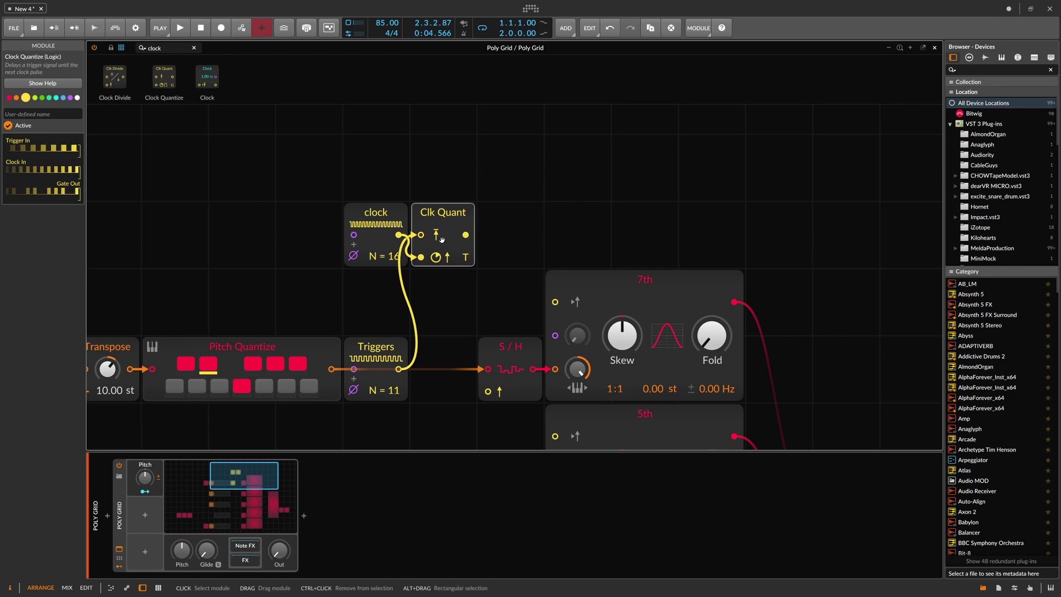
scroll(458, 221, down, 1)
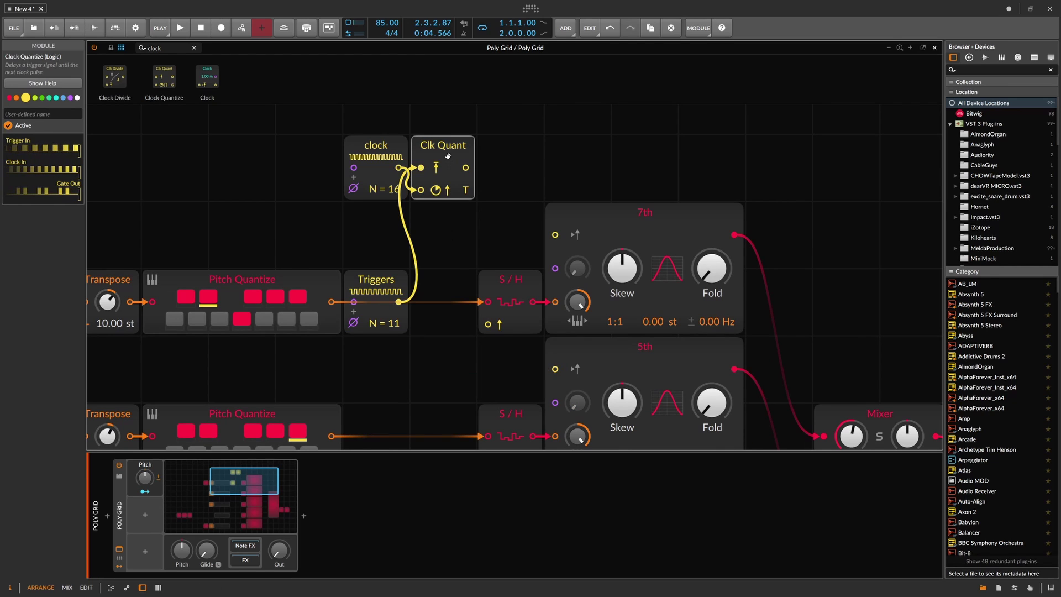
drag(450, 183, 431, 299)
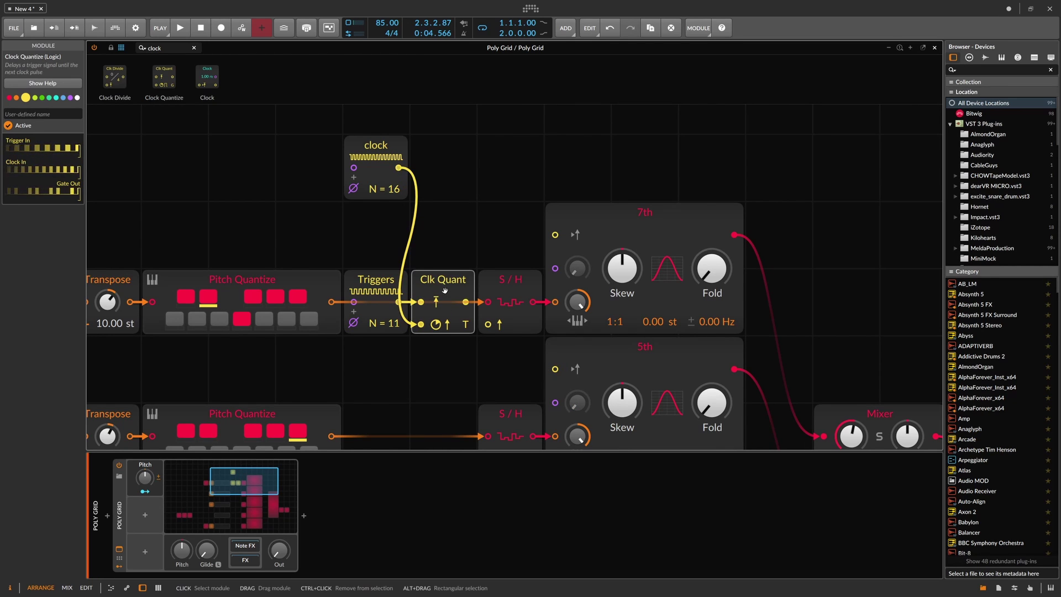
Duplicate the 7th voice's Triggers and Clock Quantize pair into the 5th voice, ahead of its Sample / Hold.
scroll(444, 287, down, 1)
scroll(439, 227, down, 2)
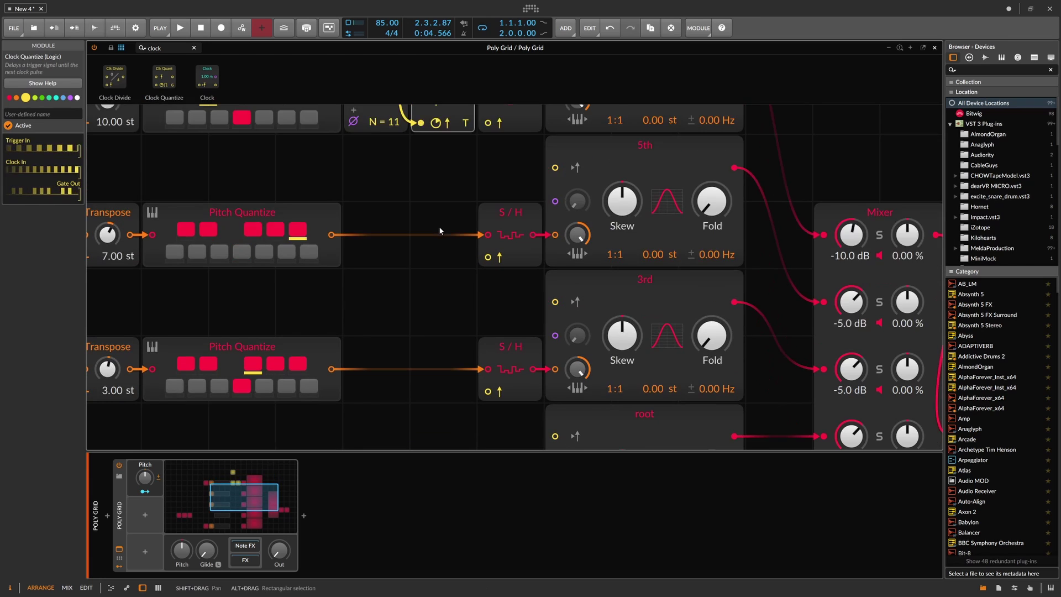
scroll(439, 226, up, 1)
scroll(439, 226, down, 1)
drag(449, 227, 396, 288)
scroll(404, 299, down, 1)
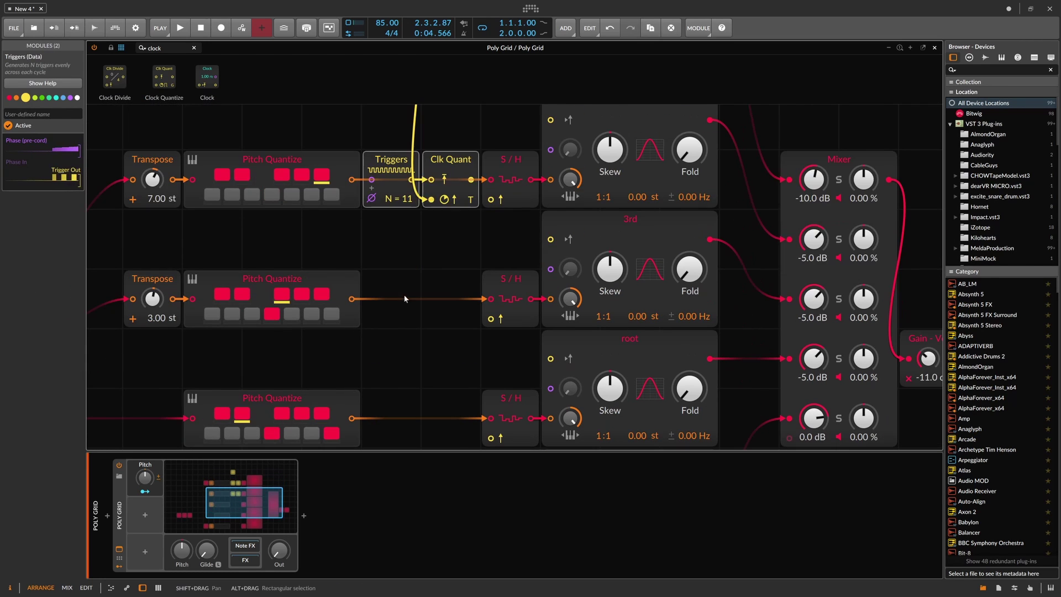
Place further copies of the Triggers and Clock Quantize pair in the 3rd, root and bass voices.
drag(458, 242, 397, 182)
drag(390, 172, 373, 221)
scroll(411, 310, down, 1)
drag(381, 219, 382, 339)
scroll(381, 352, down, 2)
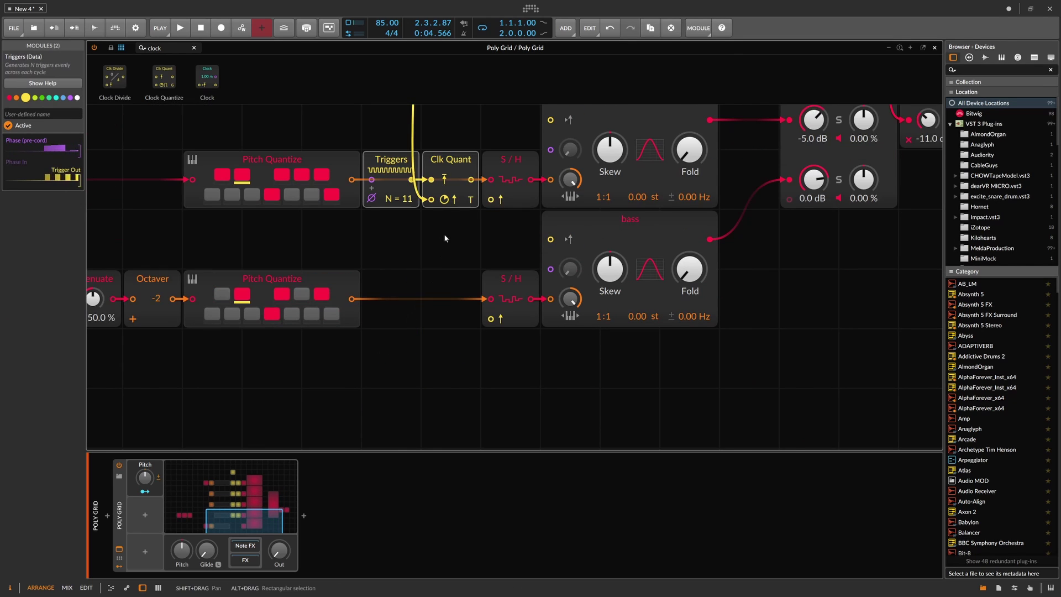
drag(453, 232, 385, 167)
drag(382, 161, 381, 281)
Connect each voice's Clock Quantize output to the trigger input of its Sample / Hold, from bass up to 7th.
scroll(445, 332, up, 1)
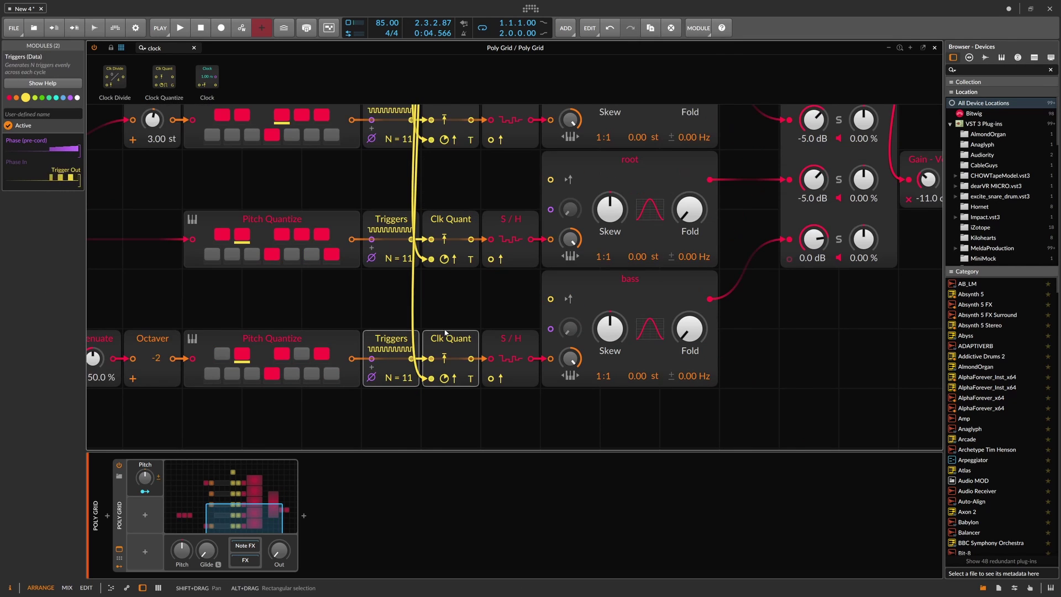
drag(471, 358, 491, 378)
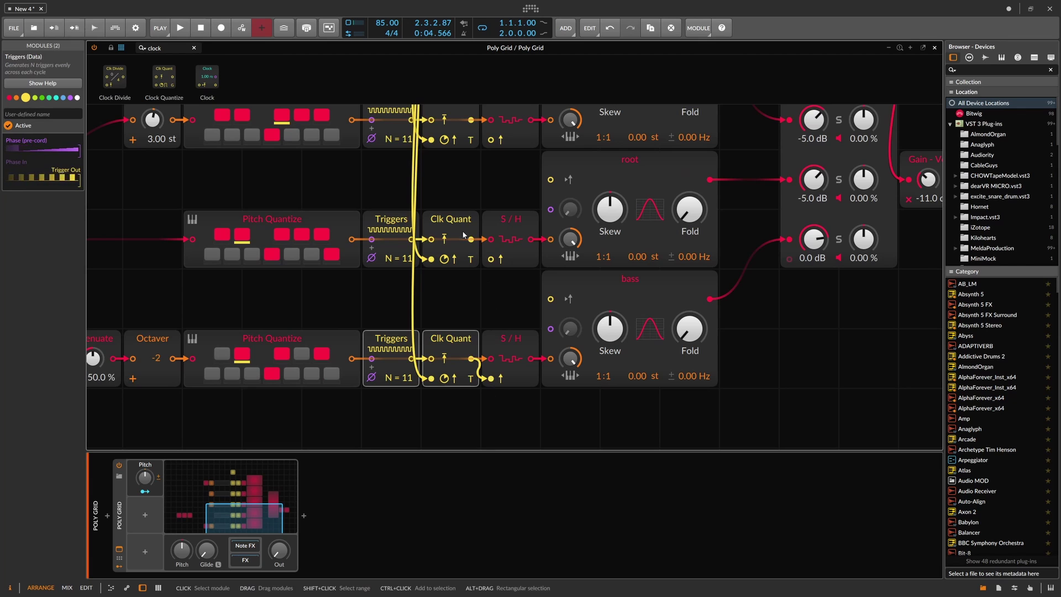
drag(470, 238, 490, 258)
scroll(486, 254, up, 1)
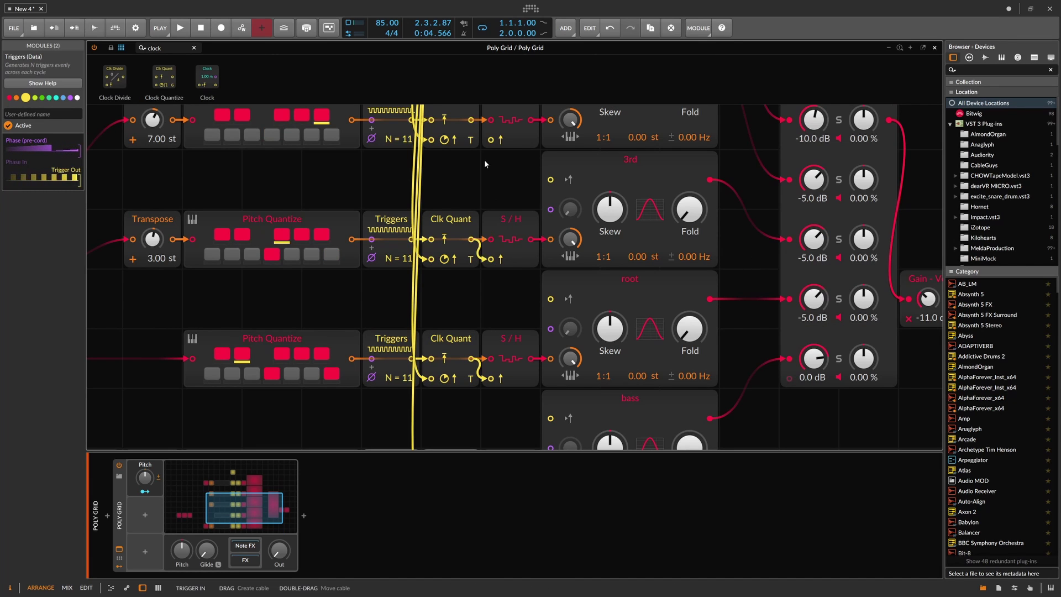
scroll(484, 165, up, 1)
drag(471, 179, 491, 200)
scroll(490, 204, up, 2)
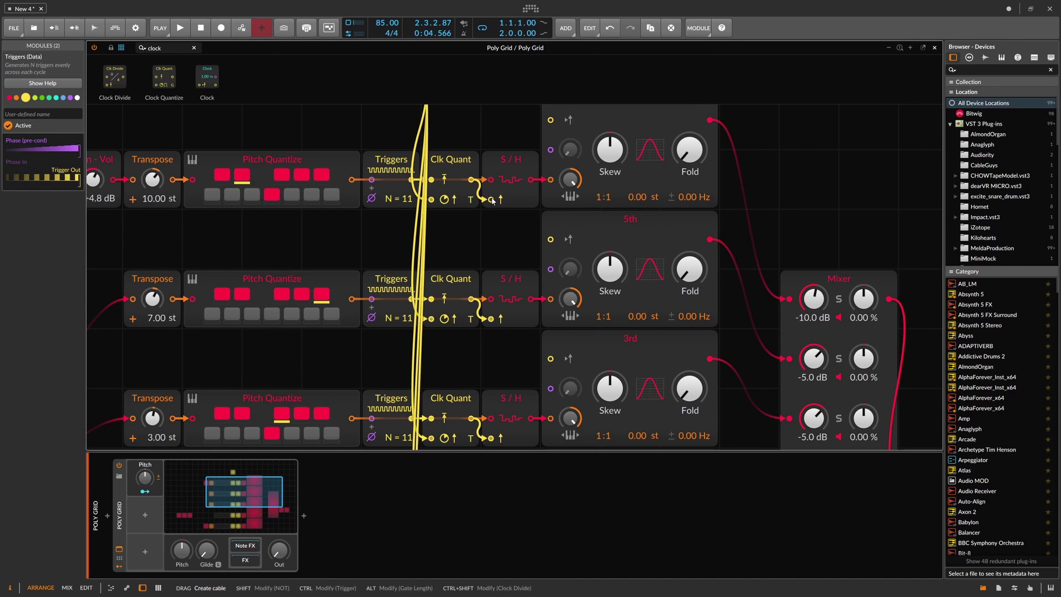
Set the Triggers step counts to 3 for the bass, 5 for the root, 6 for the 3rd and 7 for the 5th.
scroll(489, 200, down, 3)
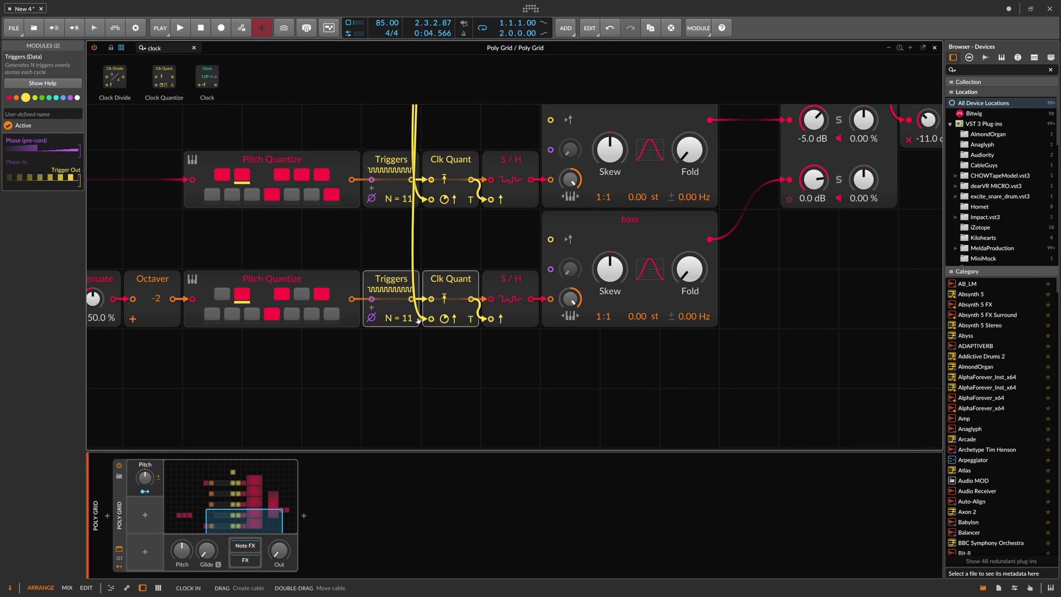
drag(415, 327, 415, 337)
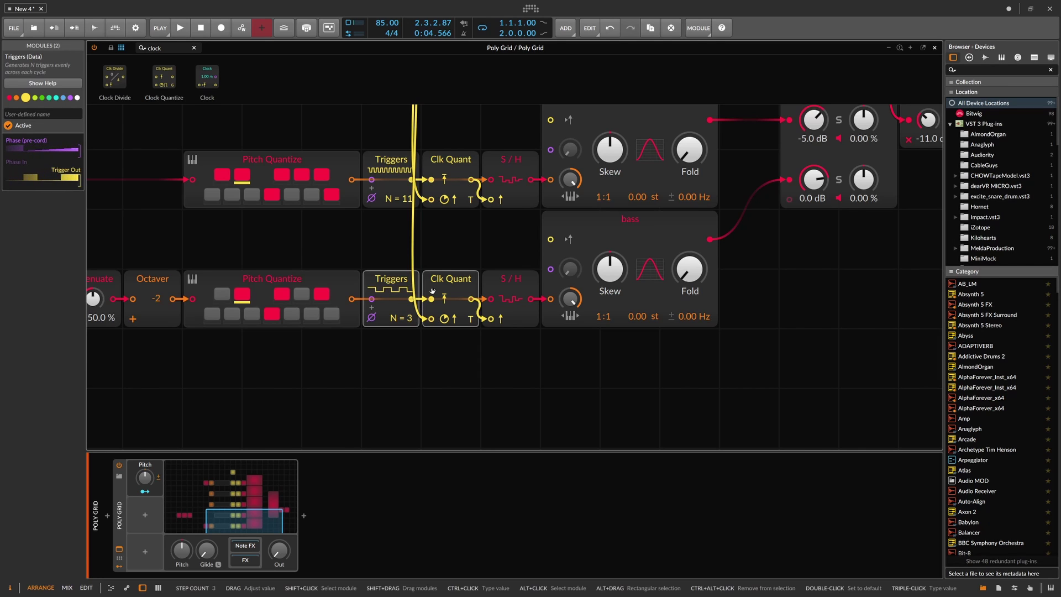
scroll(406, 376, up, 3)
mouse_move(406, 375)
mouse_down()
mouse_move(406, 387)
mouse_move(407, 378)
mouse_up()
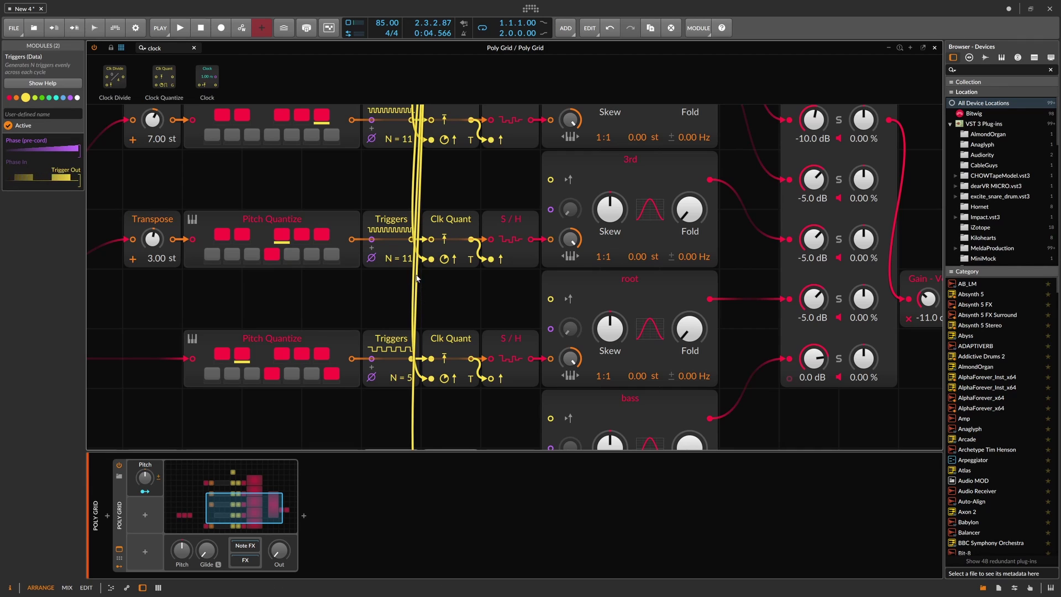
drag(409, 260, 409, 269)
scroll(410, 264, up, 2)
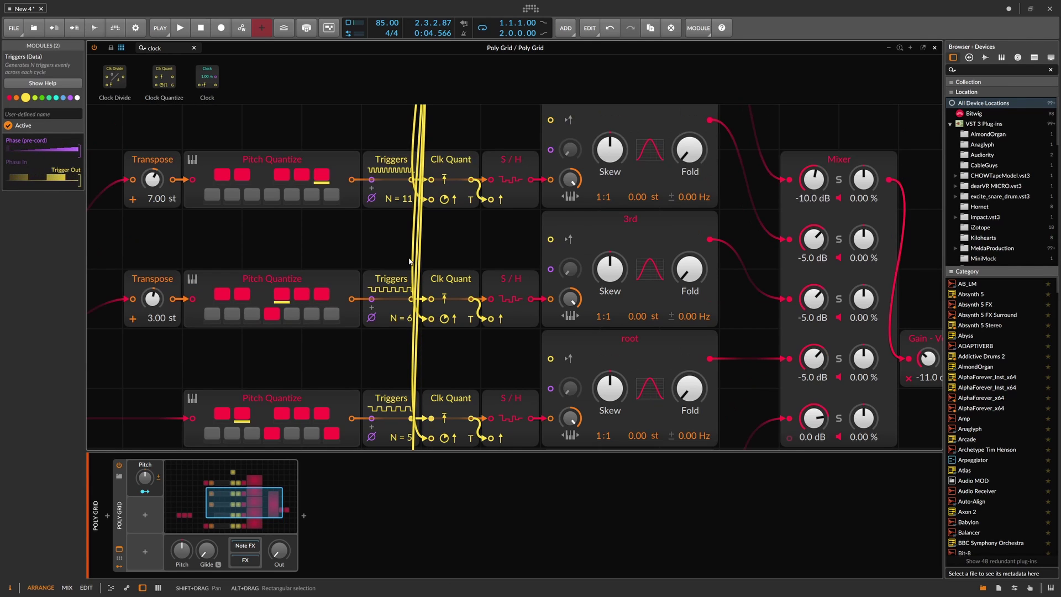
drag(410, 261, 410, 269)
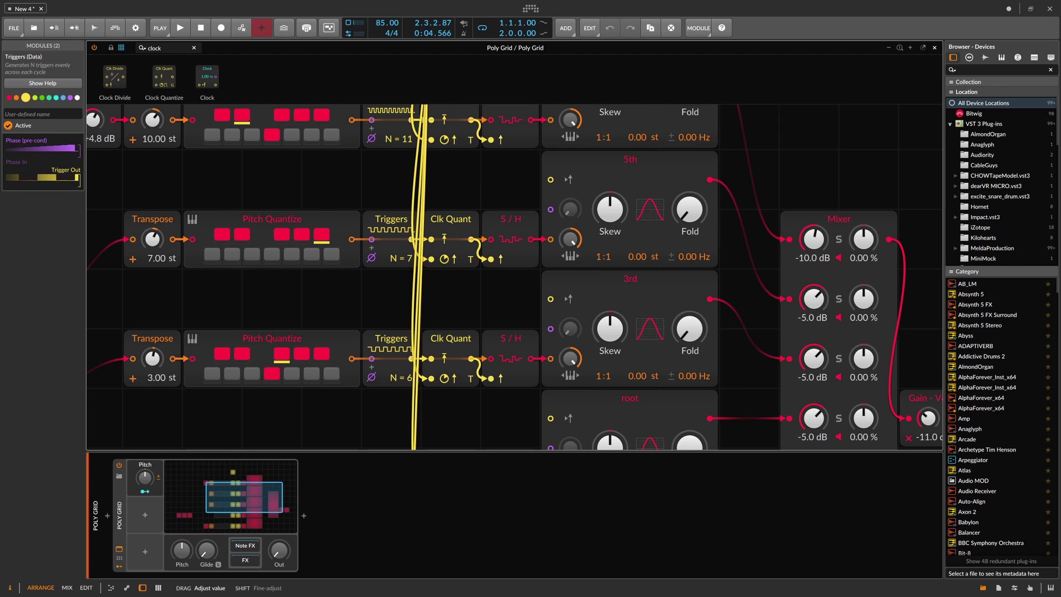
Set the 7th voice's Triggers step count to 9.
scroll(410, 259, up, 1)
drag(408, 199, 409, 201)
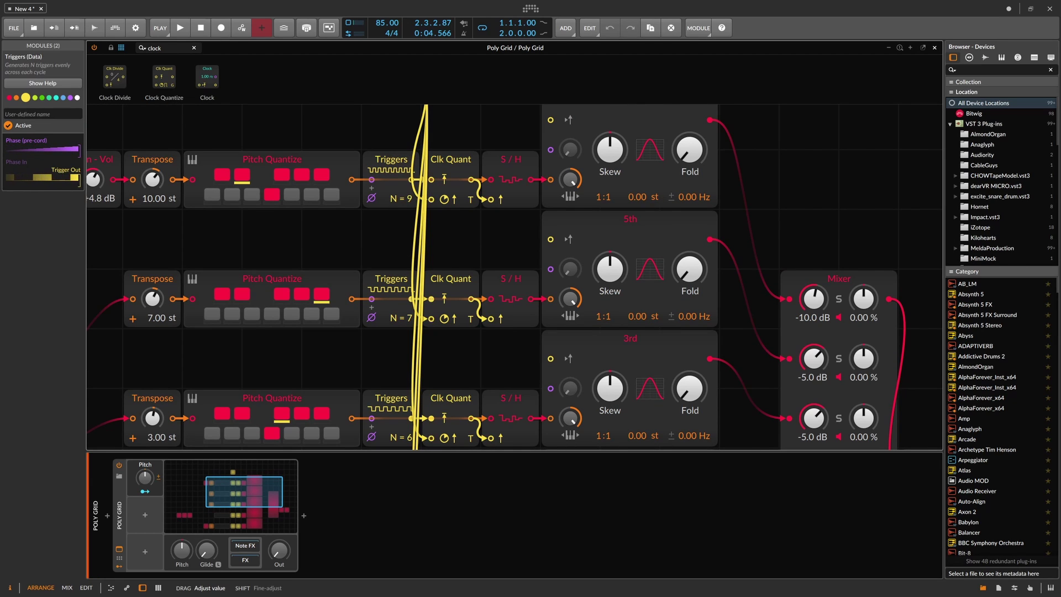
Look over the complete patch, from the clock module to each voice's Triggers, Clock Quantize and Sample / Hold chain.
scroll(410, 205, up, 2)
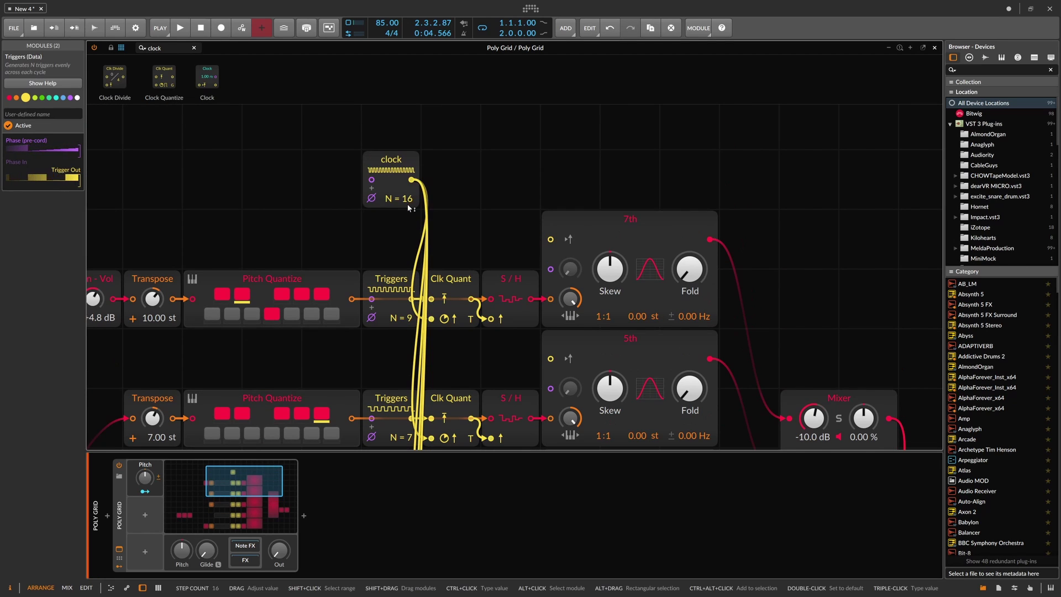
scroll(409, 208, down, 2)
scroll(419, 210, down, 1)
scroll(417, 209, down, 4)
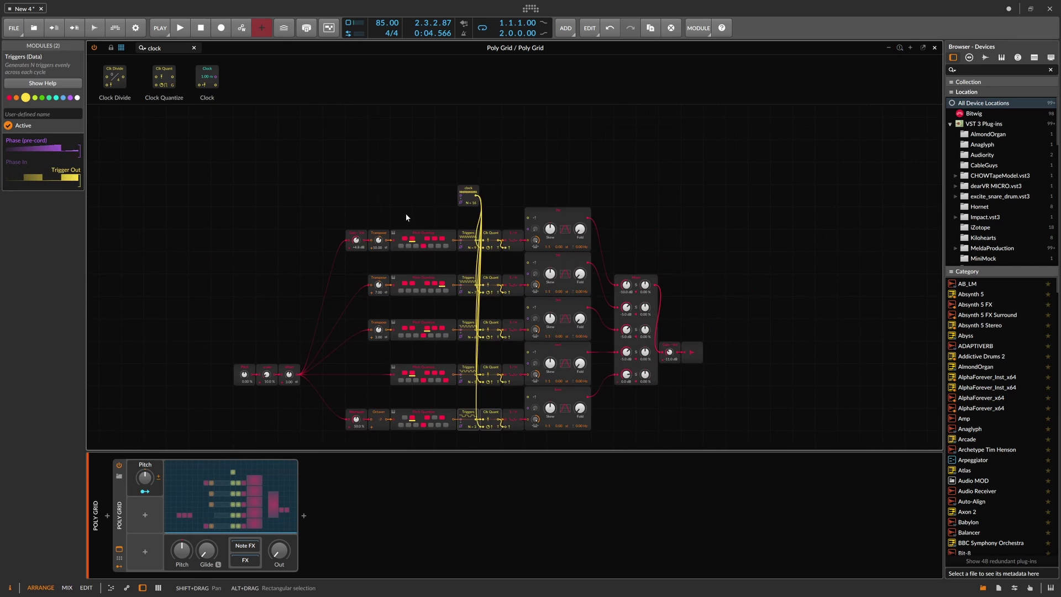
scroll(445, 217, up, 1)
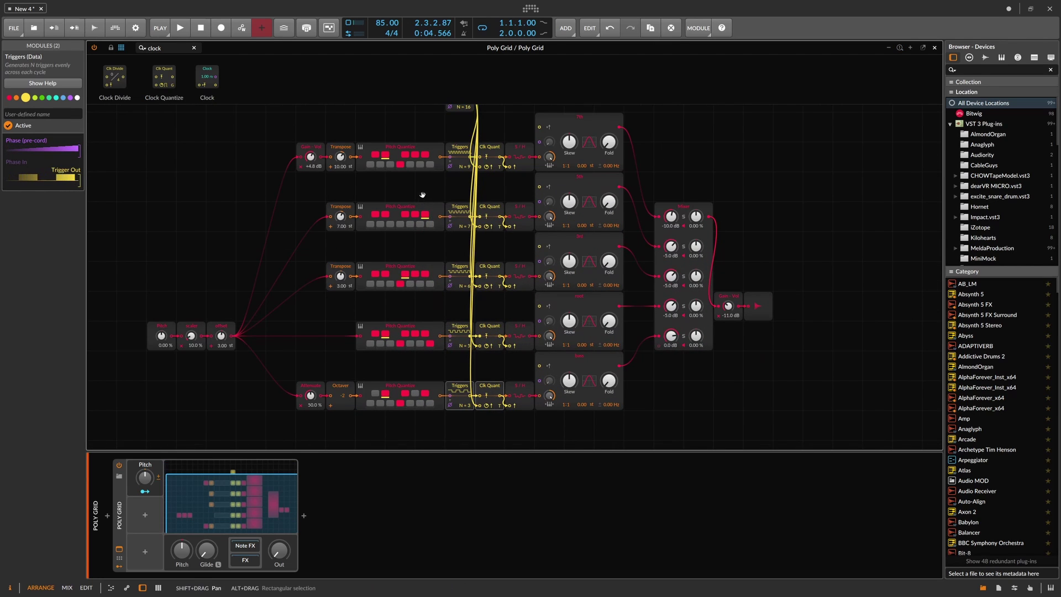
drag(422, 194, 445, 203)
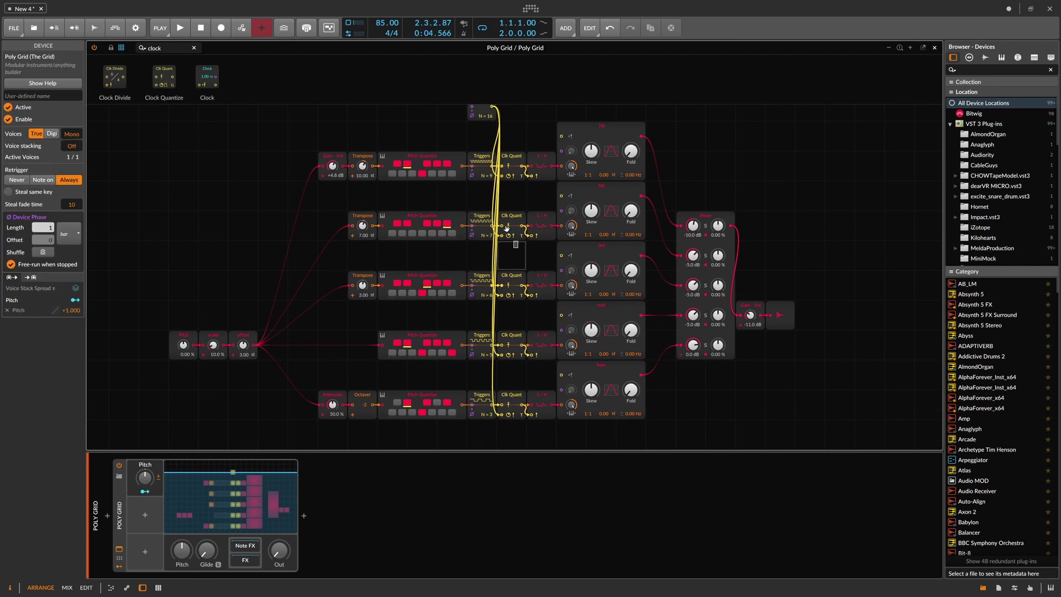
click(479, 214)
scroll(494, 219, up, 1)
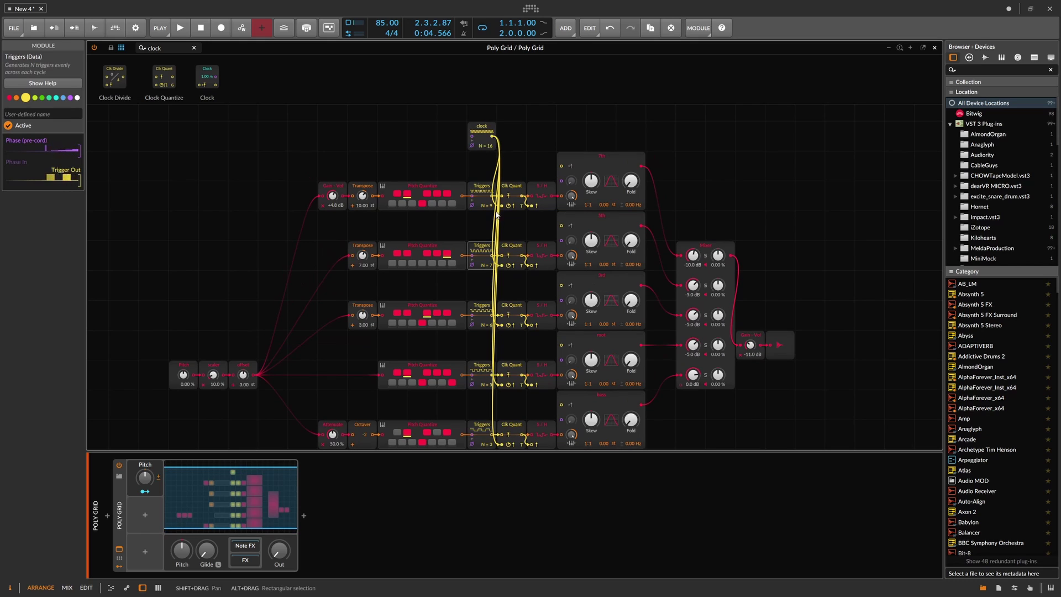
click(482, 127)
scroll(482, 266, down, 1)
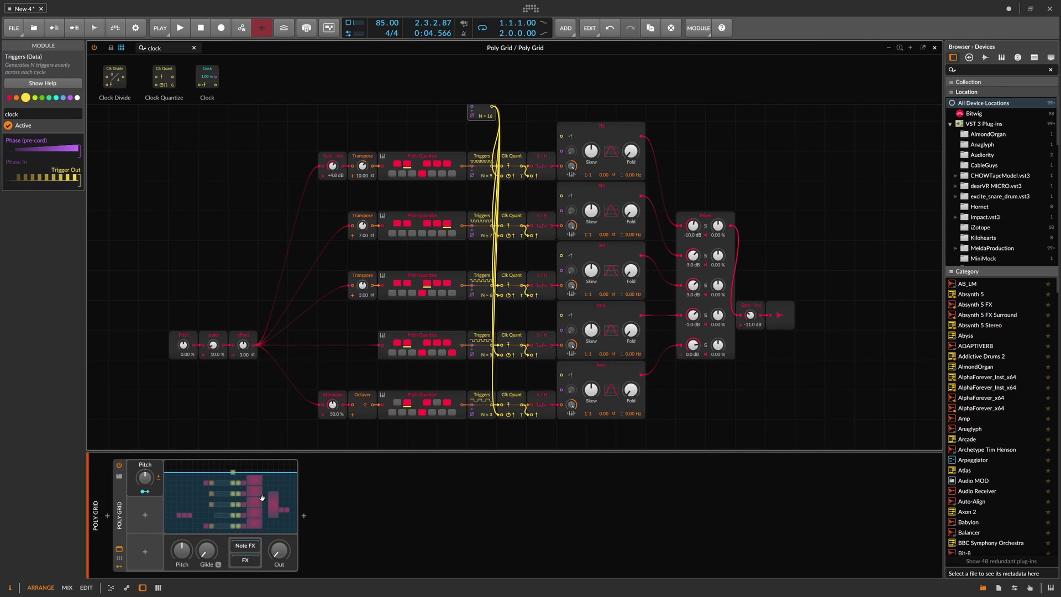
Audition the patch while sweeping the Pitch macro, including during playback, finish it at 0 %, and turn the output level down.
drag(145, 478, 145, 469)
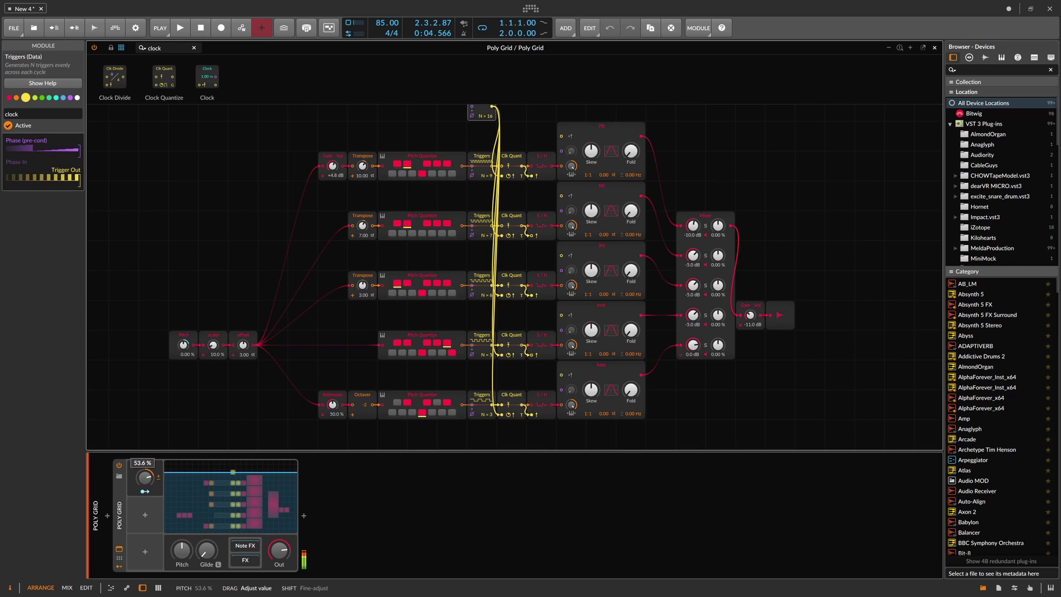
drag(145, 470, 144, 467)
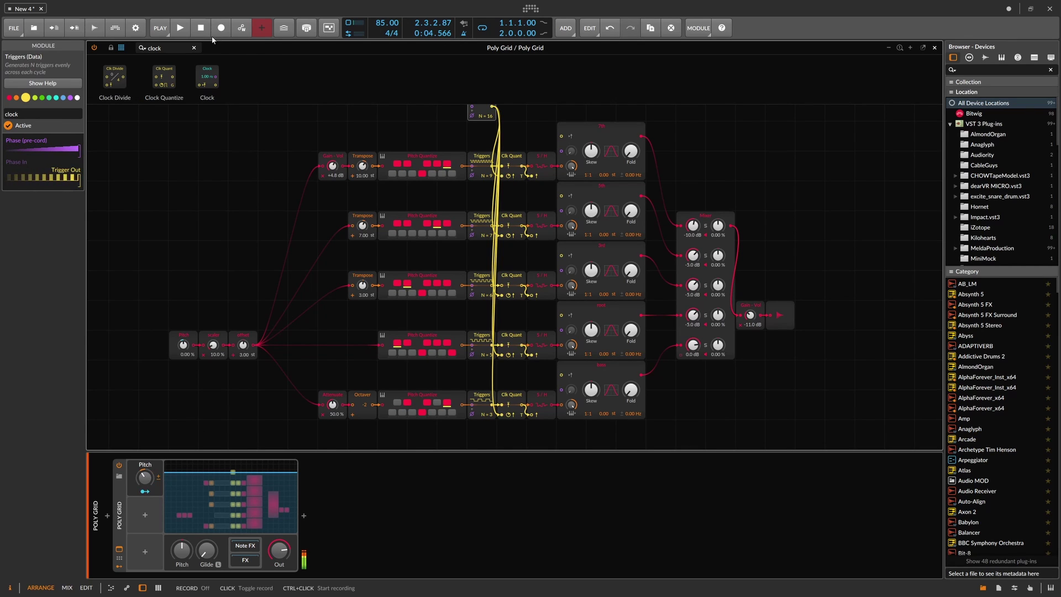
key(space)
drag(148, 473, 148, 483)
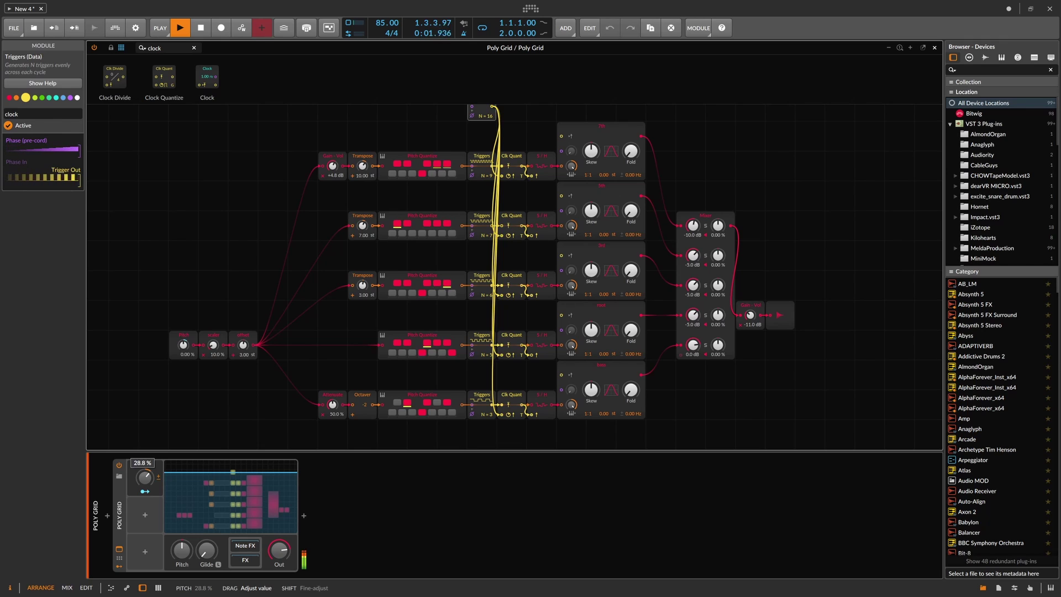
drag(148, 480, 148, 488)
drag(144, 476, 144, 473)
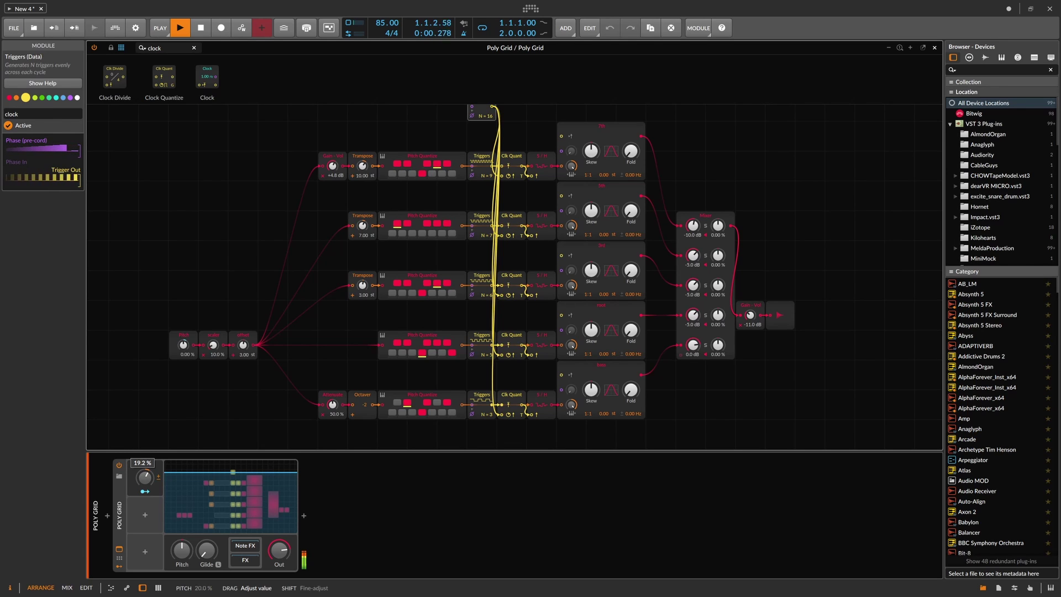
drag(144, 473, 144, 484)
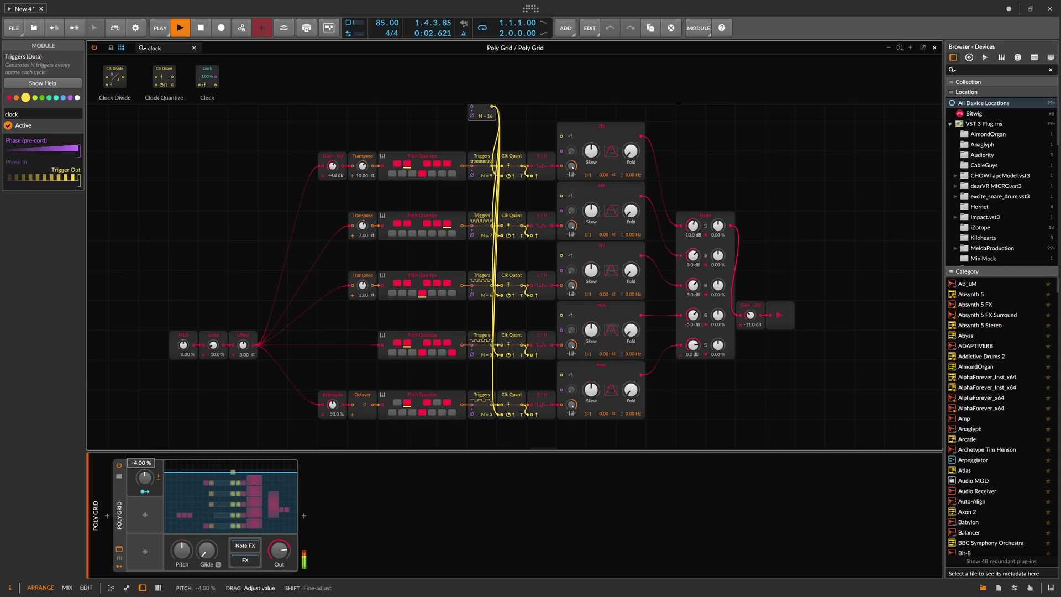
drag(145, 476, 144, 477)
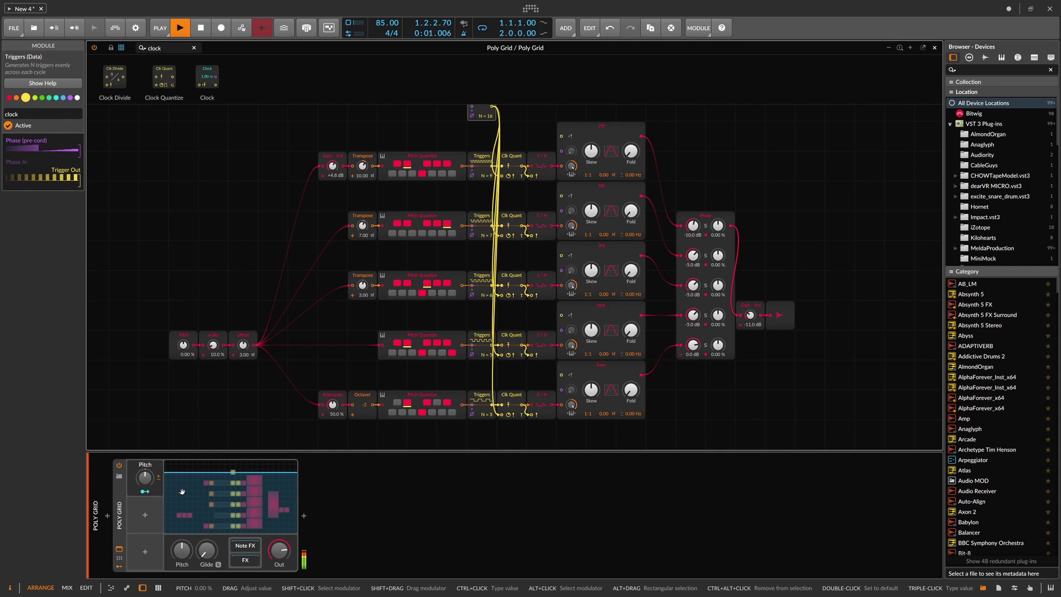
key(space)
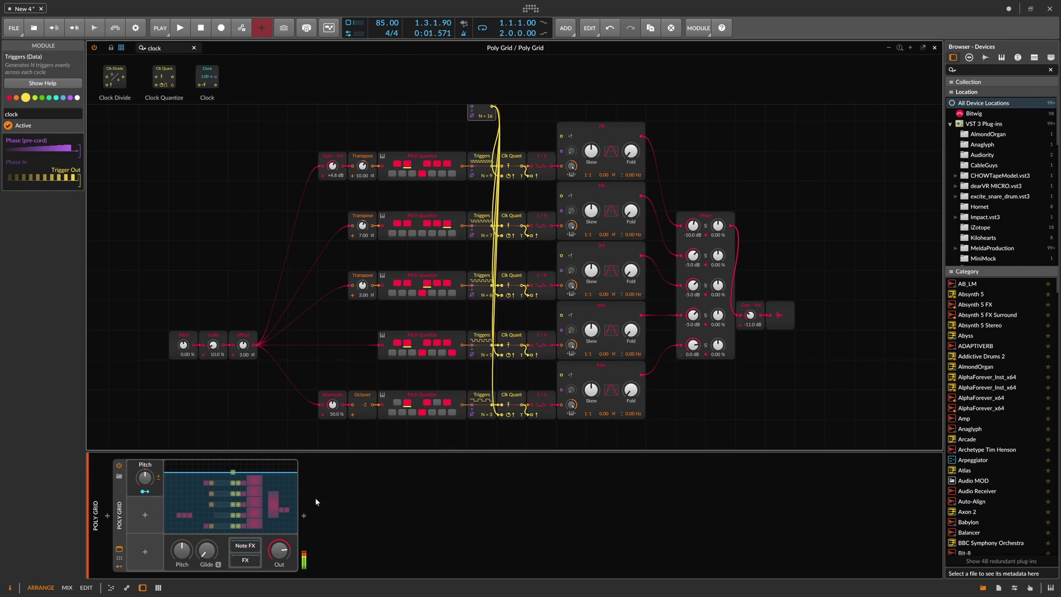
drag(279, 549, 280, 572)
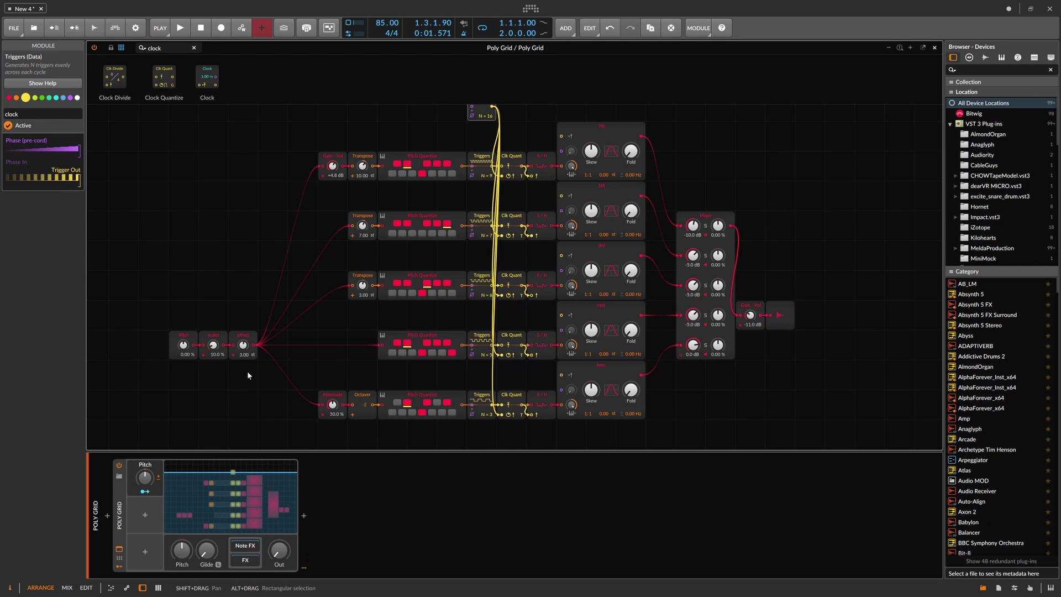
Add a second Macro modulator named Amount and map it to the scaler with a modulation amount of +0.252.
click(147, 513)
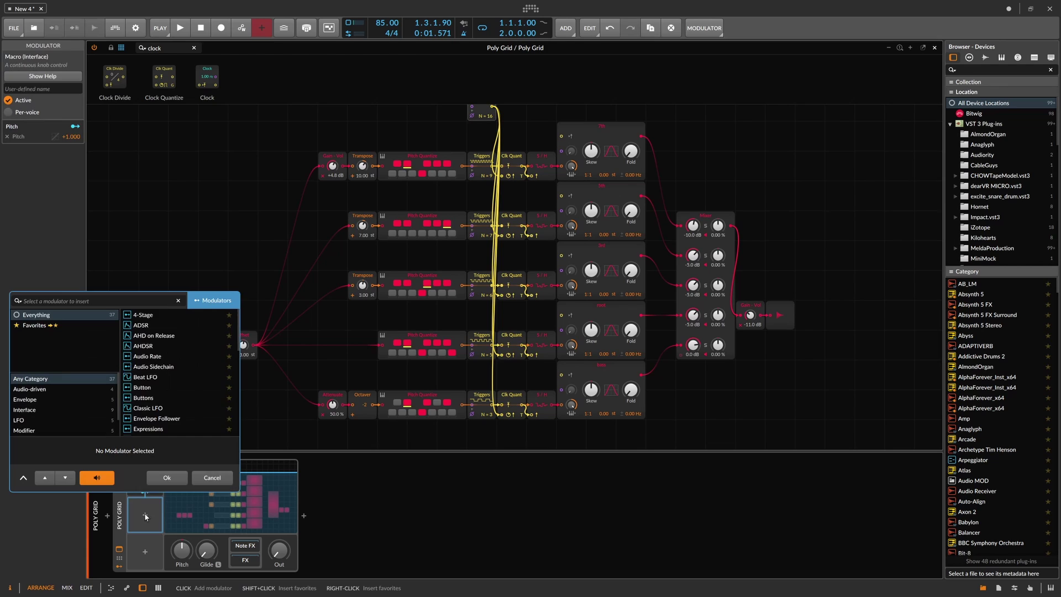
text(mac)
key(Down)
key(Return)
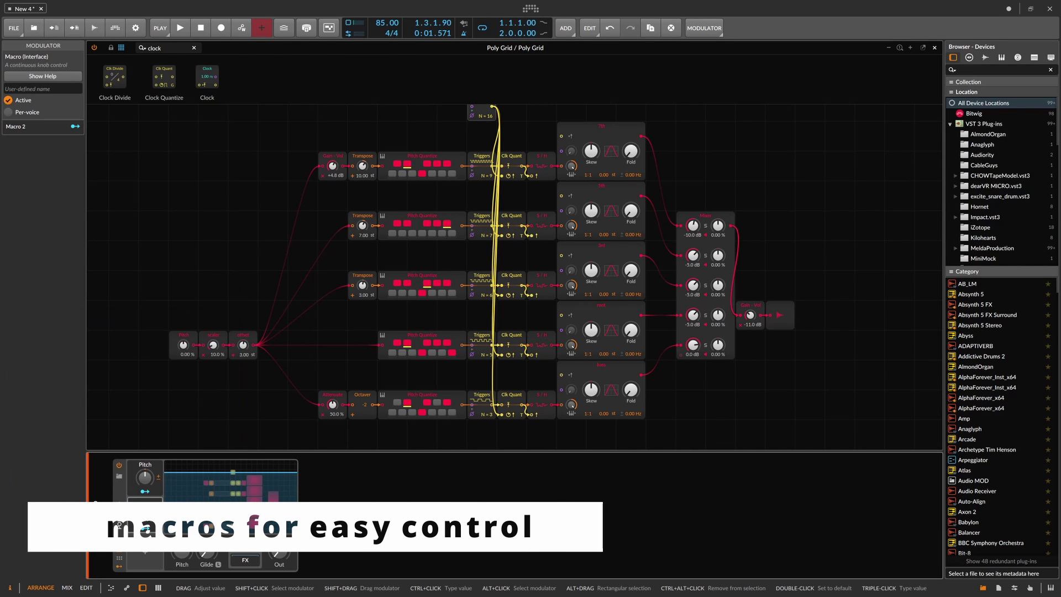
text(Amount)
key(Return)
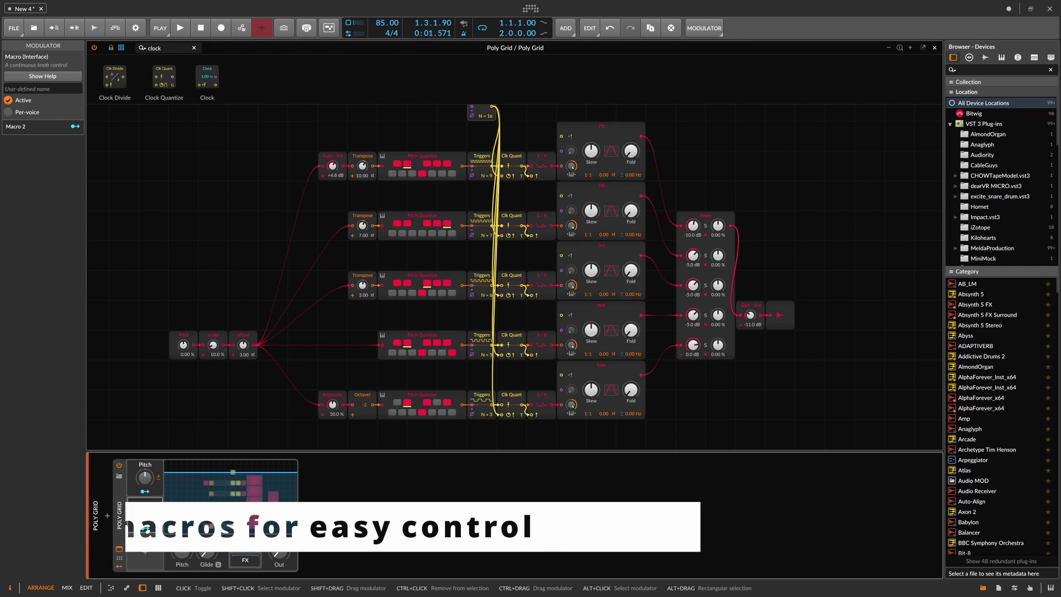
click(145, 528)
drag(213, 345, 213, 317)
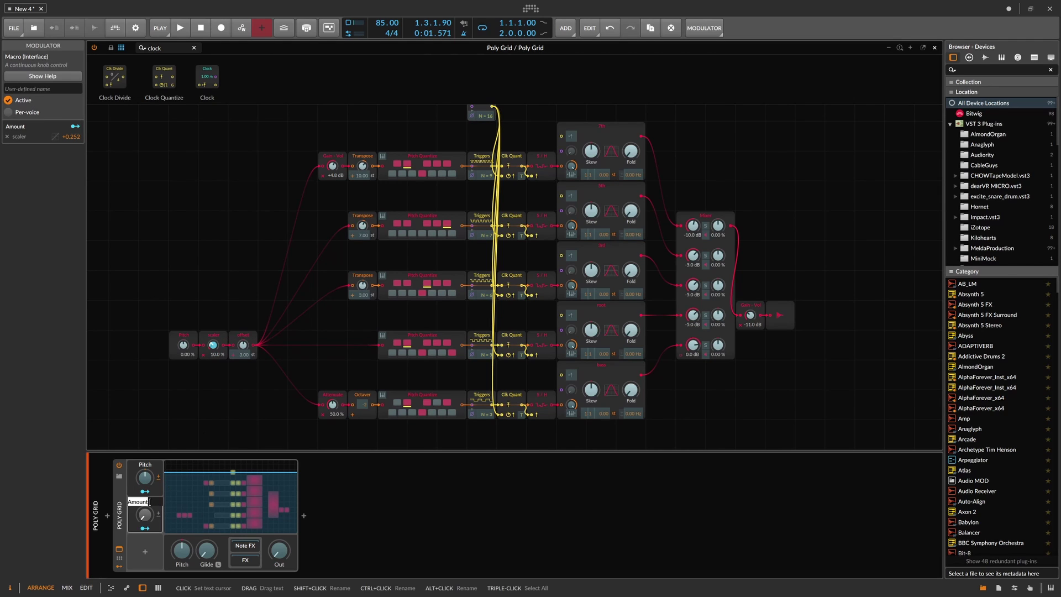
Rename the Amount macro as Note Range and set the scaler to 0 % with a modulation amount of +0.448.
double_click(147, 501)
text(Note Rai)
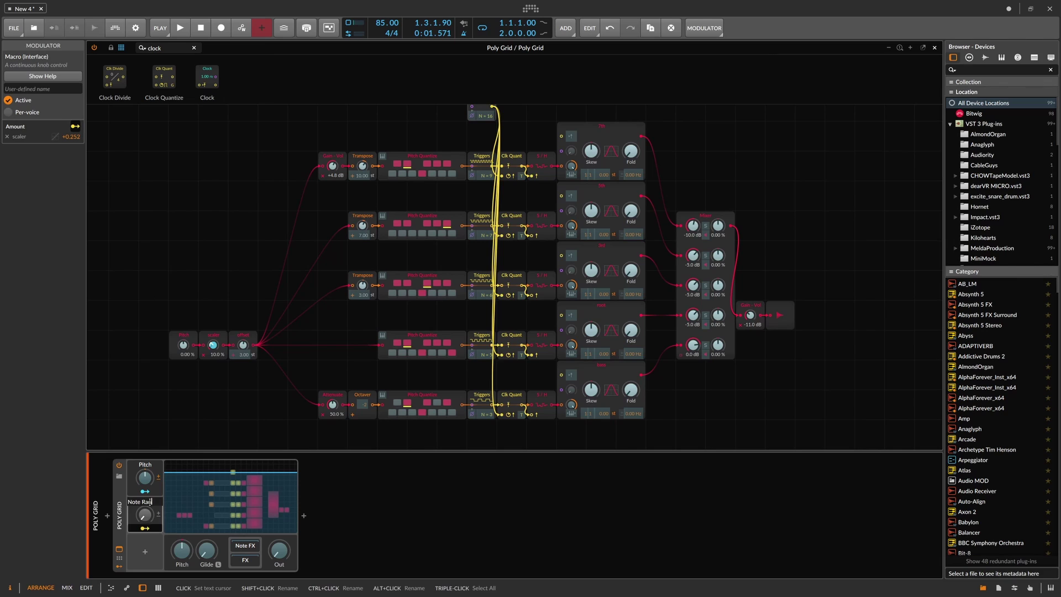
key(BackSpace)
text(nge)
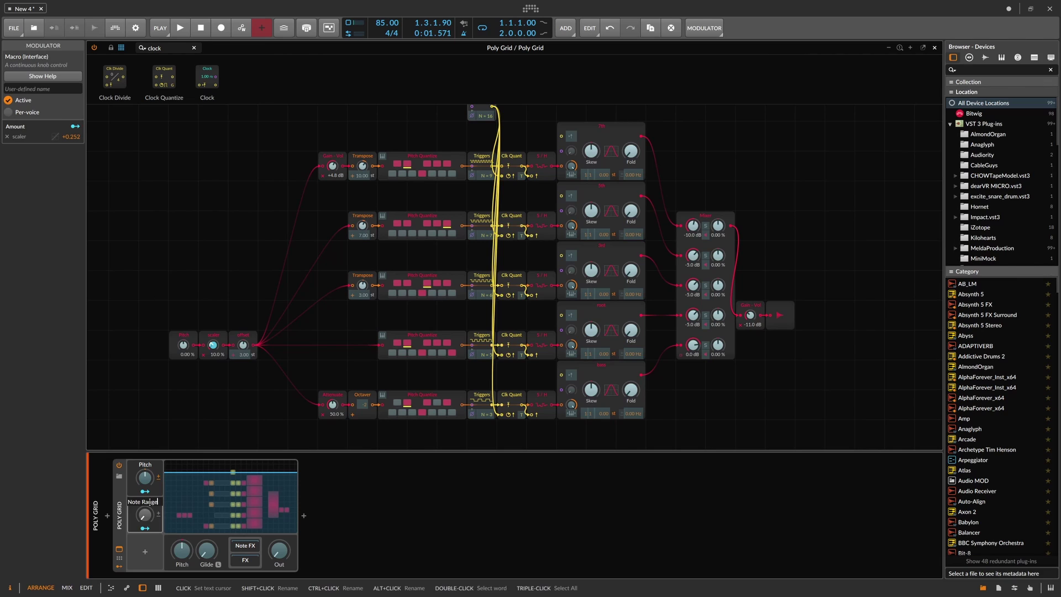
key(Return)
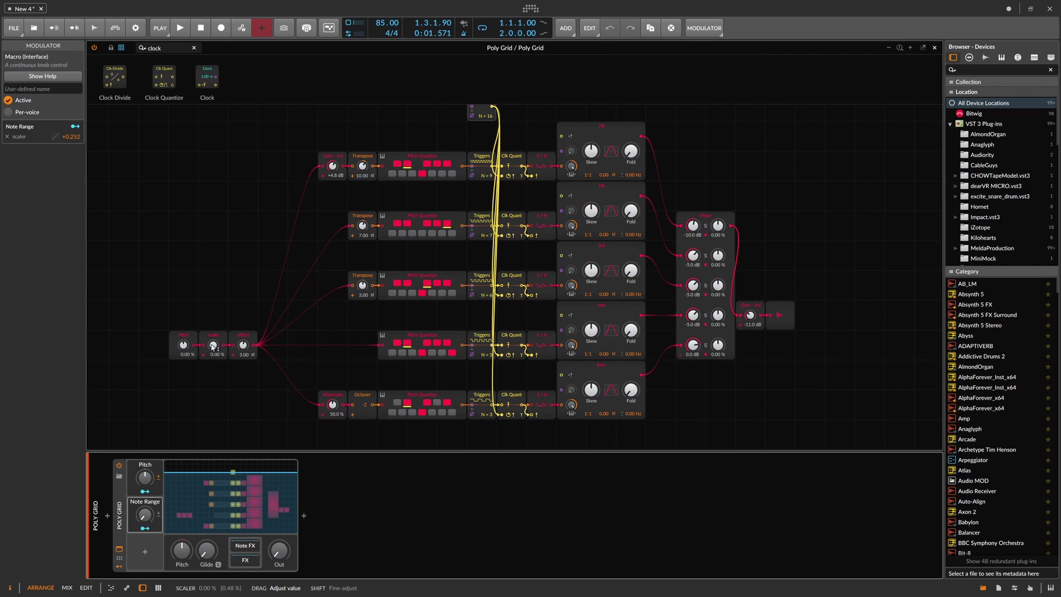
drag(213, 345, 212, 327)
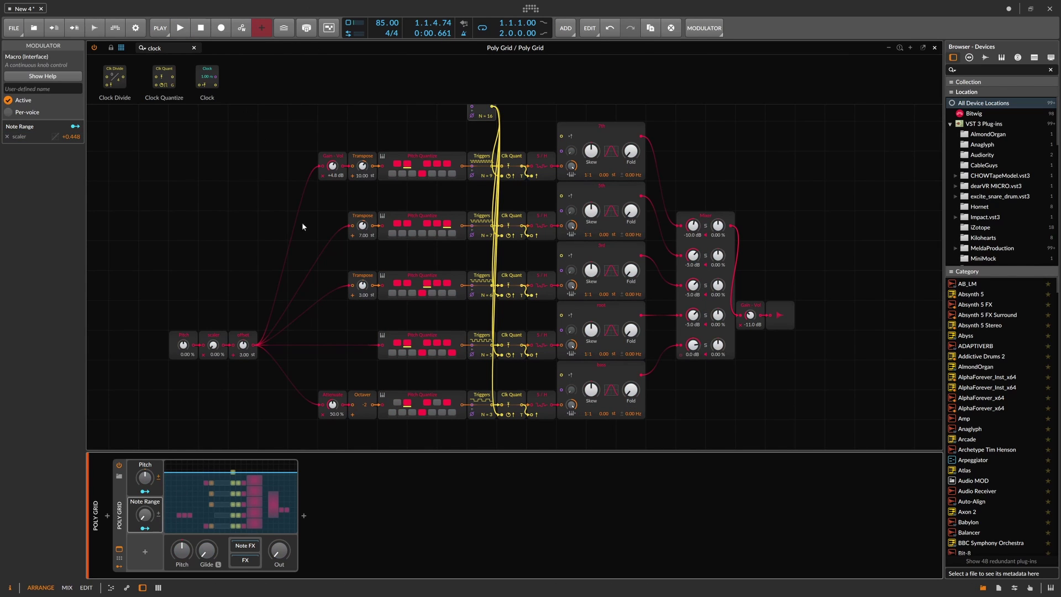
Raise the output level and audition the patch in playback while adjusting the Note Range macro around 8.4 %.
drag(279, 547, 279, 493)
key(space)
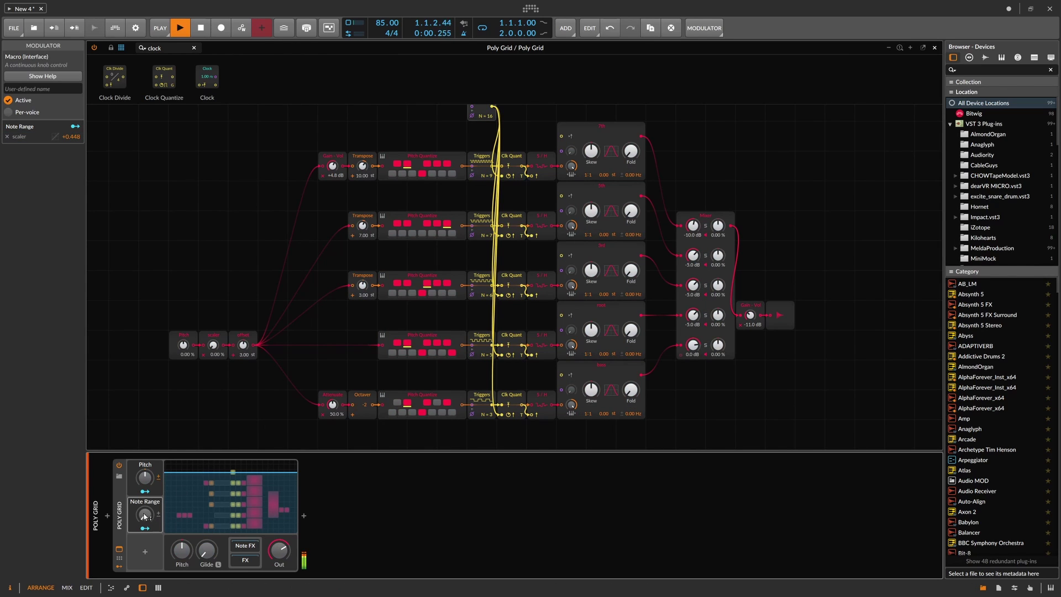
mouse_move(145, 515)
mouse_down()
mouse_move(145, 491)
mouse_move(145, 527)
mouse_up()
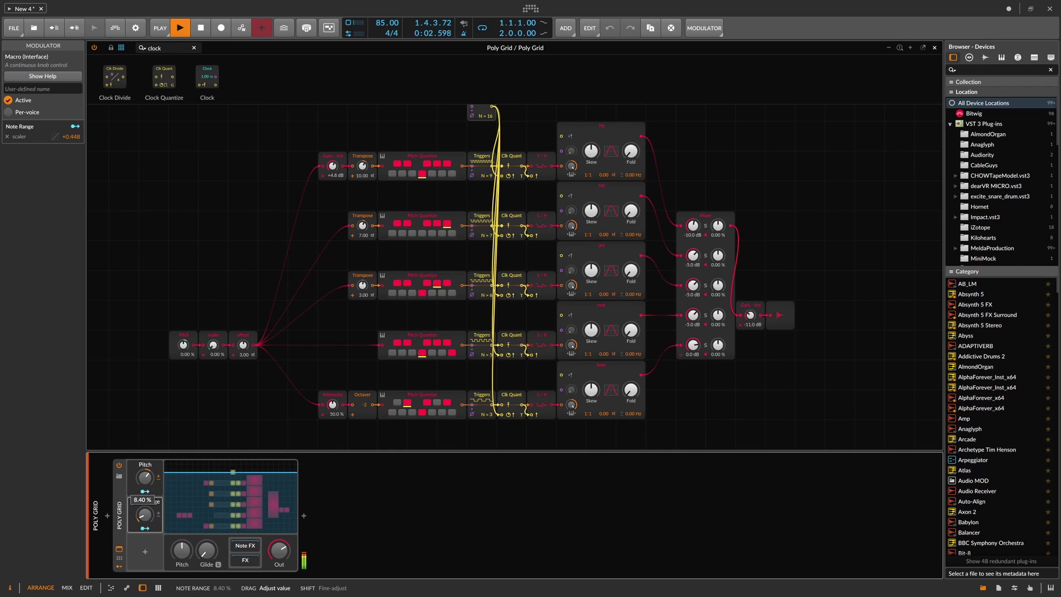
drag(145, 527, 145, 525)
key(space)
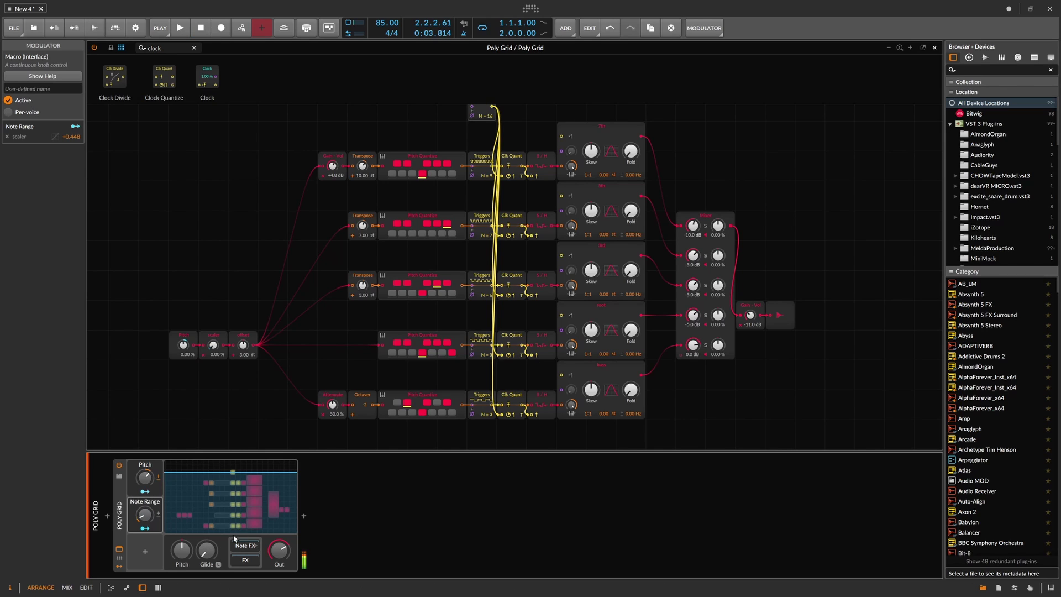
Add a Classic LFO modulator to the Poly Grid and open its detail settings.
click(145, 552)
text(r)
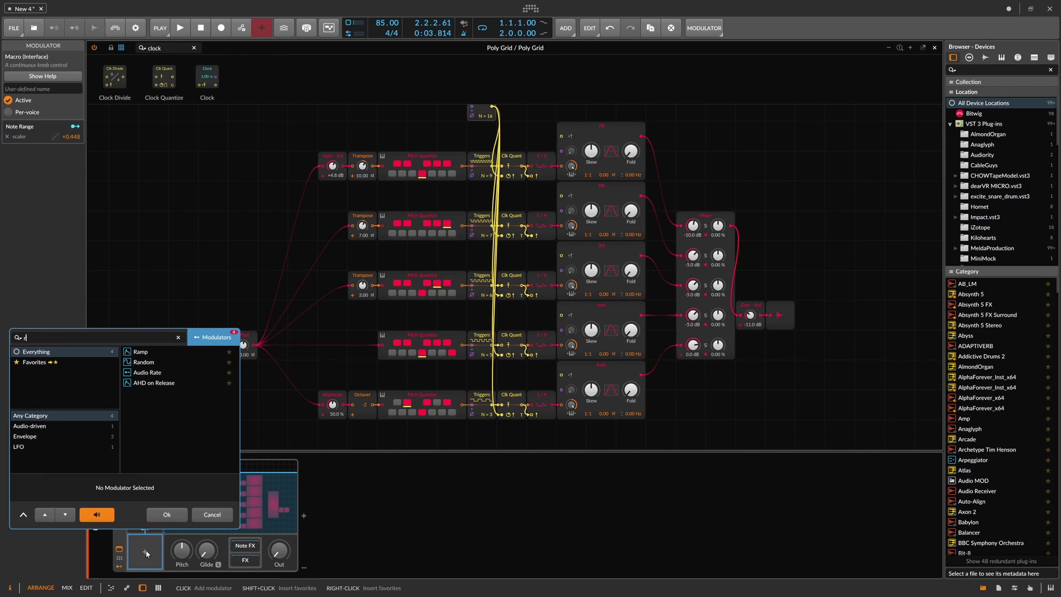
key(BackSpace)
text(l)
key(Down)
key(Down)
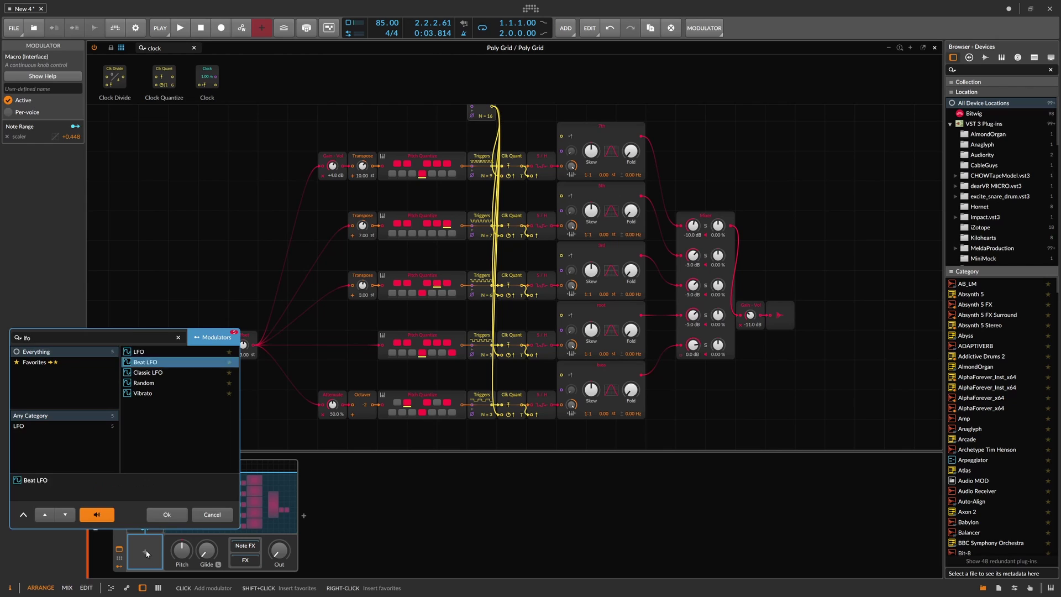
key(Down)
key(Return)
click(148, 549)
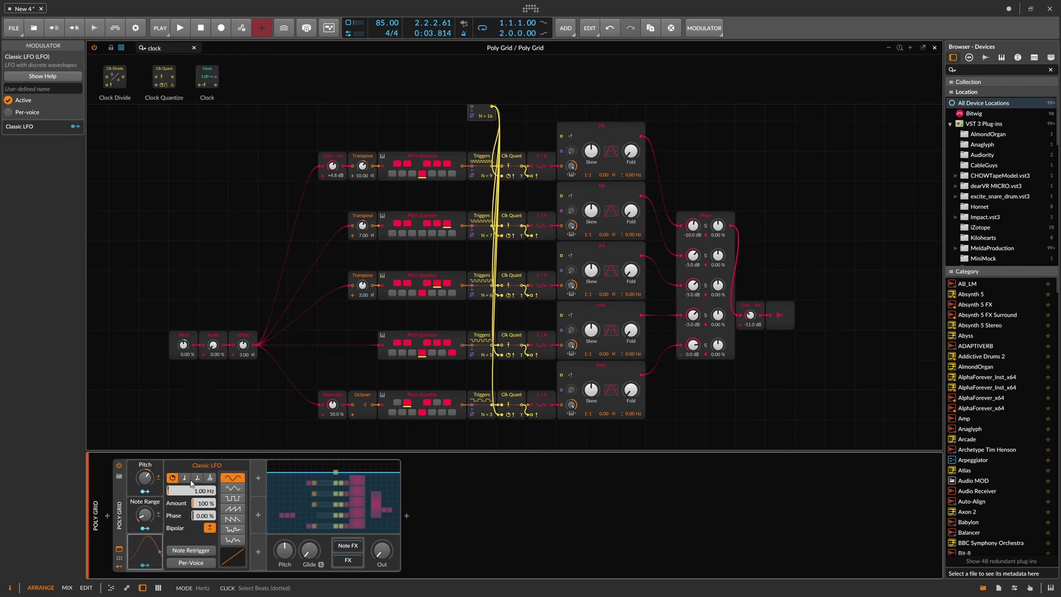
Sync the Classic LFO to beats with a 2/1 timebase and turn off its Bipolar option.
click(194, 489)
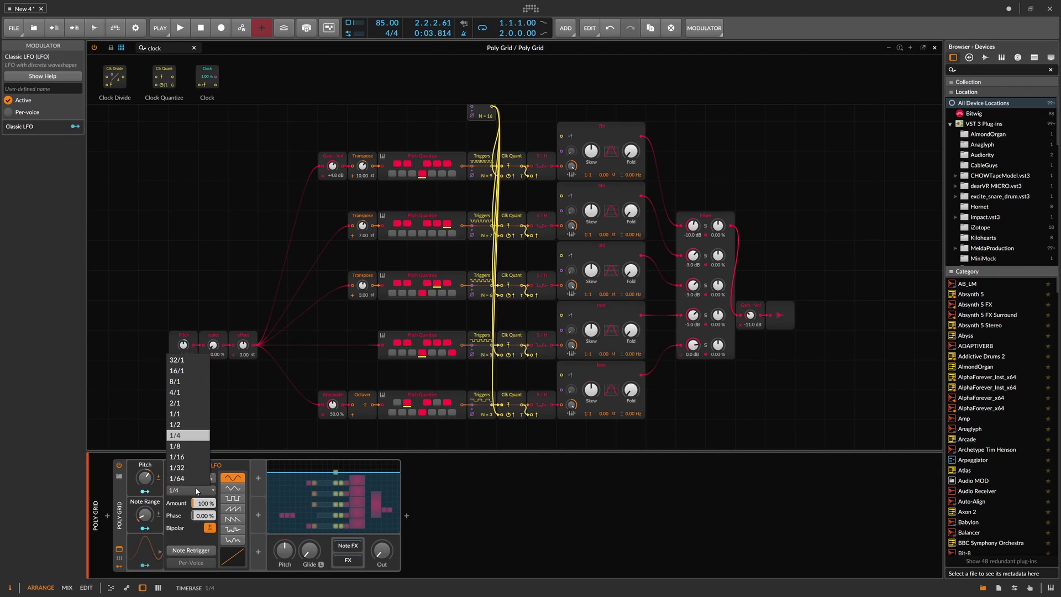
click(177, 403)
click(208, 528)
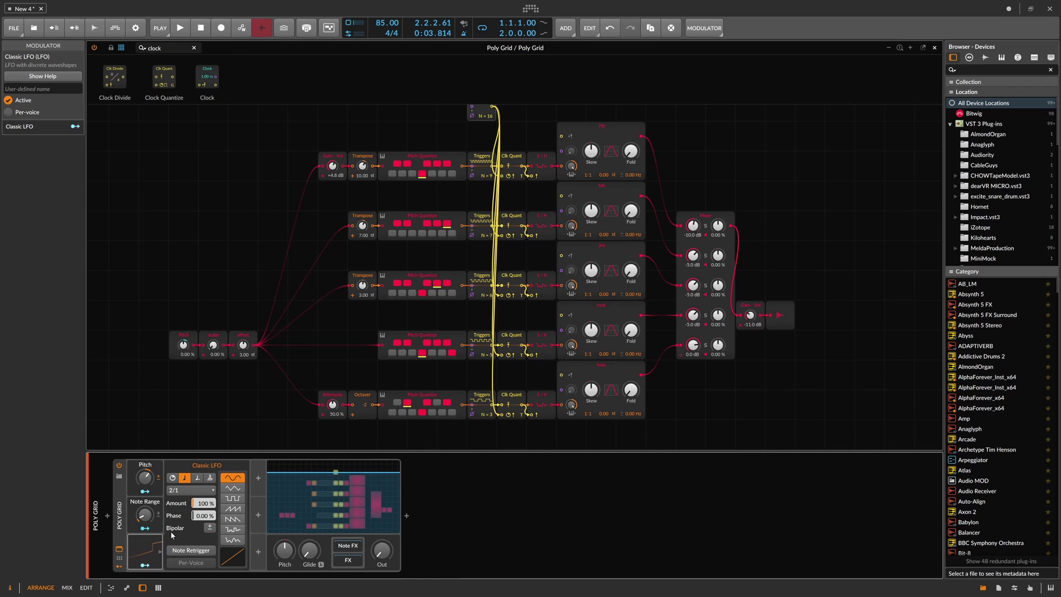
Map the Classic LFO to the Note Range macro with a modulation amount of +0.252.
click(145, 565)
drag(144, 514, 145, 510)
click(146, 567)
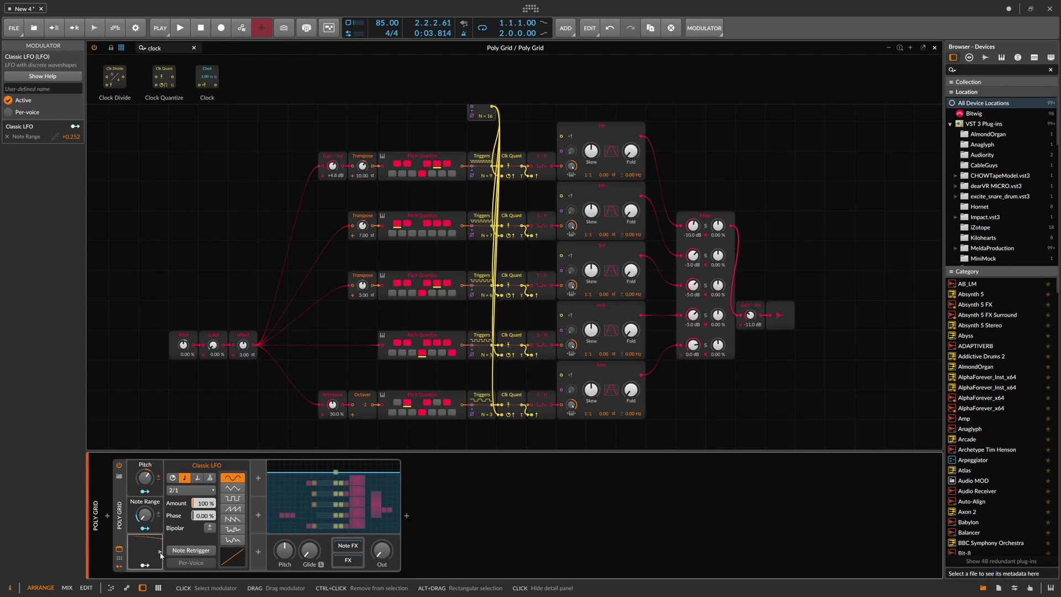
Raise the output level and lower the Pitch macro to about -16.8 % while listening to the LFO-modulated patch.
drag(381, 549, 381, 541)
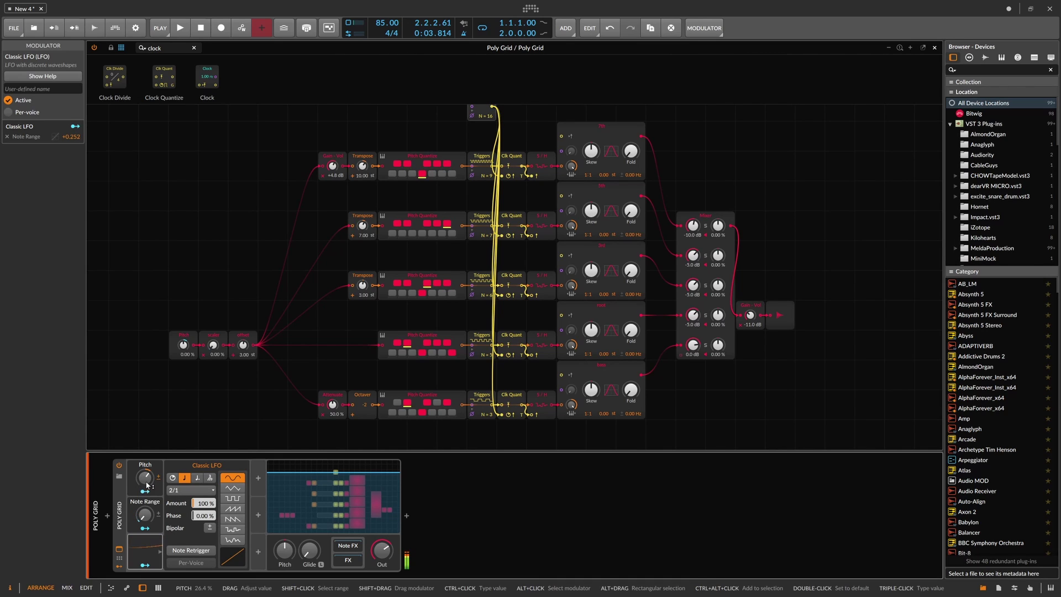
drag(147, 485, 147, 494)
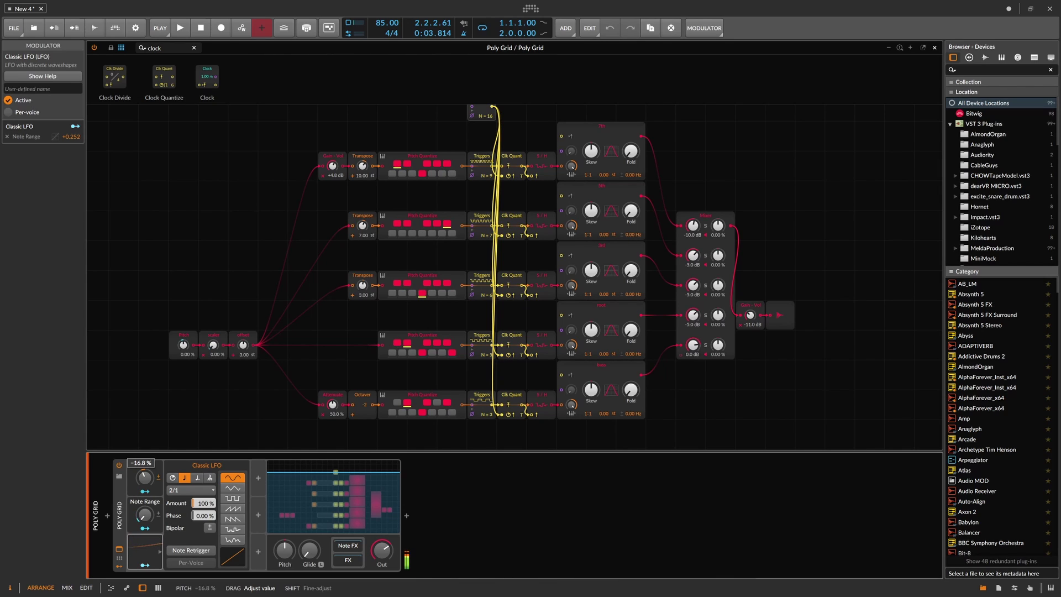
drag(147, 500, 147, 500)
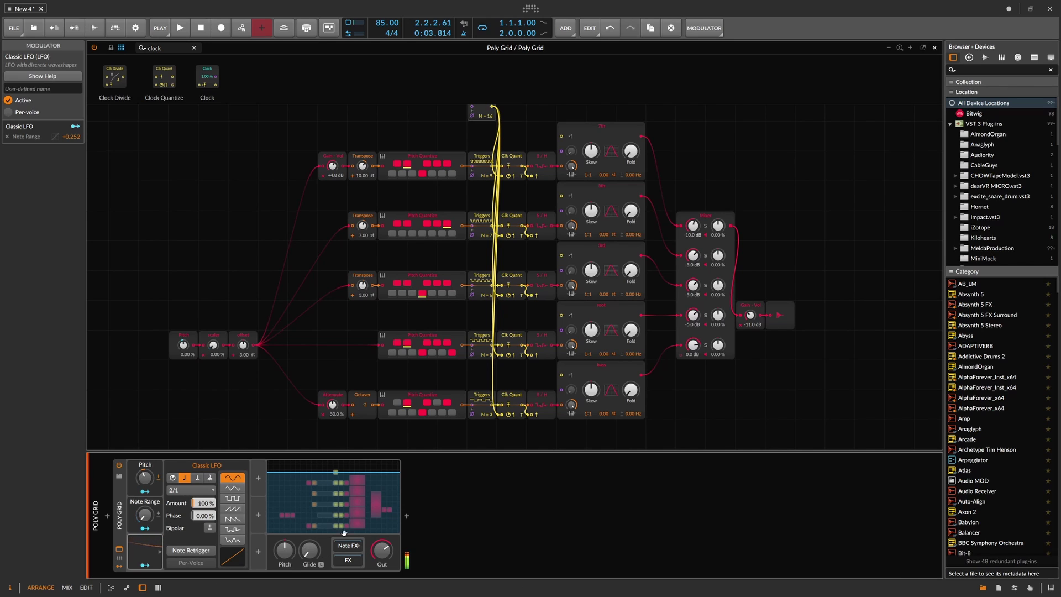
Reduce the Classic LFO's modulation of the Note Range macro to +0.104 and audition the patch at different Pitch macro values.
drag(148, 529, 148, 552)
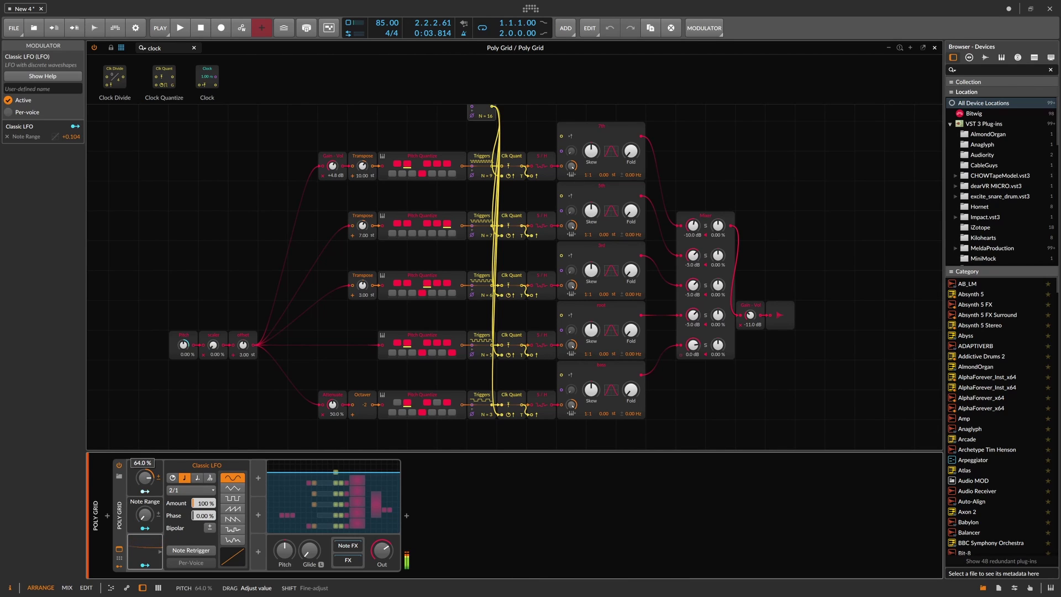
drag(145, 478, 144, 508)
mouse_move(144, 478)
mouse_down()
mouse_move(144, 462)
mouse_move(144, 480)
mouse_up()
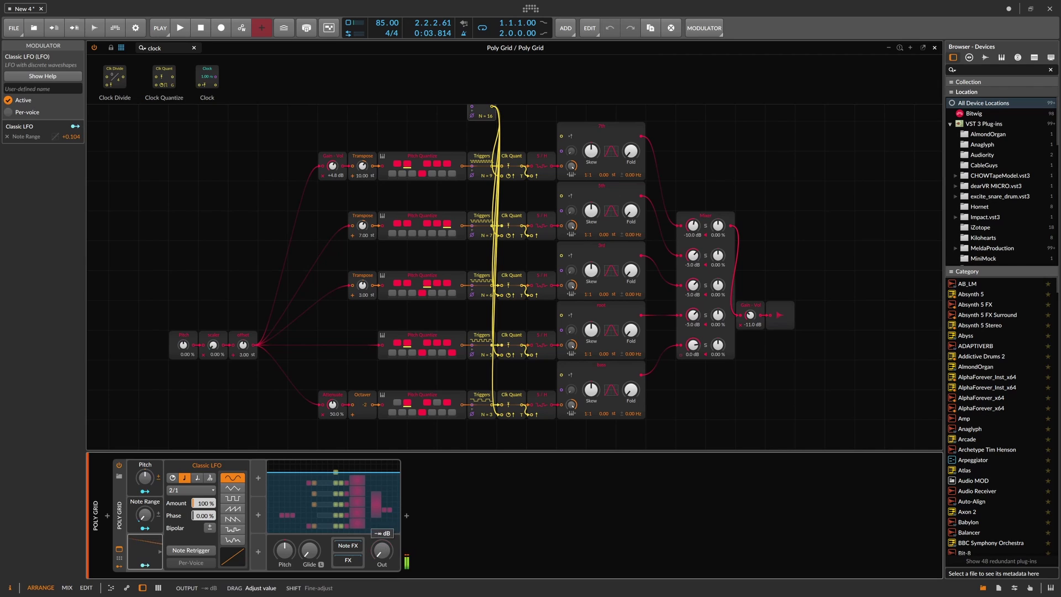
key(space)
key(space)
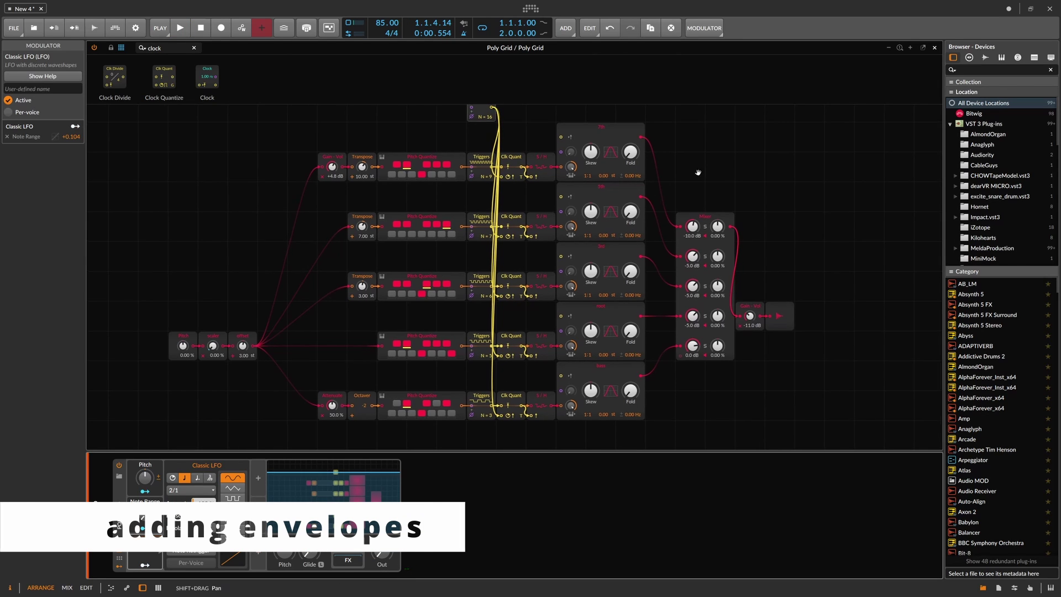
Move the Mixer, Gain - Vol and output modules together farther away from the Sine voices to make room for new modules.
drag(699, 171, 579, 214)
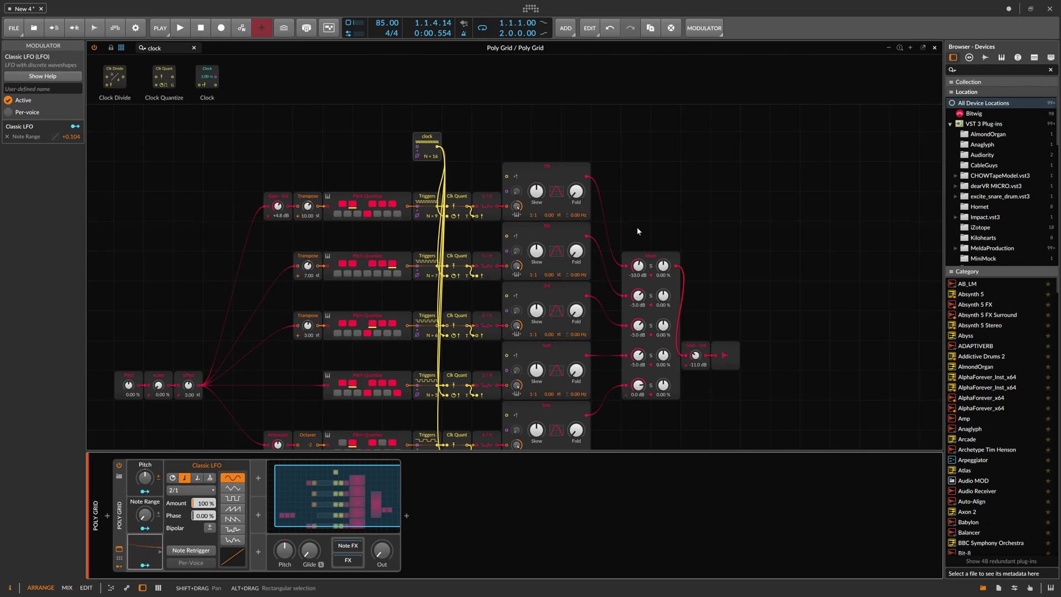
click(702, 244)
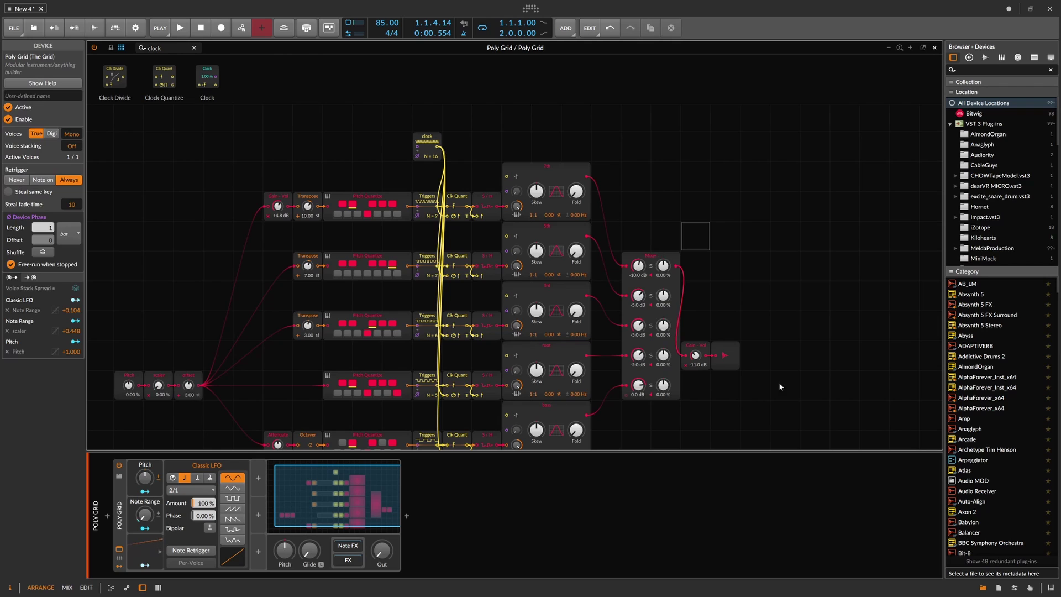
drag(795, 399, 635, 254)
drag(636, 256, 755, 256)
click(695, 236)
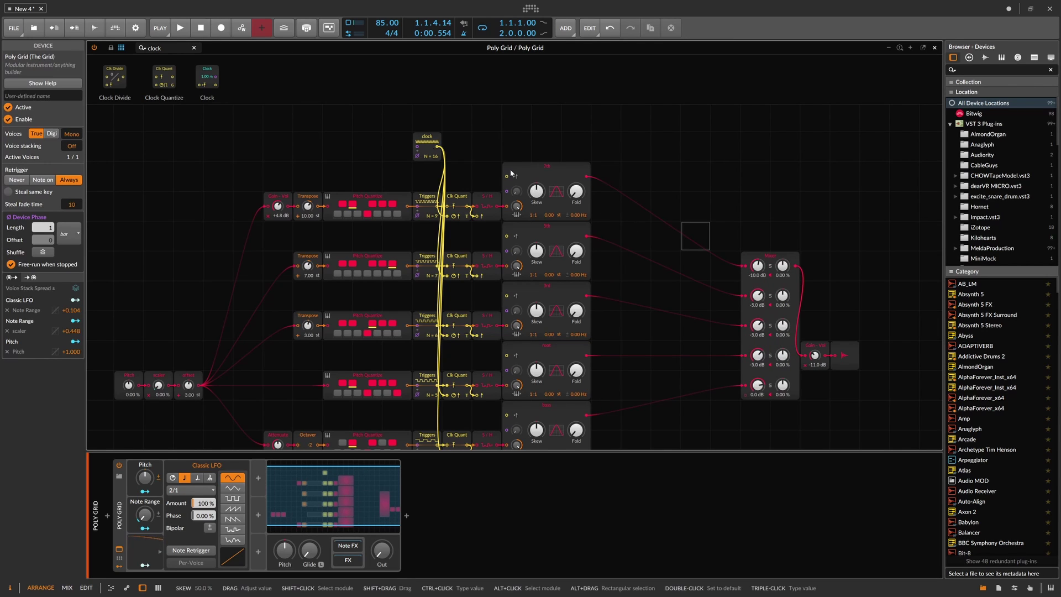
Insert an AD envelope between the 7th voice's Sine and the Mixer, and turn off its triggering on notes.
click(194, 48)
text(ad)
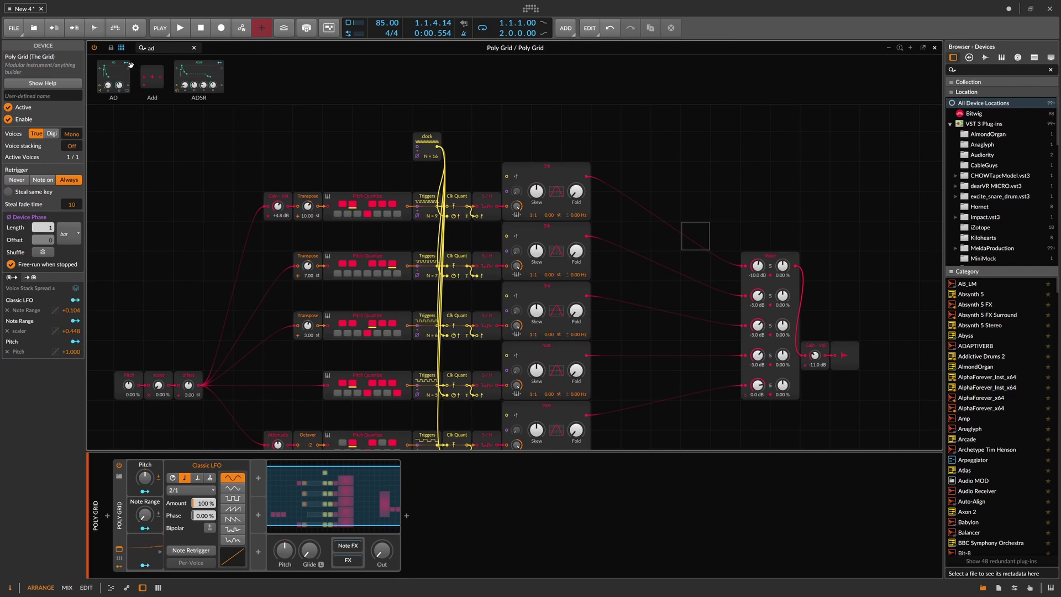
drag(113, 78, 535, 298)
scroll(646, 177, up, 3)
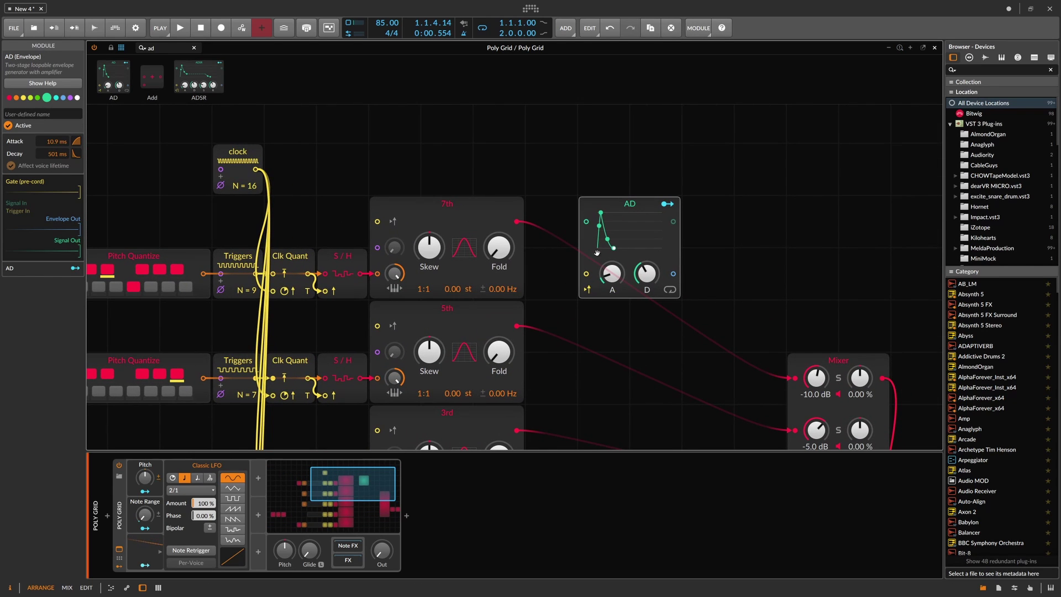
click(587, 288)
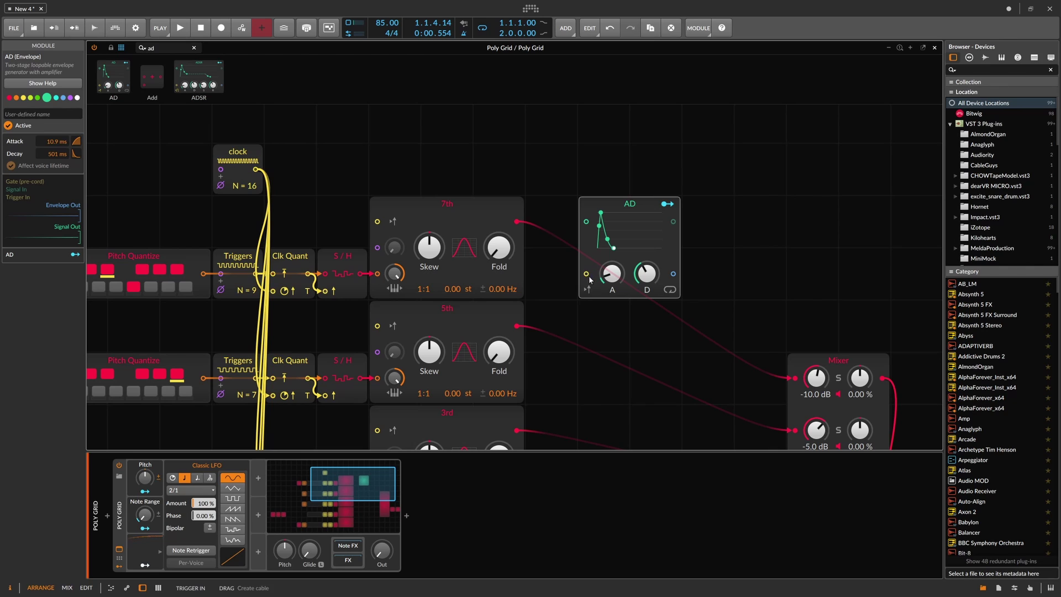
drag(608, 205, 517, 222)
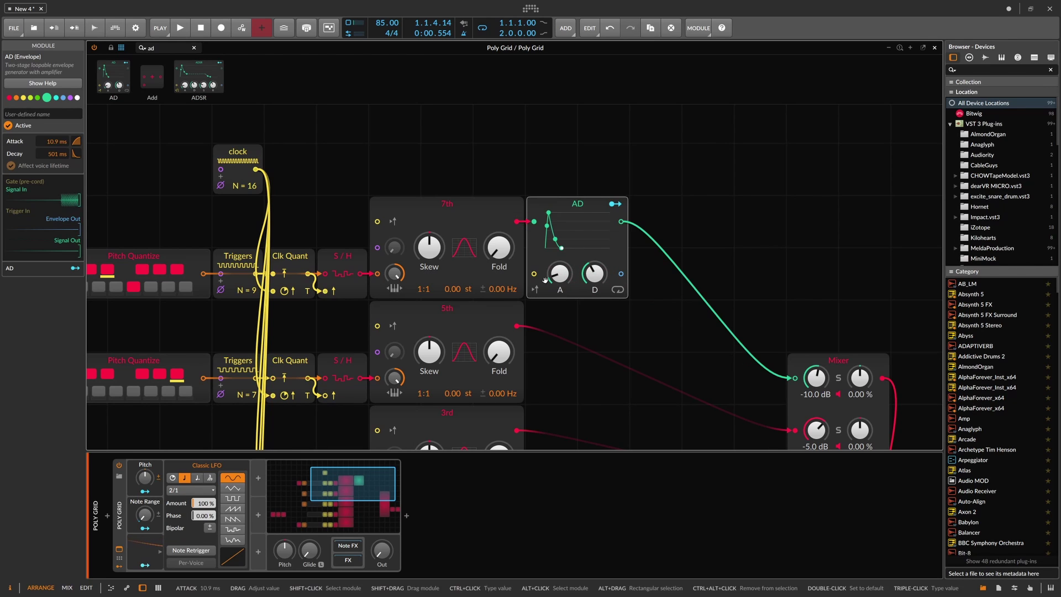
Insert an AD envelope between the Sine and the Mixer on each of the 5th, 3rd, root and bass voices.
drag(127, 81, 517, 326)
scroll(554, 332, down, 2)
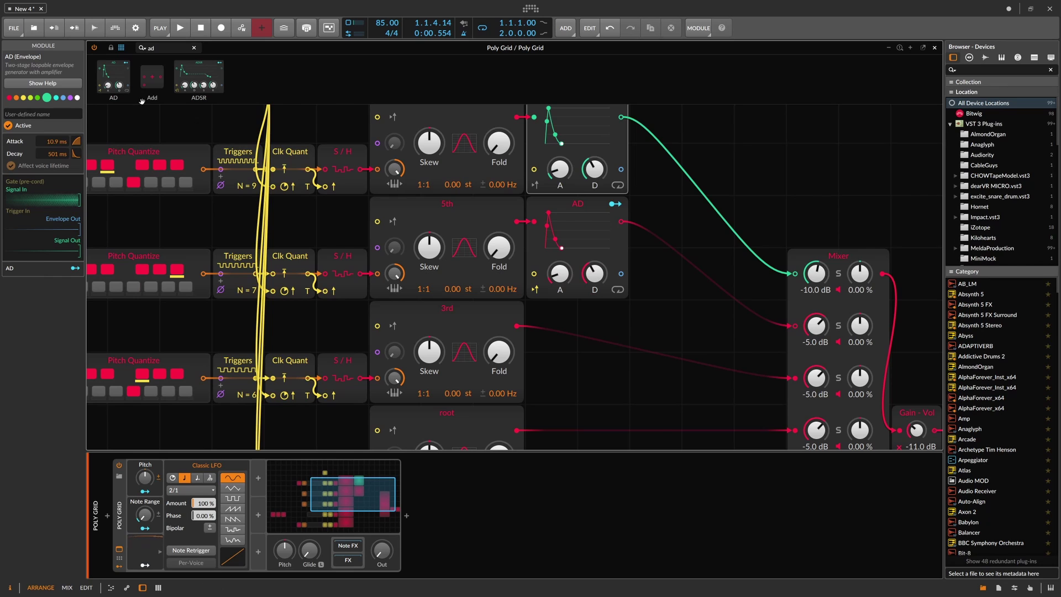
drag(116, 80, 517, 326)
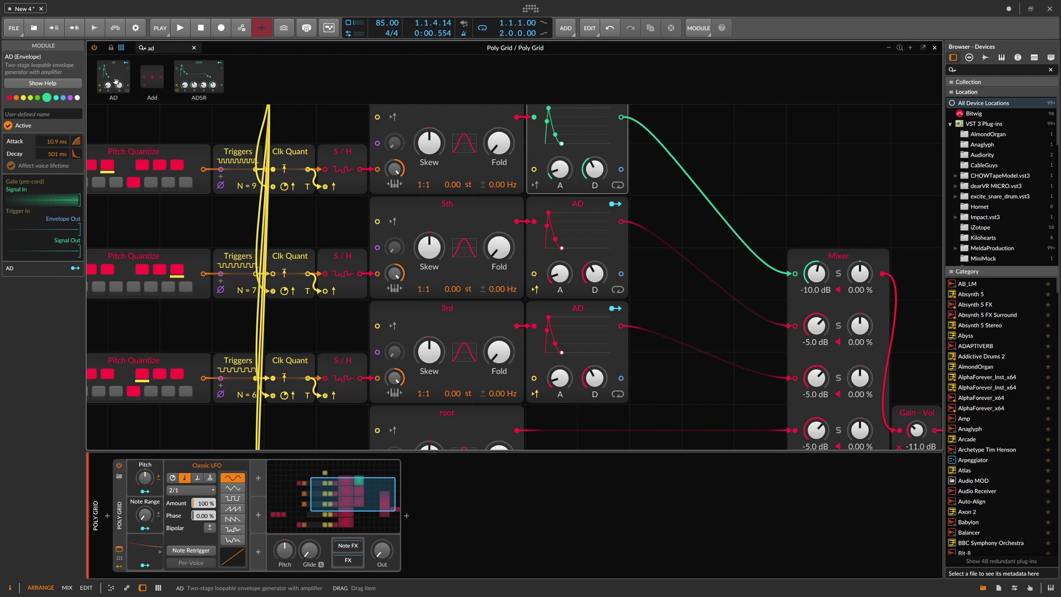
drag(116, 82, 516, 430)
scroll(541, 405, down, 2)
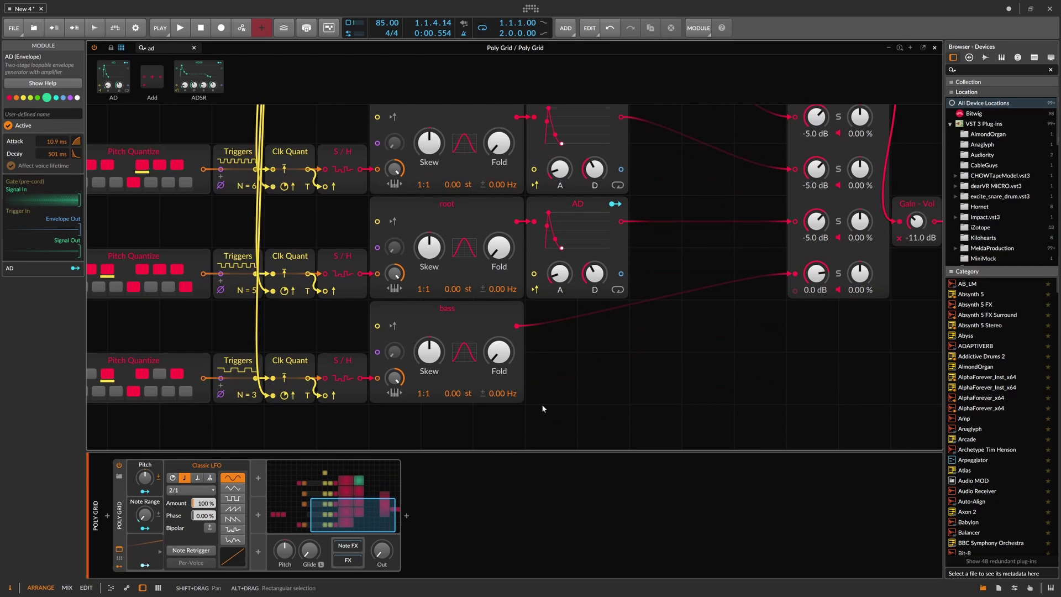
drag(113, 80, 540, 388)
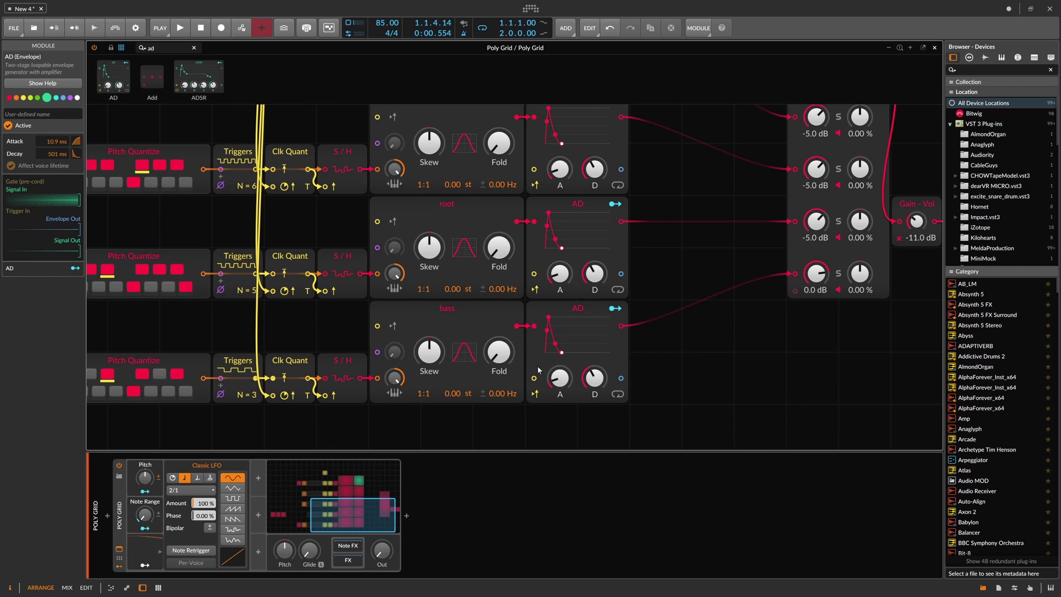
Cable the gate output of each voice's Clk Quant to the trigger input of that voice's AD envelope.
scroll(535, 295, up, 4)
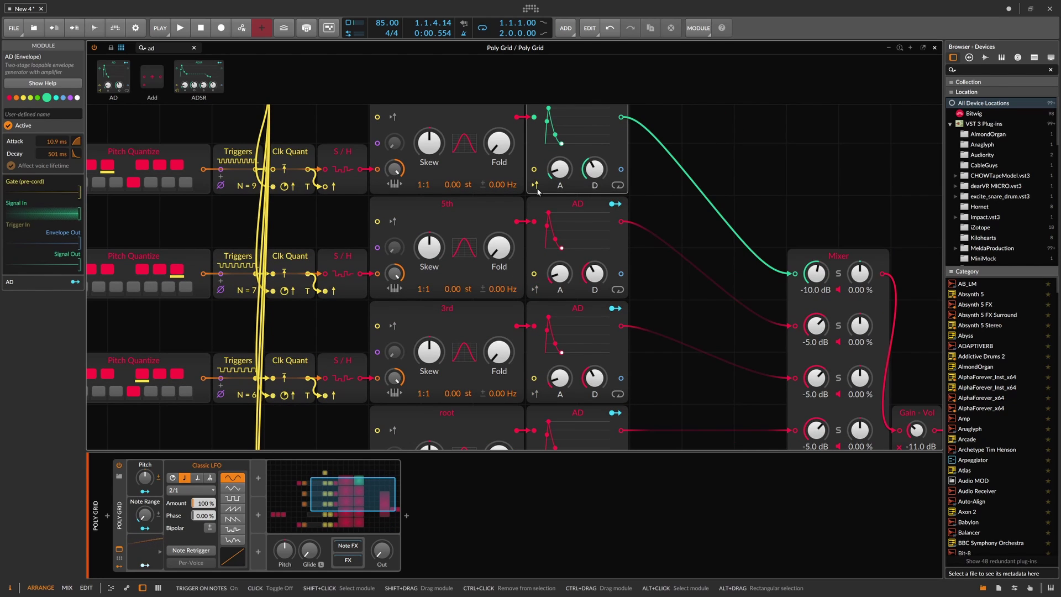
scroll(538, 189, up, 3)
scroll(541, 307, down, 3)
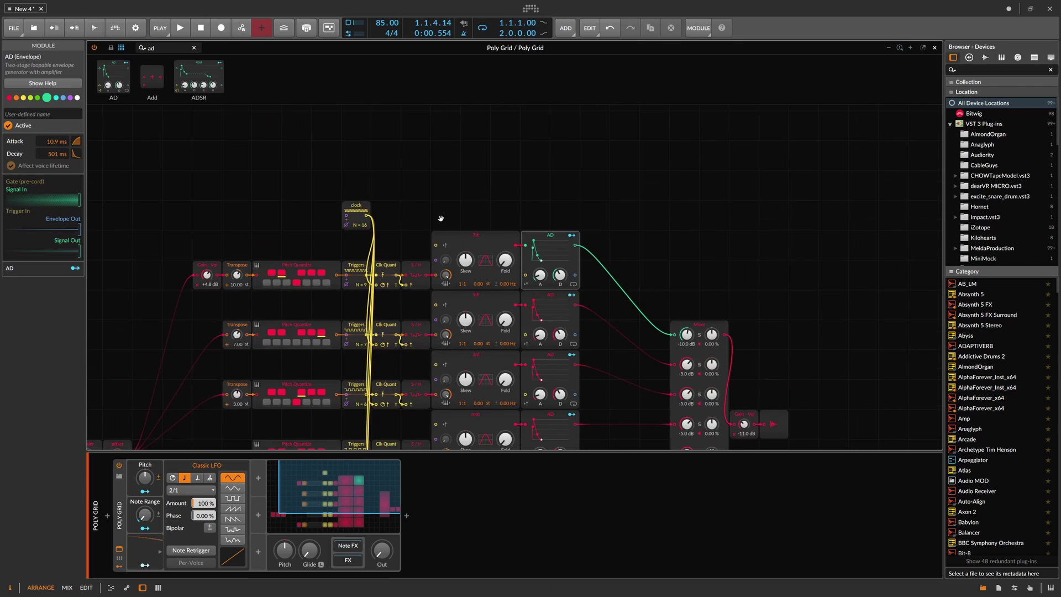
drag(440, 217, 518, 136)
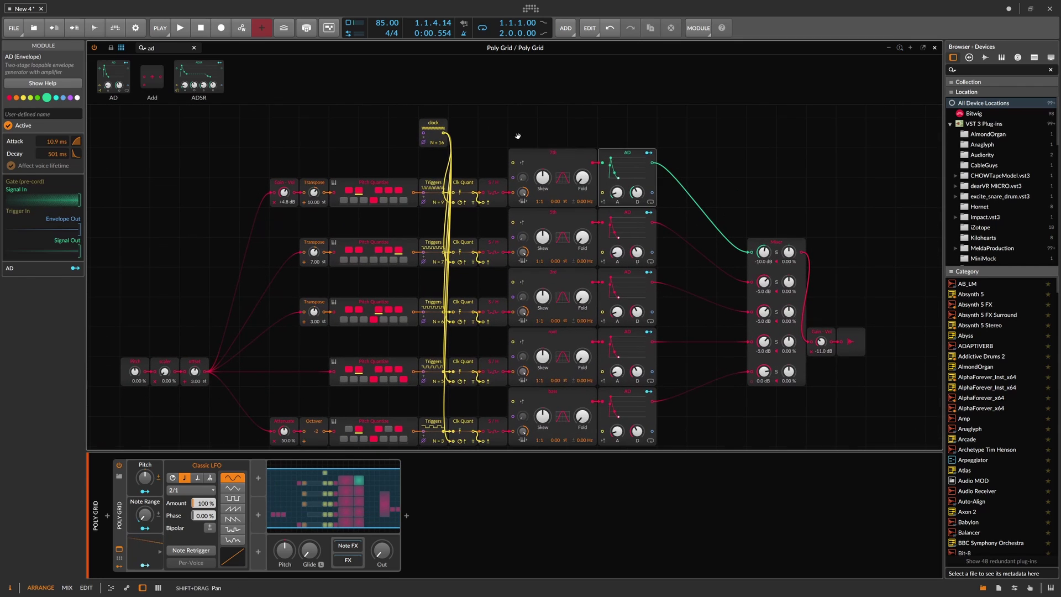
click(469, 191)
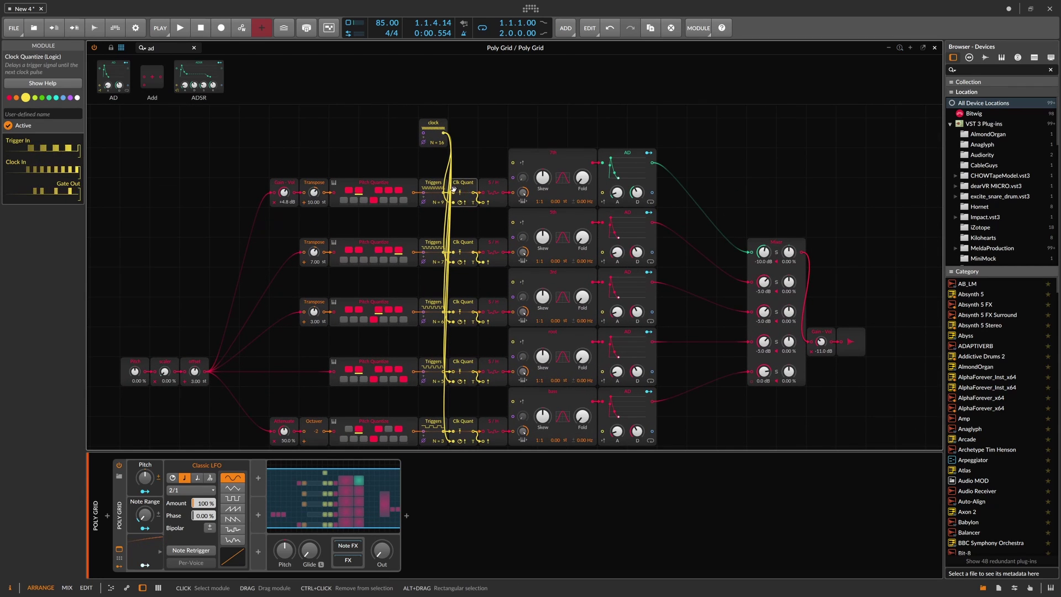
click(495, 181)
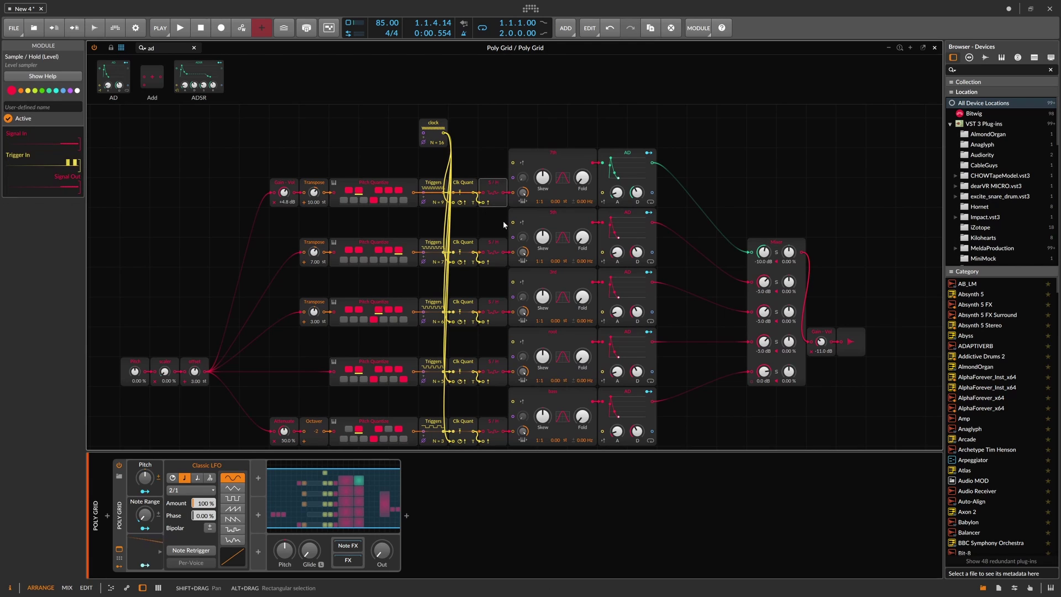
click(469, 185)
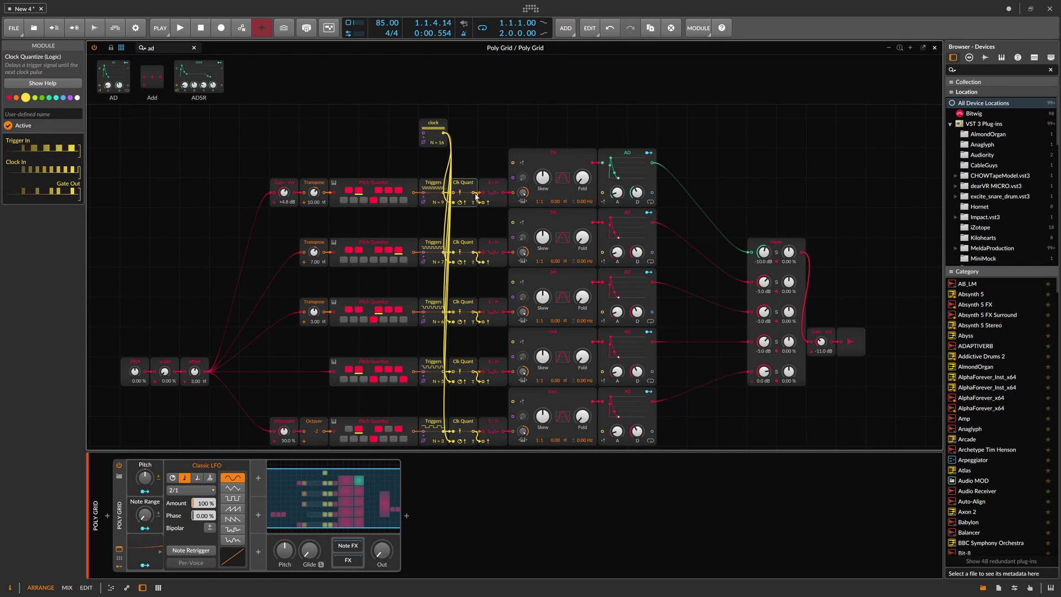
drag(479, 193, 602, 192)
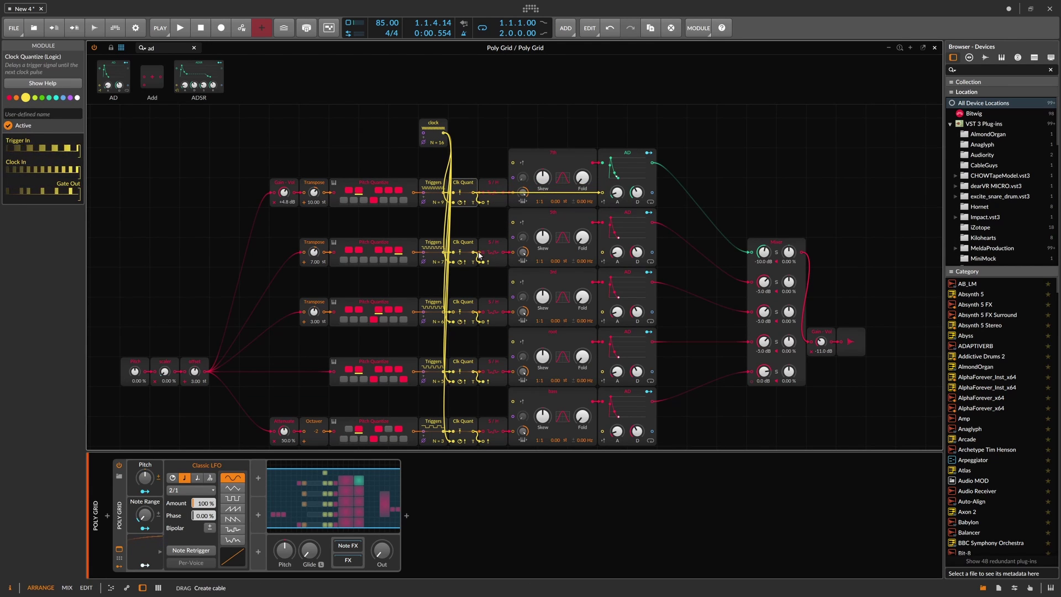
drag(479, 253, 602, 253)
drag(476, 313, 602, 313)
scroll(481, 289, down, 1)
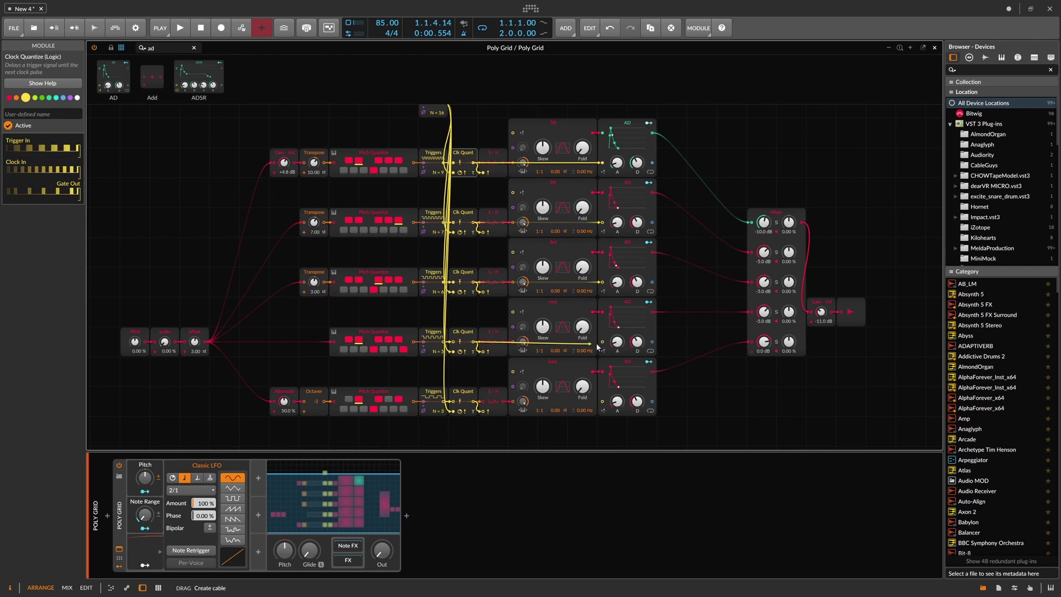
drag(478, 402, 602, 402)
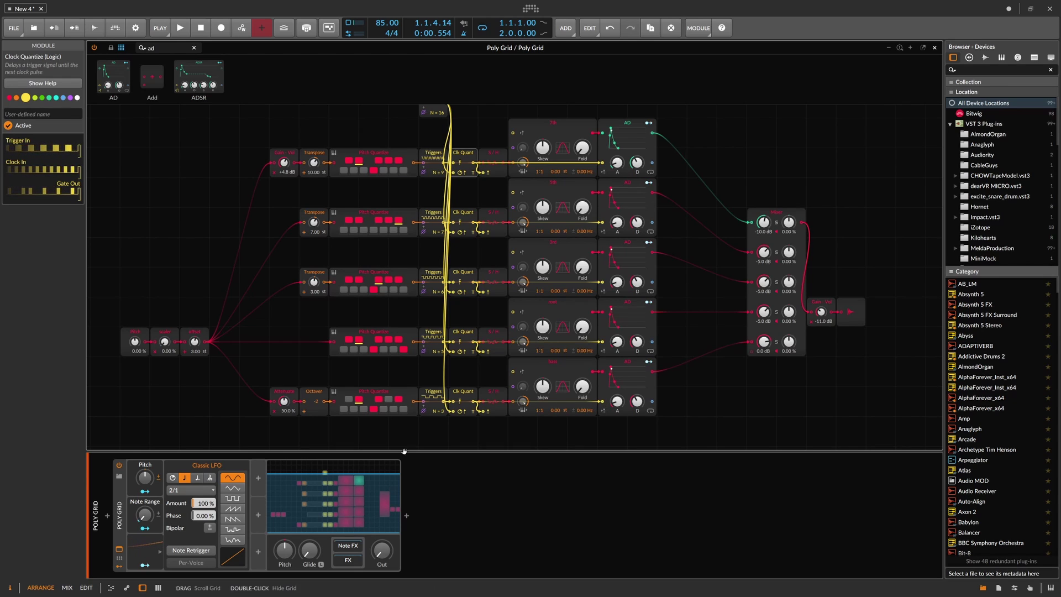
Start playback, raise the Pitch macro slightly, and insert ValhallaSupermassive in the Poly Grid's FX chain.
click(180, 30)
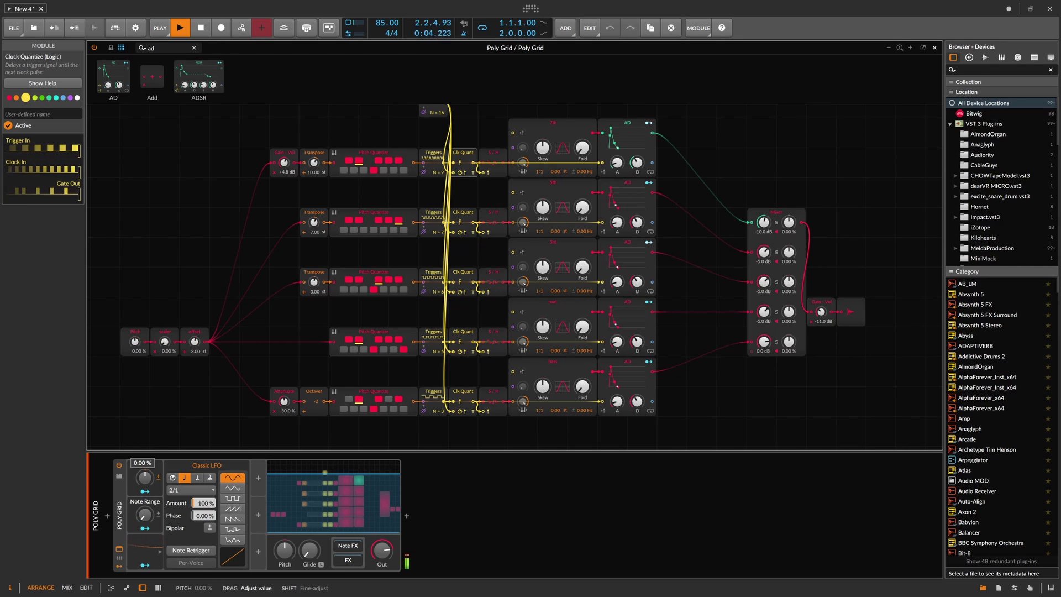
drag(144, 476, 144, 468)
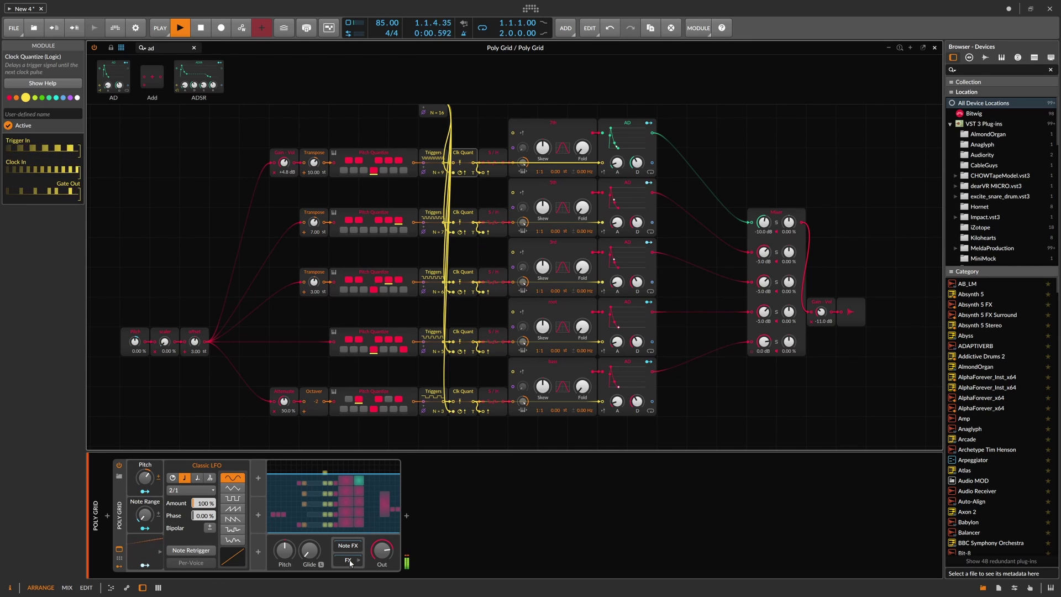
click(407, 515)
text(super)
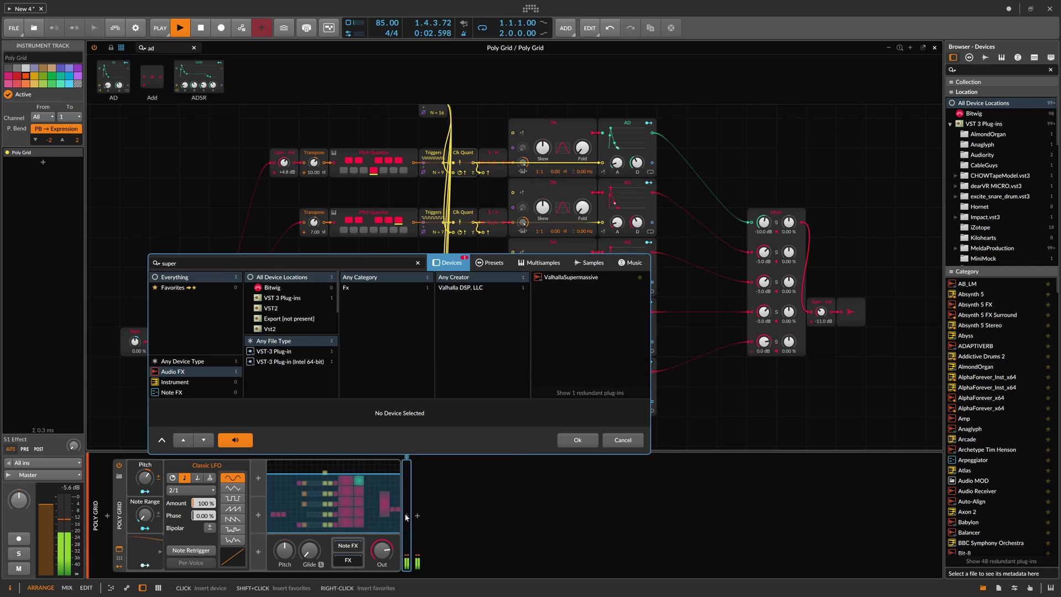
key(Down)
key(Return)
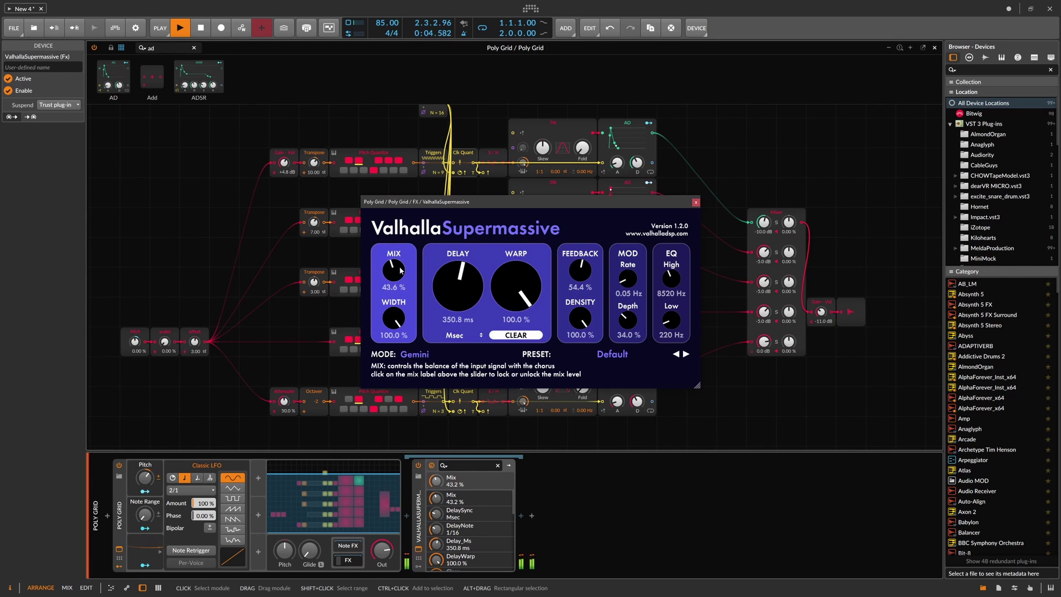
Set the ValhallaSupermassive mix to 44.8 %, vary the Pitch macro while listening, and close the plug-in window.
drag(400, 287, 402, 273)
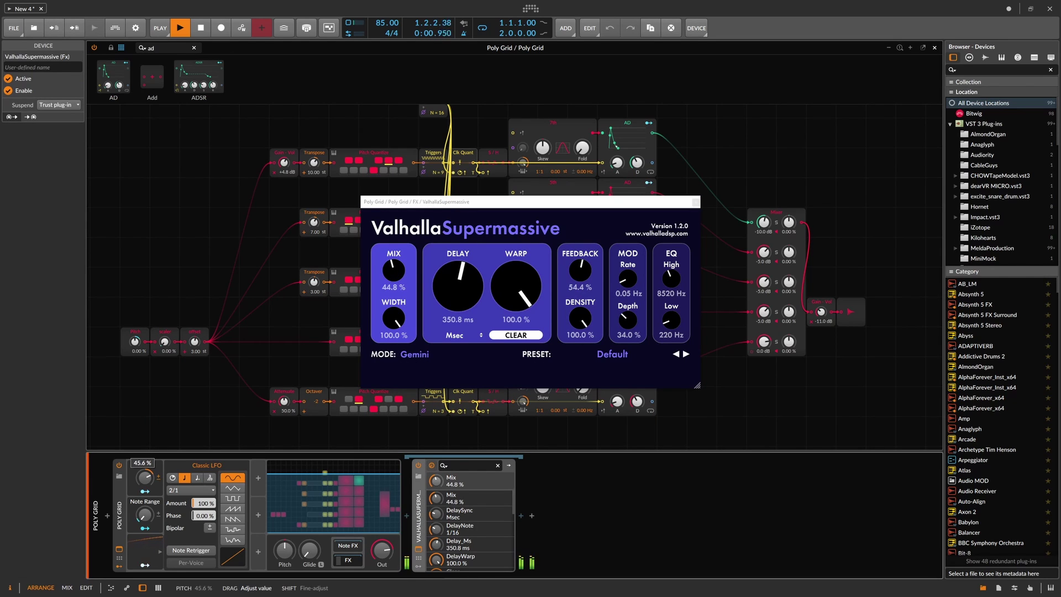
drag(145, 478, 145, 533)
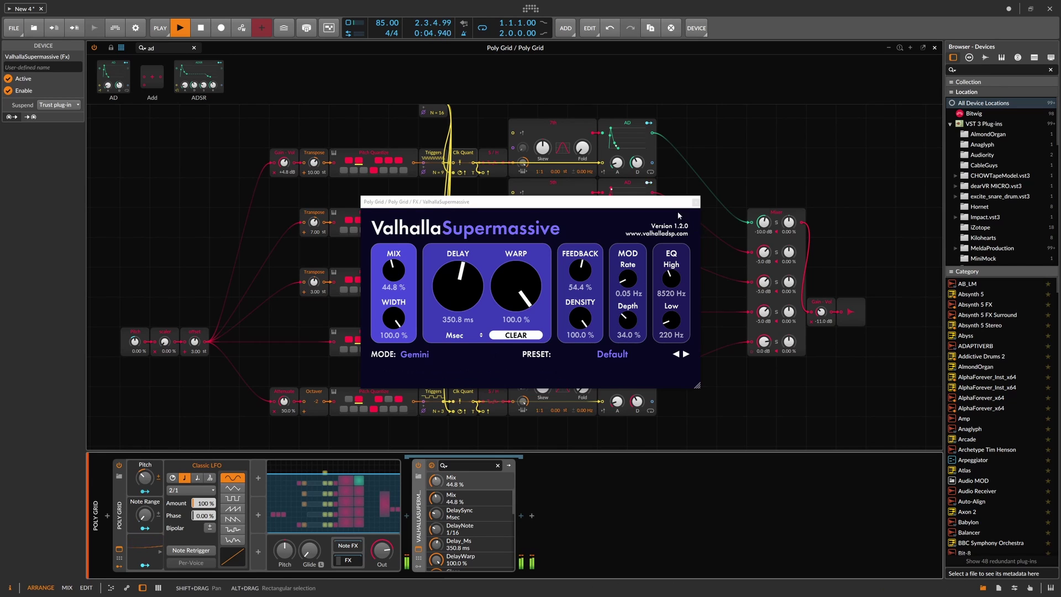
click(696, 202)
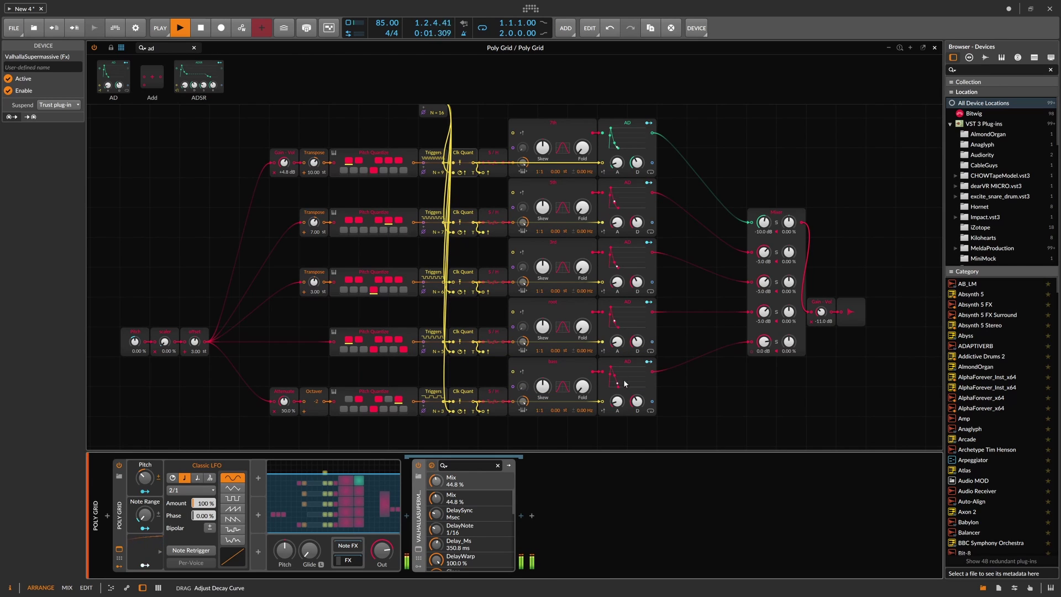
Lengthen the decay of the bass voice's AD envelope and audition it with different Octaver and Pitch macro settings.
drag(637, 402, 637, 387)
drag(316, 401, 316, 406)
mouse_move(145, 477)
mouse_down()
mouse_move(145, 446)
mouse_move(144, 483)
mouse_up()
drag(316, 401, 316, 395)
Increase the Classic LFO's modulation of the Note Range macro and set the Pitch macro to about 2.40 %.
click(145, 564)
drag(145, 515, 145, 493)
click(145, 565)
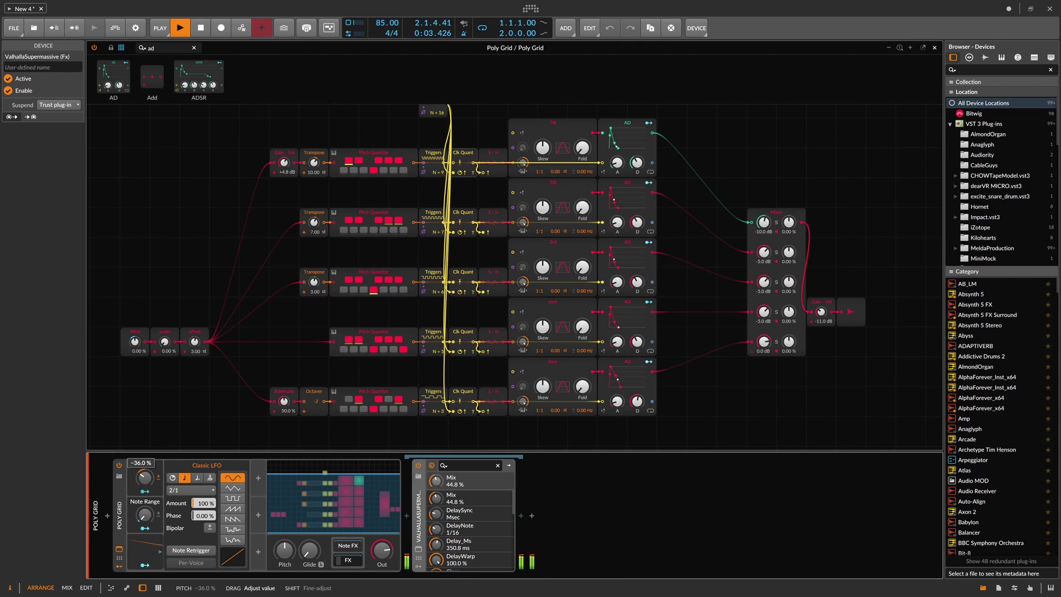
mouse_move(145, 492)
mouse_down()
mouse_move(145, 458)
mouse_move(145, 477)
mouse_up()
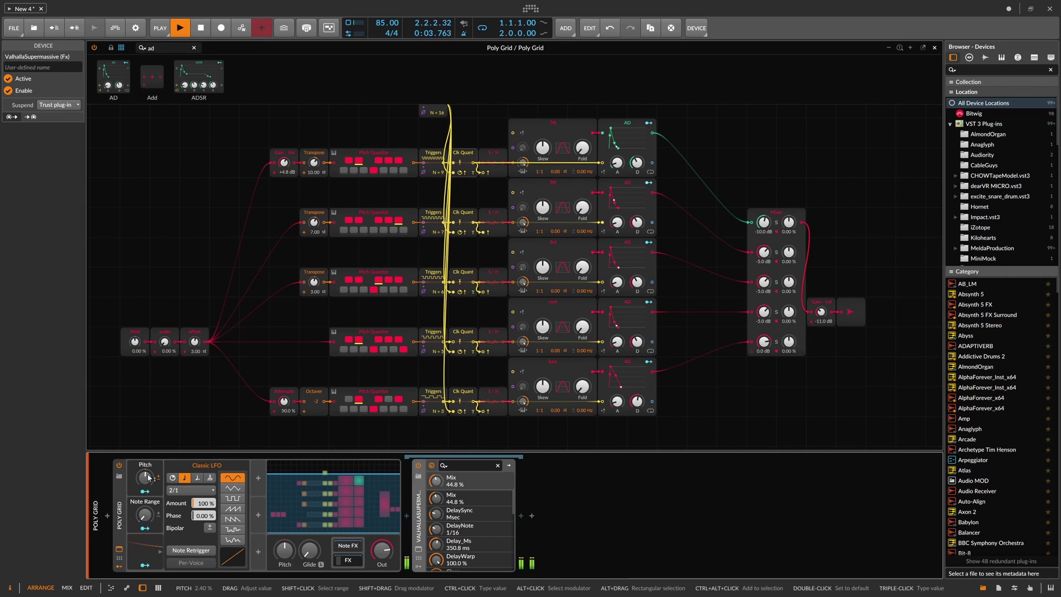
Raise the trigger counts of the 7th, 5th and bass voices and lower the Pitch macro to about -24.8 %.
drag(639, 160, 640, 163)
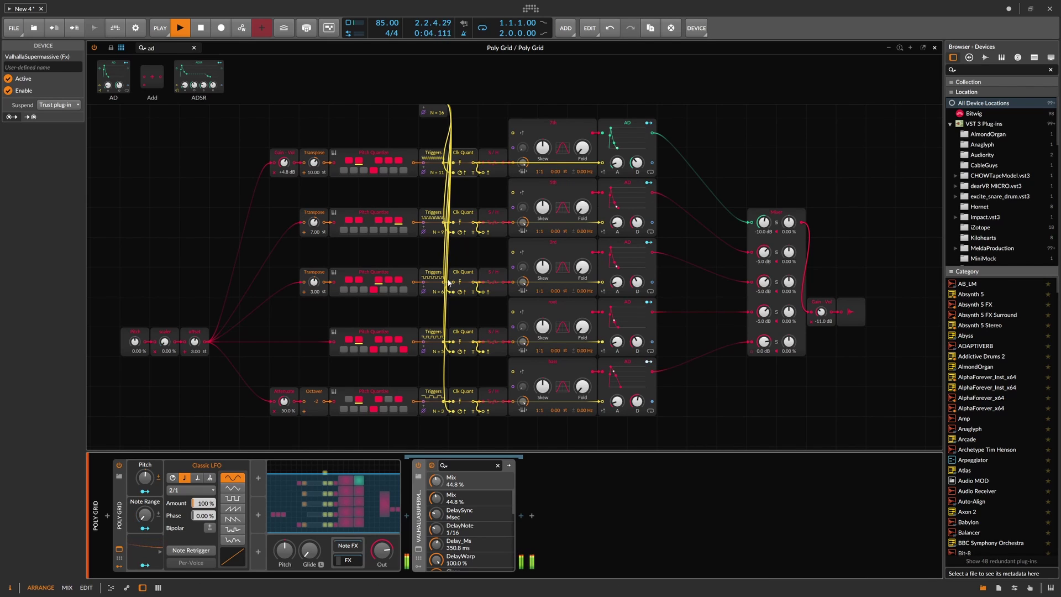
click(165, 342)
mouse_move(144, 477)
mouse_down()
mouse_move(144, 461)
mouse_move(144, 487)
mouse_up()
drag(436, 417, 438, 415)
mouse_move(144, 477)
mouse_down()
mouse_move(144, 451)
mouse_move(148, 474)
mouse_up()
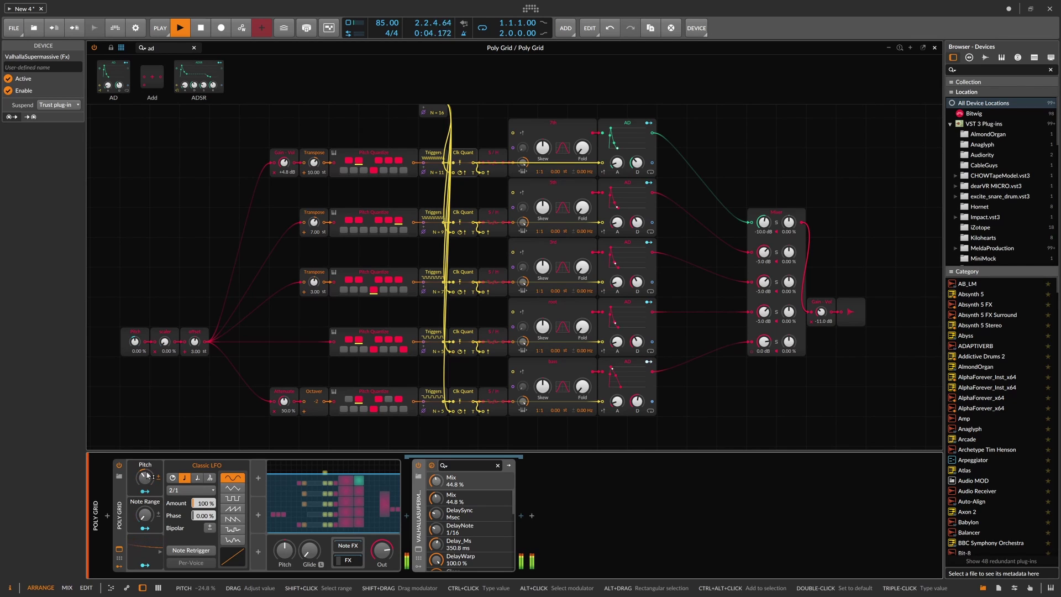
Insert a Delay-2 device after ValhallaSupermassive in the effects chain and raise its mix to about 37.8 %.
click(520, 515)
text(rever)
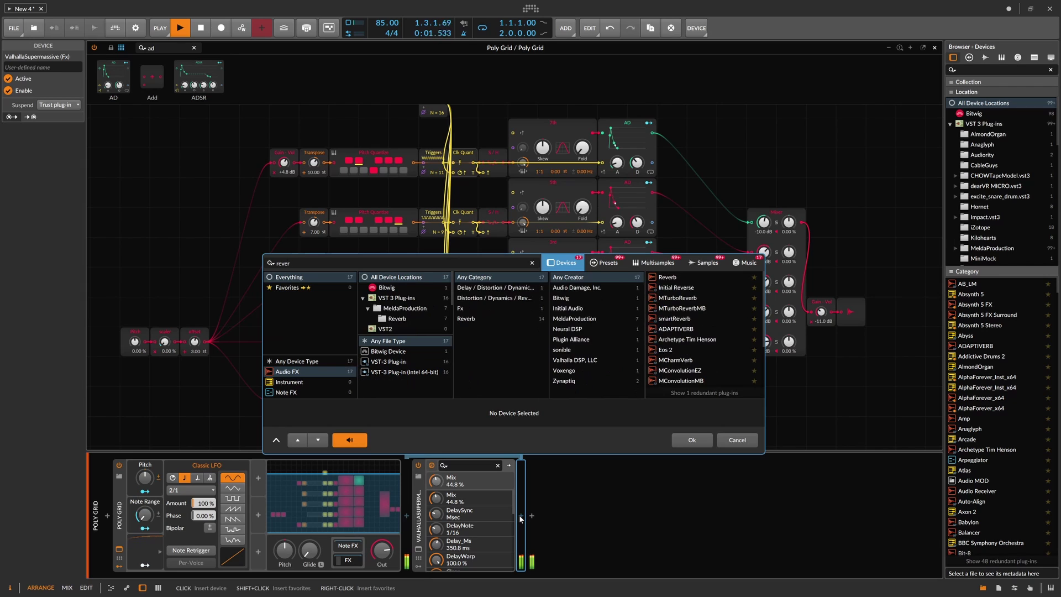
key(BackSpace)
key(BackSpace)
key(BackSpace)
key(BackSpace)
key(BackSpace)
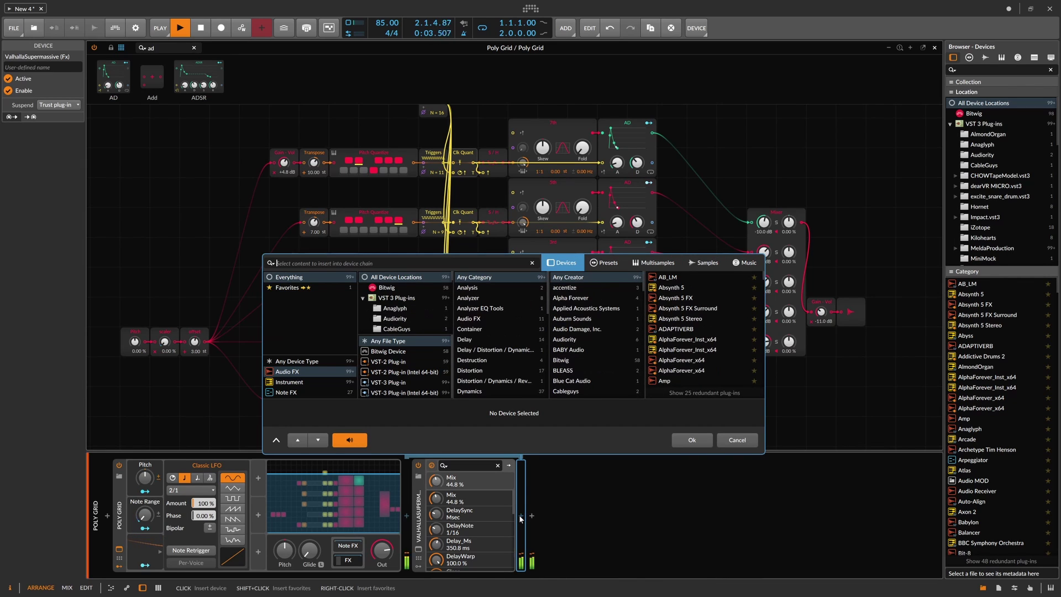
text(delay)
key(Down)
key(Down)
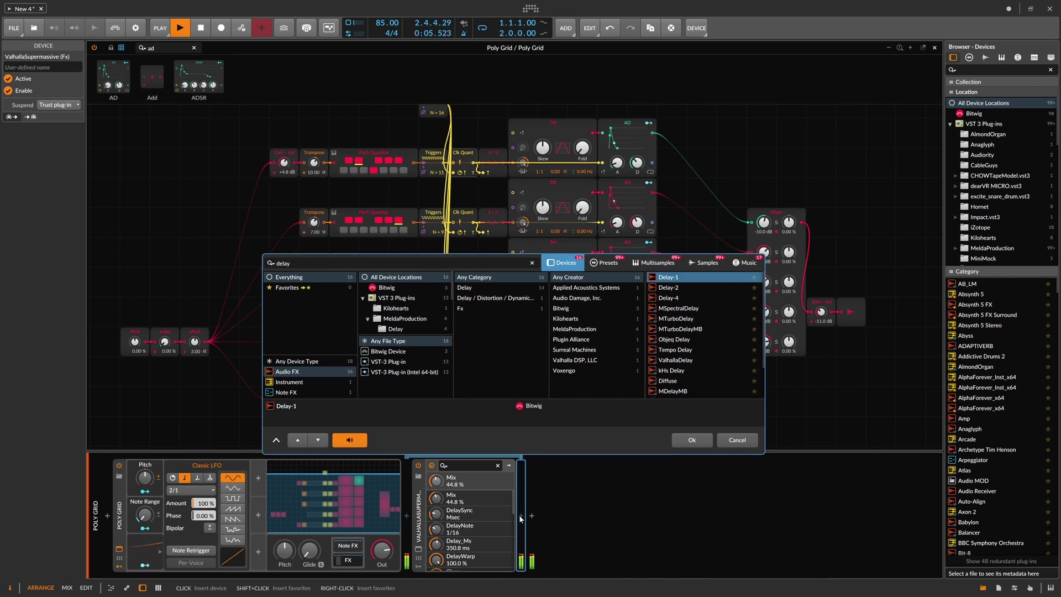
key(Return)
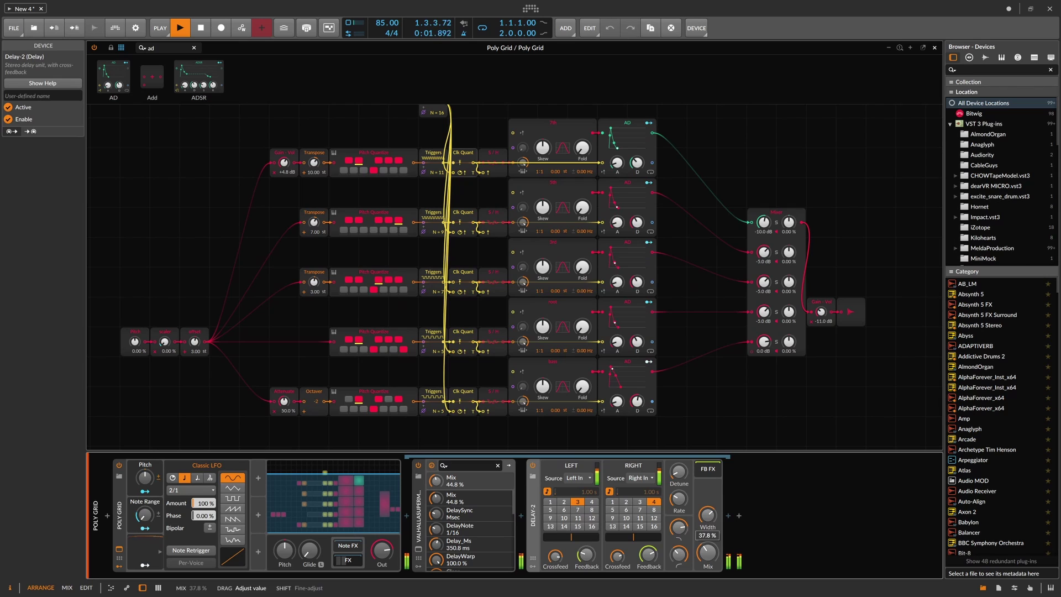
Audition the Pitch macro at 0, -100 and -20 %, set it to about 29.6 %, and stop playback.
mouse_move(144, 478)
mouse_down()
mouse_move(145, 441)
mouse_move(144, 479)
mouse_up()
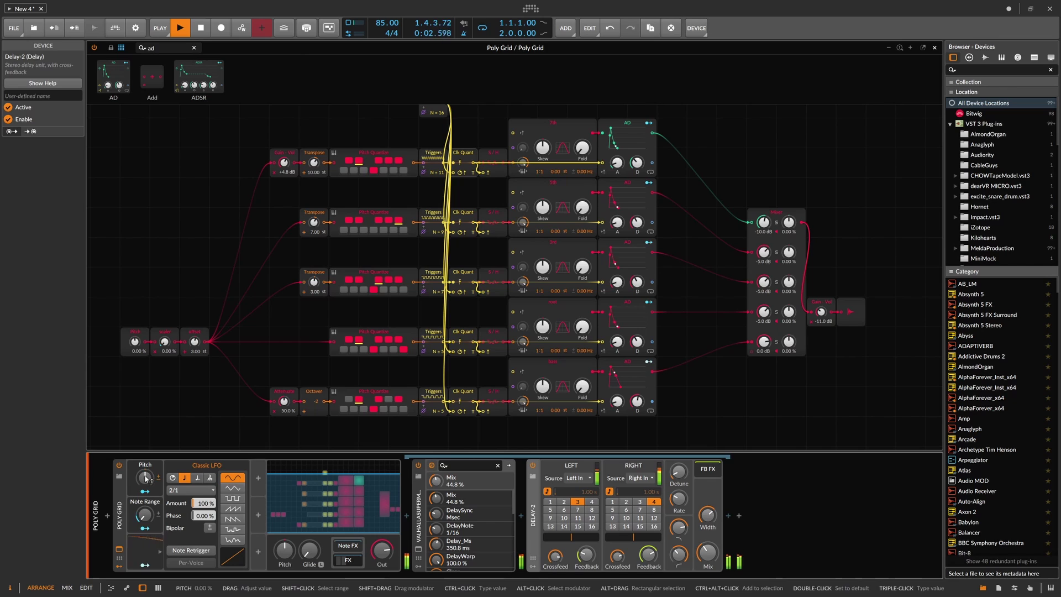
drag(155, 477, 146, 525)
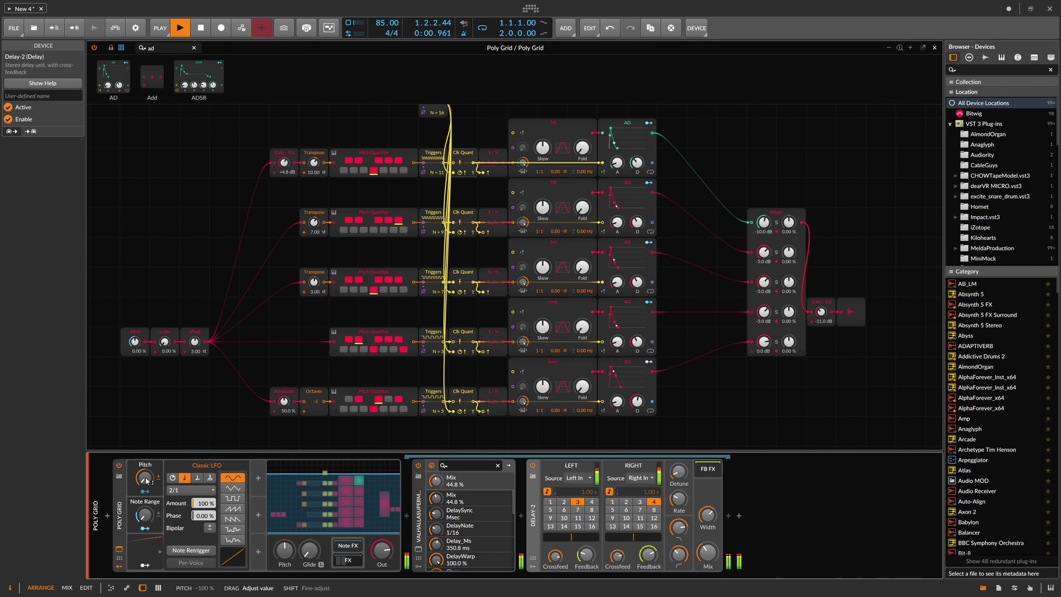
double_click(146, 478)
drag(146, 479, 146, 491)
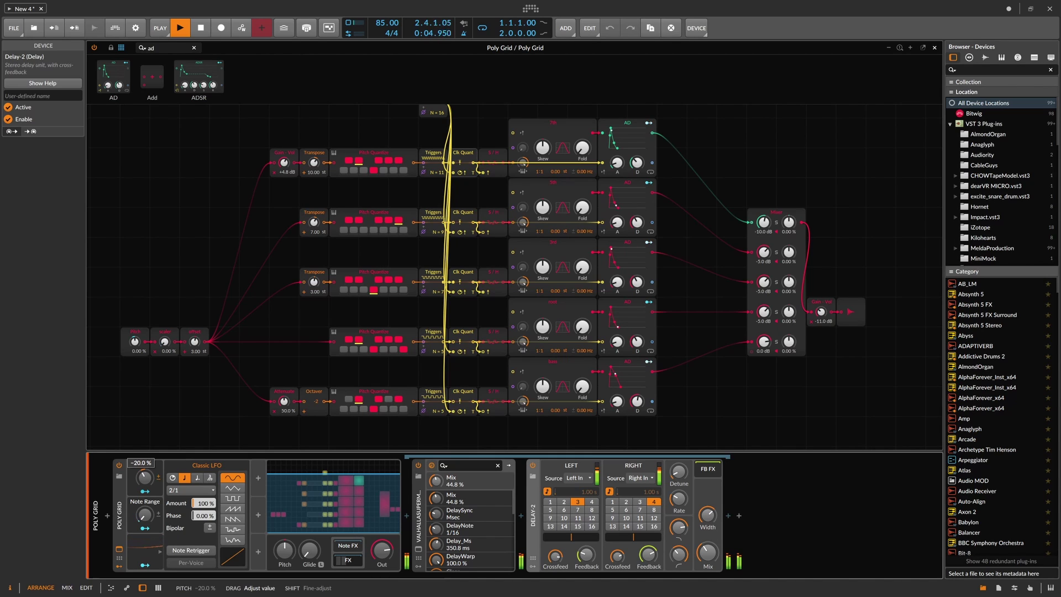
mouse_move(144, 478)
mouse_down()
mouse_move(144, 464)
mouse_move(147, 481)
mouse_up()
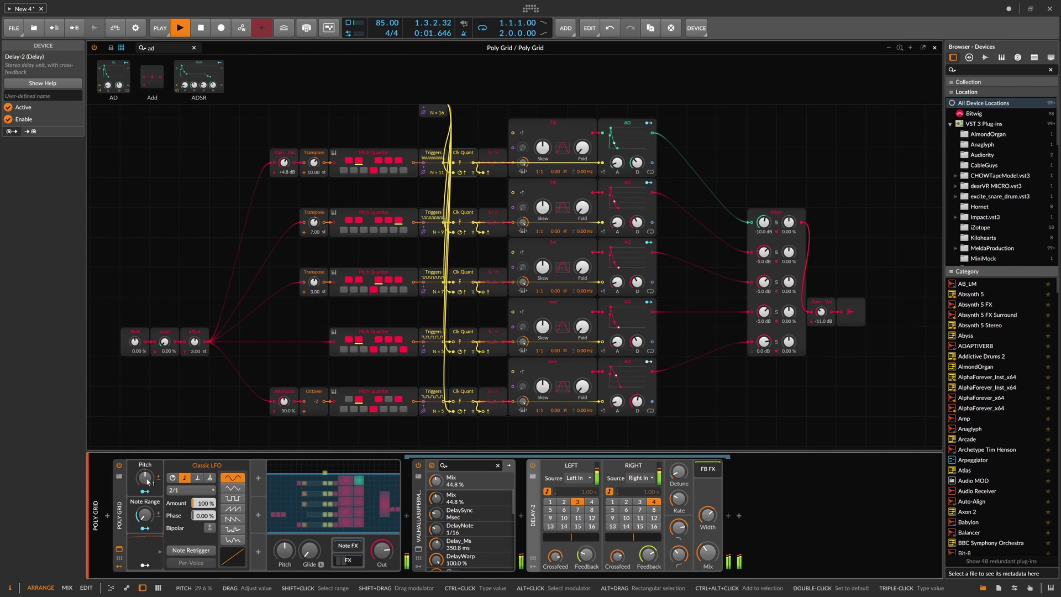
key(space)
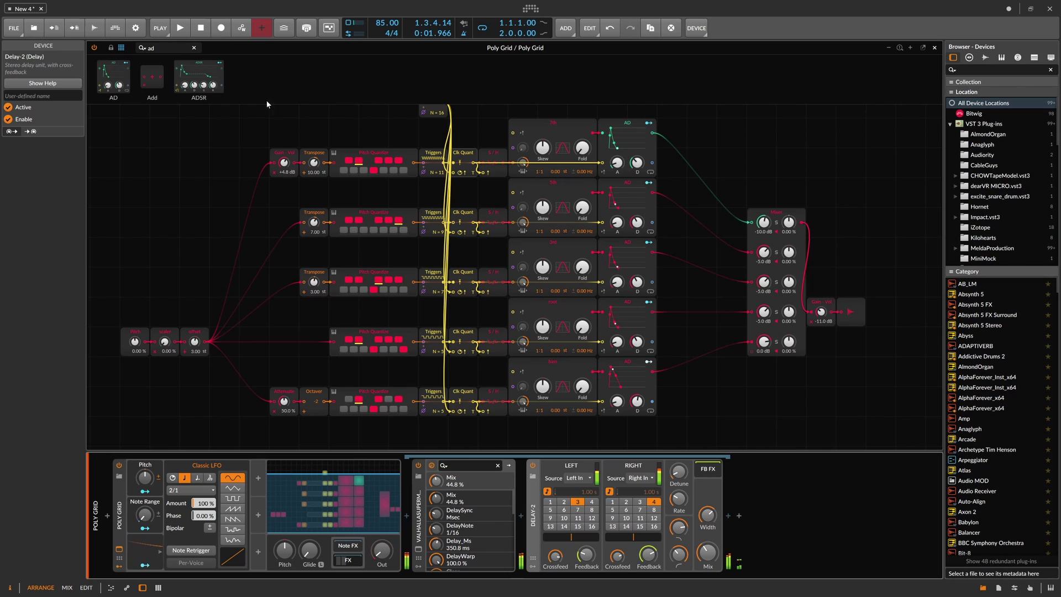
Examine the five-row Poly Grid chord patch, from the pitch inputs and Attenuate module through the quantizers to the AD envelopes and mixer.
scroll(415, 242, up, 1)
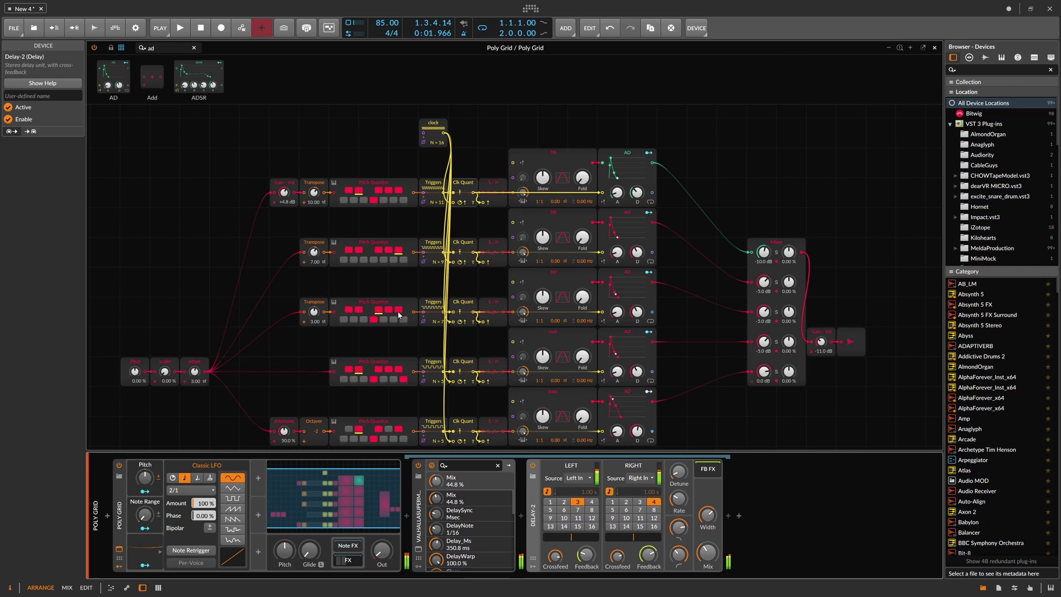
scroll(286, 317, down, 3)
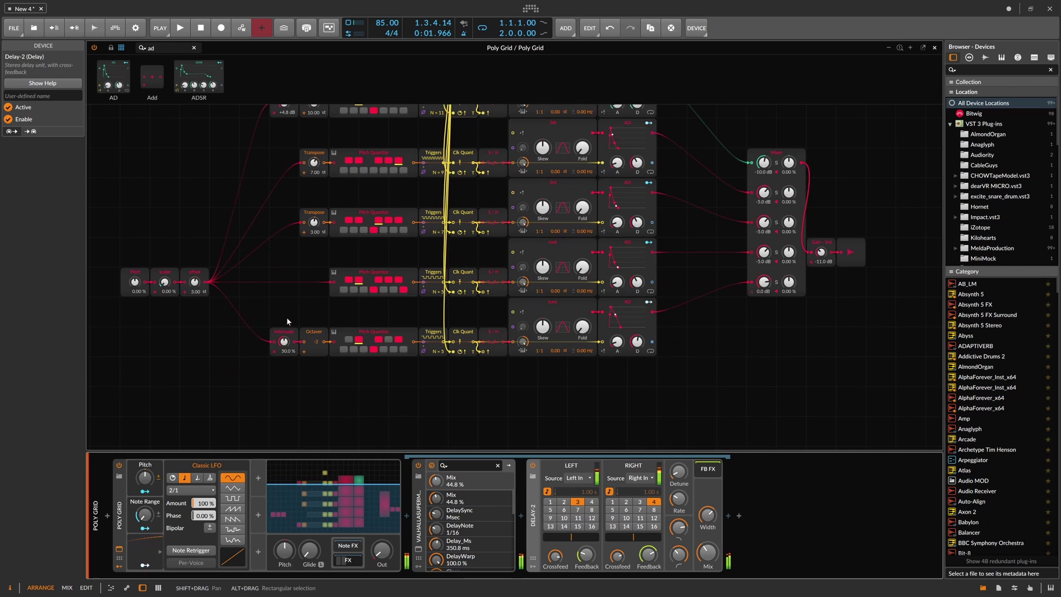
click(288, 334)
scroll(289, 319, up, 1)
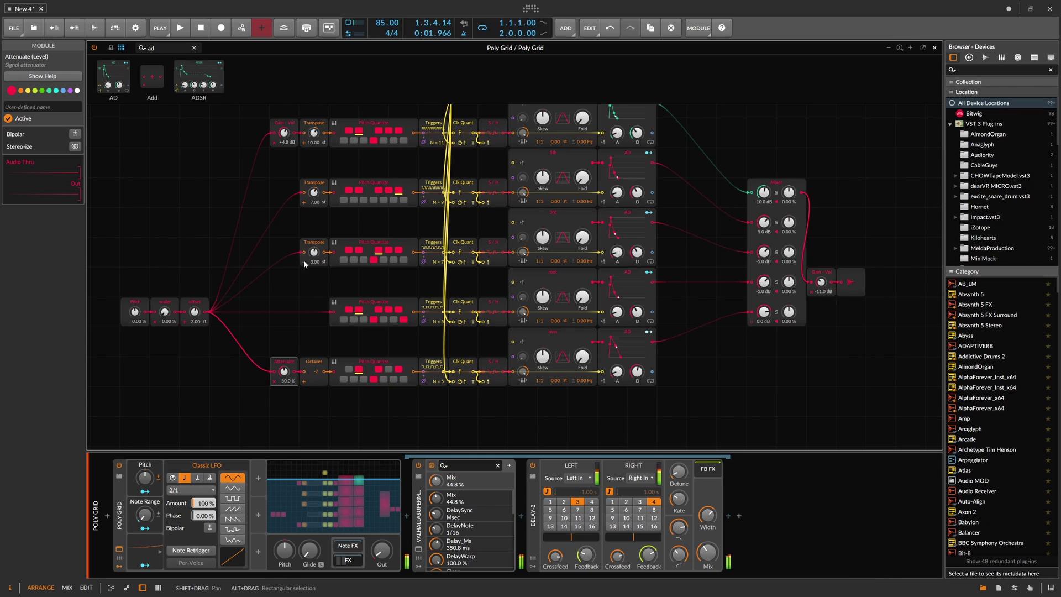
scroll(307, 204, up, 1)
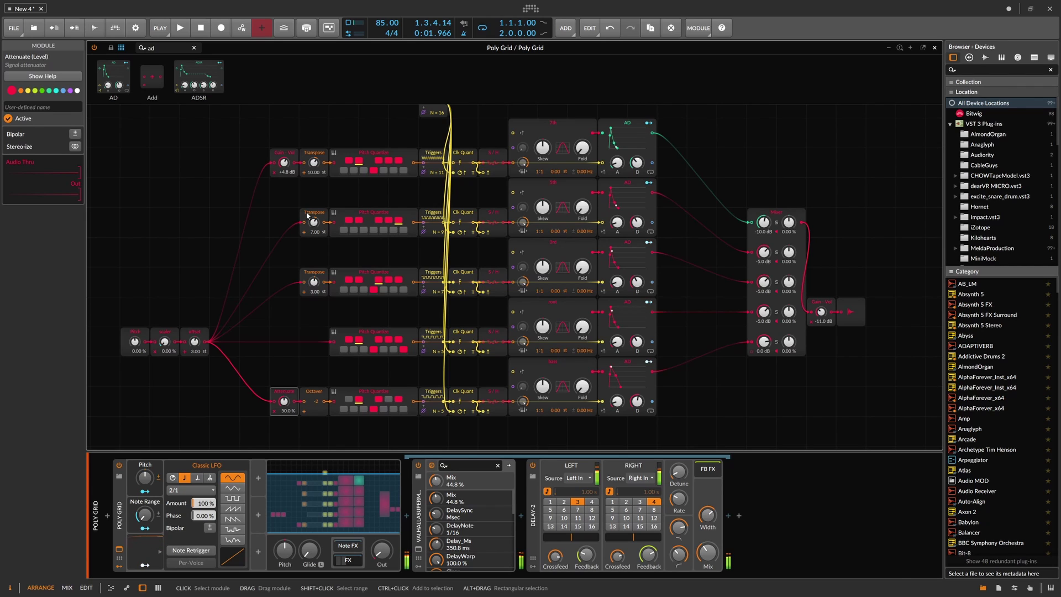
scroll(372, 239, up, 1)
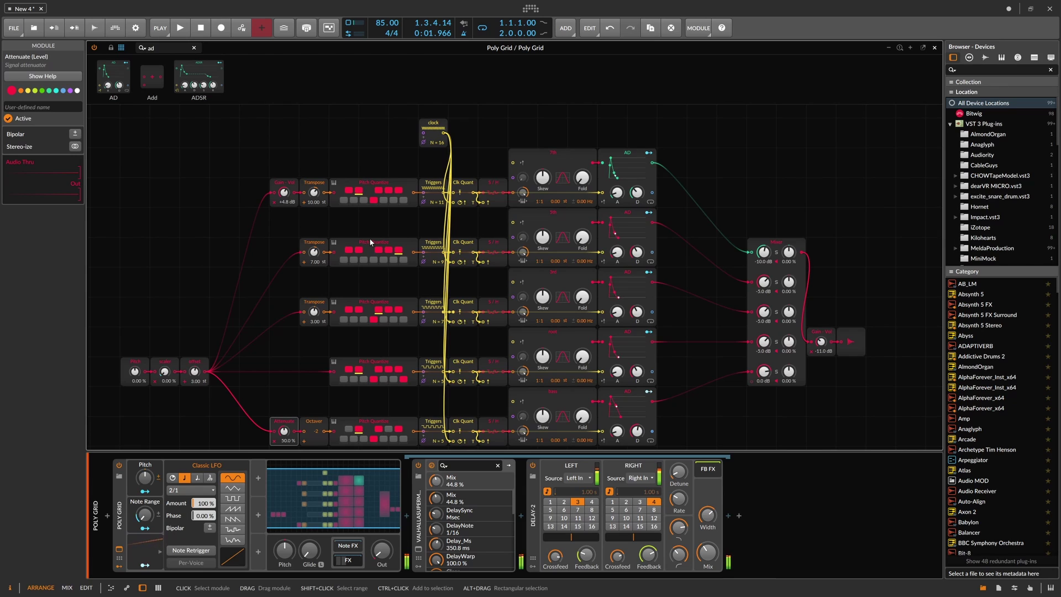
scroll(370, 242, down, 2)
scroll(370, 241, up, 1)
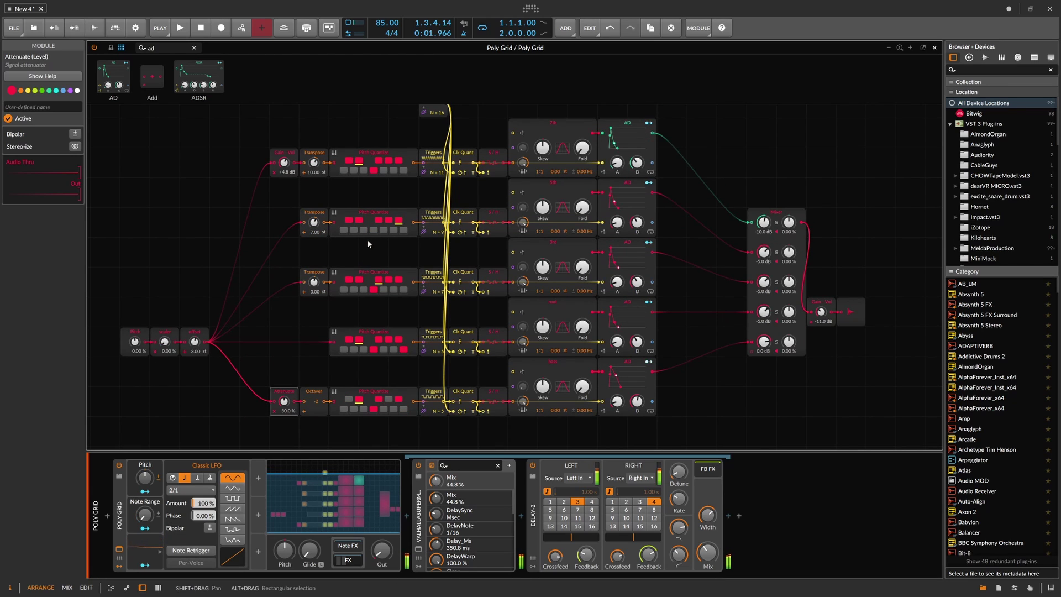
scroll(367, 244, up, 1)
scroll(368, 243, down, 1)
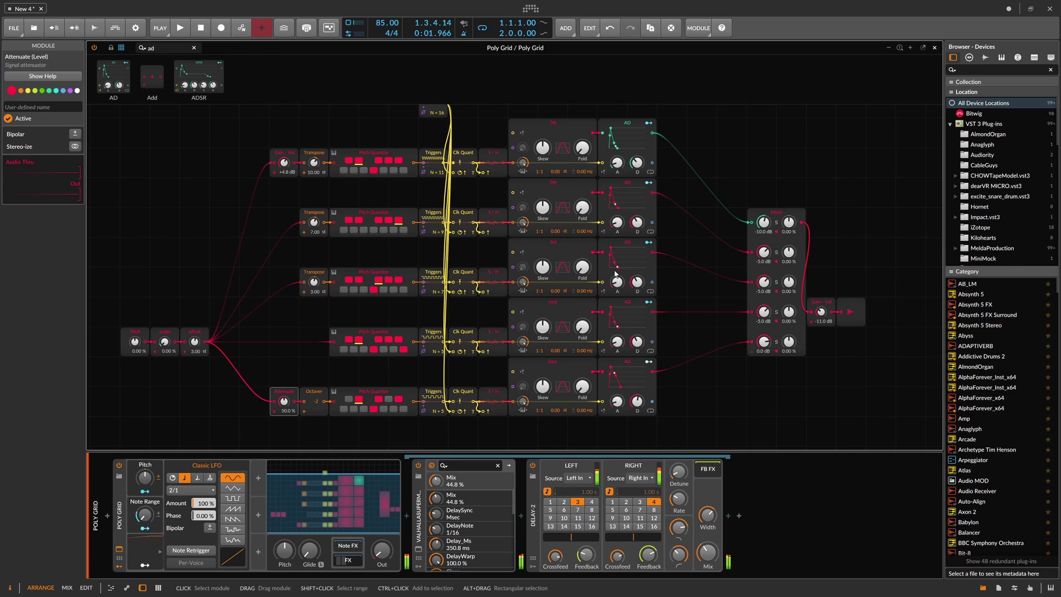
scroll(601, 234, up, 1)
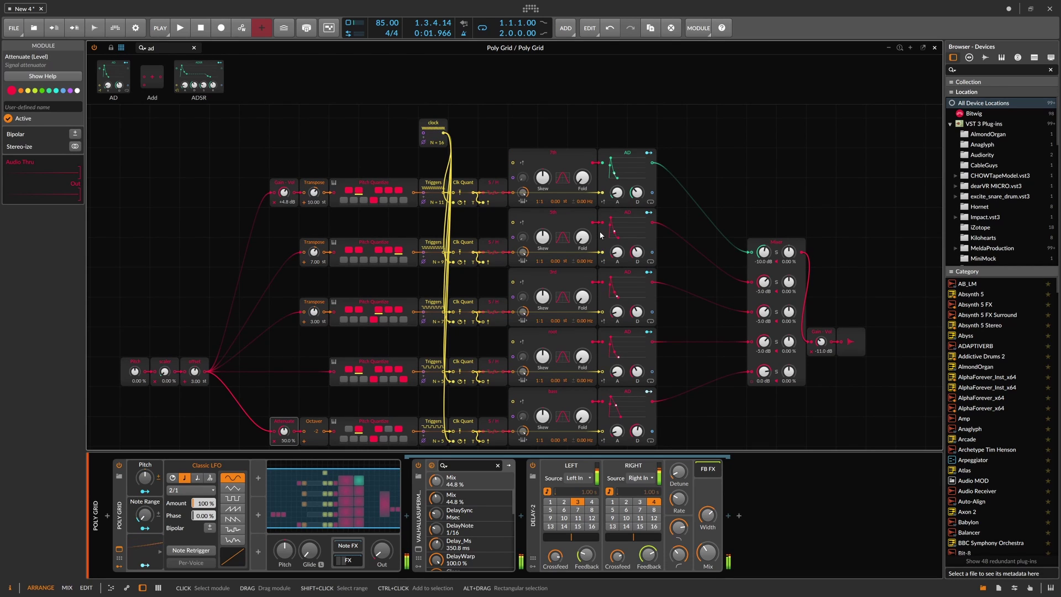
Hide the Poly Grid's FX chain and begin saving the device as a library preset named "Chord Rocker".
click(348, 559)
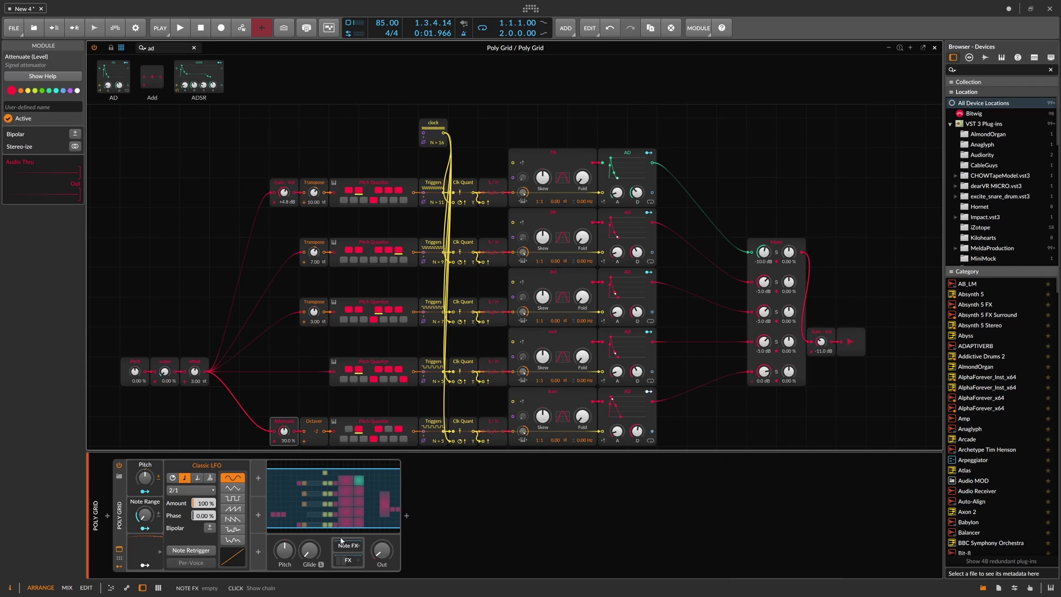
right_click(119, 509)
click(126, 510)
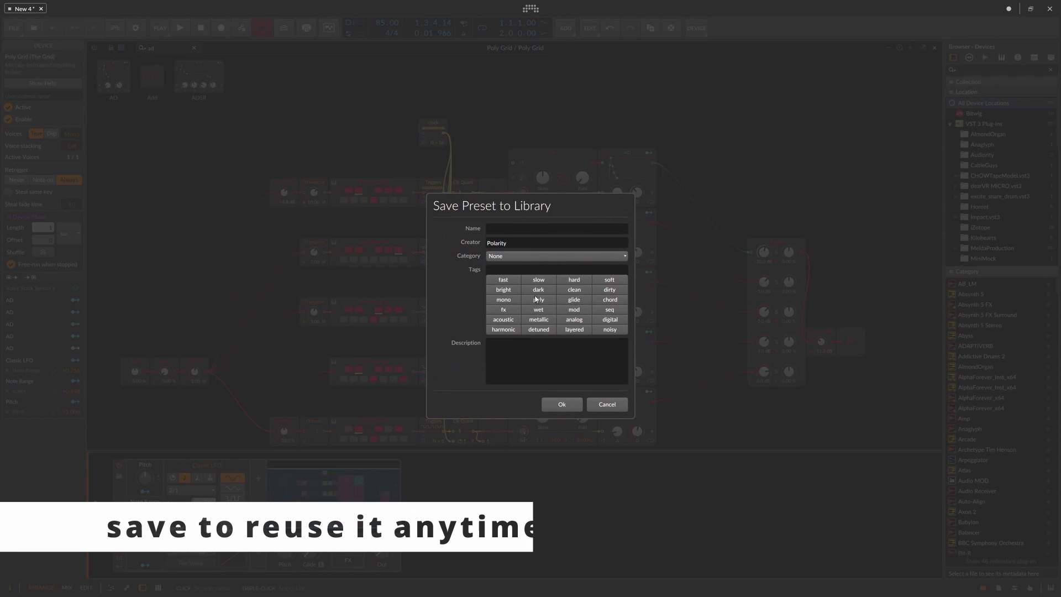
text(Chord)
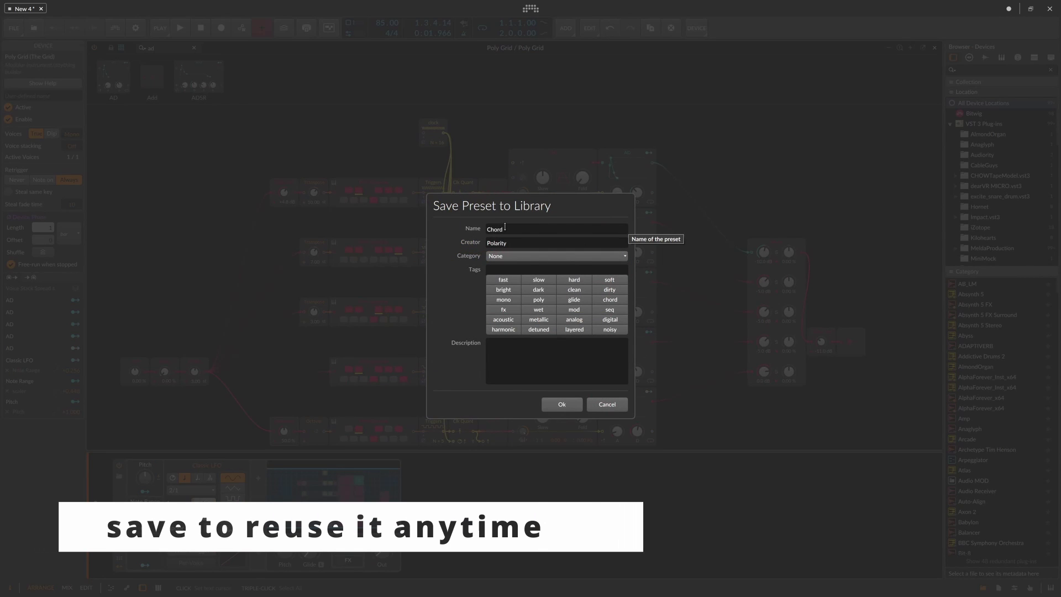
text( Rocker)
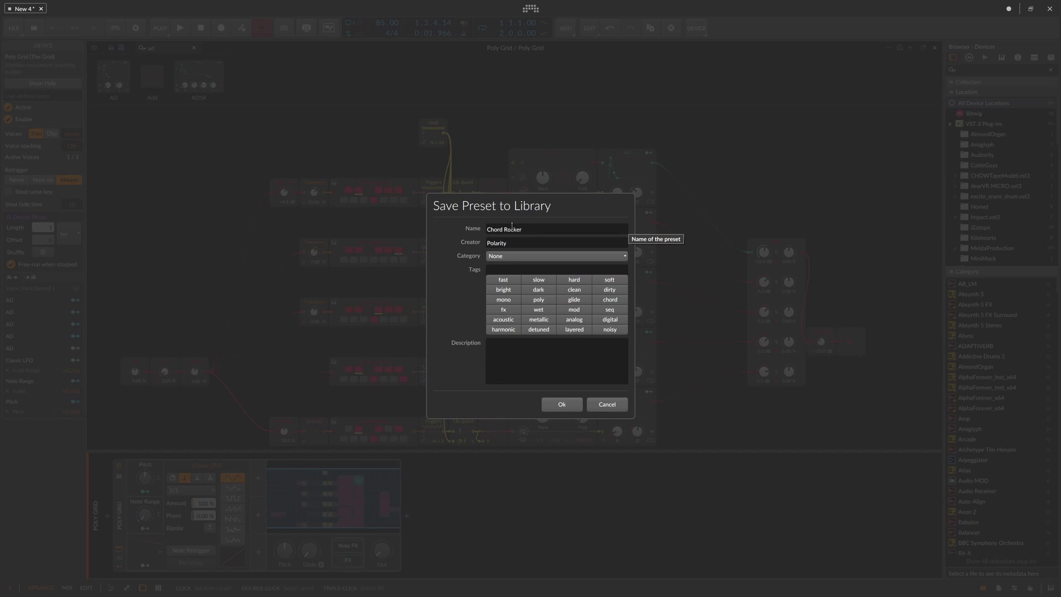
Set the preset's category to Note, describe it as "generates chords in d#min", and save it.
click(522, 256)
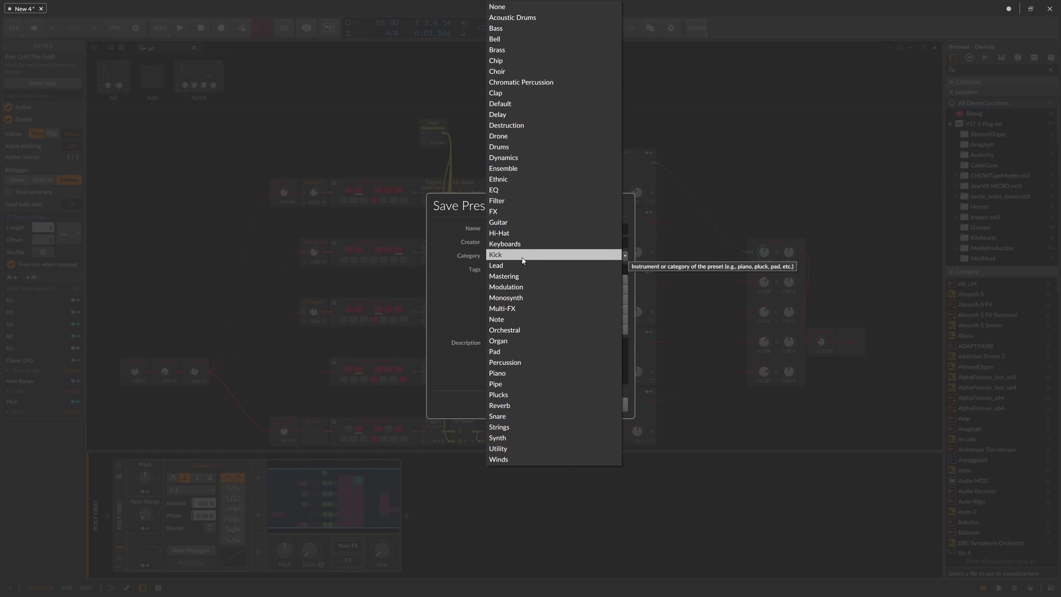
click(509, 320)
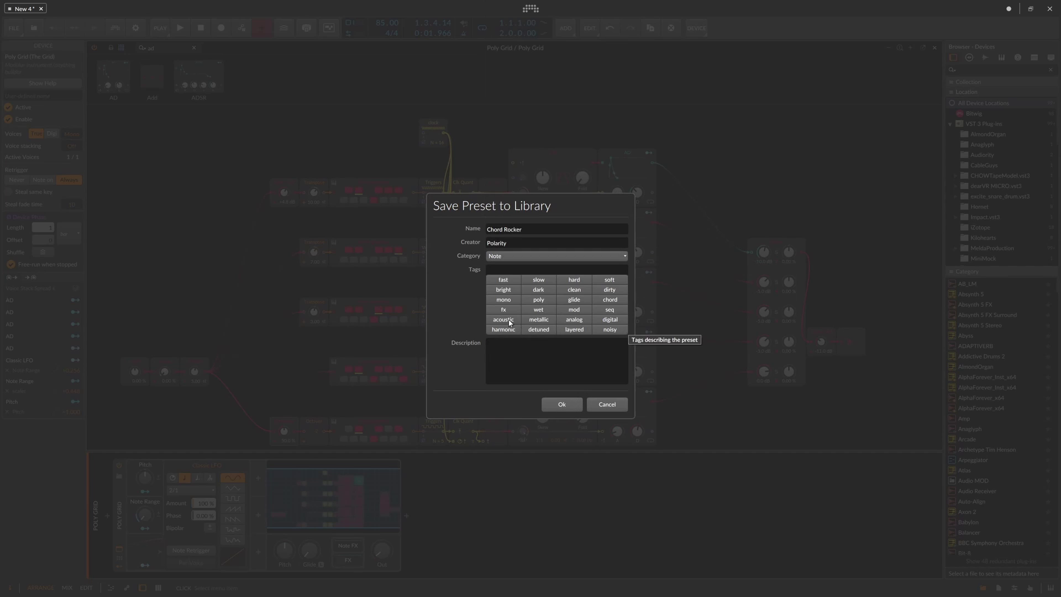
click(547, 354)
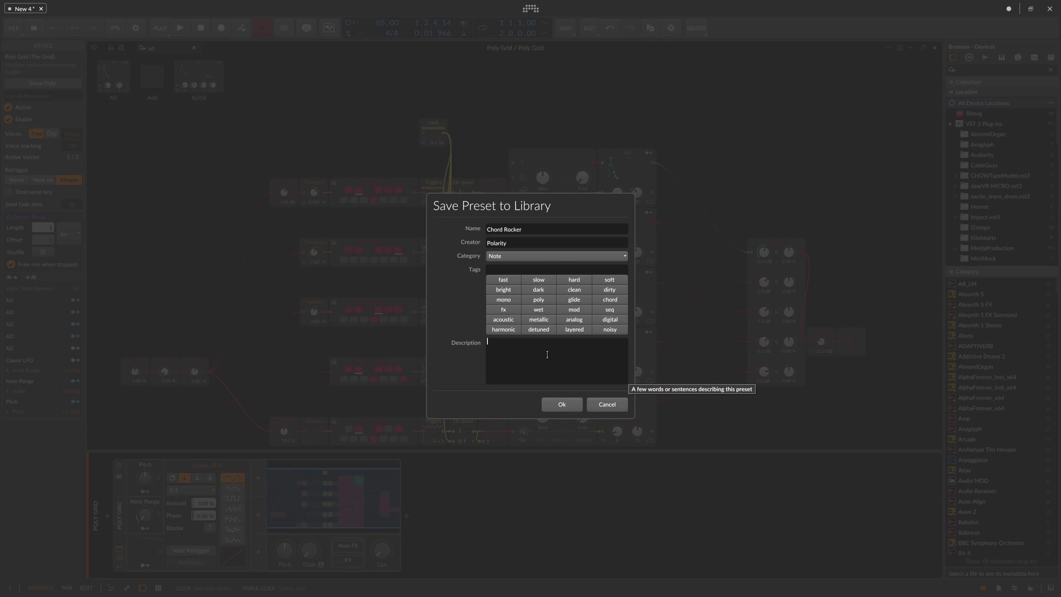
text(generates chords in d#min)
click(562, 404)
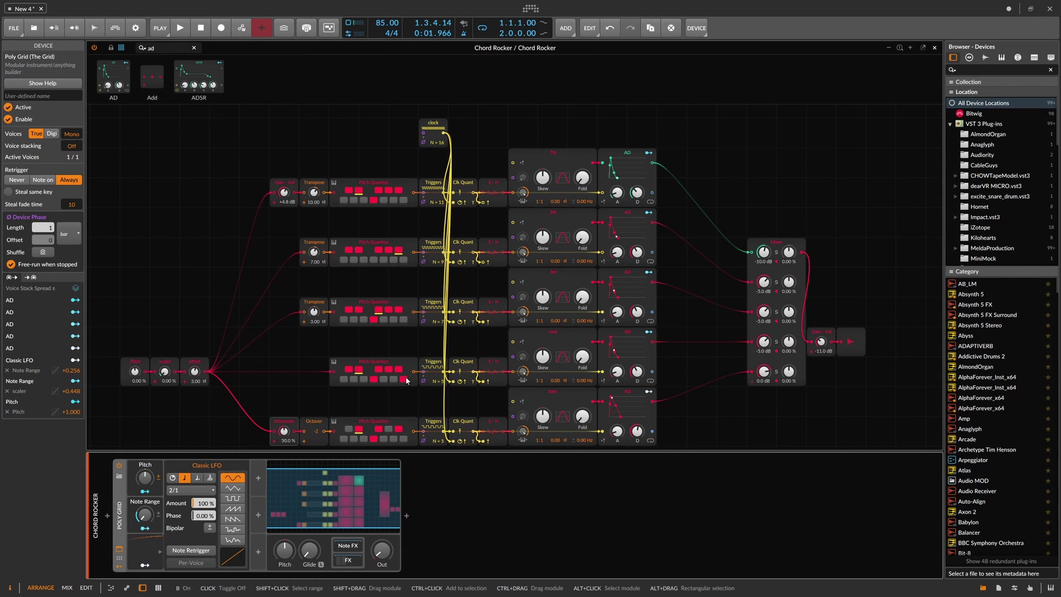
scroll(403, 384, down, 1)
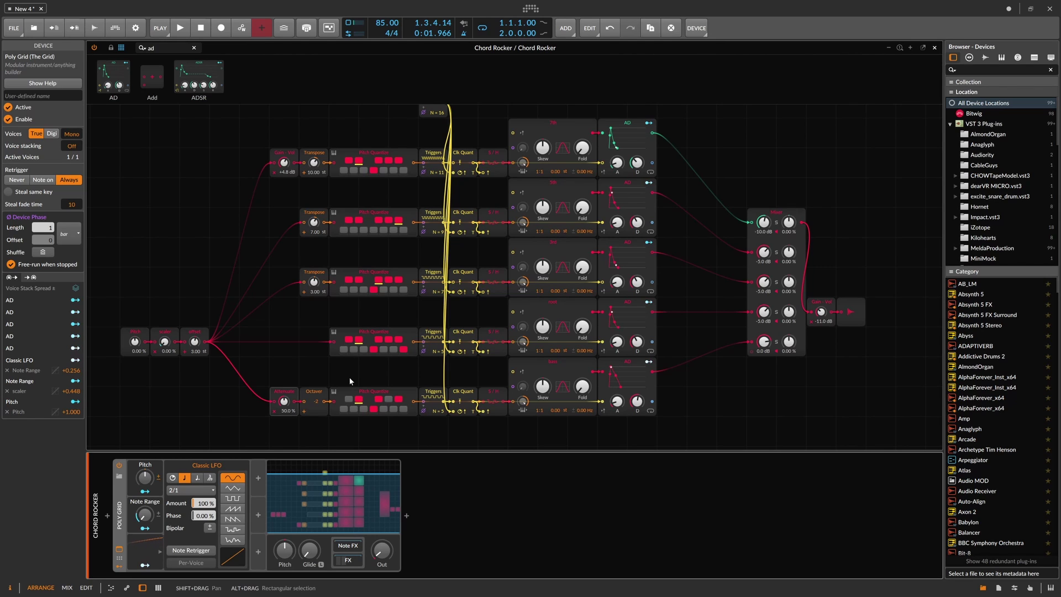
scroll(349, 382, up, 1)
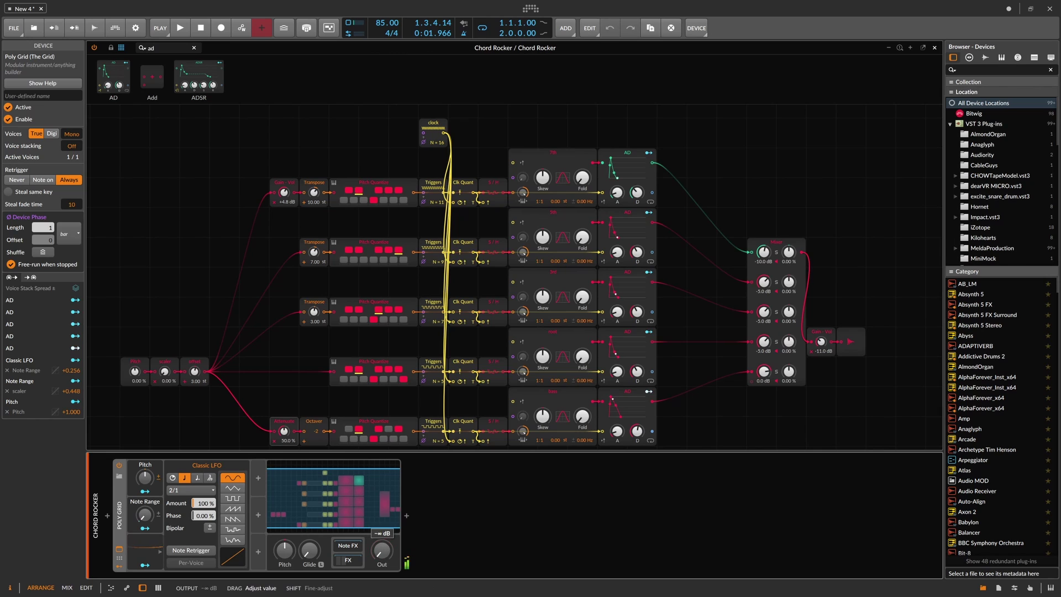
scroll(505, 314, down, 2)
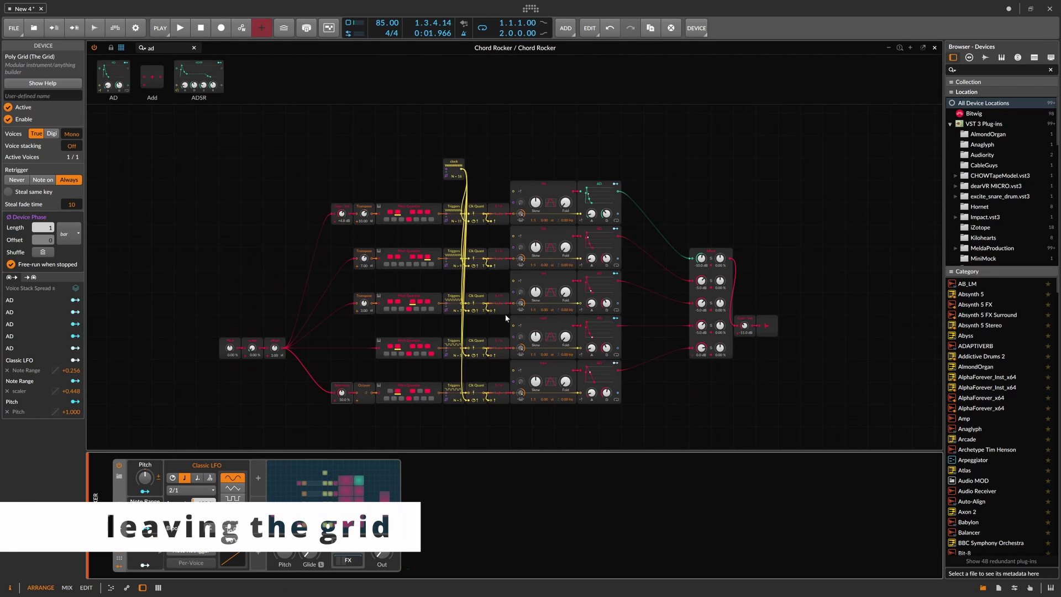
scroll(568, 272, up, 1)
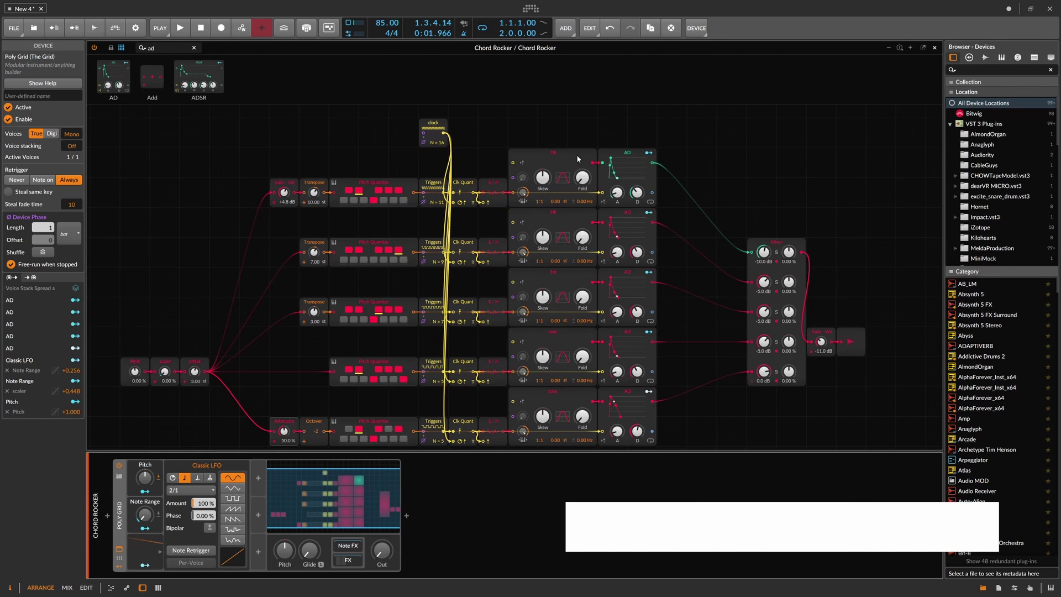
Delete the column of five oscillators and the column of five AD envelopes from the grid.
click(563, 159)
click(564, 139)
drag(562, 137, 560, 429)
key(Delete)
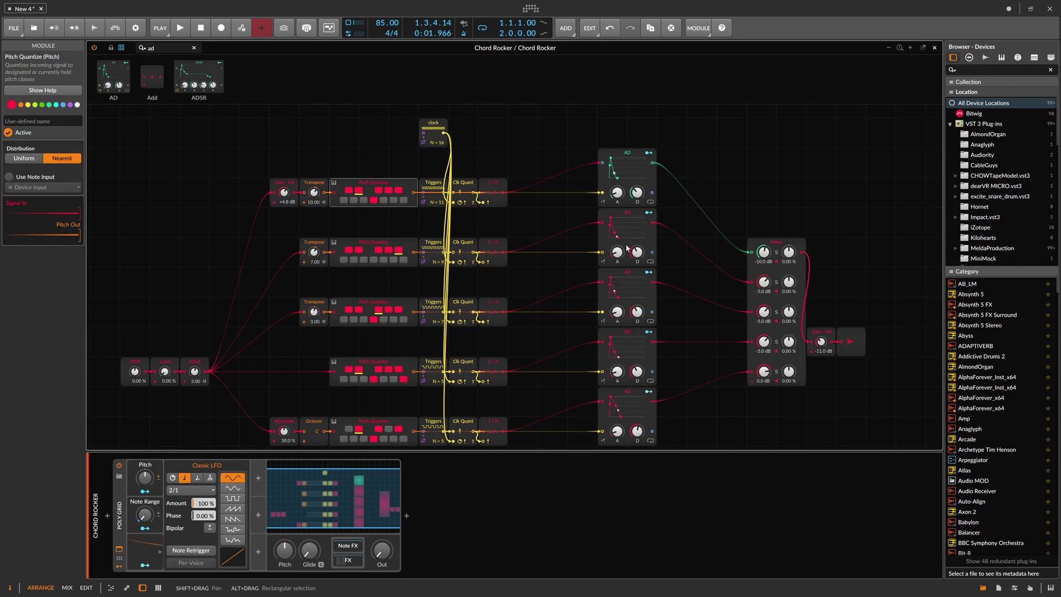
drag(631, 138, 639, 436)
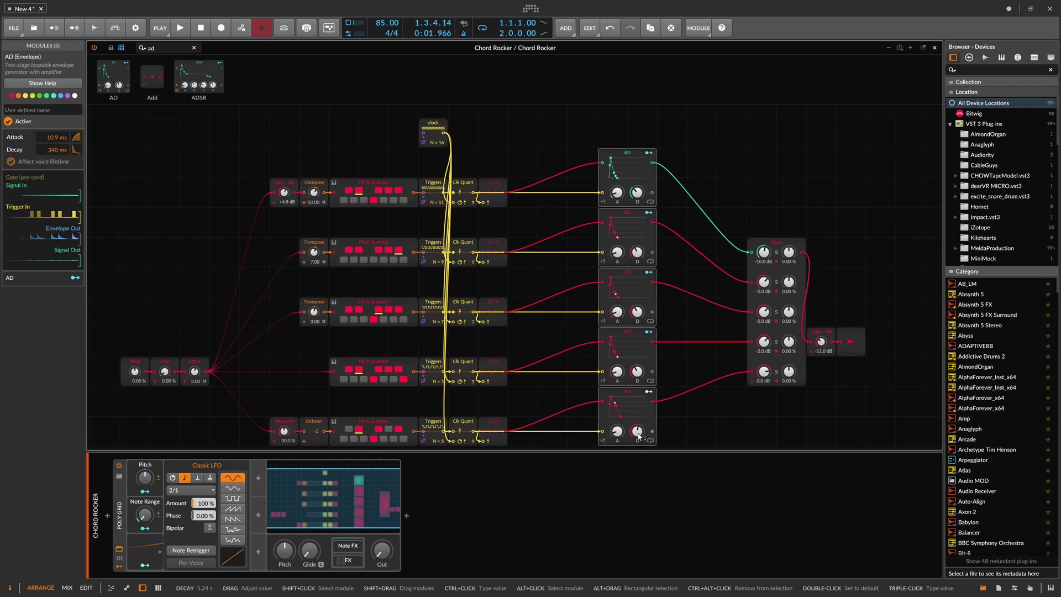
key(Delete)
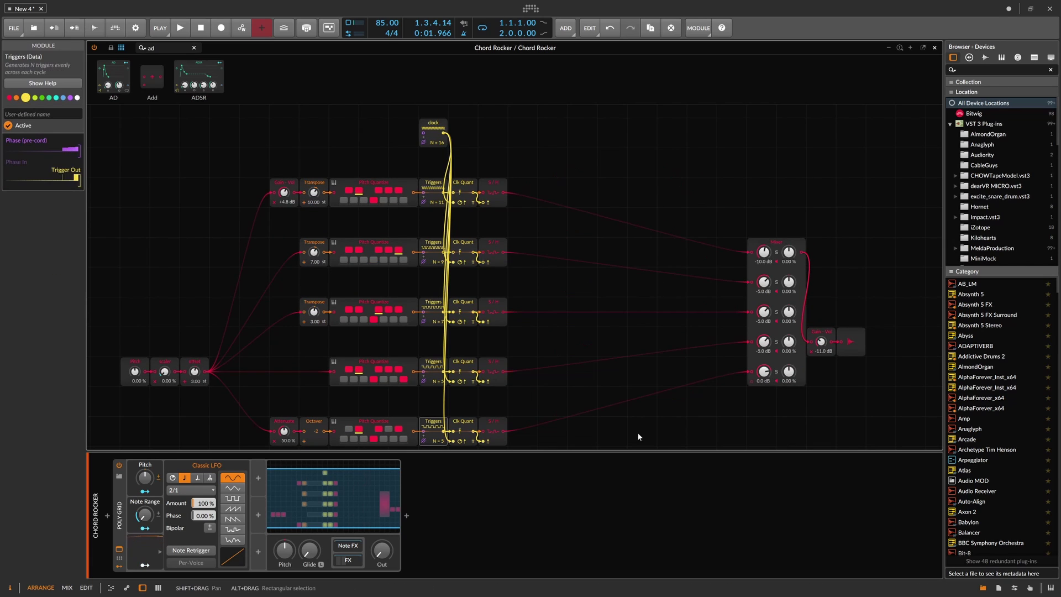
Delete the mixer, the Gain - Vol module and the audio output at the end of the patch.
drag(781, 222, 768, 457)
key(Delete)
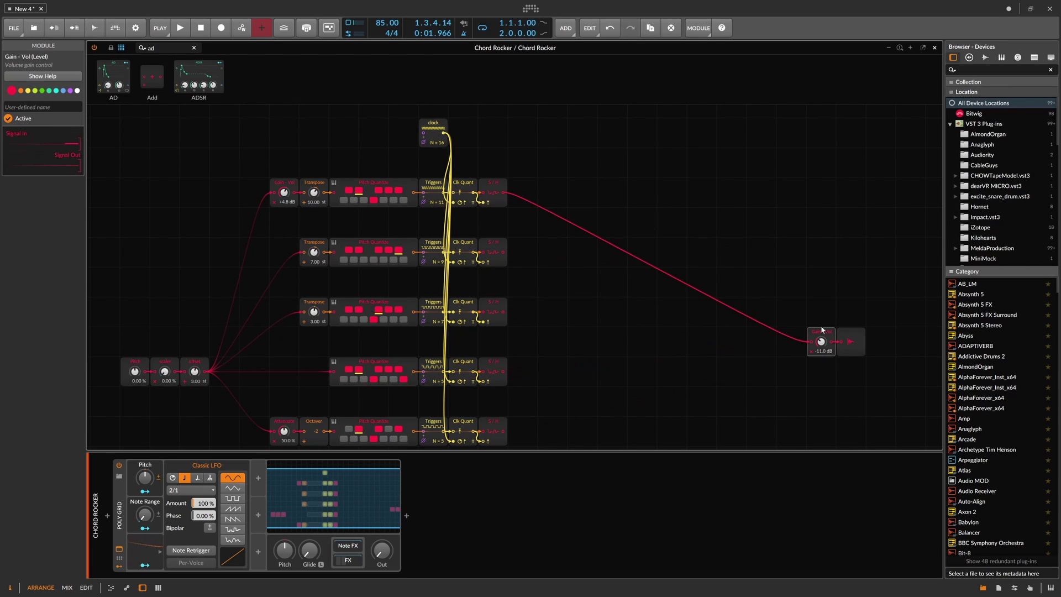
drag(821, 327, 822, 359)
key(Delete)
drag(839, 305, 844, 356)
key(Delete)
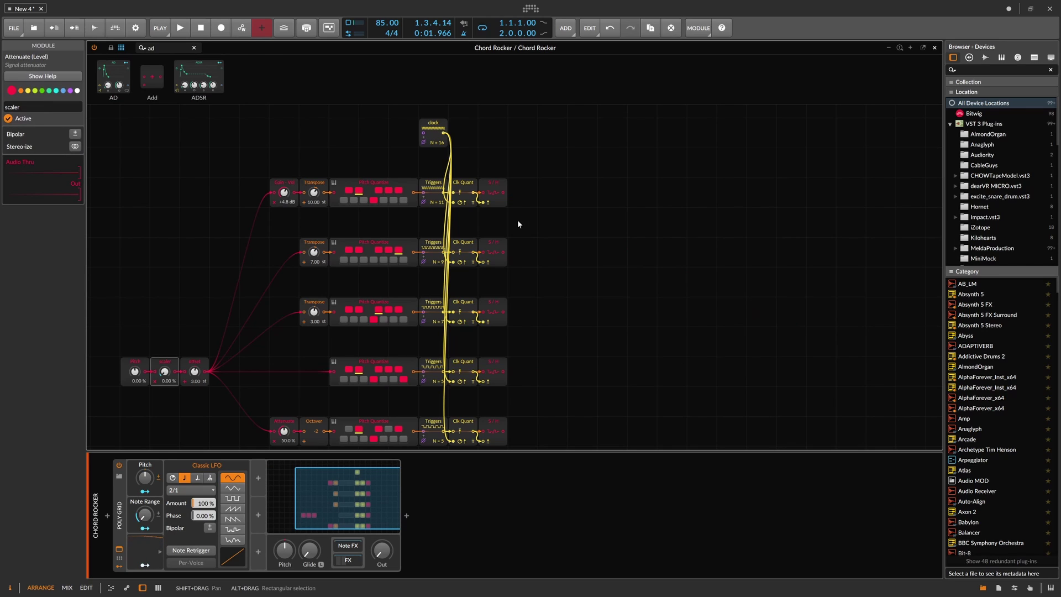
Search the grid modules for "mod", add a Modulator Out to the top row, and connect the Sample / Hold output to it.
click(500, 188)
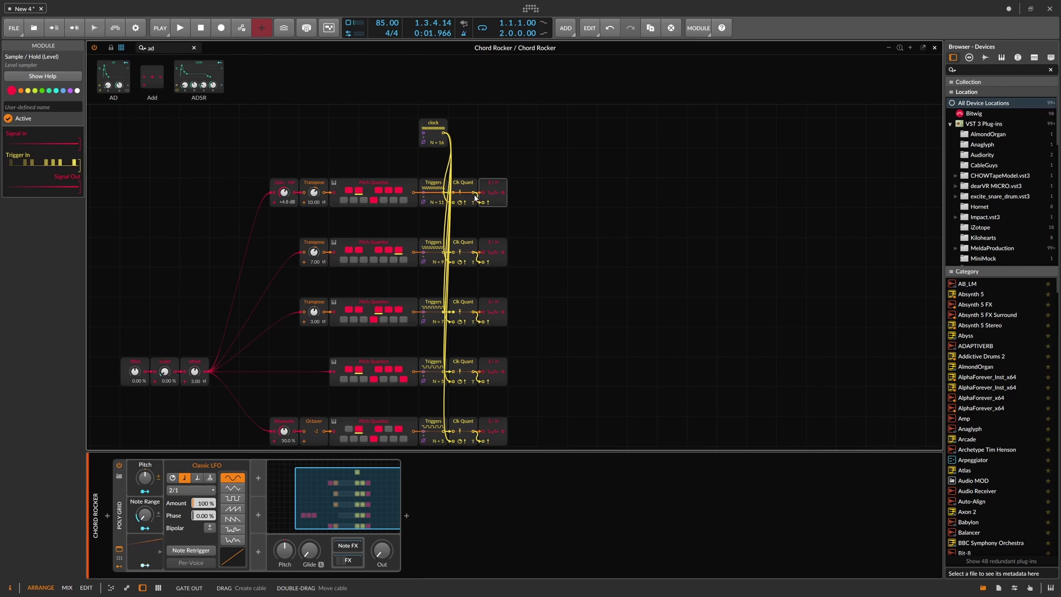
drag(164, 48, 112, 51)
text(mod)
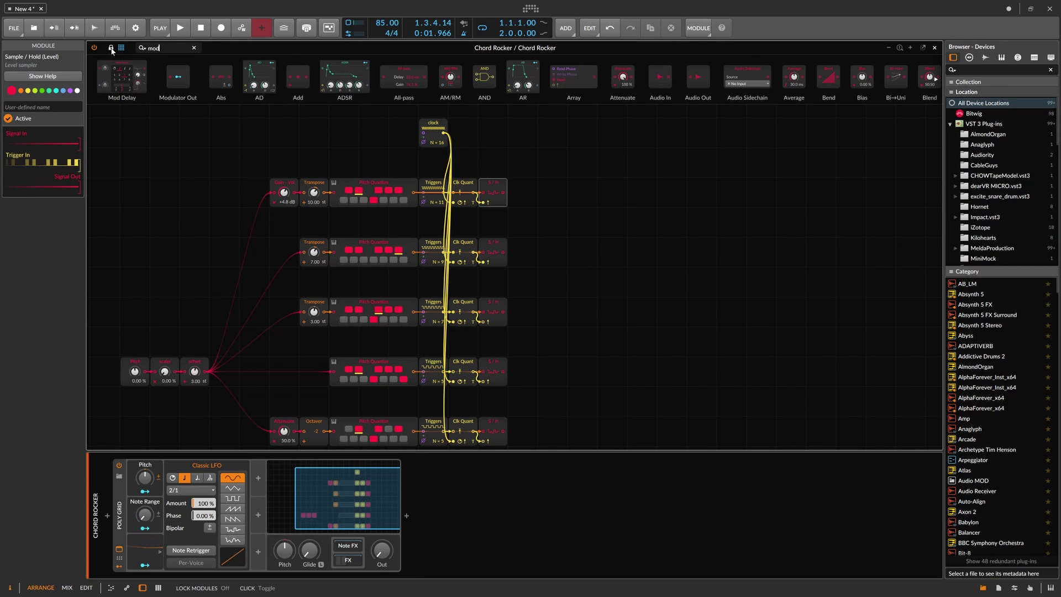
drag(174, 86, 553, 193)
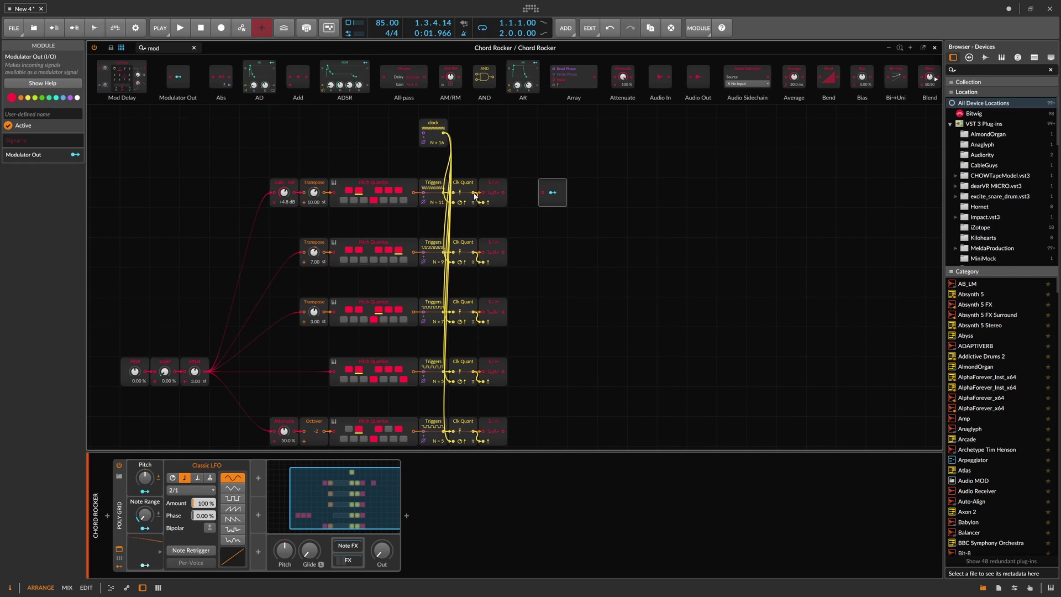
drag(503, 192, 546, 197)
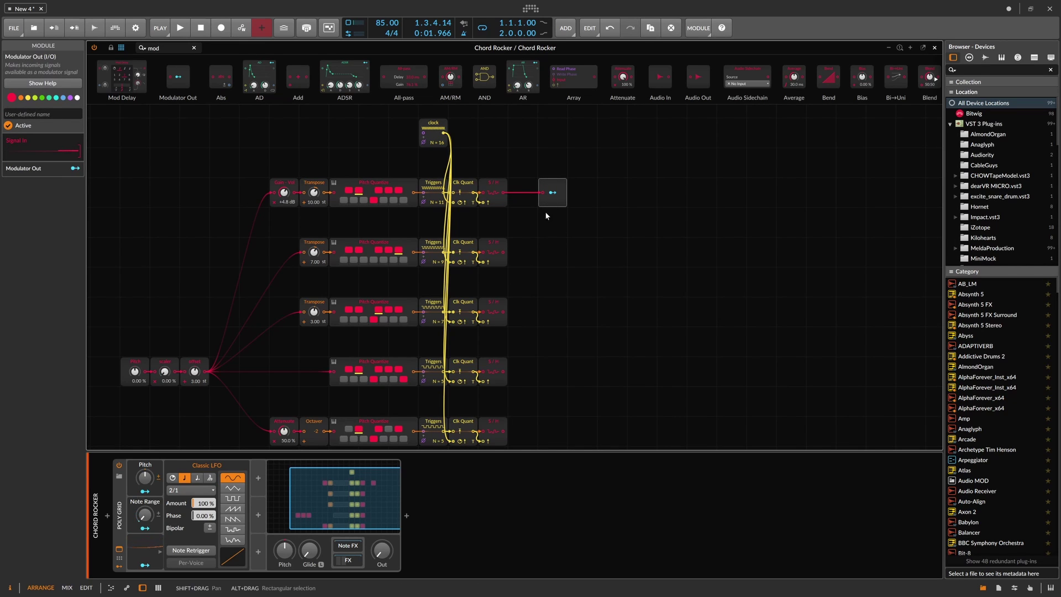
Place further Modulator Out modules to form two columns, with two modules in each of the five rows.
drag(178, 77, 615, 218)
scroll(555, 420, down, 1)
drag(615, 217, 615, 162)
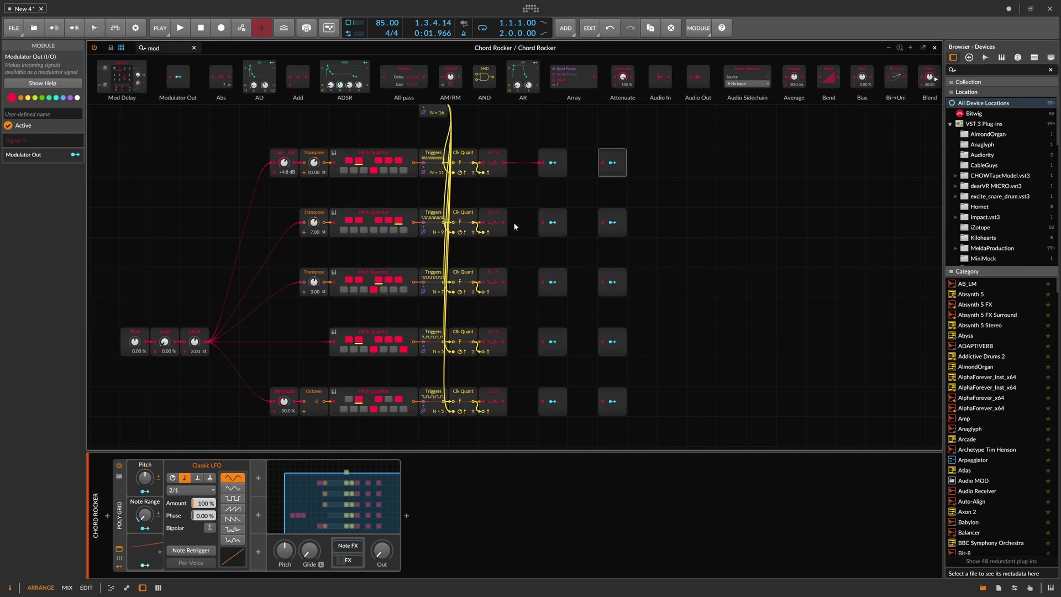
Connect the Sample / Hold outputs of the lower rows to the Modulator Outs in the first column.
drag(505, 222, 542, 223)
drag(505, 282, 542, 281)
drag(539, 342, 542, 342)
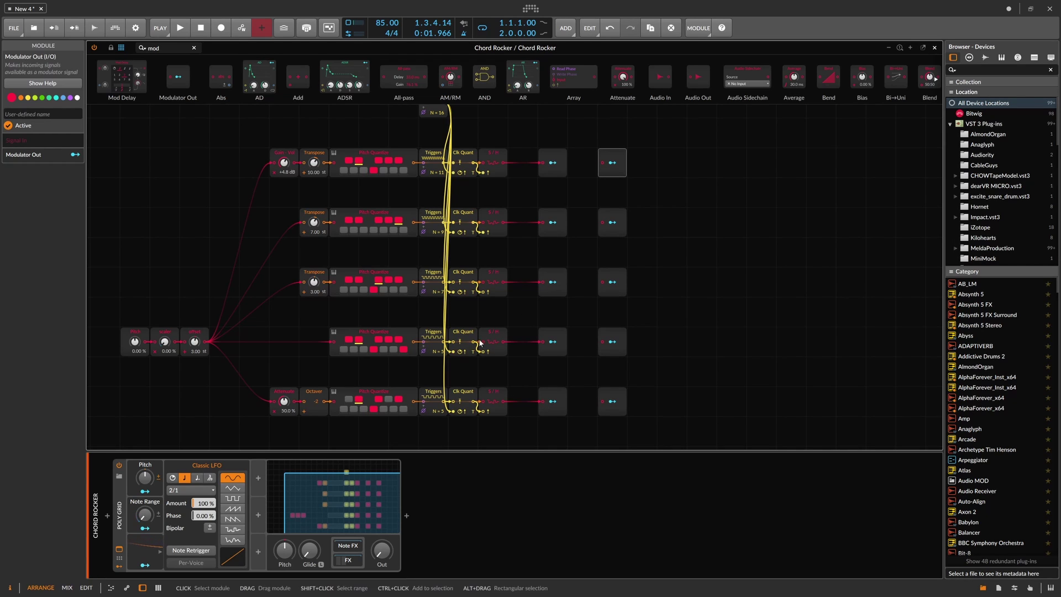
Connect the Clk Quant gate output of each of the five rows to its Modulator Out in the second column.
drag(475, 401, 601, 401)
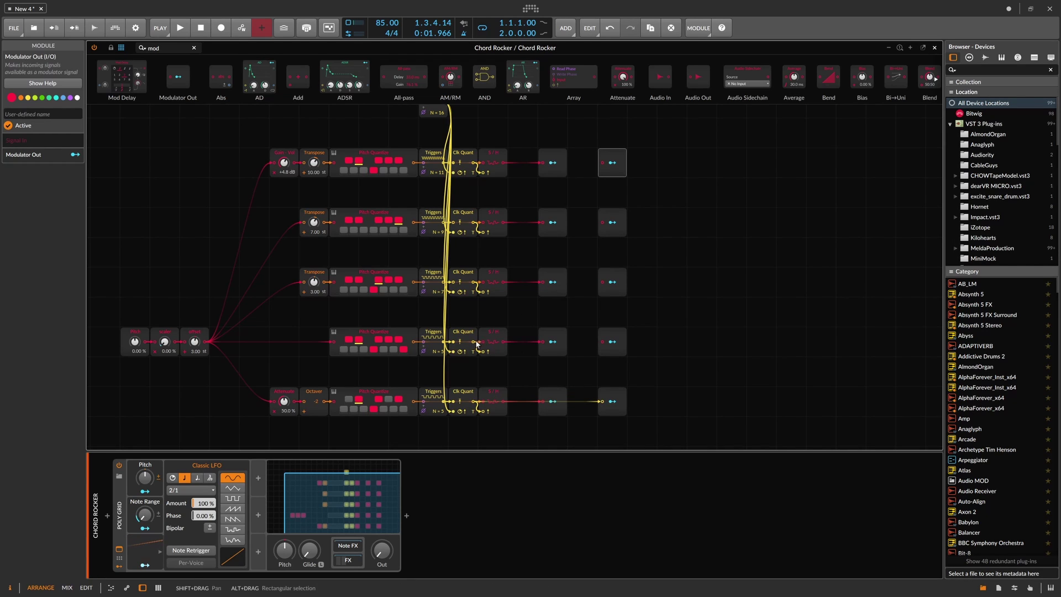
drag(476, 342, 601, 342)
drag(475, 282, 599, 282)
drag(476, 222, 601, 224)
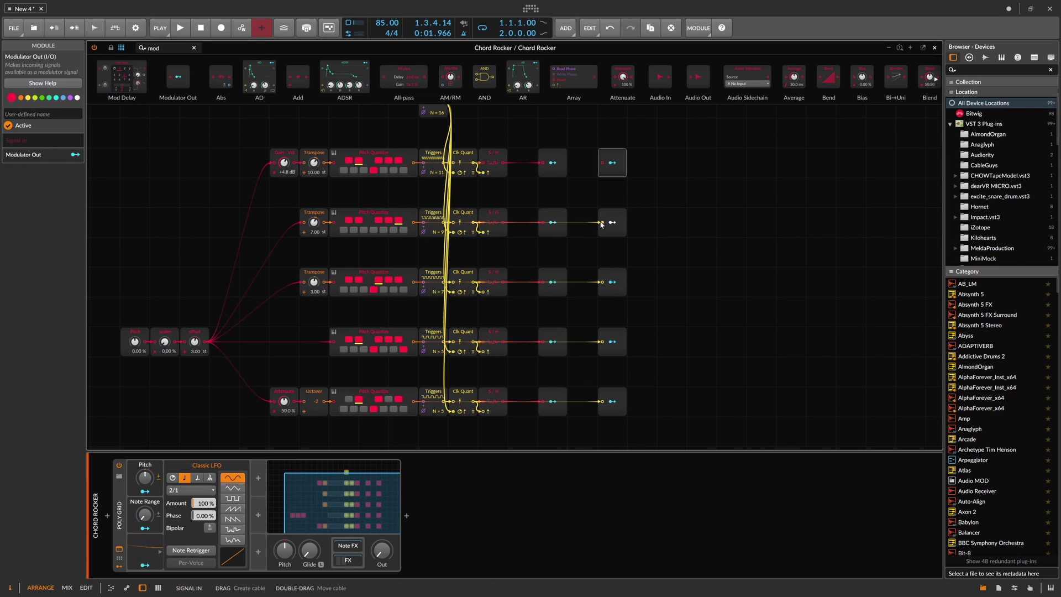
drag(480, 166, 601, 163)
click(582, 193)
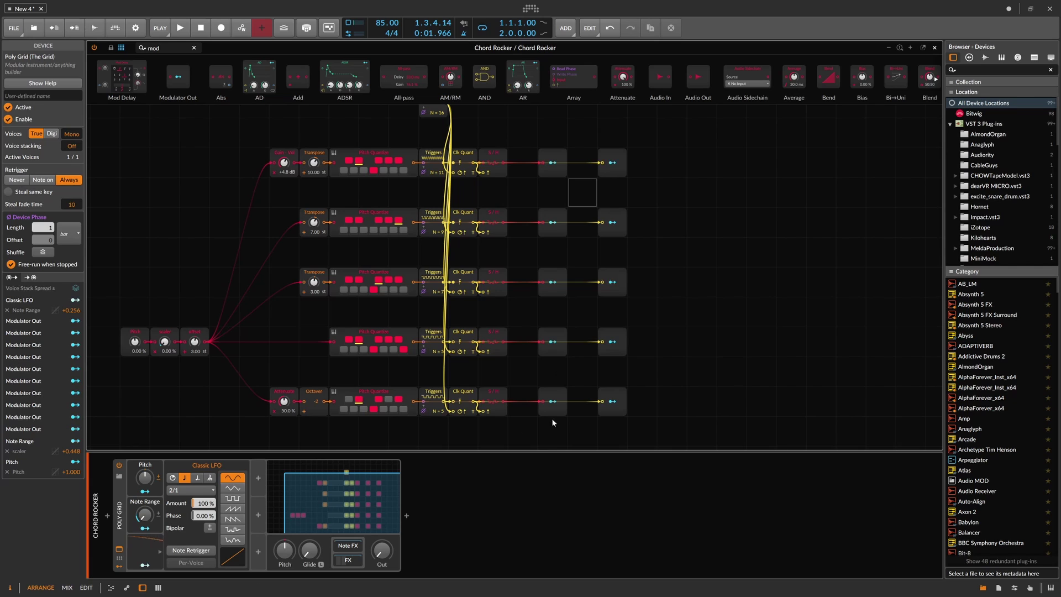
Open the Poly Grid's FX chain and delete the ValhallaSupermassive and Delay-2 devices from it.
click(349, 560)
click(418, 523)
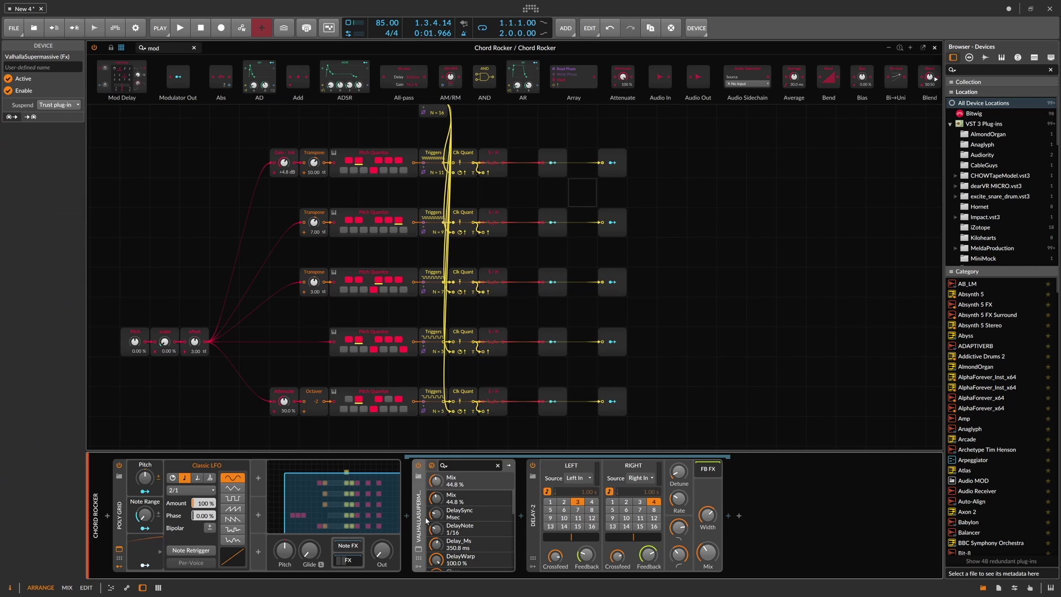
key(Delete)
key(Delete)
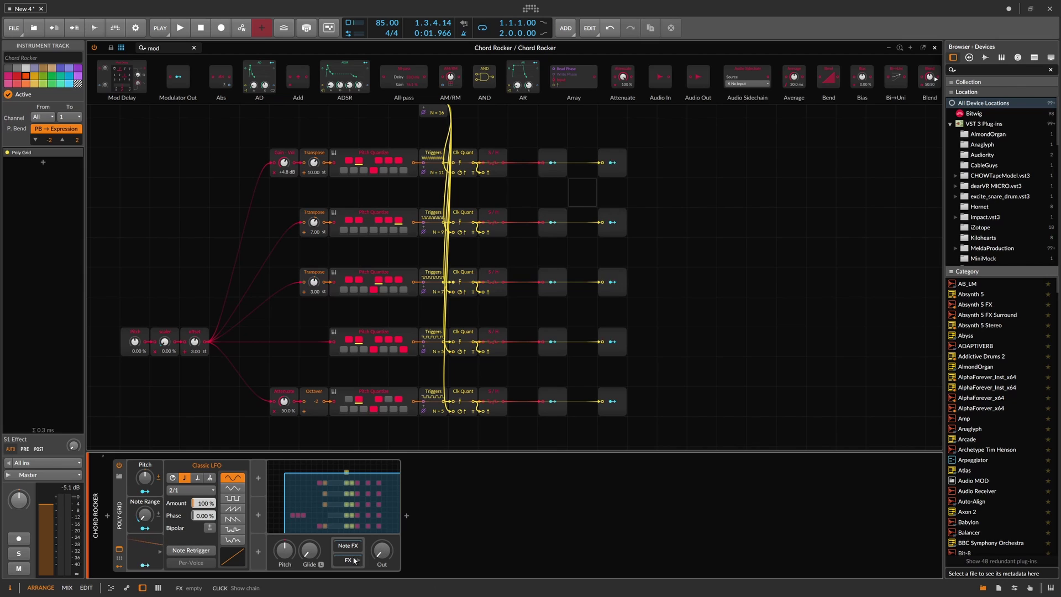
Search the presets of any device type for "grid note" and insert Grid Note Out into the empty FX chain.
click(408, 524)
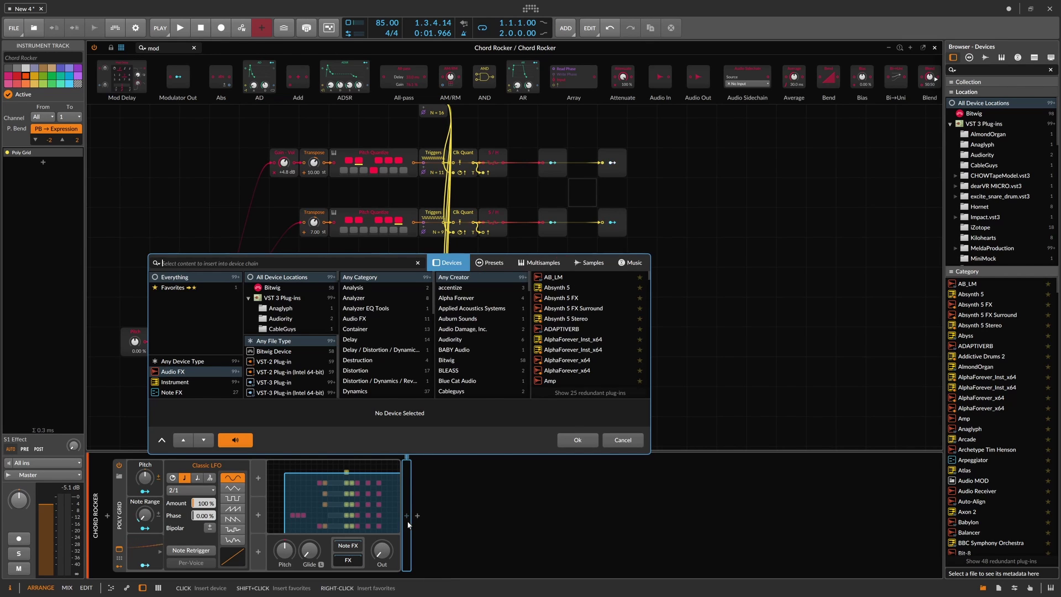
text(grid note)
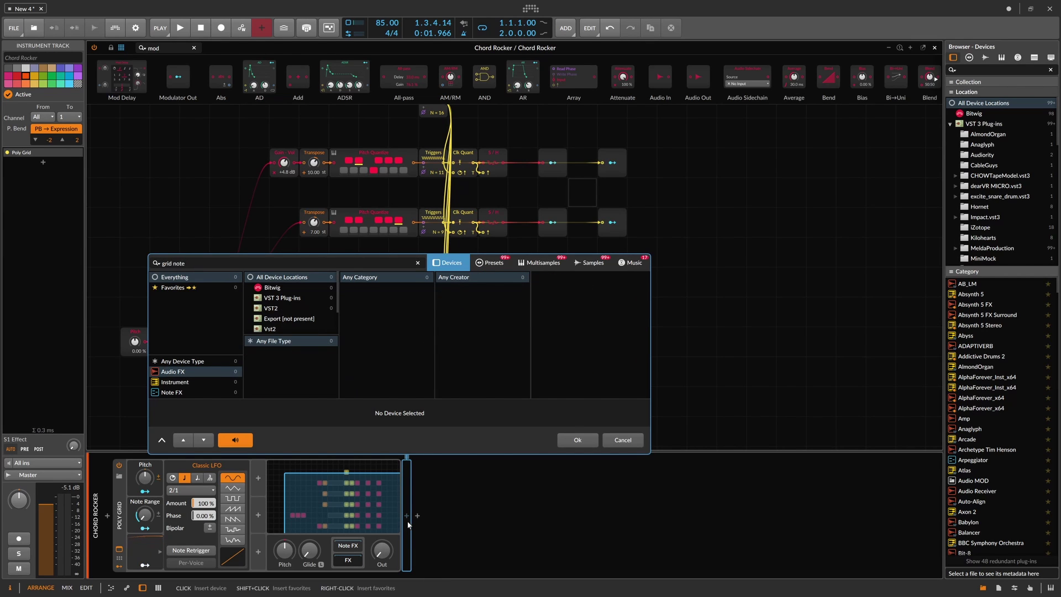
click(490, 263)
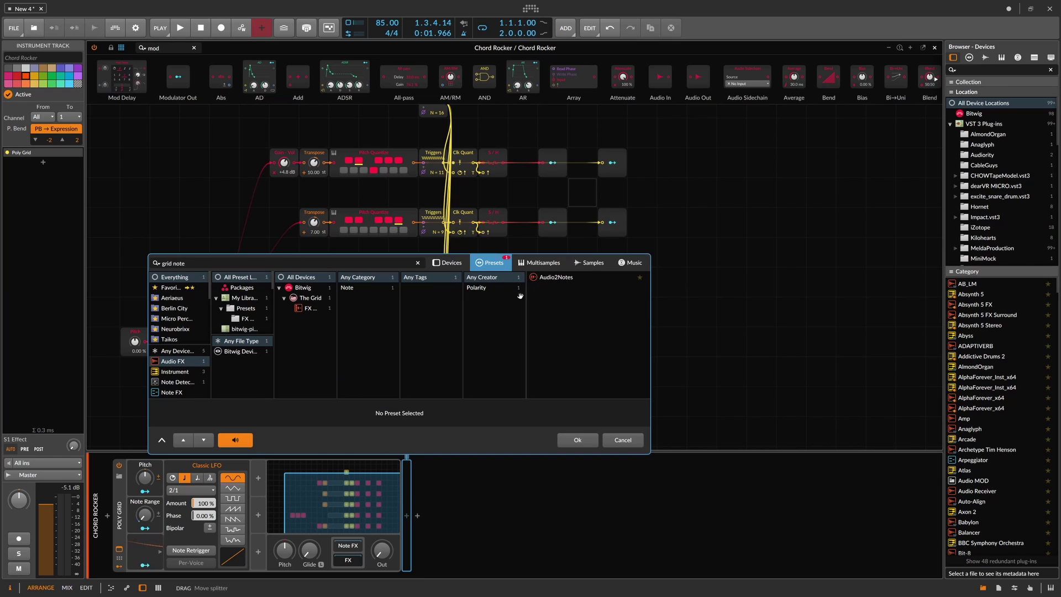
click(194, 352)
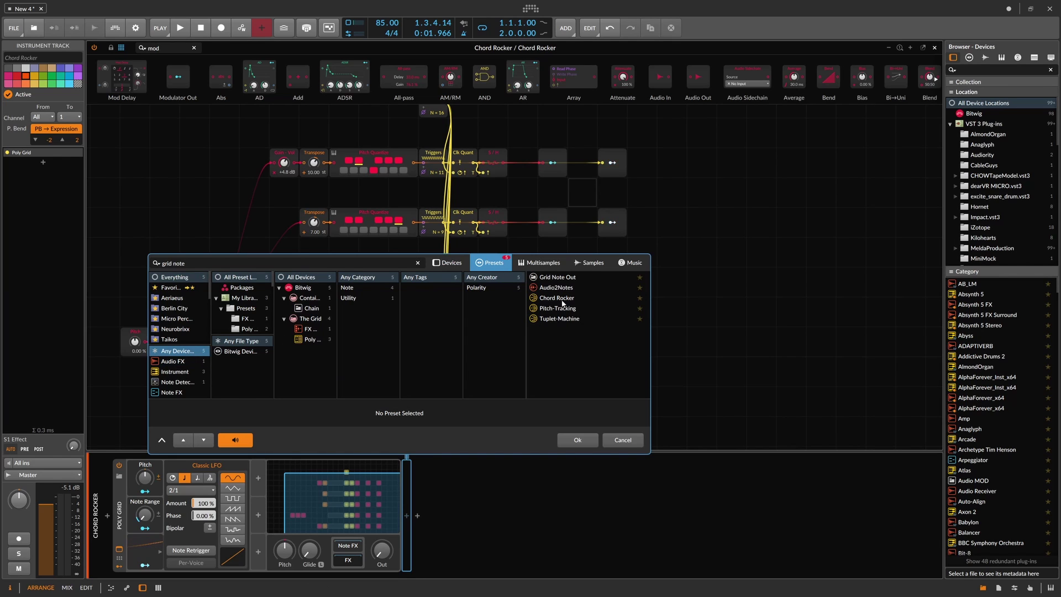
double_click(556, 278)
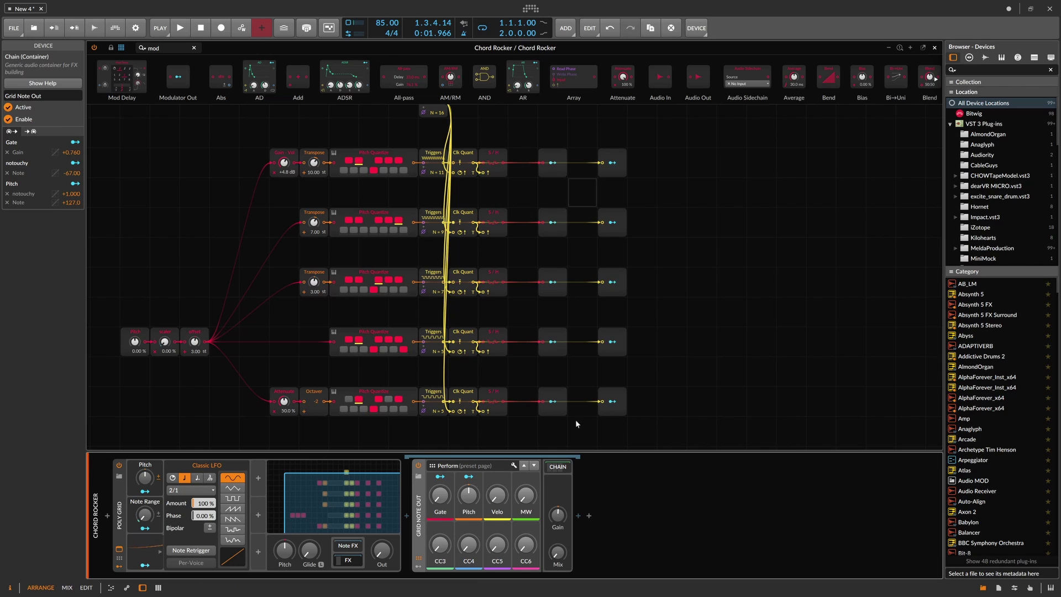
click(554, 163)
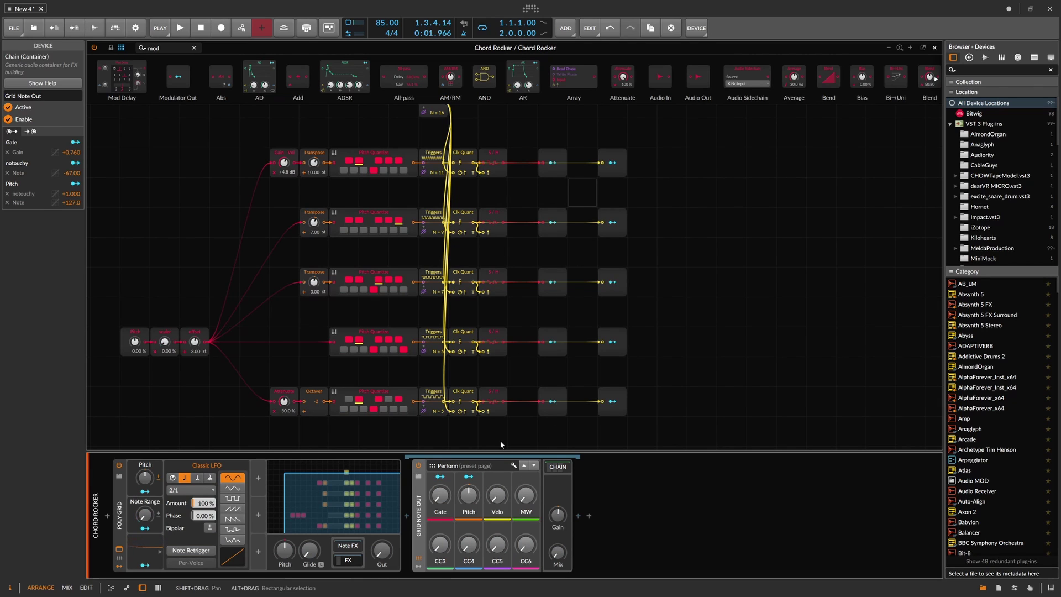
Insert a Note FX Layer before Grid Note Out in the FX chain and move Grid Note Out into it.
click(407, 516)
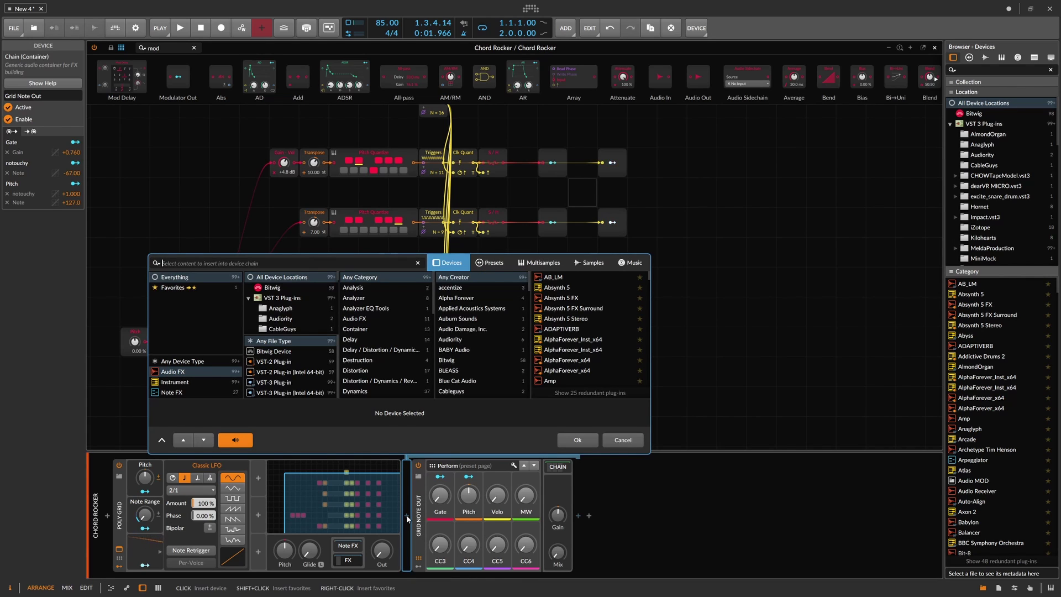
text(fx)
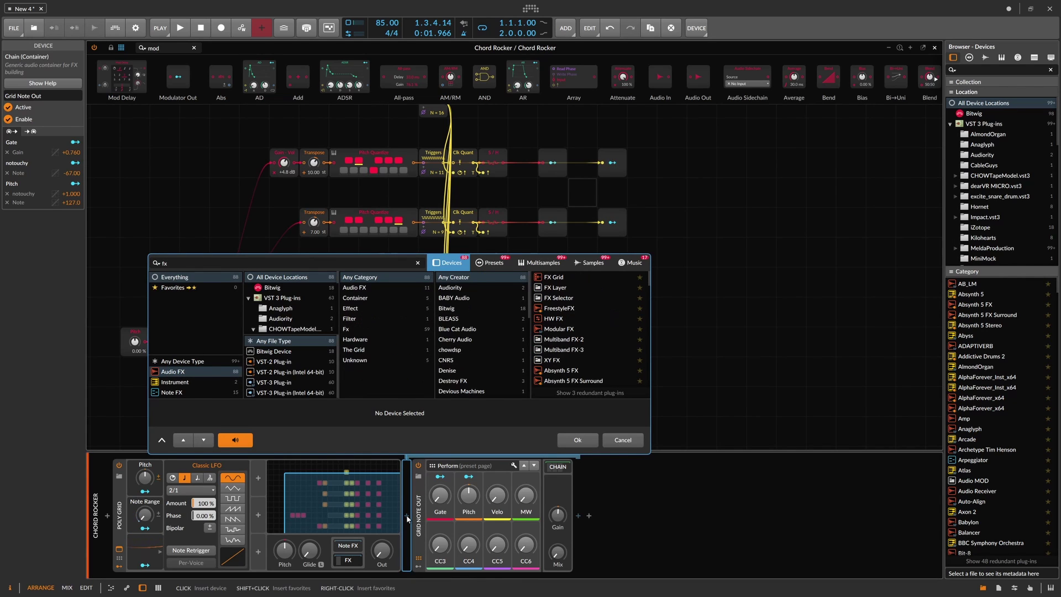
click(172, 392)
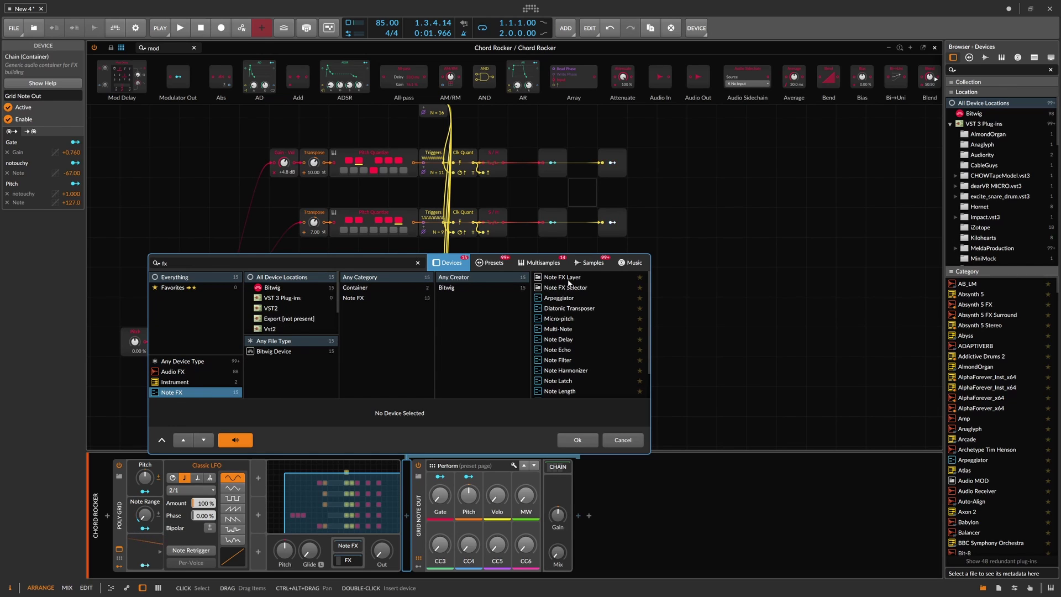
double_click(567, 277)
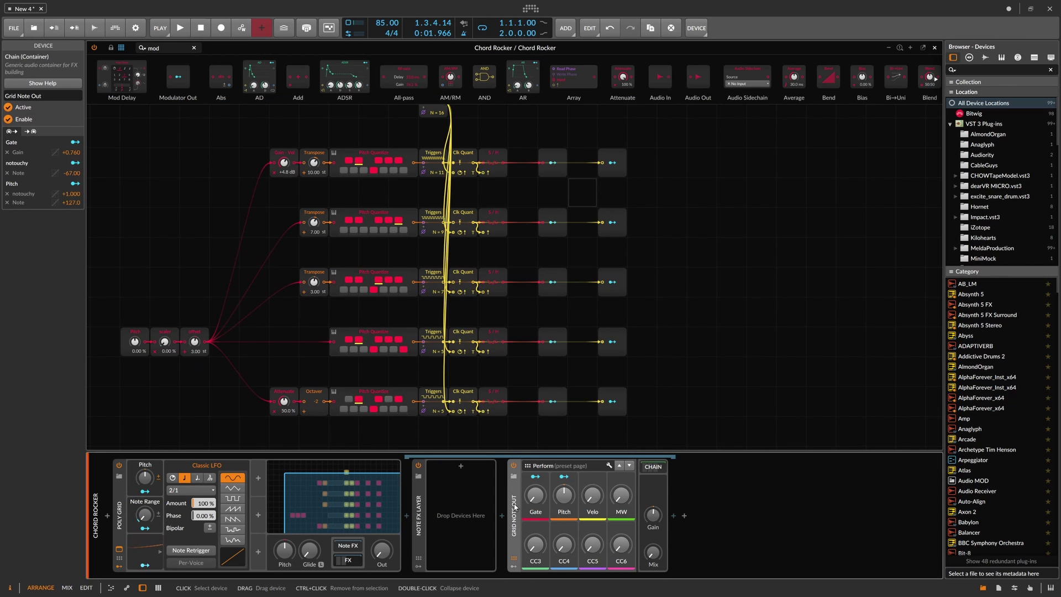
drag(515, 506, 458, 488)
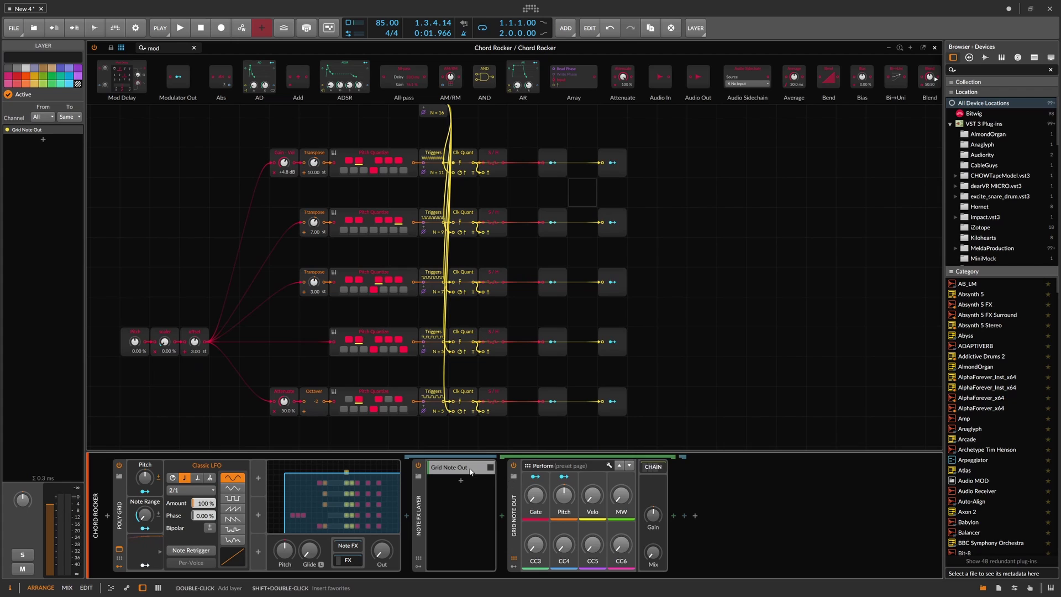
Duplicate the Grid Note Out layer four times inside the Note FX Layer, making five layers.
click(471, 471)
click(452, 468)
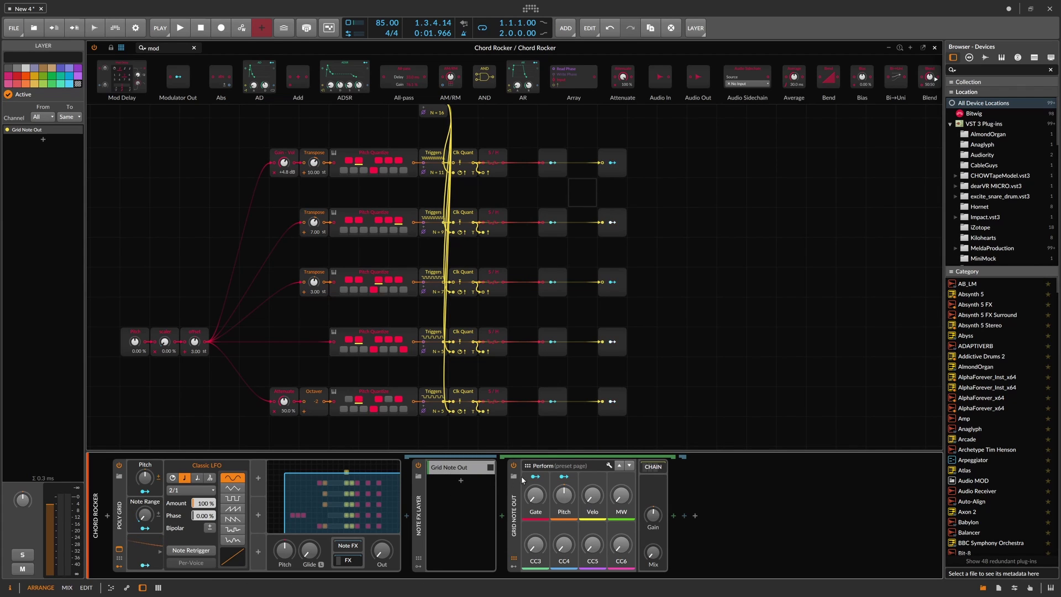
click(439, 469)
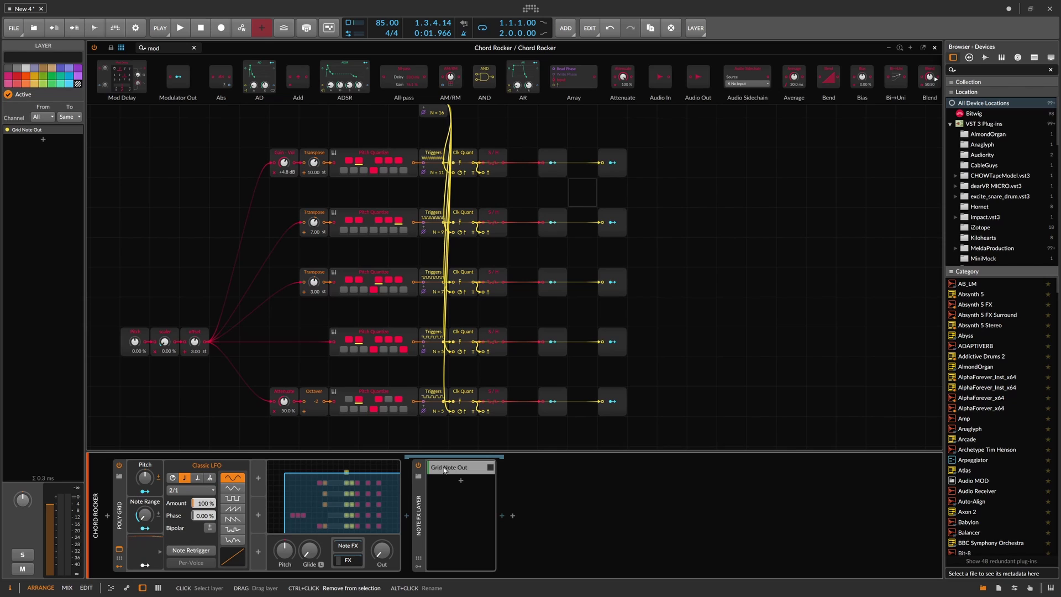
key(ctrl+d)
key(ctrl+d)
key(ctrl+d)
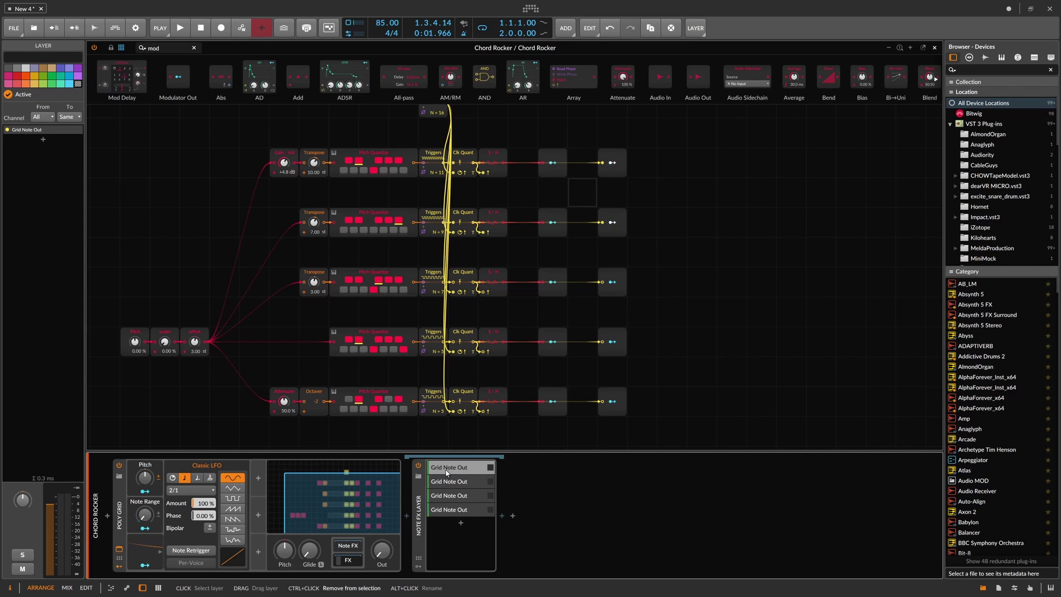
key(ctrl+d)
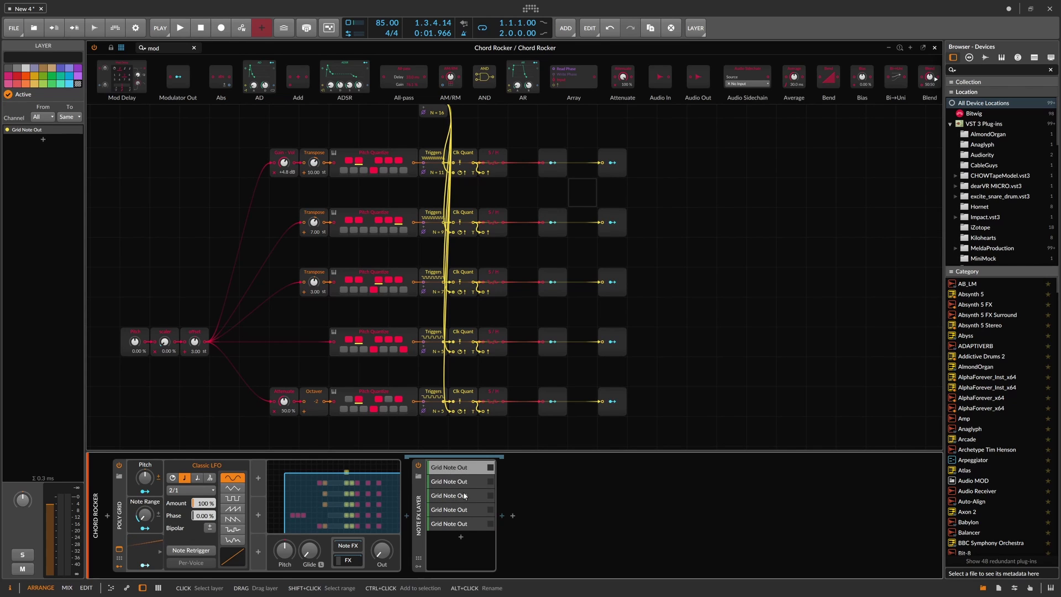
double_click(450, 468)
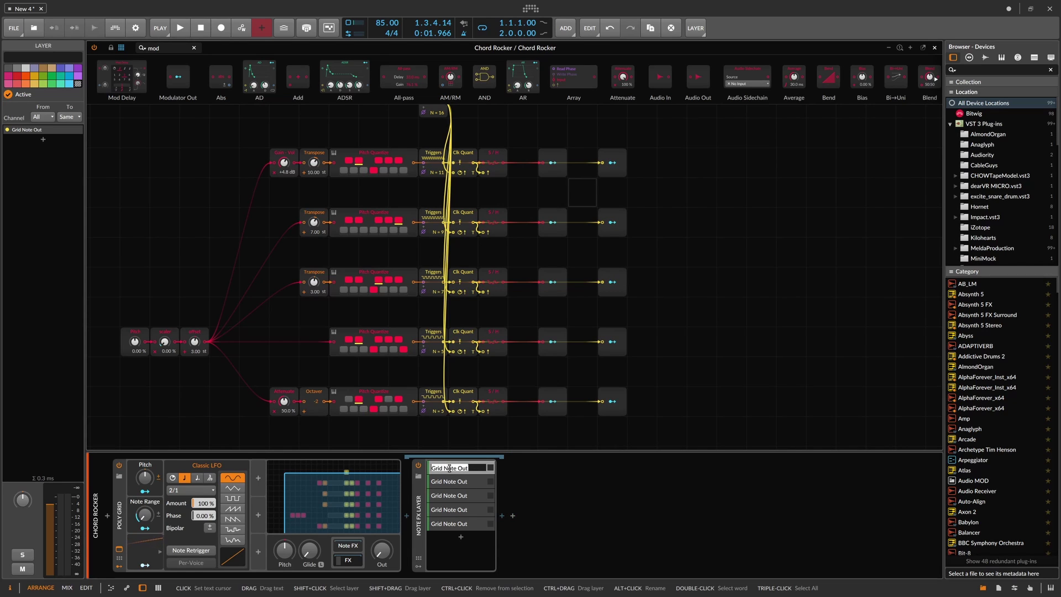
text(7t)
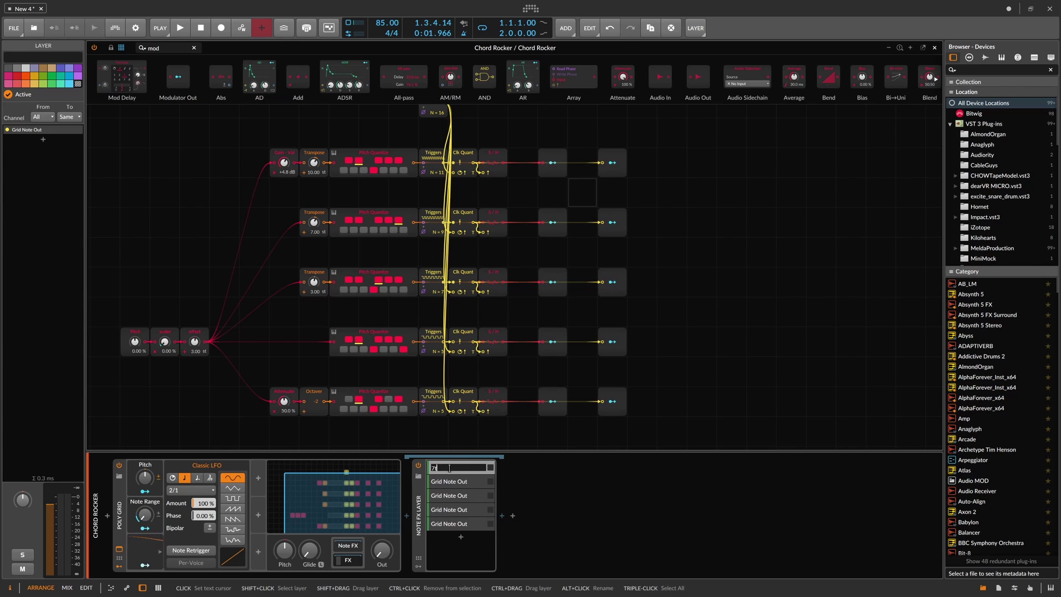
text(h)
key(Escape)
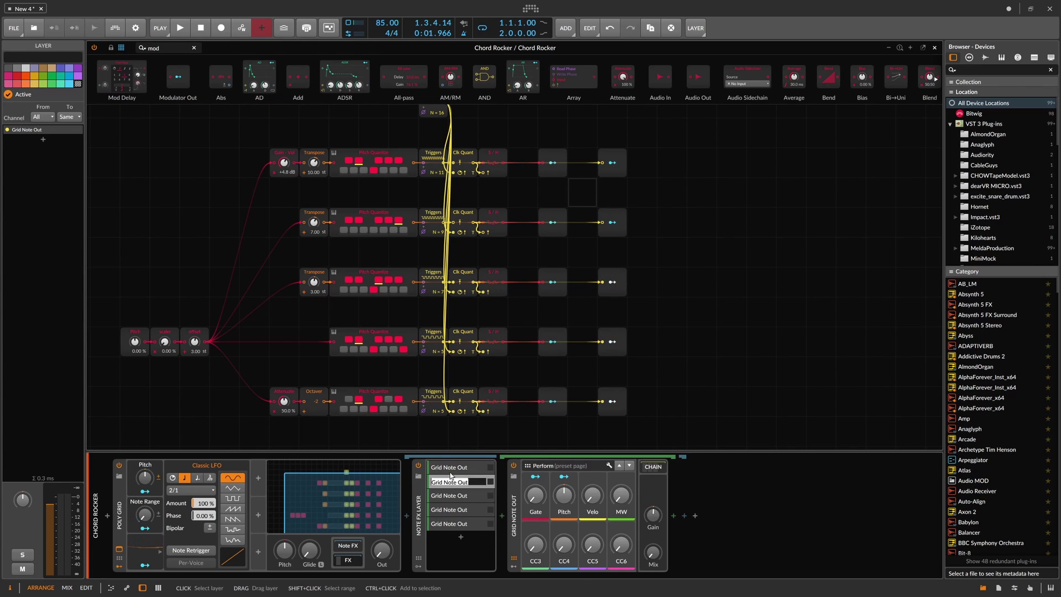
Rename the first layer as "7th" and the second layer as "5th".
double_click(452, 468)
text(7)
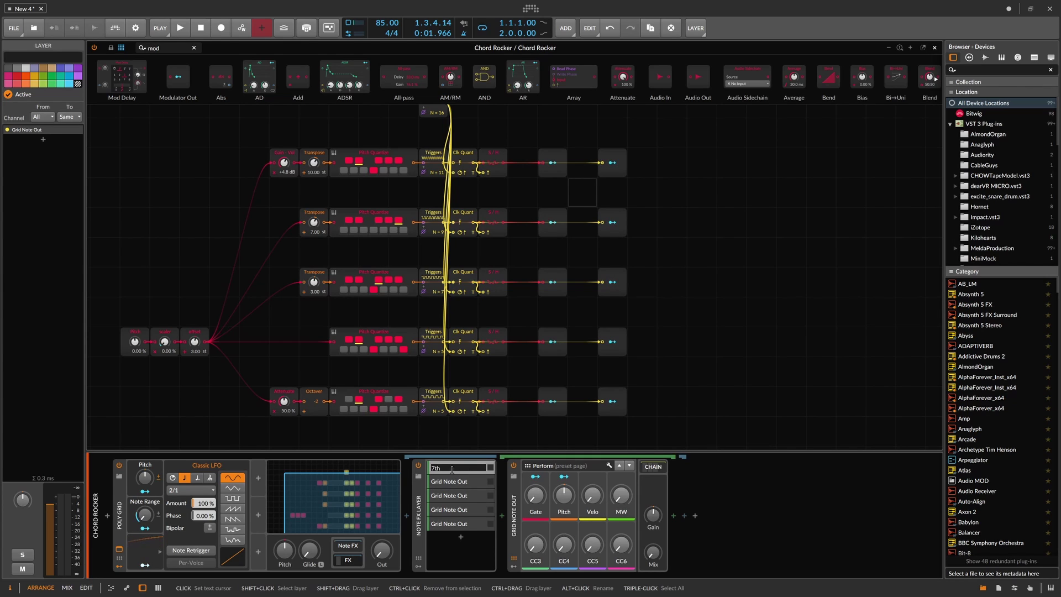
text(th)
key(Return)
double_click(452, 482)
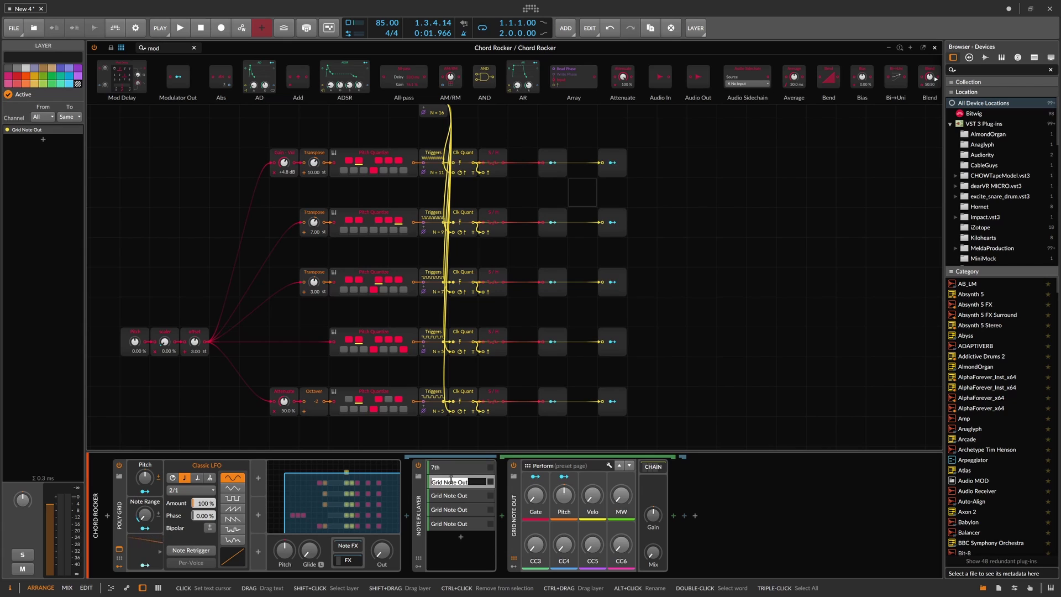
text(5)
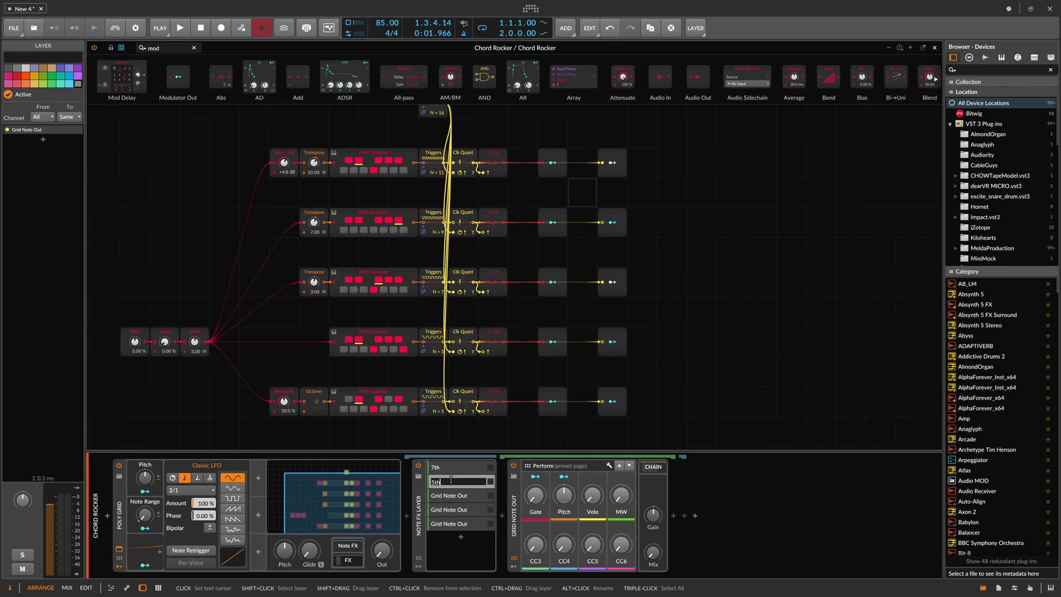
text(th)
key(Return)
Rename the remaining three layers, in order, as "3rd", "root" and "Bass".
double_click(445, 495)
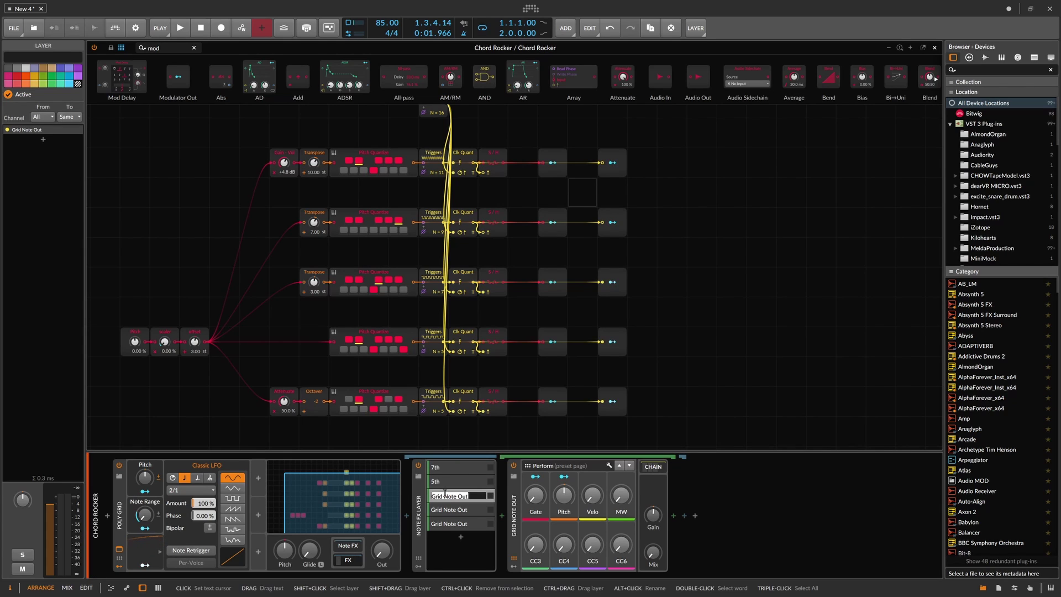
text(3rd)
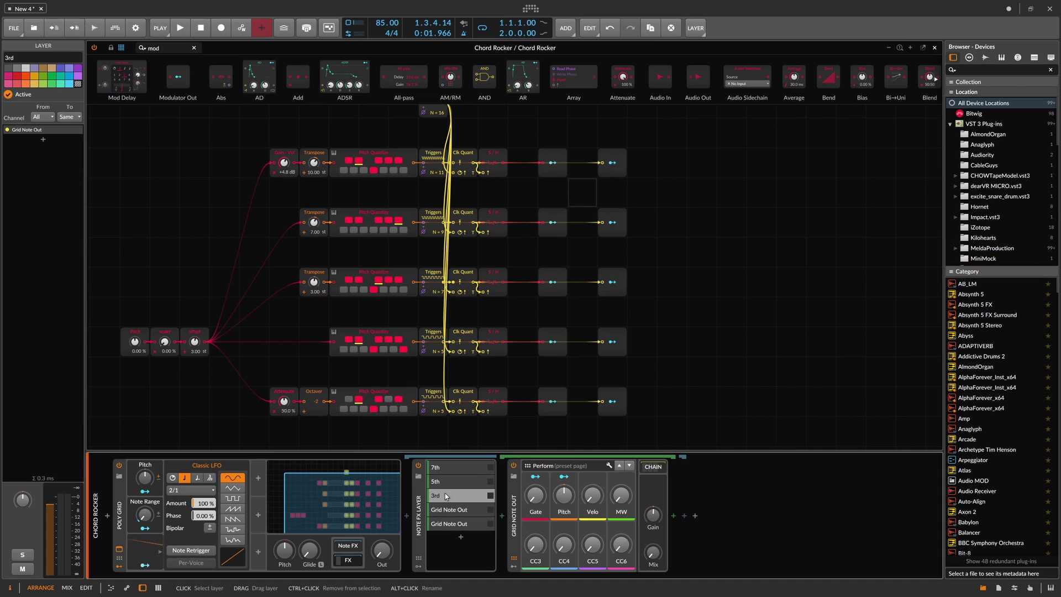
key(Return)
double_click(443, 509)
text(root)
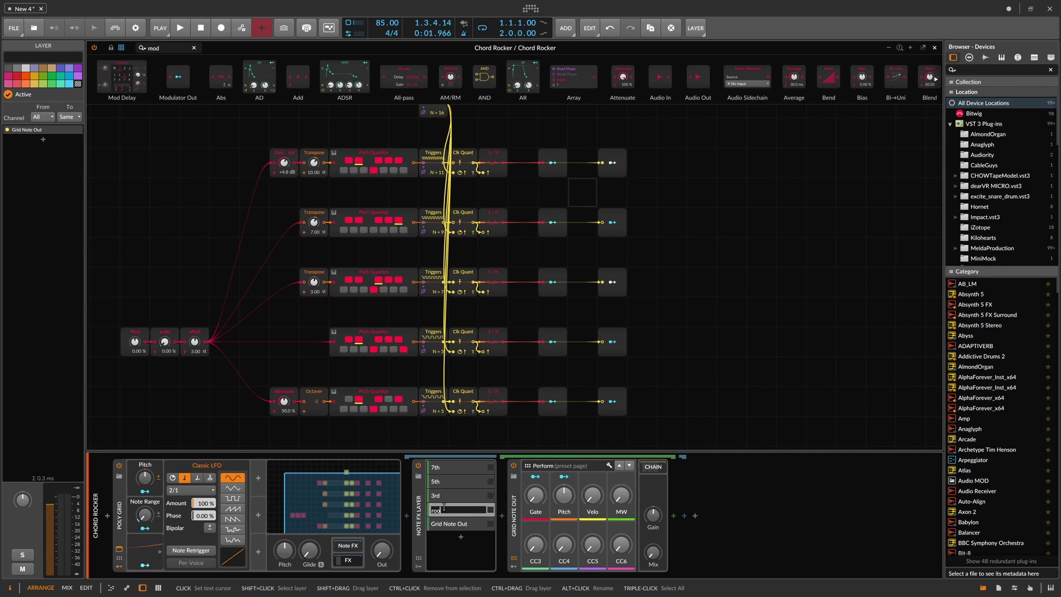
key(Return)
double_click(446, 524)
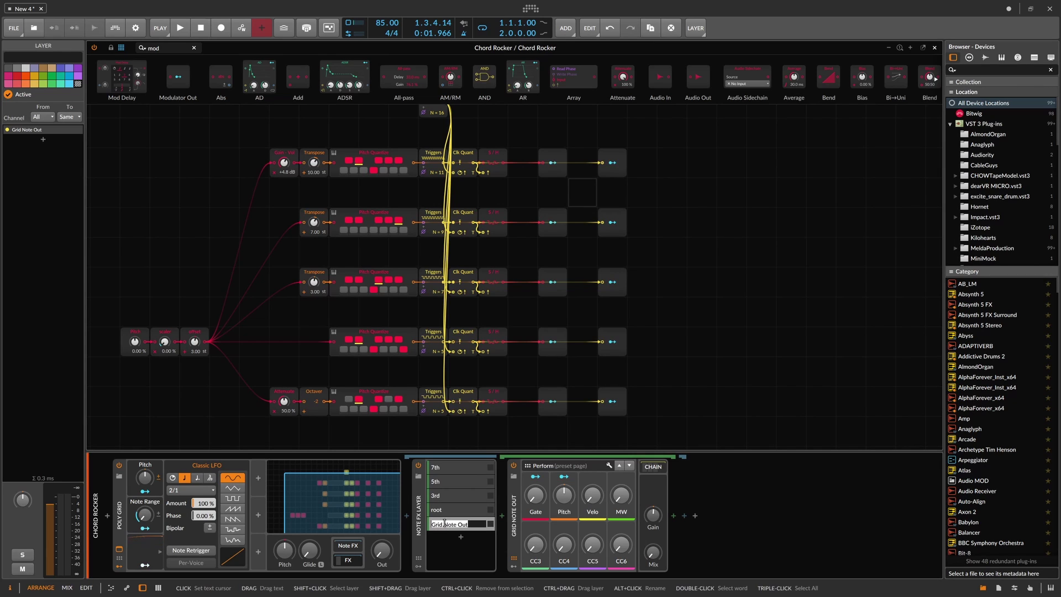
text(Bass)
key(Return)
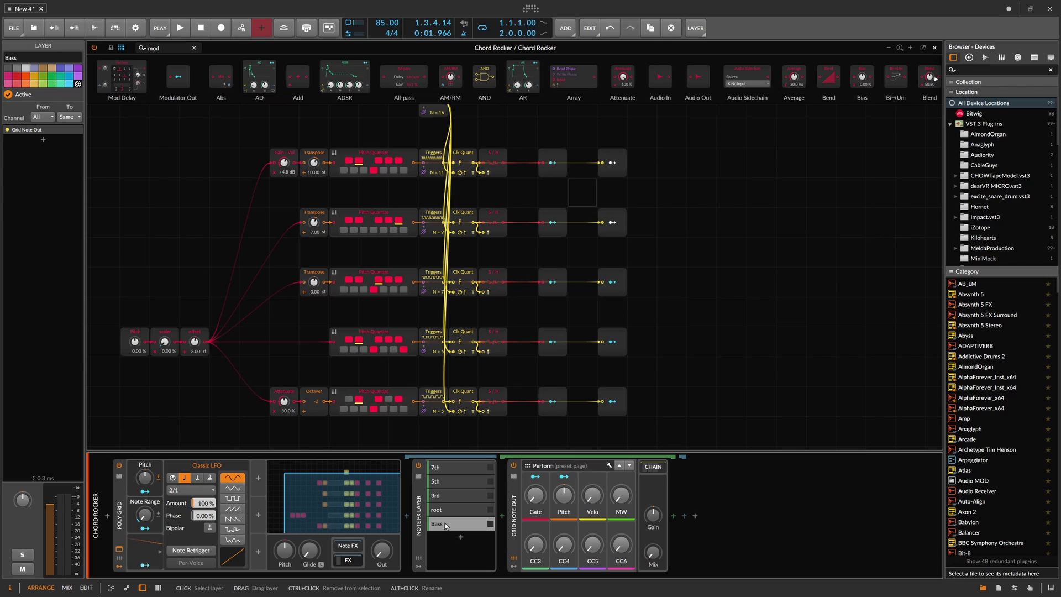
Name the Note FX Layer device "Chord Generator".
click(421, 506)
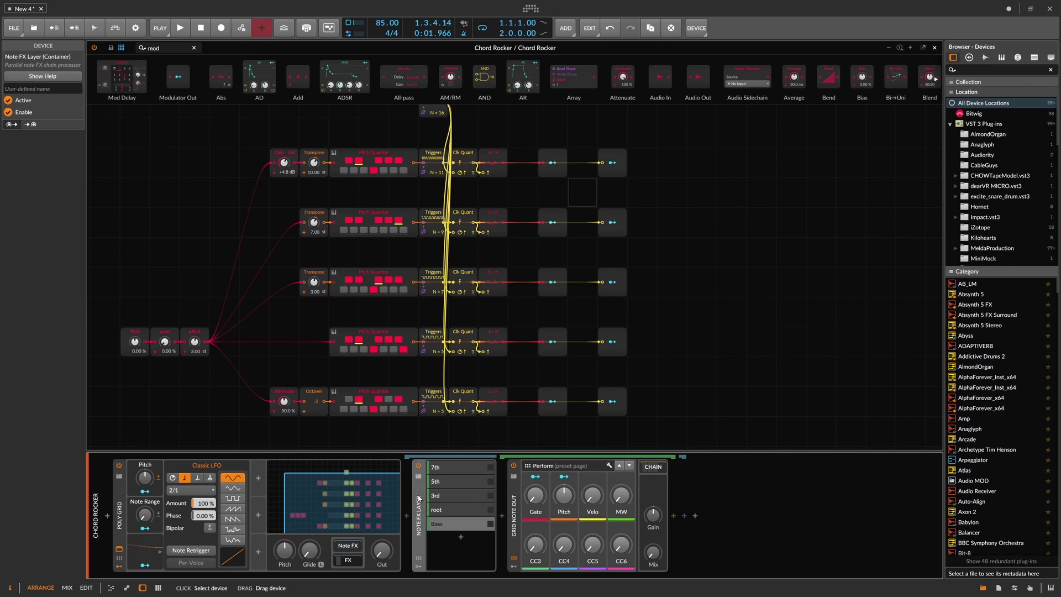
click(55, 89)
text(Chord Generator)
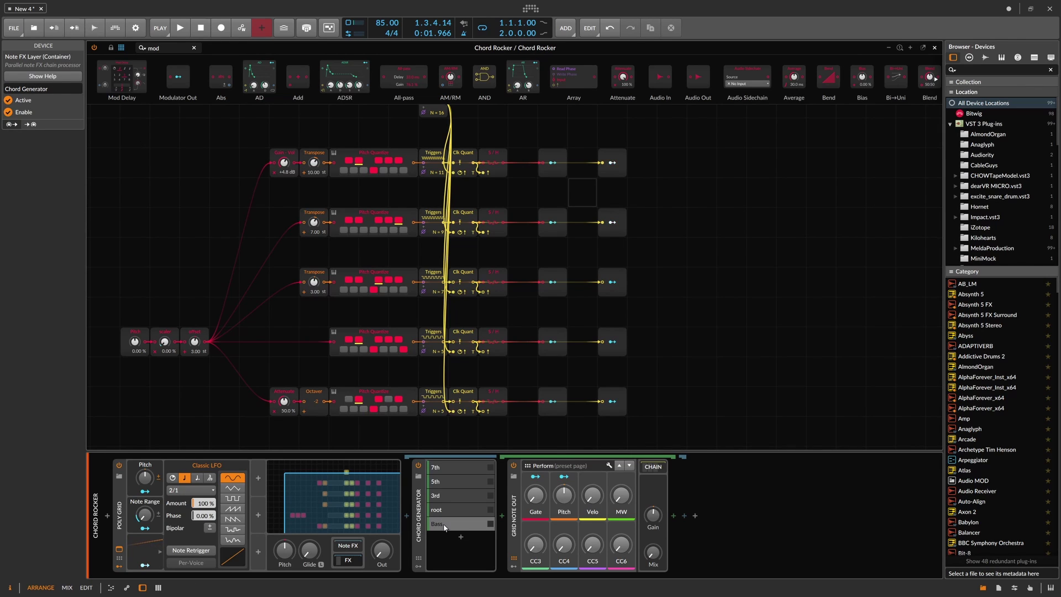
Map the top row's pitch and gate Modulator Outs to the Pitch and Gate controls of the 7th layer's Grid Note Out.
click(445, 525)
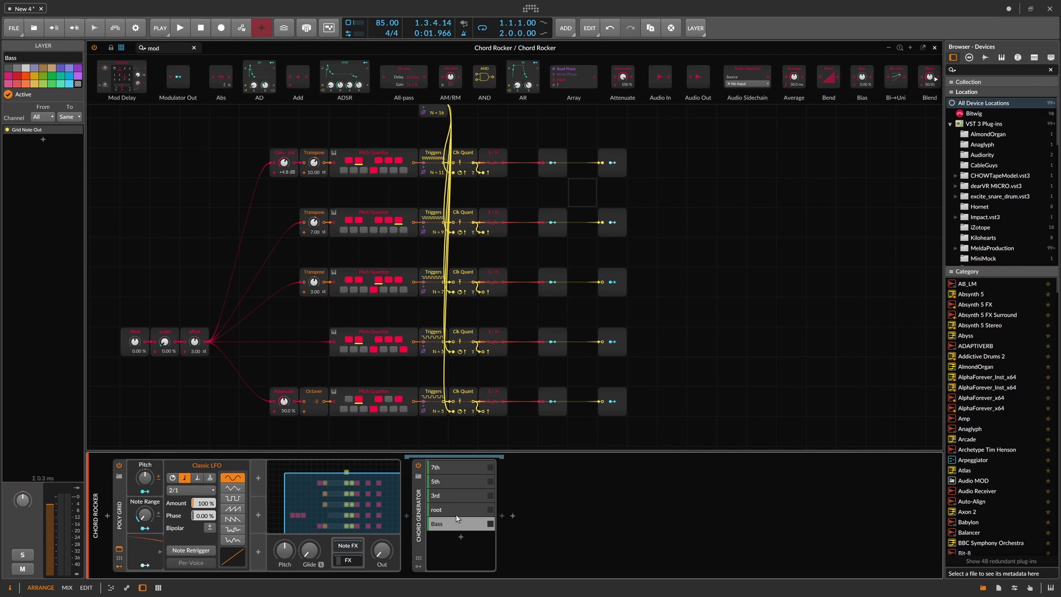
click(456, 465)
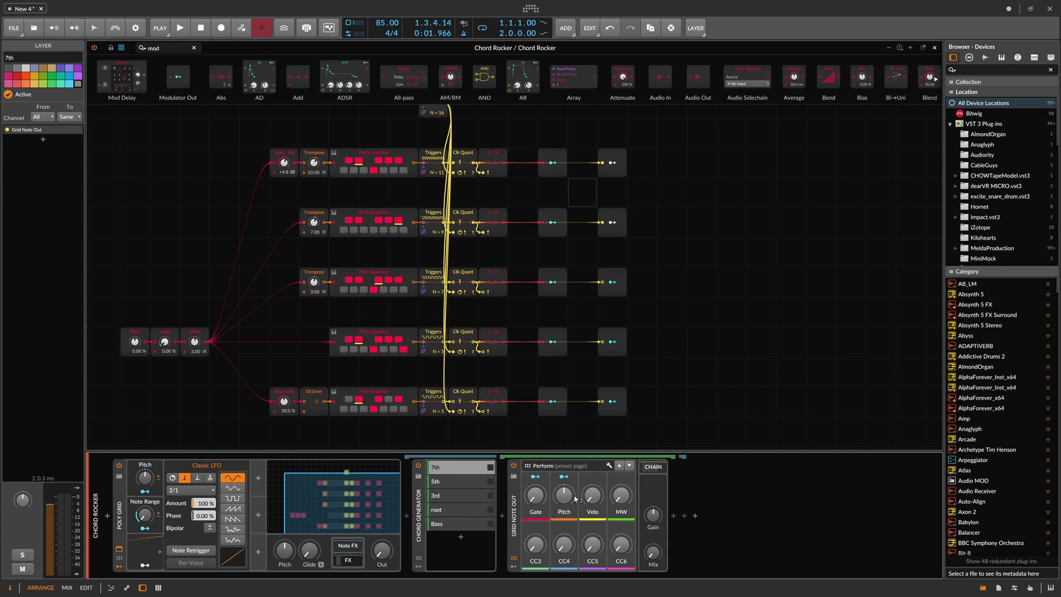
scroll(580, 245, up, 2)
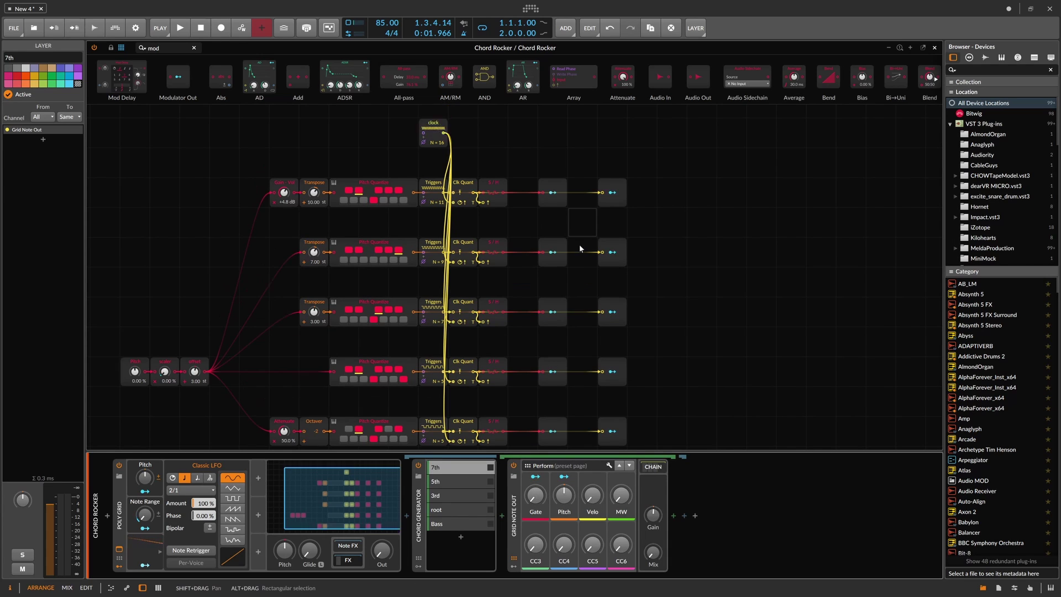
scroll(573, 249, down, 2)
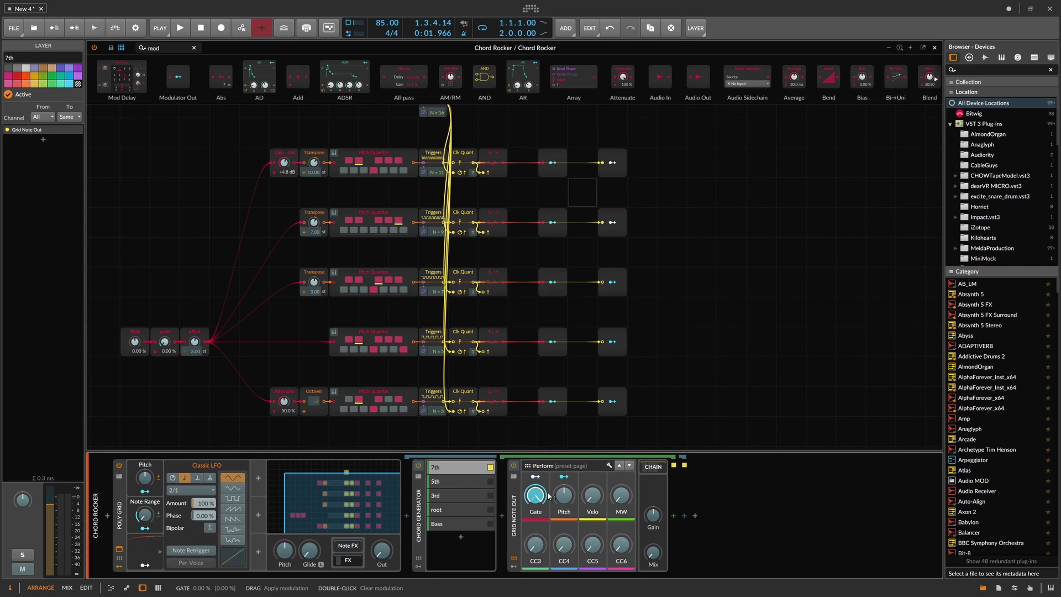
click(551, 162)
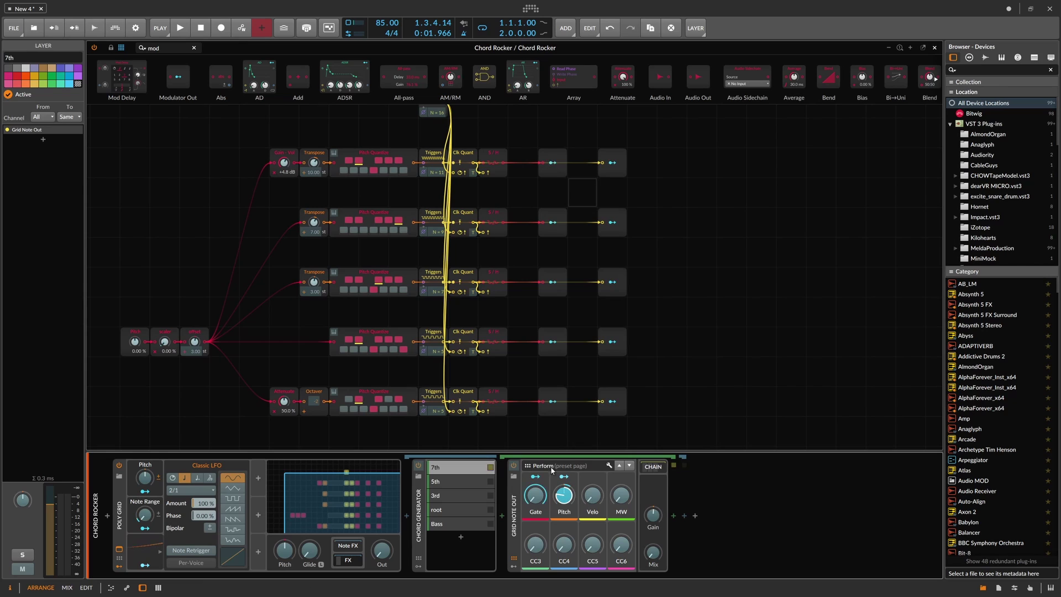
click(567, 497)
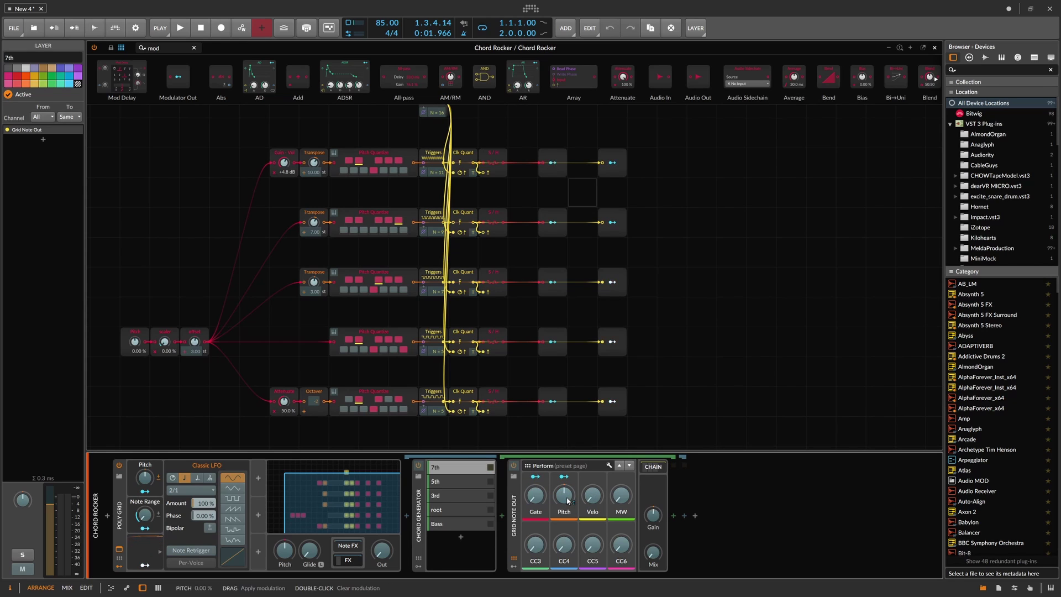
mouse_move(568, 497)
mouse_down()
mouse_move(567, 475)
mouse_move(568, 494)
mouse_up()
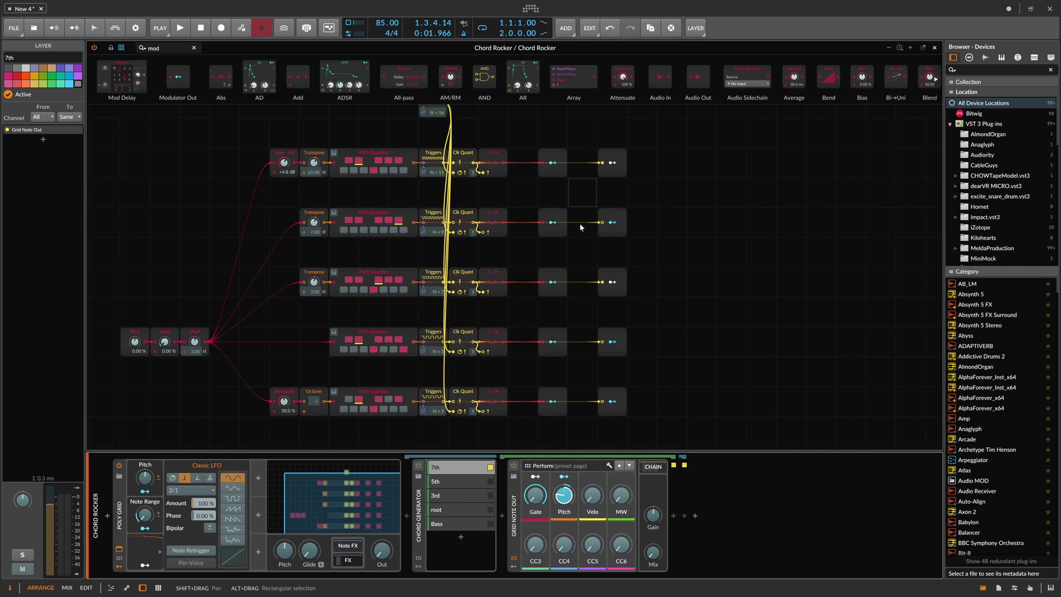
Map the second row's pitch Modulator Out to the 5th layer's Pitch at +2.00 and its gate Modulator Out to Gate.
click(552, 222)
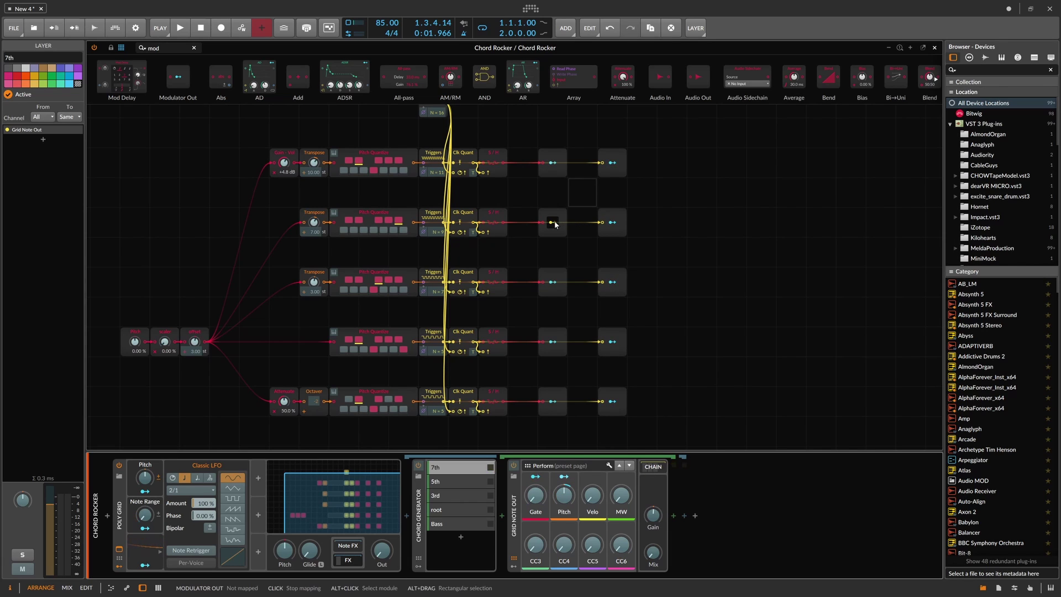
click(468, 486)
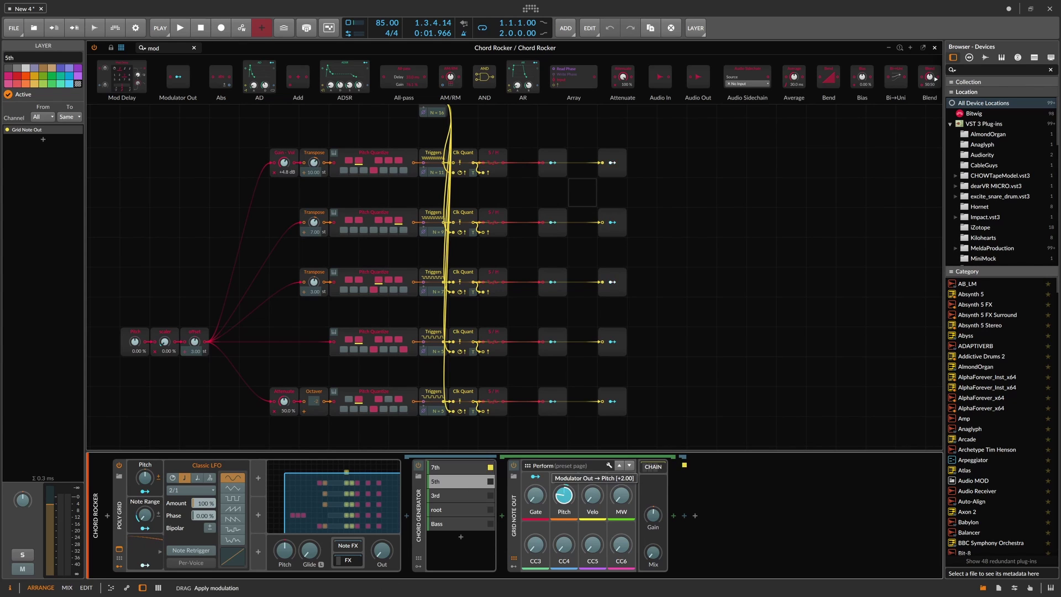
click(612, 223)
drag(537, 492, 537, 436)
Map the third row's pitch and gate Modulator Outs to Pitch and Gate in the 3rd layer.
click(465, 494)
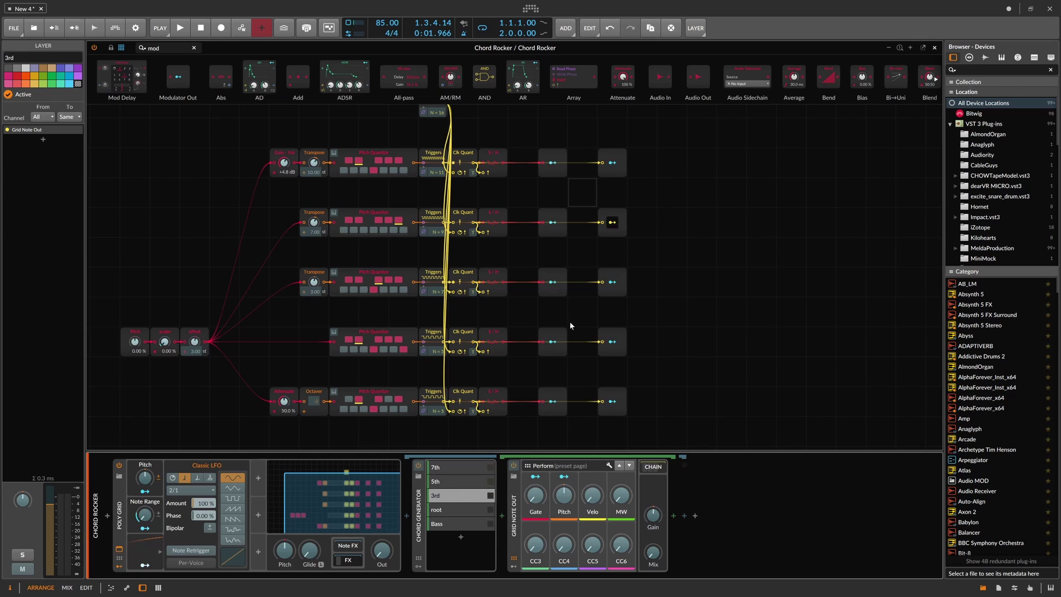
click(555, 284)
drag(565, 496, 566, 436)
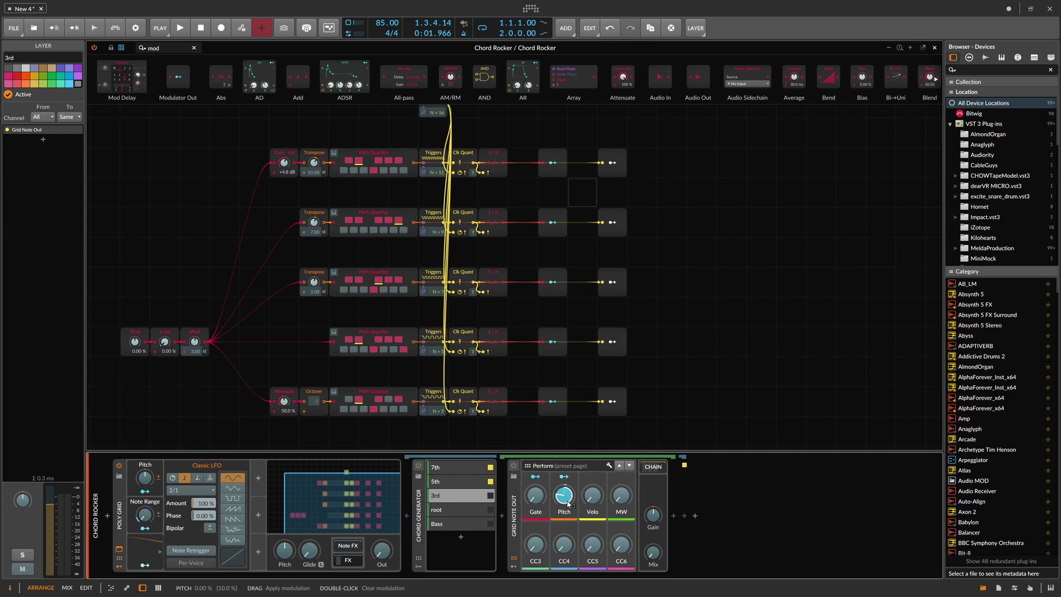
click(611, 282)
drag(536, 496, 535, 442)
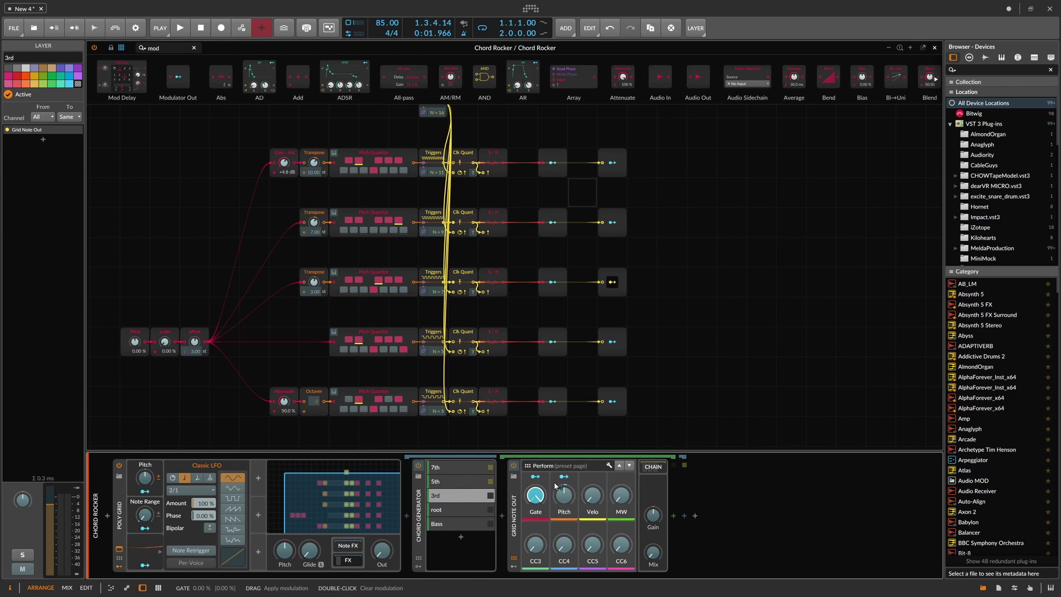
Map the fourth row's pitch and gate Modulator Outs to Pitch and Gate in the root layer.
click(458, 509)
click(552, 341)
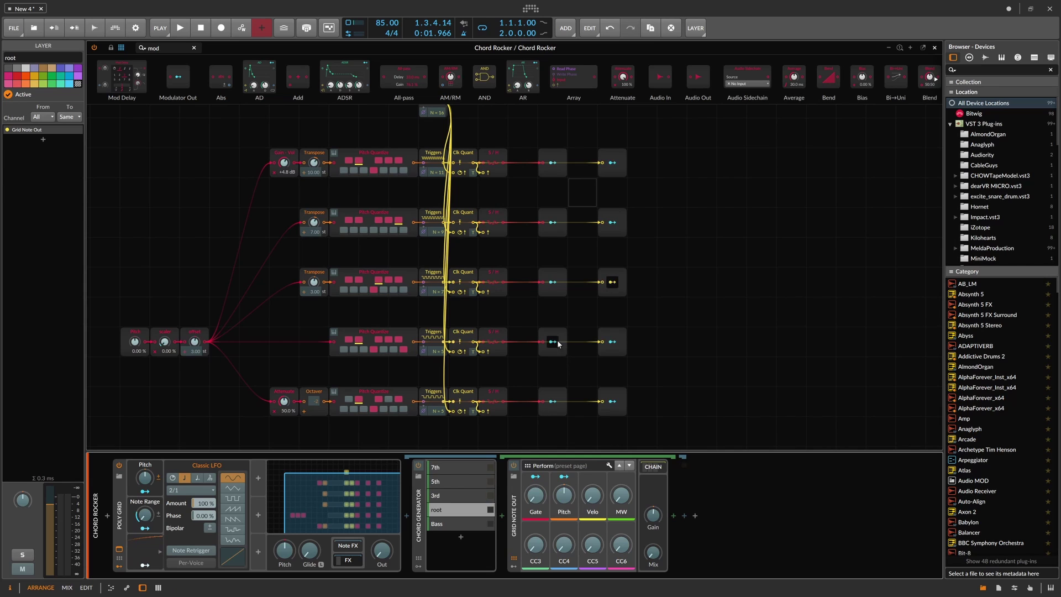
drag(565, 495, 565, 437)
click(612, 342)
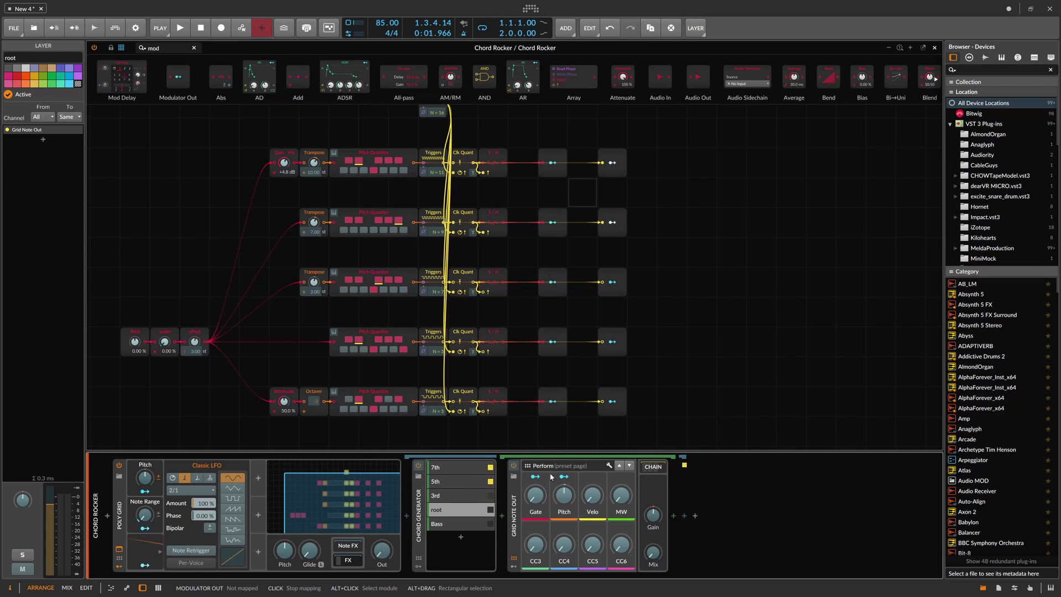
drag(535, 496, 535, 442)
Map the lowest row's pitch and gate Modulator Outs to Pitch and Gate in the Bass layer.
click(552, 401)
click(458, 524)
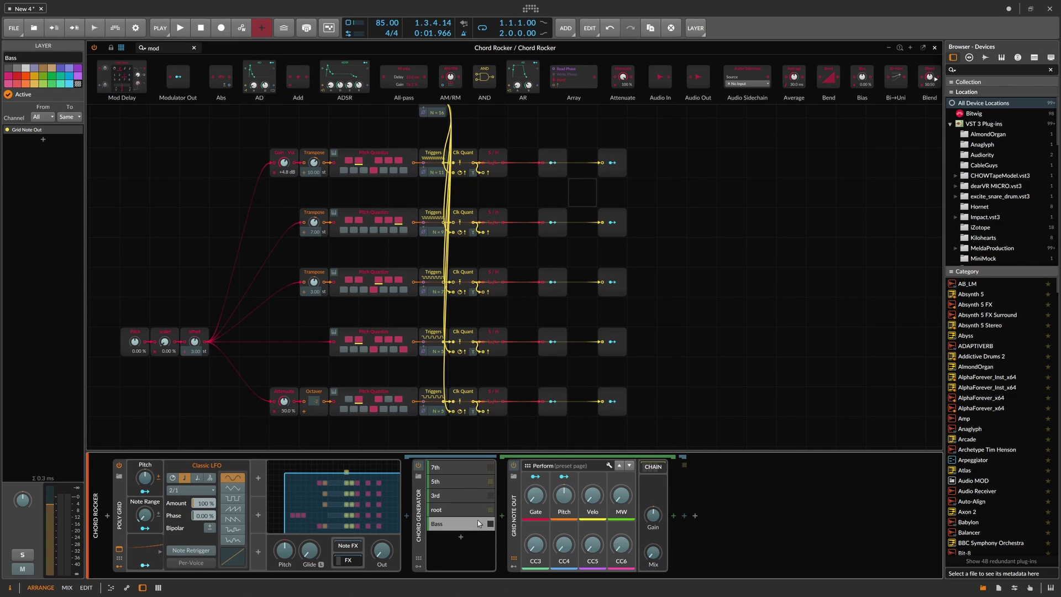
drag(563, 497, 563, 442)
click(611, 401)
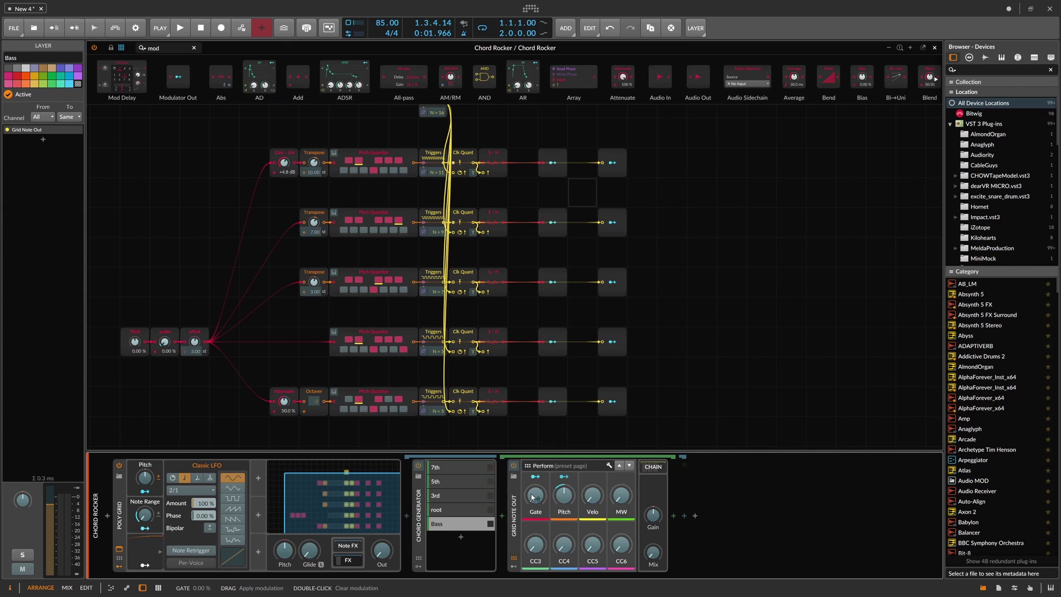
drag(536, 496, 536, 442)
Collapse the Bass layer's chain and insert a Polysynth after the Chord Generator in the Poly Grid's FX chain.
click(474, 524)
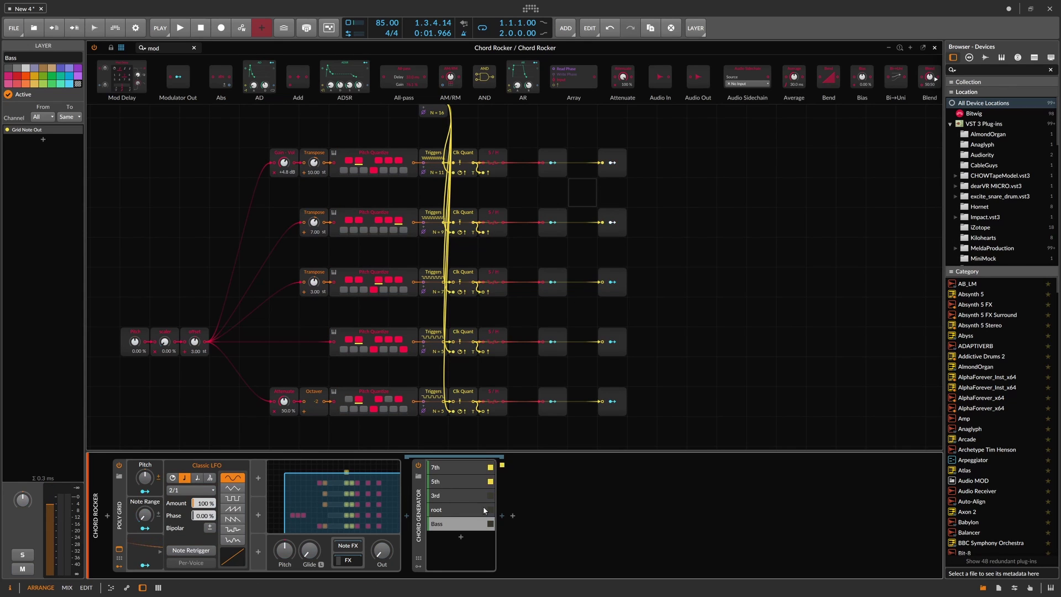
click(503, 515)
text(poly)
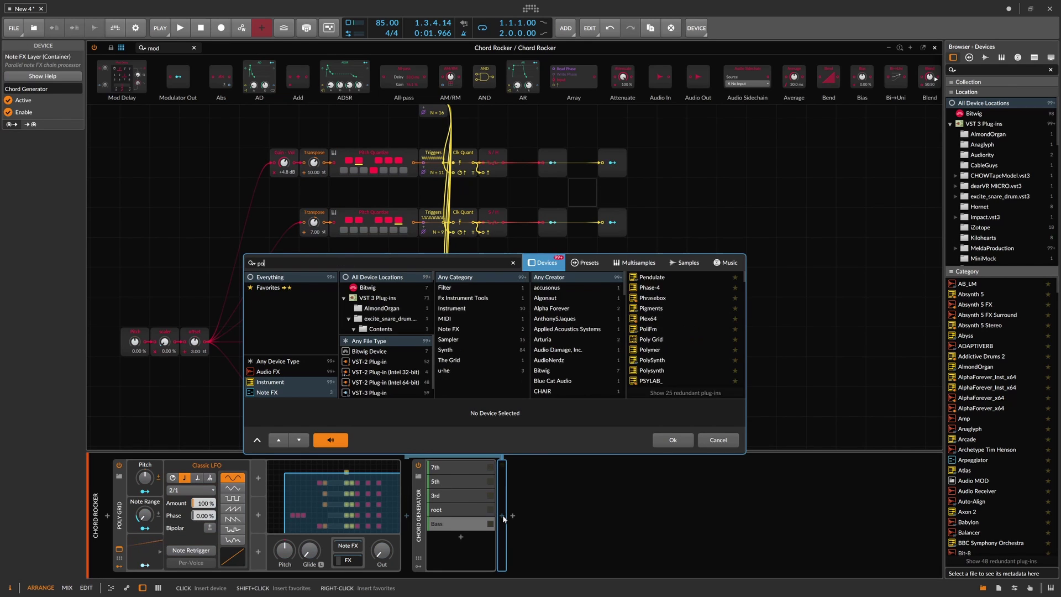
key(Down)
key(Down)
key(Down)
key(Down)
key(Return)
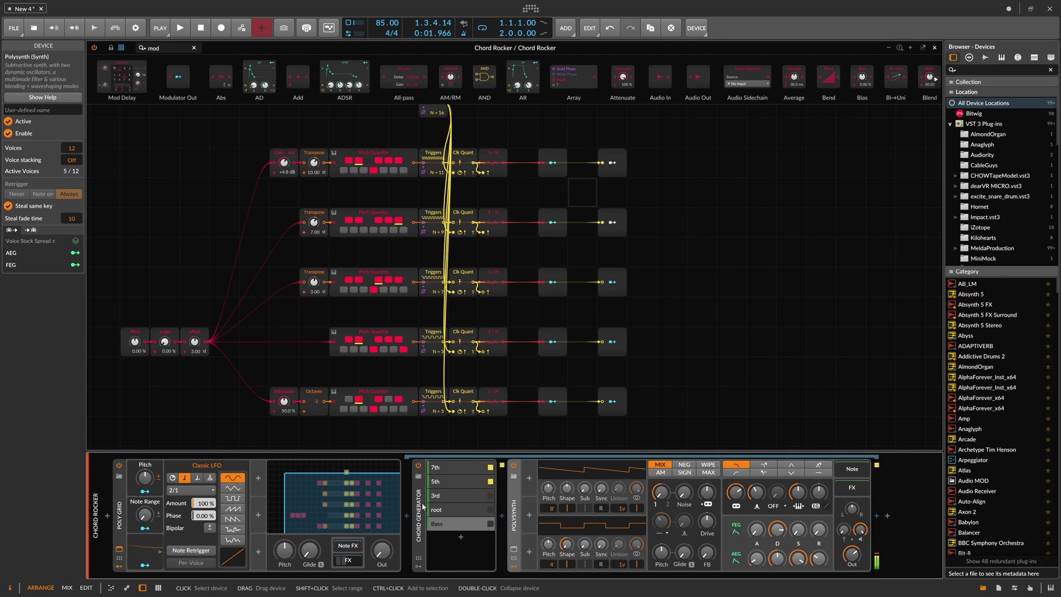
Raise the Poly Grid's output level with its FX chain shown.
click(347, 561)
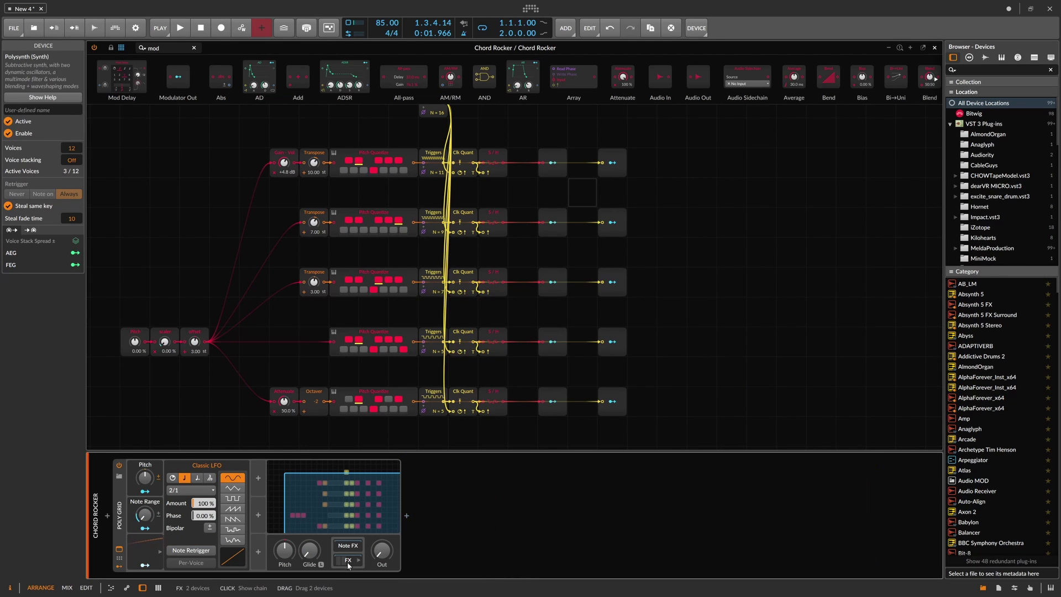
click(349, 561)
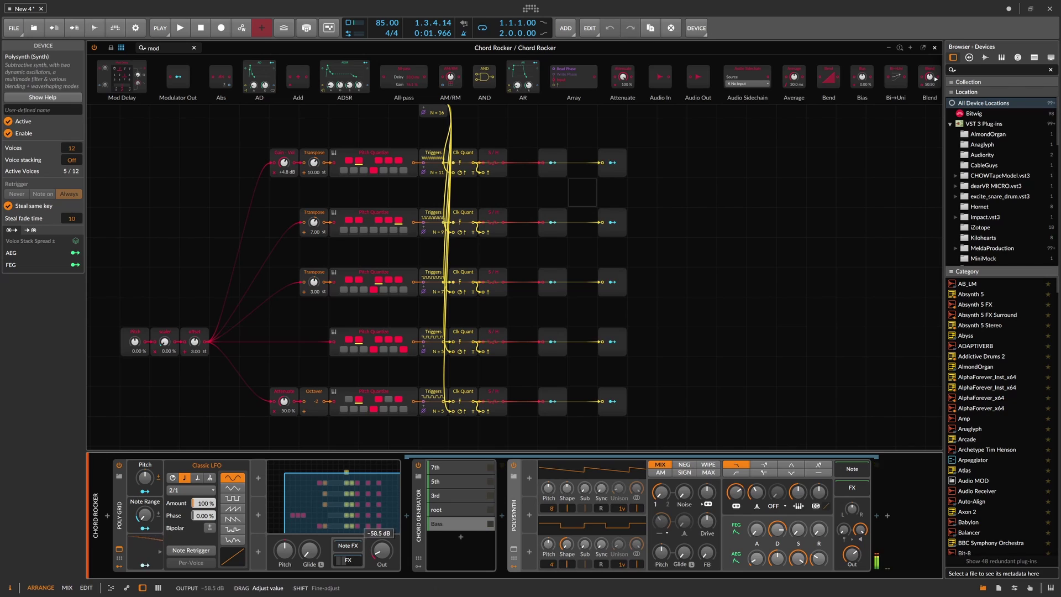
click(382, 551)
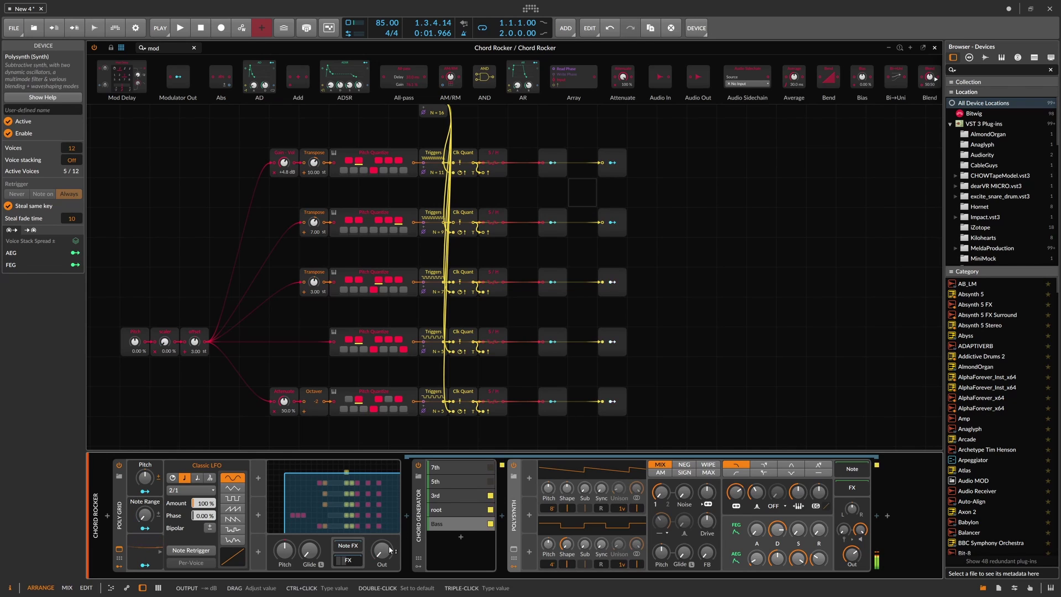
drag(382, 551, 382, 536)
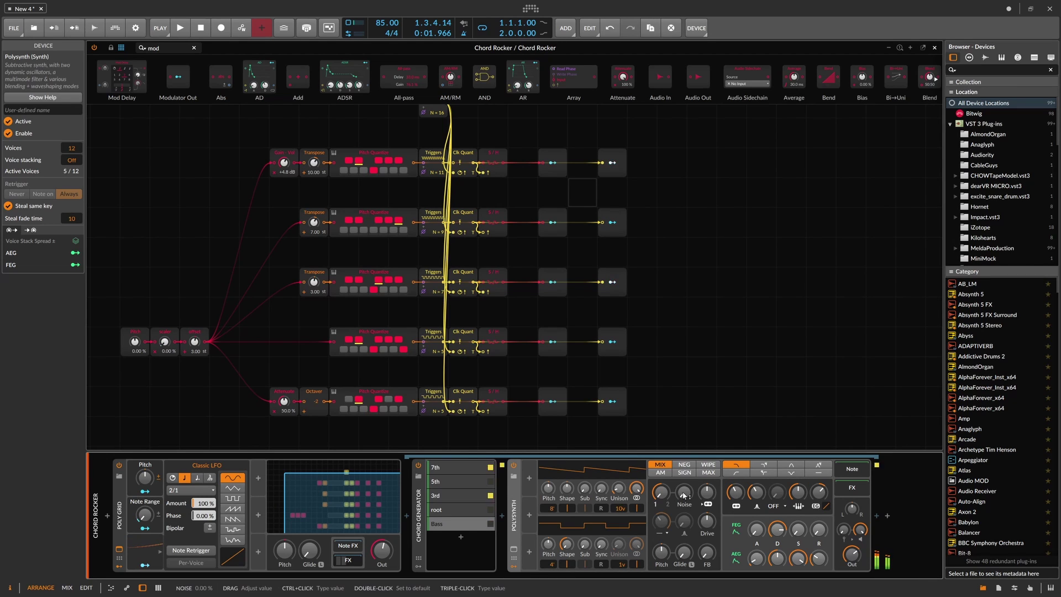
mouse_move(777, 529)
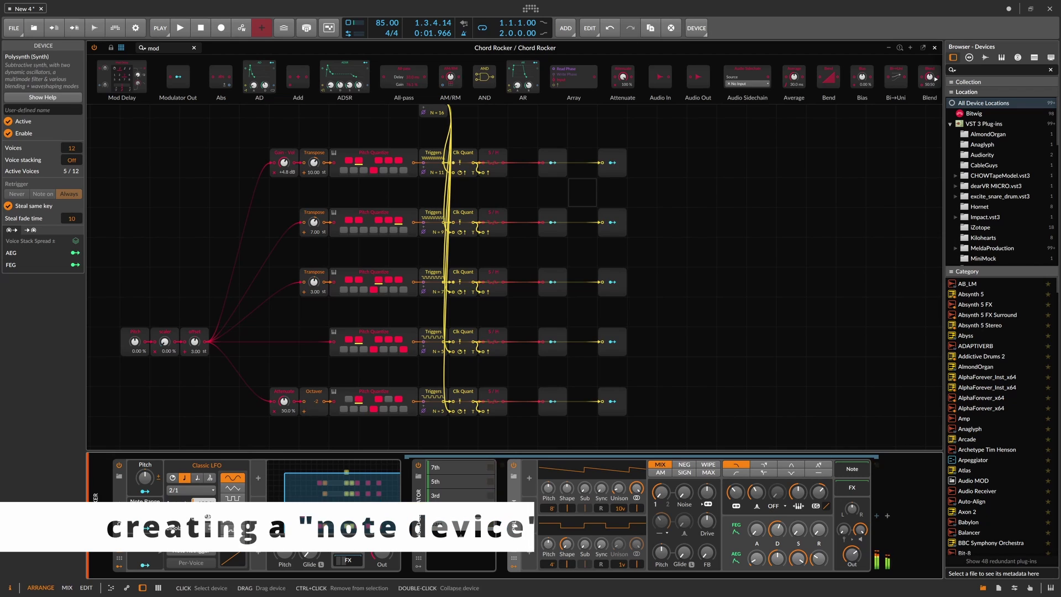
Delete the Polysynth after the Chord Generator and hide the Poly Grid's FX chain.
key(Delete)
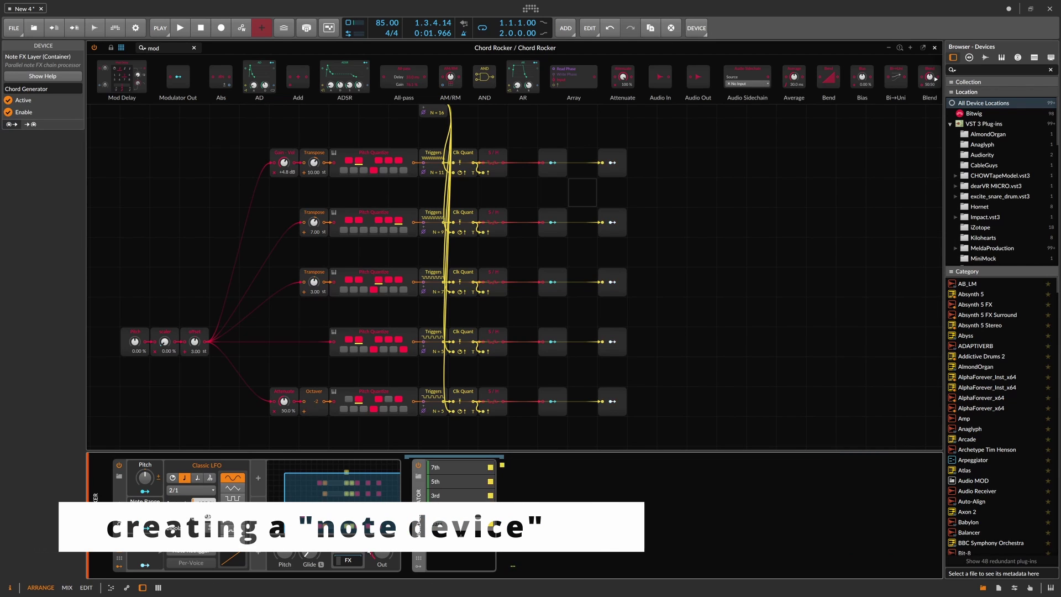
click(351, 546)
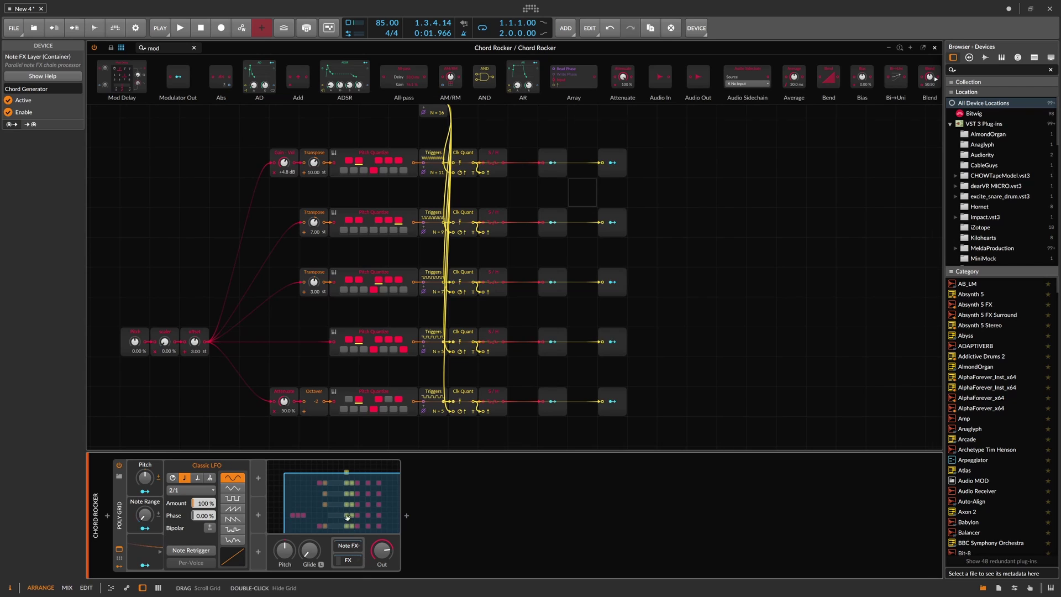
drag(350, 518, 339, 515)
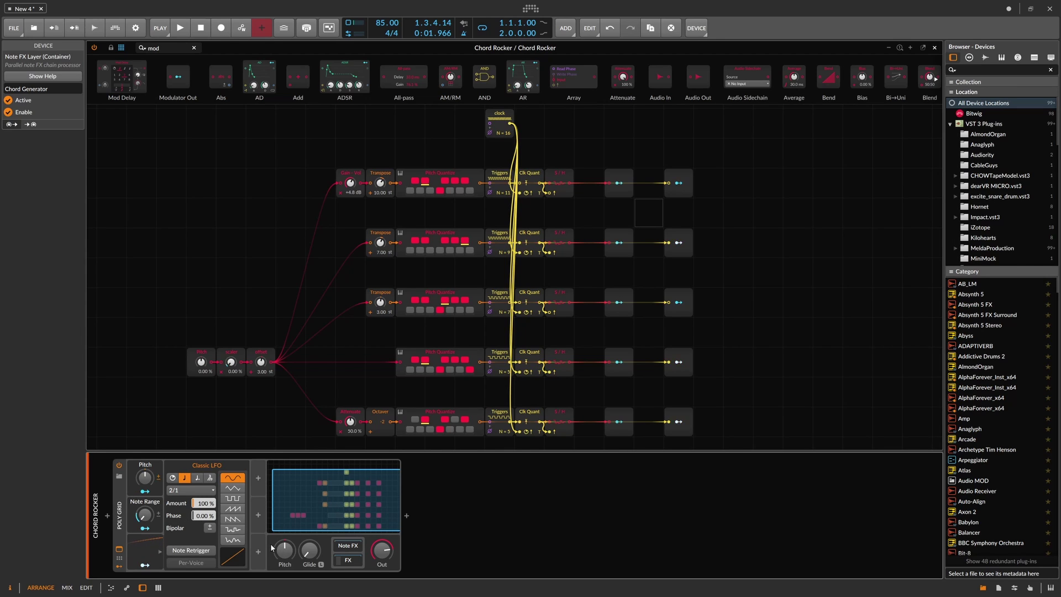
Insert a Chain device before the Poly Grid and open its empty device chain.
click(107, 515)
text(d)
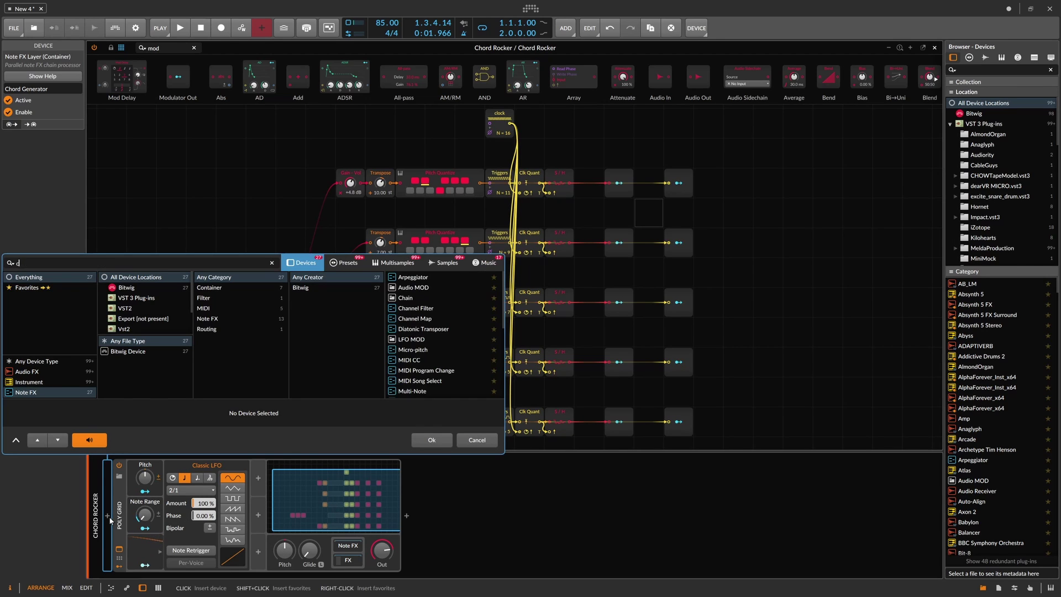
text(hain)
key(Down)
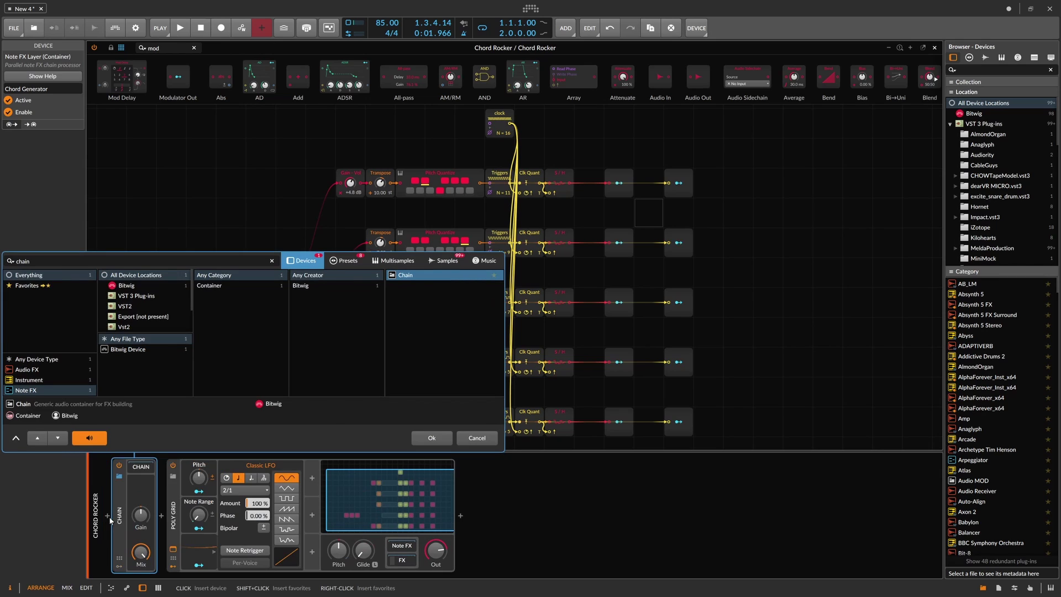
key(Return)
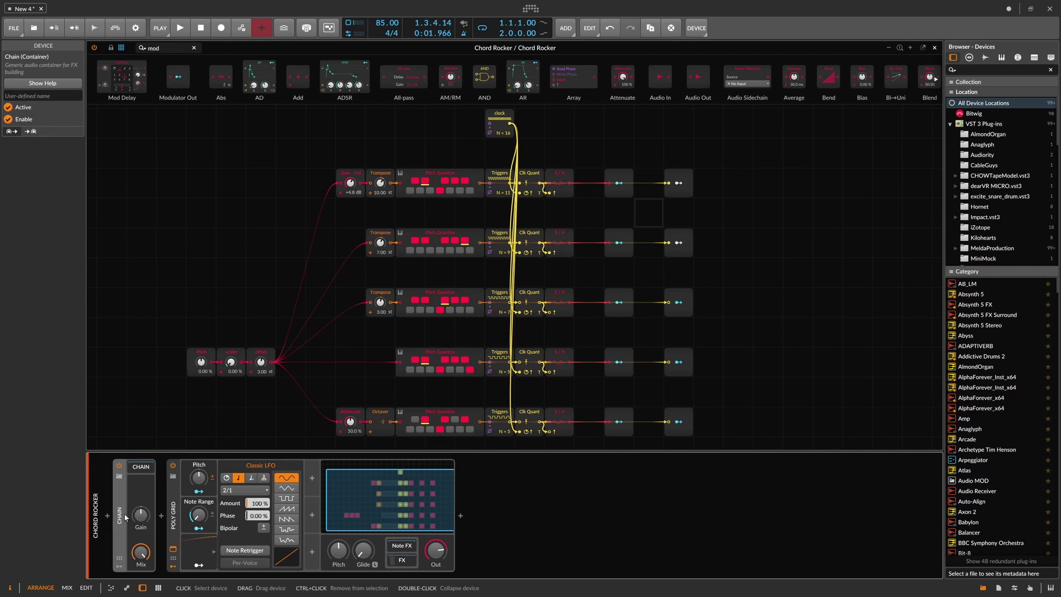
click(146, 468)
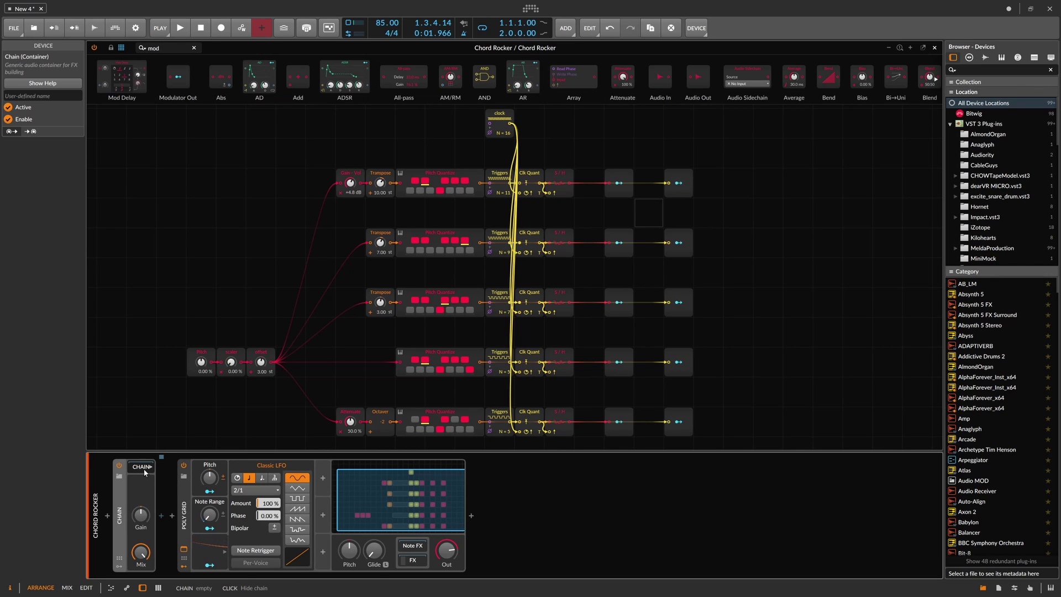
Insert a Polysynth directly after the Poly Grid, outside its hidden FX chain.
click(411, 559)
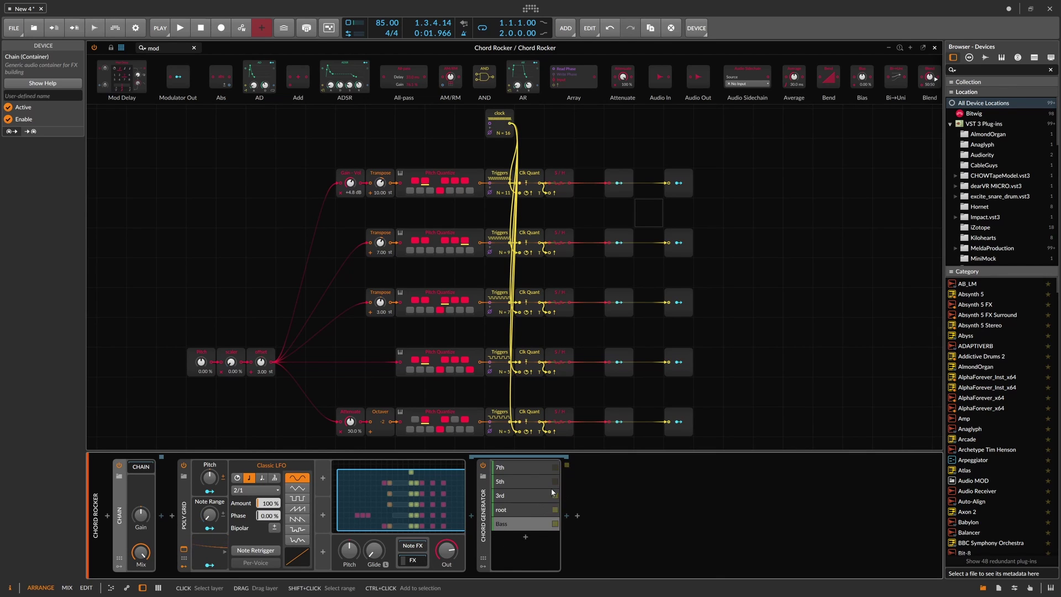
click(418, 559)
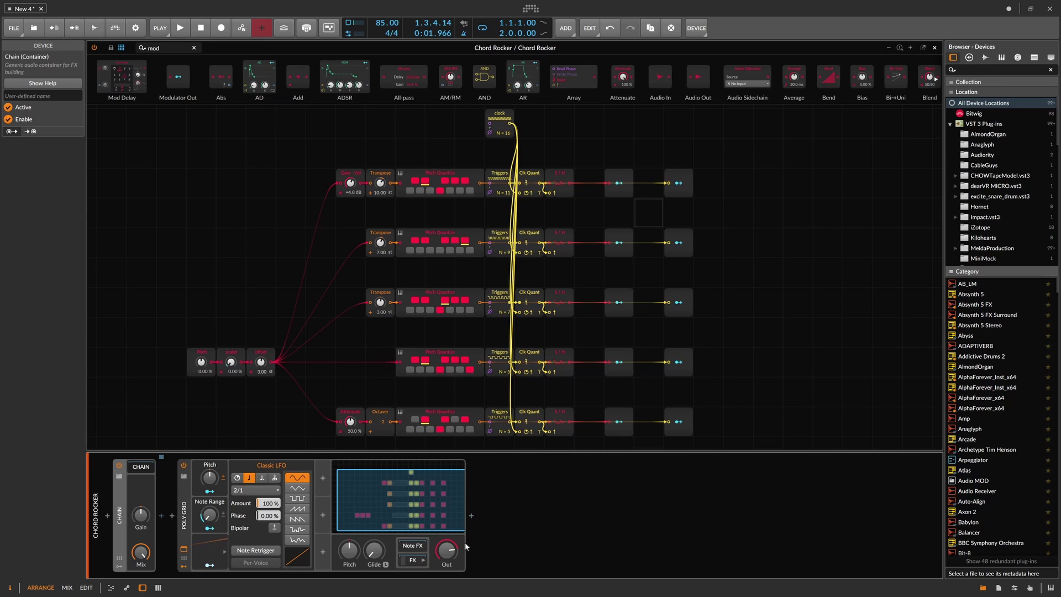
click(471, 519)
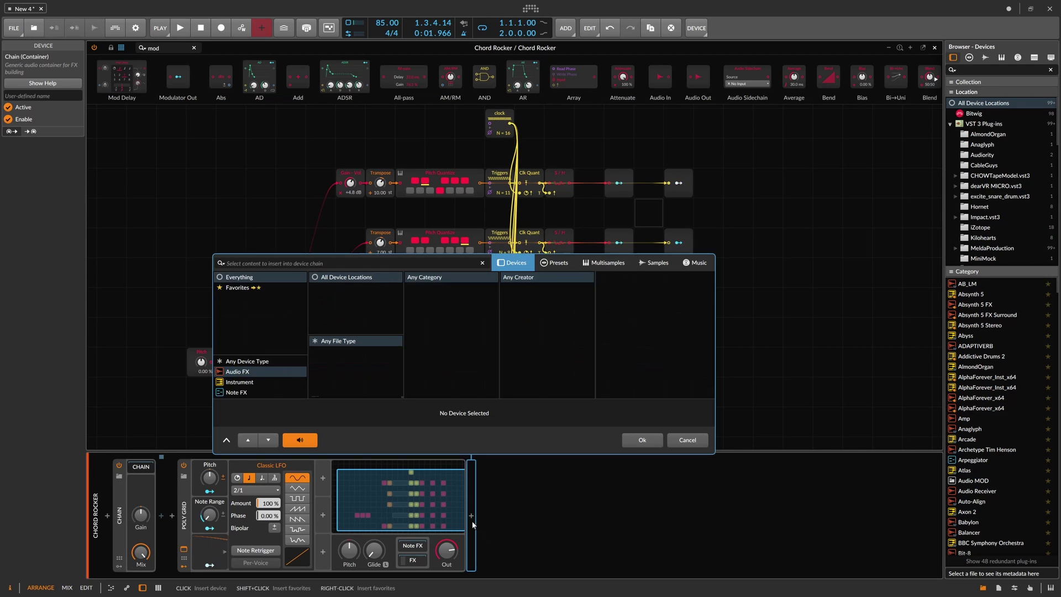
text(poly)
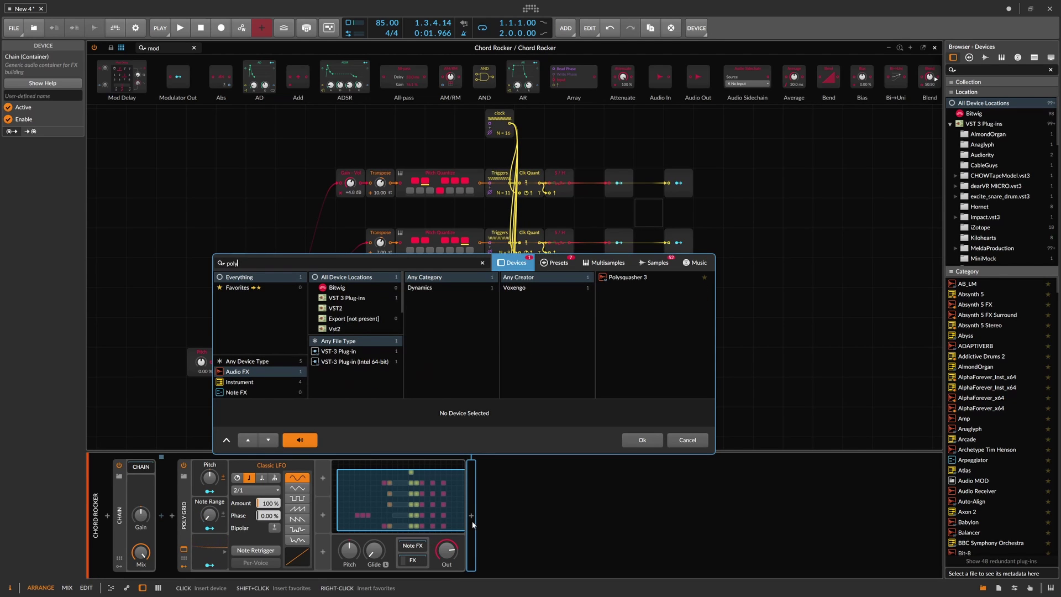
click(254, 361)
double_click(609, 320)
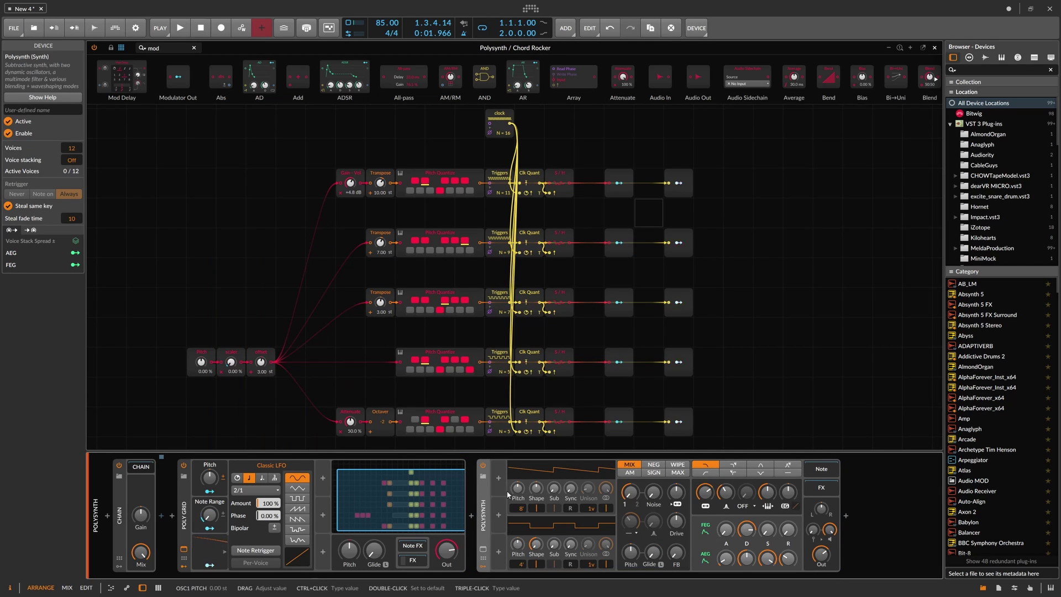
Try the Polysynth inside the Poly Grid's FX chain after the Chord Generator, undo the move, and hide the FX chain.
click(413, 546)
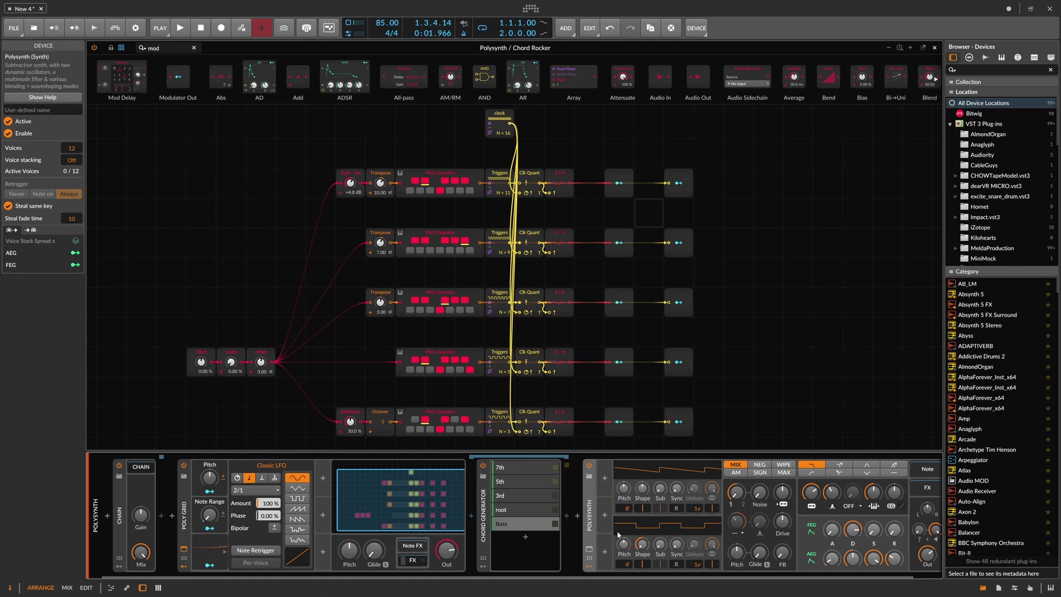
drag(567, 498, 566, 499)
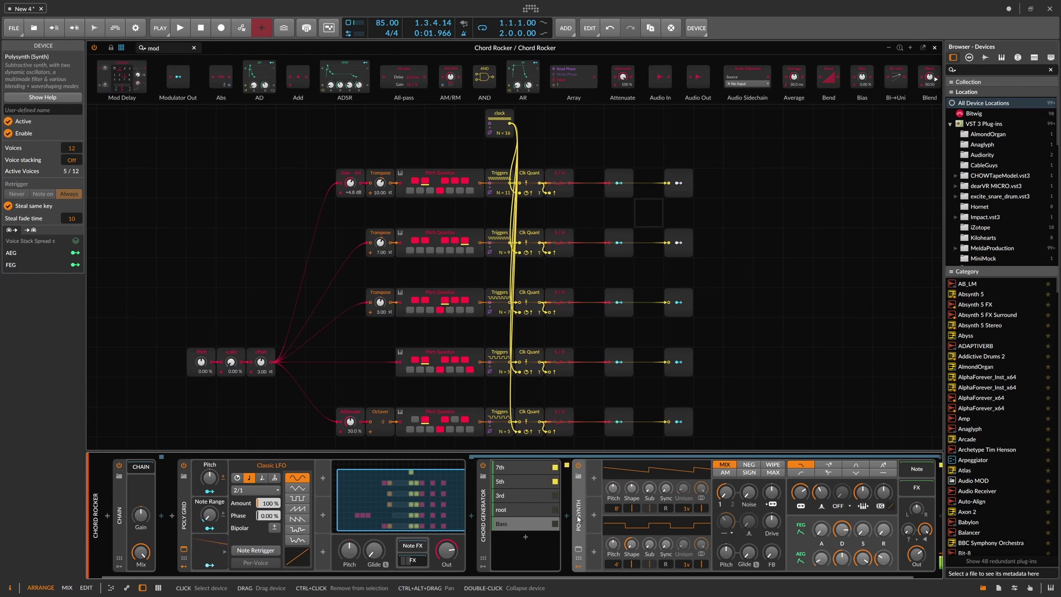
key(ctrl+z)
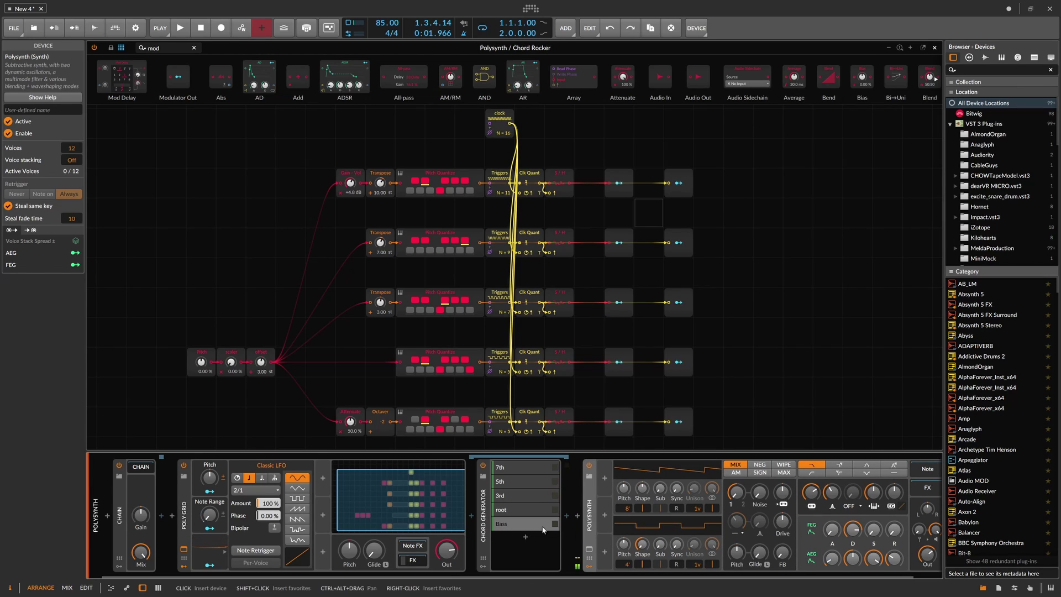
click(419, 560)
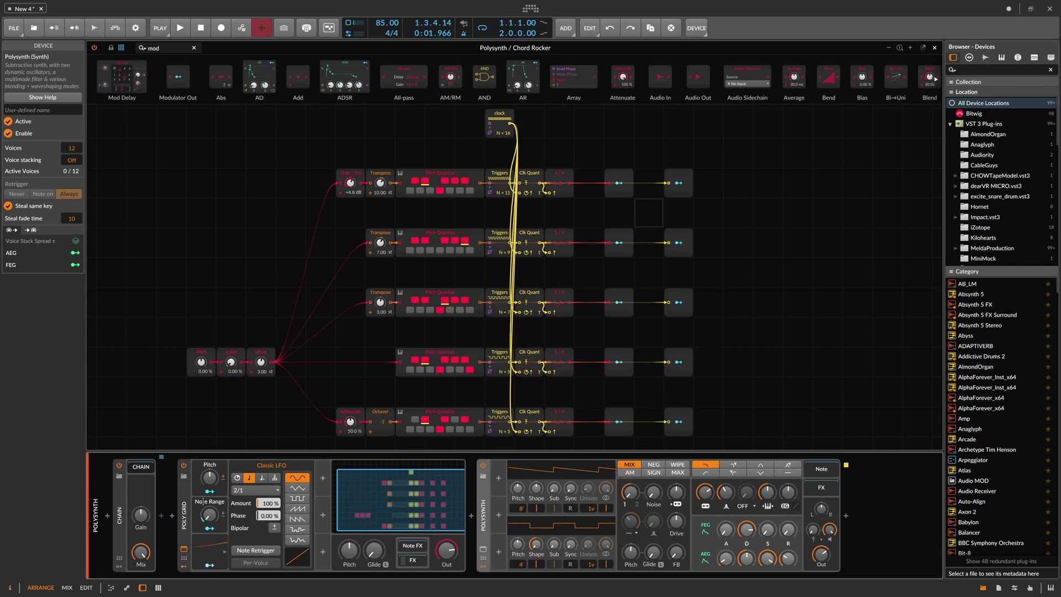
Move the Poly Grid into the Chain device and insert a Note Receiver after it in the same chain.
click(202, 502)
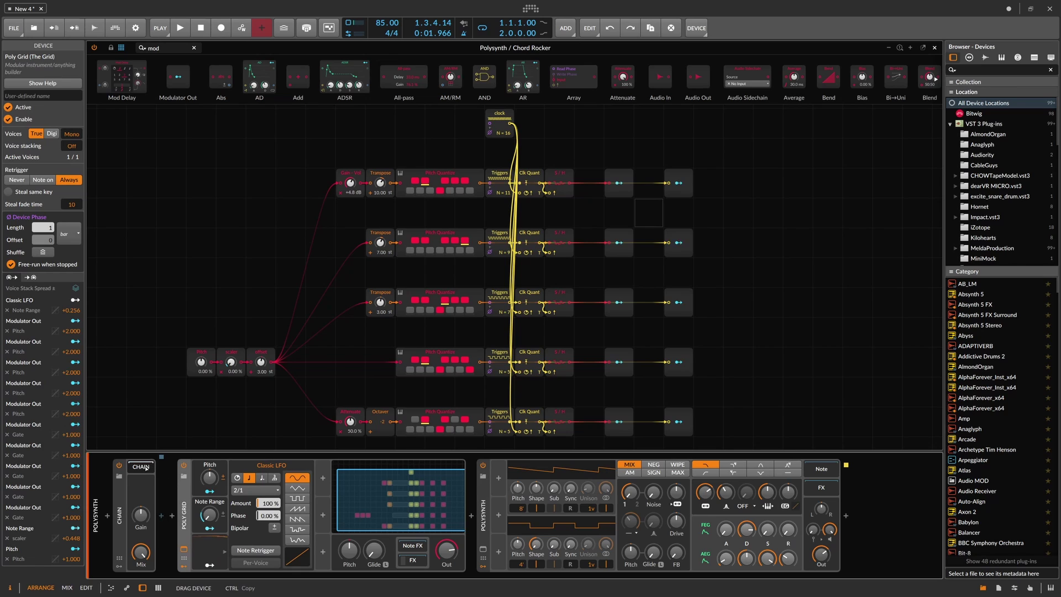
drag(141, 467, 141, 466)
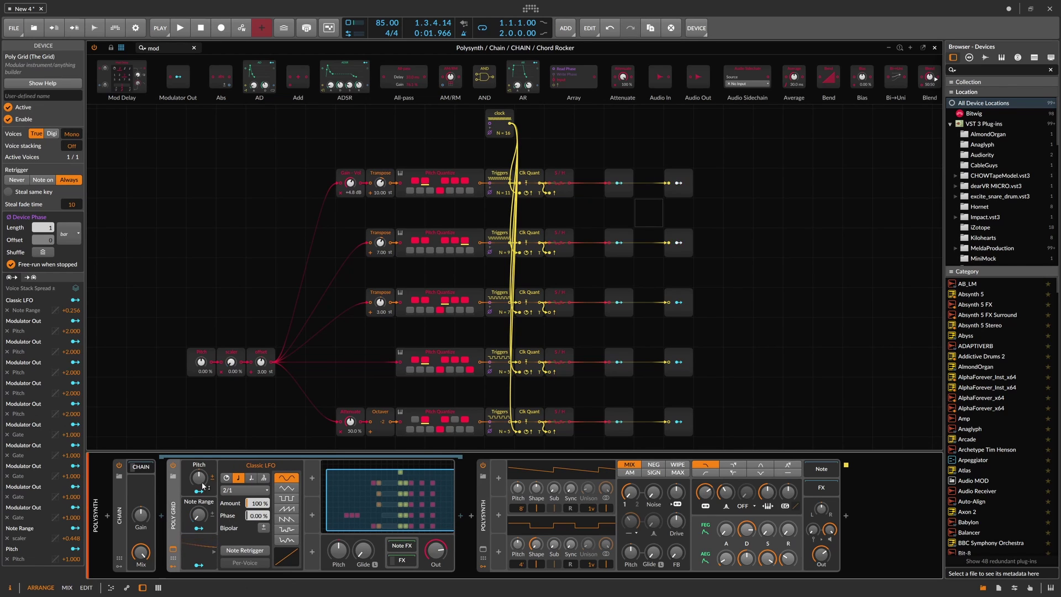
click(461, 516)
text(note)
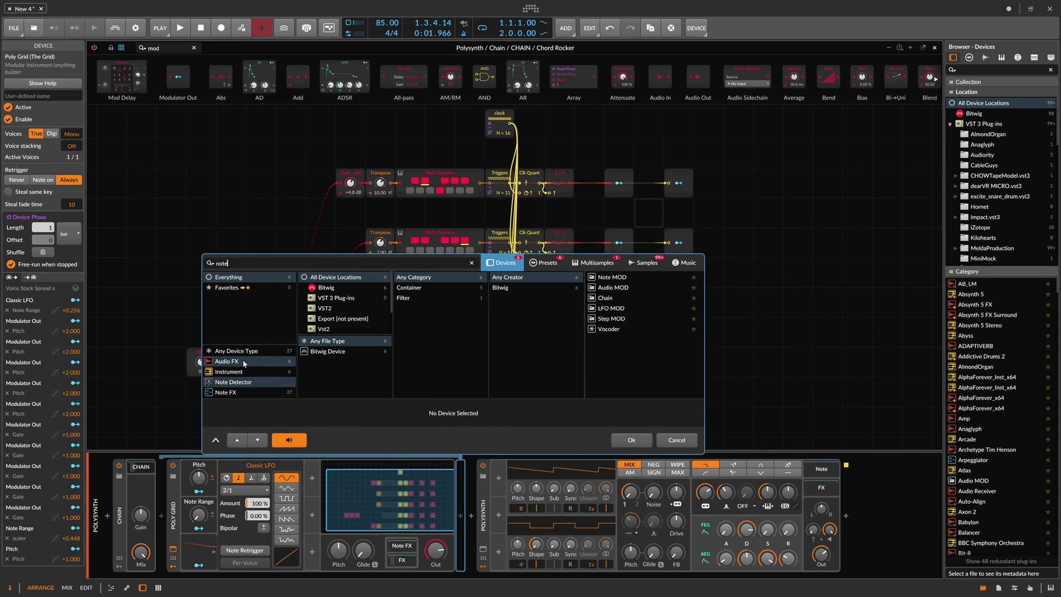
click(236, 352)
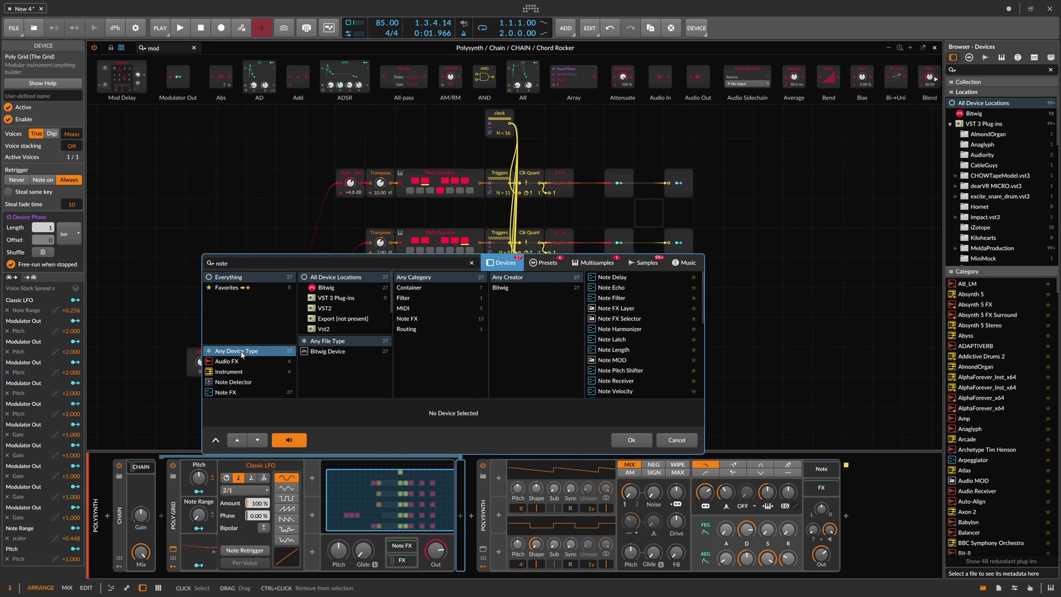
double_click(639, 379)
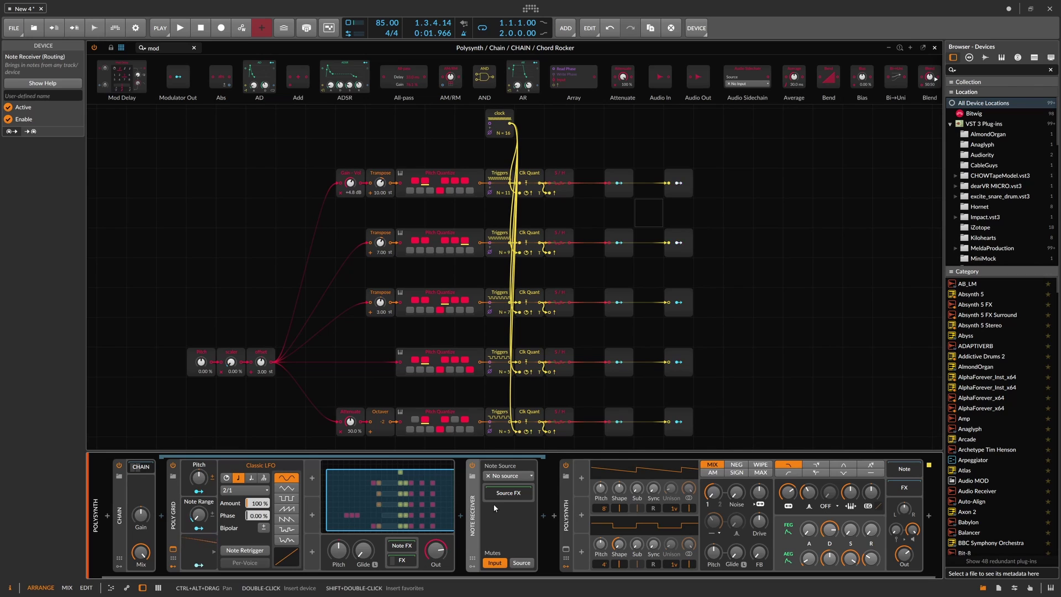
Set the Note Receiver's source to the Chord Generator in the Poly Grid's FX chain.
click(508, 476)
mouse_move(513, 513)
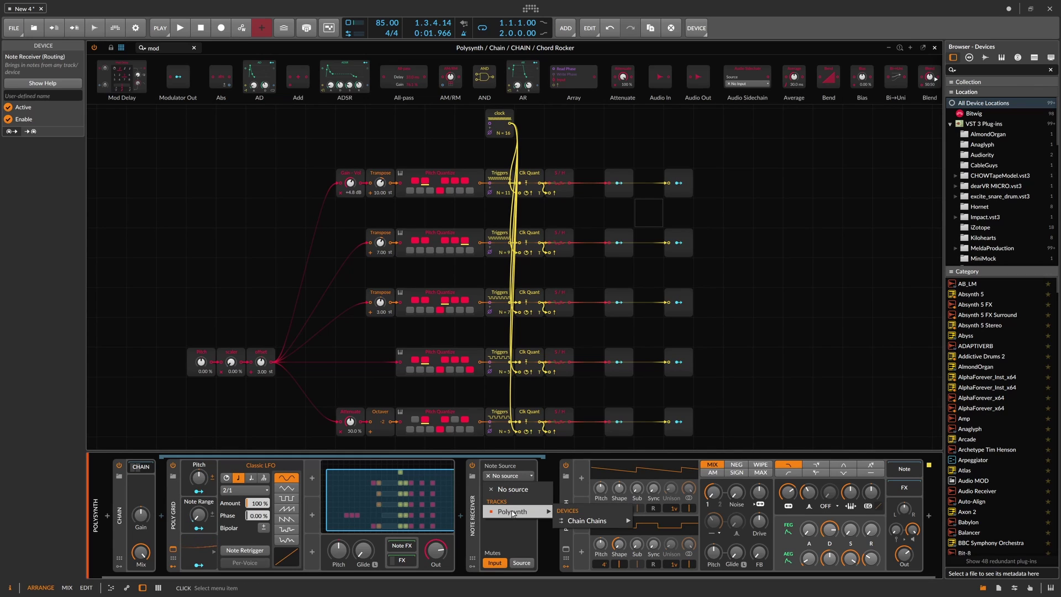
mouse_move(586, 522)
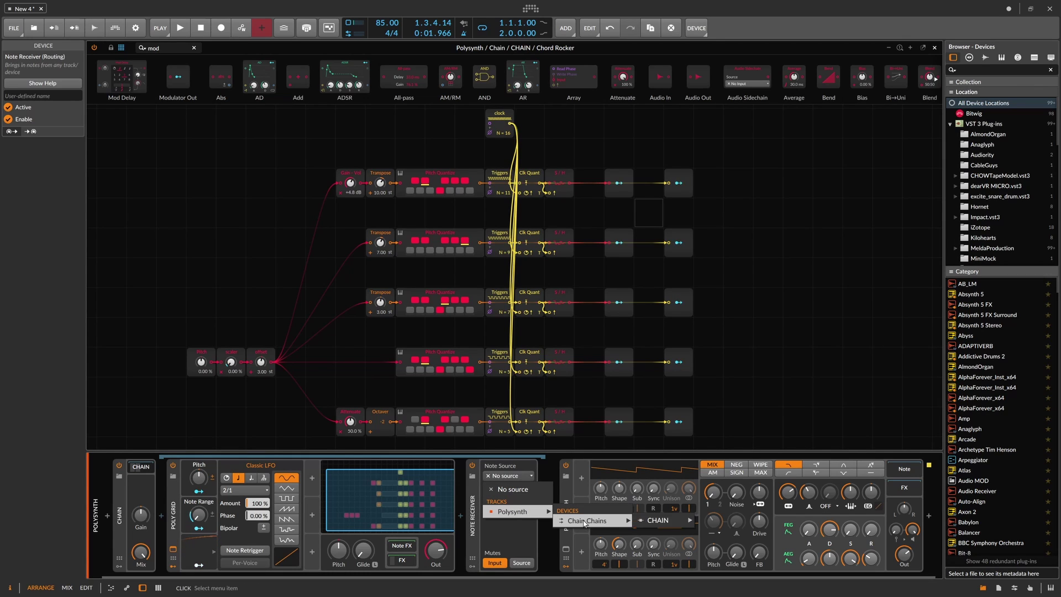
mouse_move(659, 521)
mouse_move(712, 523)
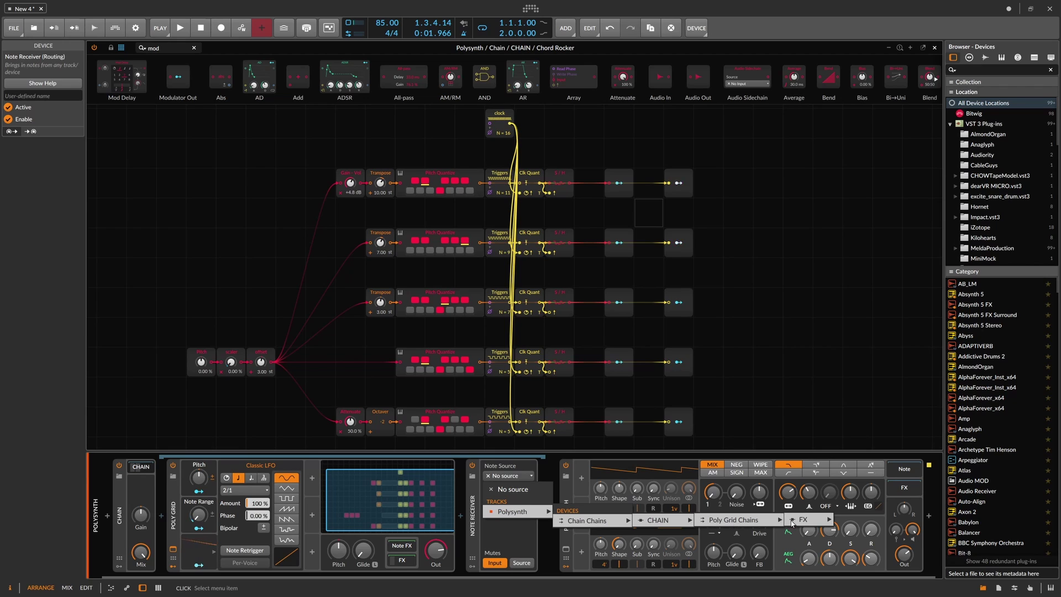
mouse_move(801, 523)
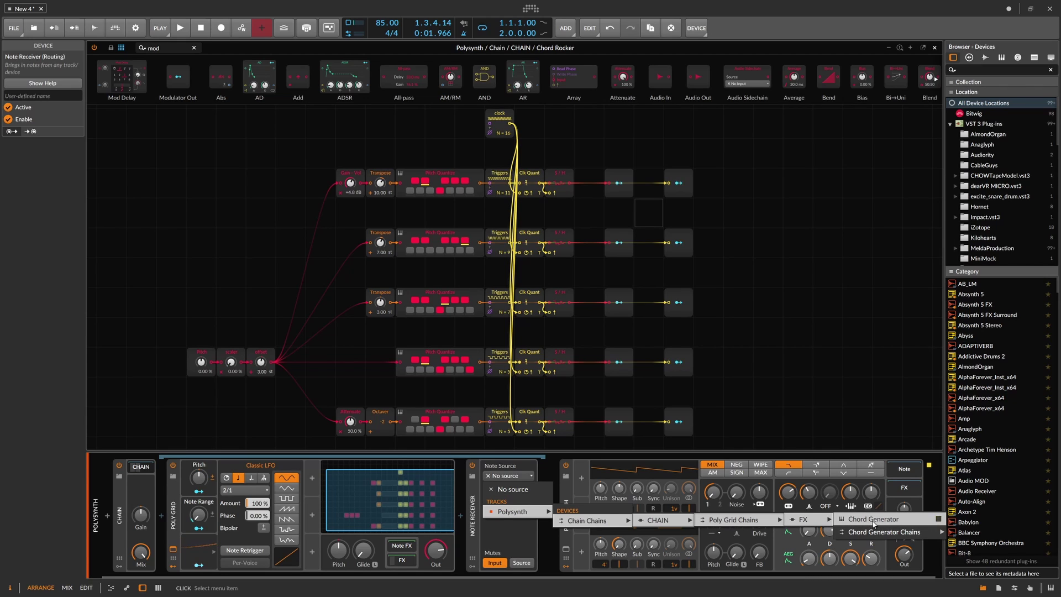
click(882, 522)
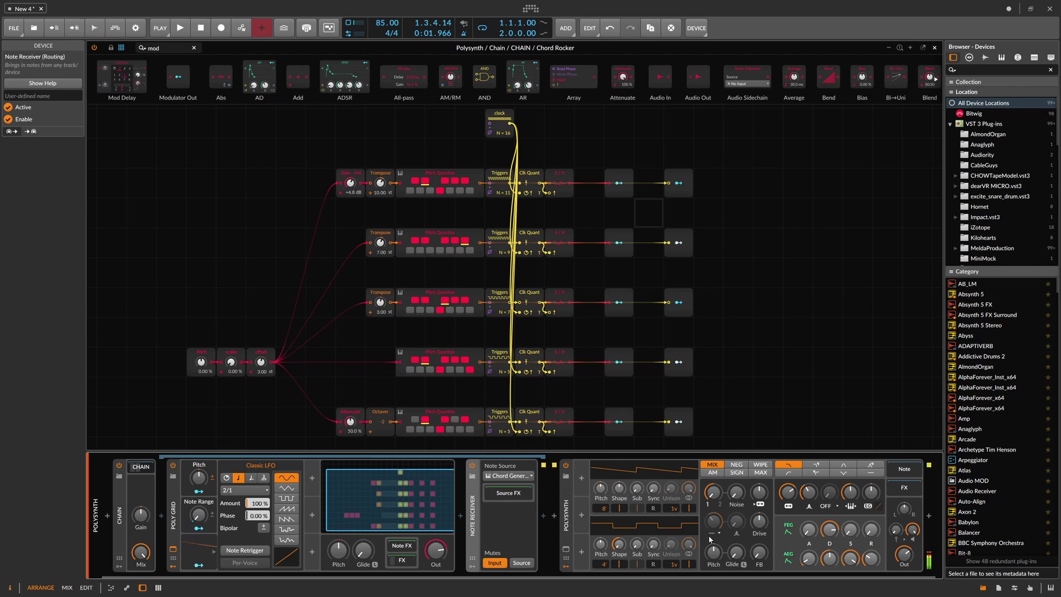
Lower the Polysynth's output level and collapse the Chain device's contents.
drag(904, 557, 905, 575)
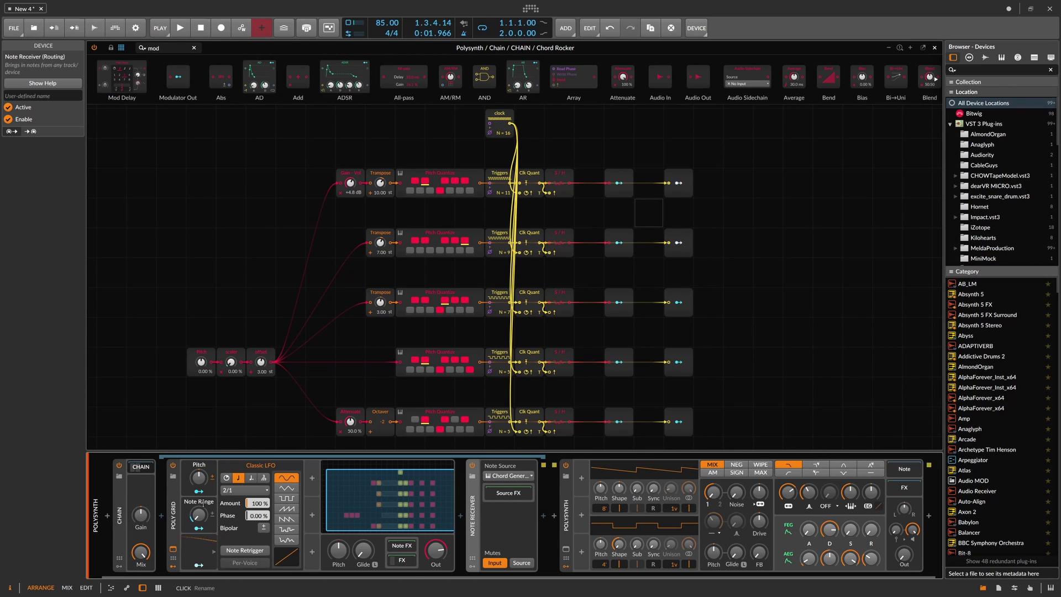
click(140, 468)
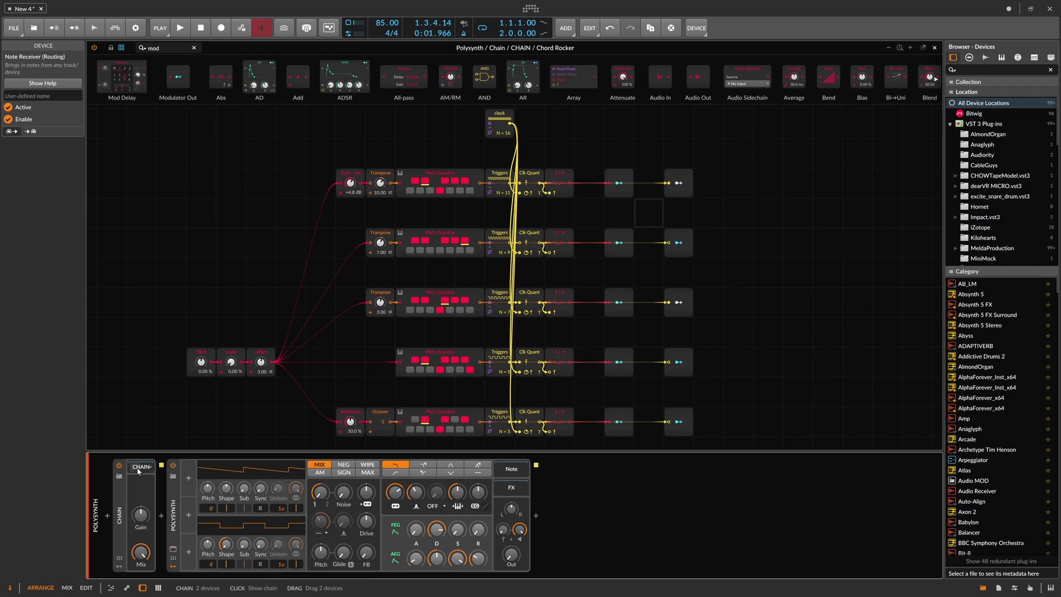
click(141, 469)
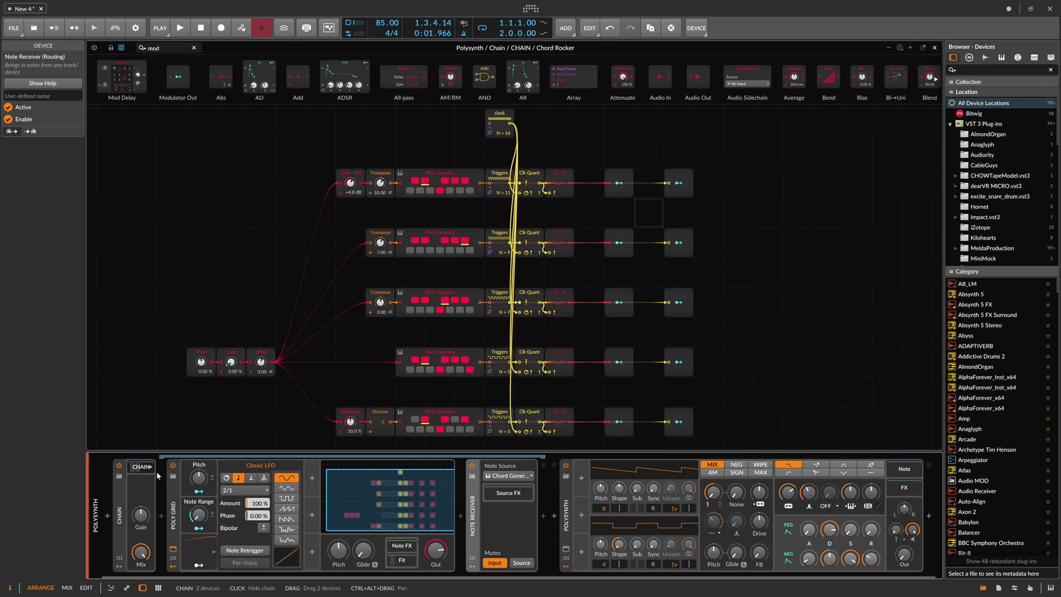
click(569, 508)
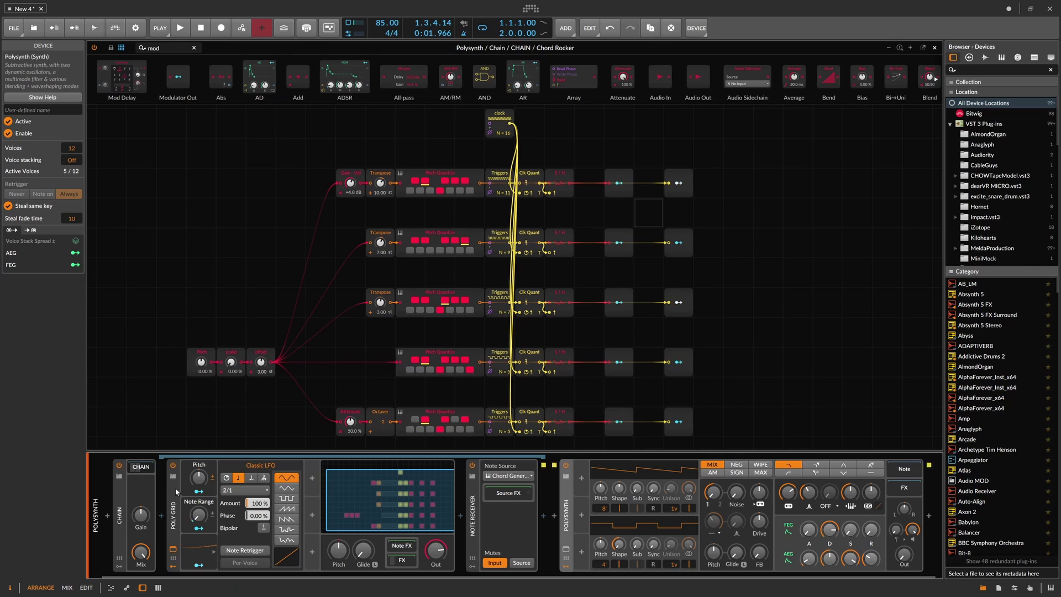
click(141, 468)
click(125, 508)
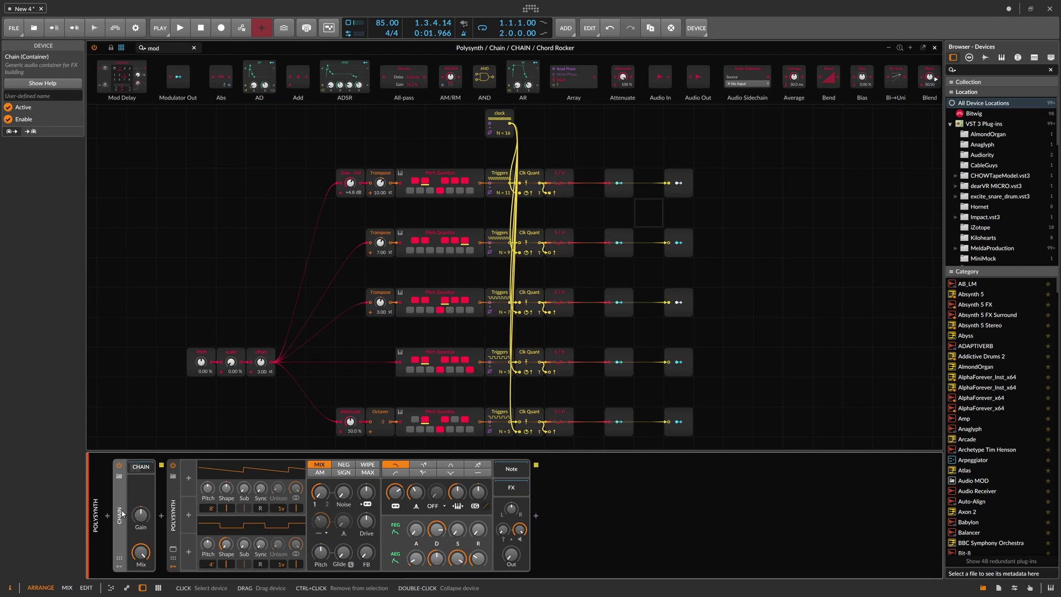
Replace the Polysynth after the Chain with the FM8 instrument plug-in.
click(173, 511)
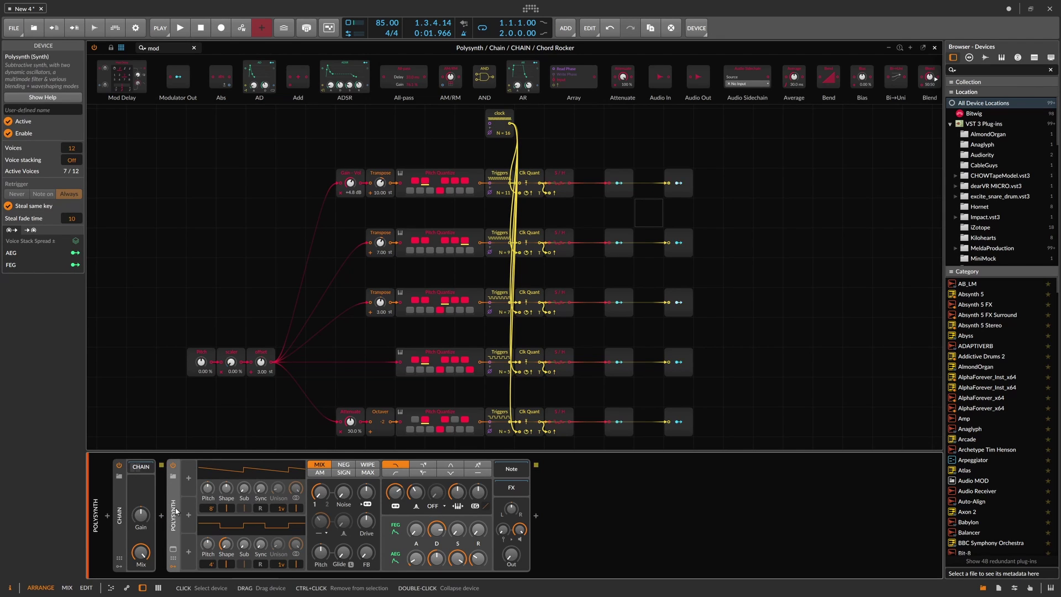
key(Delete)
click(165, 516)
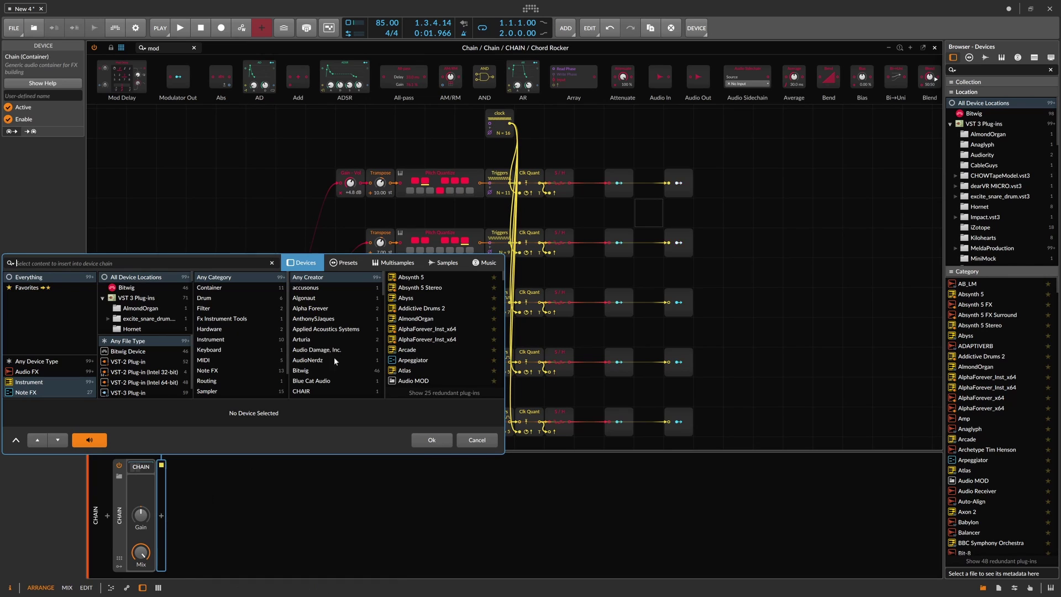
scroll(445, 333, down, 5)
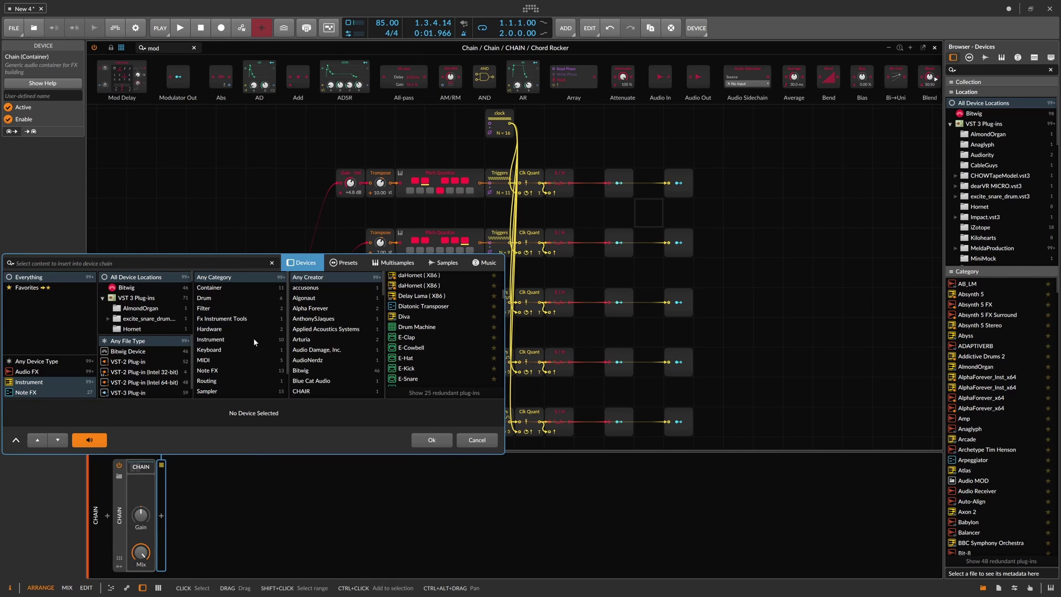
scroll(423, 349, down, 5)
scroll(424, 352, up, 4)
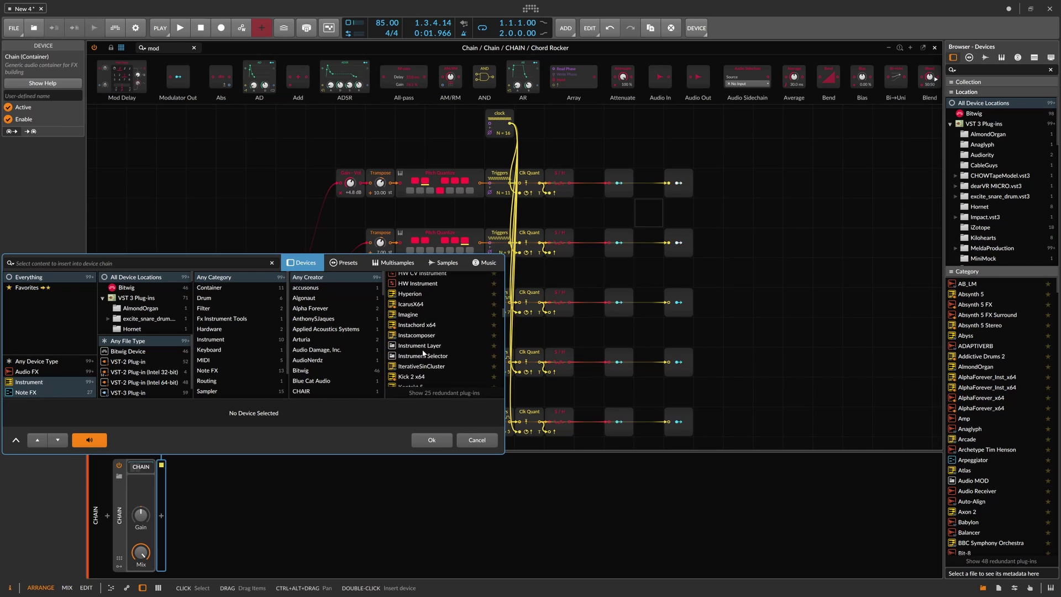
click(40, 381)
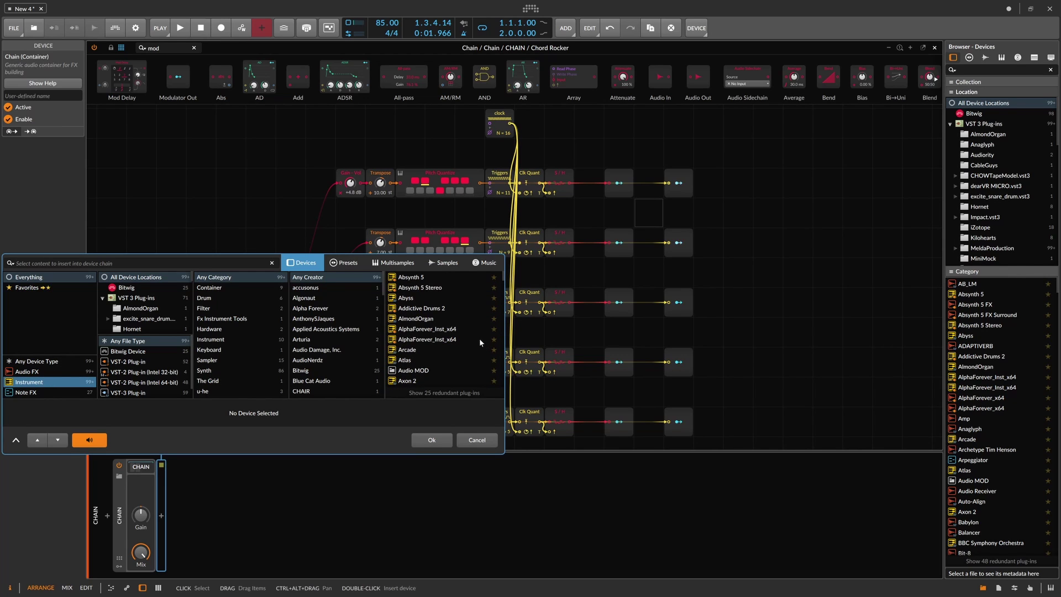
scroll(482, 339, down, 10)
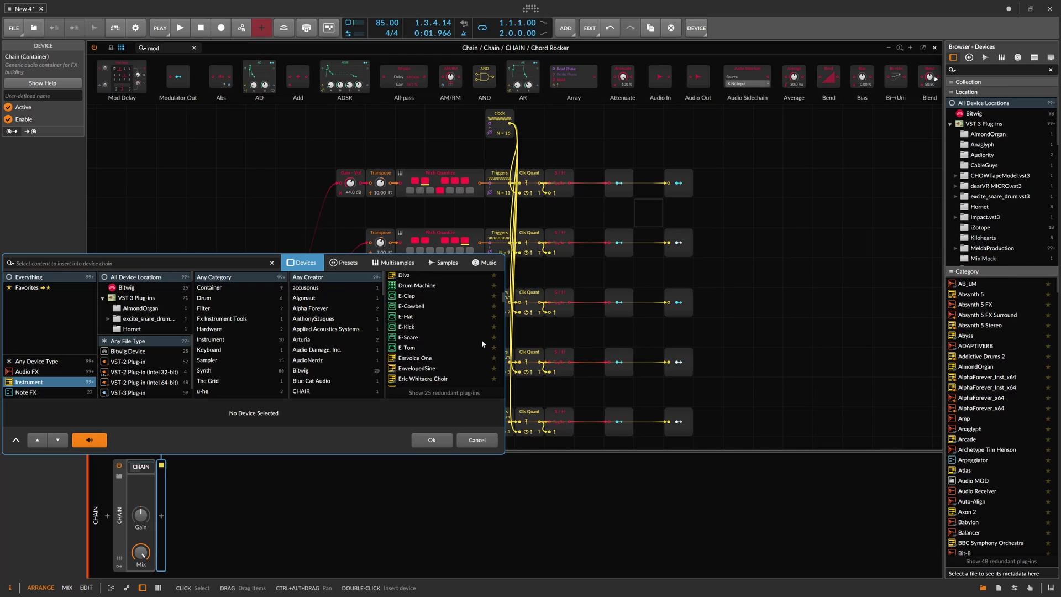
scroll(481, 339, up, 2)
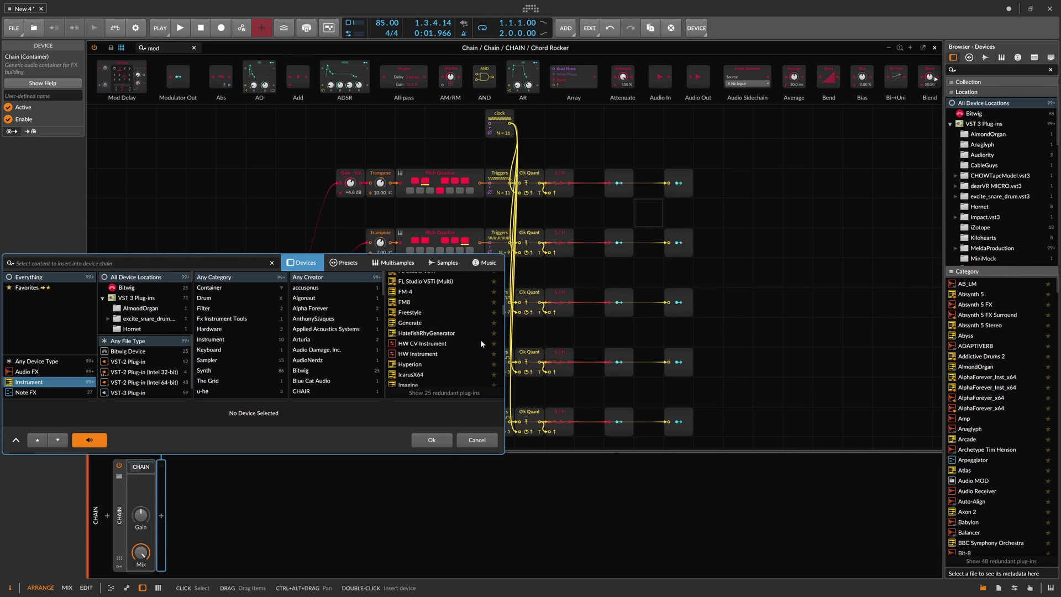
double_click(408, 302)
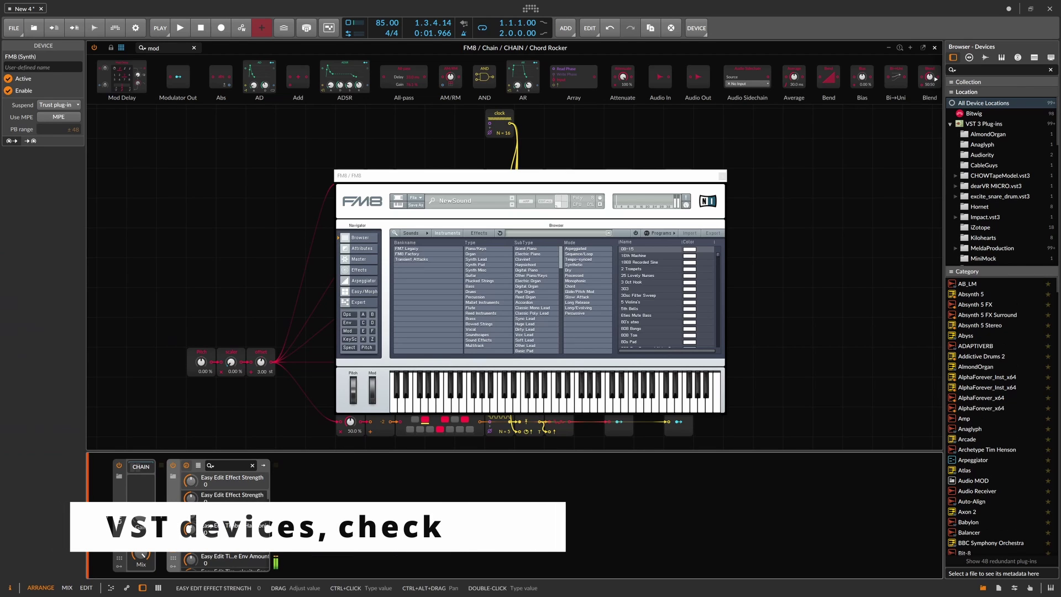
Expand the Chain and the Poly Grid's FX chain, and view the Chord Generator's 3rd and root layers.
click(142, 468)
click(480, 506)
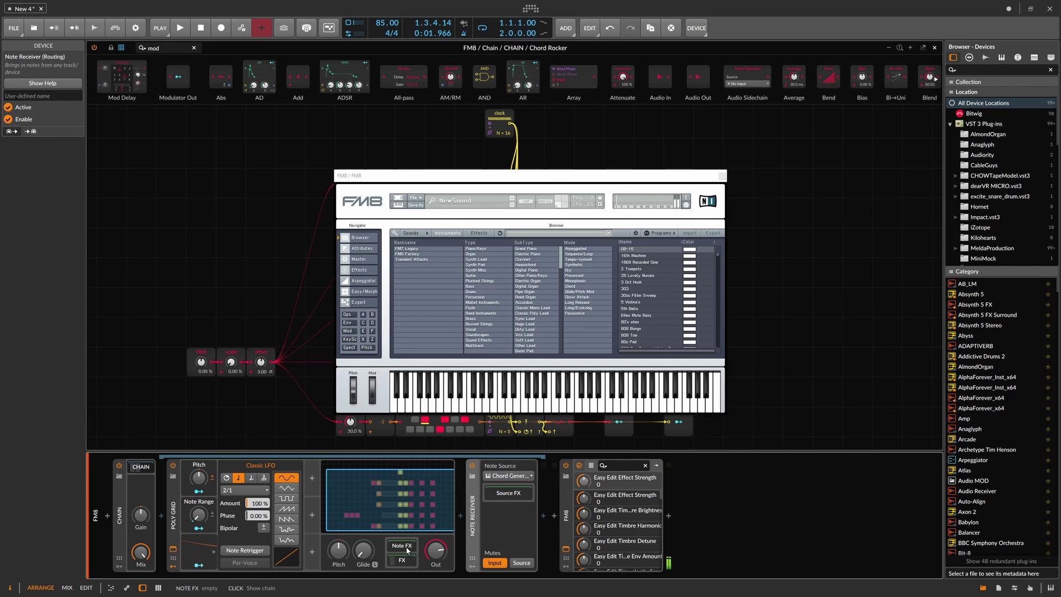
click(417, 562)
click(501, 494)
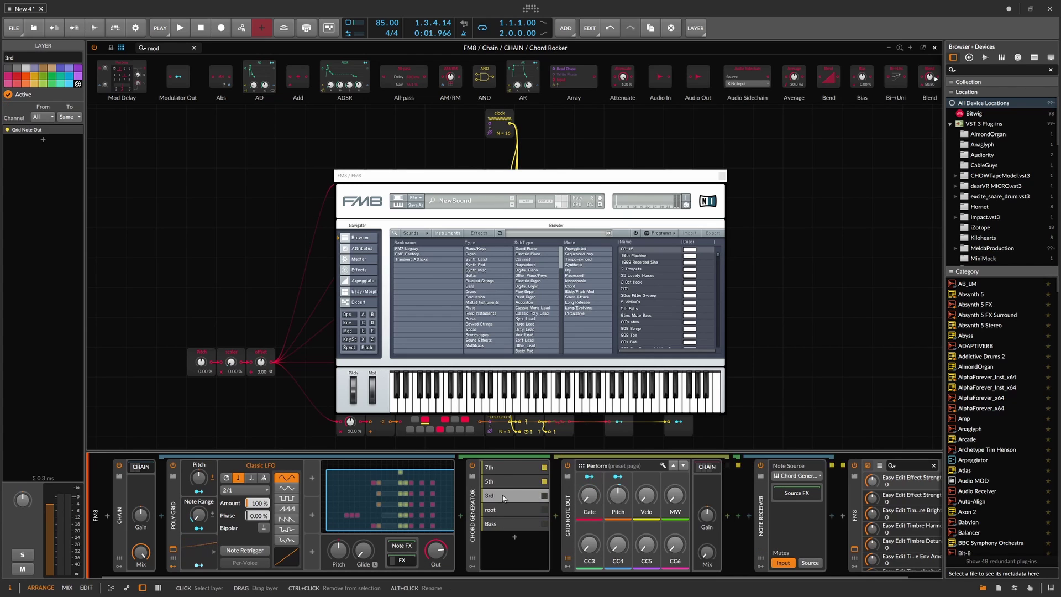
click(500, 510)
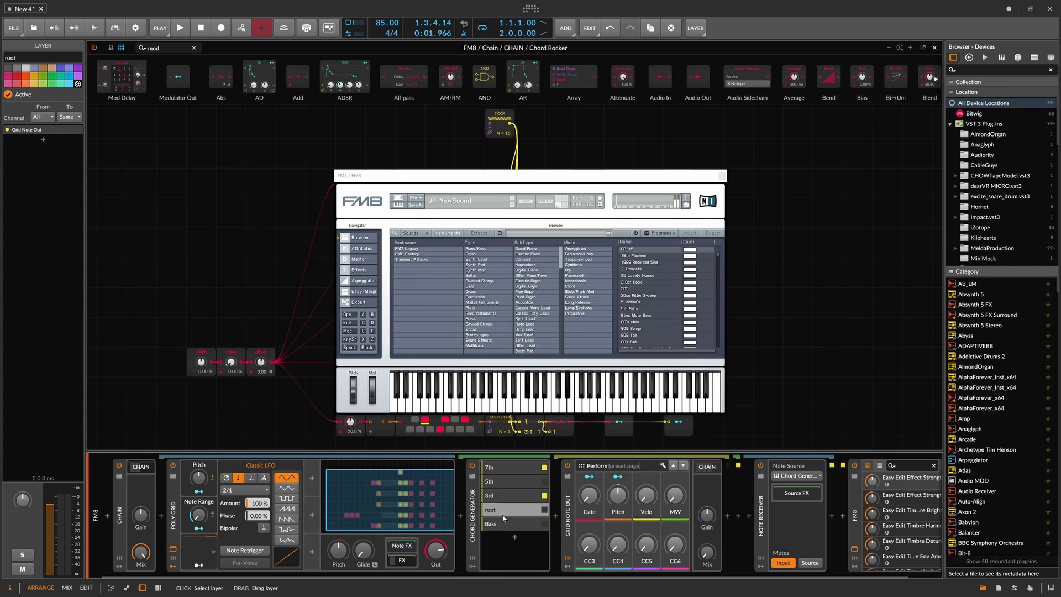
Close the FM8 window and inspect the Chord Generator's 7th layer, its Grid Note Out chain and the Poly Grid patch.
click(502, 494)
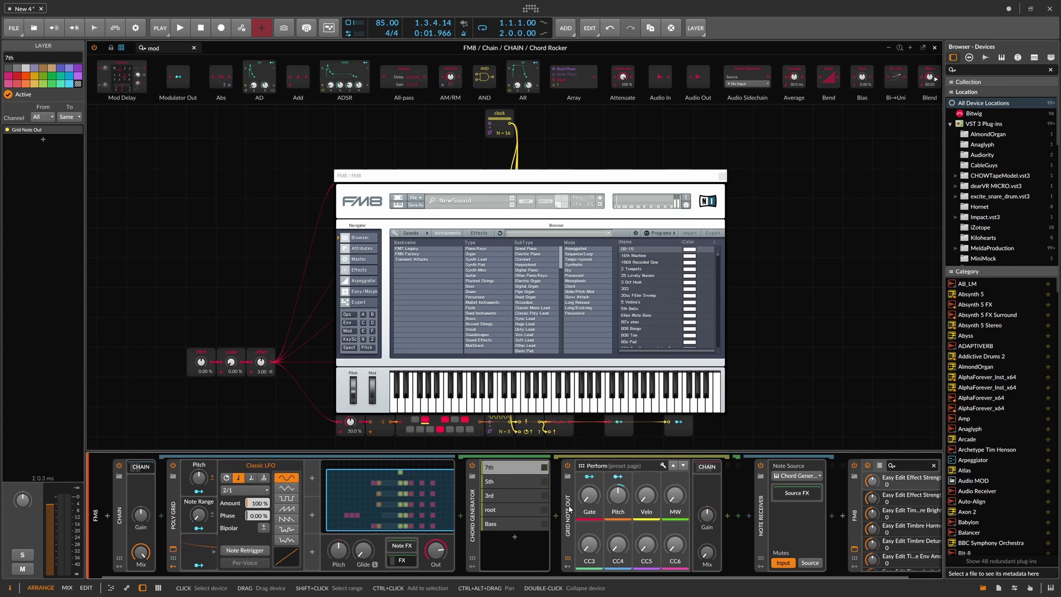
click(569, 510)
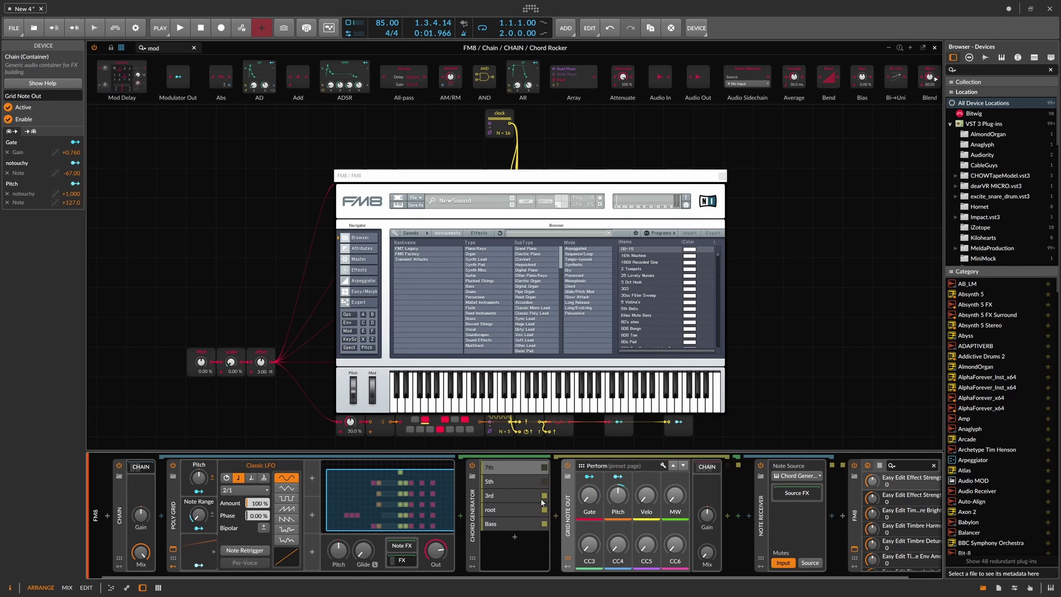
click(722, 176)
scroll(596, 239, down, 1)
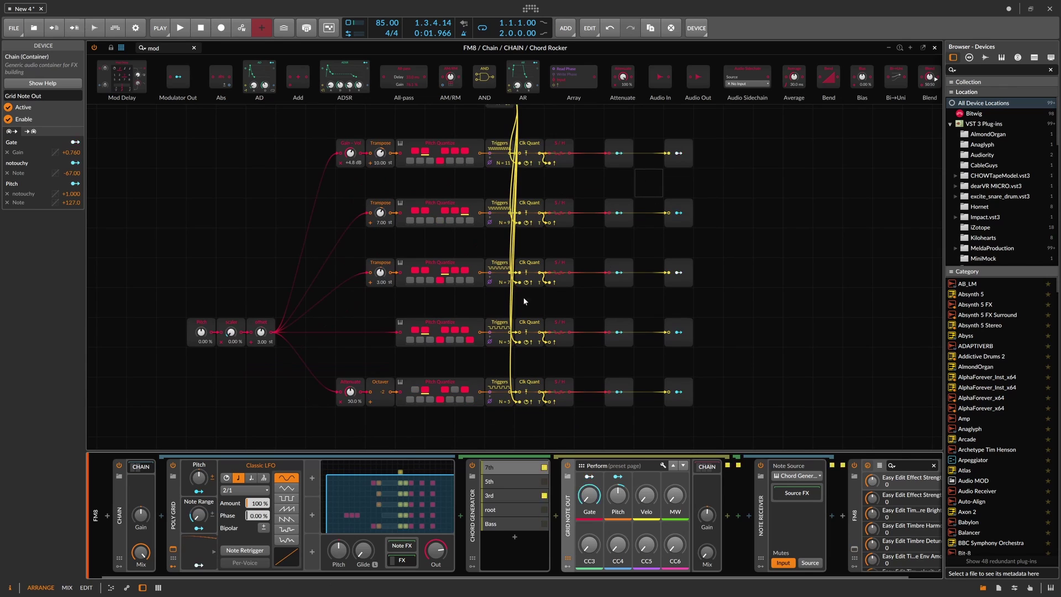
scroll(572, 315, up, 1)
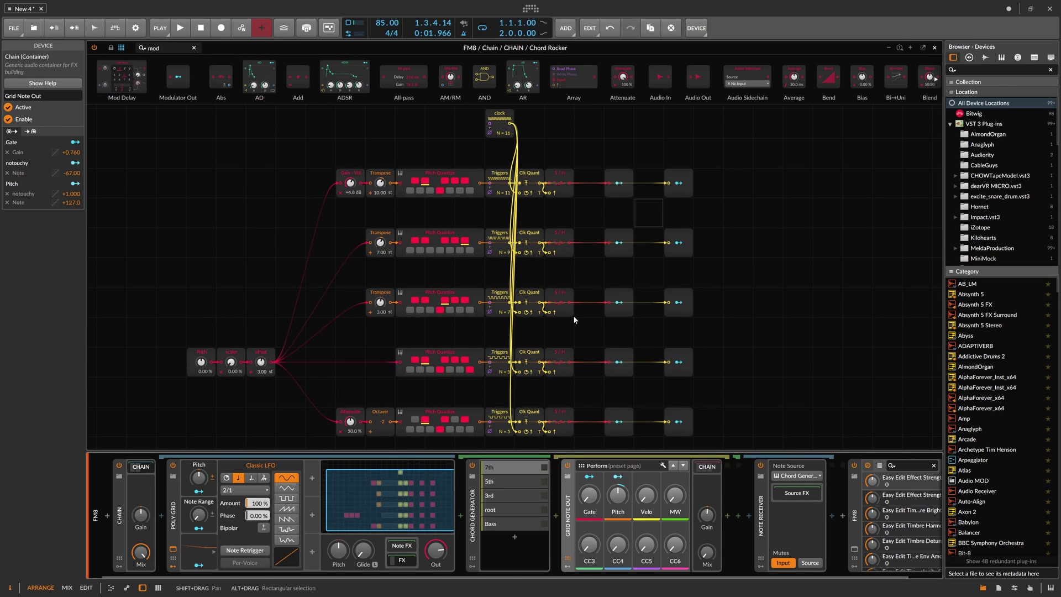
click(515, 469)
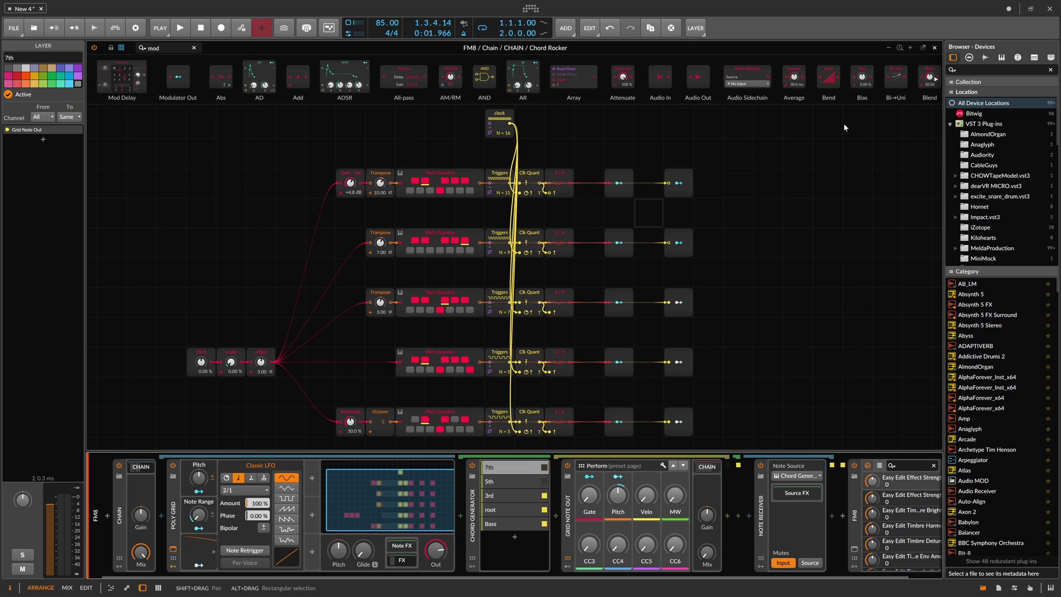
click(446, 515)
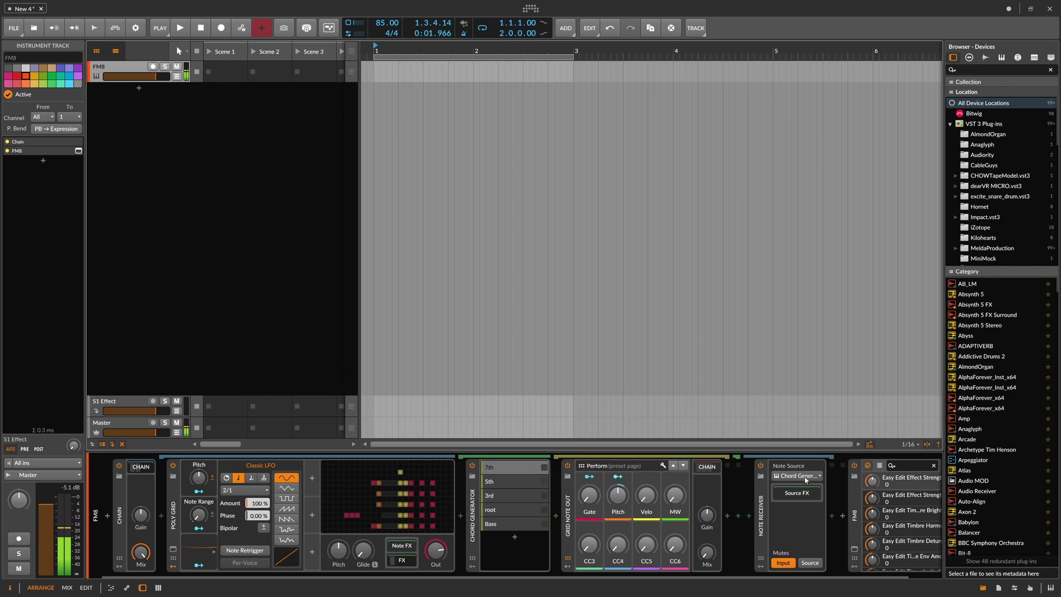
Delete the FM8 instrument after the Chain and leave the Poly Grid's FX chain collapsed.
click(402, 546)
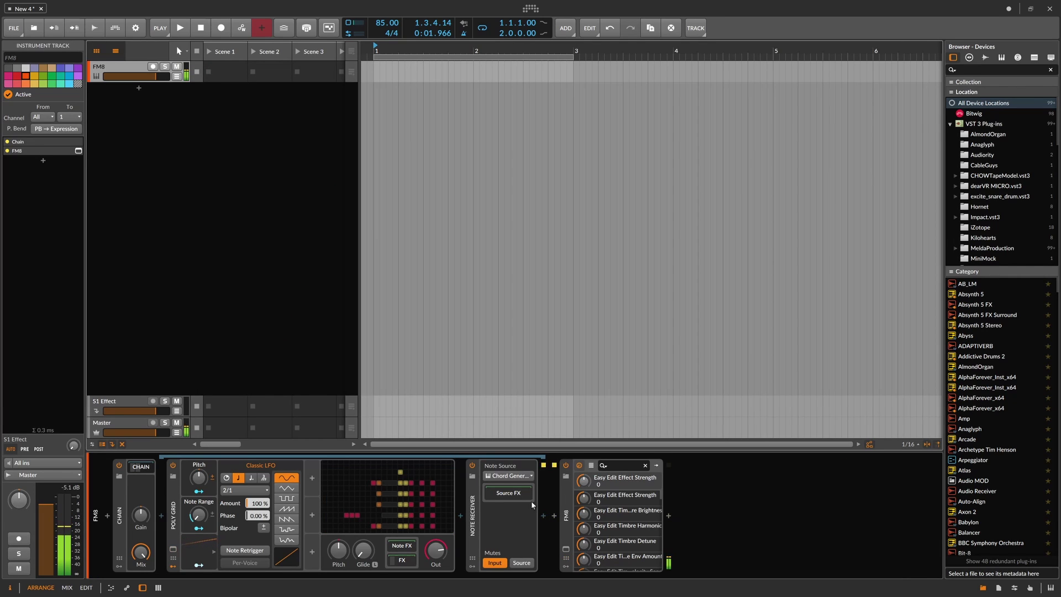
click(566, 503)
key(Delete)
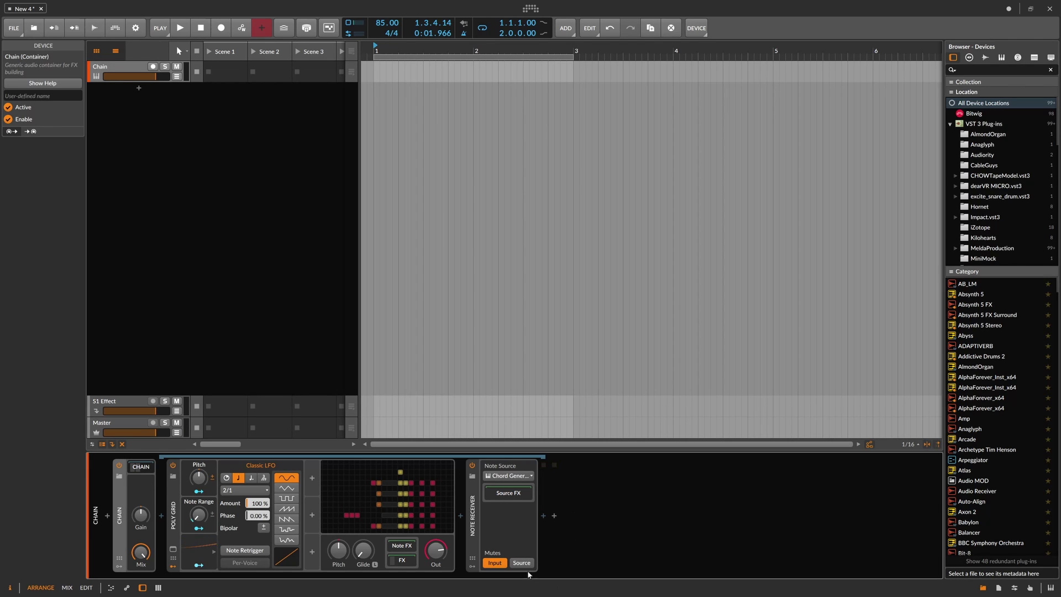
click(407, 561)
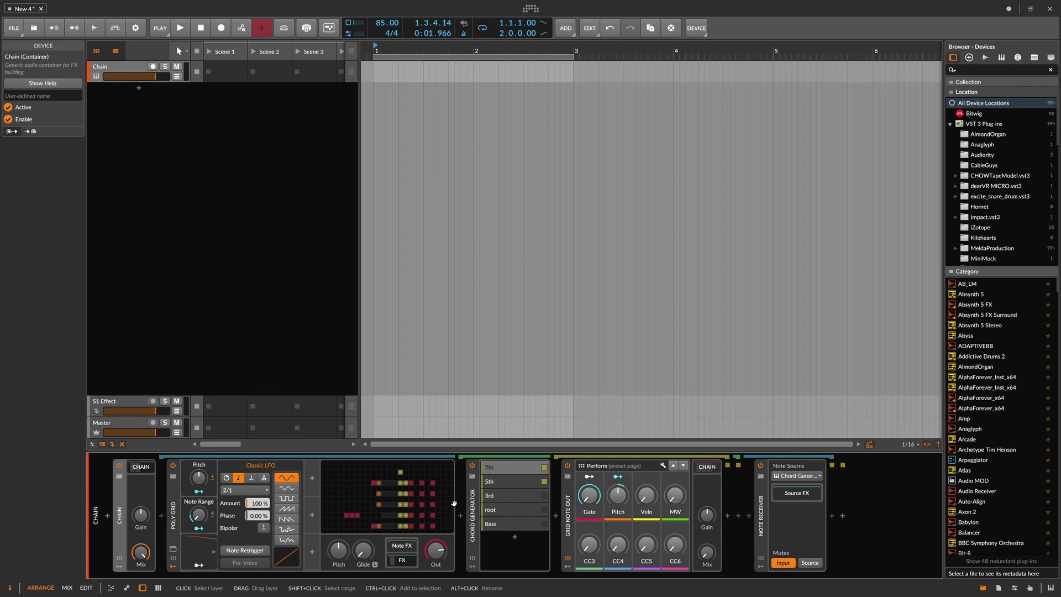
click(405, 561)
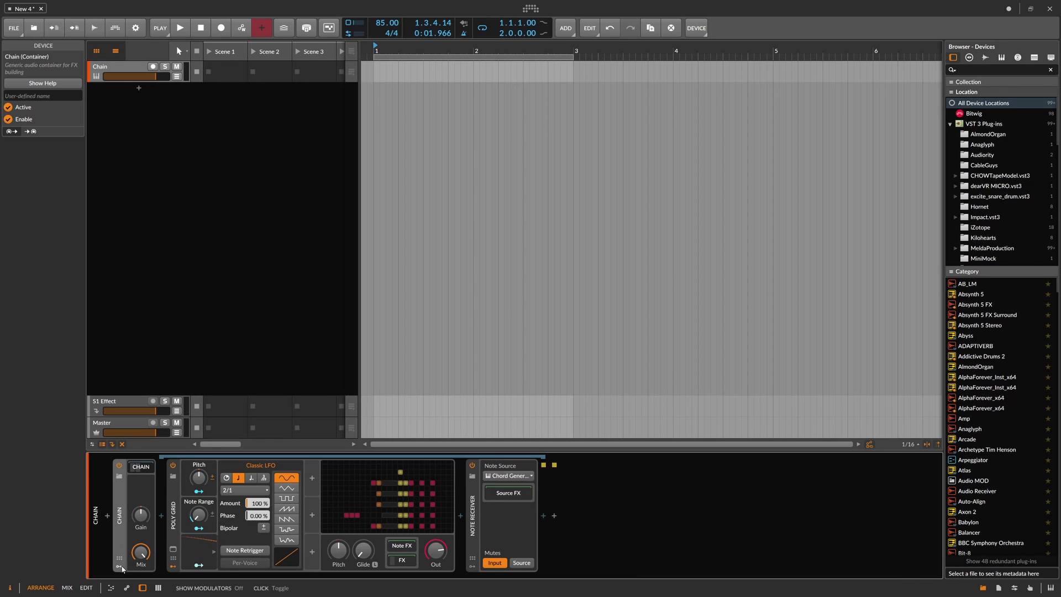
Show the Chain's remote controls and rename the device Chord Rocker.
click(119, 566)
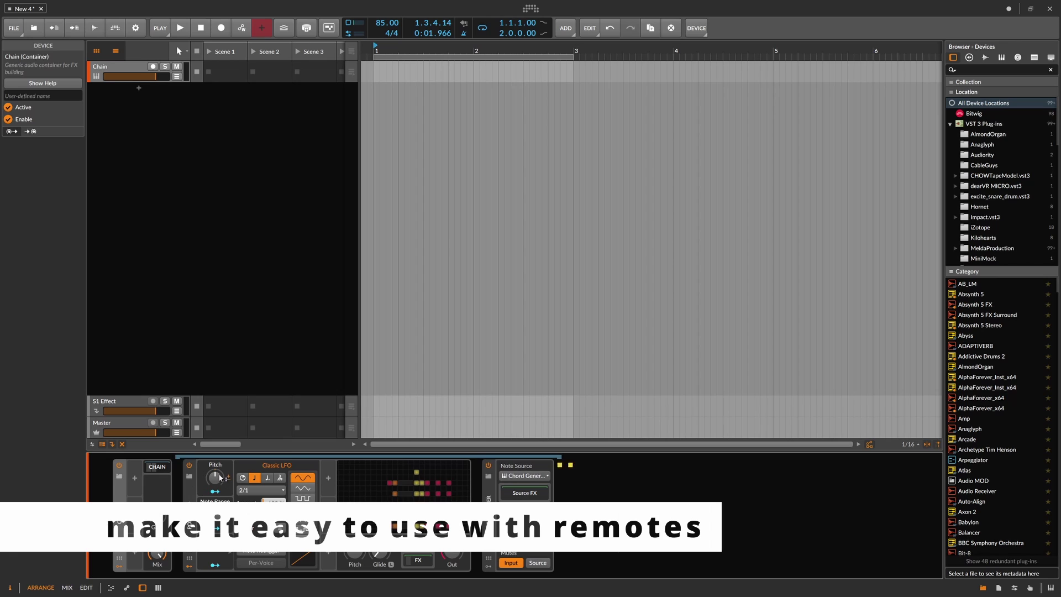
click(118, 566)
click(119, 558)
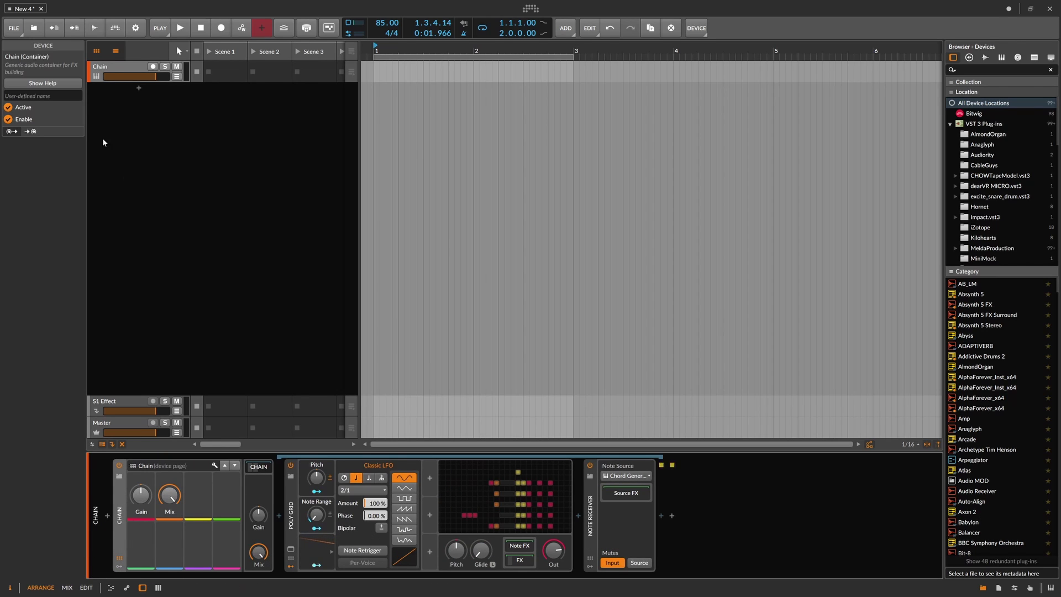
click(43, 97)
text(Chor)
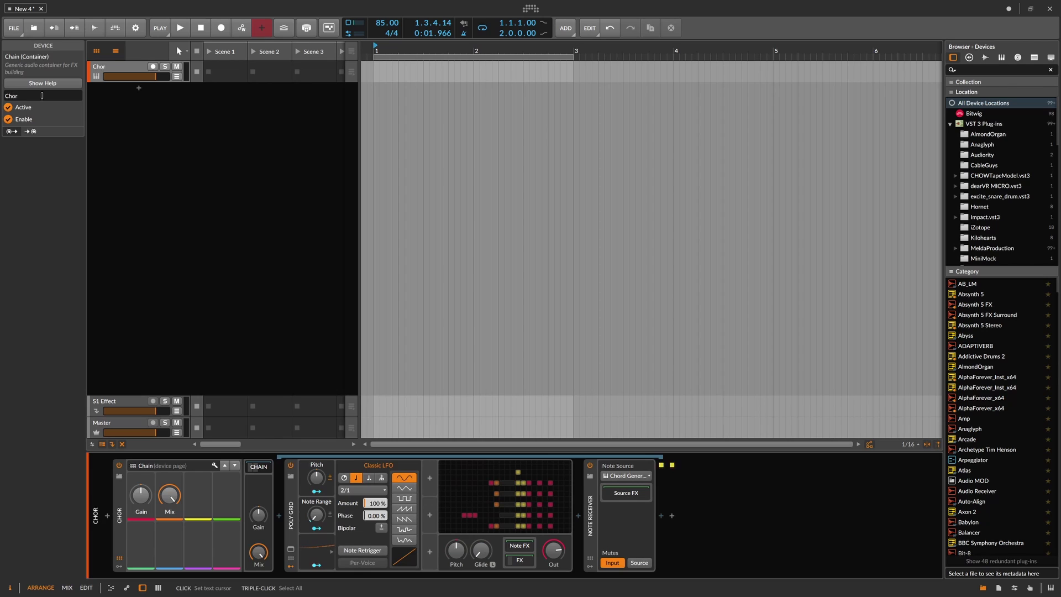
text(d Rocker)
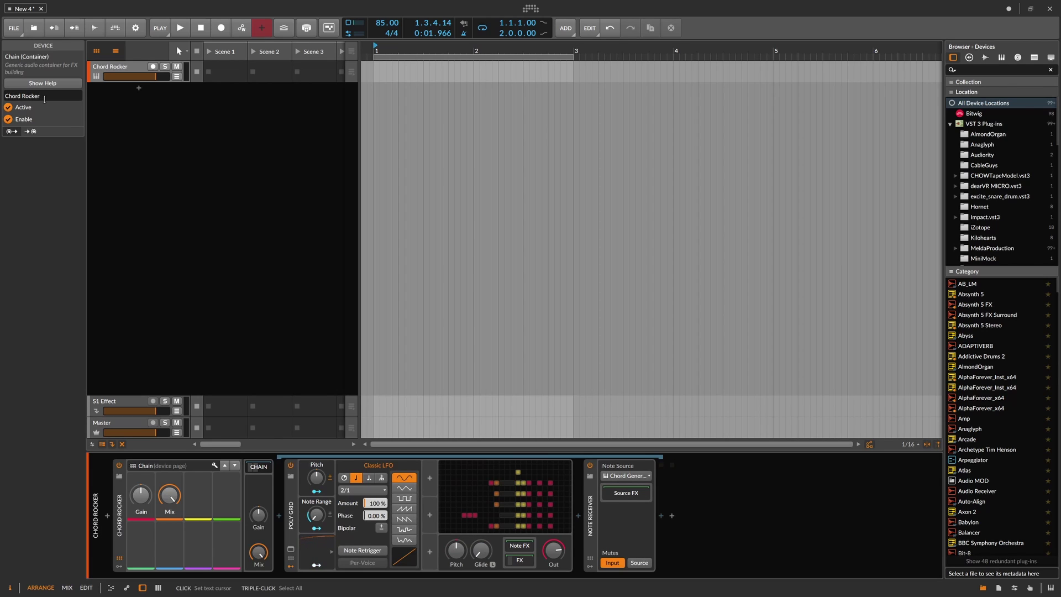
Add a Perform preset page to Chord Rocker's remote controls and map the Poly Grid's Pitch and Note Range to its first two slots.
click(214, 466)
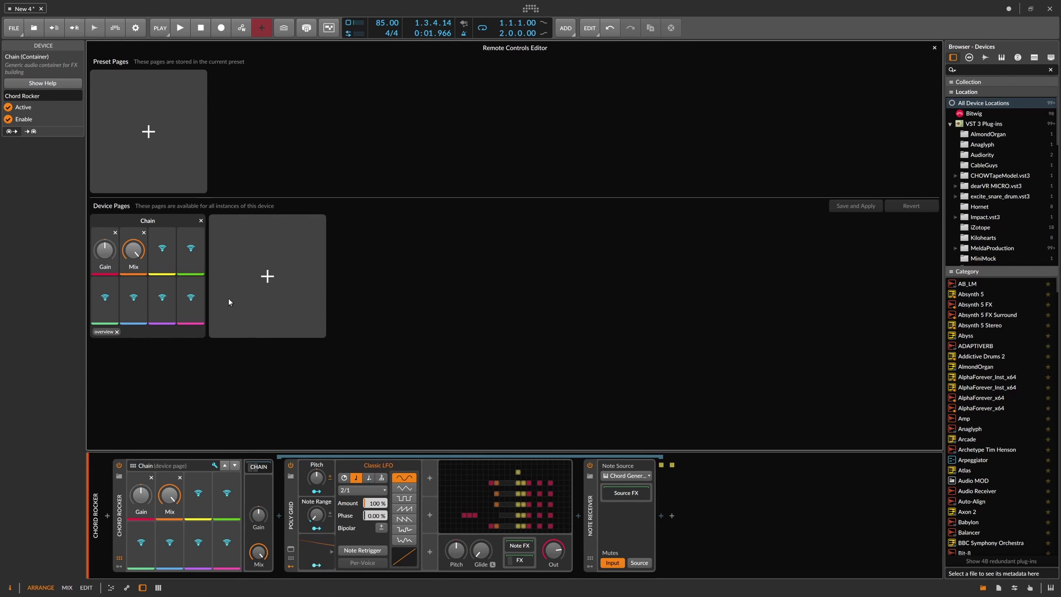
click(148, 132)
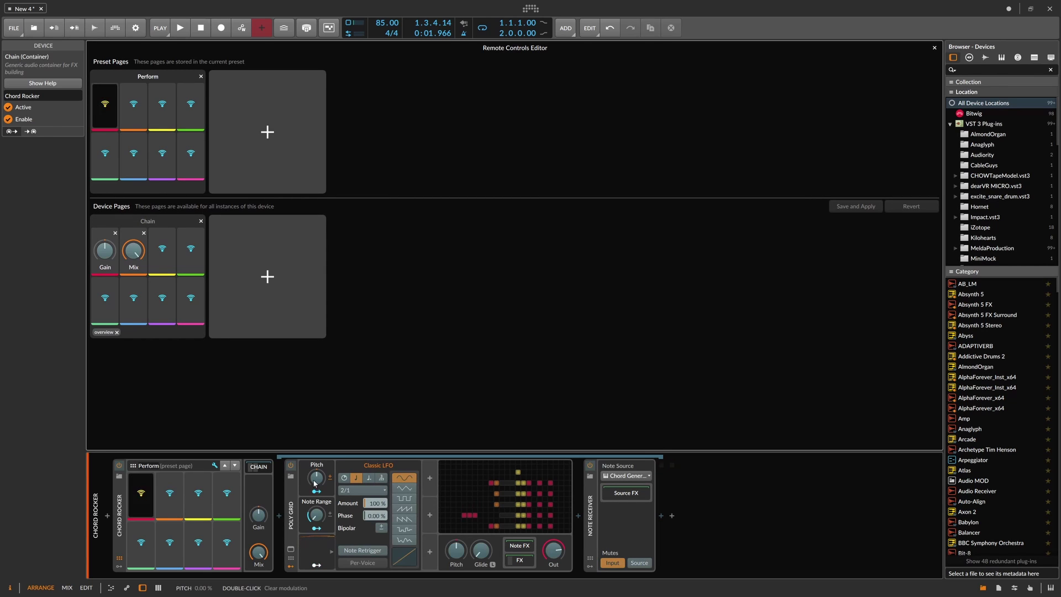
click(320, 514)
click(323, 513)
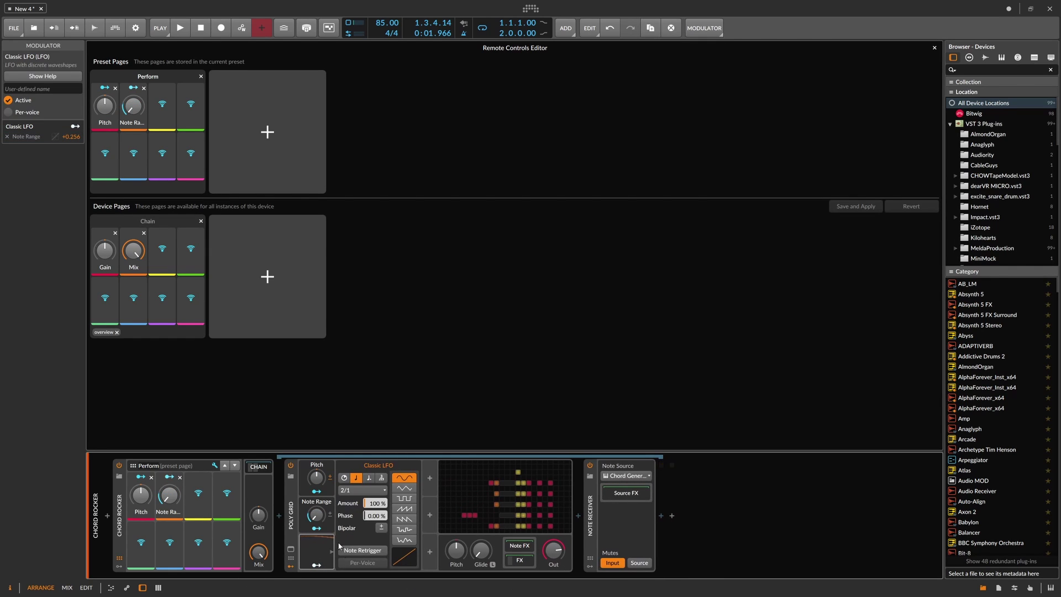
Map the Classic LFO's Amount to the third remote slot and name that control "lfo amount".
click(199, 495)
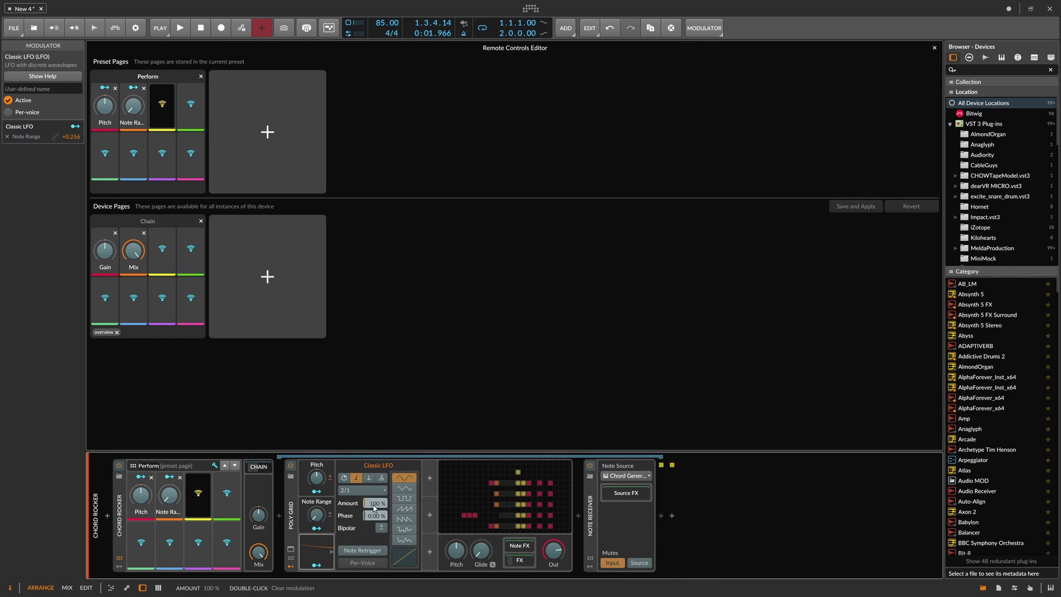
click(374, 503)
double_click(201, 509)
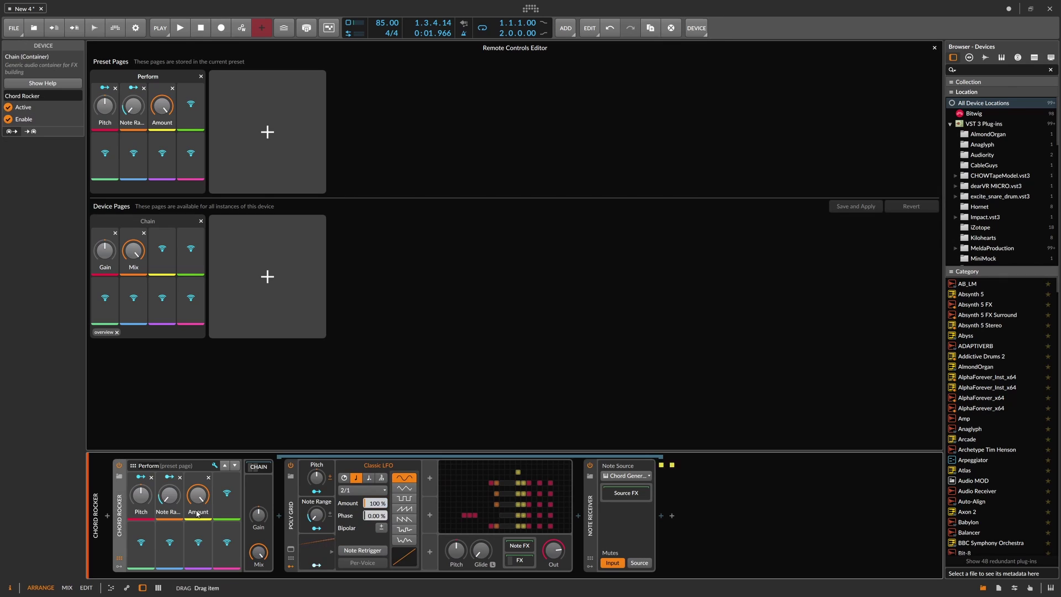
text(lfo)
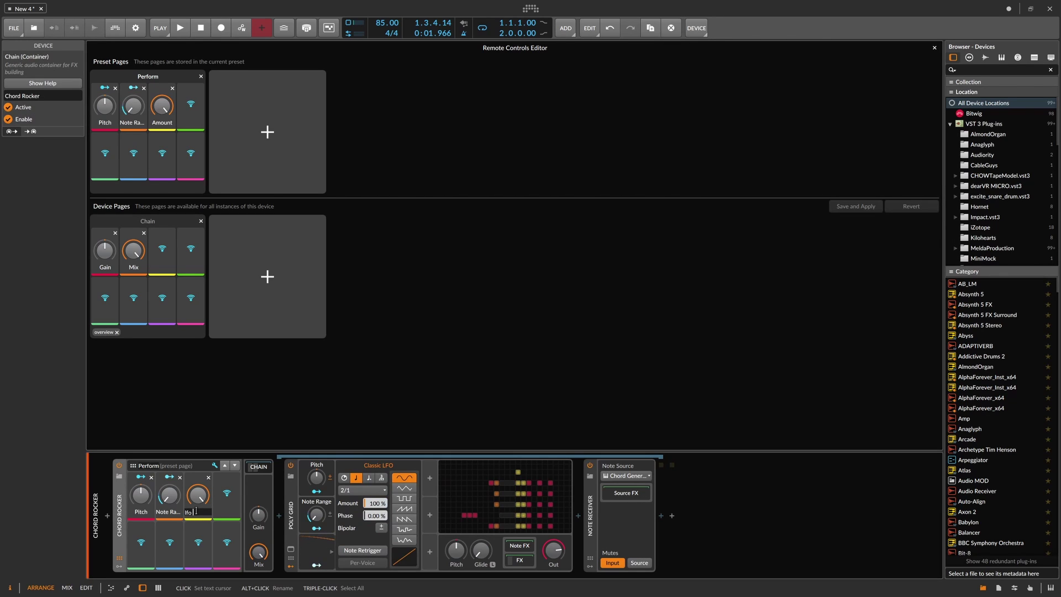
text( amount)
key(Return)
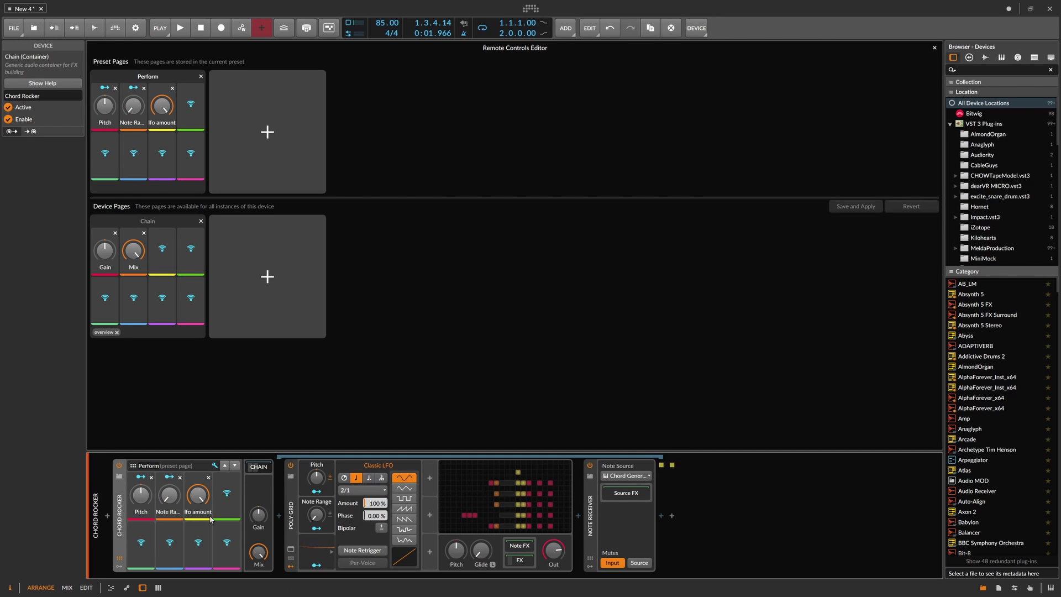
Try out the lfo amount remote and set it to 34%.
drag(197, 496, 198, 545)
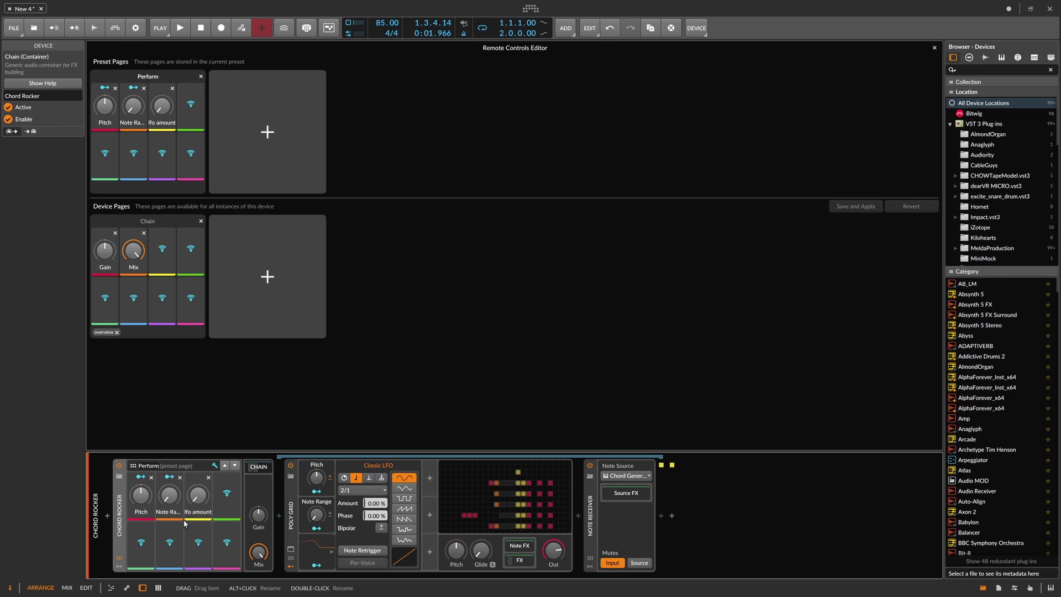
drag(197, 499, 197, 525)
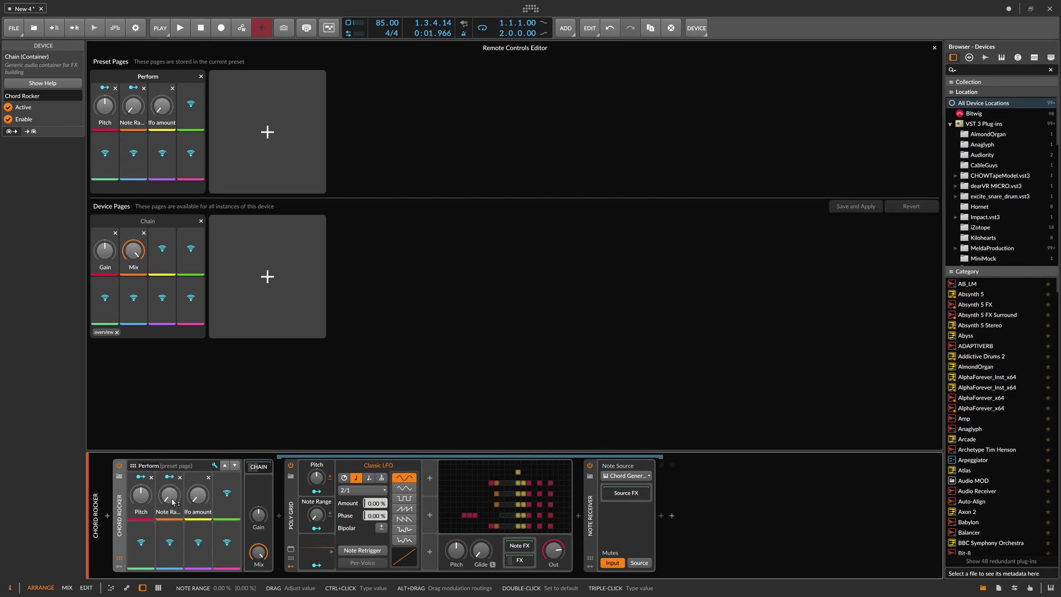
key(ctrl+z)
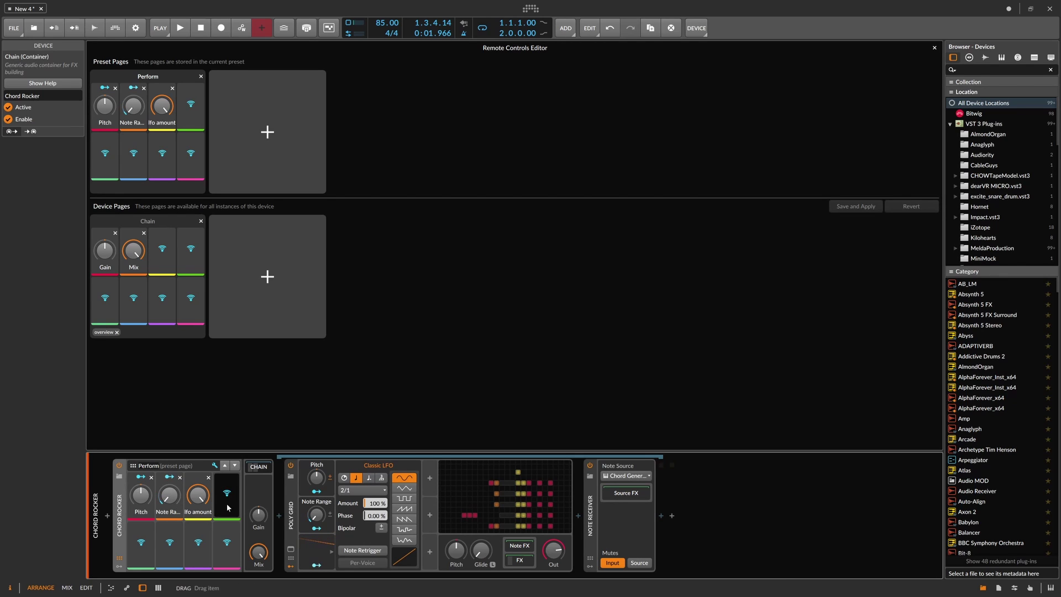
key(ctrl+z)
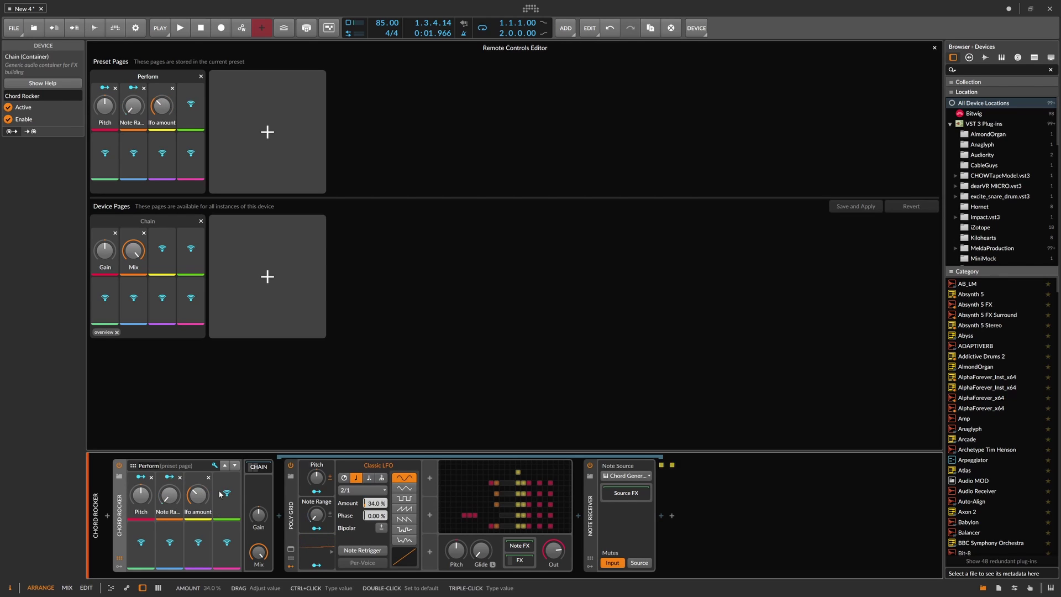
Collapse the Chain's contents, save the device to the library as Chord Rocker II and close the Remote Controls Editor.
click(262, 471)
right_click(119, 512)
click(138, 512)
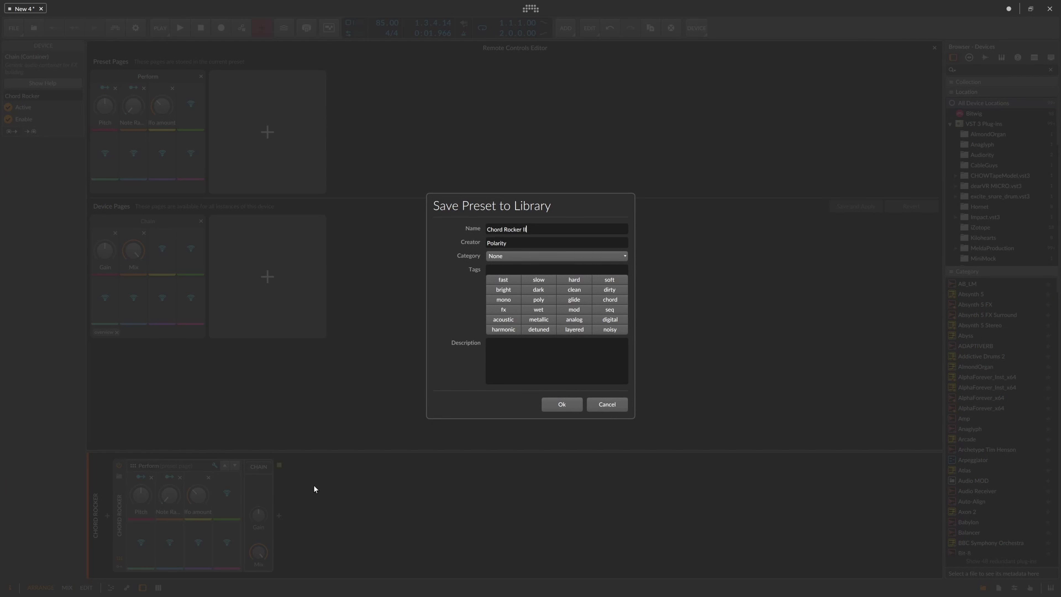
click(552, 406)
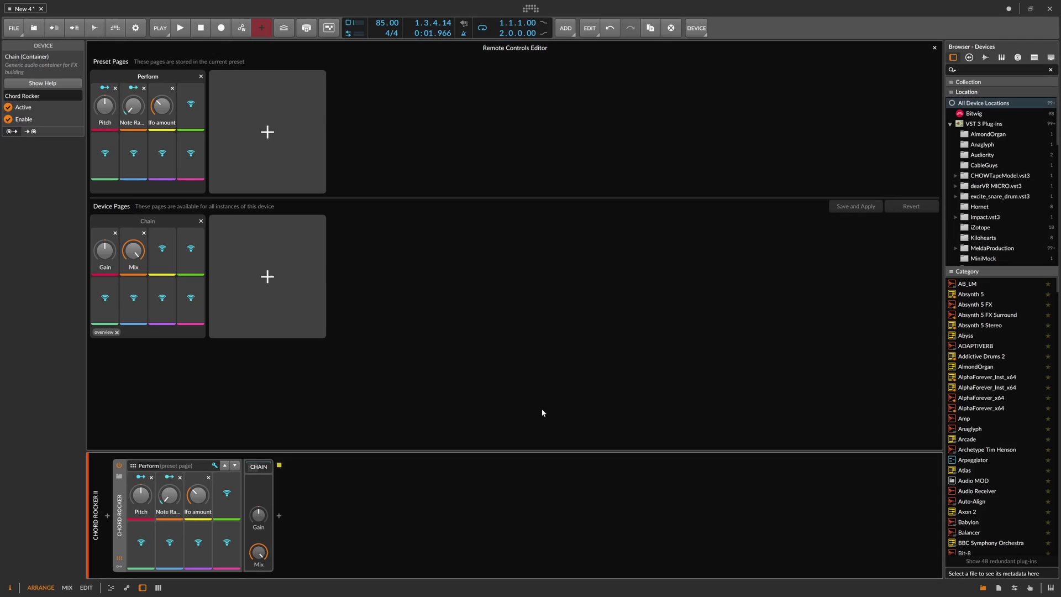
click(935, 47)
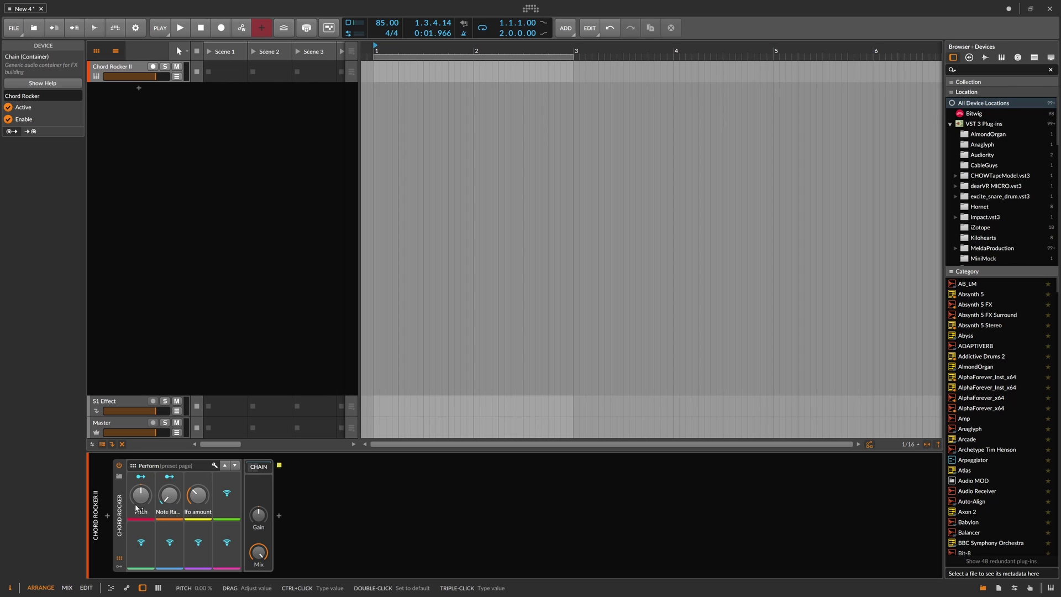
Insert the FM8 instrument plug-in after the Chord Rocker device.
click(279, 515)
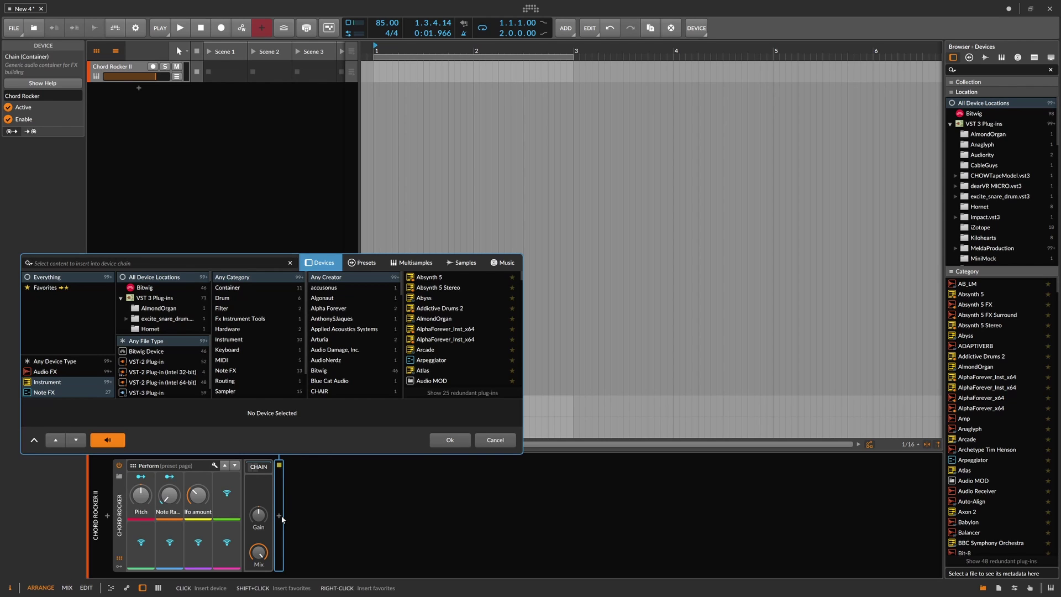
text(fm8)
key(Down)
key(Return)
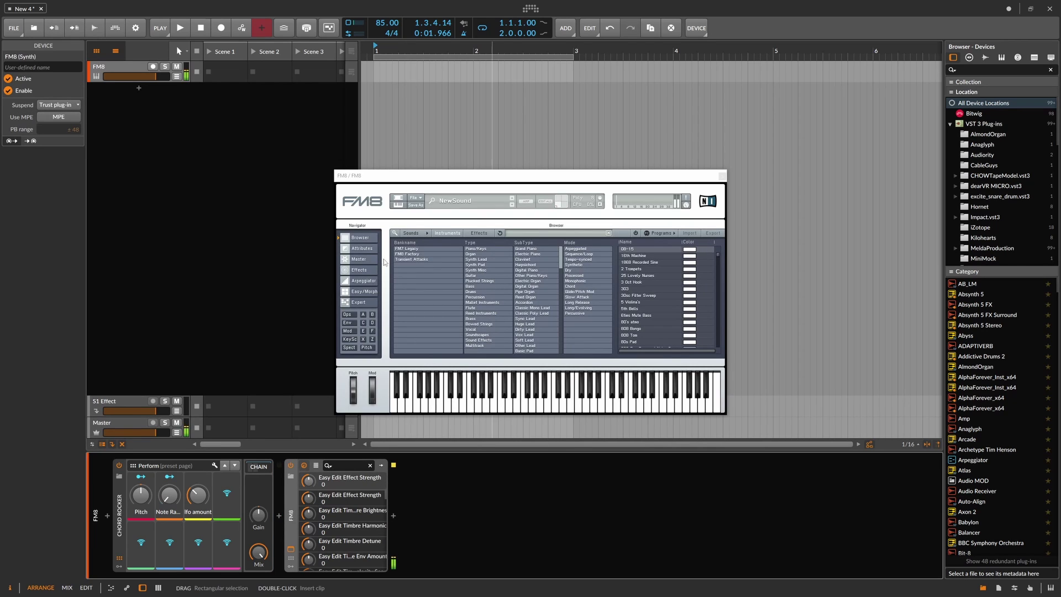
Load the Airpad sound from FM8's unfiltered instrument list.
click(462, 201)
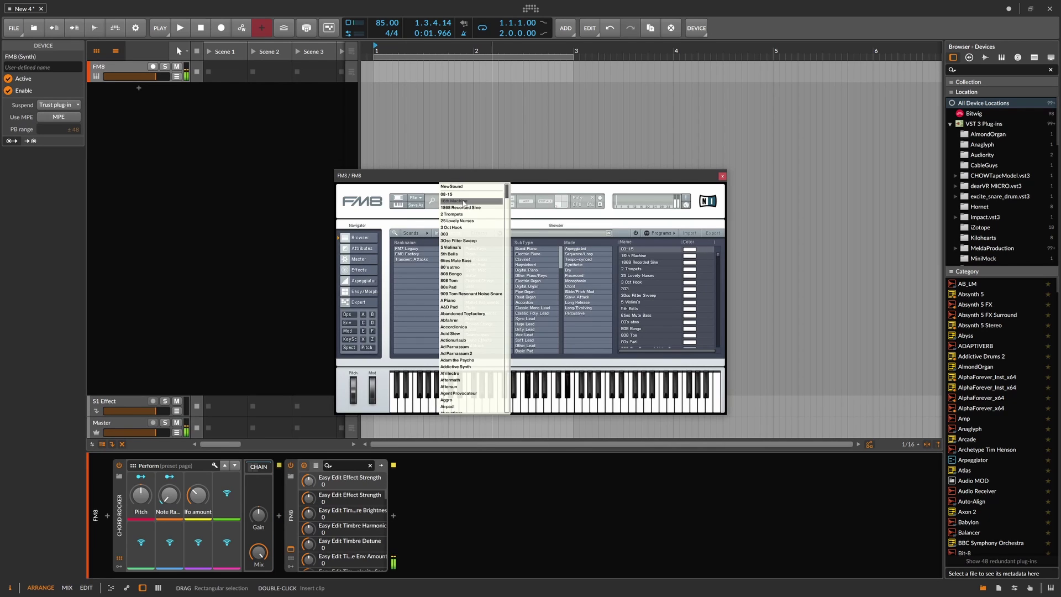
click(541, 198)
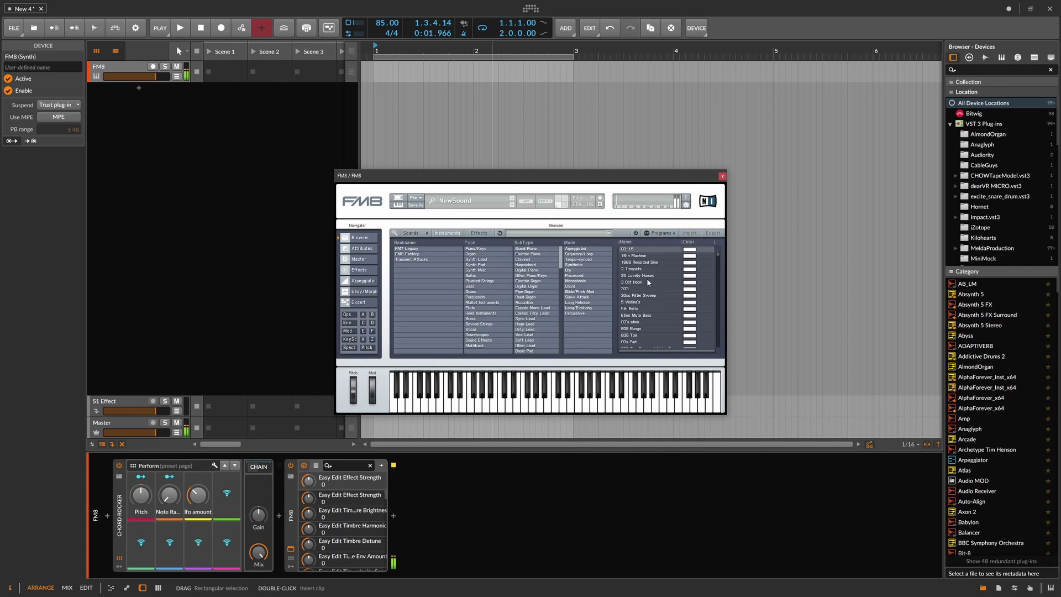
scroll(657, 303, down, 1)
scroll(657, 303, down, 5)
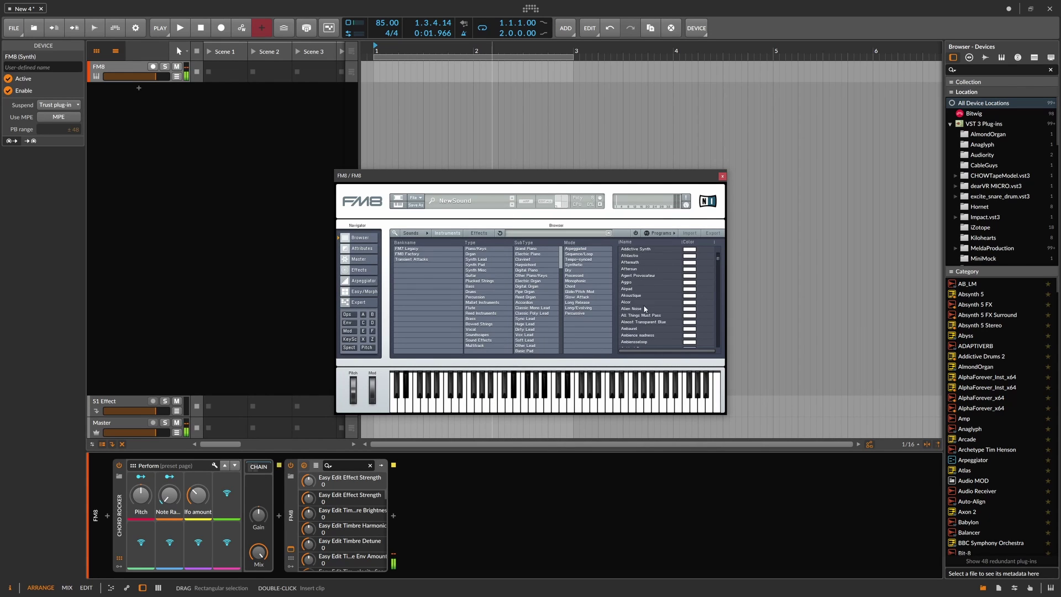
click(634, 289)
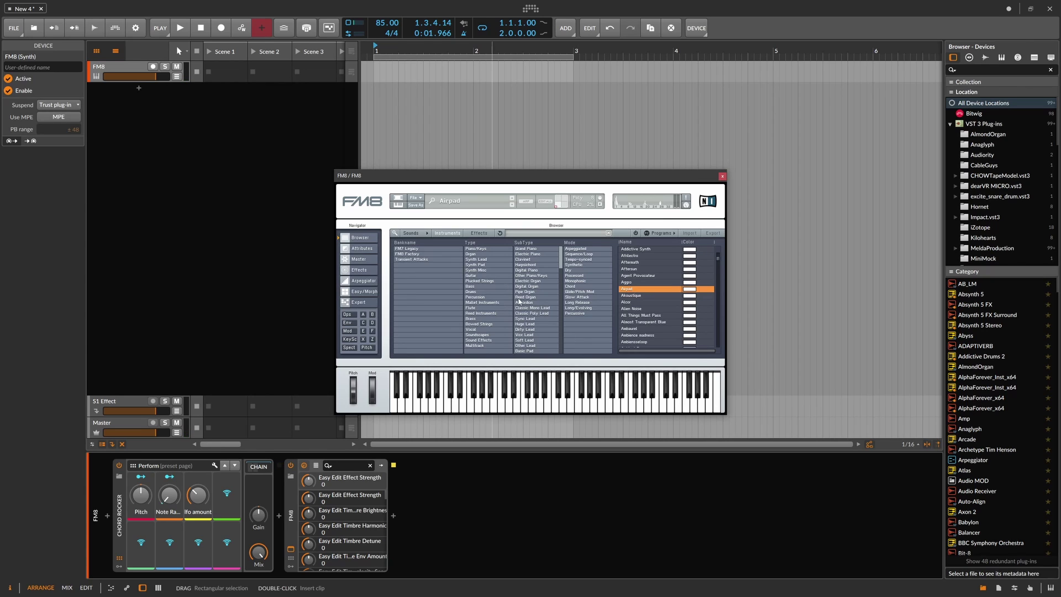
Filter FM8's sounds by the Other Piano/Keys subtype and load the bells sound.
click(529, 288)
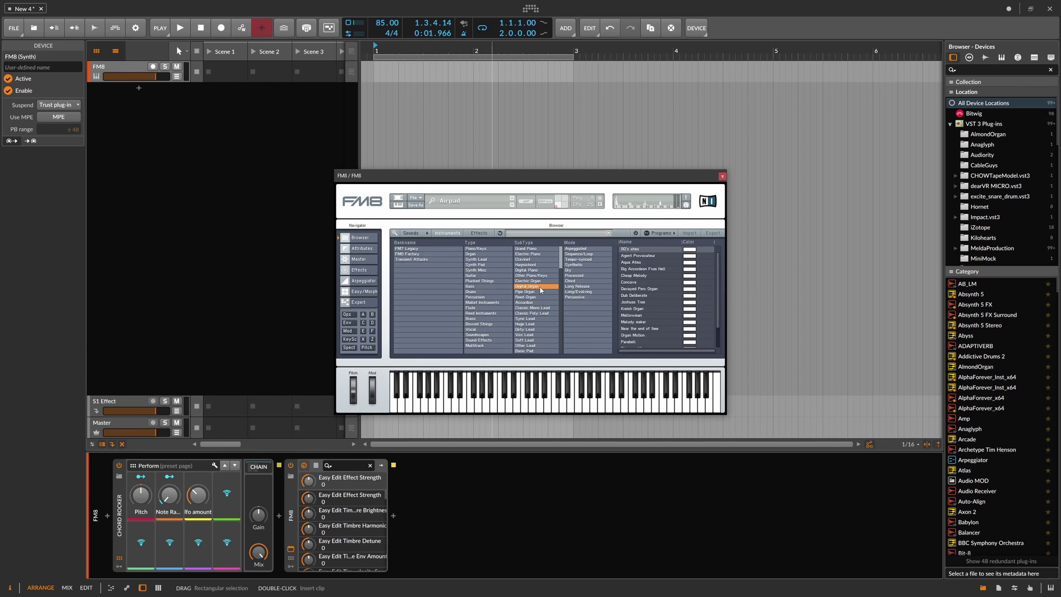
click(535, 282)
click(533, 276)
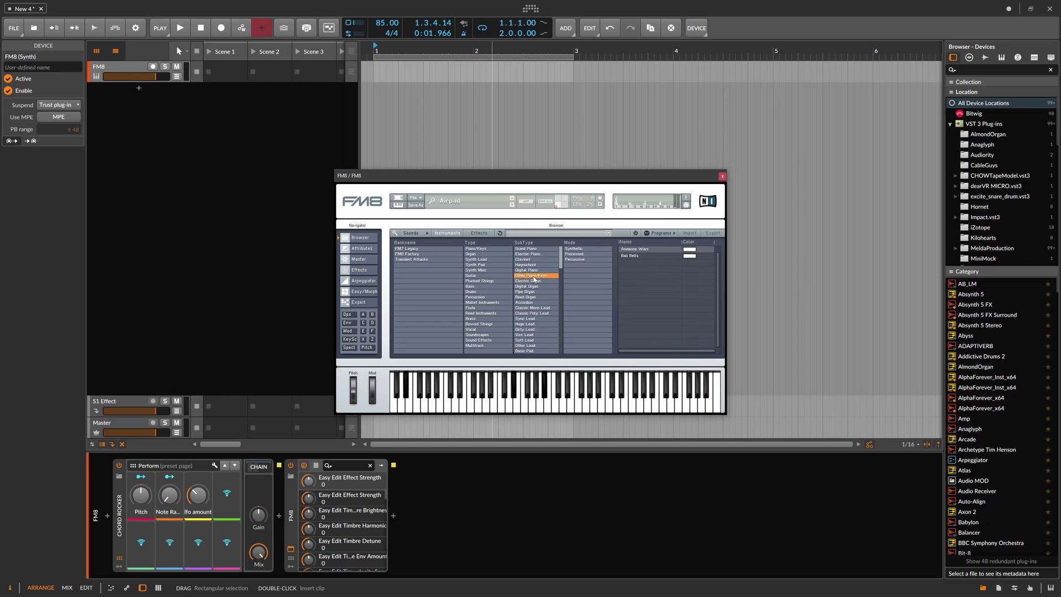
click(637, 255)
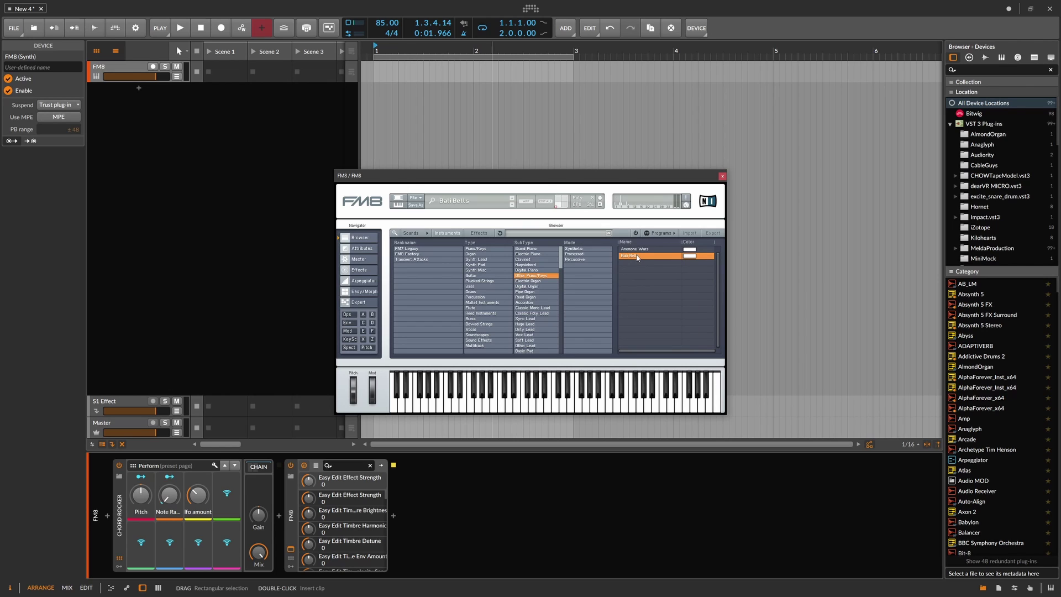
Look through FM8's Arpeggiator, Easy/Morph, Expert and Master pages.
click(372, 291)
click(370, 282)
click(369, 292)
click(366, 301)
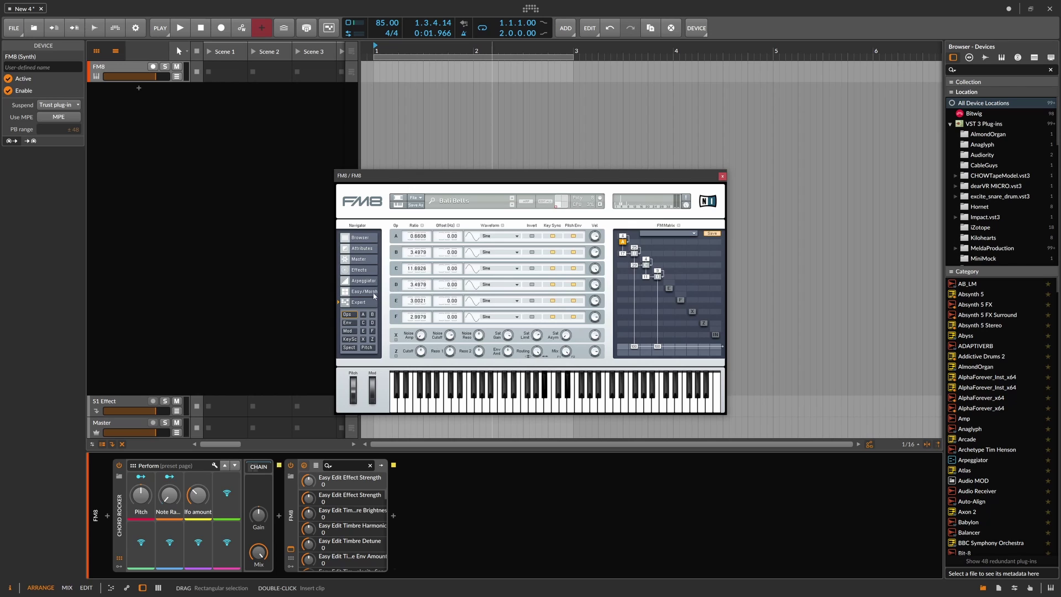
click(374, 292)
drag(547, 259, 547, 230)
click(360, 260)
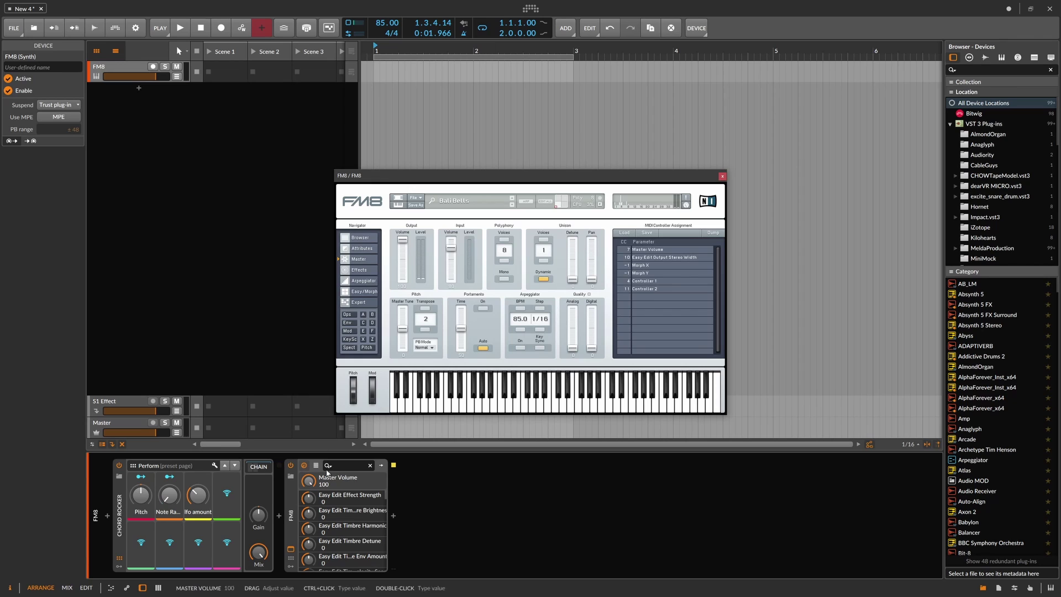
Return to FM8's sound browser and load Anemone Wars.
click(466, 202)
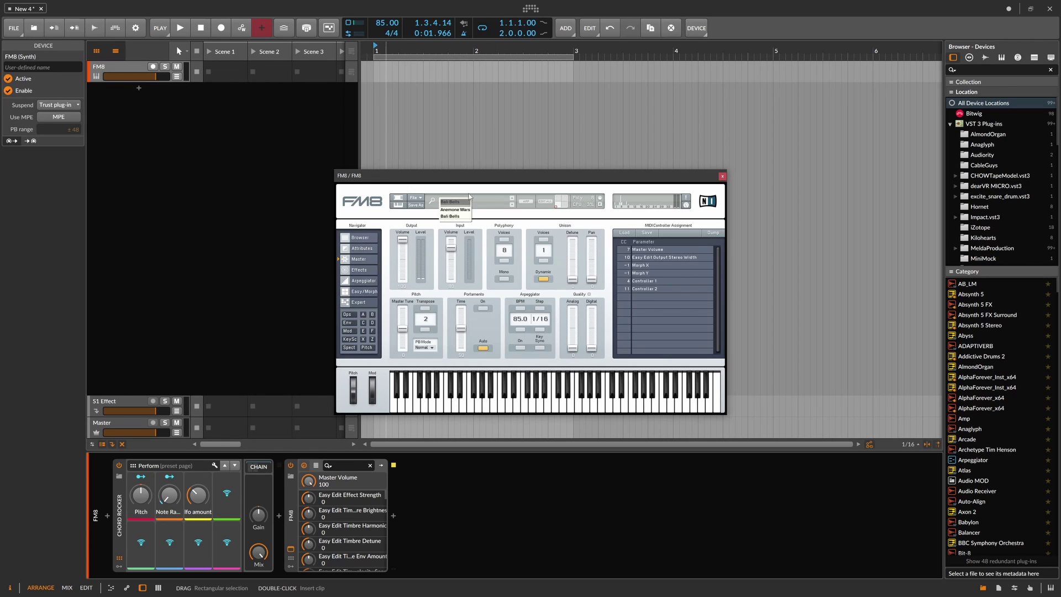
click(359, 238)
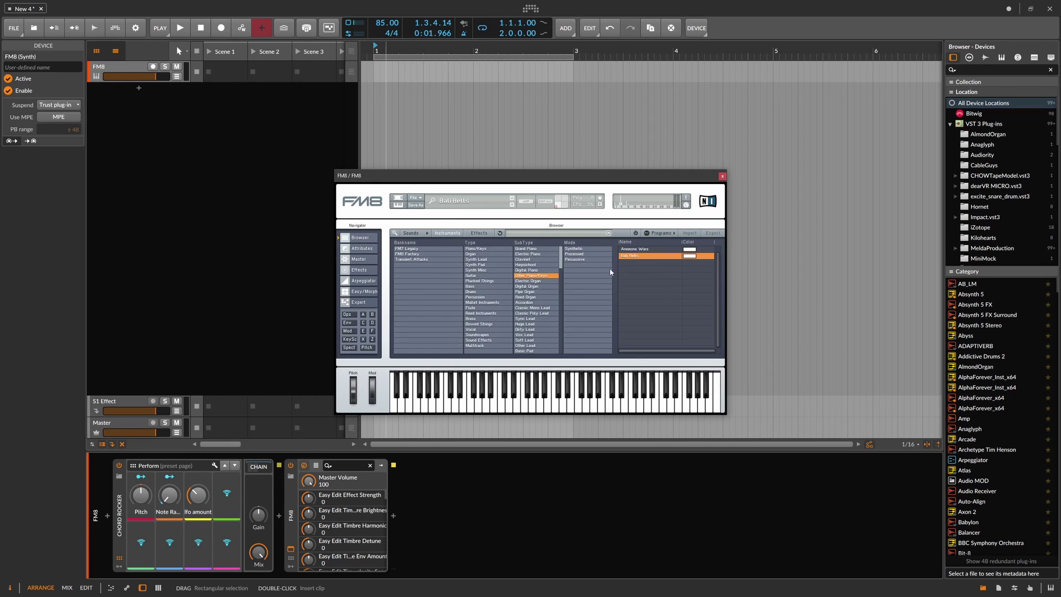
click(631, 250)
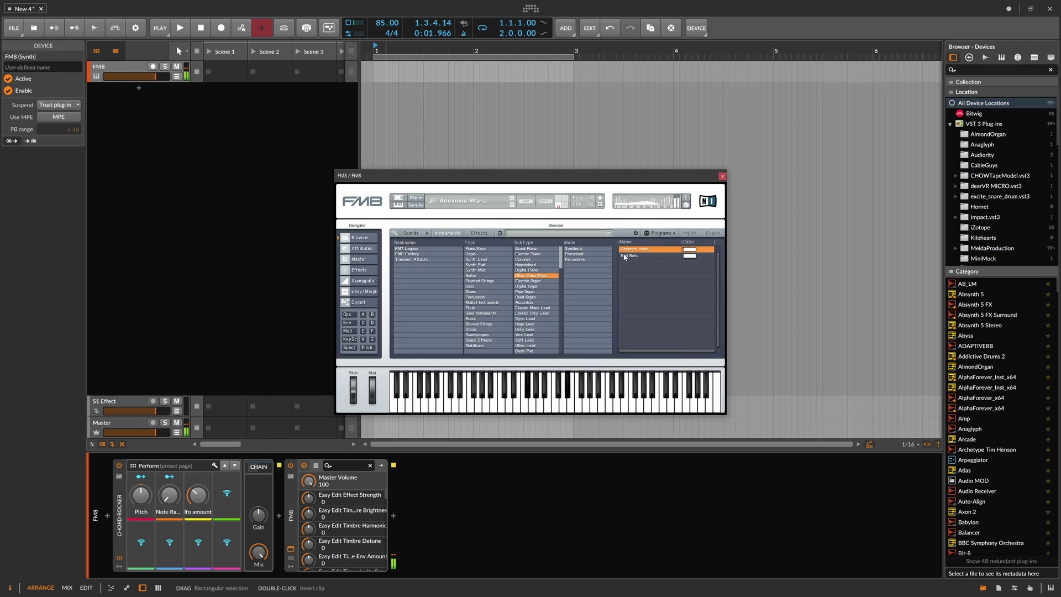
Filter FM8's sounds by the Electric Piano subtype only, audition A Piano and load Bright E-Piano.
click(527, 253)
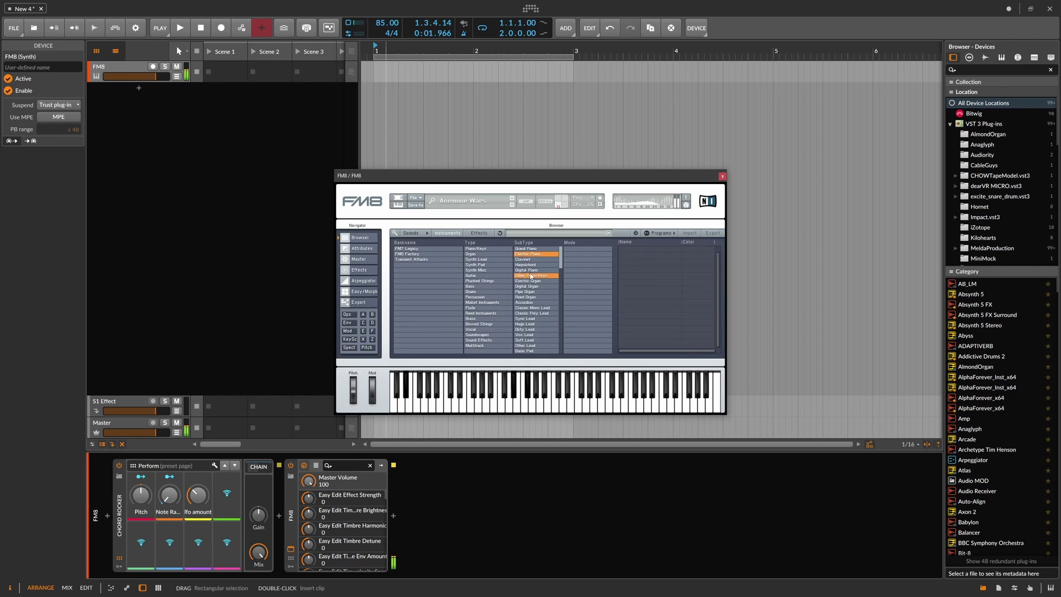
click(632, 250)
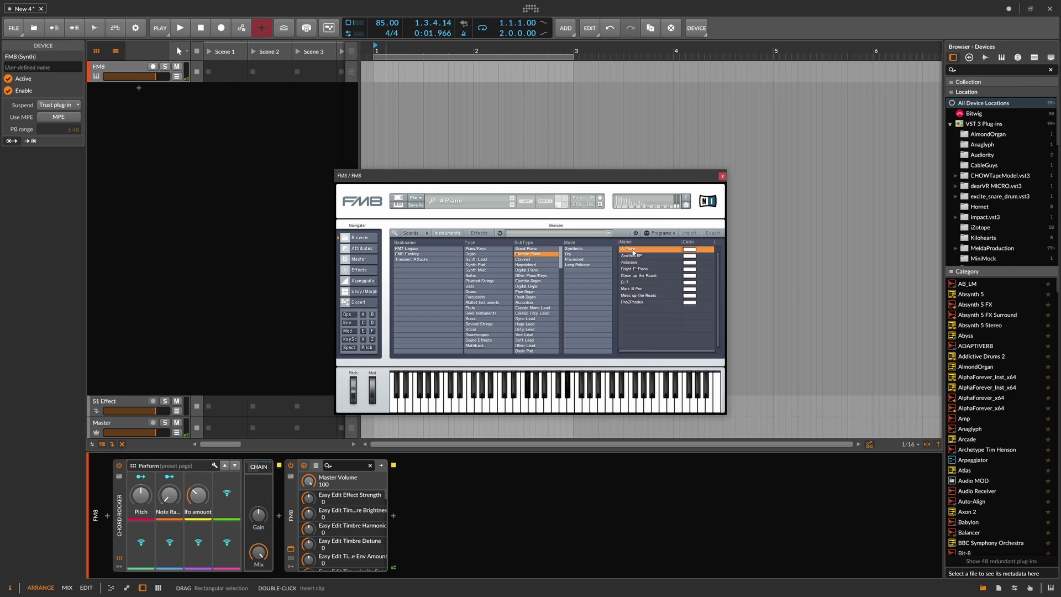
click(633, 269)
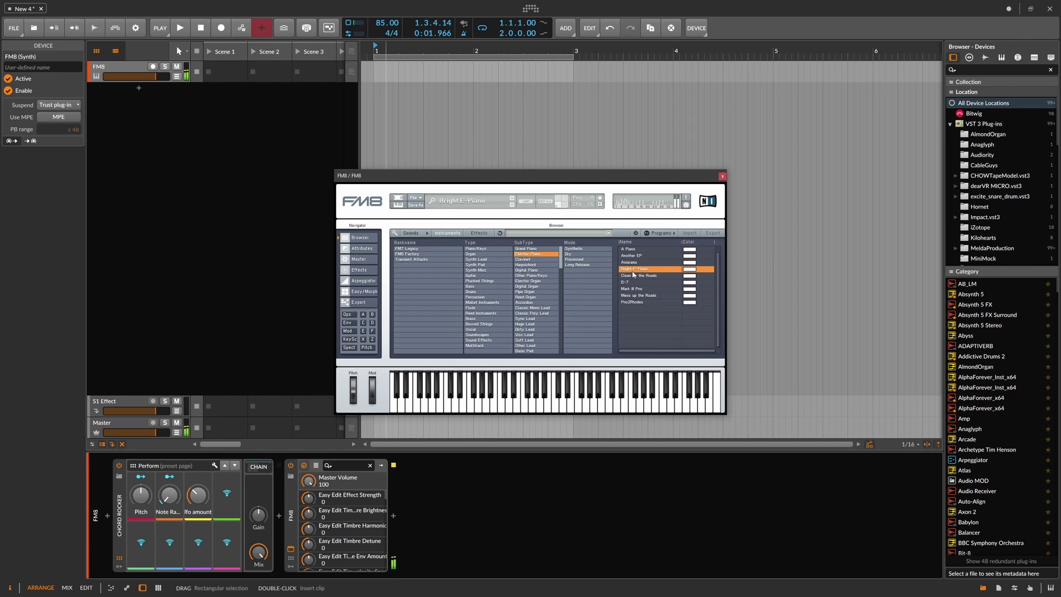
Insert ValhallaSupermassive after FM8 and close both plug-in windows.
click(396, 515)
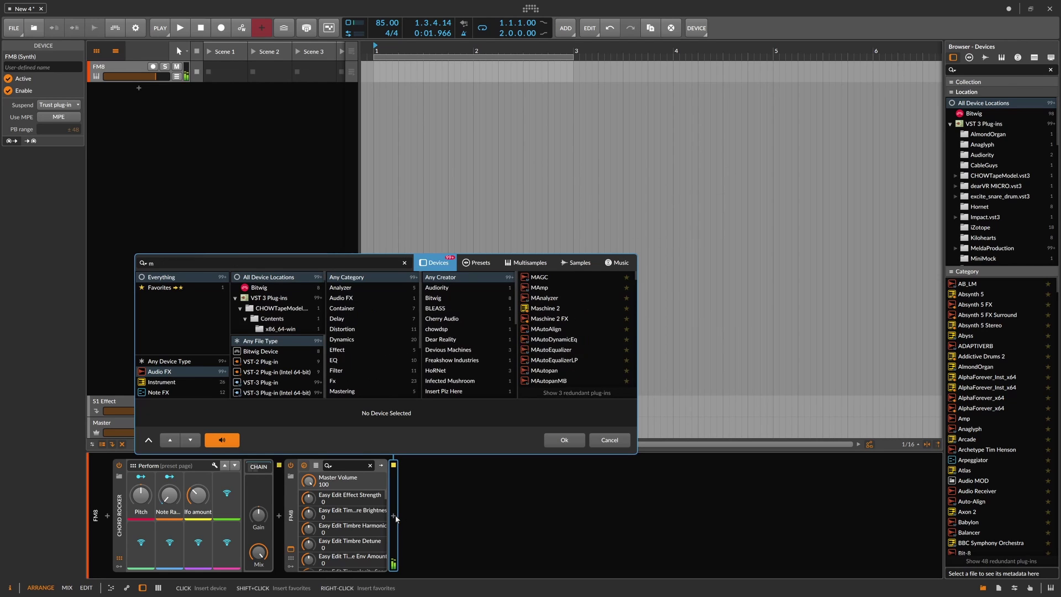
text(valhalla)
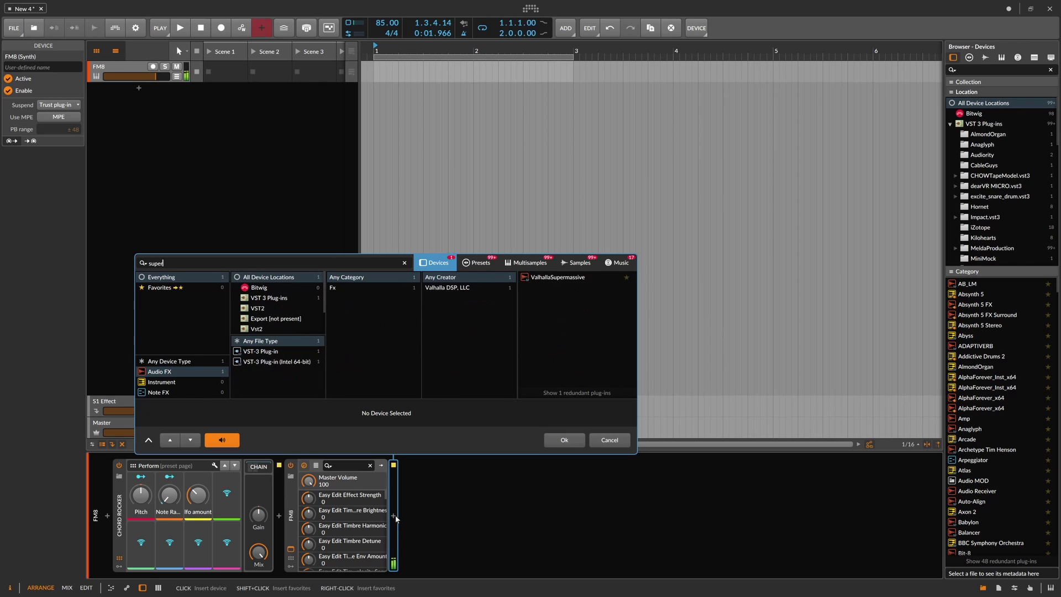
key(Return)
drag(398, 272, 398, 263)
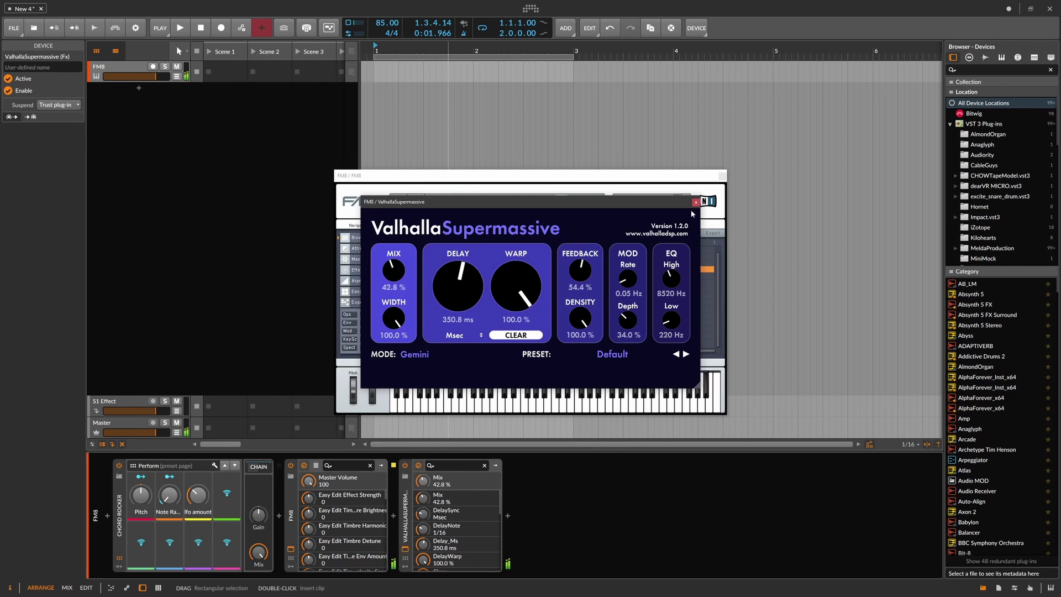
click(696, 202)
click(722, 175)
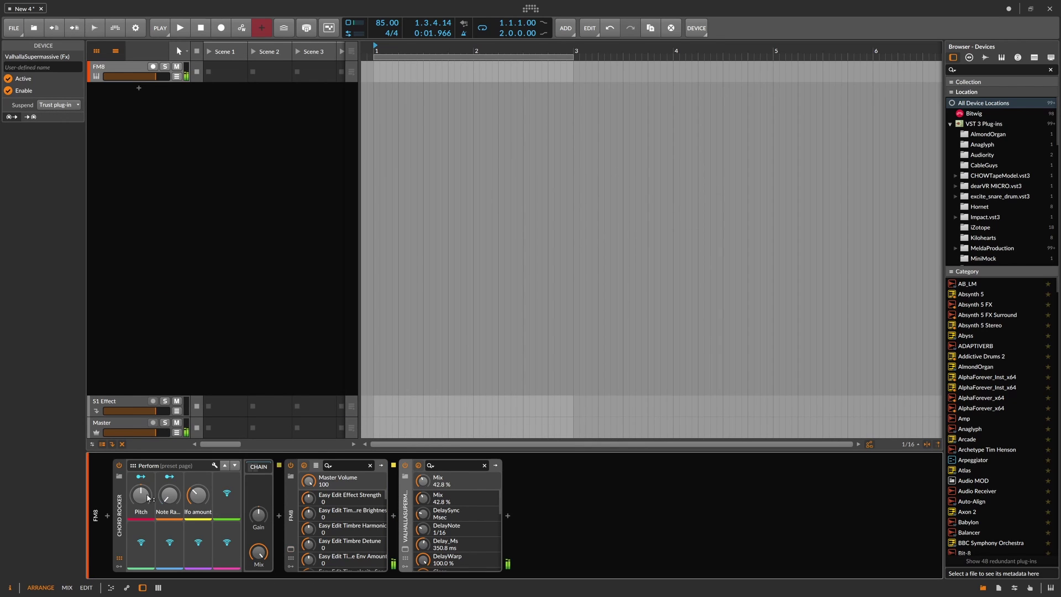
Try out the Chord Rocker's Pitch remote with negative values, such as -87.2%, and reset it to its default.
mouse_move(148, 497)
mouse_down()
mouse_move(145, 516)
mouse_move(145, 470)
mouse_move(145, 500)
mouse_up()
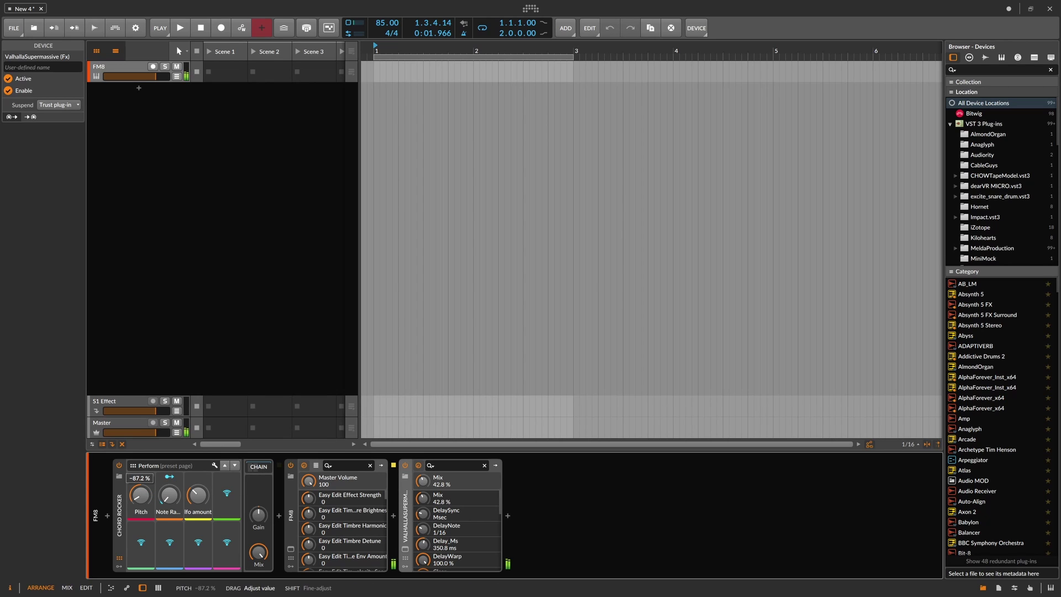
drag(145, 500, 145, 501)
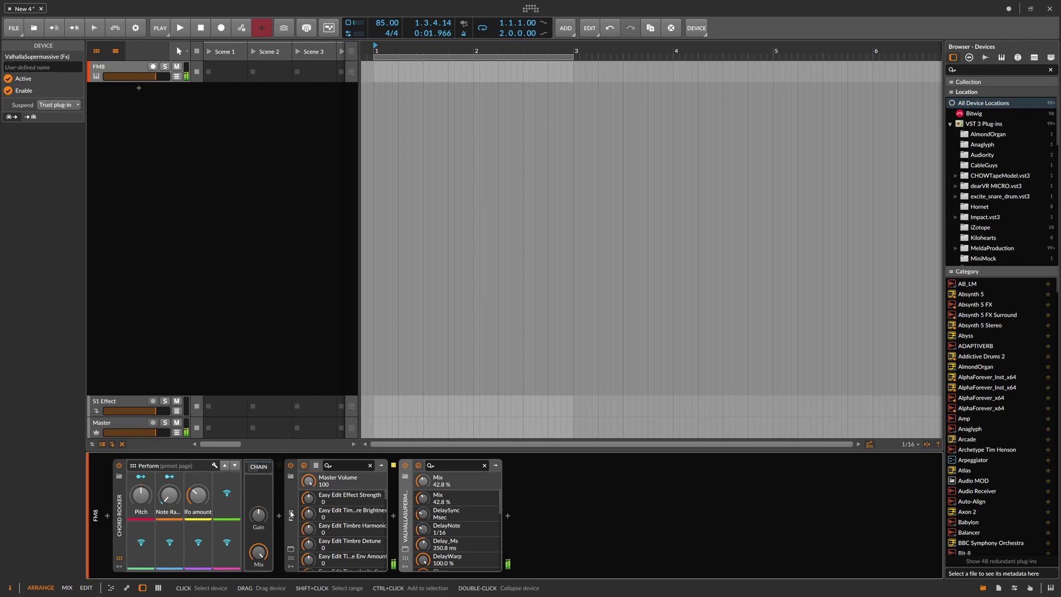
double_click(140, 498)
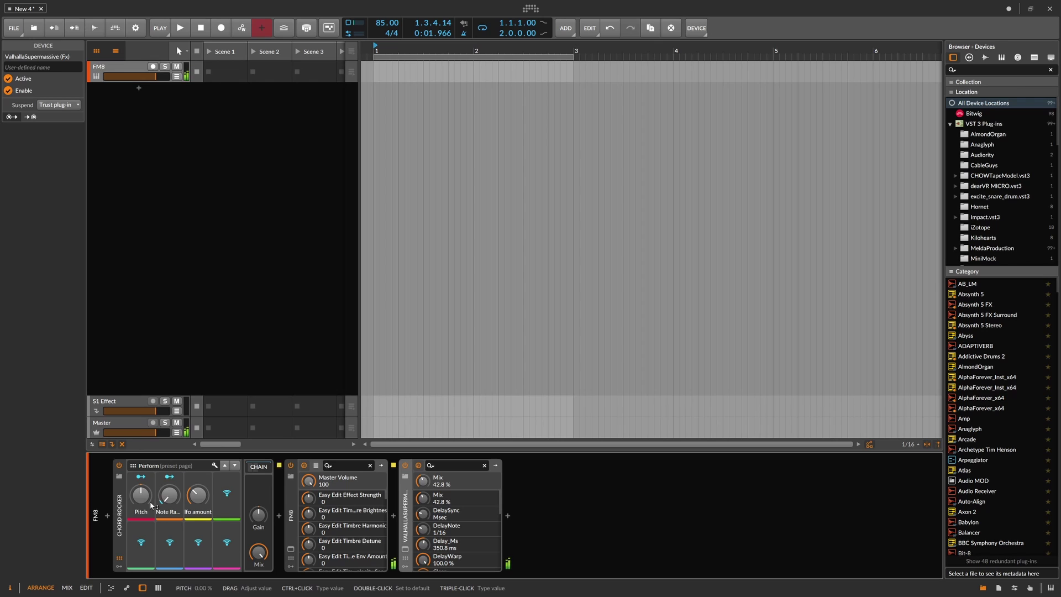
Expand the Chord Rocker Chain's contents and open the Poly Grid patch to examine its pitch and trigger lanes.
click(258, 468)
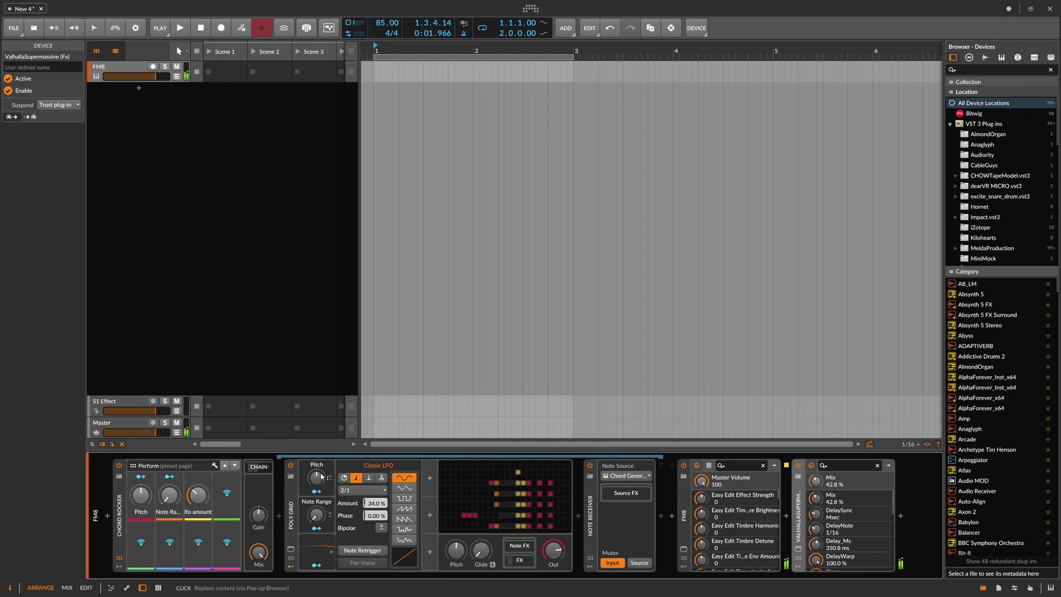
click(504, 494)
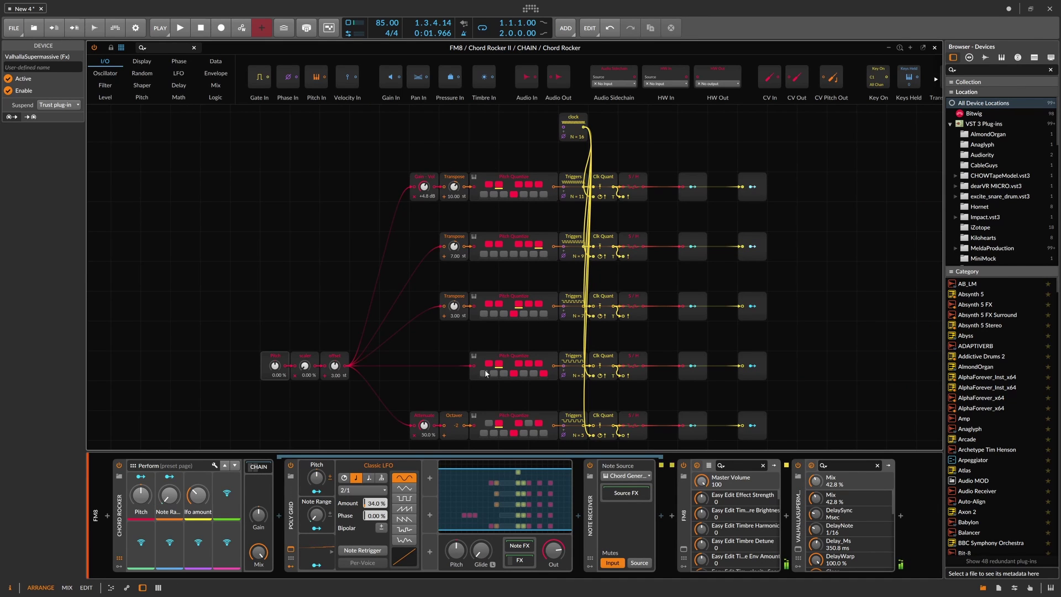
scroll(463, 341, down, 2)
scroll(456, 347, up, 2)
Sweep the Pitch remote down and up to 100% while watching the patch, reset it, and close the Grid editor and Chain contents.
drag(140, 495, 141, 525)
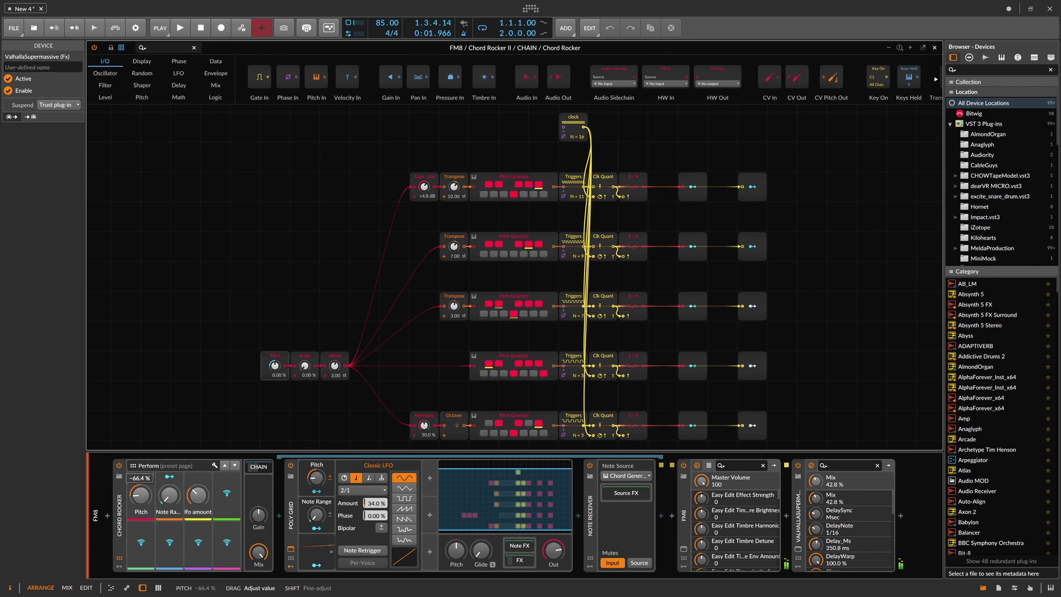
drag(141, 530, 140, 552)
double_click(146, 494)
drag(147, 494, 146, 431)
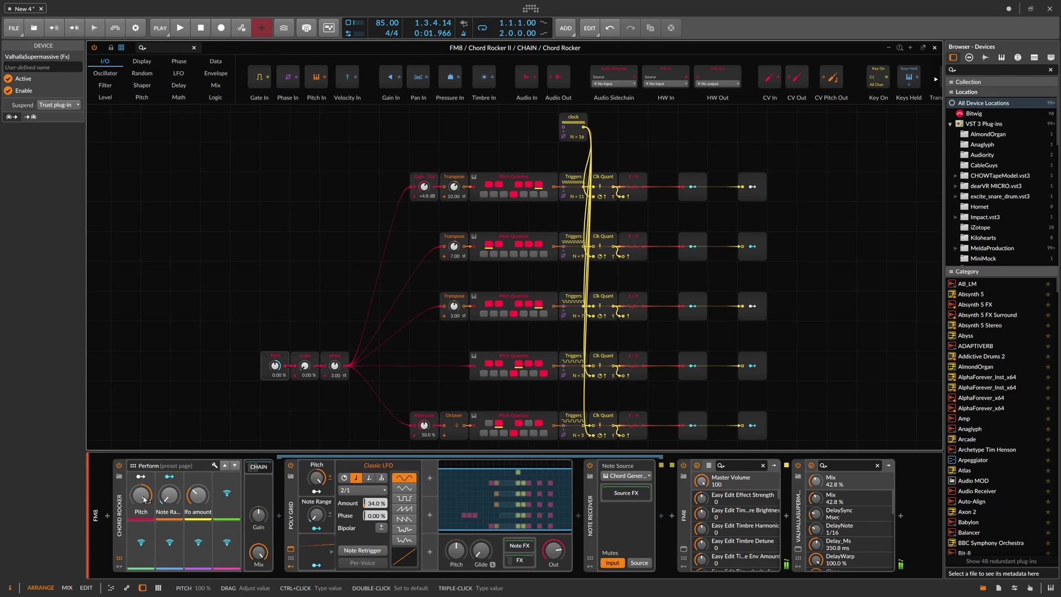
click(249, 468)
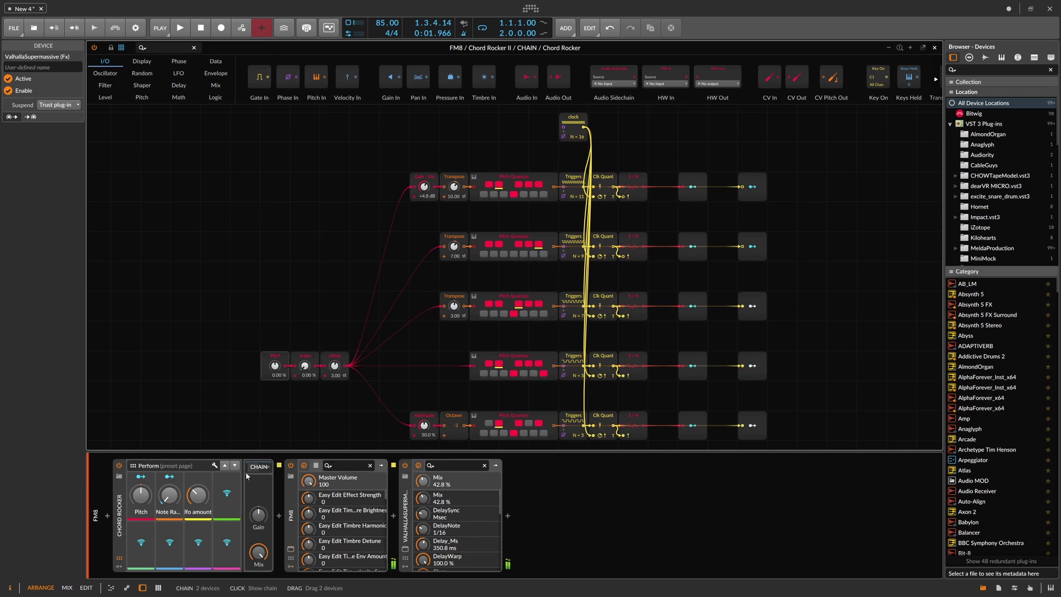
click(934, 48)
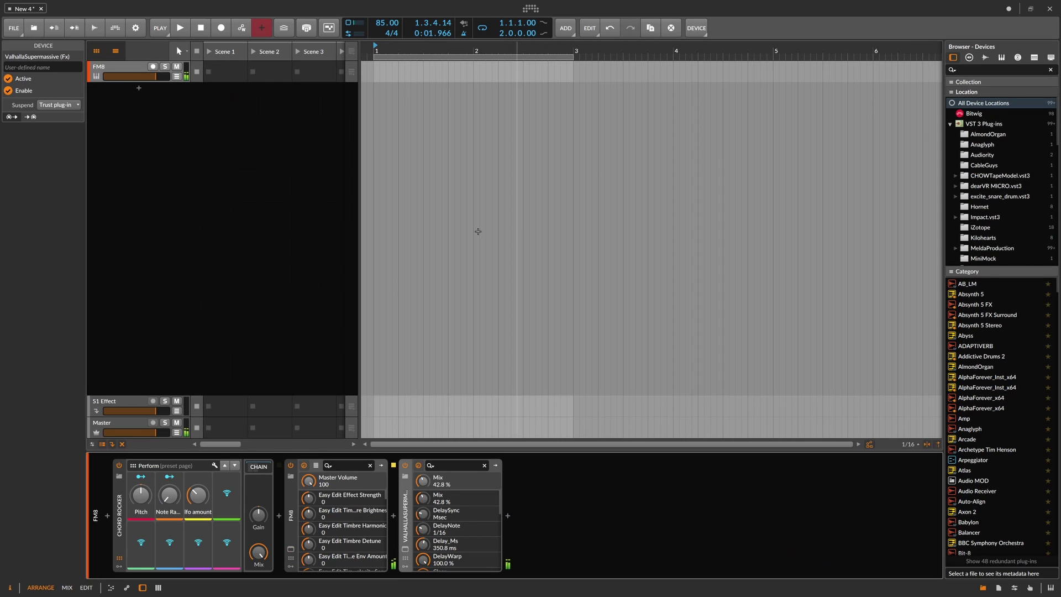
Delete the FM8 and ValhallaSupermassive devices from the Chord Rocker track.
click(293, 500)
key(Delete)
key(Delete)
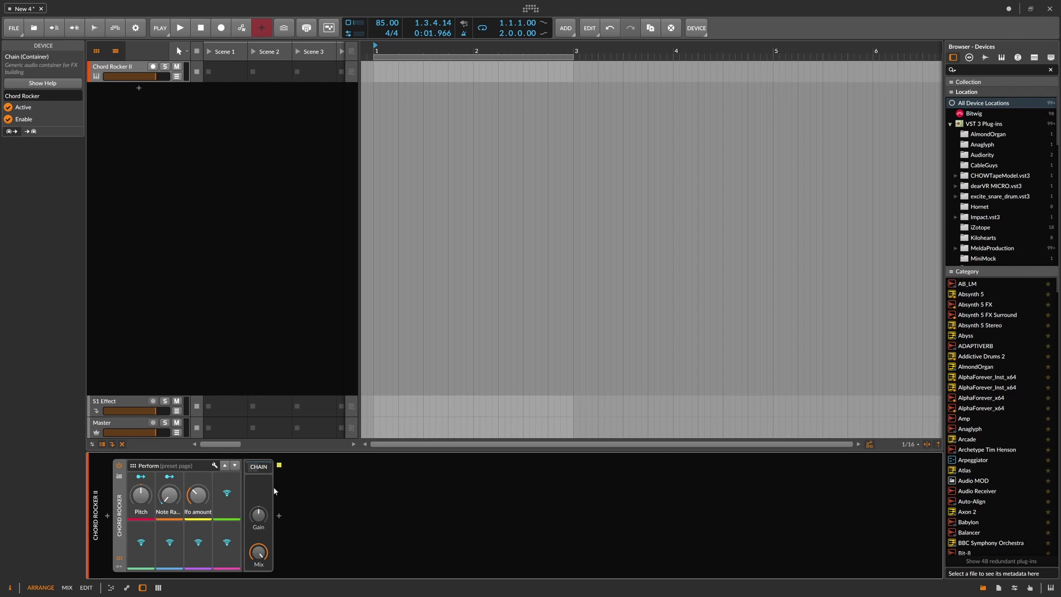
click(260, 467)
click(259, 467)
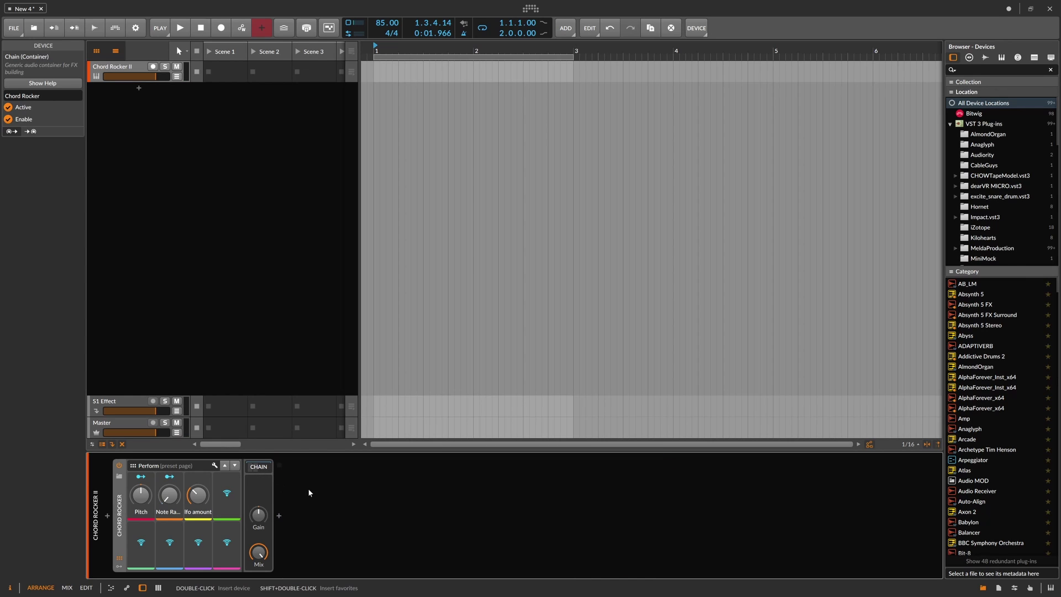
click(238, 239)
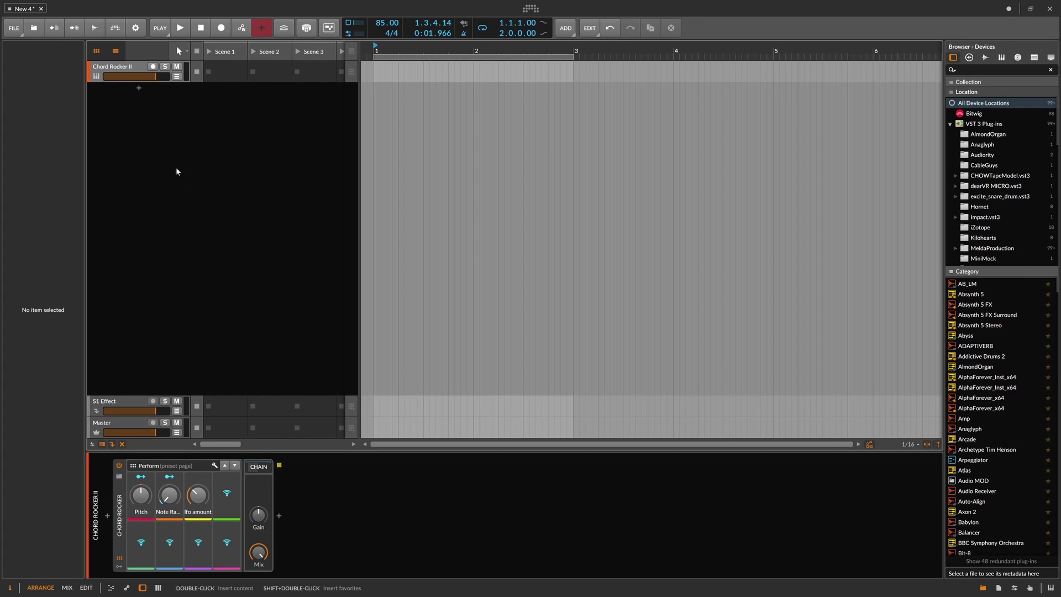
Add a second instrument track holding Bitwig's Polysynth.
click(139, 88)
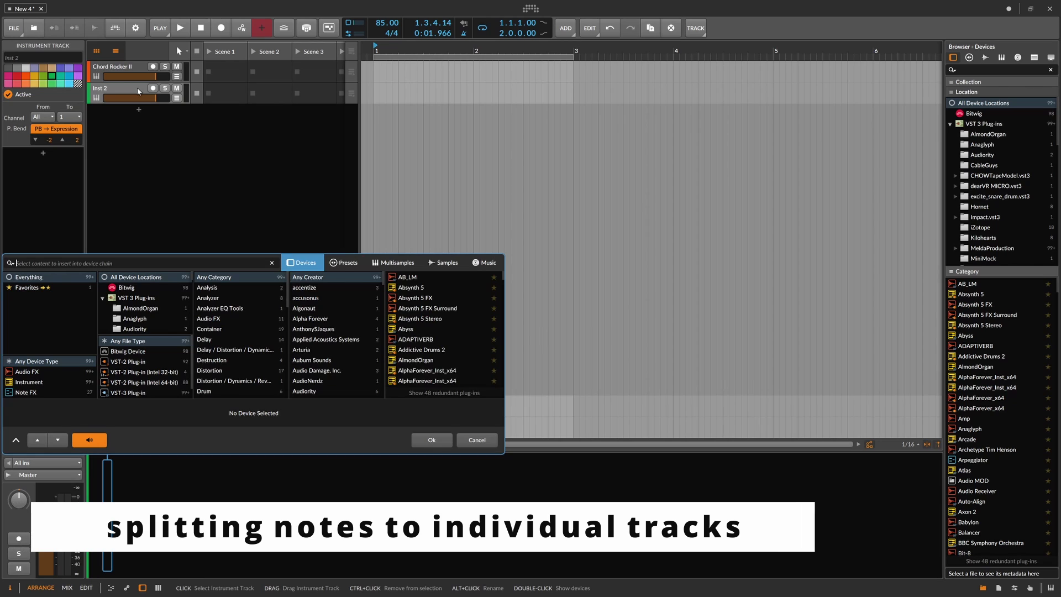
text(poly)
key(Down)
key(Down)
key(Down)
key(Down)
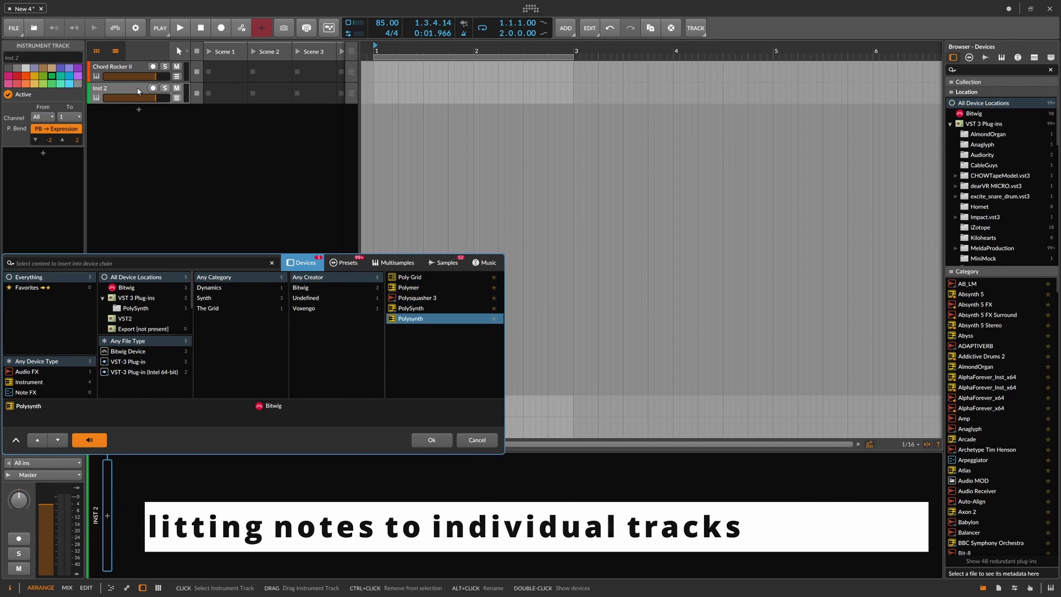
key(Return)
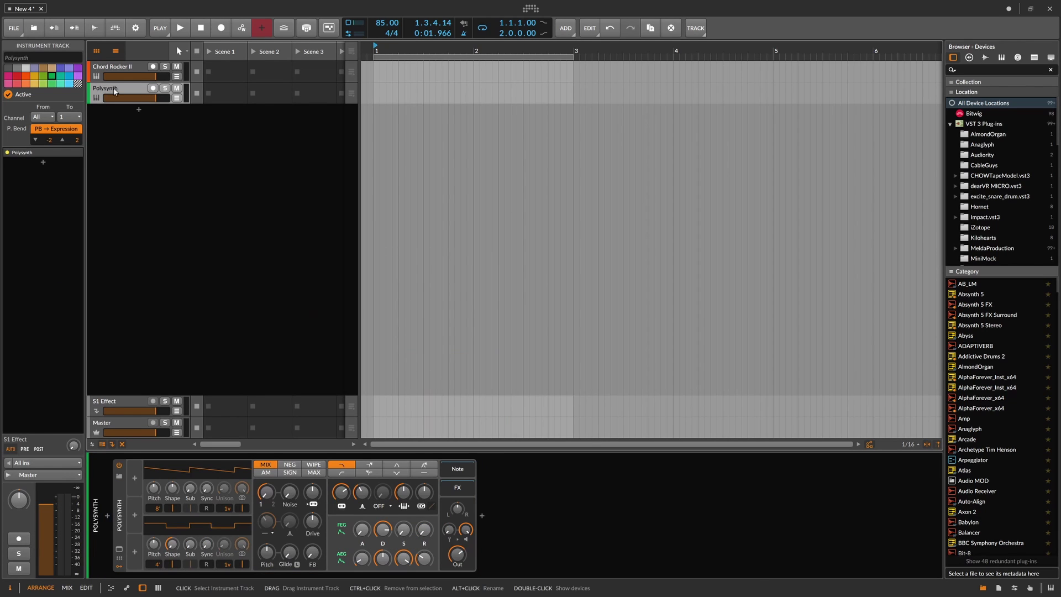
Rename the Polysynth instrument track as Bass.
double_click(114, 88)
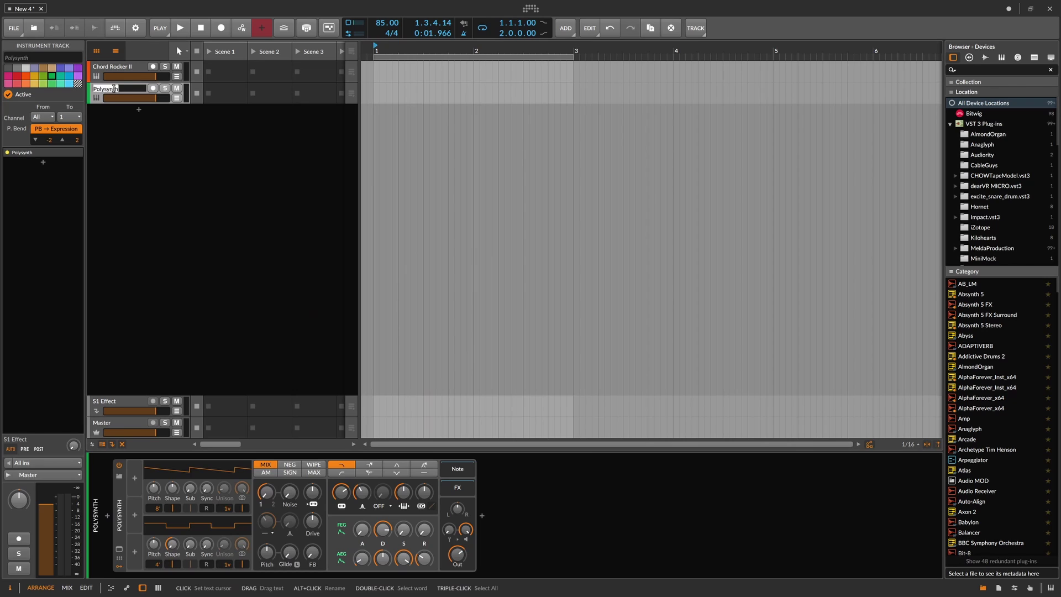
text(Bass)
key(Return)
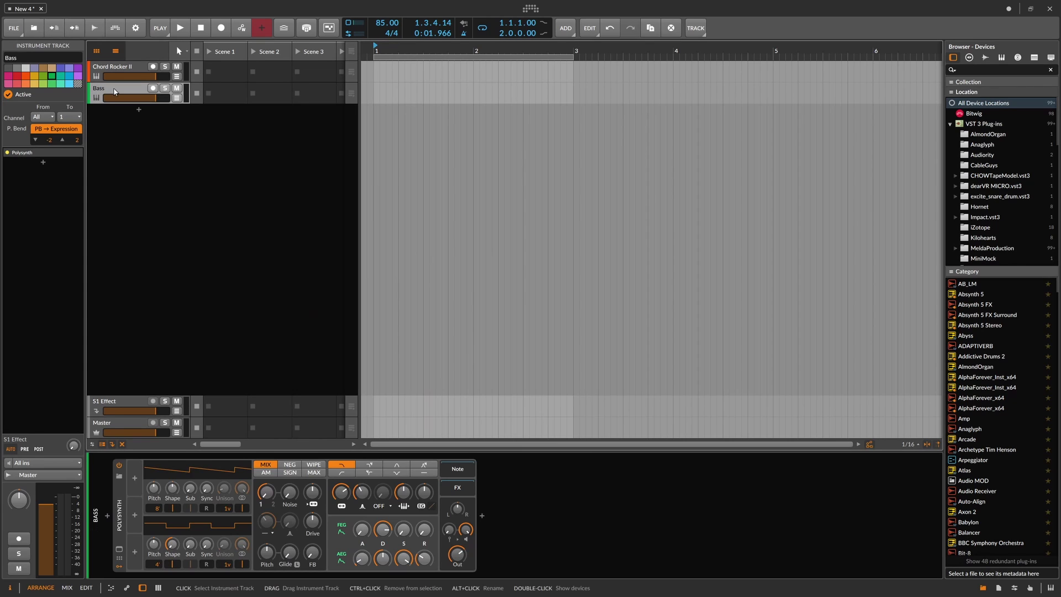
Add another instrument track below Bass holding Bitwig's Polysynth.
click(137, 111)
text(poly)
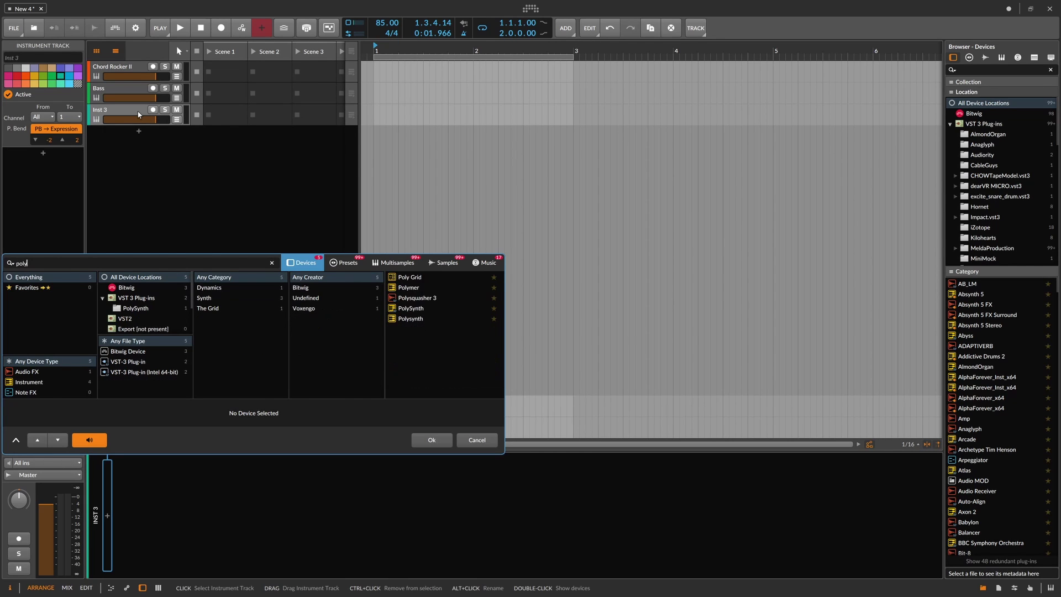
key(Down)
key(Down)
key(Down)
key(Down)
key(Down)
key(Return)
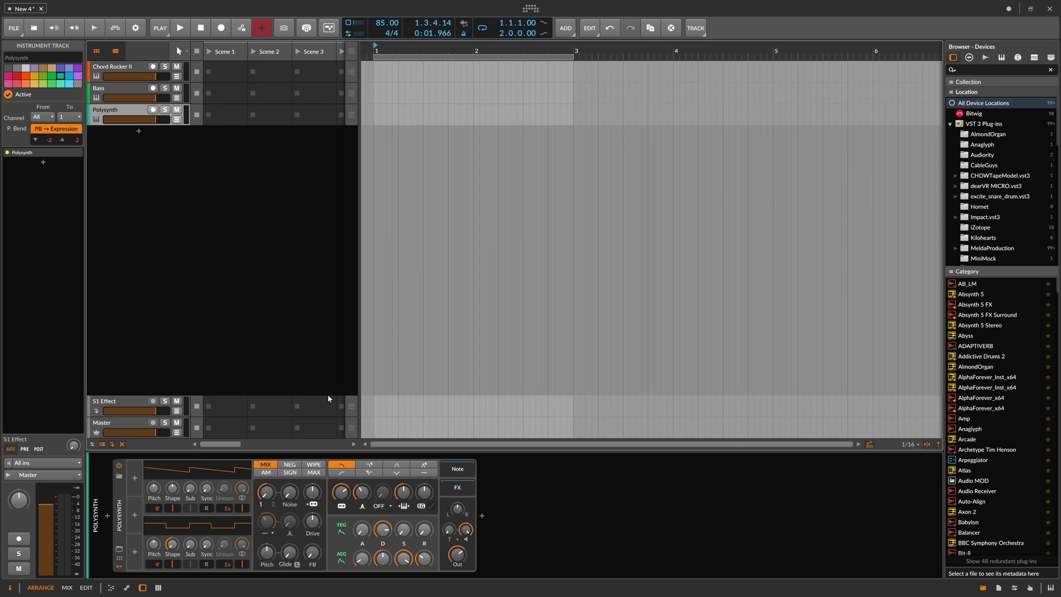
Rename the newly added Polysynth track as 3rd.
double_click(119, 110)
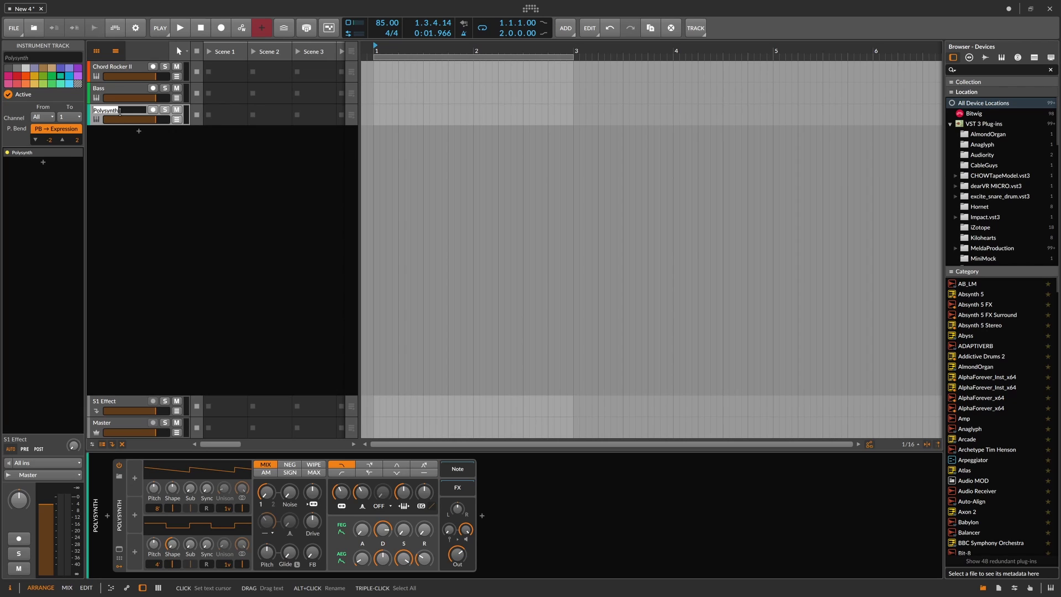
text(3rd)
key(Return)
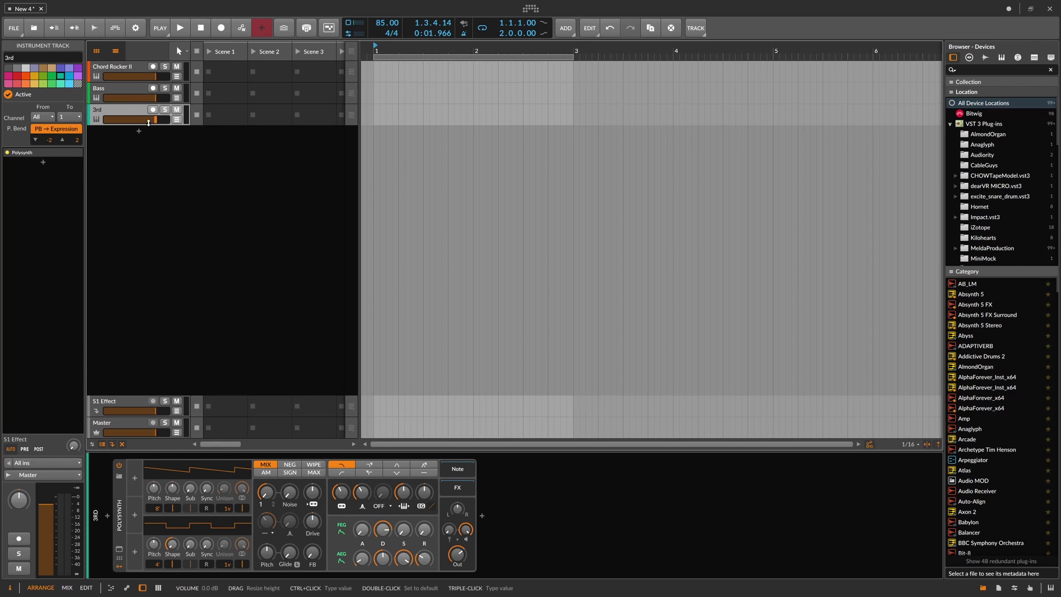
Insert a Note Receiver device before the Polysynth on the 3rd track.
click(109, 520)
click(109, 518)
text(note)
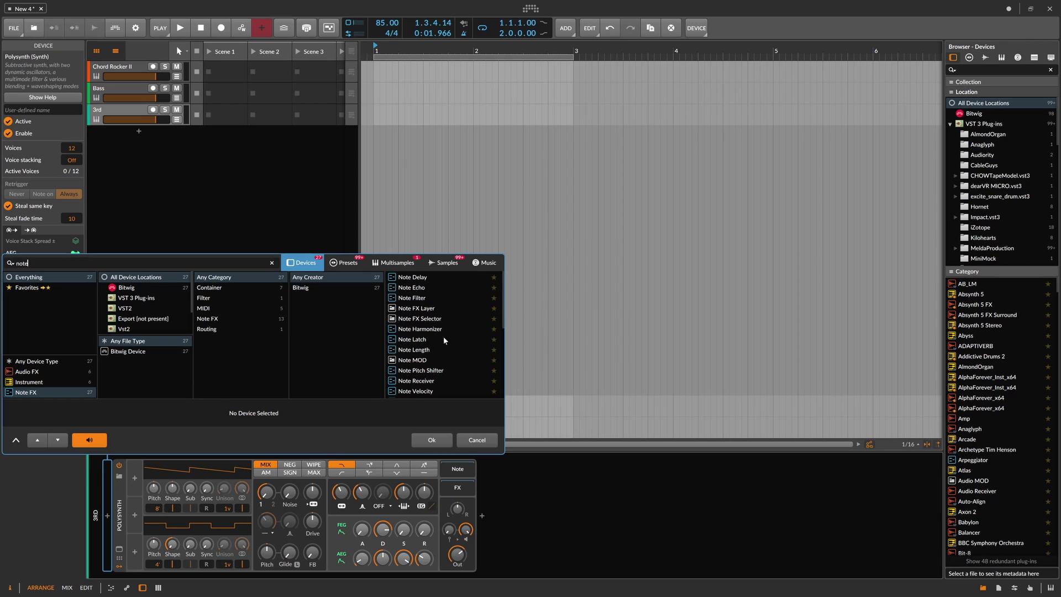
double_click(422, 381)
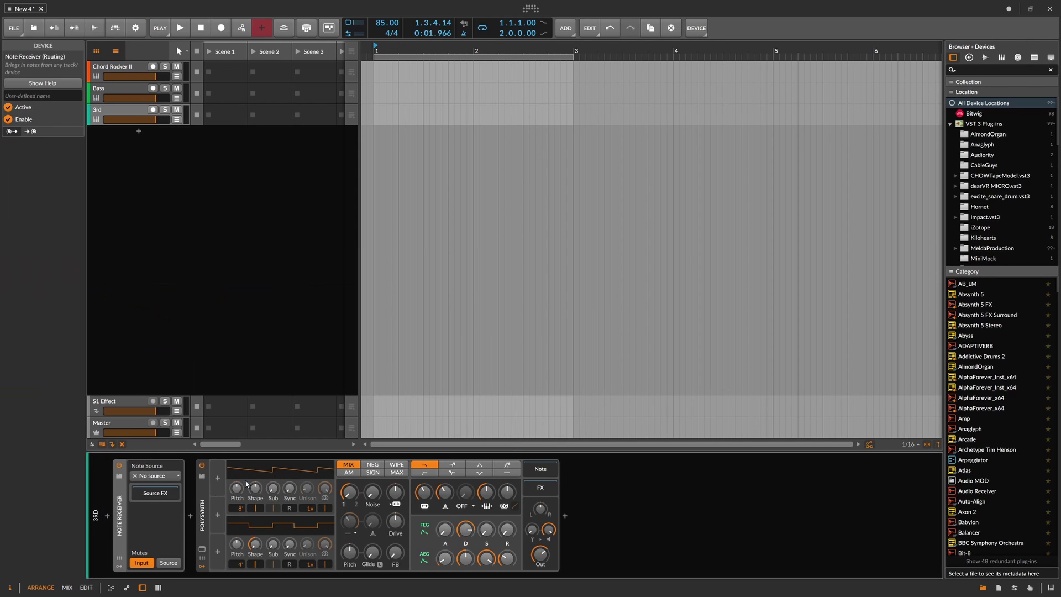
Set the 3rd track's Note Receiver source to the Grid Note Out in the Chord Generator's 3rd layer on Chord Rocker II.
click(166, 476)
mouse_move(183, 514)
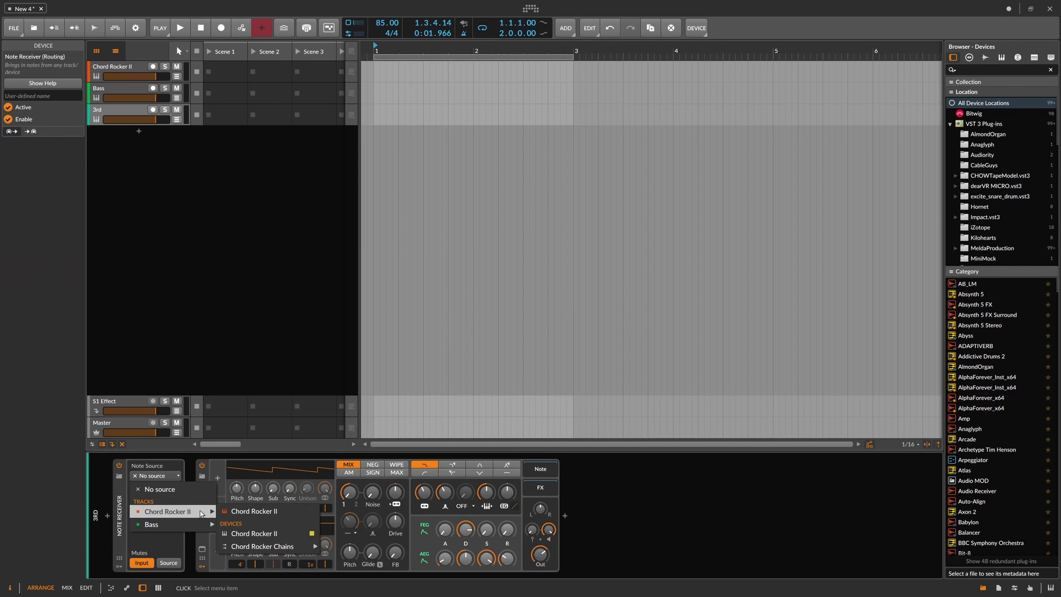
mouse_move(301, 546)
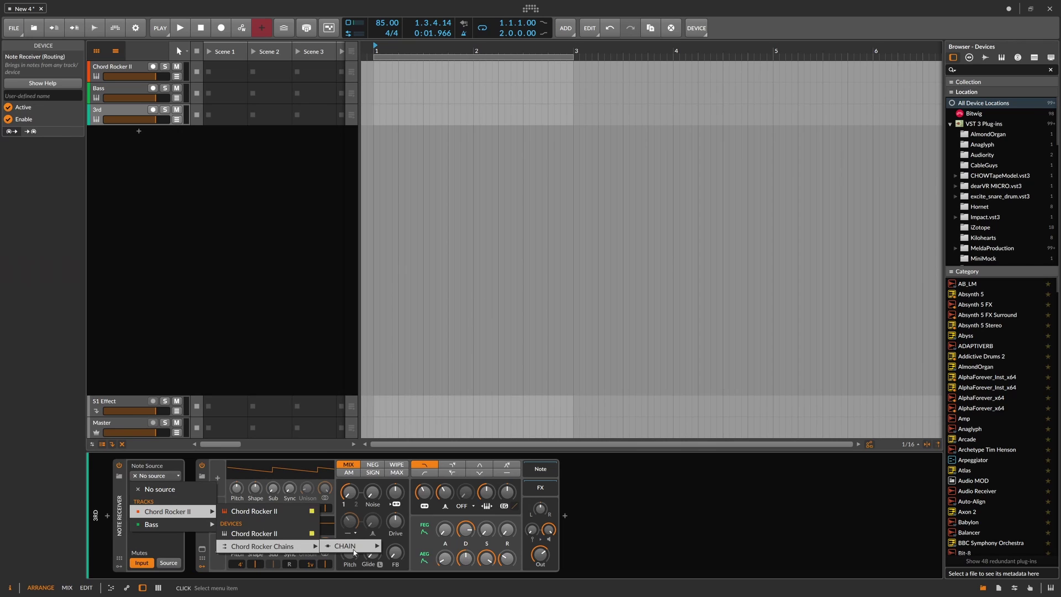
mouse_move(354, 552)
mouse_move(400, 550)
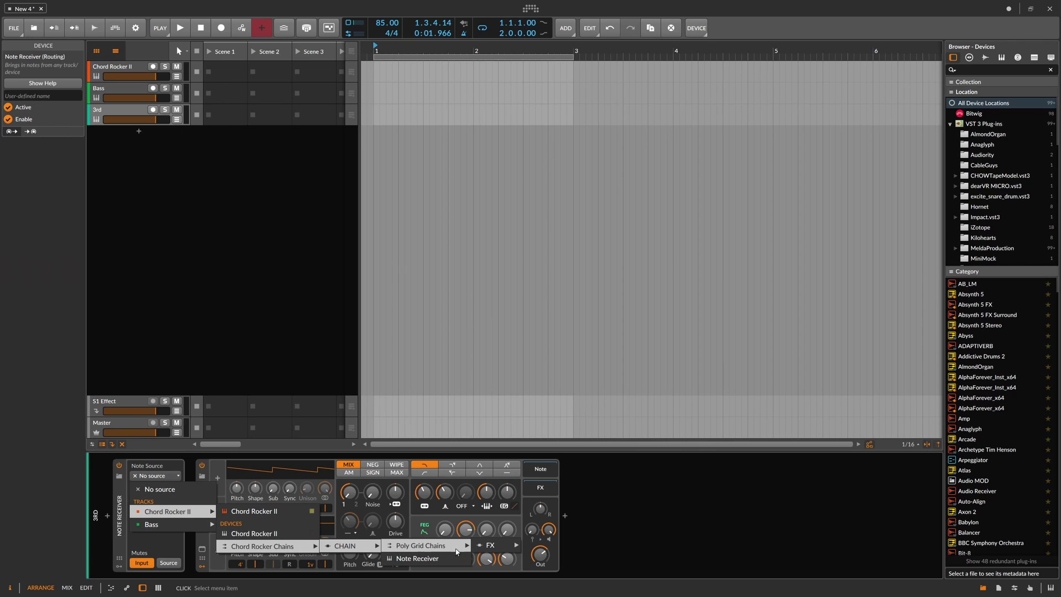
mouse_move(484, 550)
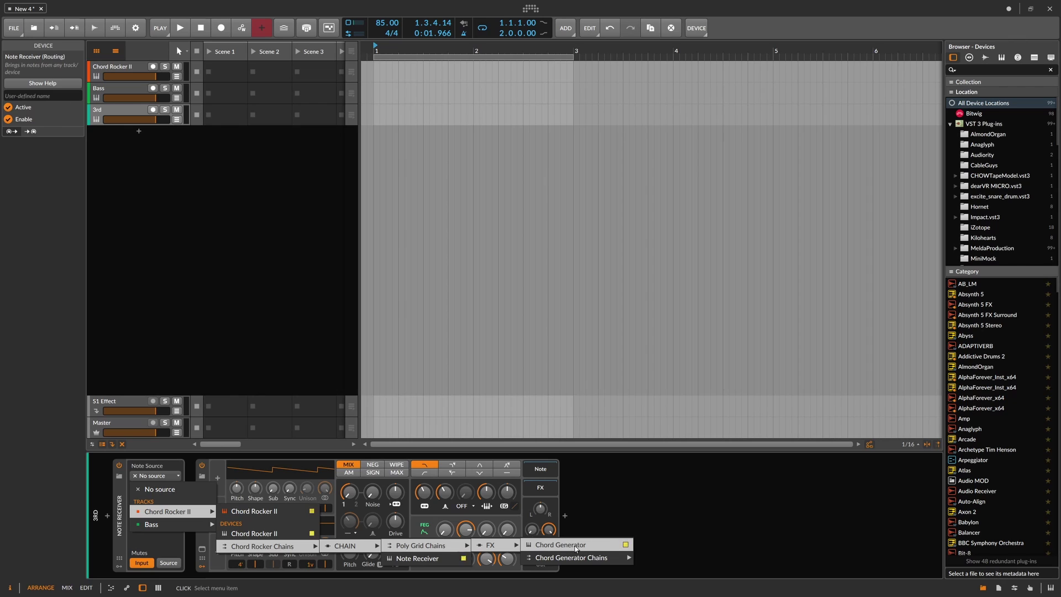
mouse_move(586, 557)
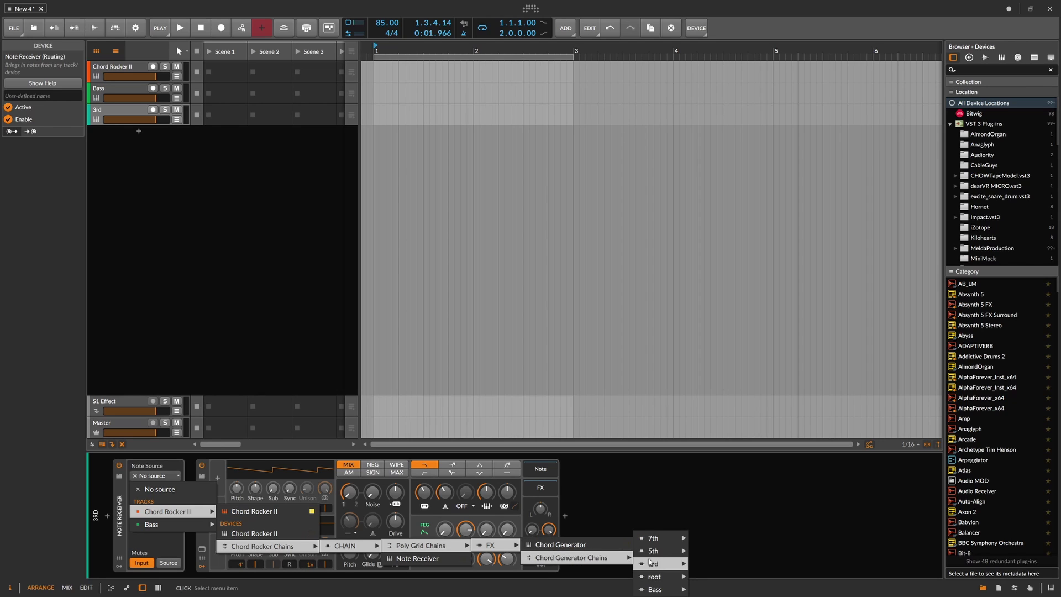
mouse_move(675, 565)
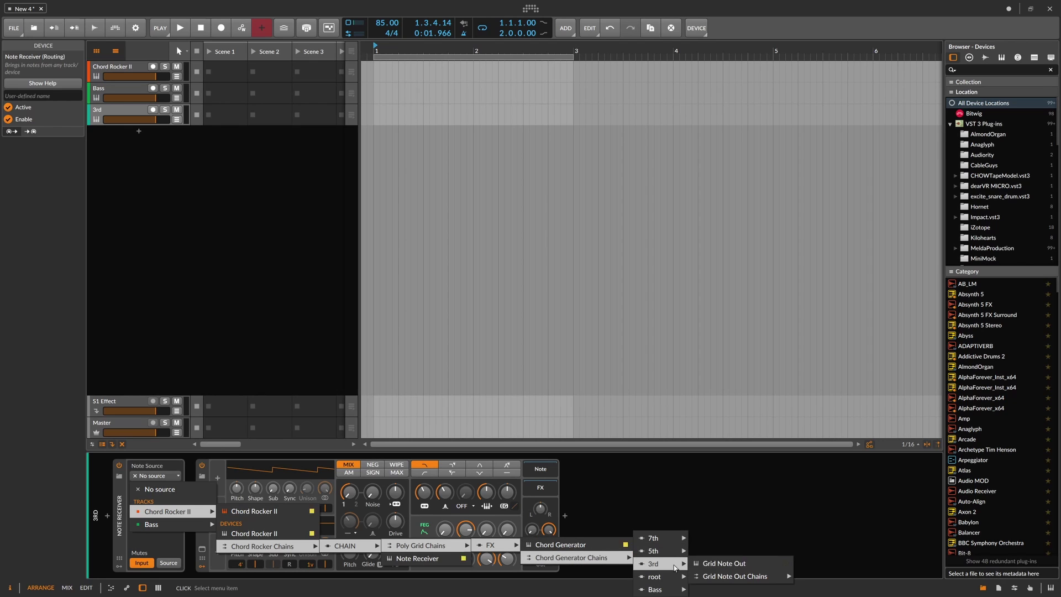
click(729, 564)
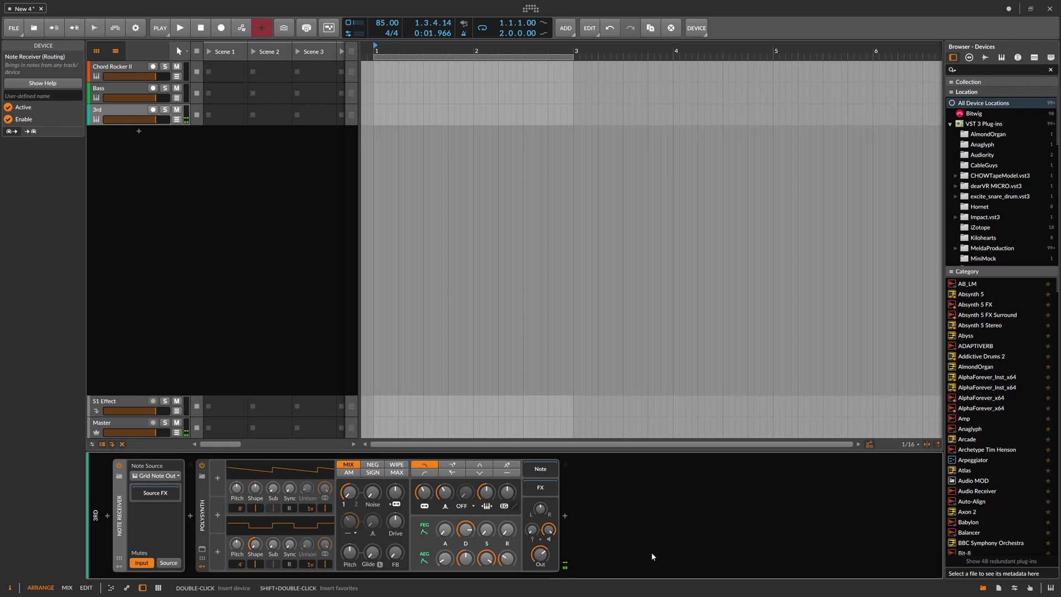
Add the ValhallaSupermassive effect after the Polysynth on the 3rd track.
click(564, 516)
text(su)
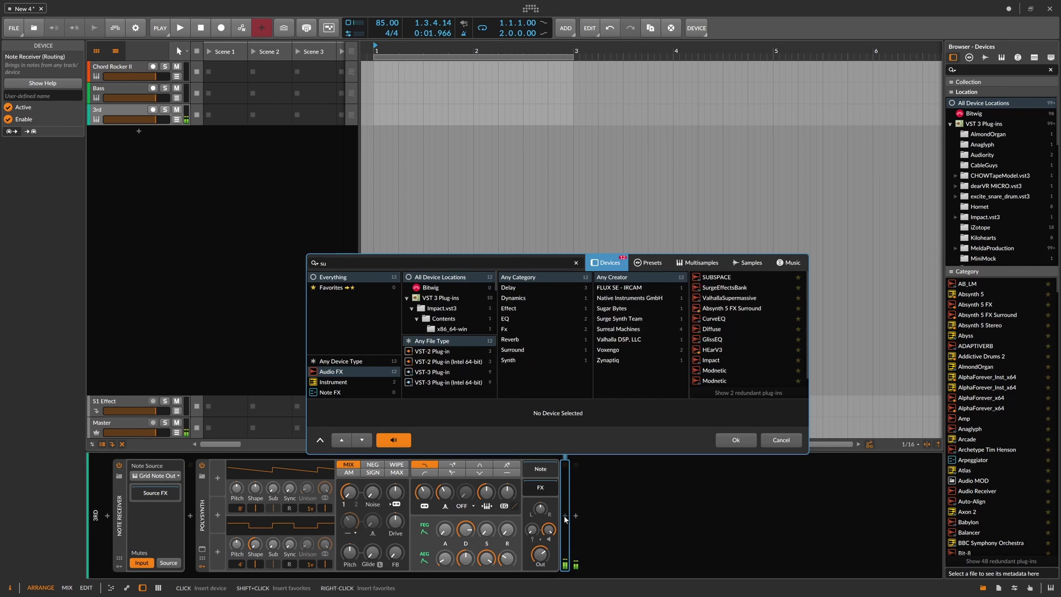
text(per)
key(Down)
key(Return)
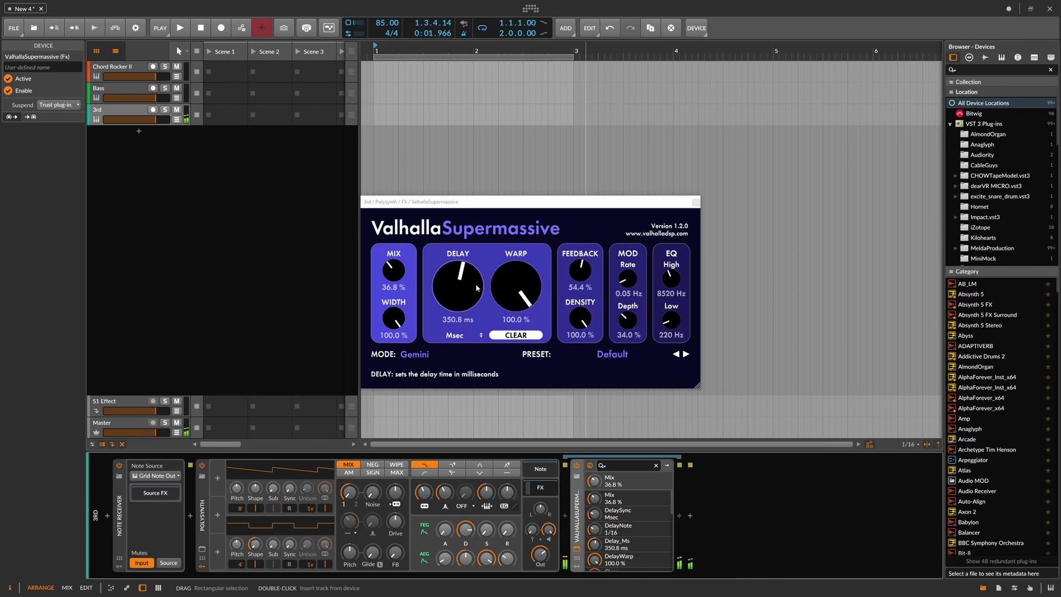
Set ValhallaSupermassive's mix to 43.2 %, delay to 540 ms and feedback to 84.8 %, and close its plug-in window.
drag(393, 272, 396, 265)
drag(458, 288, 467, 275)
mouse_move(580, 273)
mouse_down()
mouse_move(598, 254)
mouse_move(583, 264)
mouse_up()
click(696, 203)
click(281, 227)
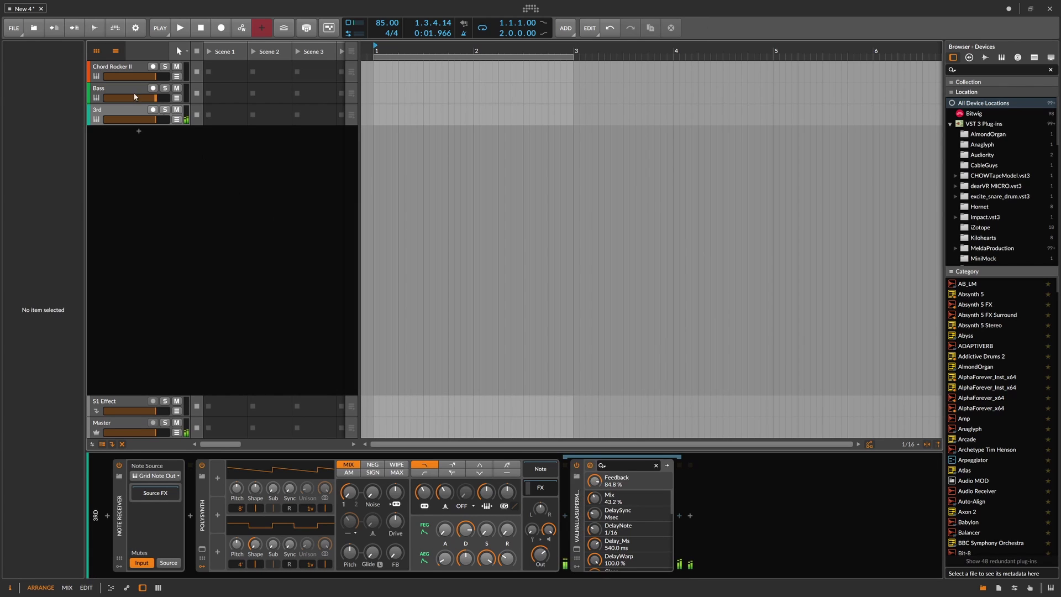
Copy the Note Receiver from the 3rd track to the start of the Bass track's device chain.
click(124, 111)
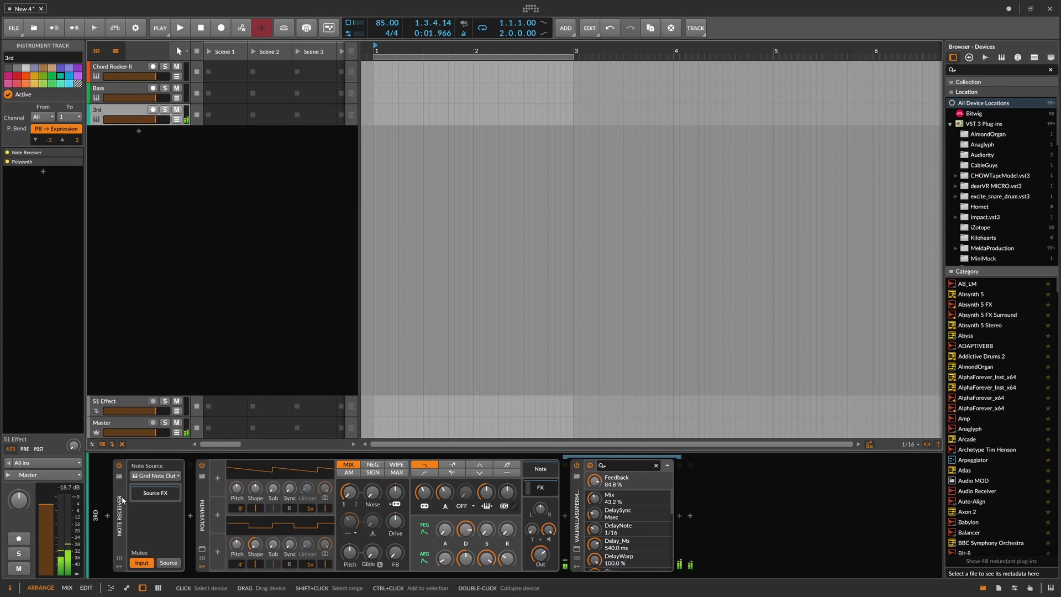
mouse_move(123, 500)
mouse_down()
mouse_move(122, 96)
mouse_move(108, 486)
mouse_up()
Set the Bass track's Note Receiver source to the Chord Generator device inside Chord Rocker II.
click(157, 475)
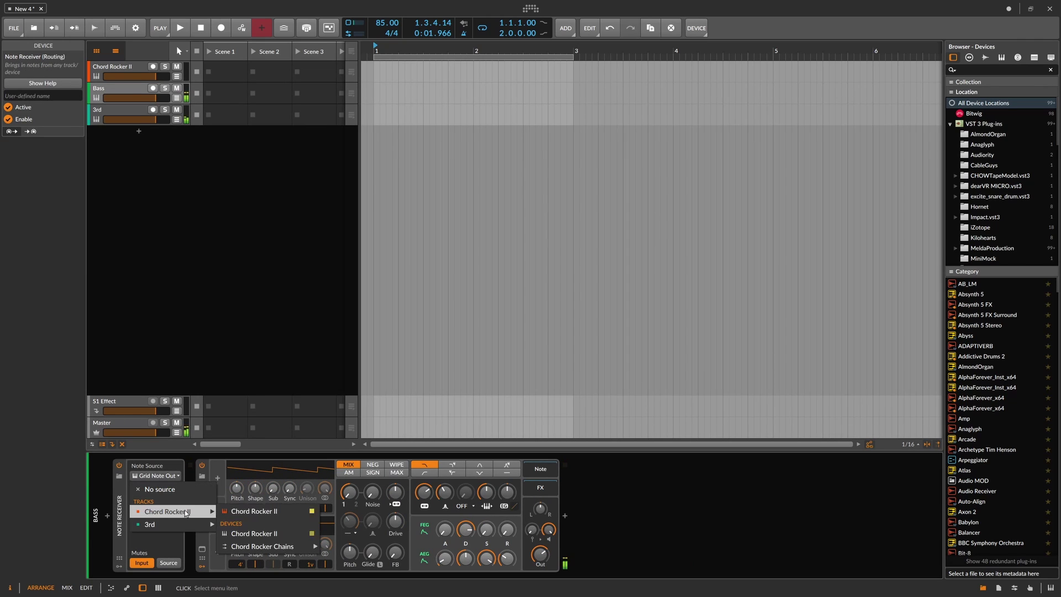
mouse_move(266, 546)
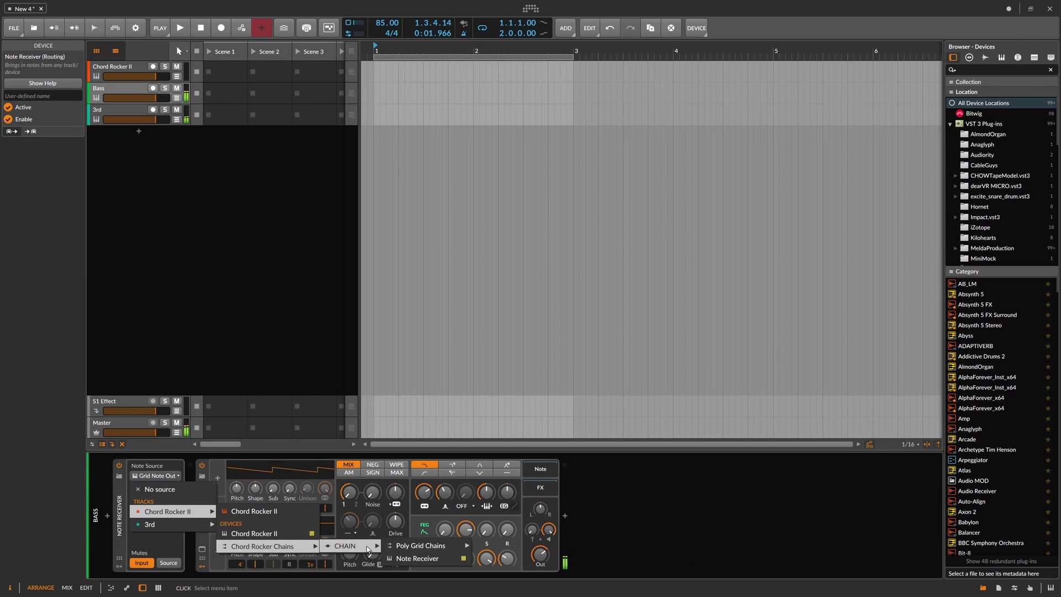
mouse_move(437, 545)
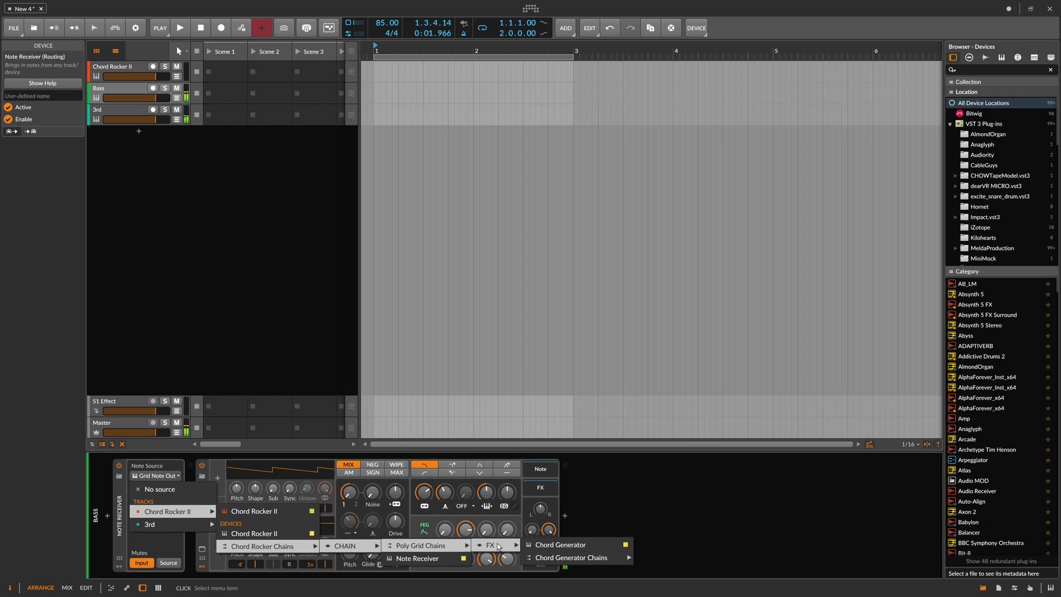
click(560, 545)
Set the Bass track's Note Receiver source to the Grid Note Out in the Chord Generator's Bass layer.
click(157, 475)
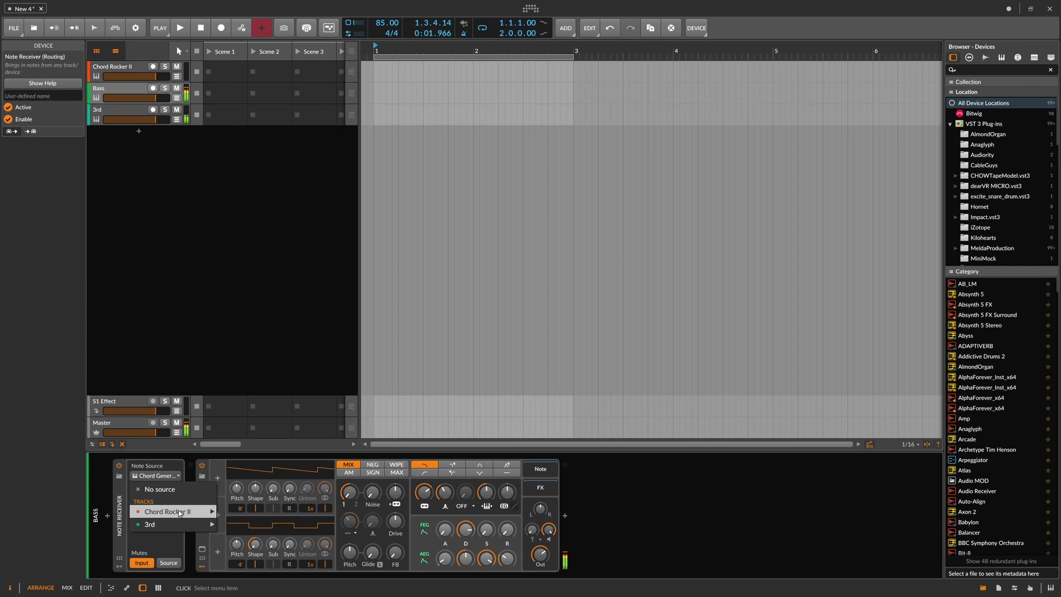
mouse_move(180, 513)
mouse_move(263, 546)
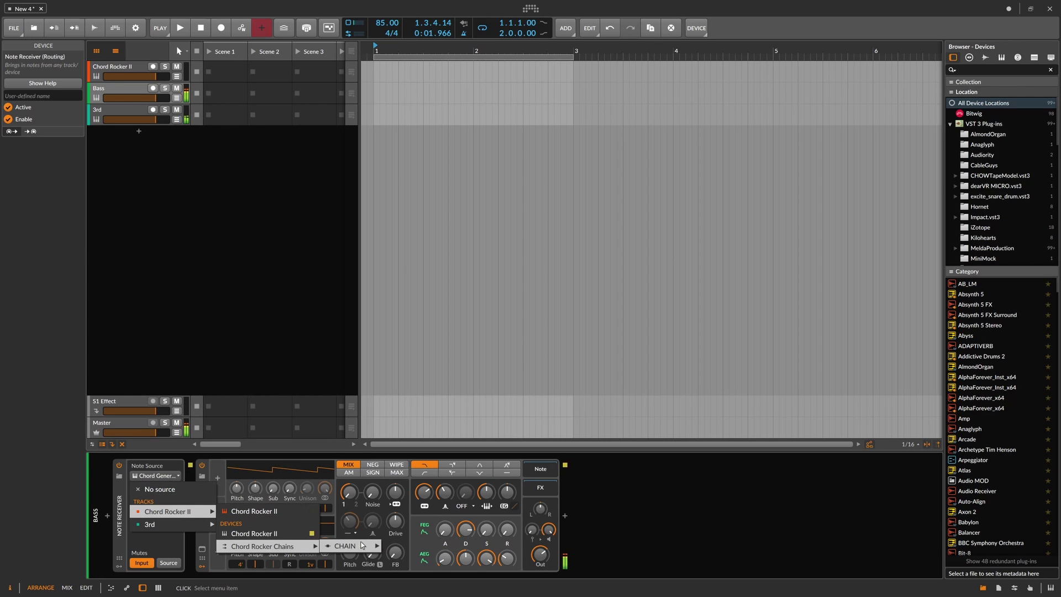
mouse_move(346, 546)
mouse_move(497, 545)
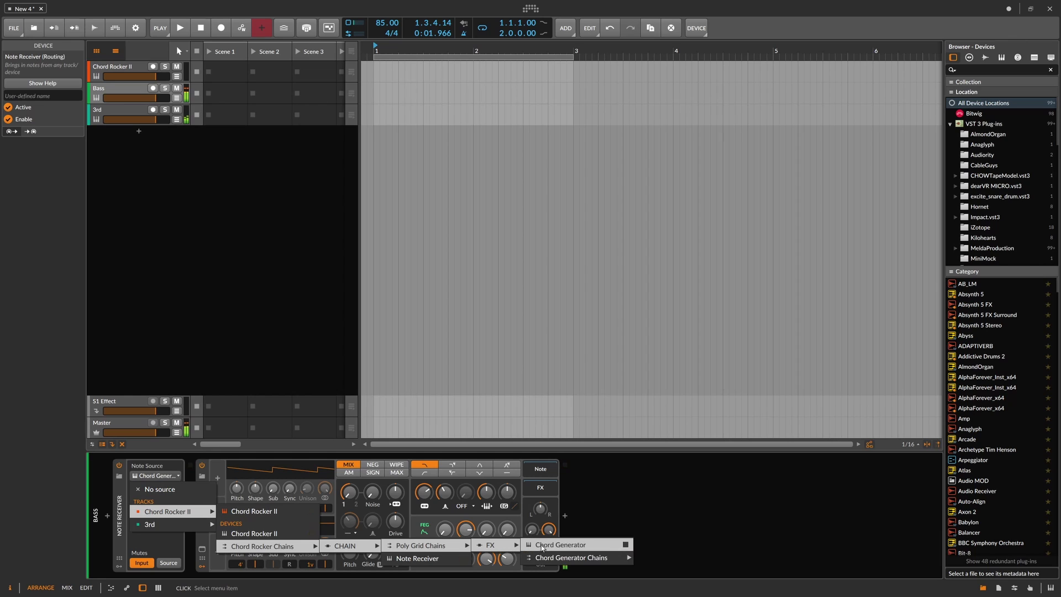
mouse_move(608, 557)
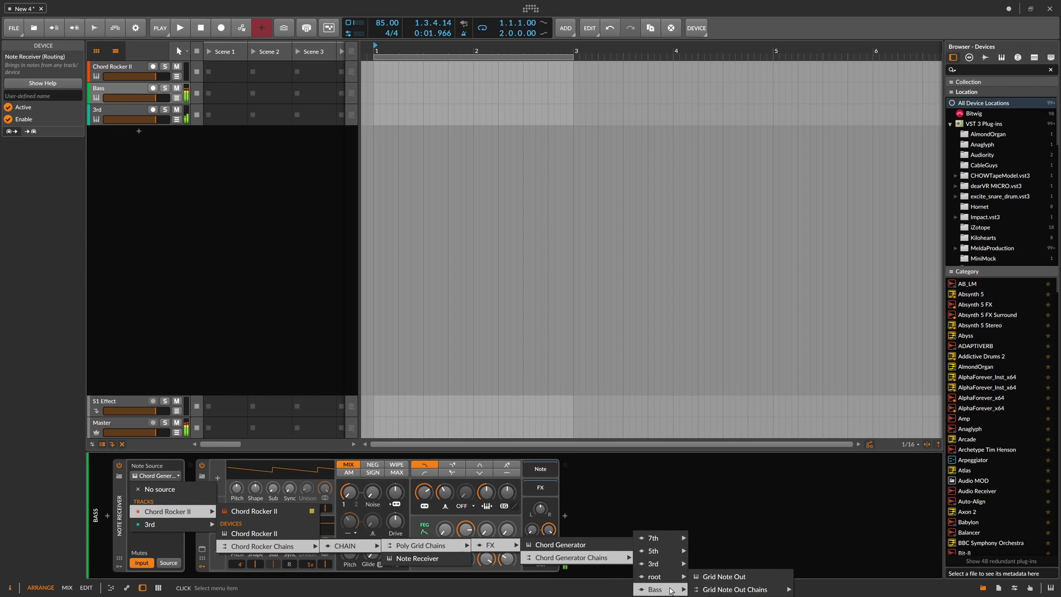
mouse_move(660, 576)
click(710, 576)
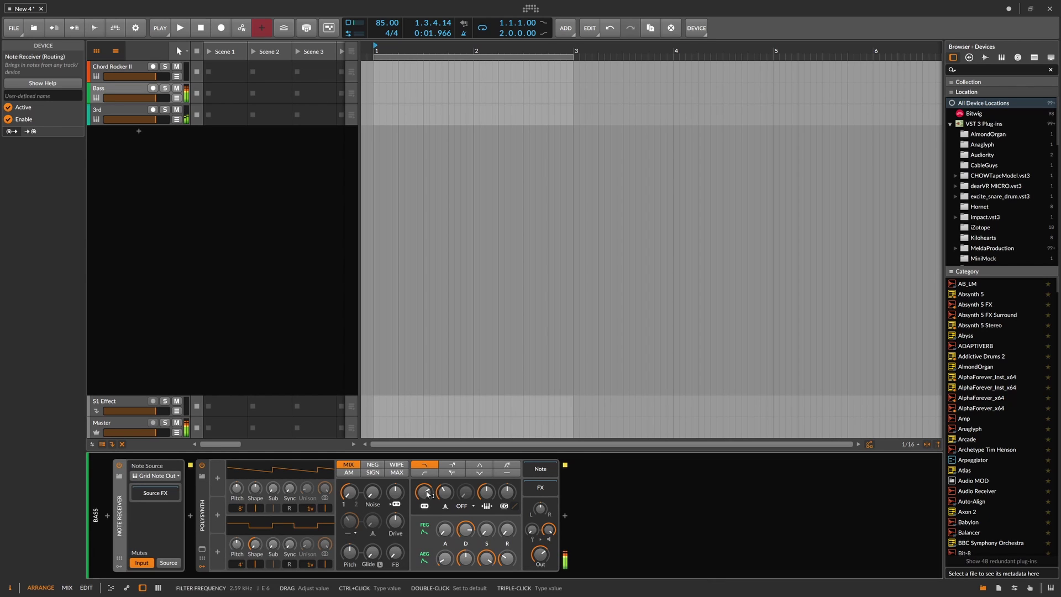
Switch the Bass track's Polysynth off and on, lower its filter frequency and raise the first oscillator's Sub amount.
click(202, 465)
click(203, 466)
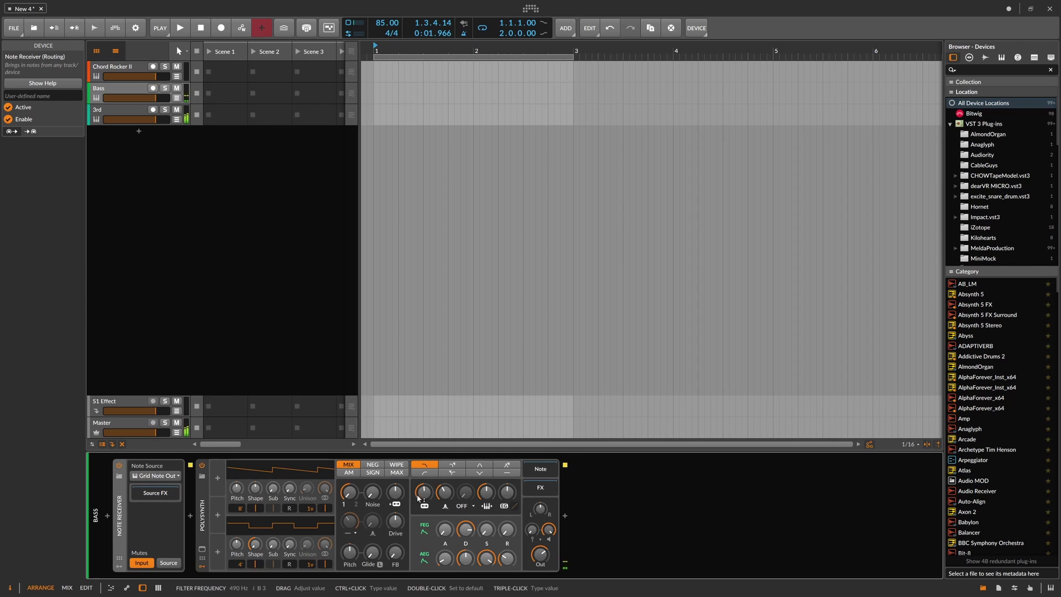
drag(507, 493, 507, 473)
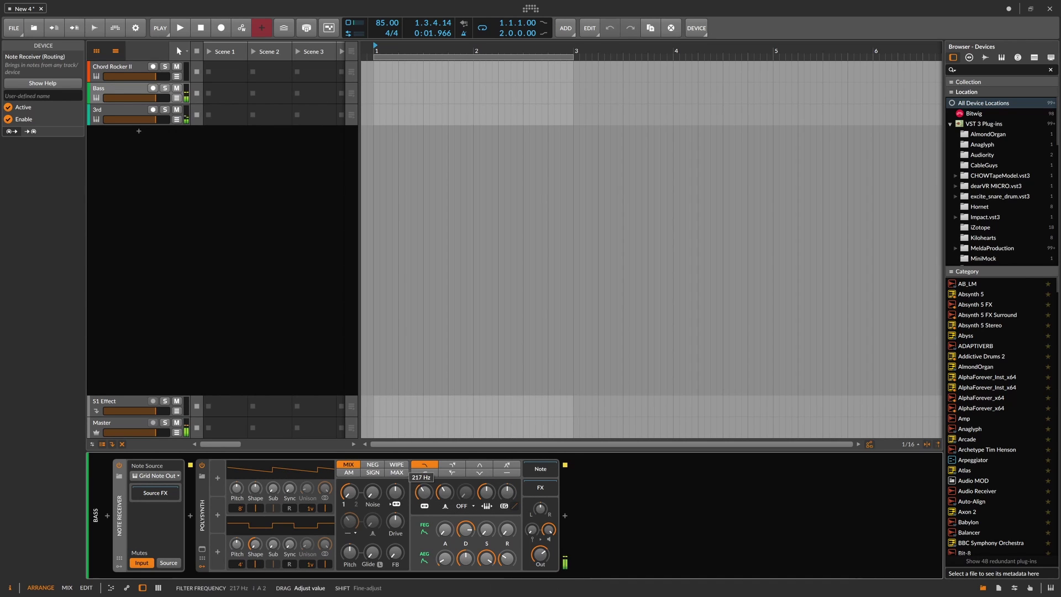
drag(273, 488, 273, 475)
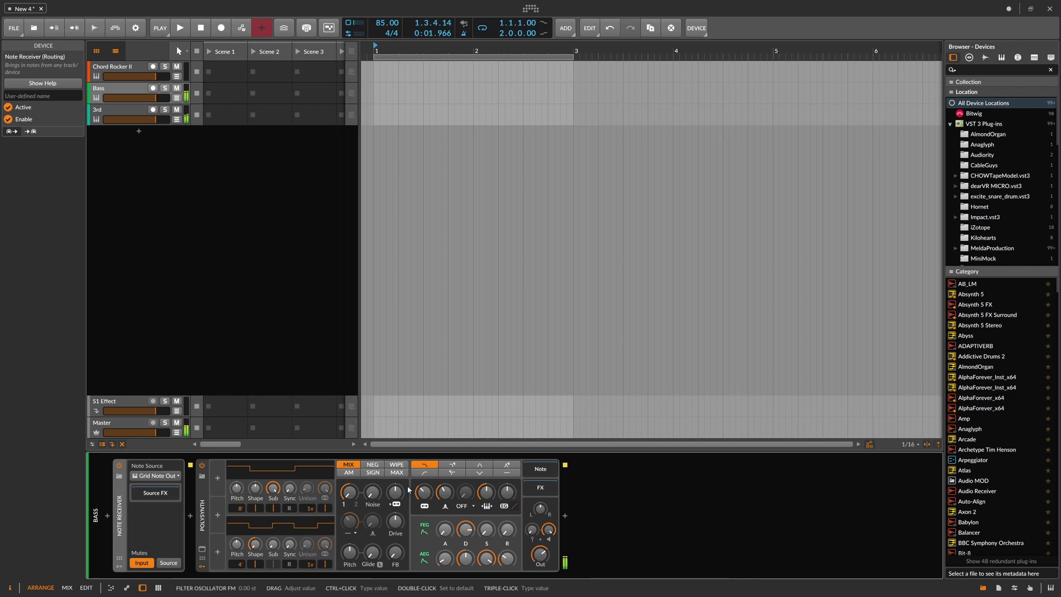
click(430, 493)
click(253, 383)
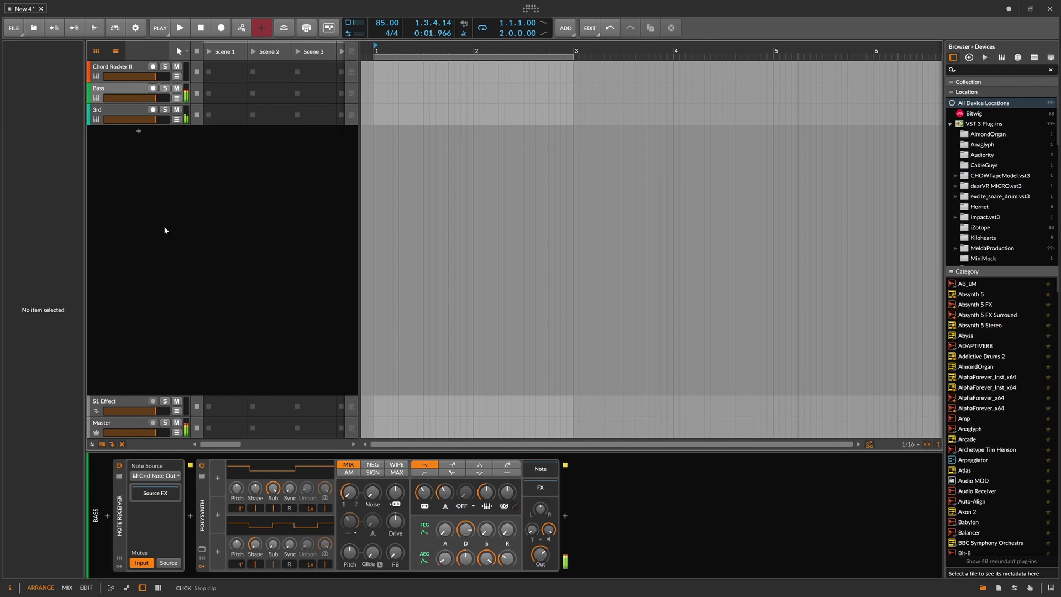
Duplicate the 3rd track directly below itself.
click(125, 91)
drag(124, 111, 123, 131)
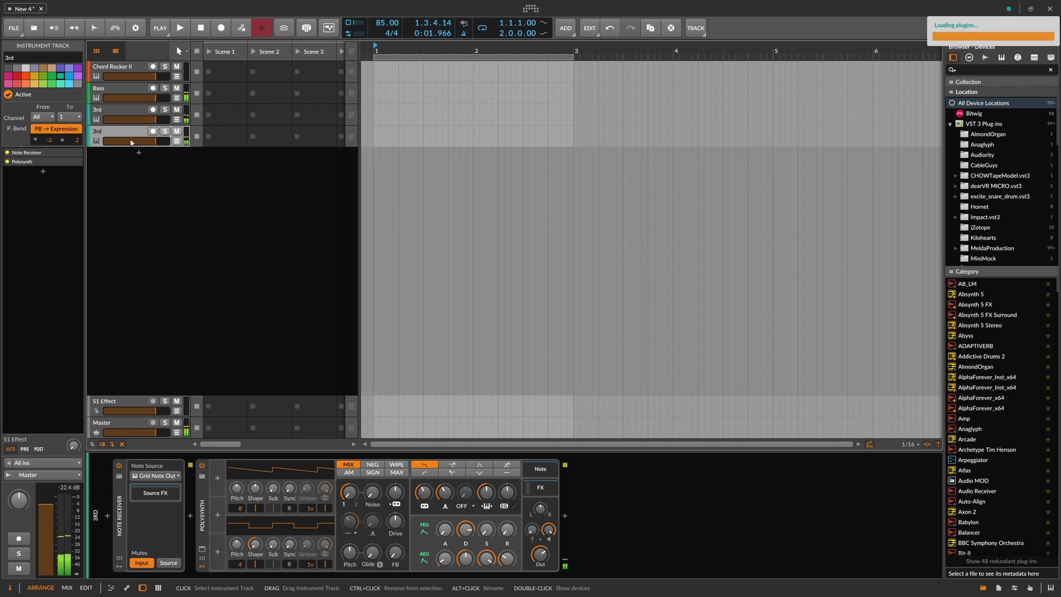
Set the duplicated 3rd track's Note Receiver source to the Grid Note Out in the Chord Generator's 5th layer.
click(156, 475)
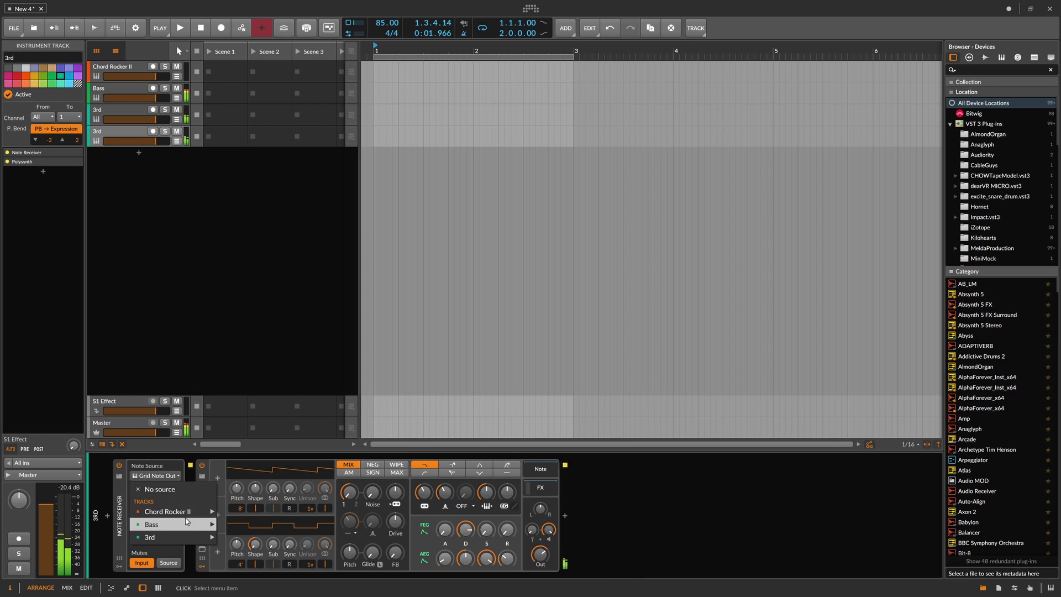
mouse_move(292, 546)
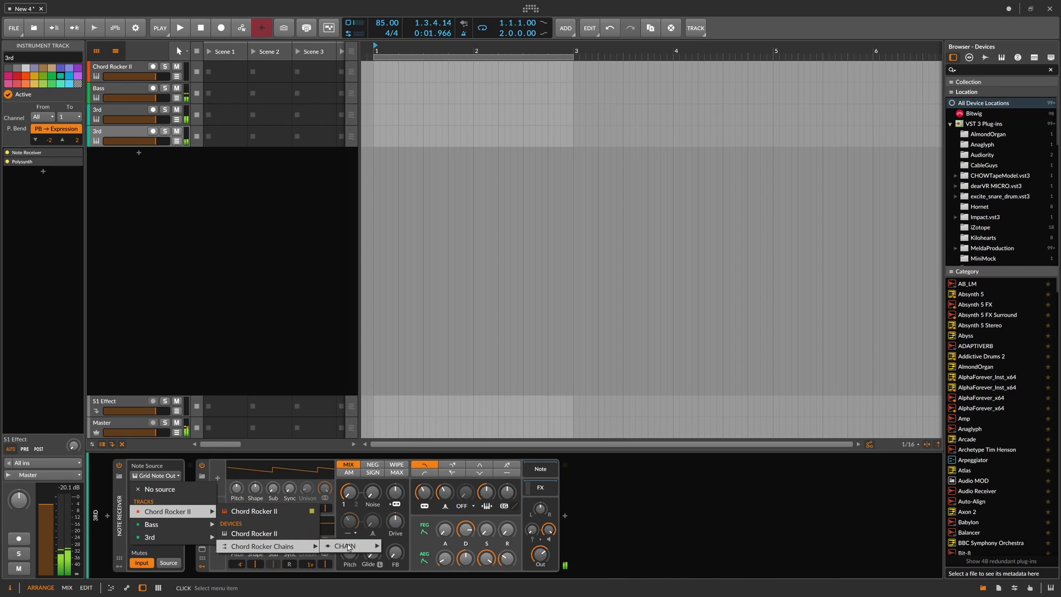
mouse_move(347, 545)
mouse_move(431, 546)
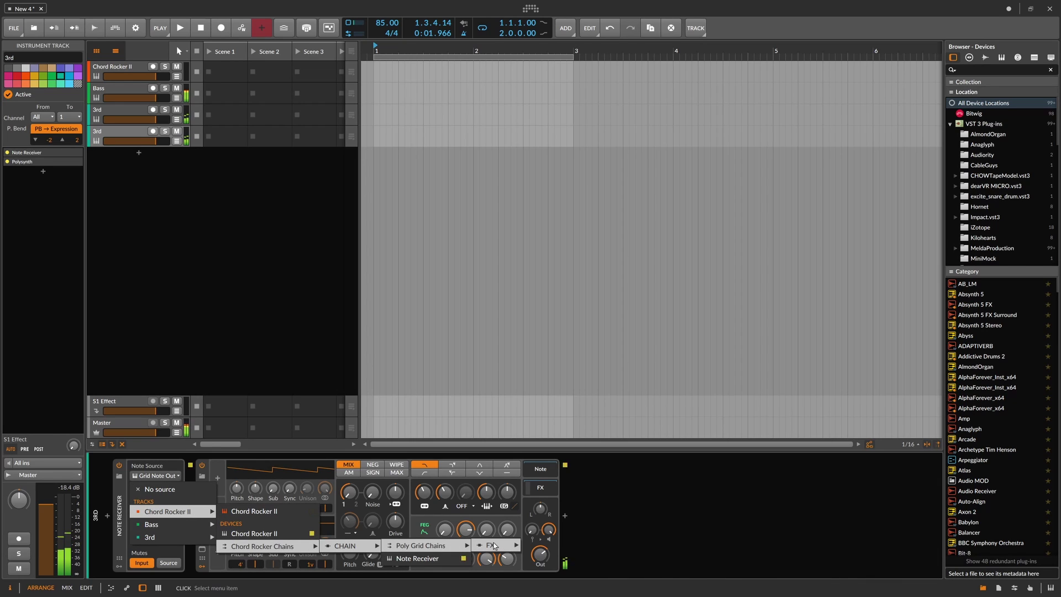
mouse_move(494, 546)
mouse_move(574, 557)
mouse_move(652, 551)
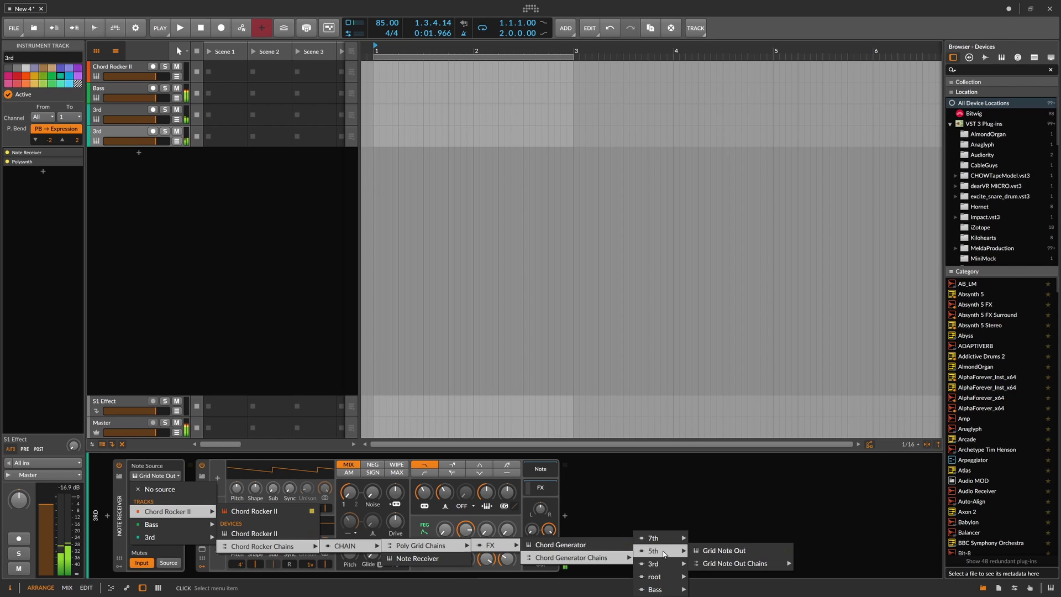
click(711, 550)
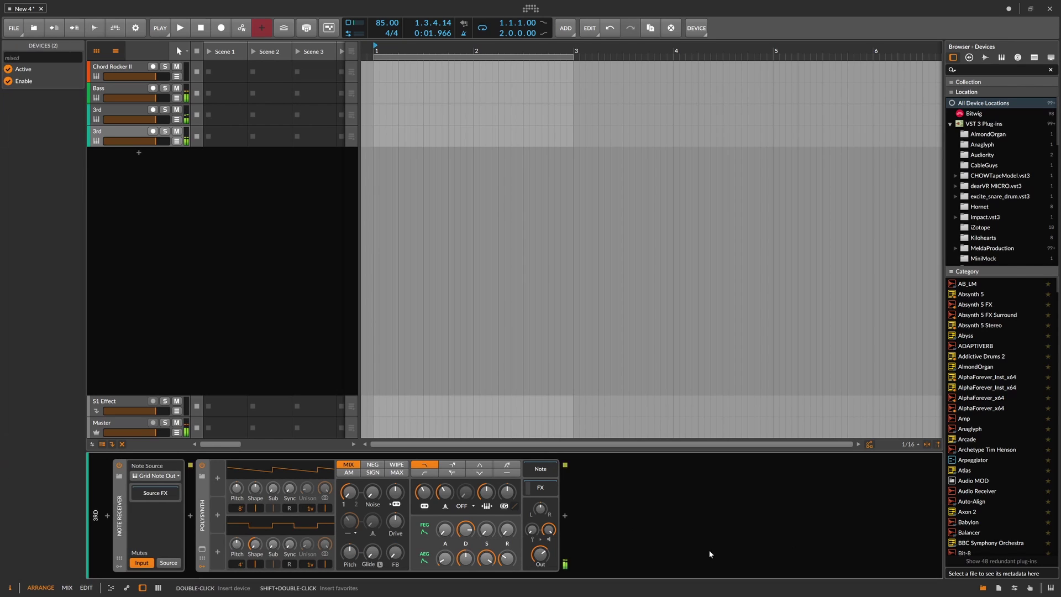
Adjust the filter envelope depth and lower the filter frequency of the duplicated 3rd track's Polysynth.
drag(507, 494, 507, 470)
drag(425, 494, 466, 561)
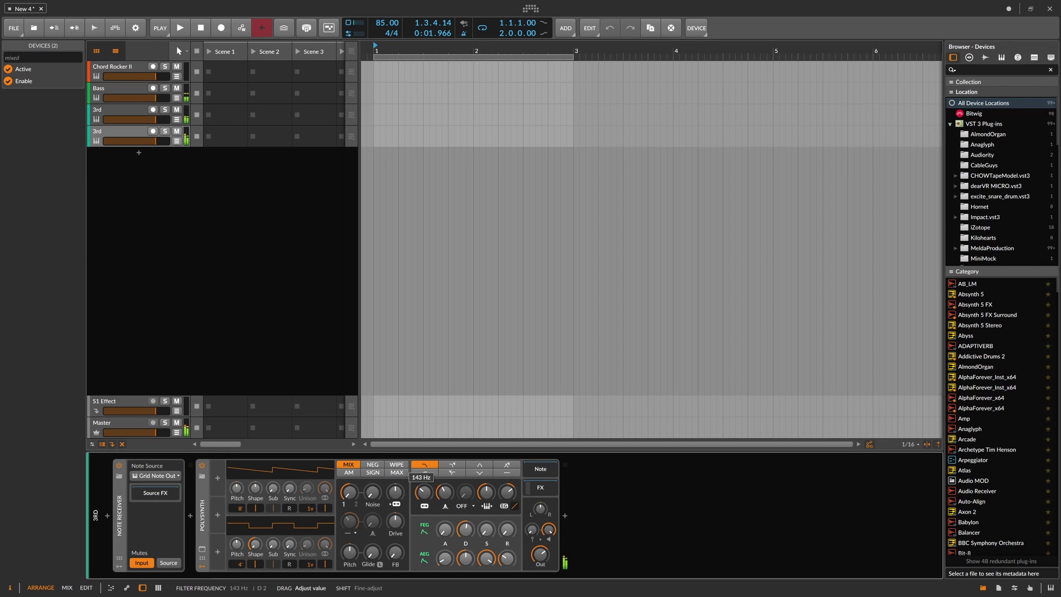
Add a Random modulator to the Polysynth and map it to Filt FM with an amount of +12.29.
click(218, 478)
text(random)
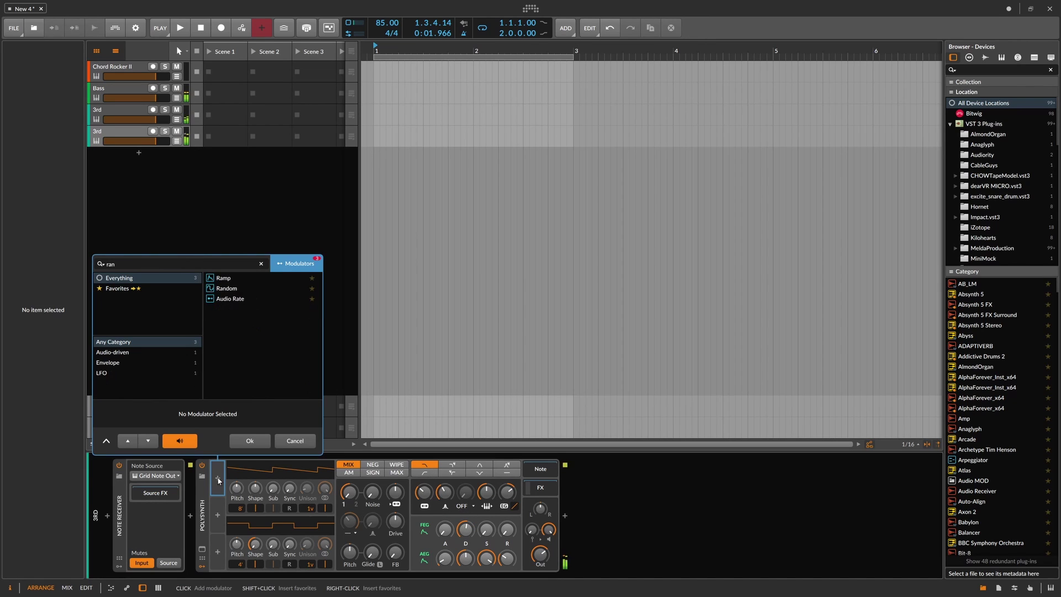
key(Return)
click(227, 491)
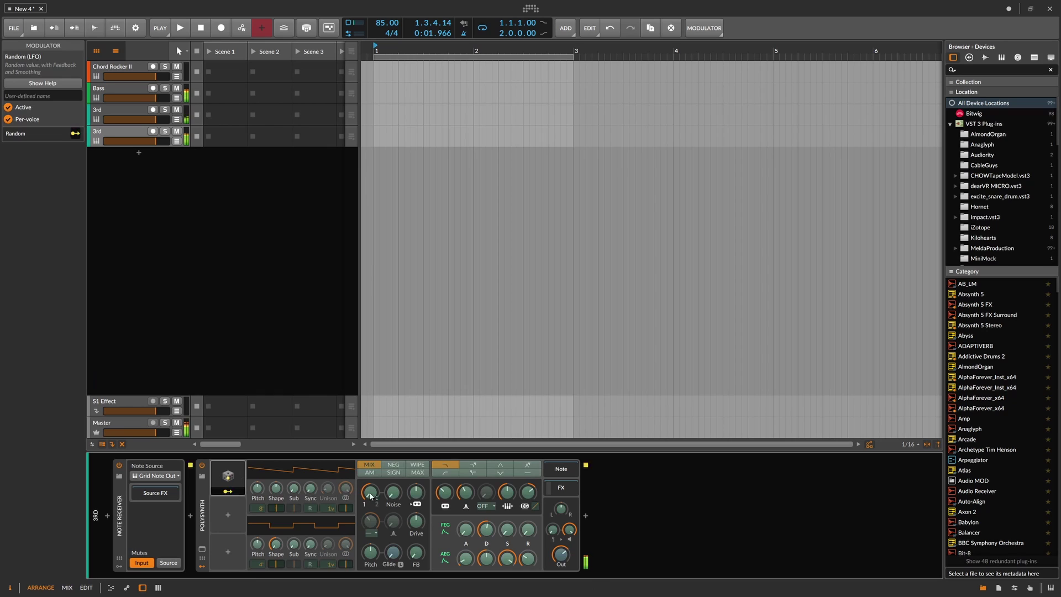
drag(416, 492, 416, 482)
click(228, 491)
Set the first oscillator's Unison to 12 voices and adjust the Polysynth's filter envelope depth and frequency.
drag(330, 507, 330, 494)
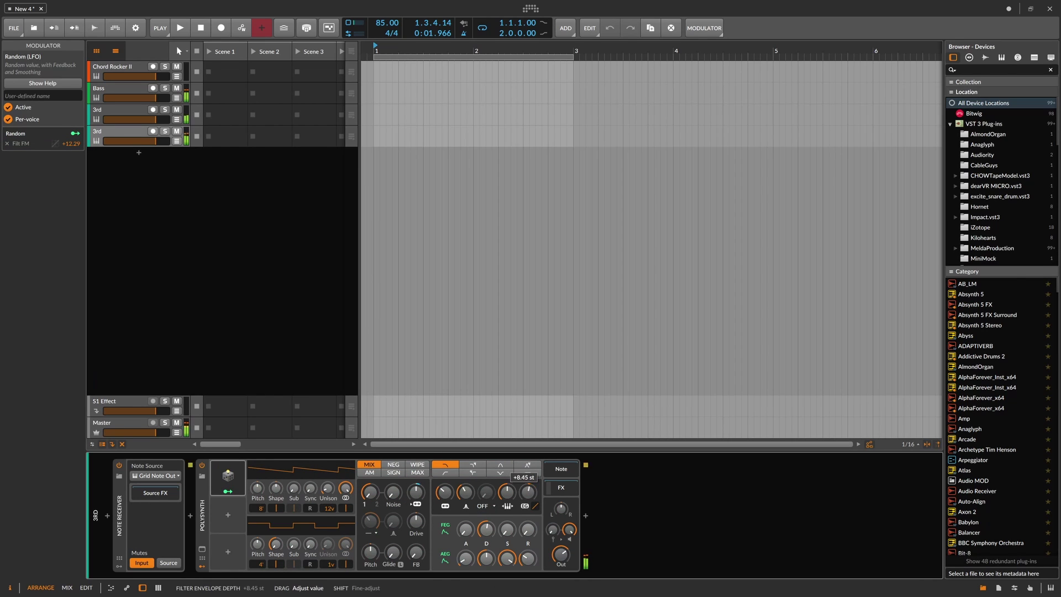
drag(527, 492, 528, 486)
drag(445, 491, 447, 496)
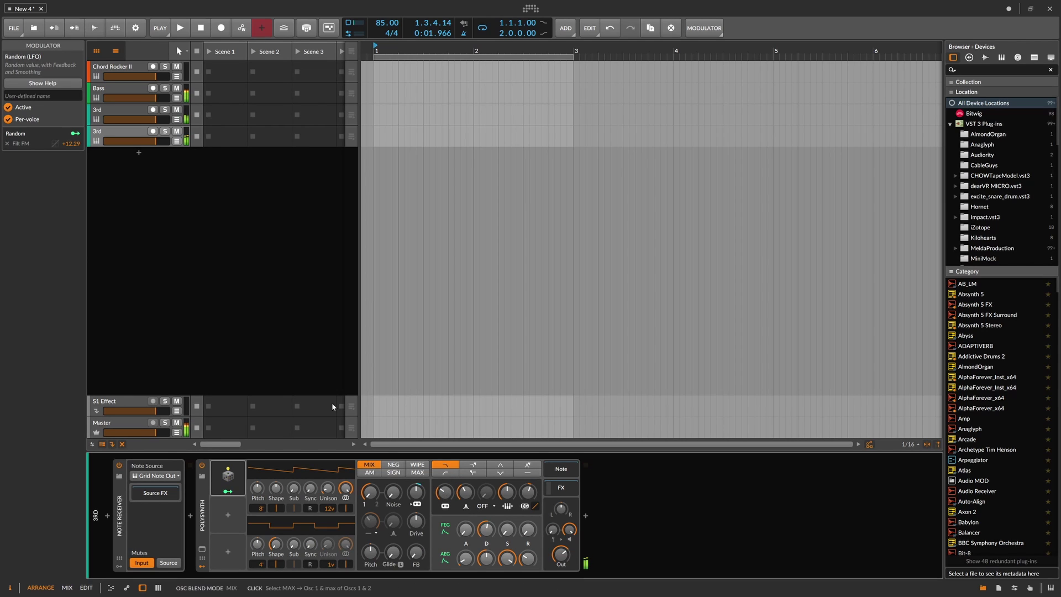
Create a new instrument track below the duplicated 3rd track with Kontakt 5 as its instrument.
click(175, 190)
double_click(140, 157)
text(kontak)
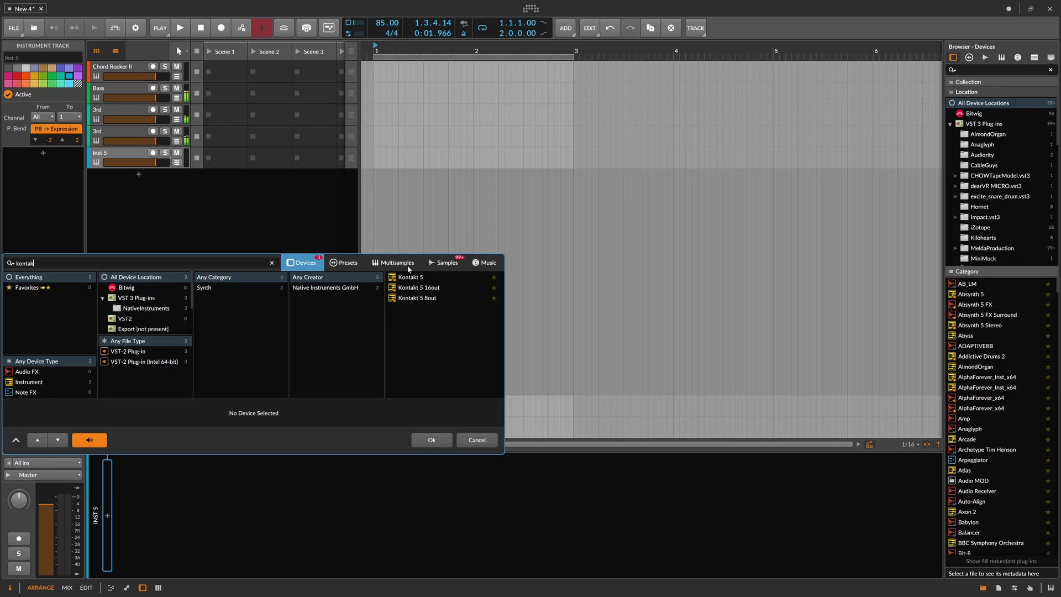
key(Down)
key(Return)
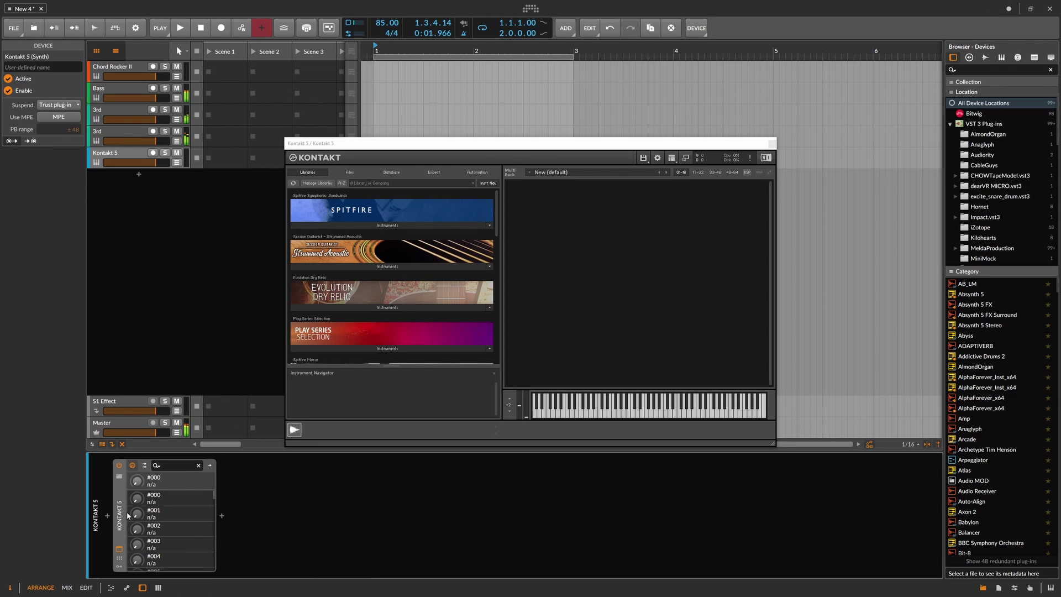
Copy the duplicated 3rd track's Note Receiver and Polysynth in front of Kontakt on the Kontakt 5 track.
click(125, 134)
click(120, 476)
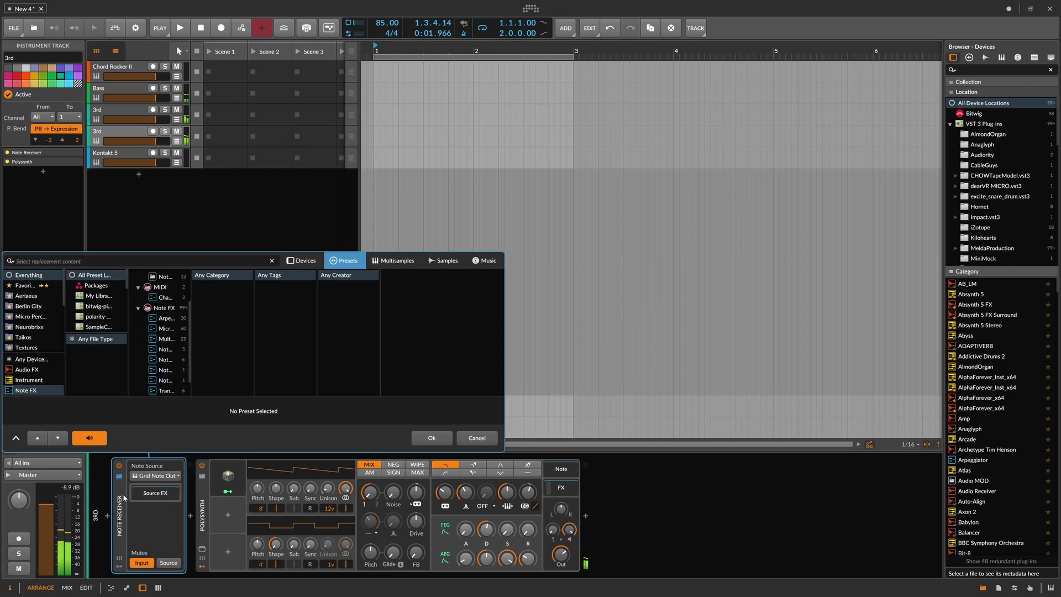
click(462, 437)
mouse_move(122, 500)
mouse_down()
mouse_move(133, 161)
mouse_move(109, 512)
mouse_up()
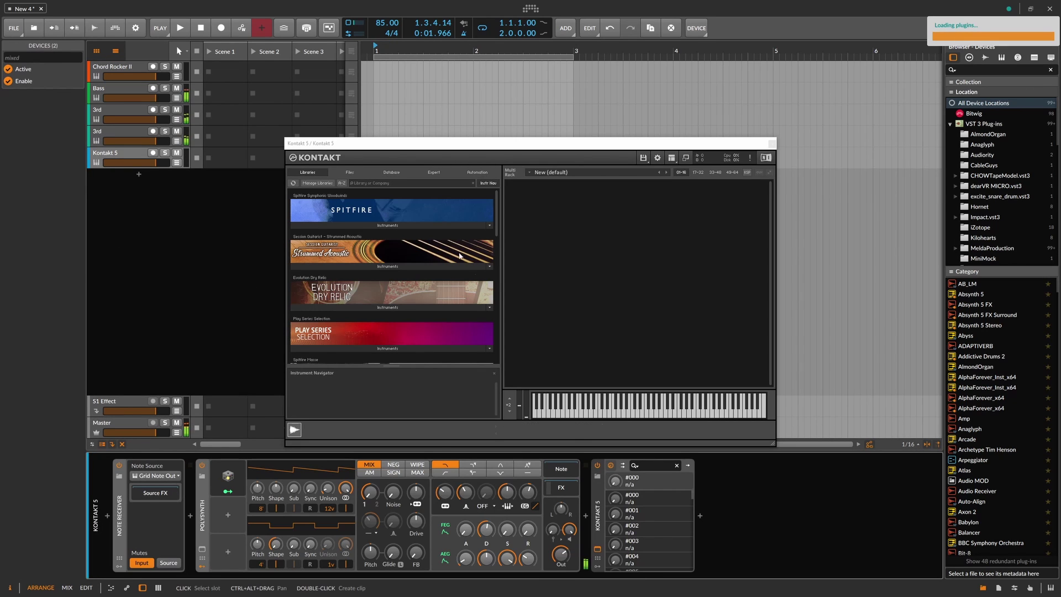
Load Soundiron Emotional Piano Soft from the Emotional Piano library into Kontakt.
scroll(387, 266, down, 10)
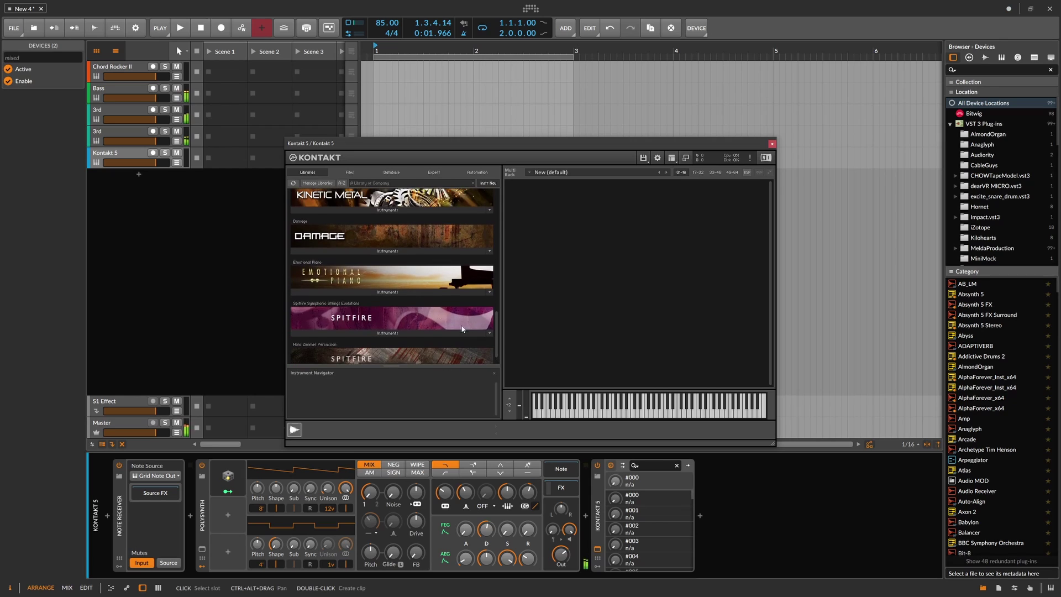
click(378, 292)
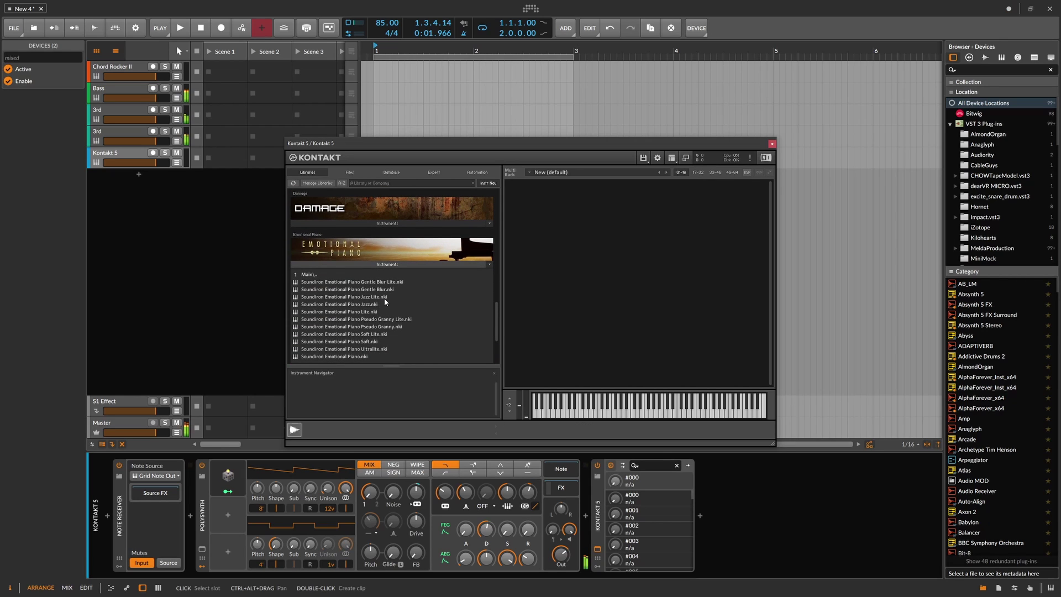
double_click(374, 341)
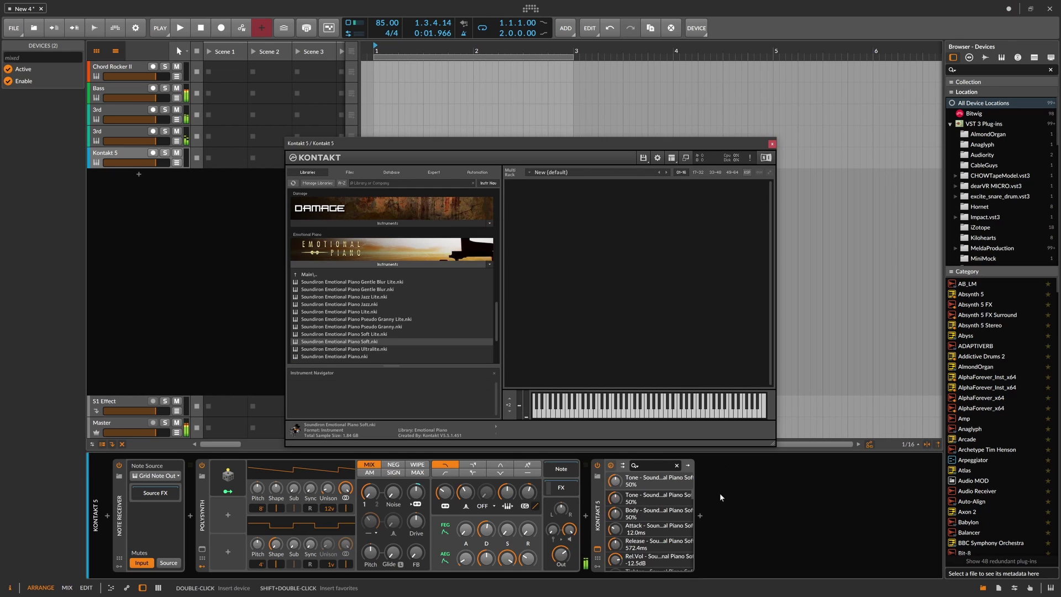
Delete the copied Polysynth from the Kontakt 5 track.
click(203, 509)
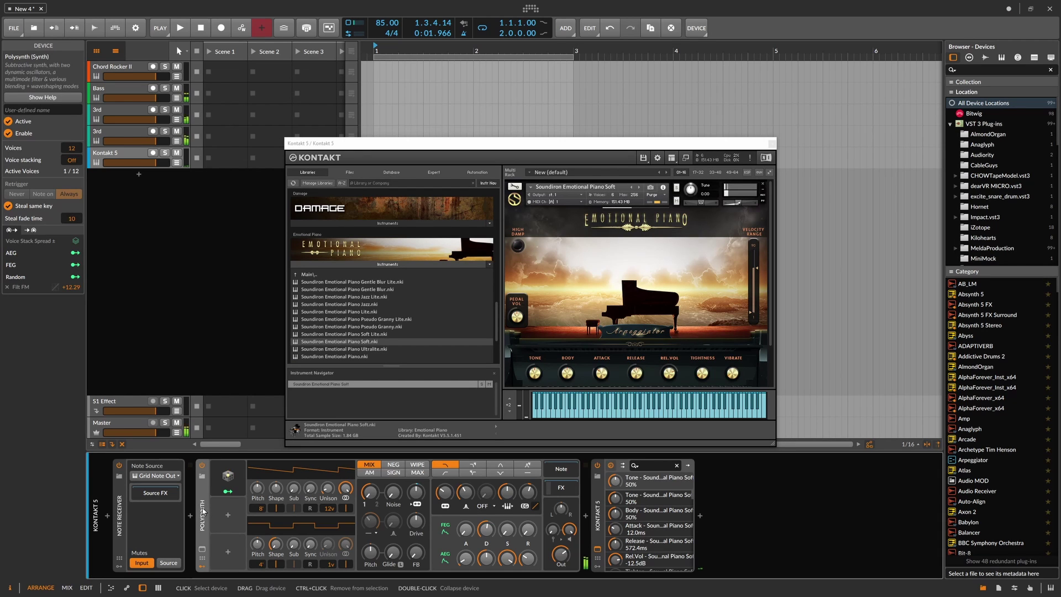
key(Delete)
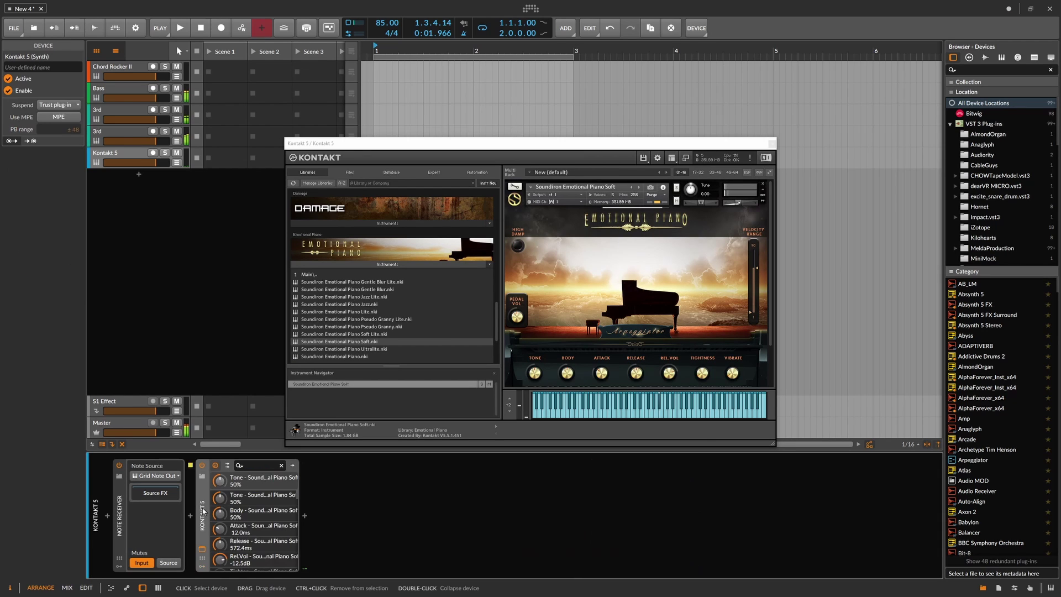
Insert ValhallaSupermassive after Kontakt, set its Mix to 47.6 % and close its window.
click(305, 516)
text(va supe)
key(Down)
key(Return)
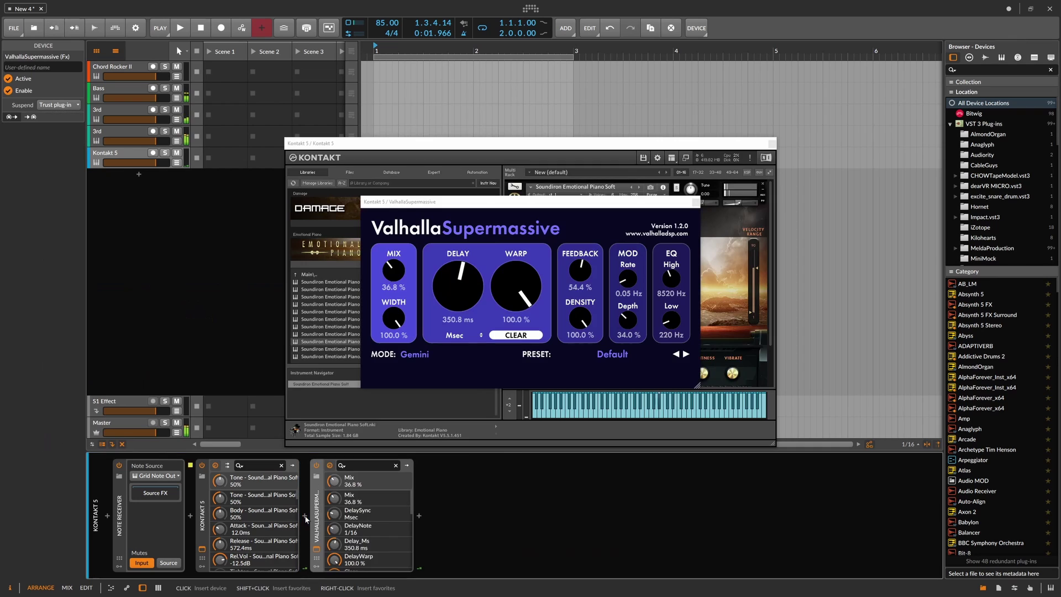
drag(394, 272, 394, 259)
click(696, 203)
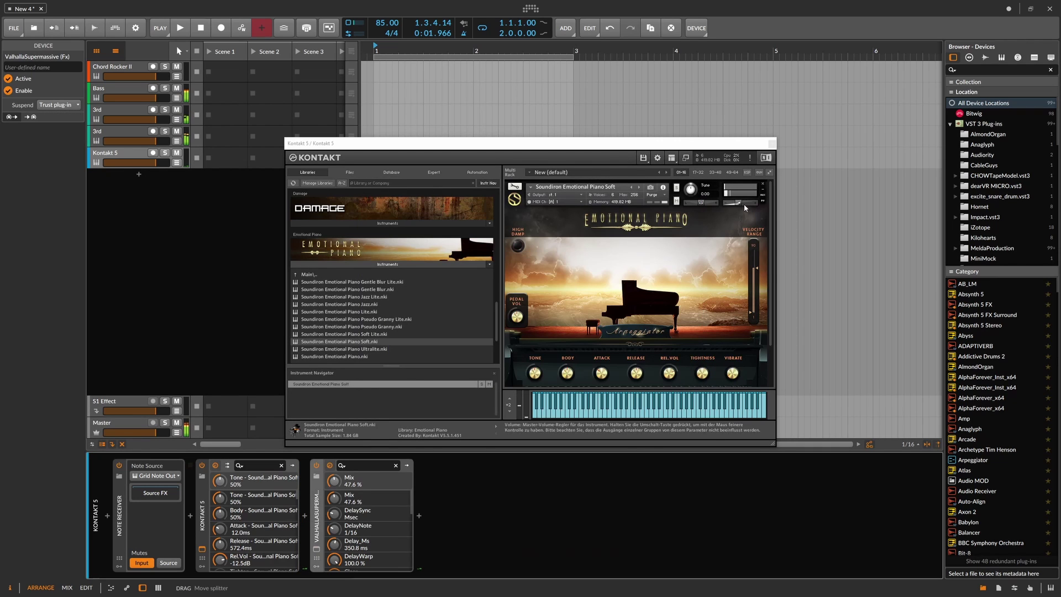
Set the Kontakt 5 track's Note Receiver source to the Grid Note Out in the Chord Generator's 7th layer.
click(156, 475)
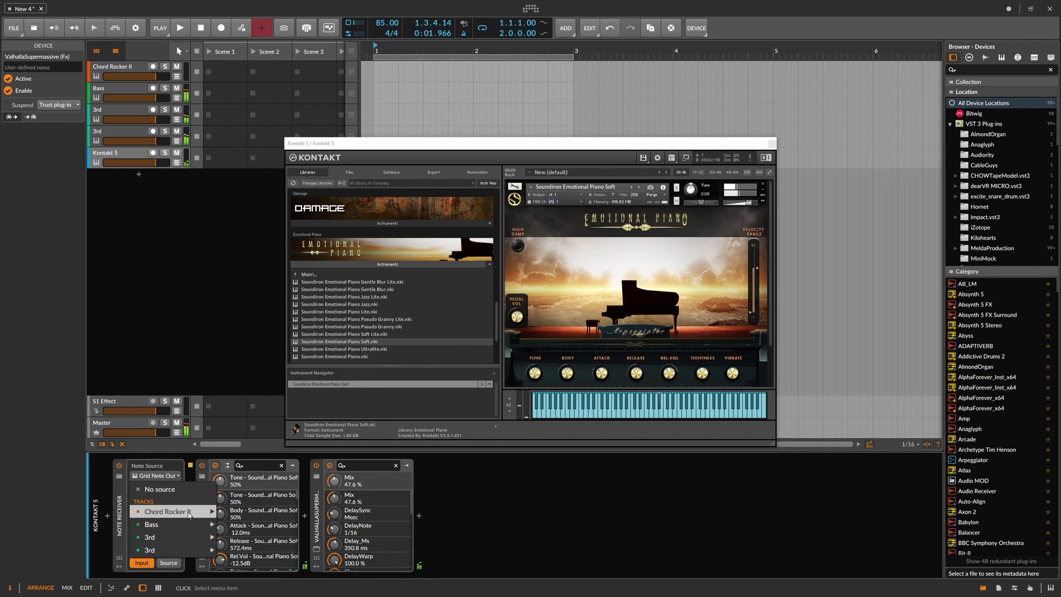
mouse_move(188, 515)
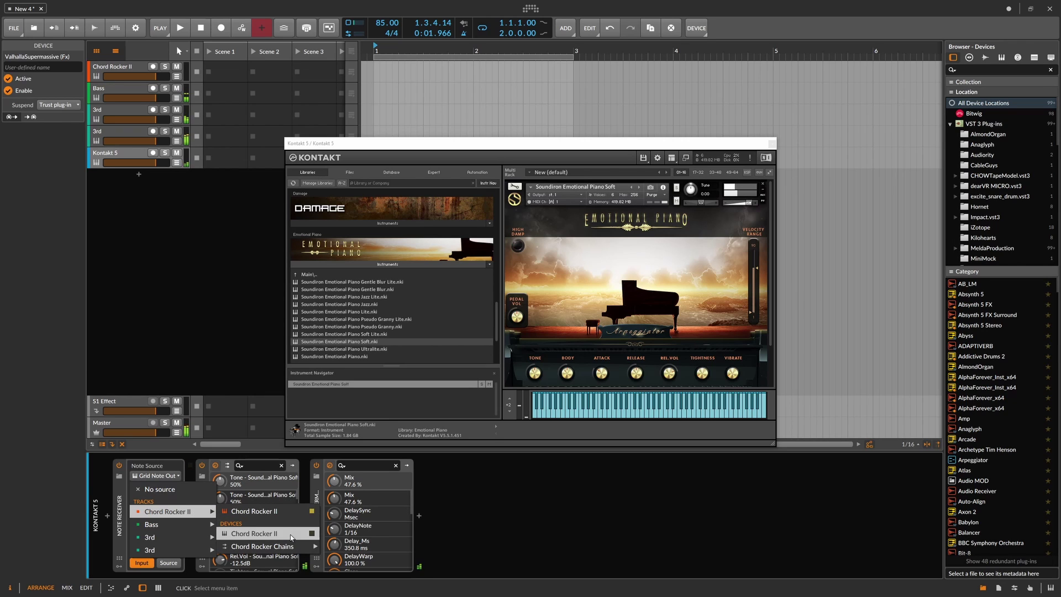
mouse_move(290, 546)
mouse_move(362, 546)
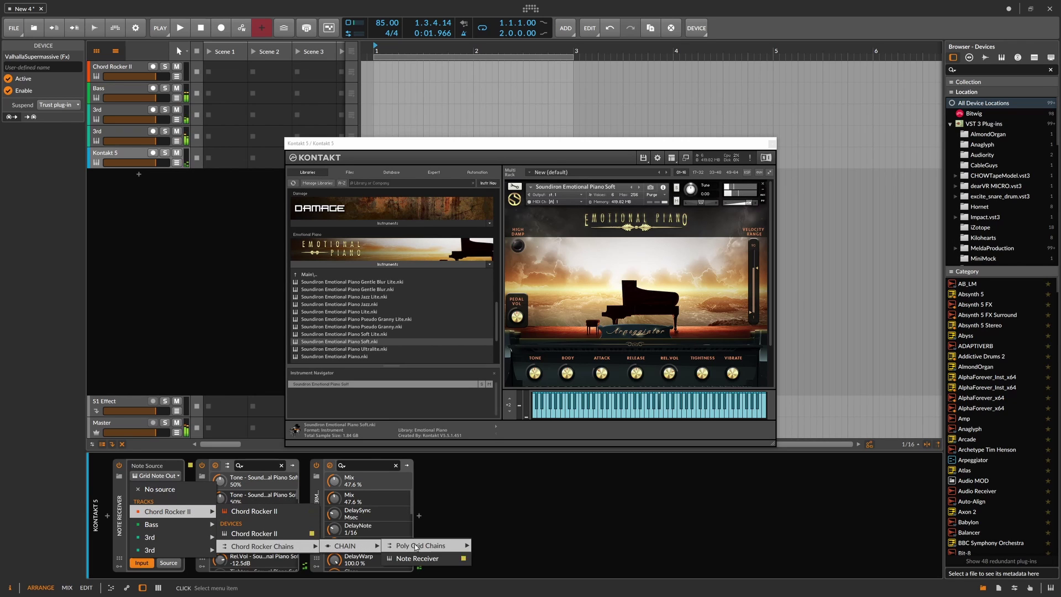
mouse_move(420, 545)
mouse_move(490, 545)
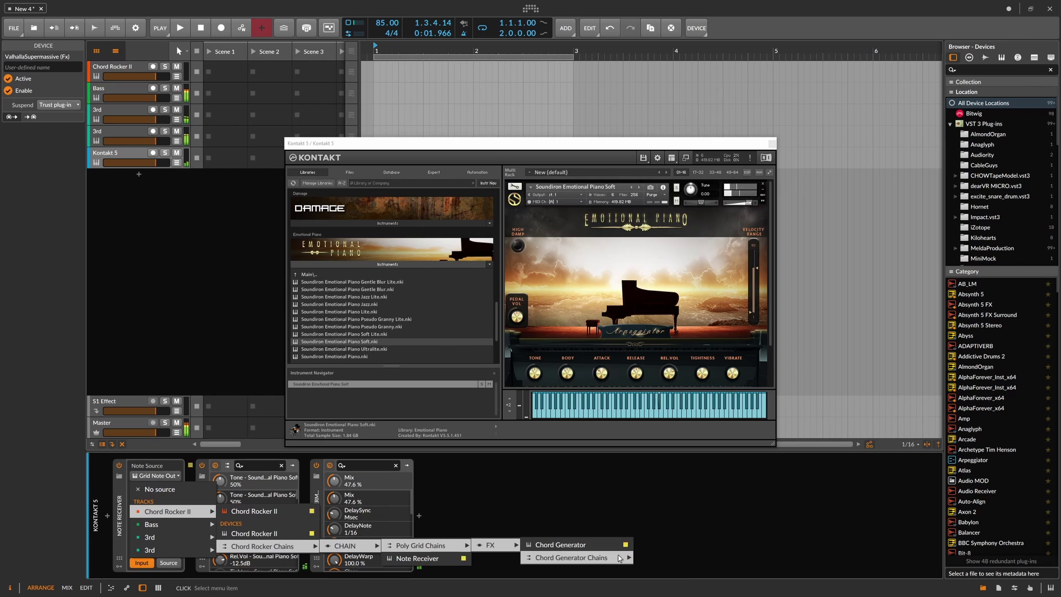
mouse_move(614, 557)
mouse_move(675, 541)
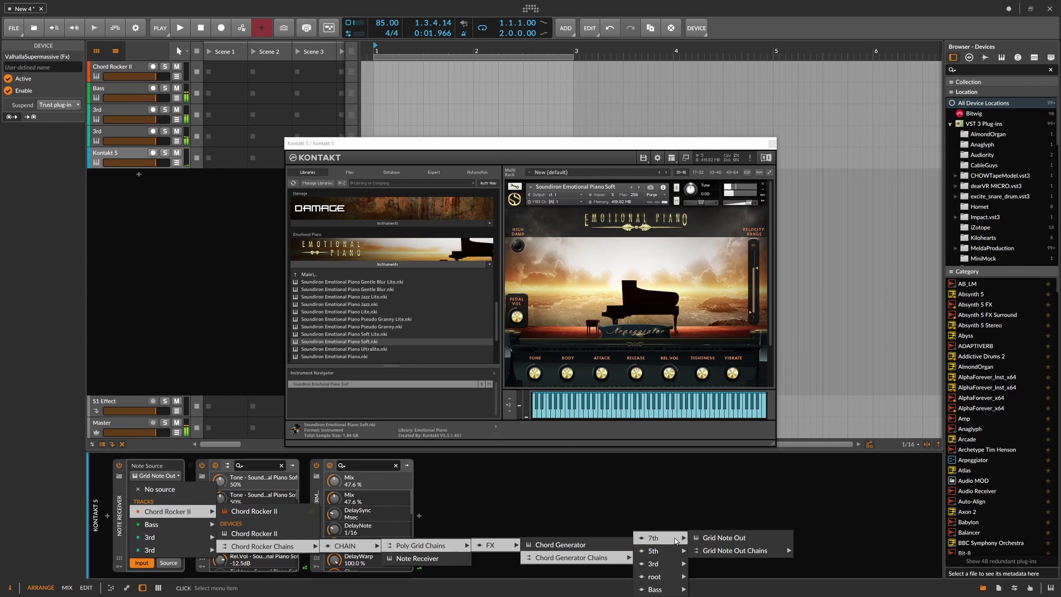
click(715, 539)
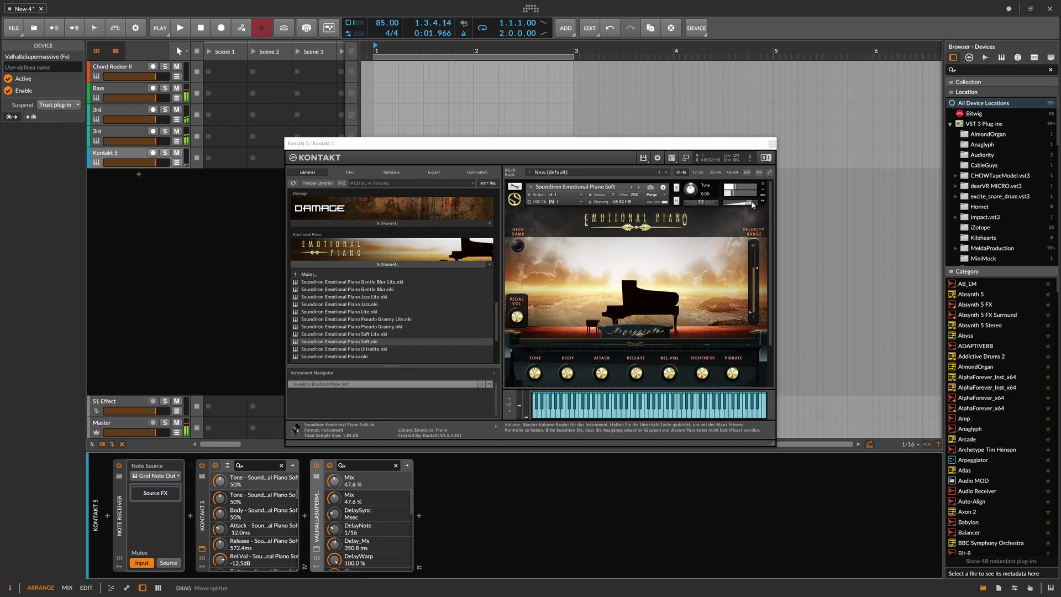
Solo the Kontakt 5 track and insert a Note Velocity device between its Note Receiver and Kontakt.
click(165, 153)
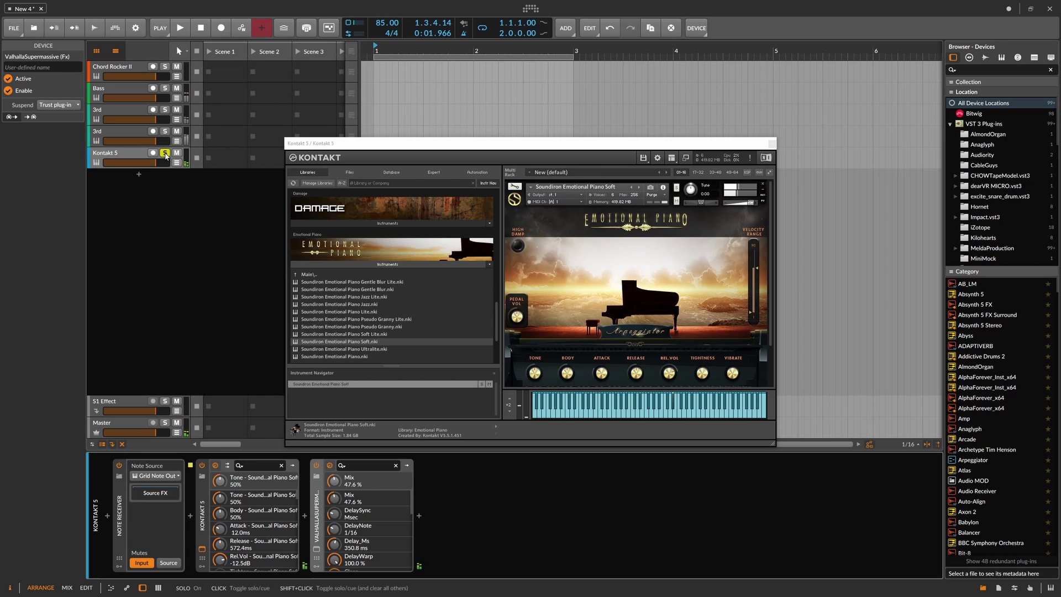
click(631, 232)
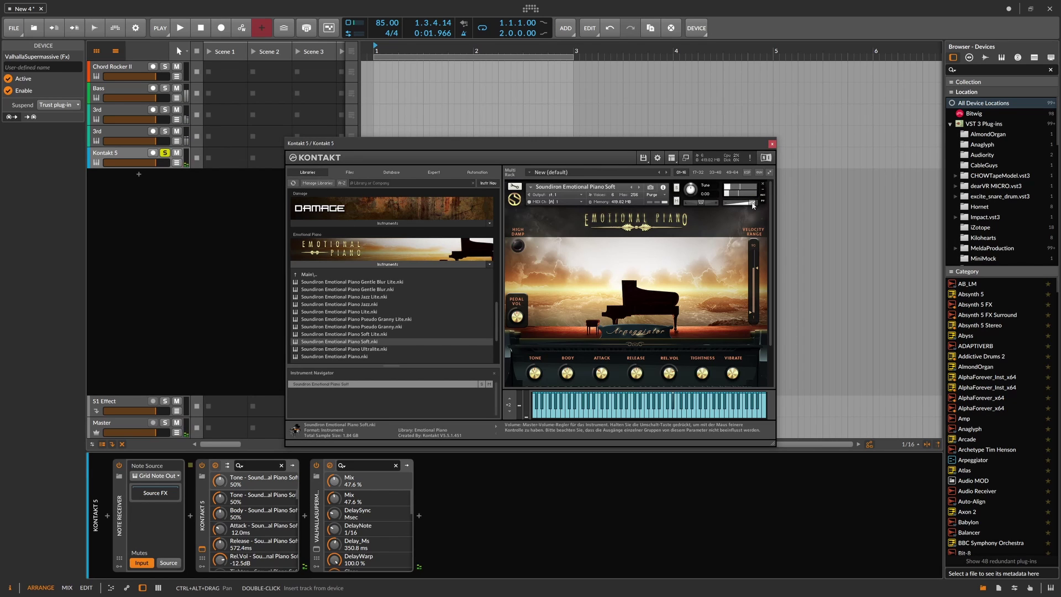
click(209, 522)
click(191, 516)
text(velo)
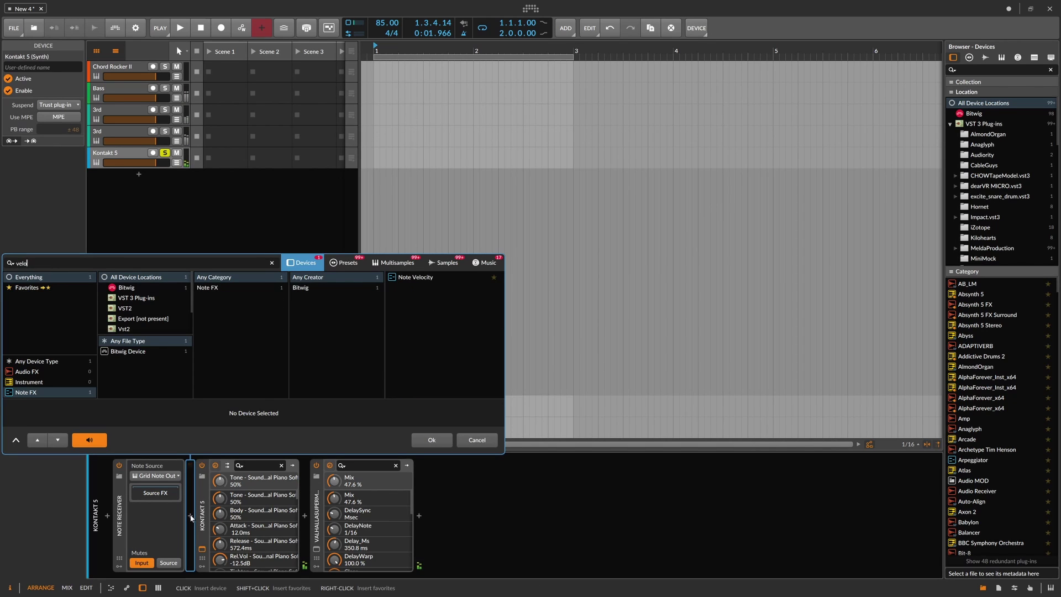
key(Return)
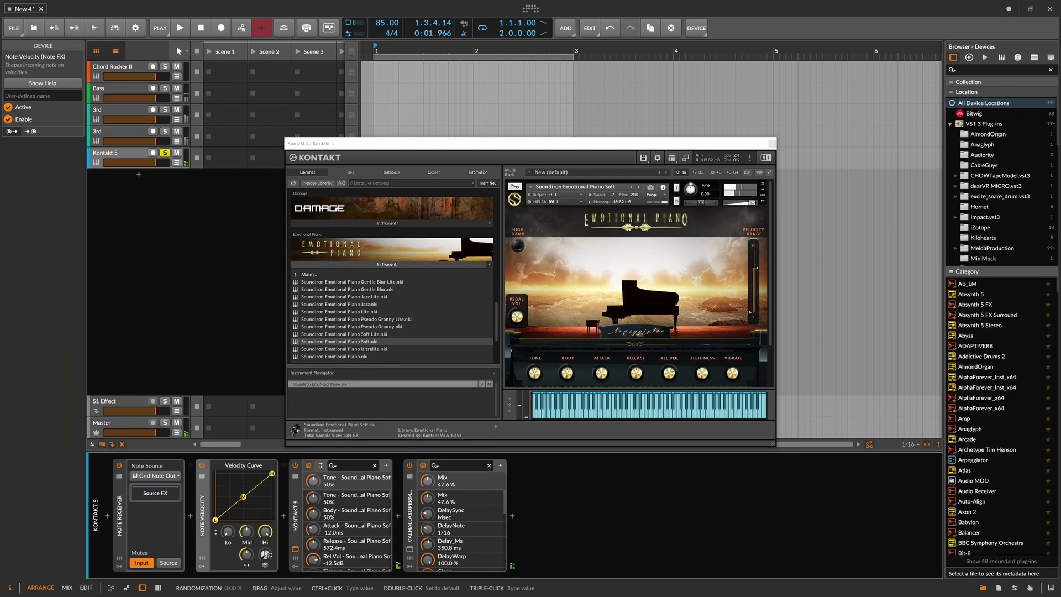
Raise the low end of the Note Velocity curve for louder notes and unsolo the Kontakt 5 track.
drag(247, 554, 246, 557)
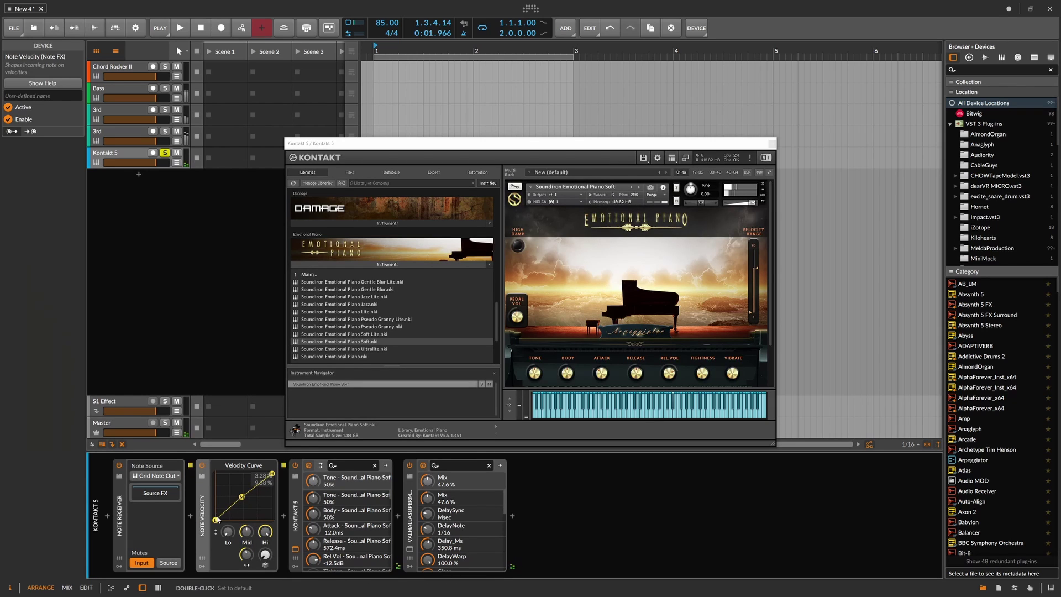
drag(216, 520, 241, 484)
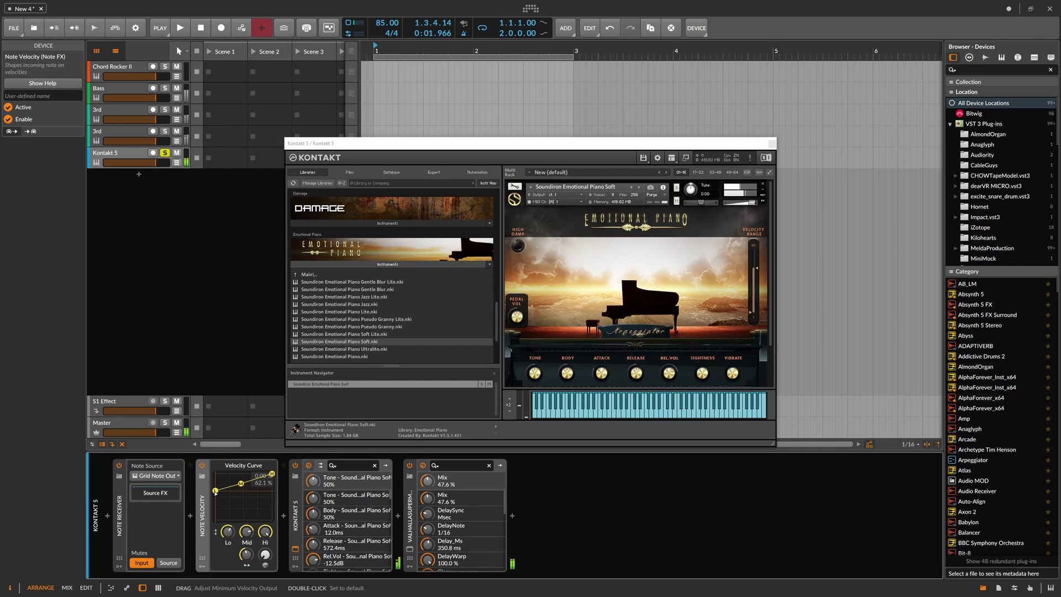
drag(210, 495, 214, 502)
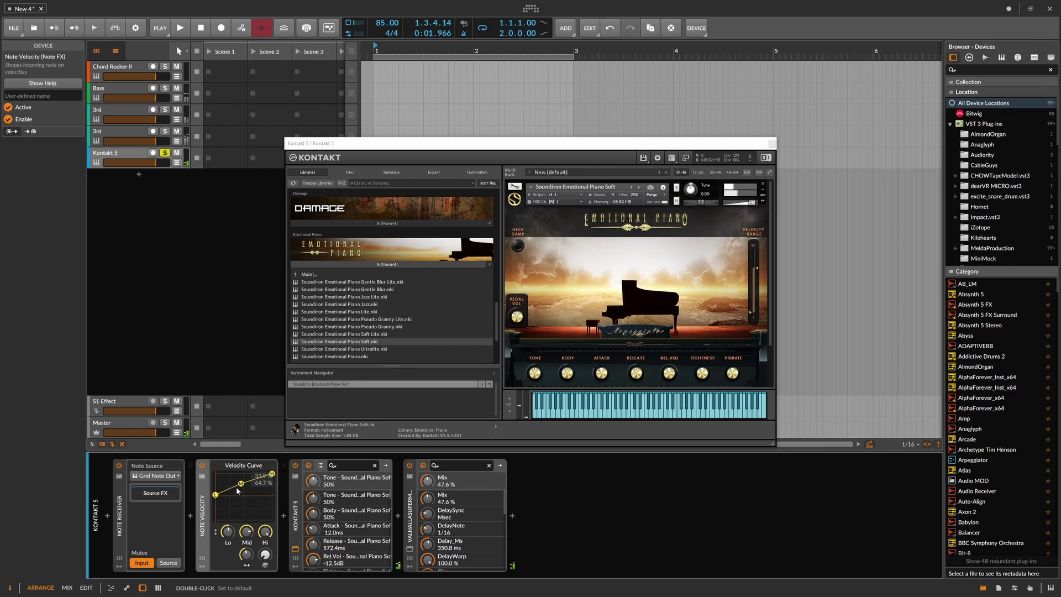
drag(215, 496, 215, 492)
click(164, 154)
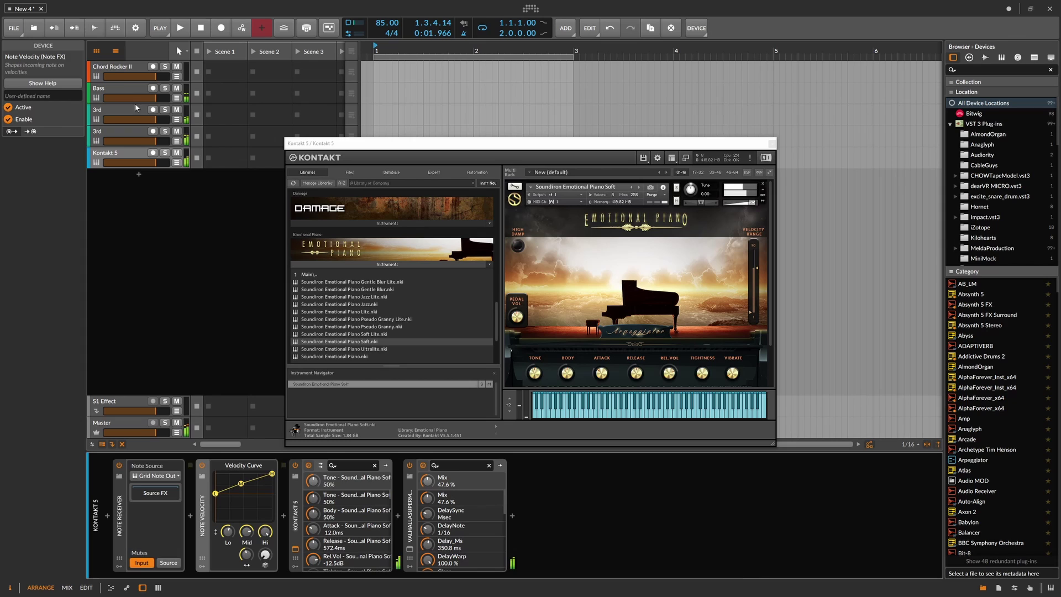
Select the Chord Rocker II track and audition its Pitch remote, returning it to 0 %.
click(119, 77)
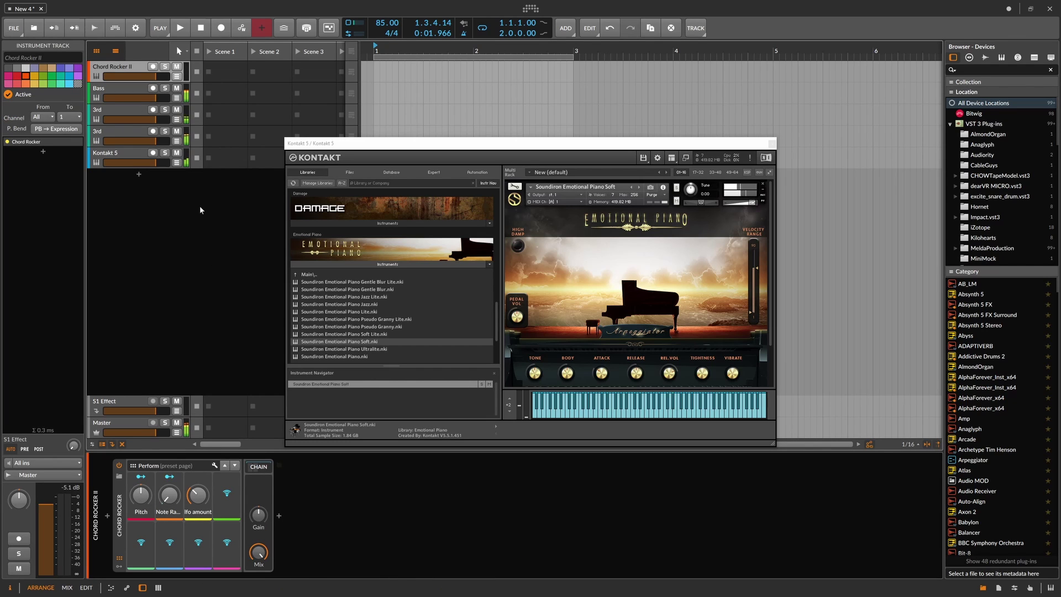
drag(141, 495, 142, 495)
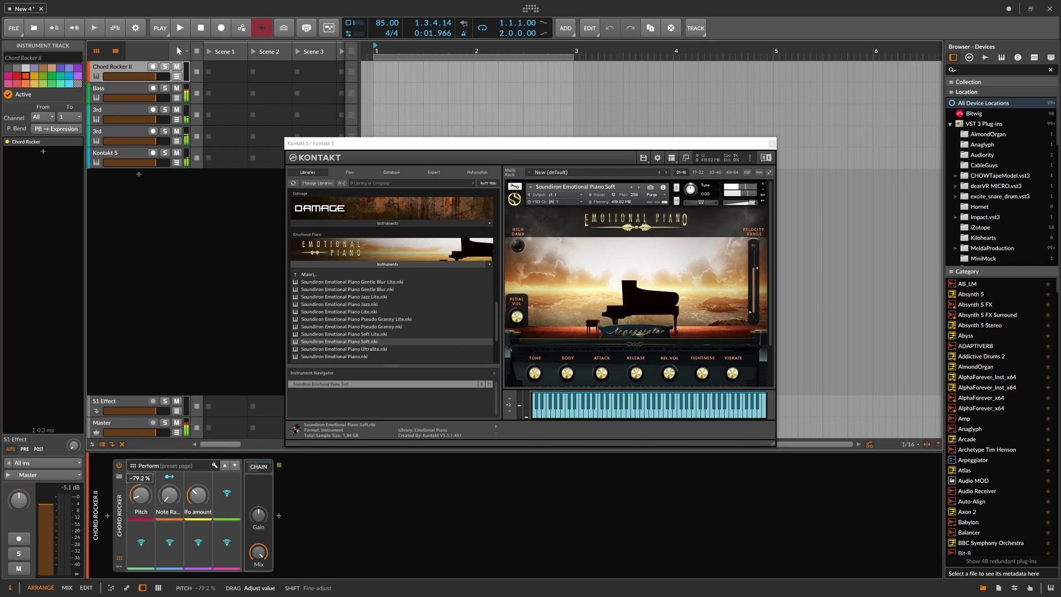
drag(140, 495, 140, 435)
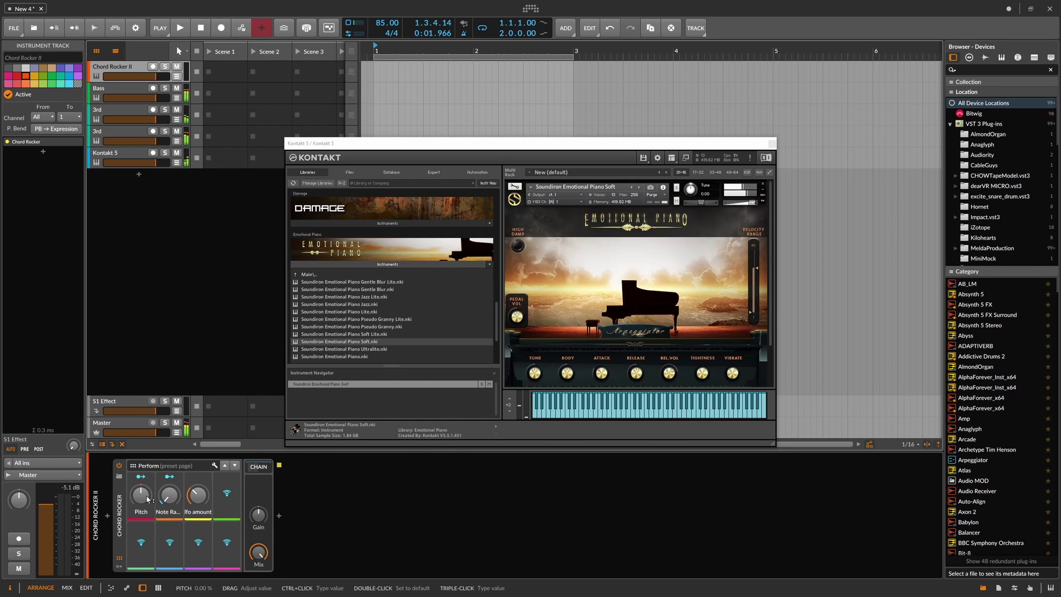
Open the Chord Rocker chain's Poly Grid with the Master track muted and collapse the Classic LFO settings.
click(177, 422)
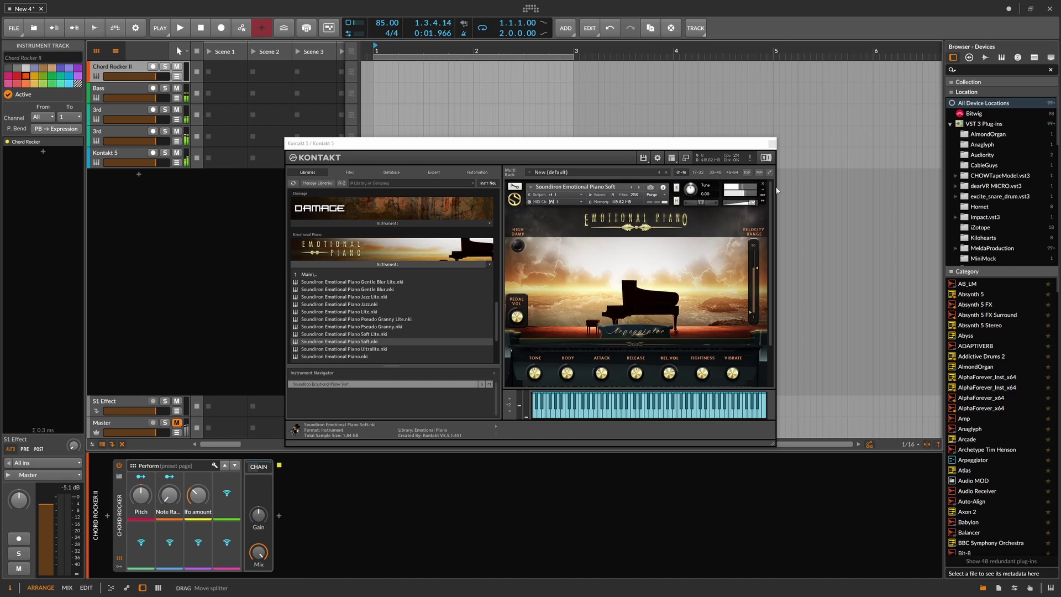
click(259, 467)
click(540, 487)
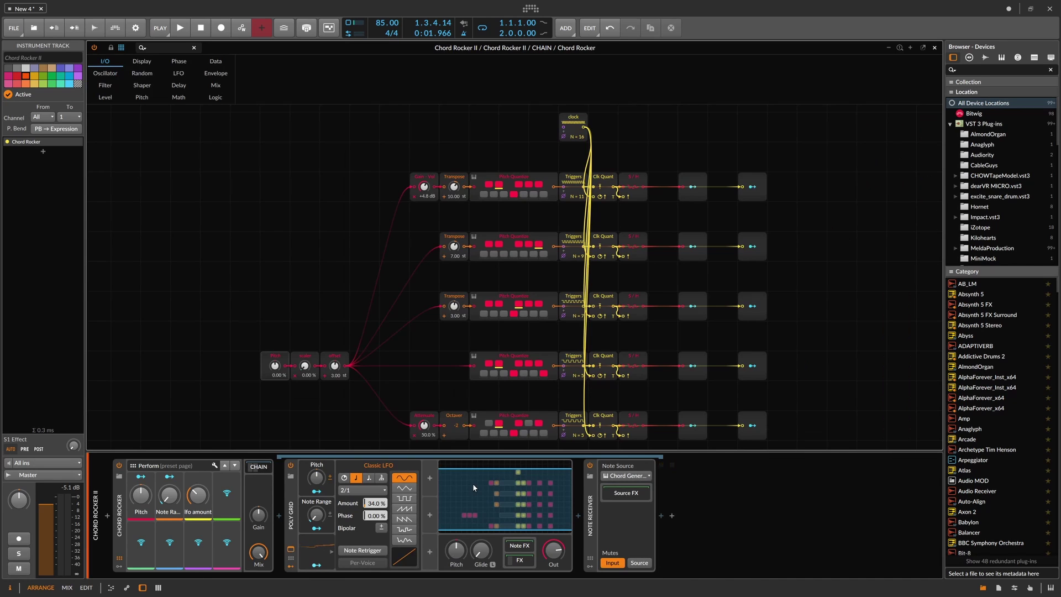
scroll(497, 264, up, 1)
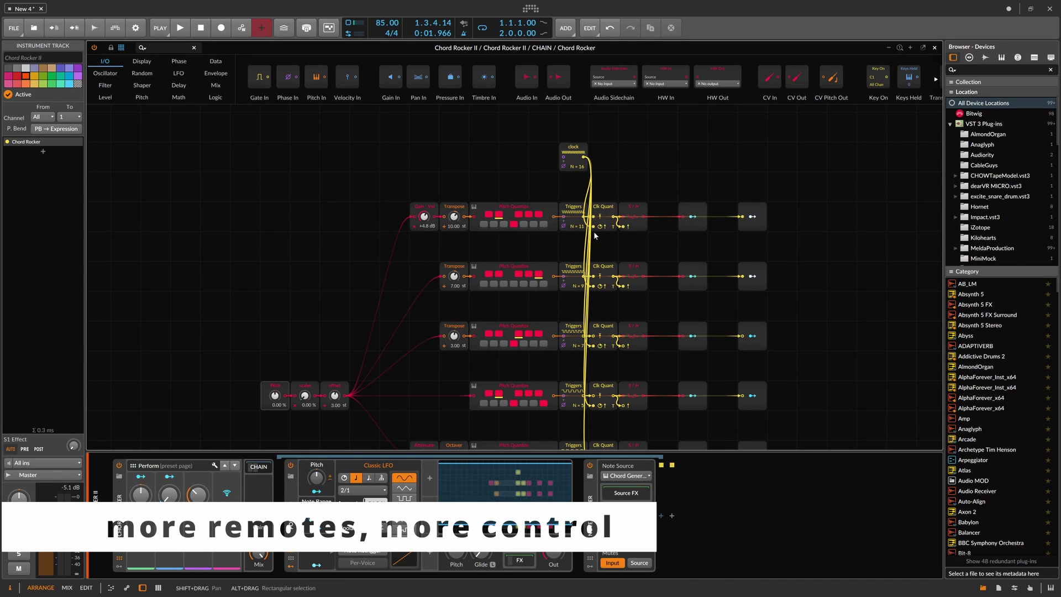
scroll(571, 265, down, 1)
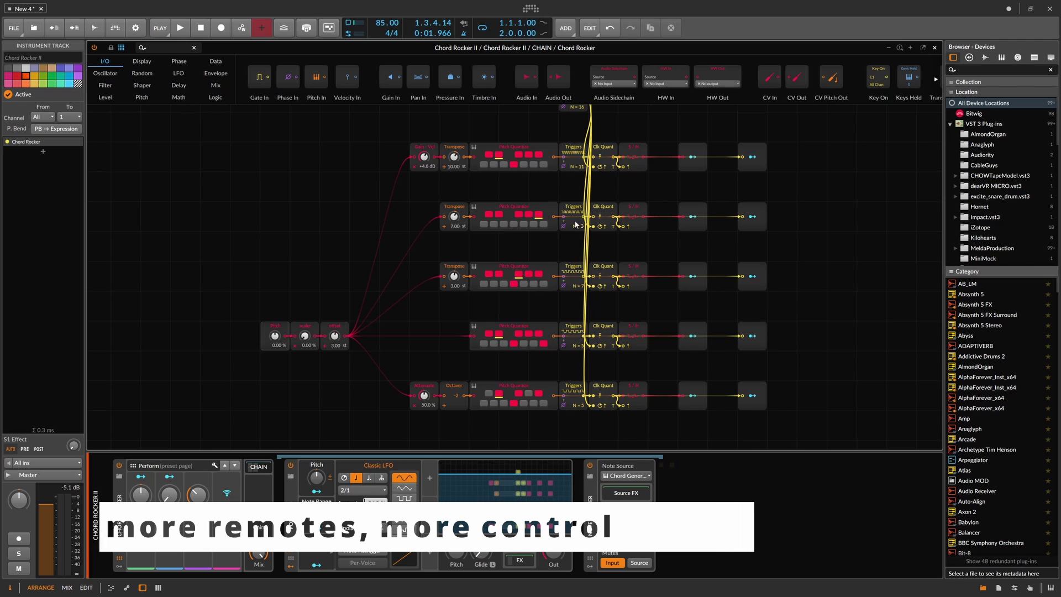
drag(562, 250, 496, 246)
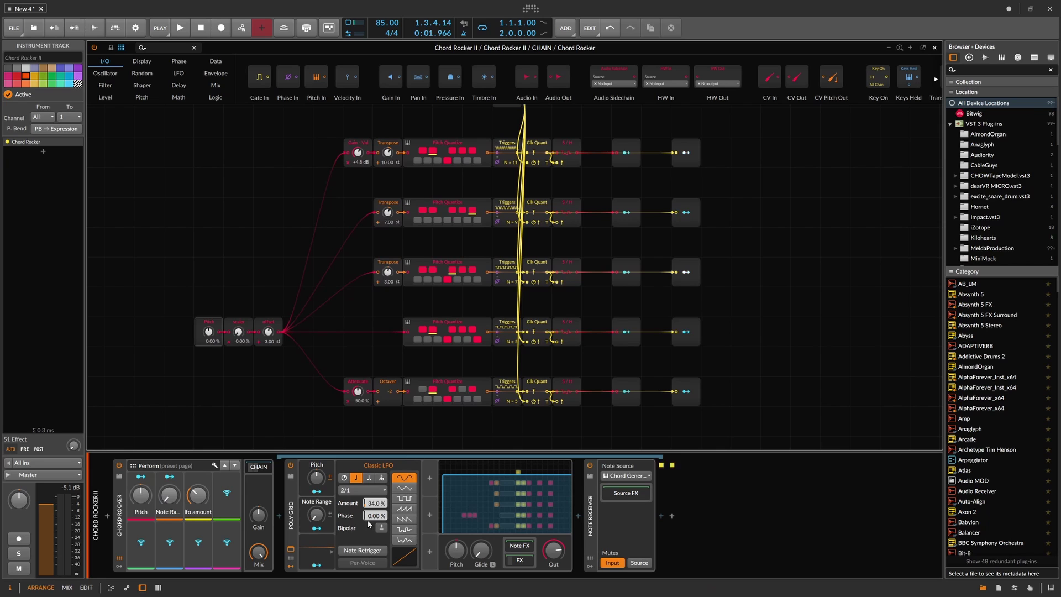
click(314, 543)
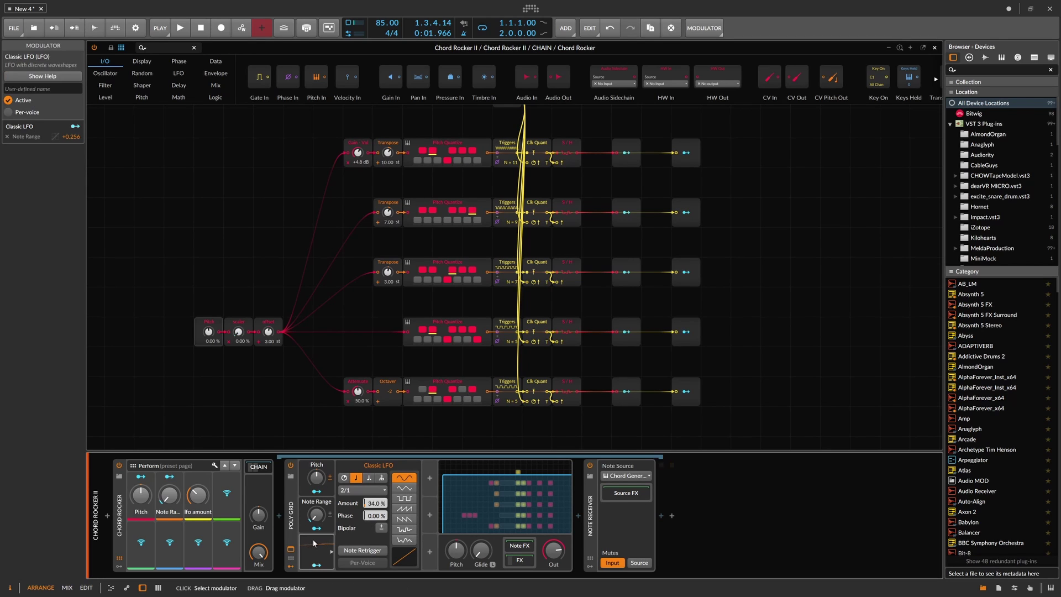
key(Delete)
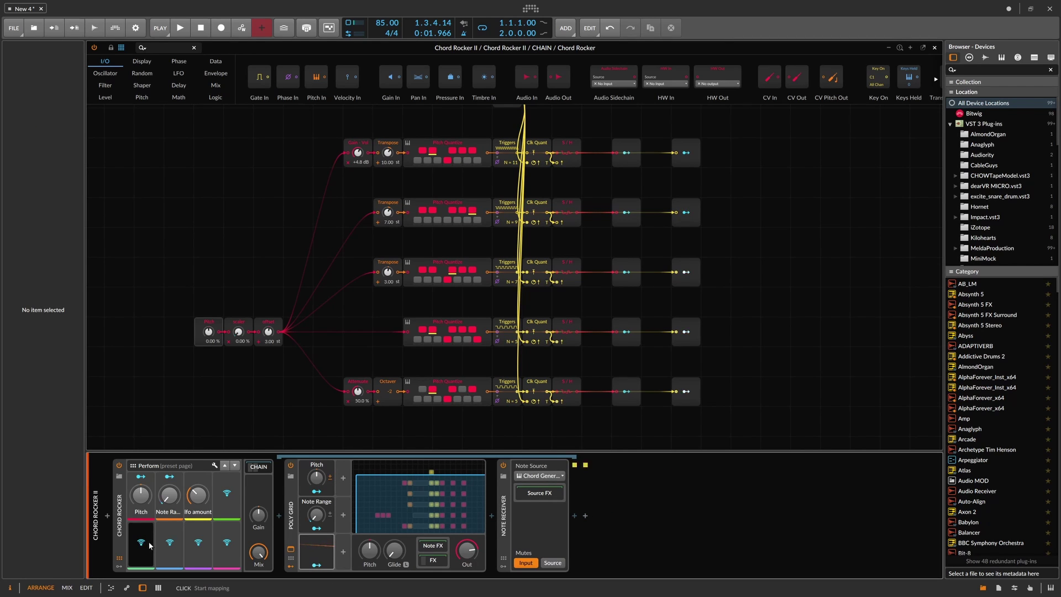
Map the step counts of the bass, 3rd, 5th and 7th layers' Triggers modules to the four empty lower remotes of the Perform page.
click(150, 545)
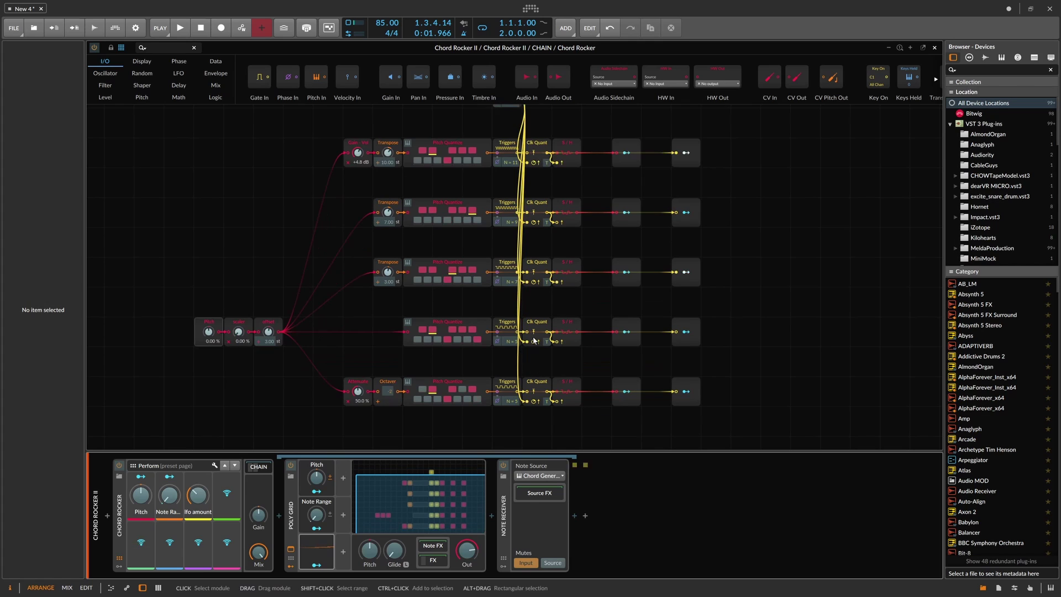
click(509, 401)
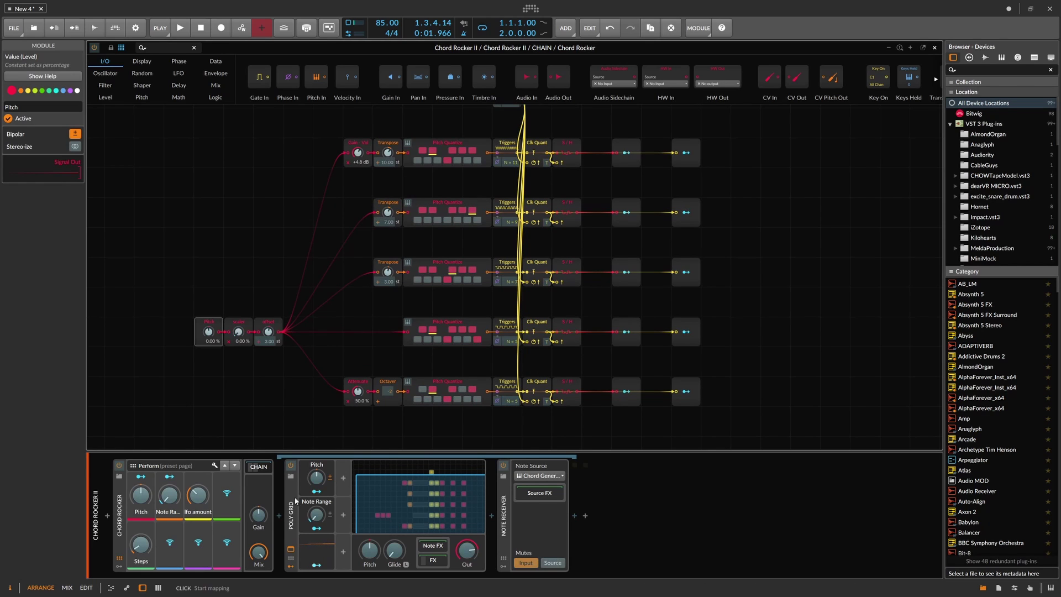
click(170, 544)
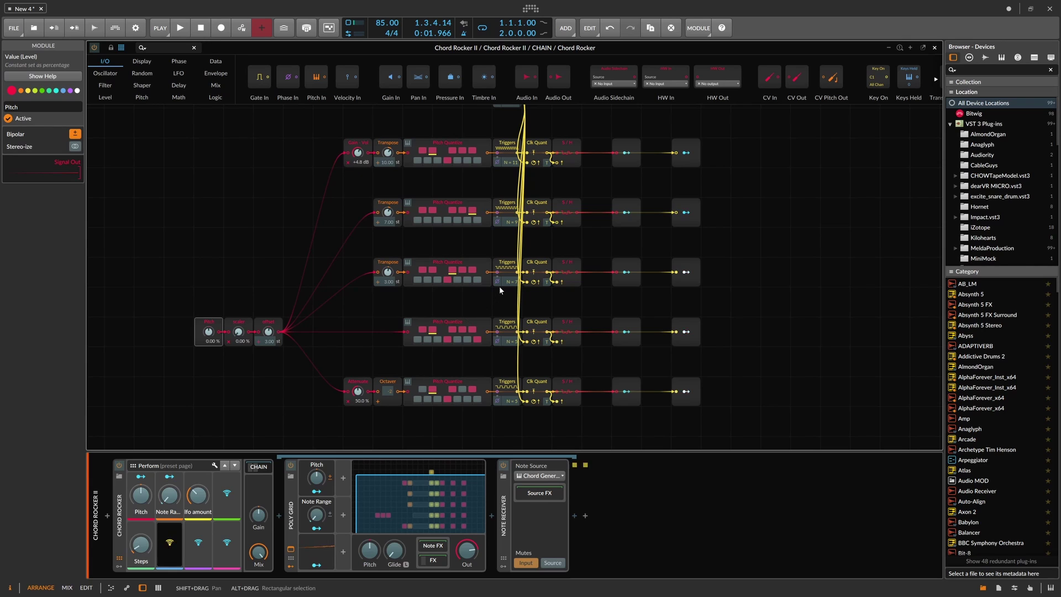
click(507, 281)
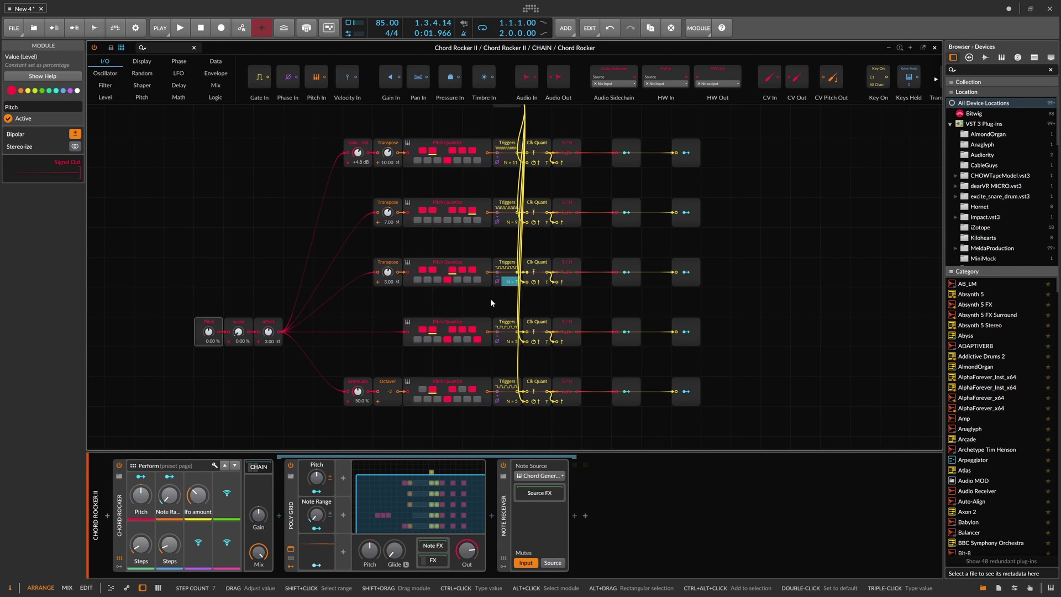
click(509, 222)
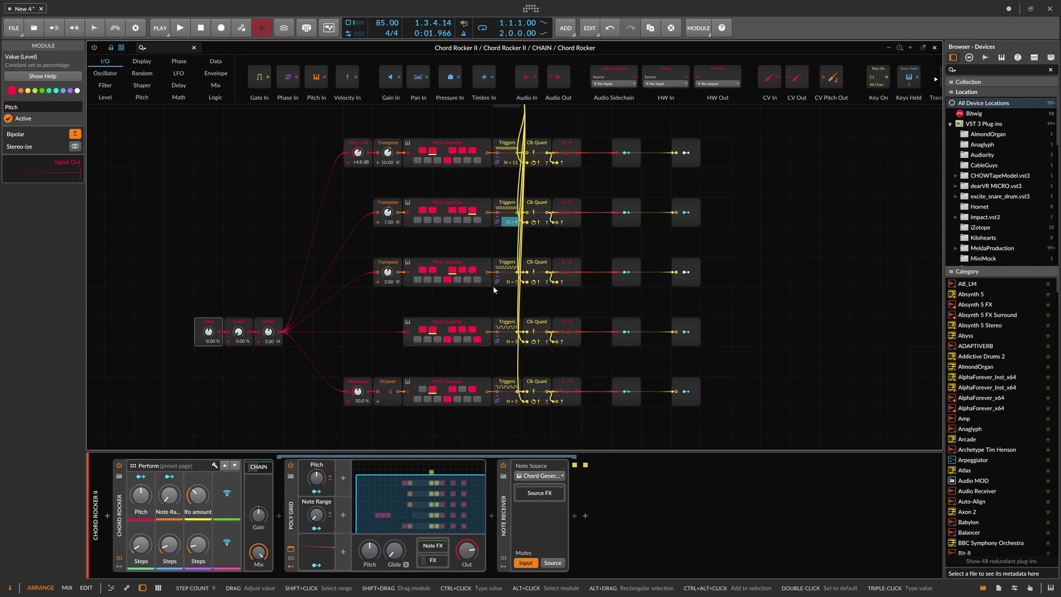
click(508, 163)
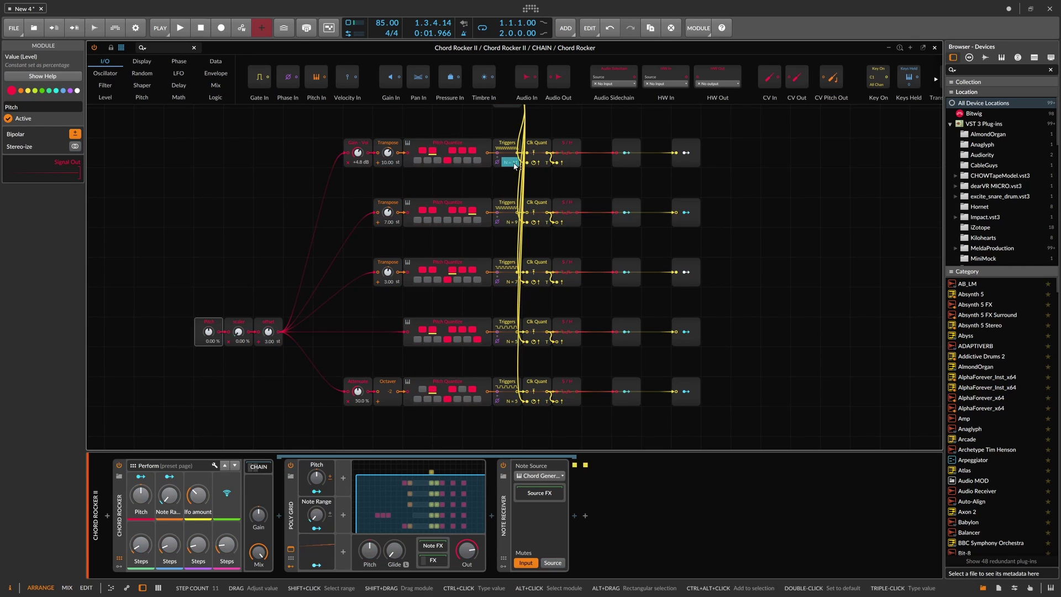
Collapse the Chord Rocker chain, close the Poly Grid editor and unmute the Master track.
click(259, 467)
click(934, 47)
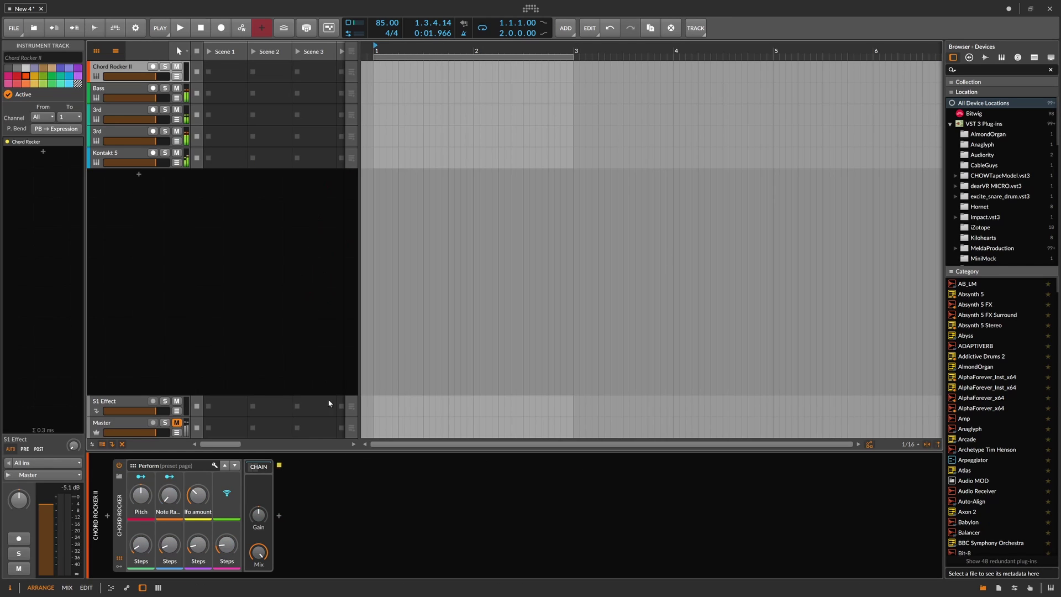
click(178, 423)
Try different values on the four Steps remotes and lower the Pitch remote slightly while listening.
drag(141, 546, 141, 539)
drag(170, 545, 226, 547)
click(198, 546)
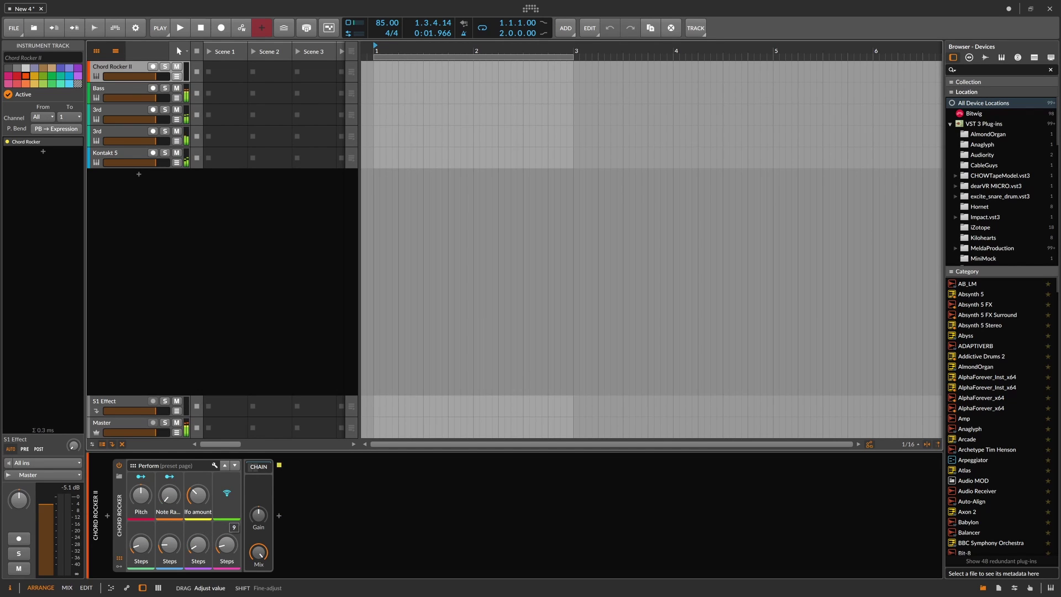
drag(140, 545, 141, 547)
drag(141, 495, 141, 499)
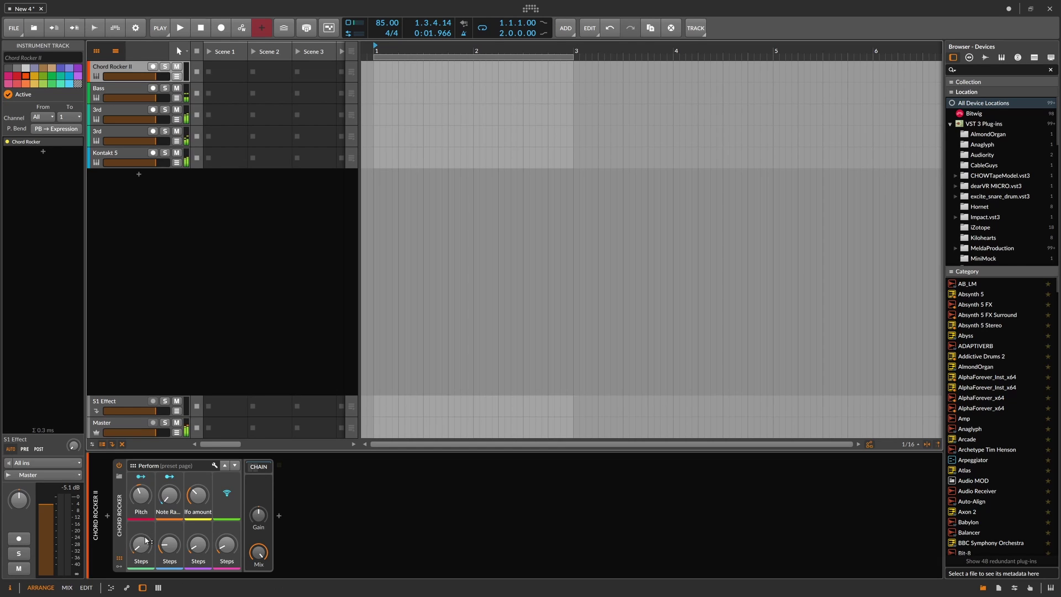
drag(169, 546, 226, 543)
click(214, 546)
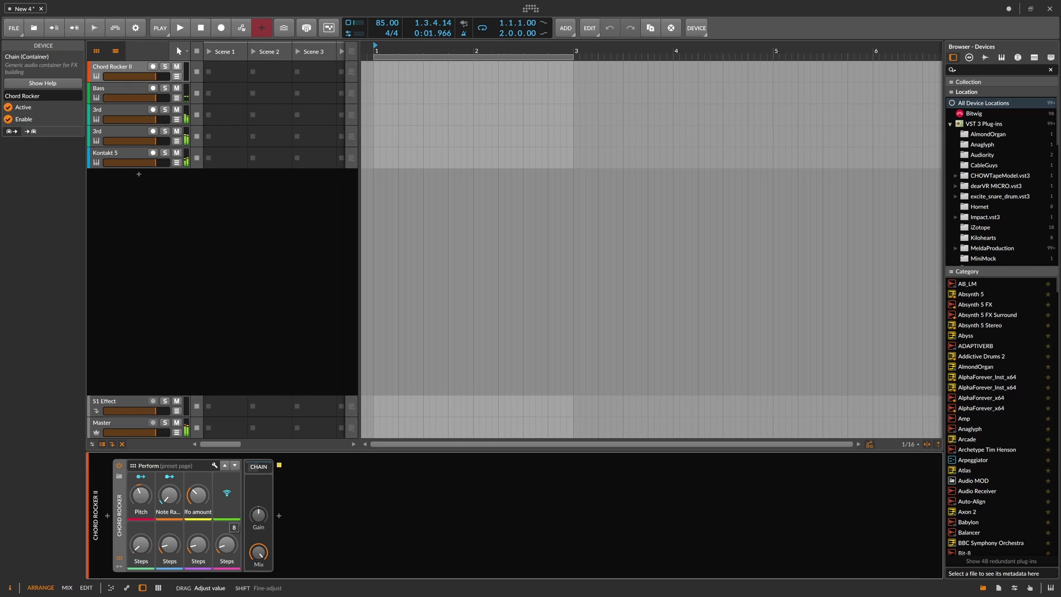
Sweep the Pitch remote down to -100 % and back to centre while reducing the Steps remotes.
drag(141, 495, 141, 547)
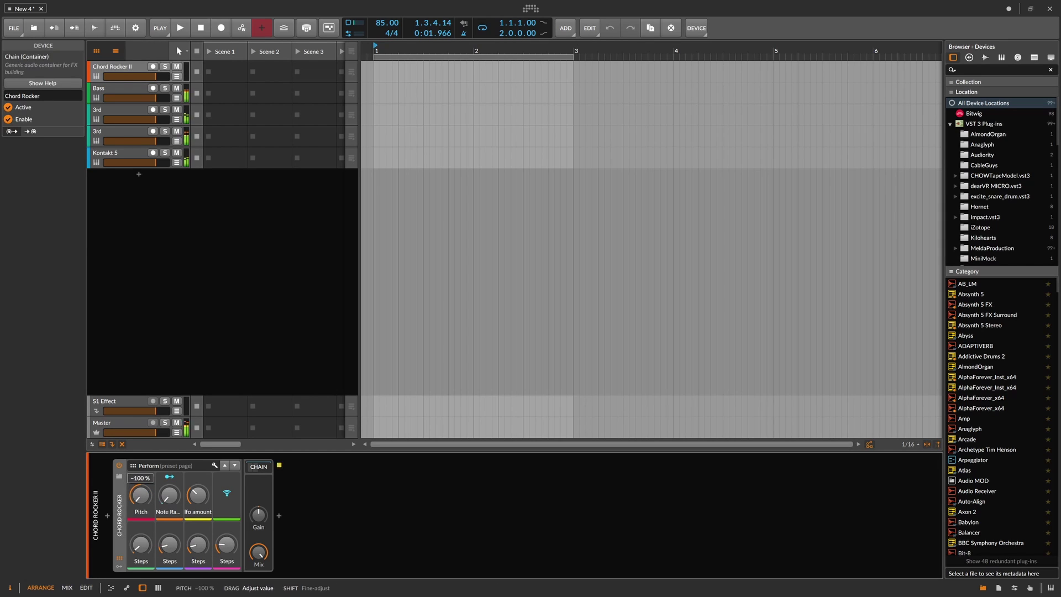
drag(141, 495, 141, 484)
drag(198, 544, 198, 560)
drag(226, 545, 141, 542)
drag(141, 494, 141, 485)
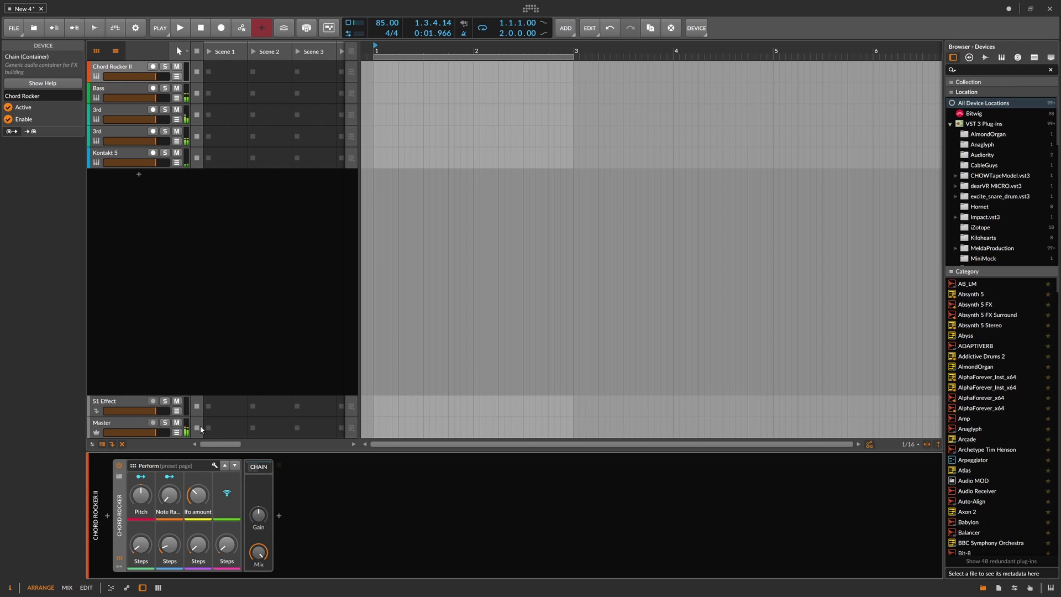
Mute the Master track and show the Chord Rocker chain's nested devices and modulator slots.
click(177, 423)
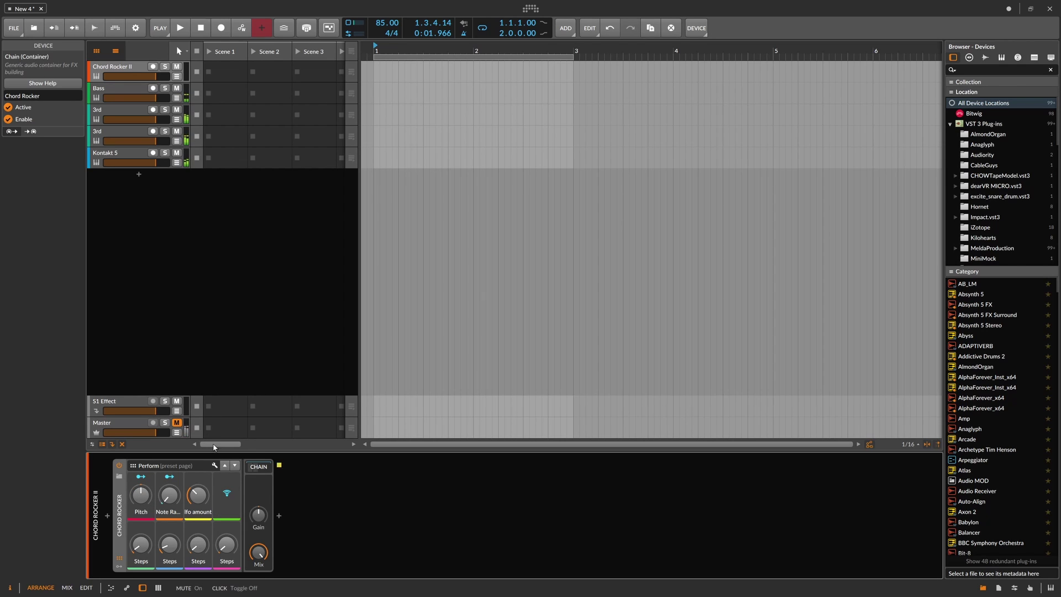
click(260, 468)
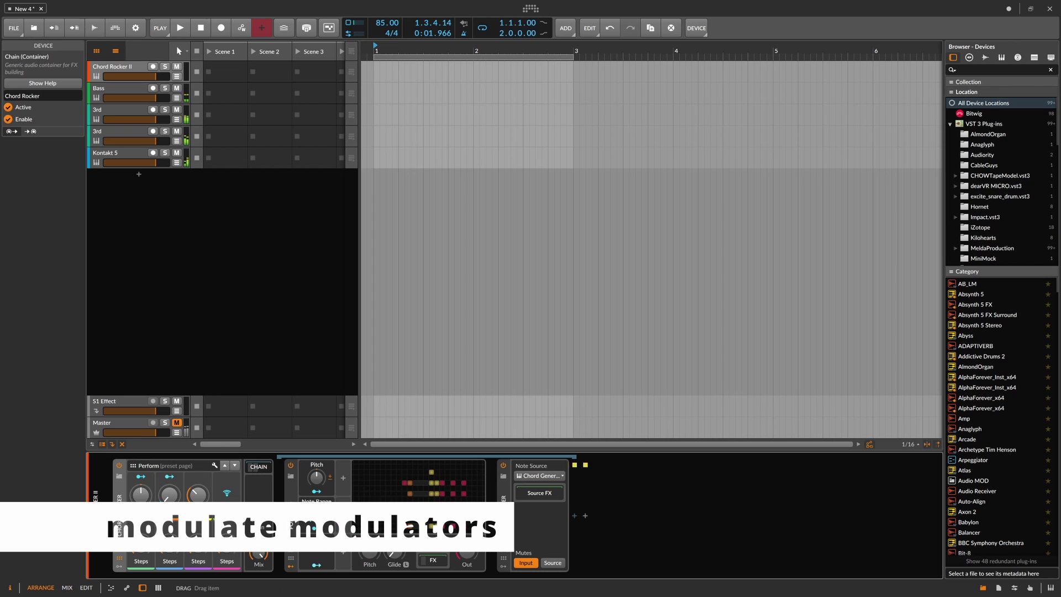
click(120, 567)
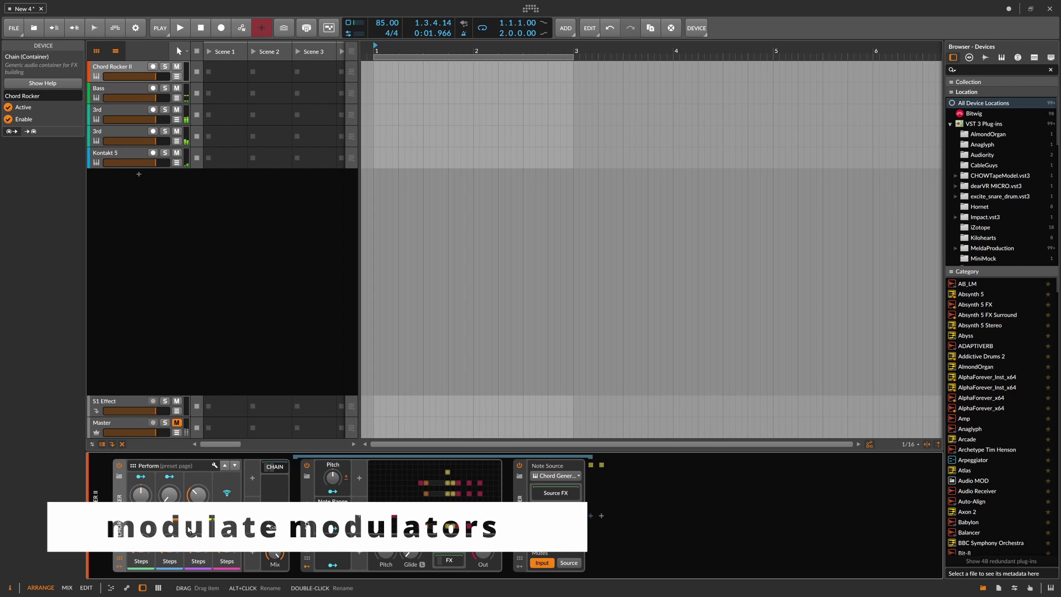
Add an LFO modulator to the first free modulator slot of the Chord Rocker chain.
click(254, 480)
text(ra)
key(BackSpace)
key(BackSpace)
text(ld)
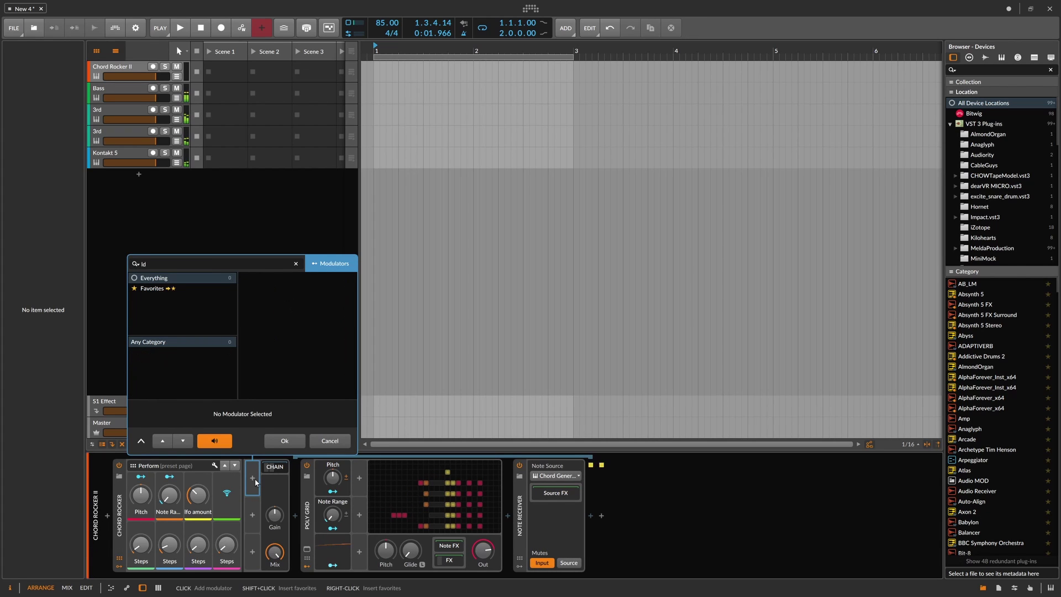
text(fo)
key(Down)
key(Down)
key(Up)
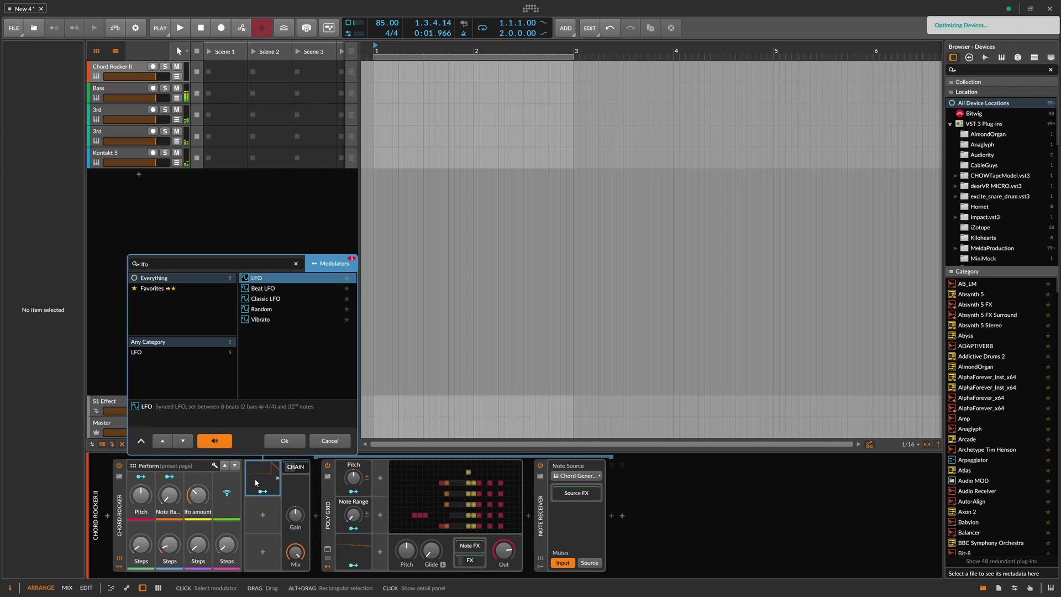
key(Return)
Try to modulate the first Steps remote with the LFO, set its rate to 0.29 Hz, and delete the LFO.
click(264, 491)
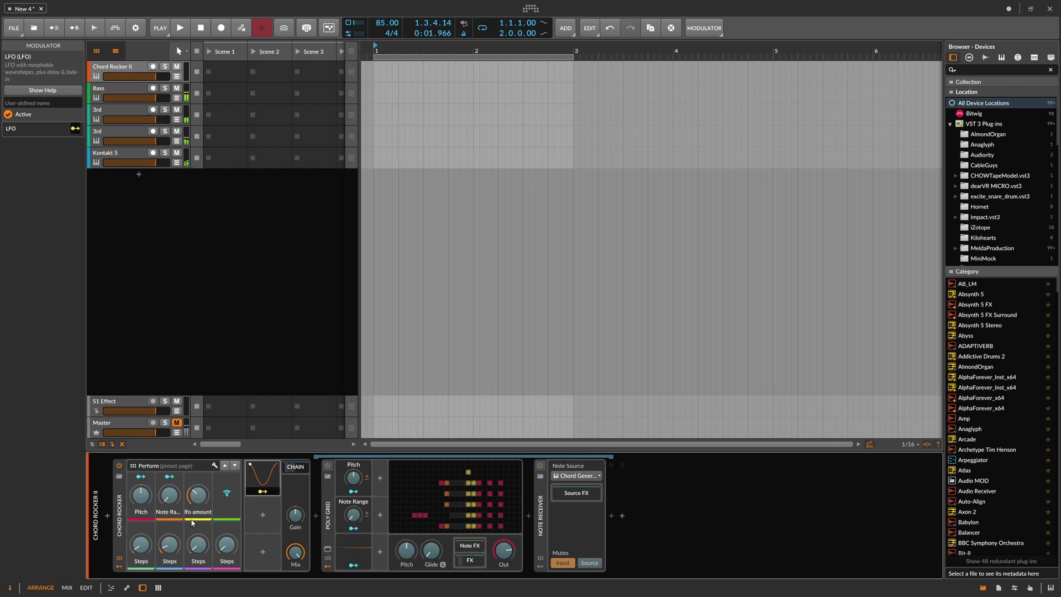
drag(140, 546, 141, 520)
double_click(140, 545)
click(263, 491)
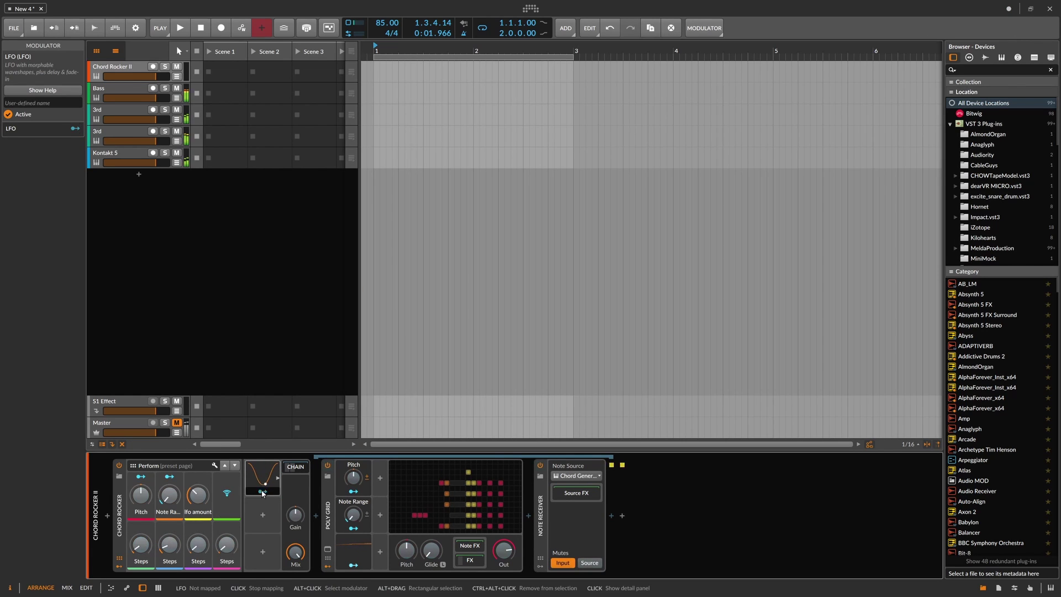
click(277, 478)
drag(314, 489, 314, 516)
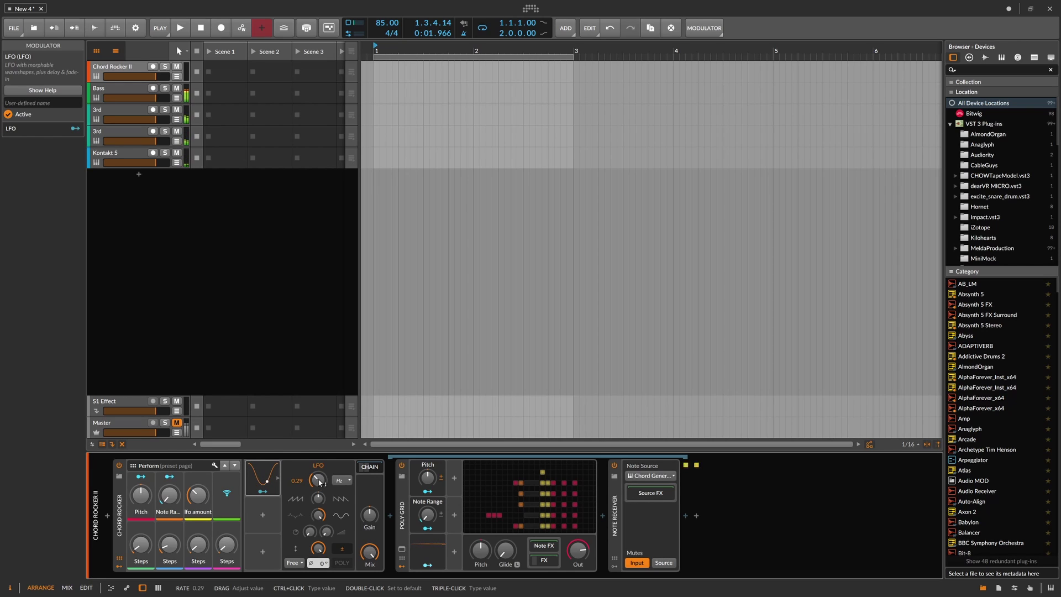
click(268, 479)
click(263, 478)
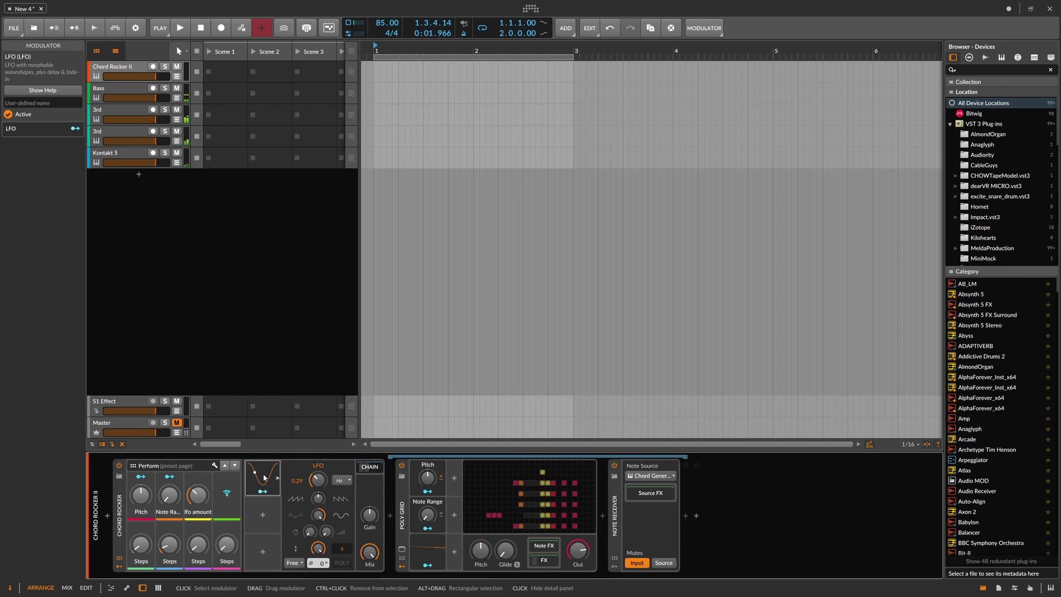
key(Delete)
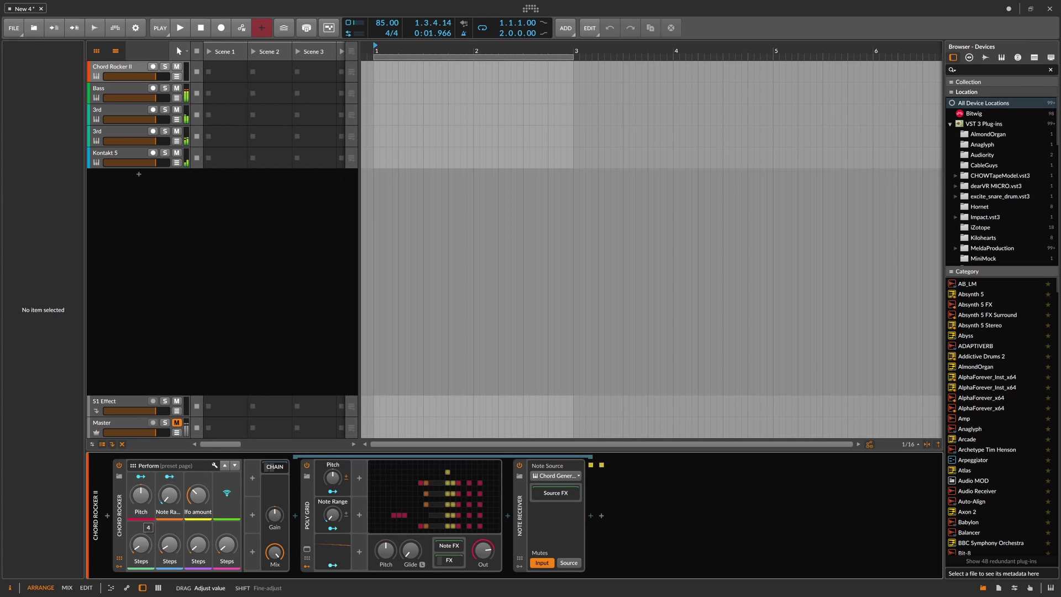
Inspect the clock and Triggers layers in the Poly Grid, close the editor and unmute the Master track.
click(428, 495)
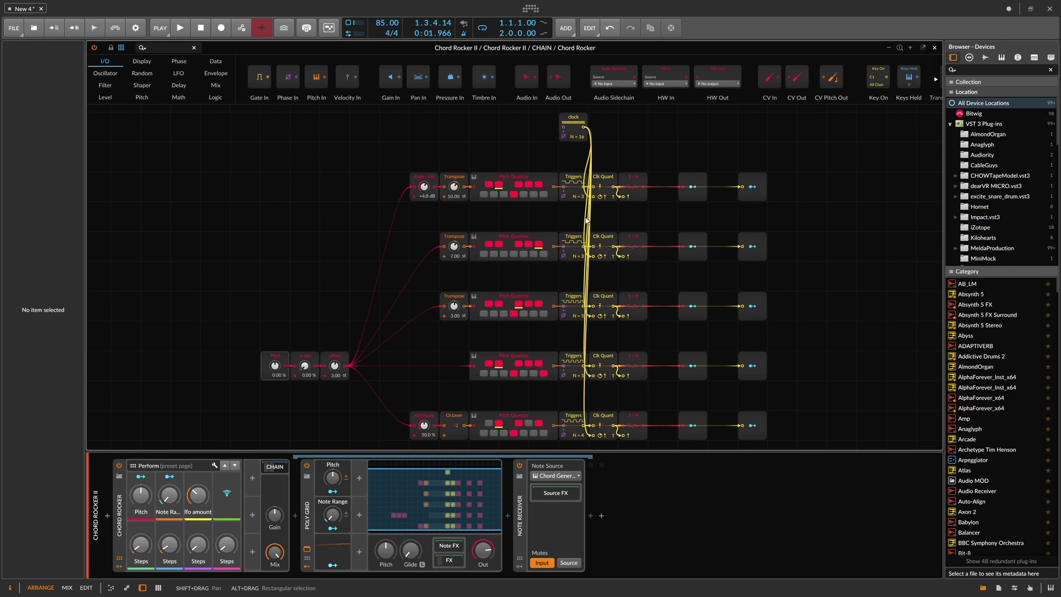
scroll(563, 221, up, 2)
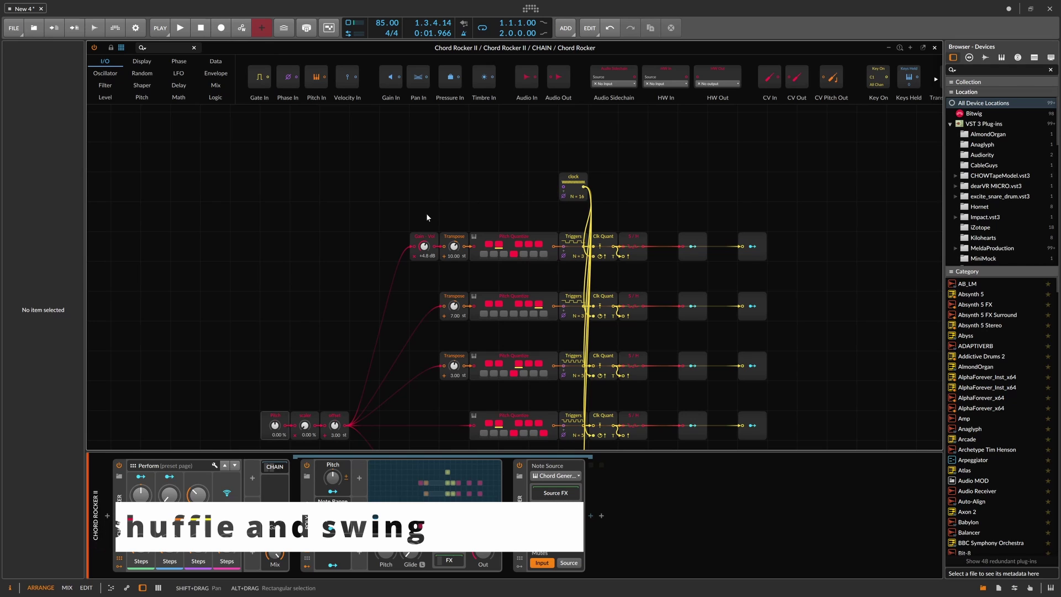
click(935, 48)
click(177, 423)
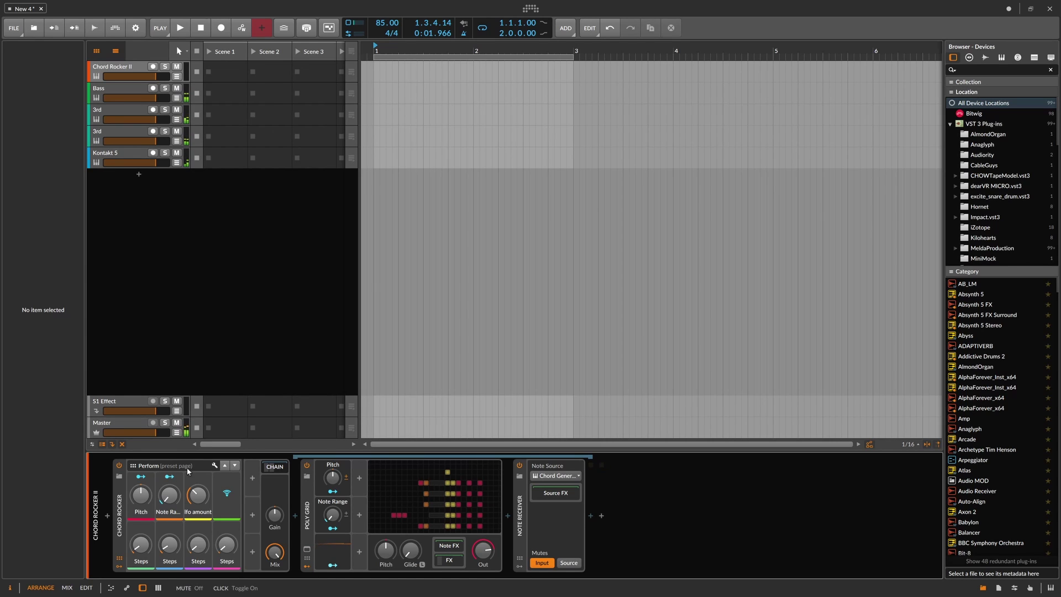
Adjust the Steps remotes, setting the first one to 4, and mute the Master track.
drag(227, 547, 168, 551)
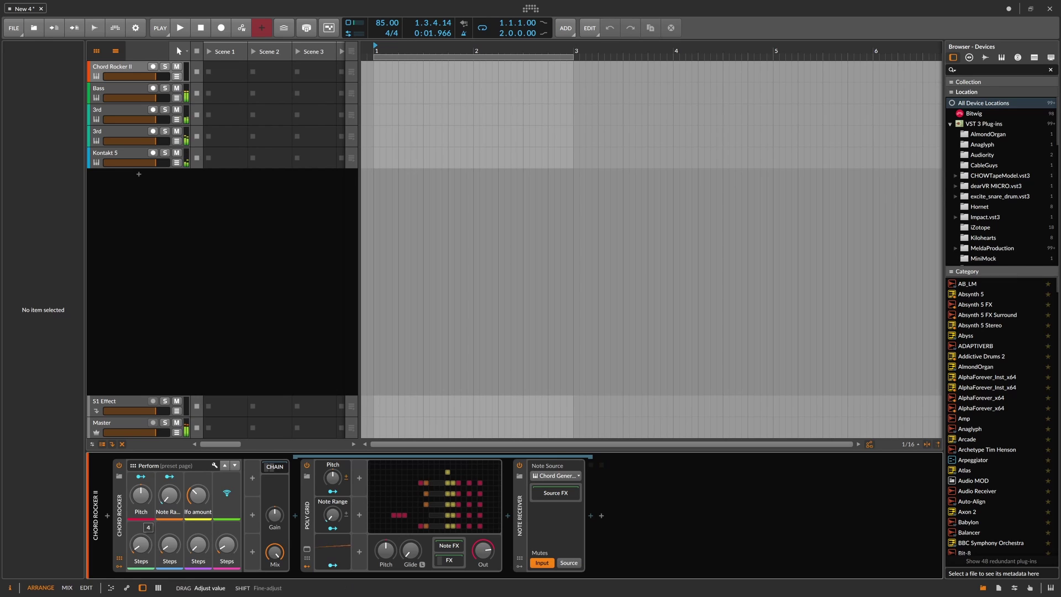
click(177, 422)
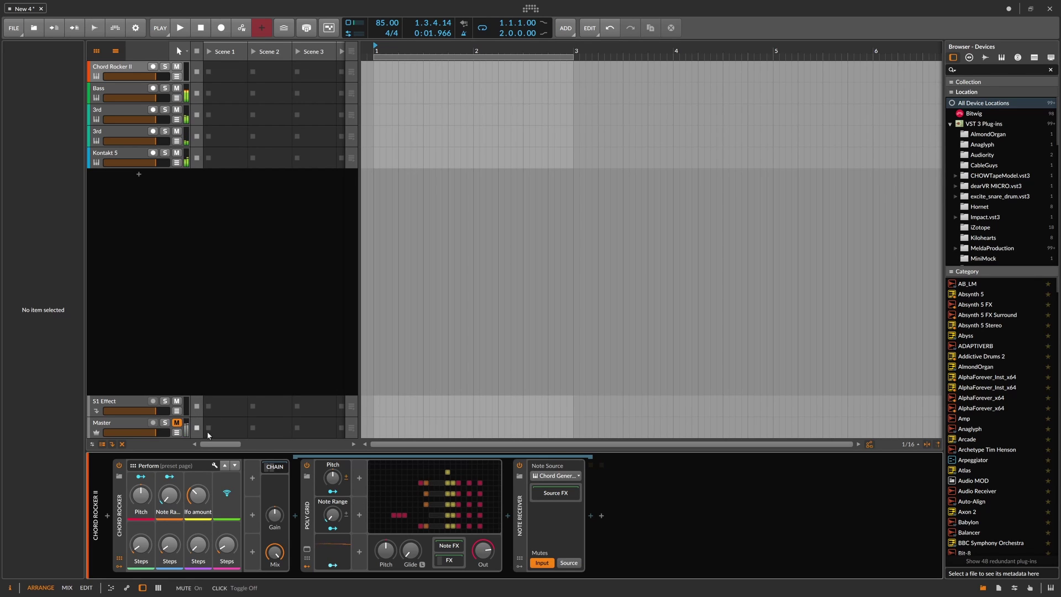
click(419, 488)
scroll(572, 130, up, 8)
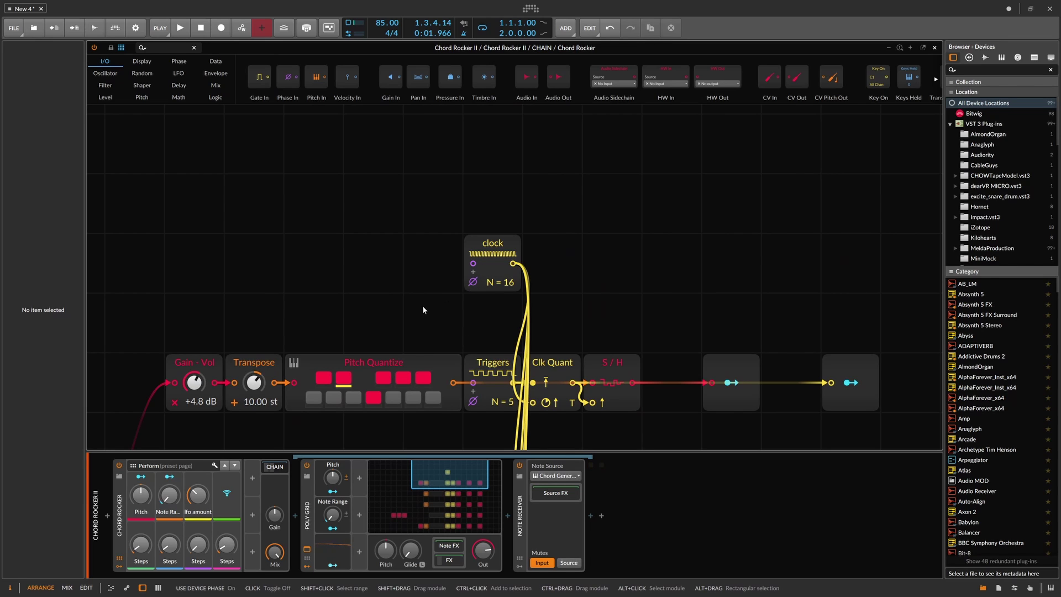
click(308, 508)
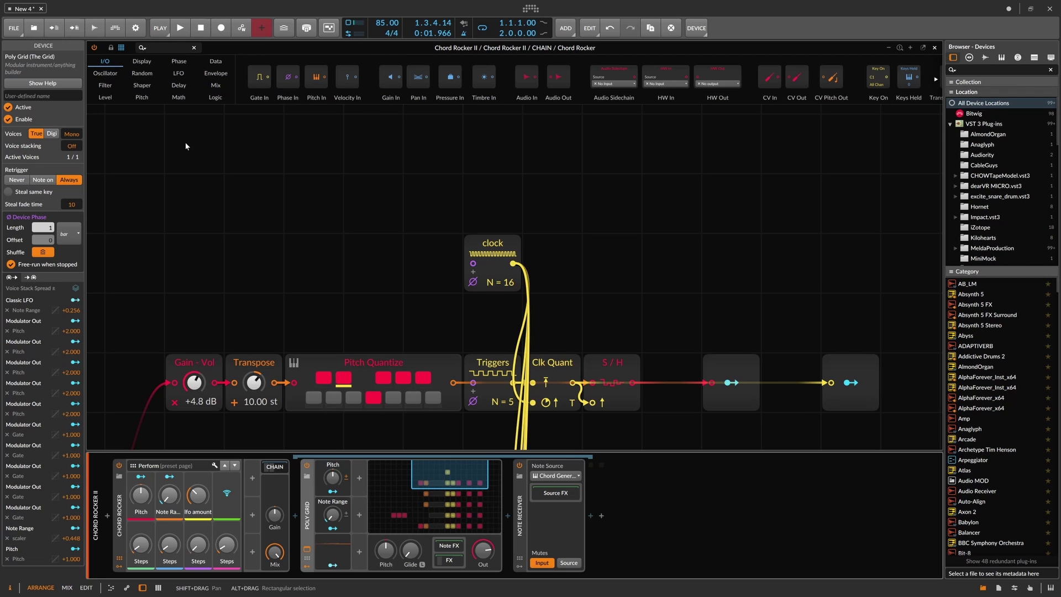
Enable the global groove, adjust its shuffle amount, and close the Poly Grid editor.
click(160, 28)
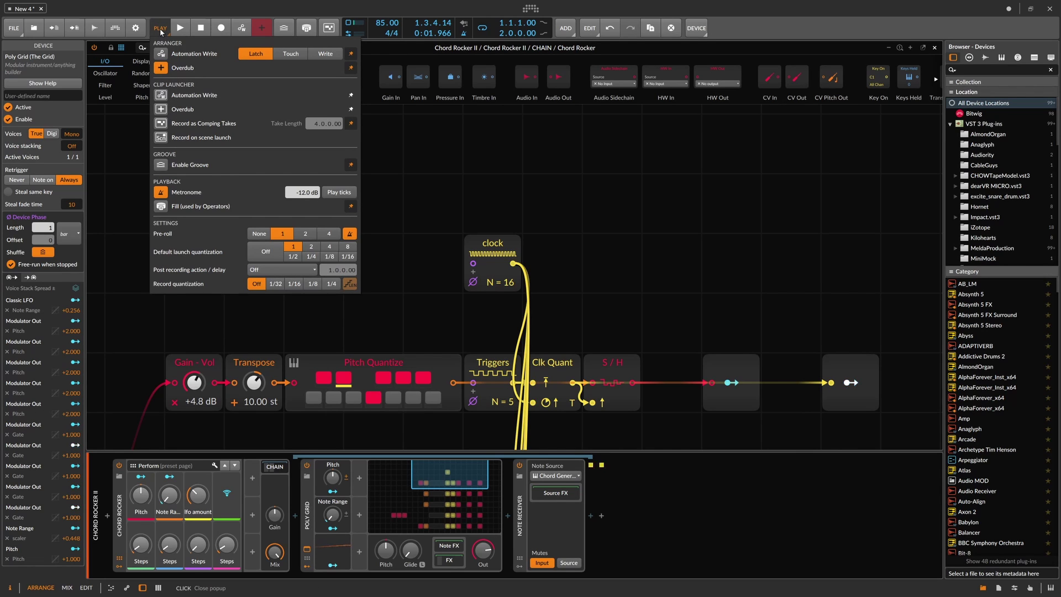
click(164, 169)
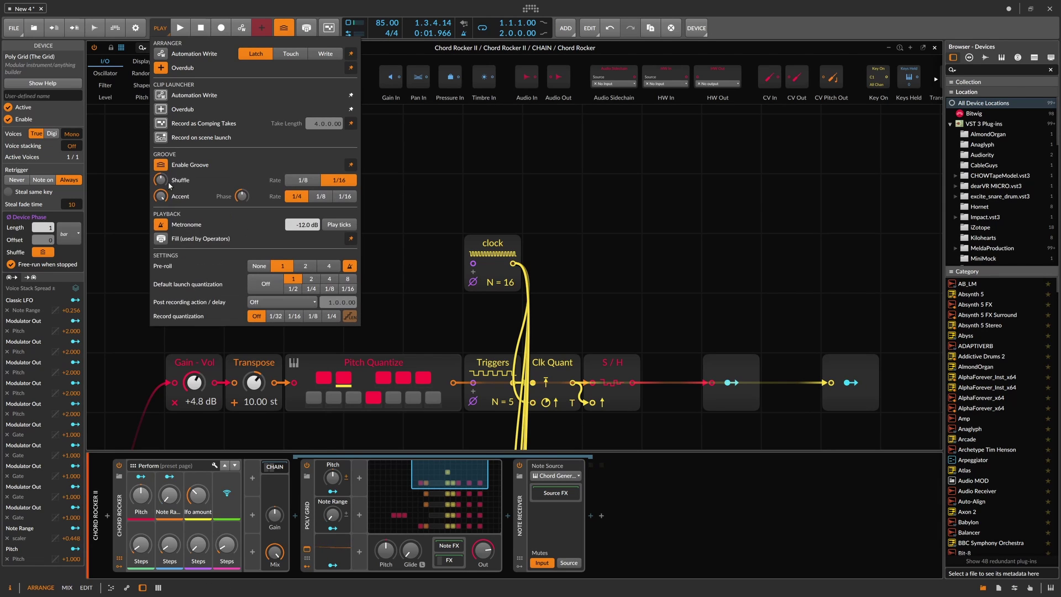
drag(160, 181, 161, 181)
click(492, 245)
click(934, 48)
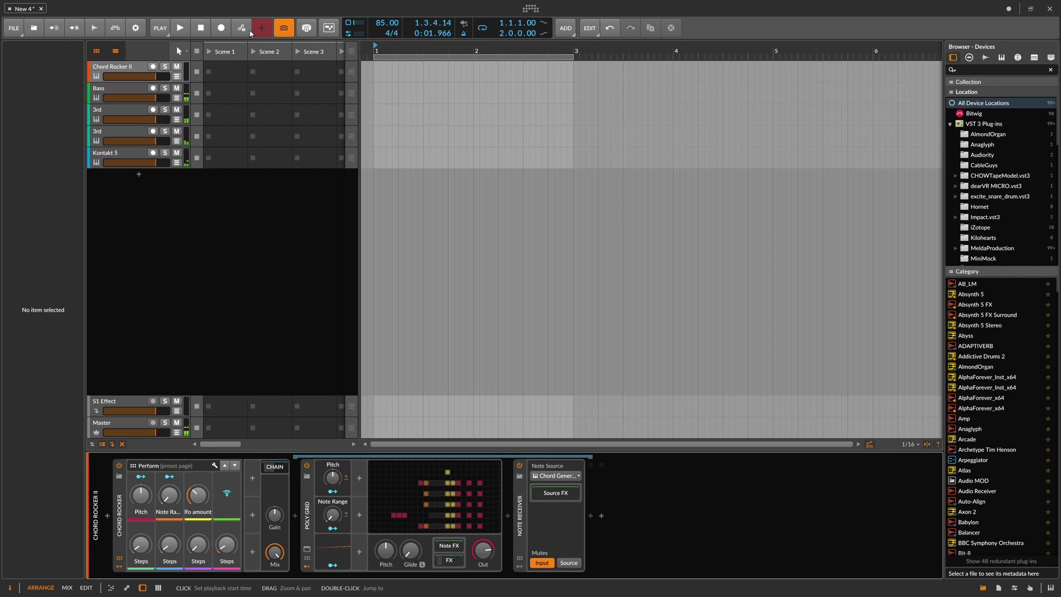
Start playback, set the global groove shuffle to 0 %, and adjust the Steps remotes.
click(175, 32)
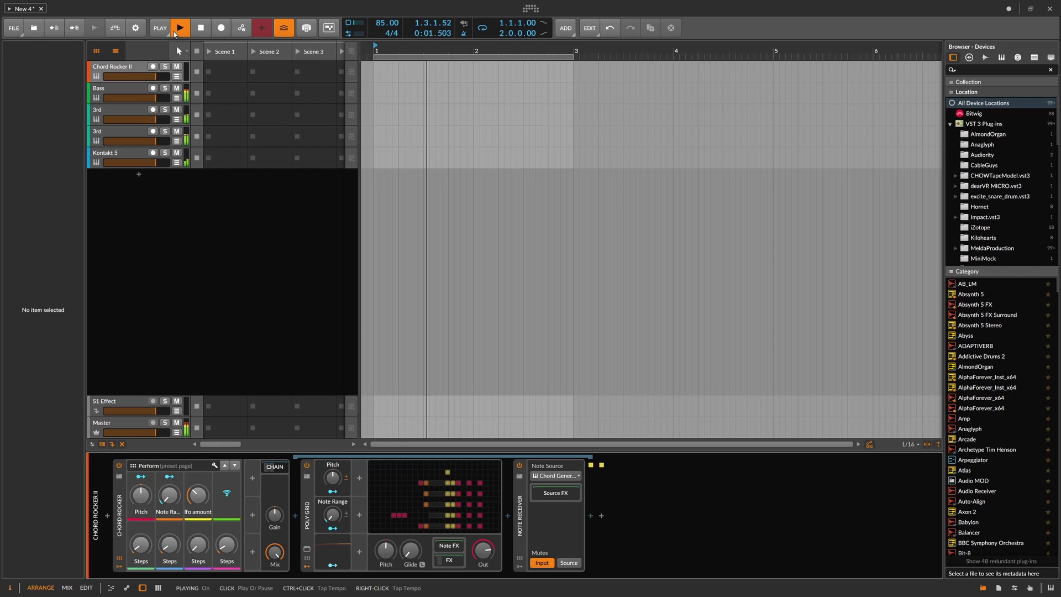
click(161, 29)
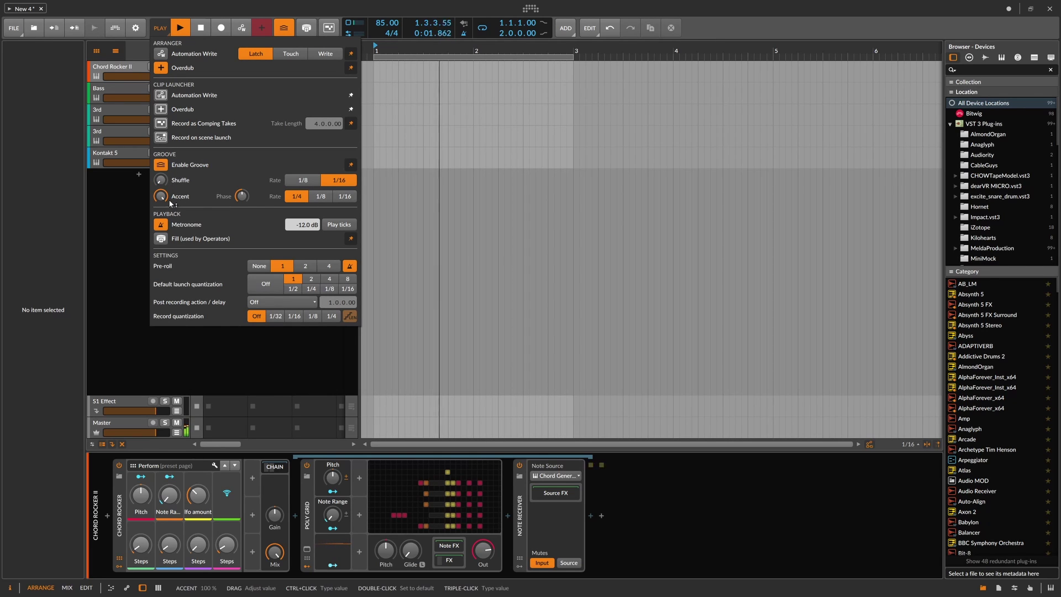
click(188, 365)
drag(197, 544, 197, 556)
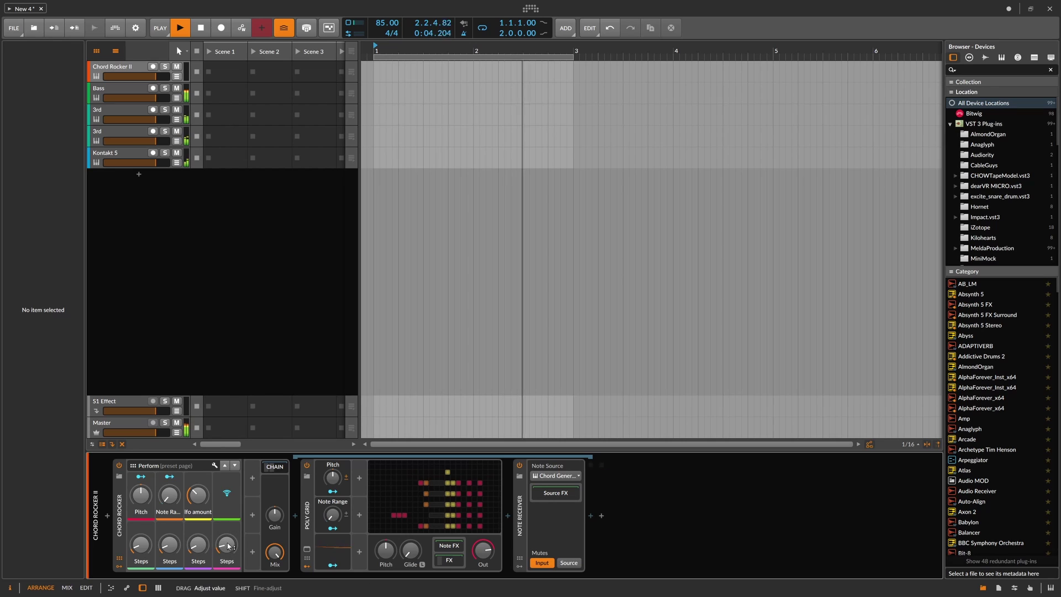
Set the global groove shuffle to 92.4 % and the Pitch remote to -52.0 %.
click(160, 27)
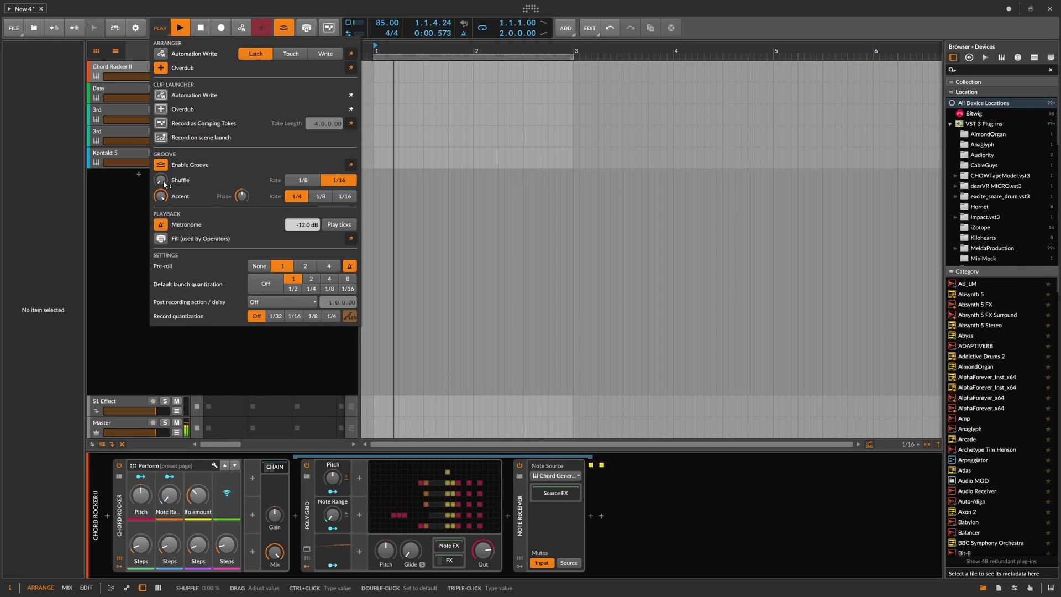
drag(164, 184, 164, 134)
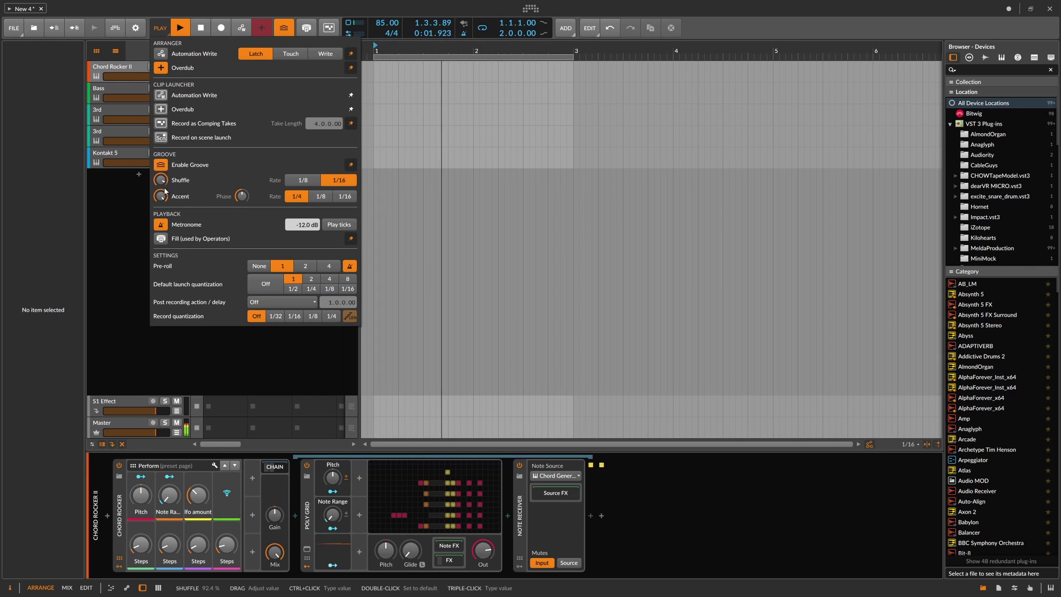
click(141, 504)
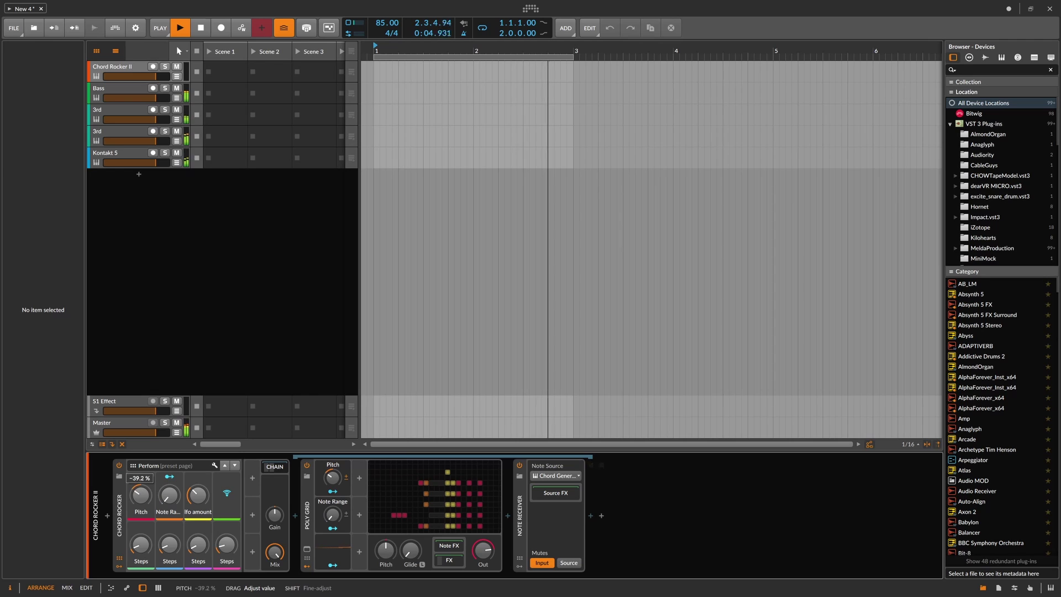
drag(140, 504, 140, 511)
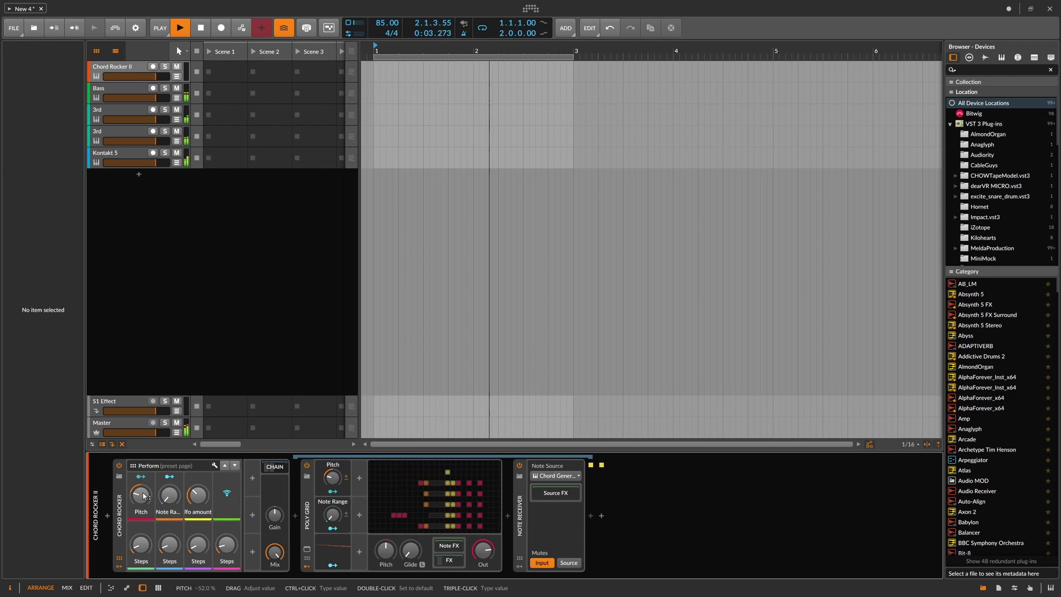
Disable the global groove and stop playback.
click(160, 28)
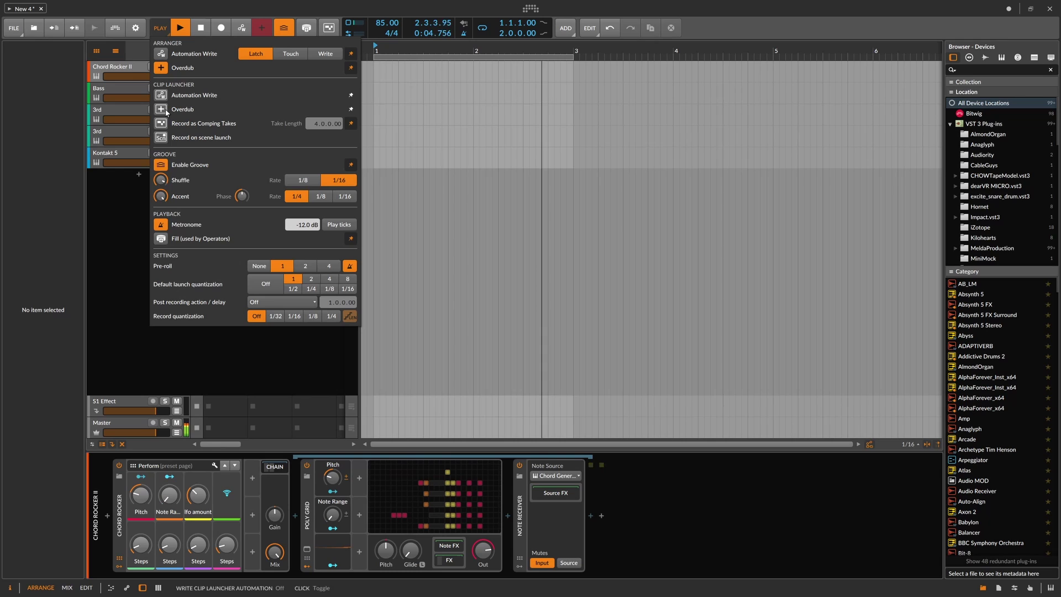
click(161, 164)
click(130, 201)
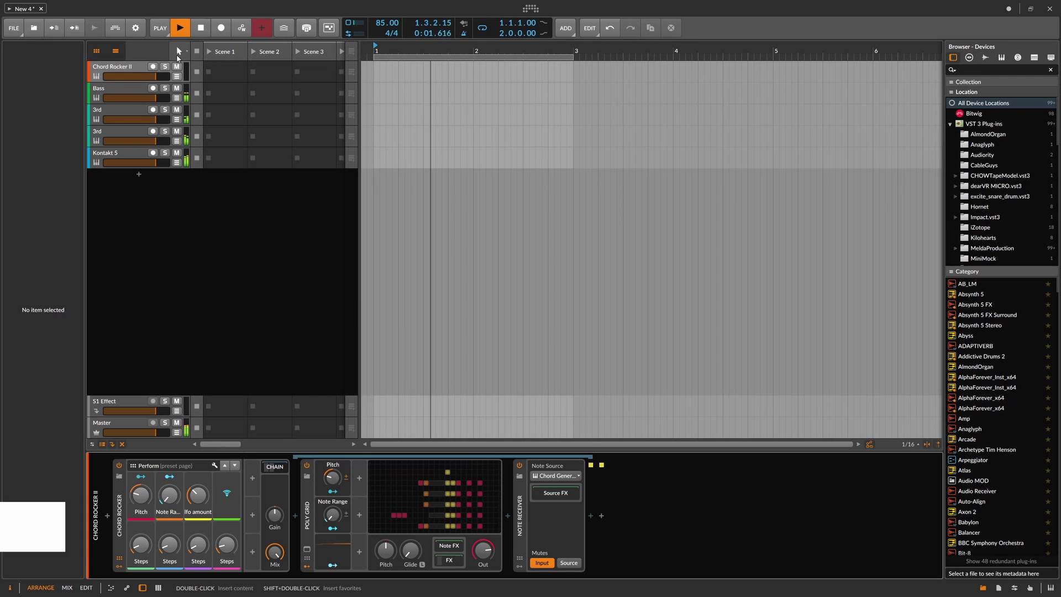
key(space)
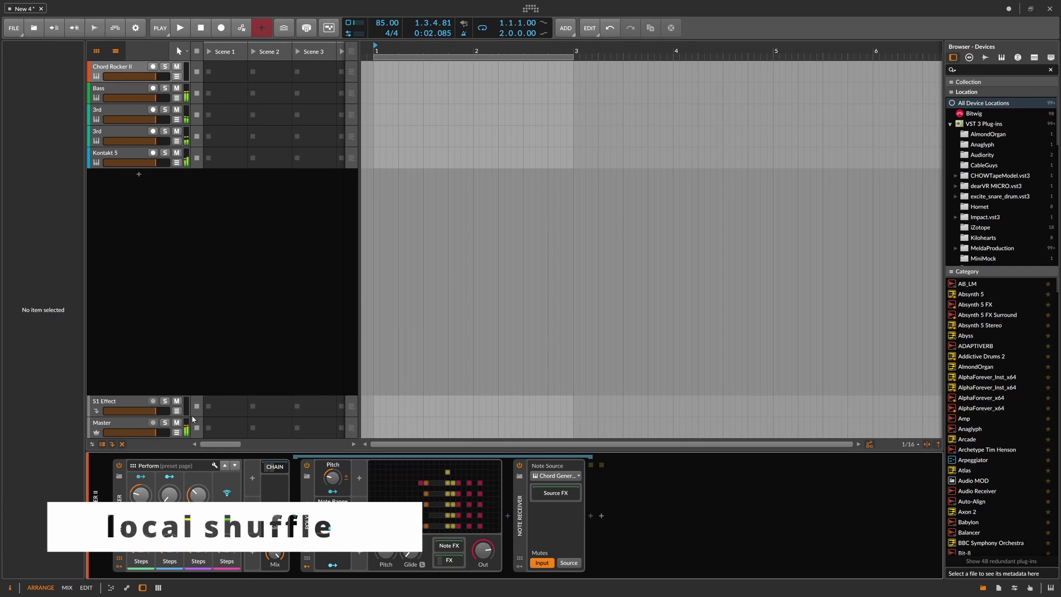
Mute the Master track and turn off Use Device Phase on the clock module in the Poly Grid.
click(176, 422)
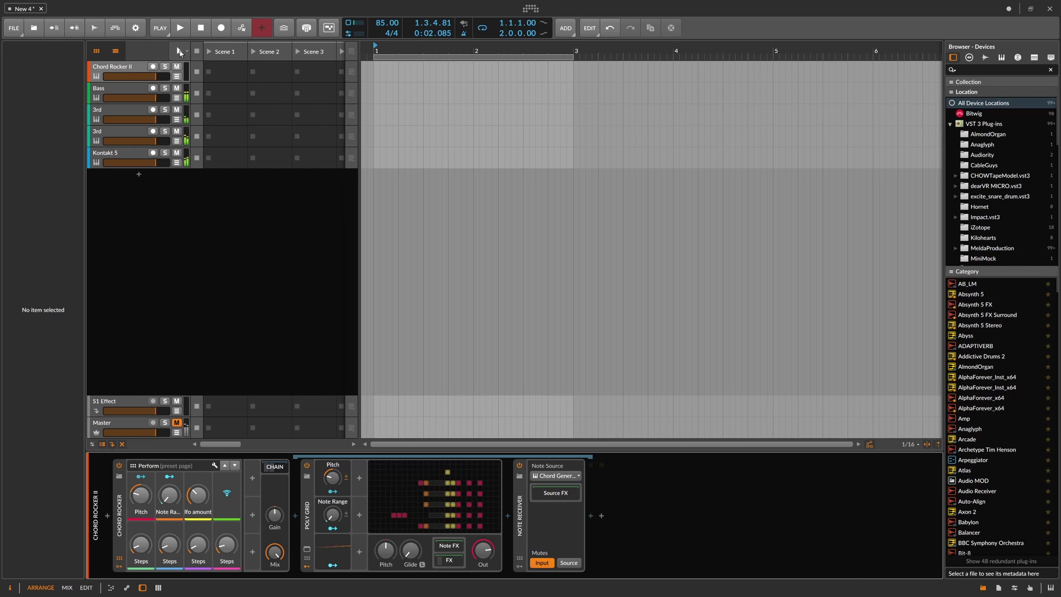
click(416, 469)
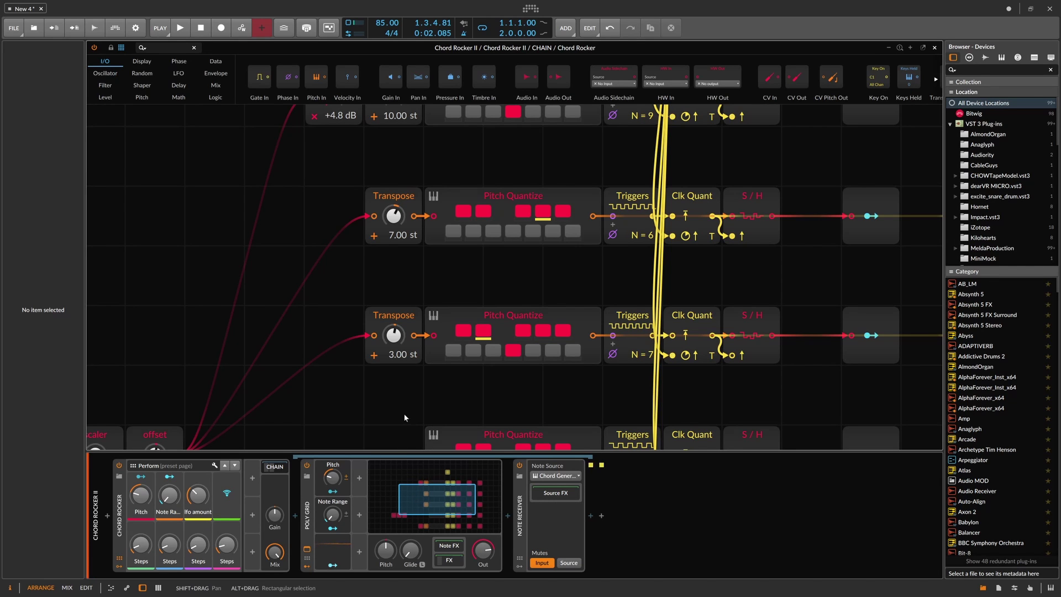
scroll(413, 410, down, 4)
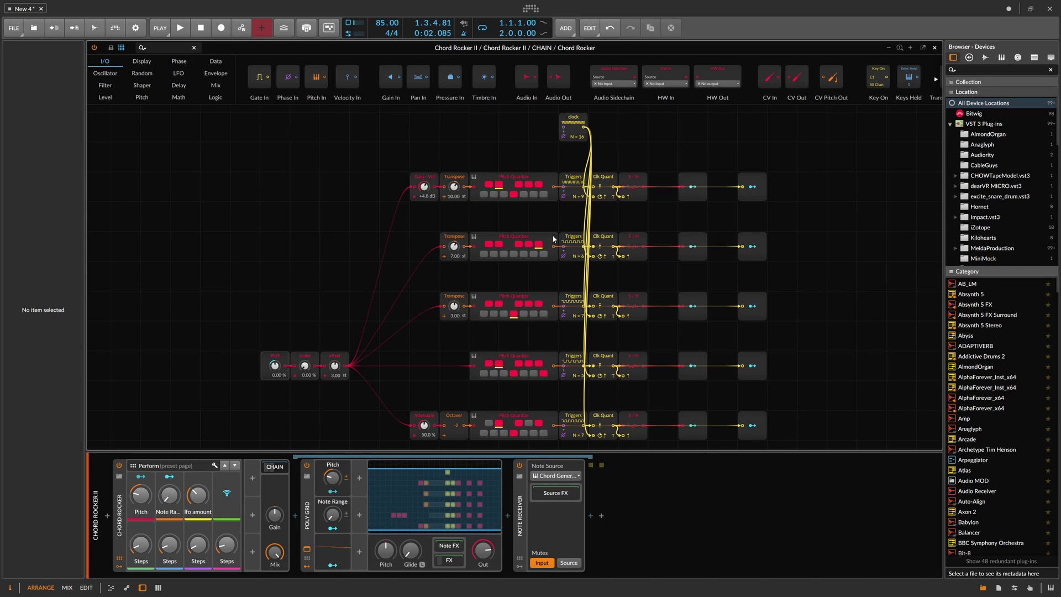
scroll(544, 254, up, 1)
scroll(568, 260, up, 2)
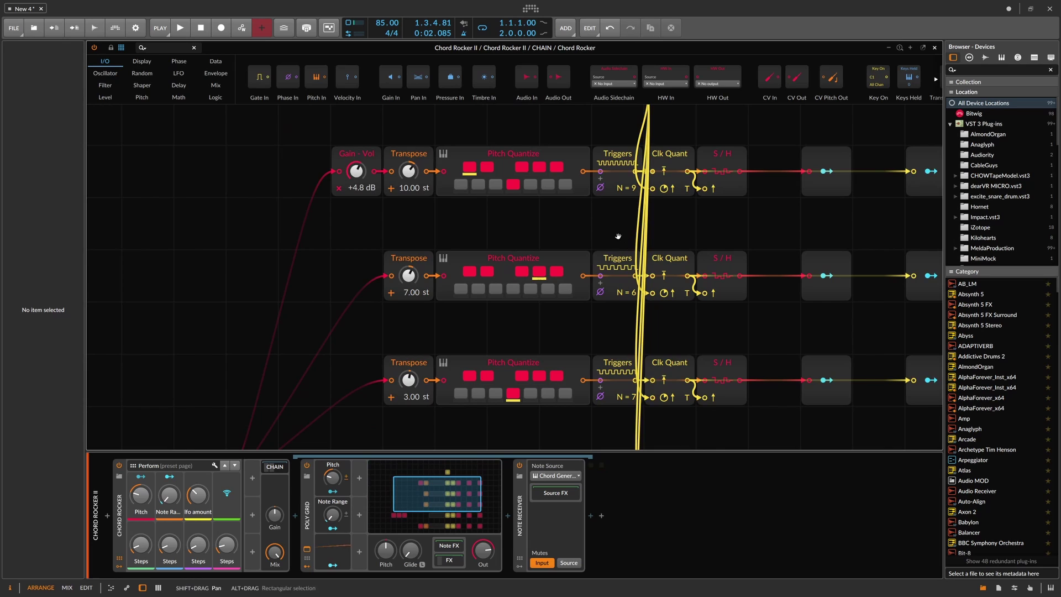
scroll(614, 238, up, 1)
click(510, 276)
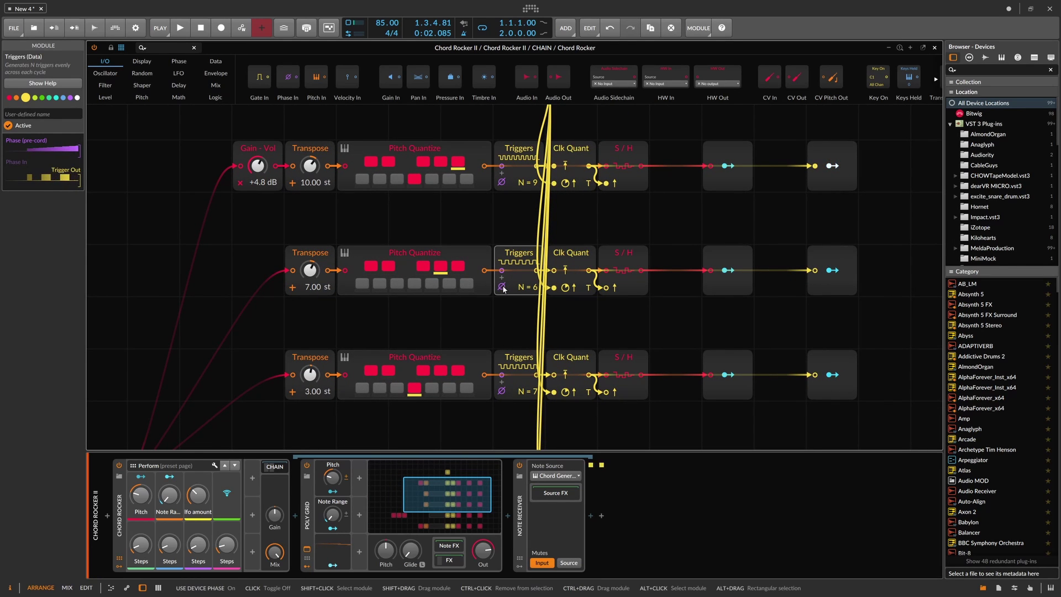
click(502, 287)
scroll(502, 290, up, 3)
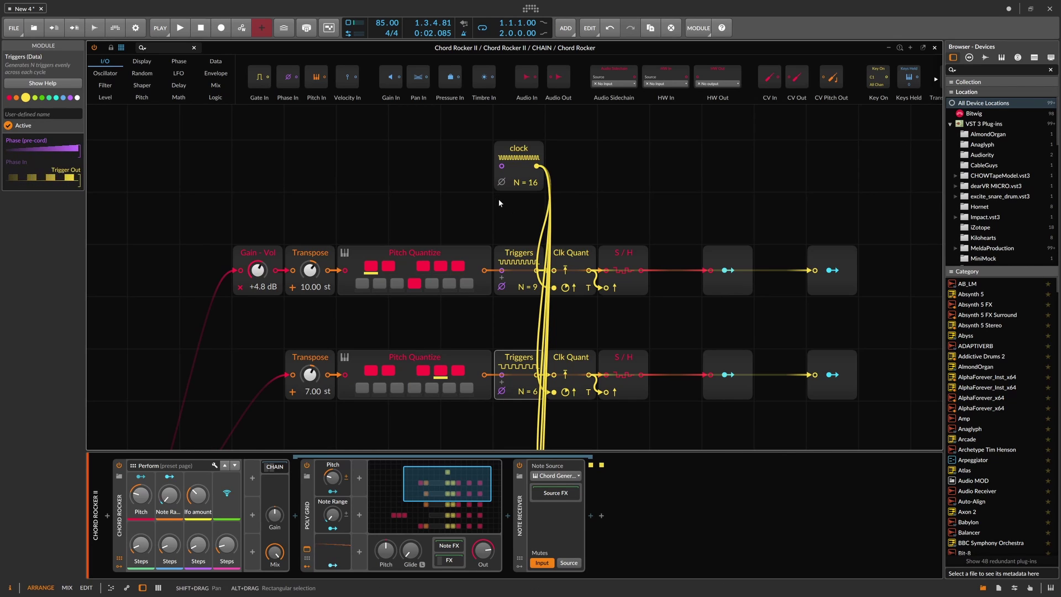
scroll(500, 200, up, 1)
click(503, 236)
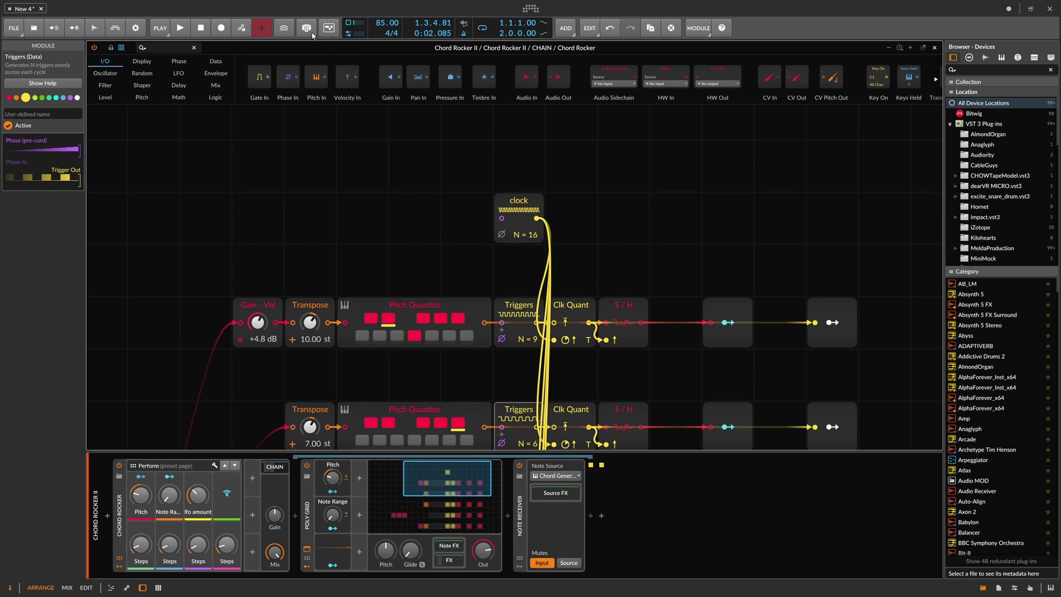
Add a Phase In module beside the clock module and connect its output to the clock's phase input.
click(178, 48)
text(phase)
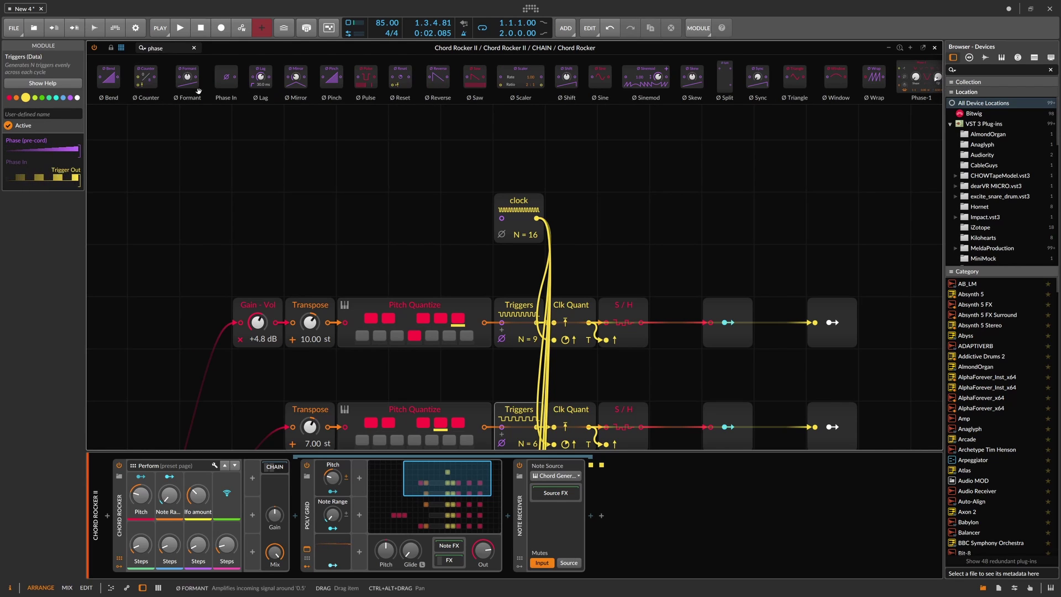
drag(226, 77, 449, 240)
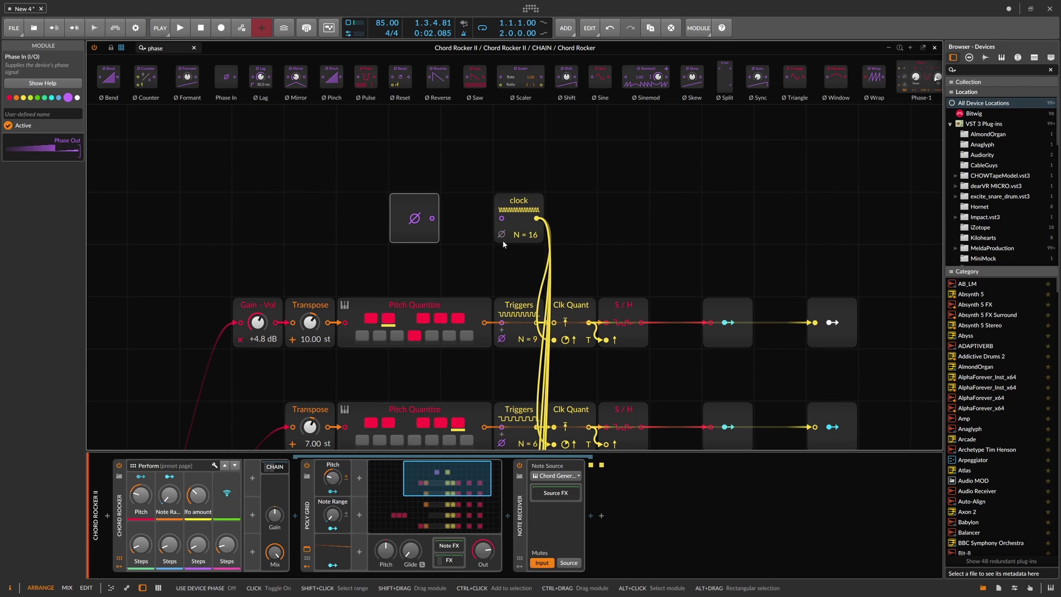
drag(432, 218, 501, 218)
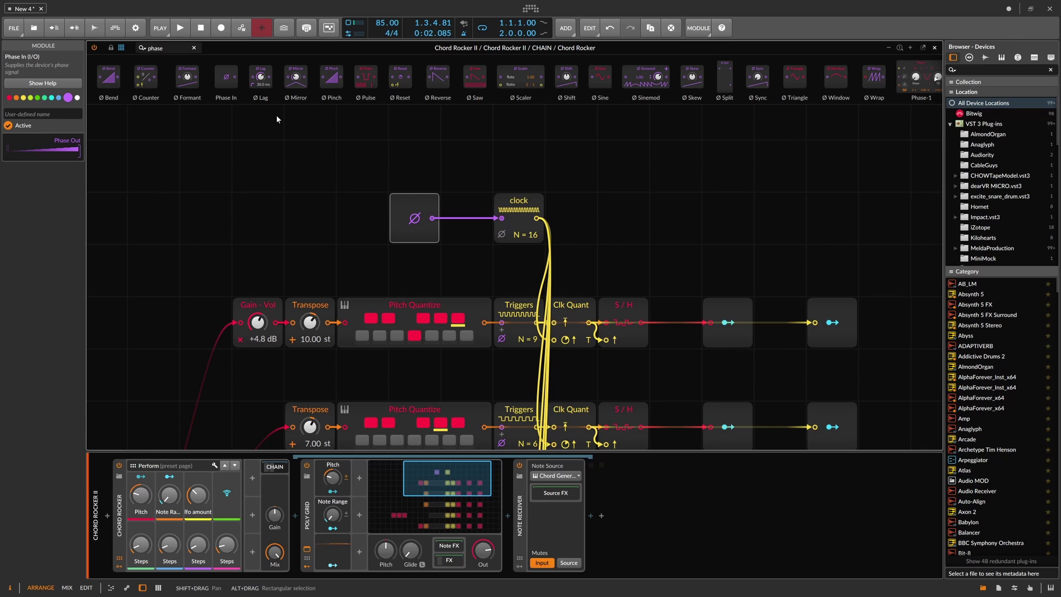
Insert a Ø Shift module between the Phase In and clock modules.
drag(170, 50, 122, 50)
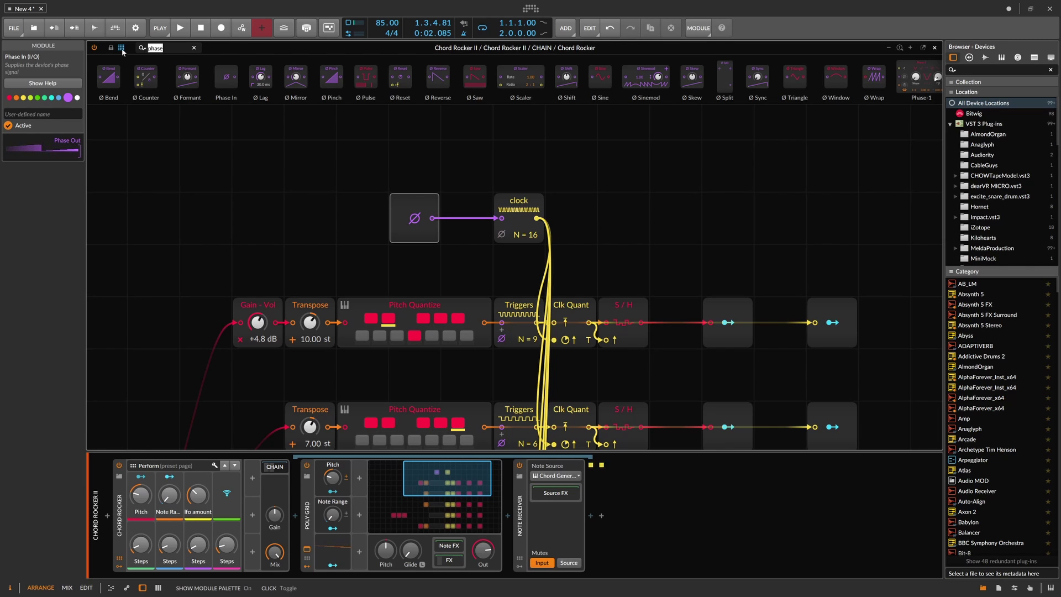
text(sh)
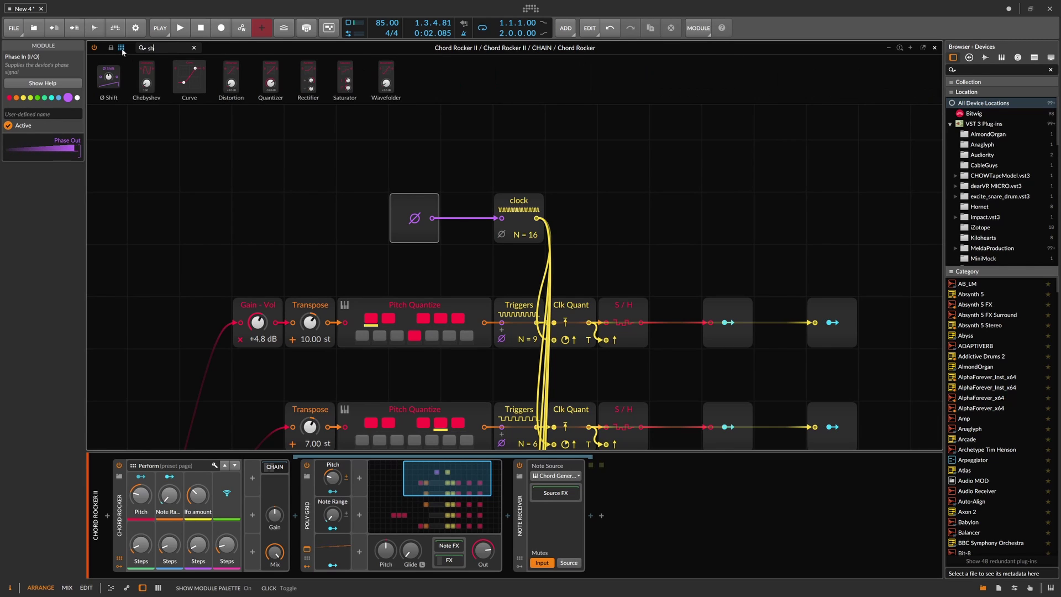
drag(108, 78, 470, 241)
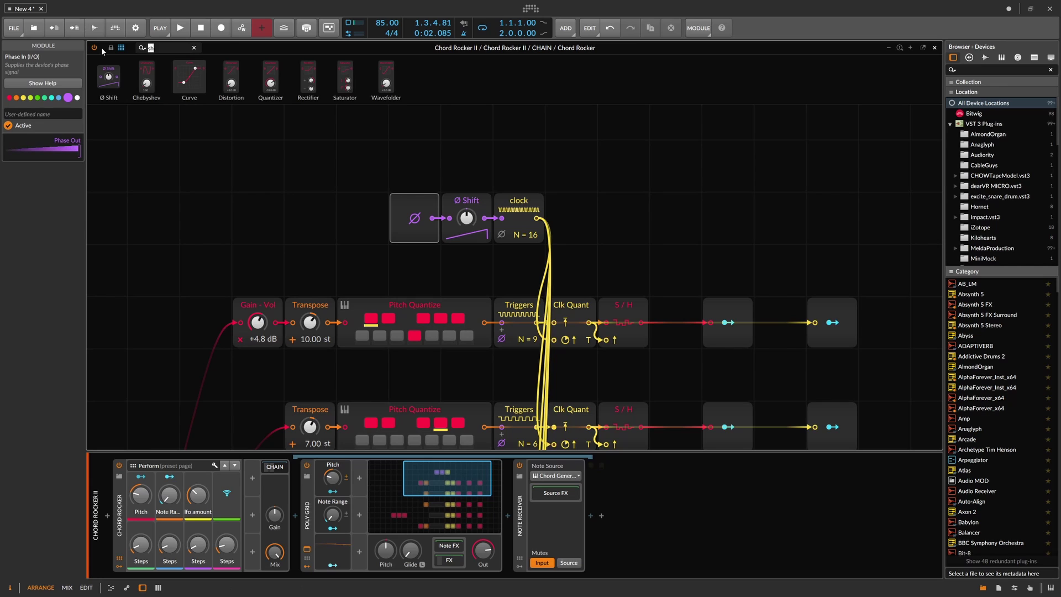
Add an LFO module above the Phase In and Ø Shift modules, choose its smooth bell-shaped waveform, and toggle its modulation routing.
text(lfo)
drag(122, 78, 387, 130)
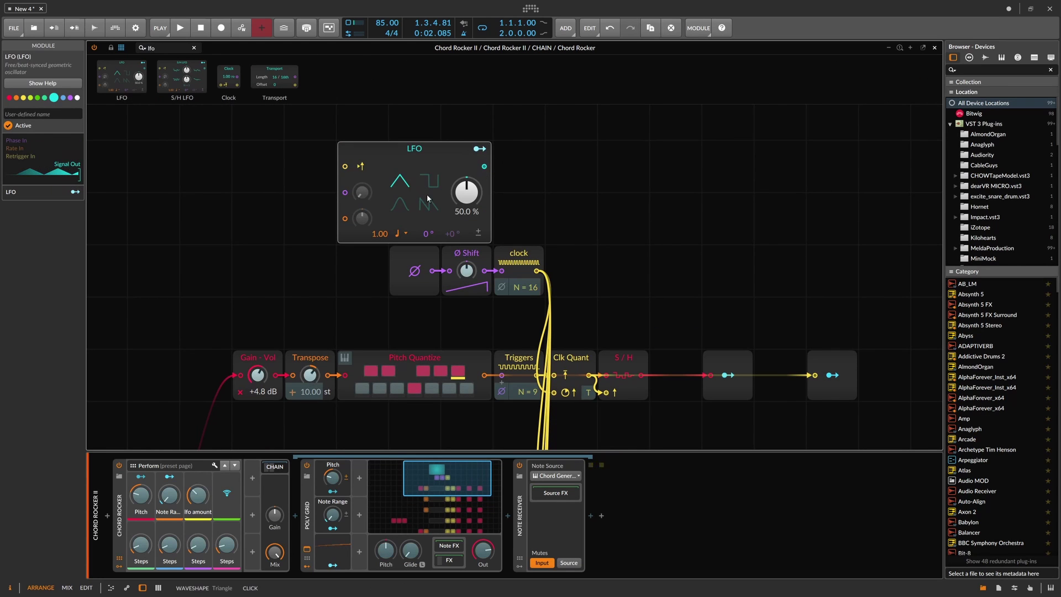
click(400, 208)
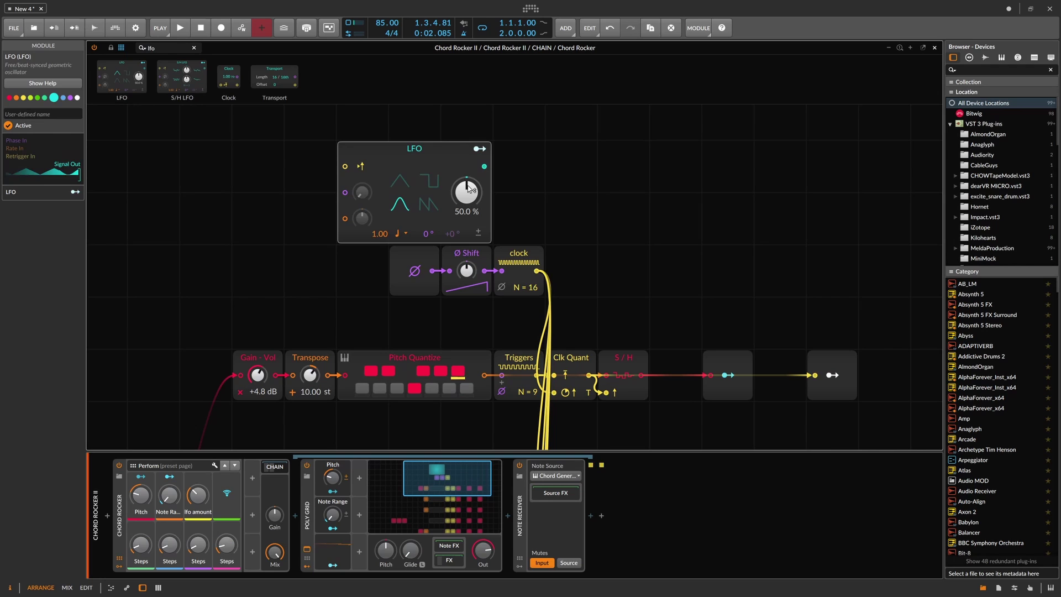
click(480, 149)
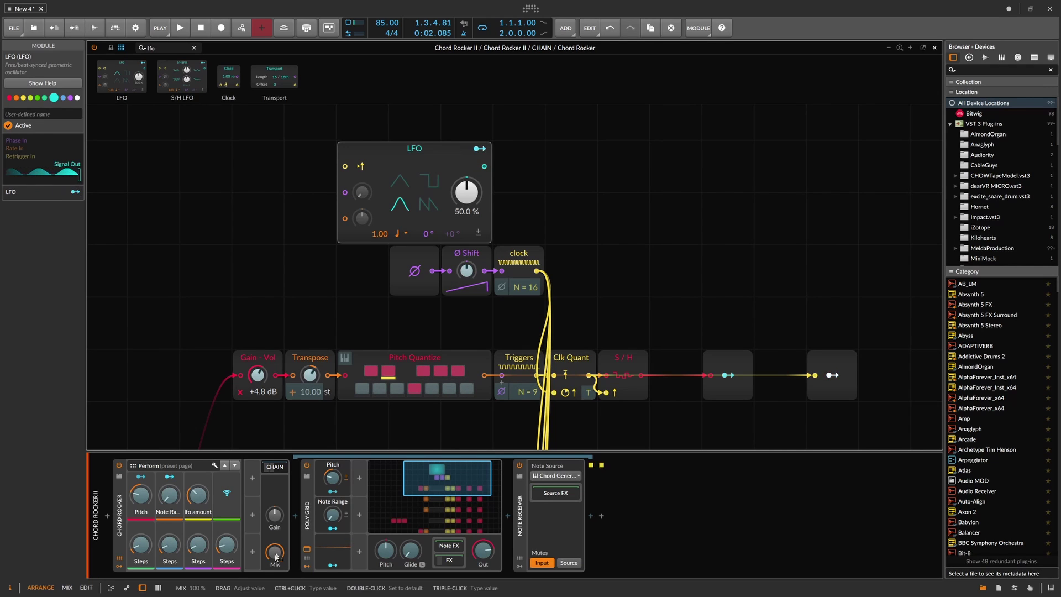
Unmute the Master track and return to the LFO and Ø Shift modules in the Poly Grid.
click(934, 48)
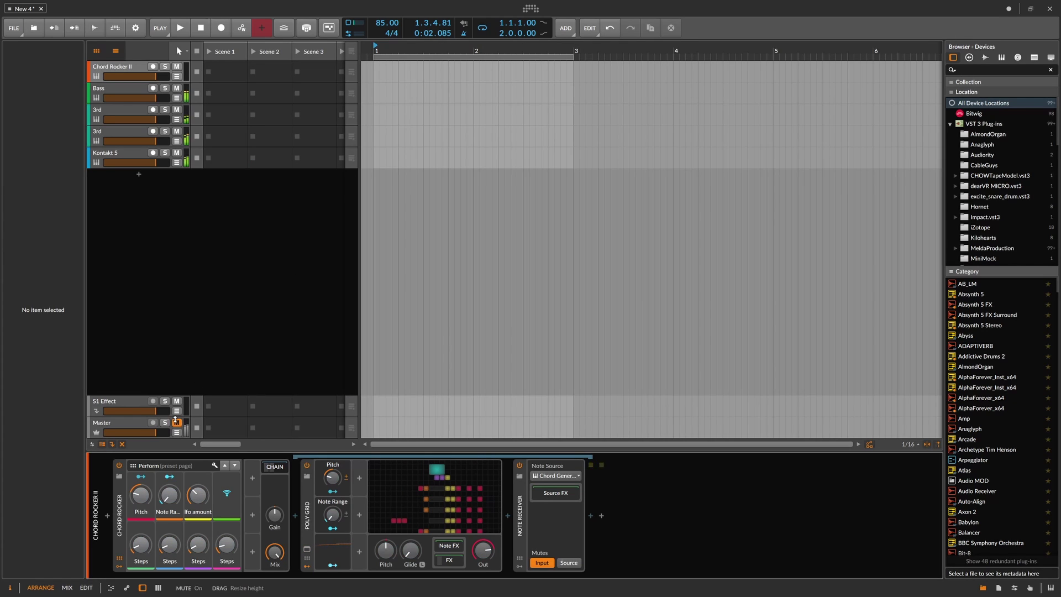
click(167, 31)
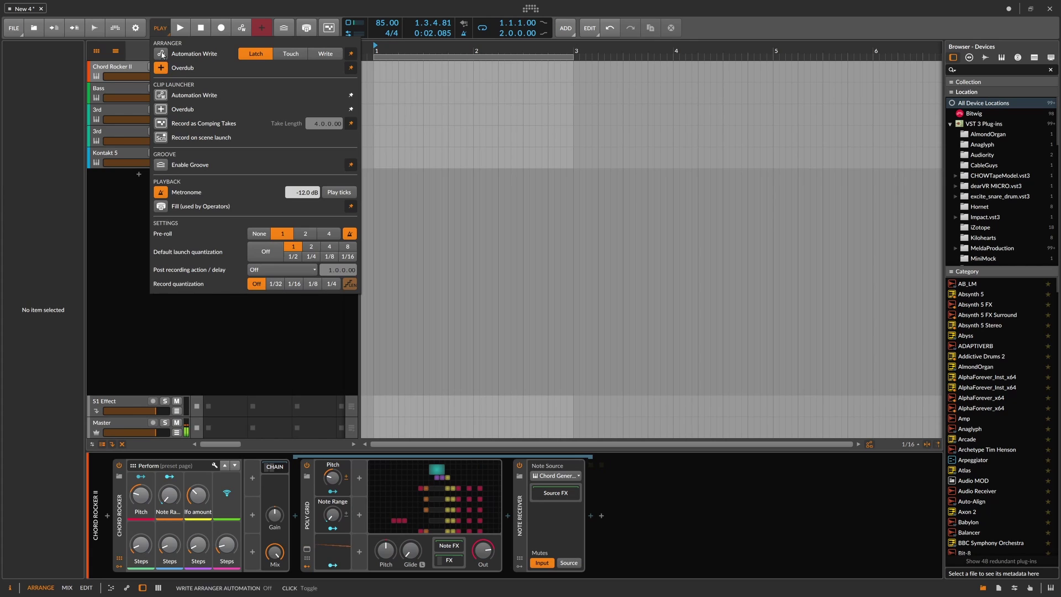
click(389, 466)
scroll(487, 168, up, 6)
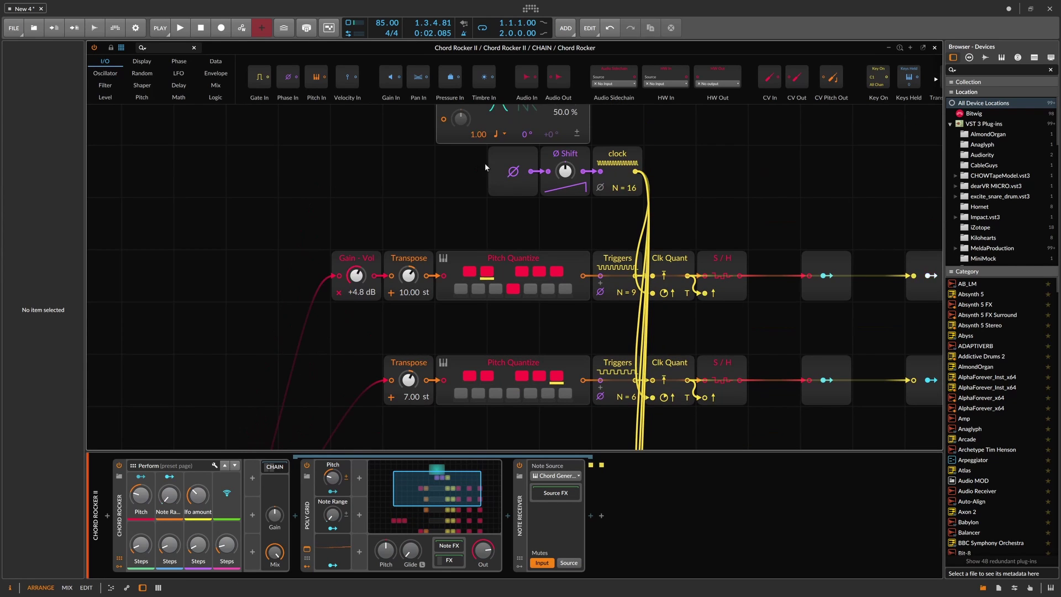
Route the LFO's modulation output to the Ø Shift module's amount.
click(444, 142)
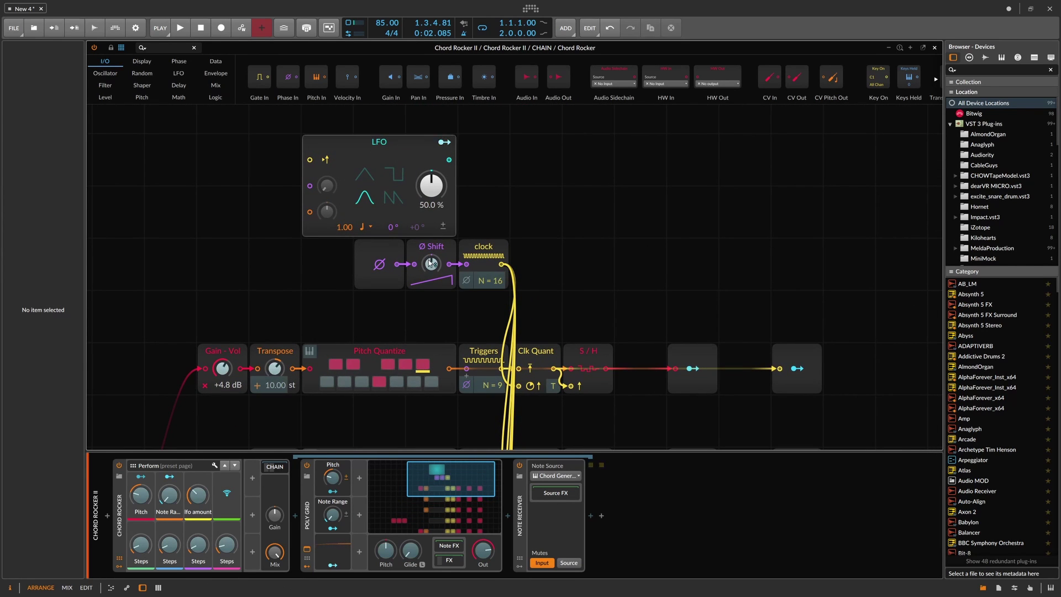
drag(429, 263, 429, 250)
click(445, 143)
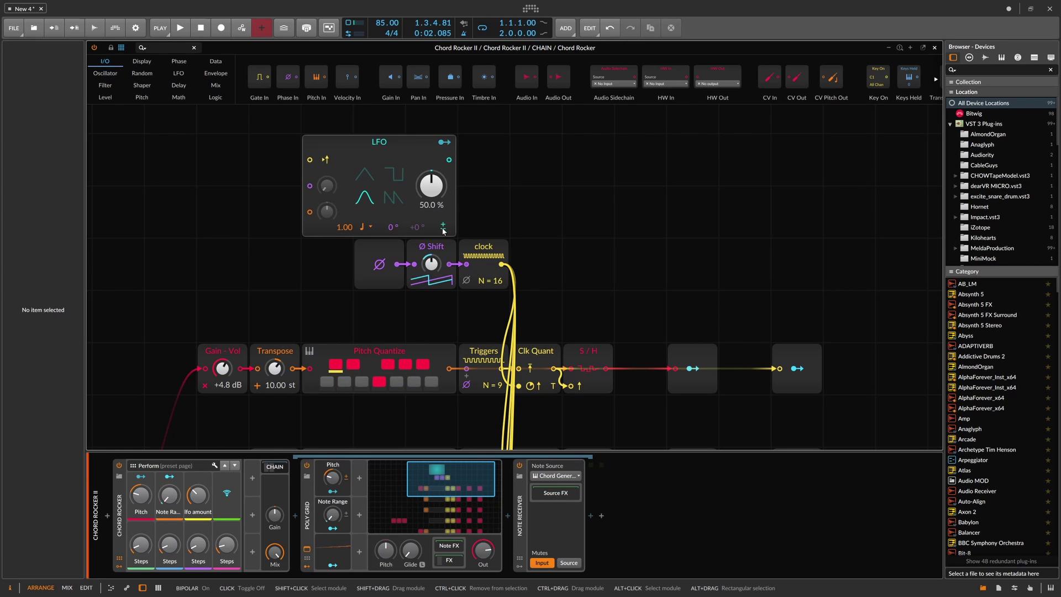
Set the LFO rate to 2.09 and its modulation of Ø Shift to +0.112.
click(441, 192)
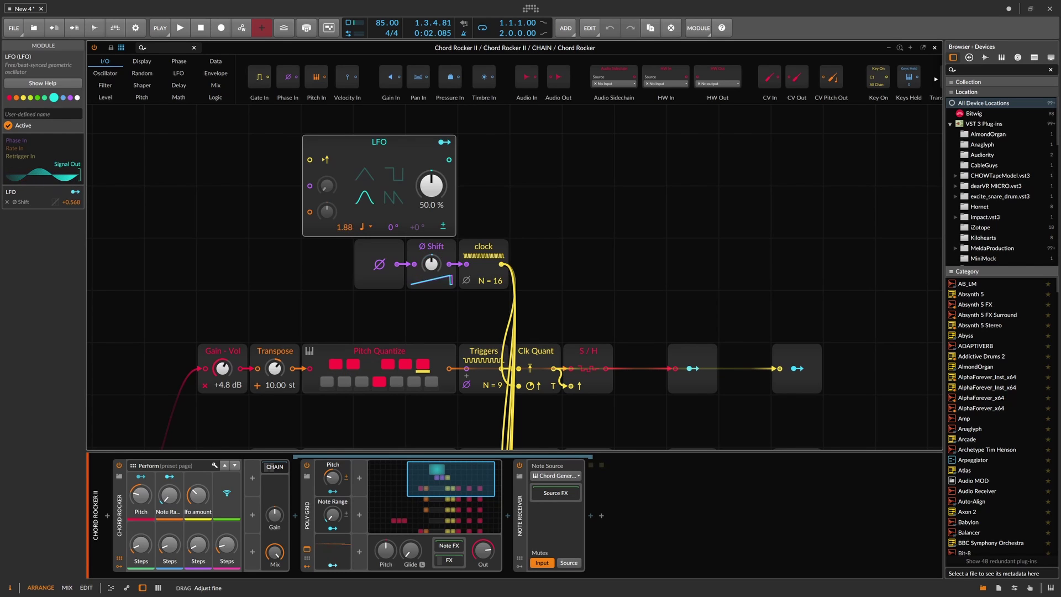
click(445, 142)
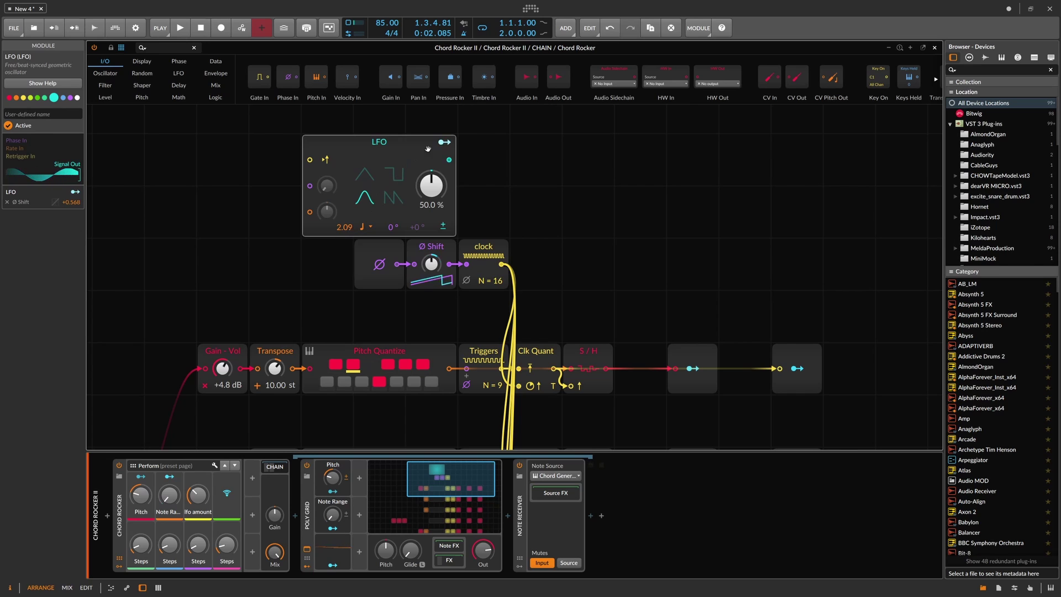
drag(431, 263, 431, 281)
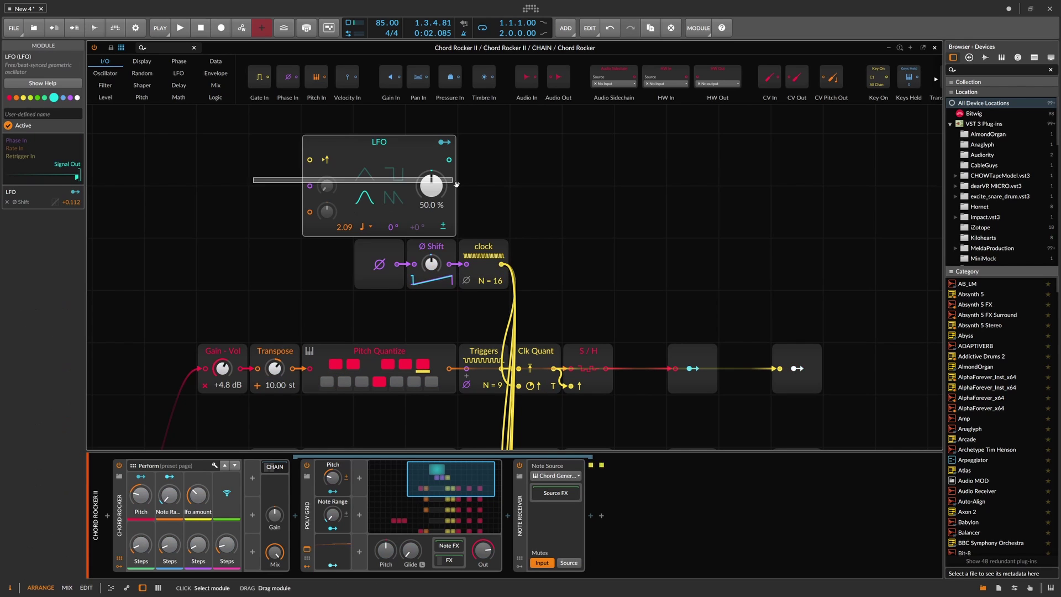
Delete the LFO module above Ø Shift and mute the Master track.
key(Delete)
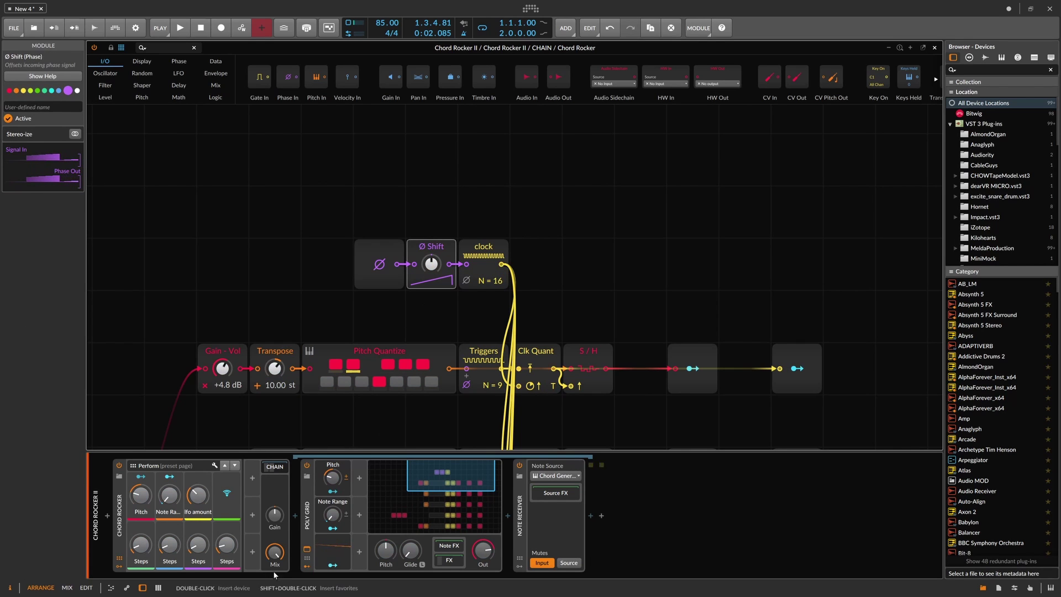
click(934, 47)
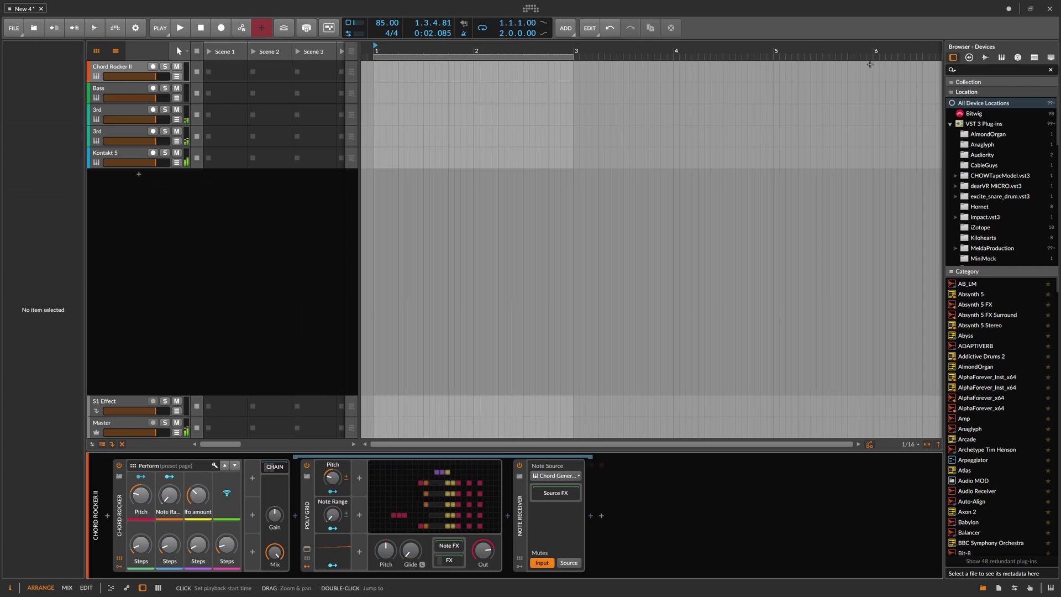
click(143, 70)
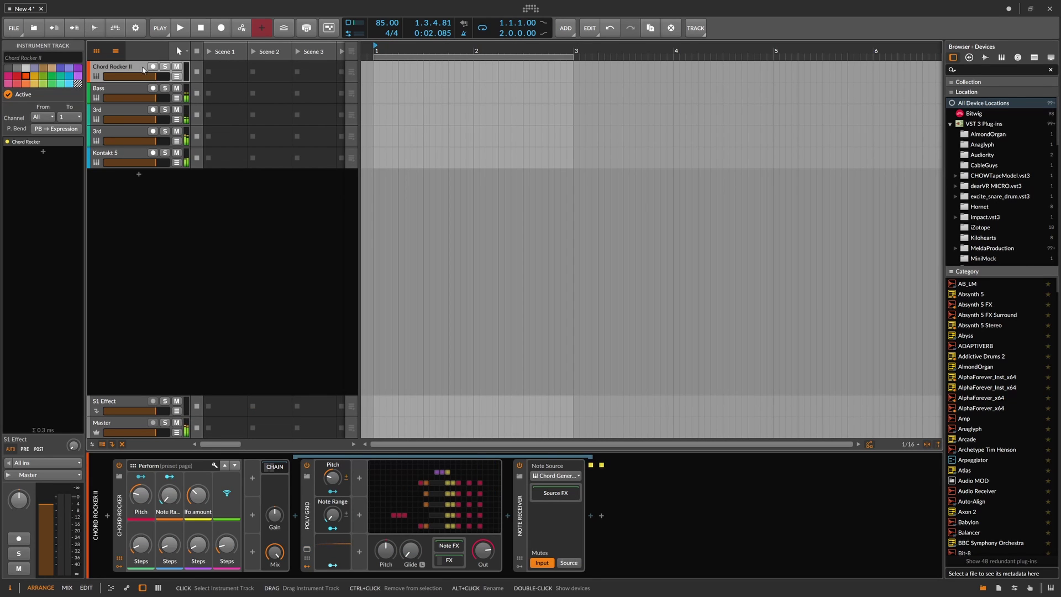
click(177, 422)
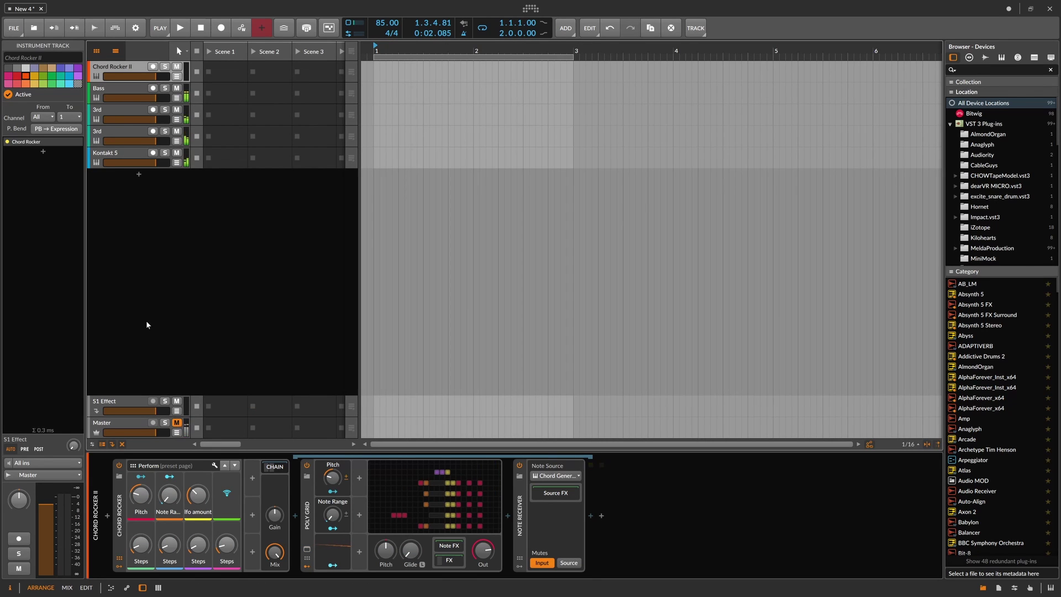
Reopen the Poly Grid and select the pitch Modulator Out module in the first note row.
click(386, 487)
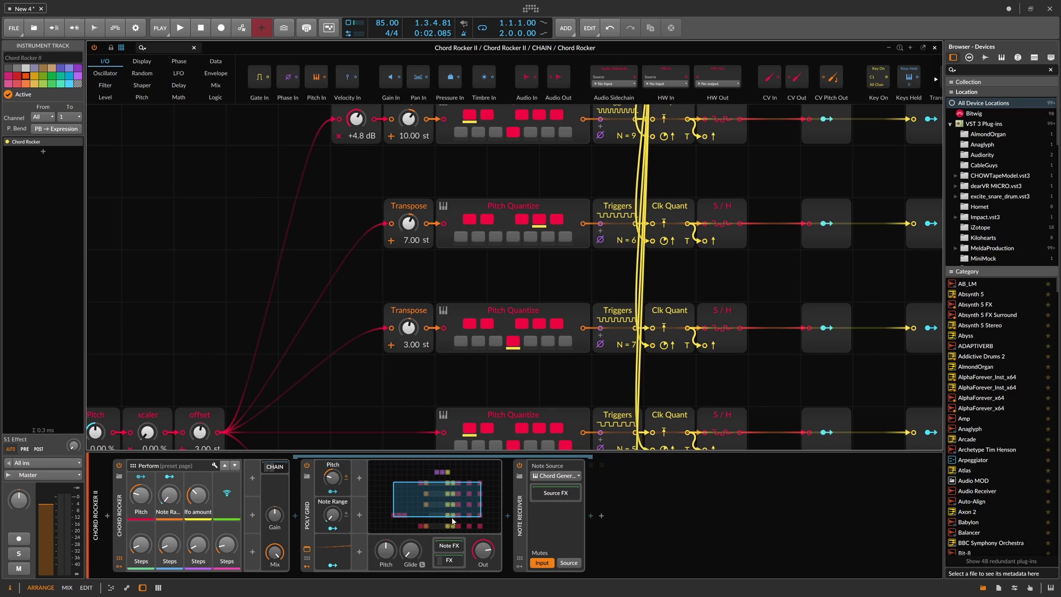
scroll(455, 326, down, 3)
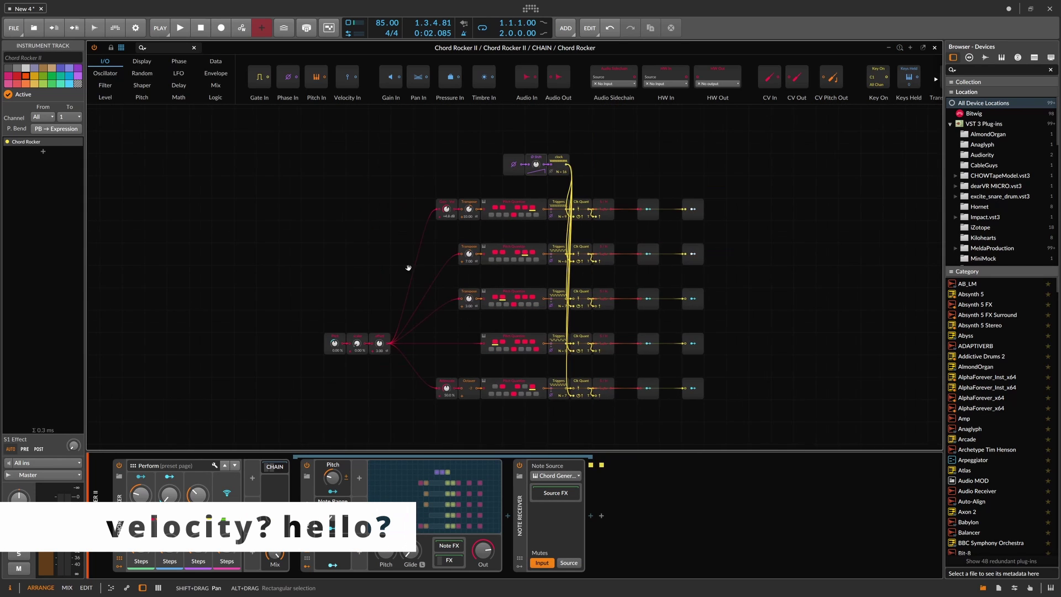
drag(576, 275, 456, 283)
scroll(630, 239, up, 2)
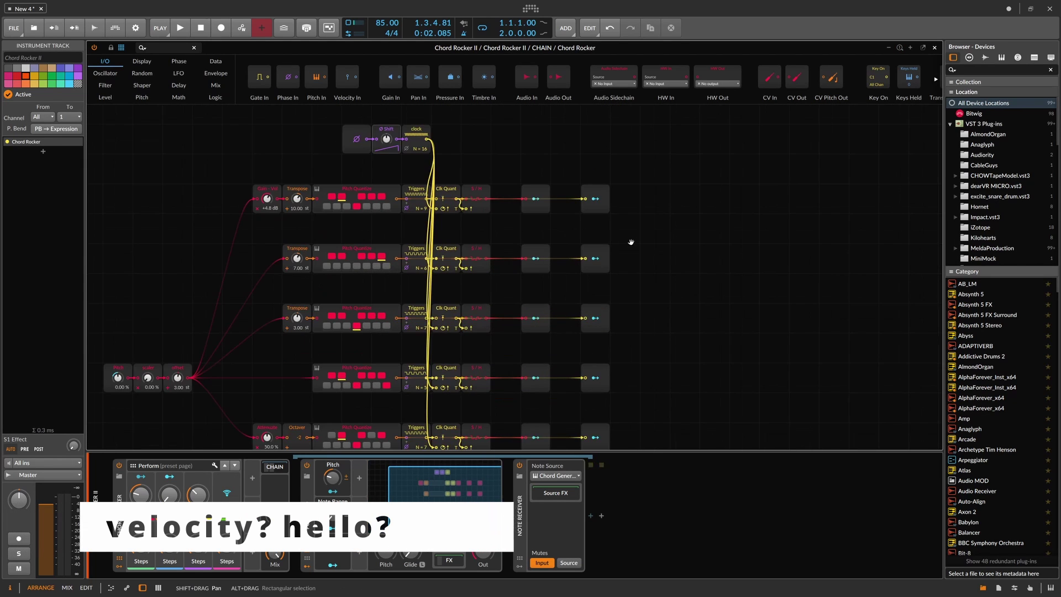
click(641, 169)
click(620, 170)
click(560, 168)
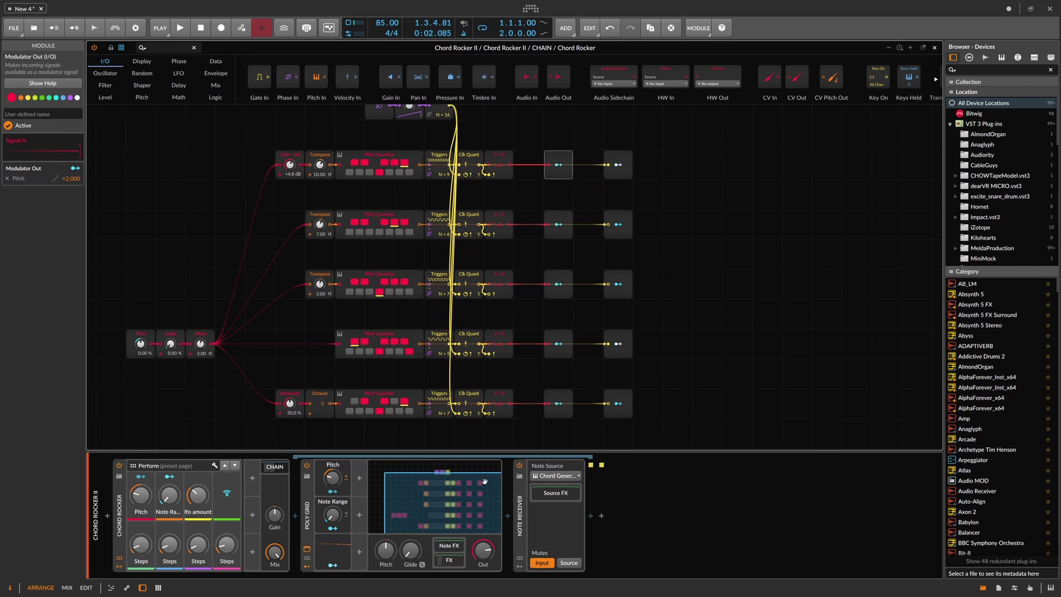
Expand the Poly Grid's FX chain and select the Chord Generator's 7th layer to show its Grid Note Out remotes.
click(450, 561)
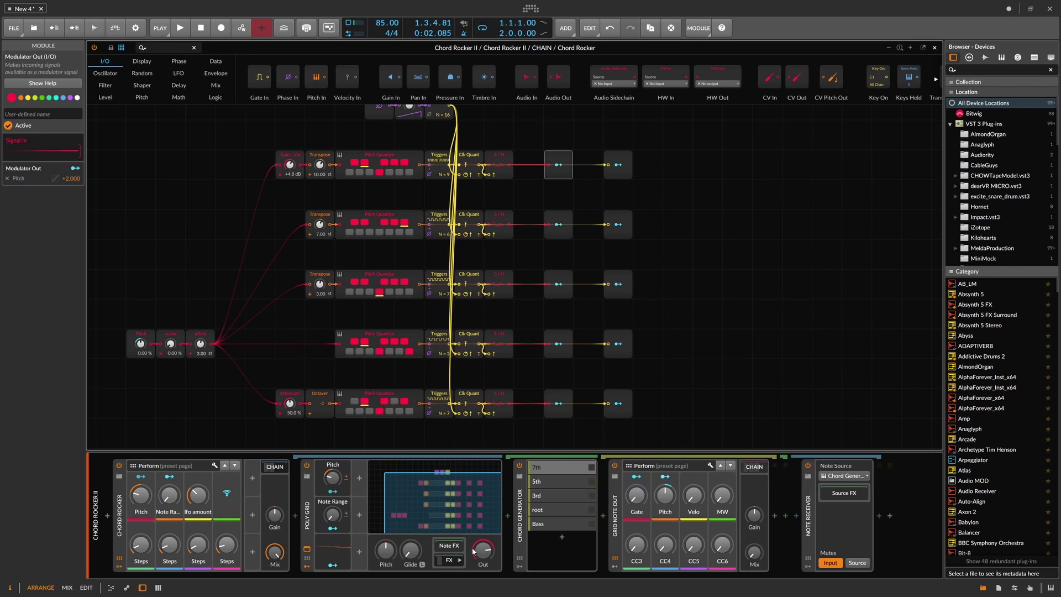
click(545, 469)
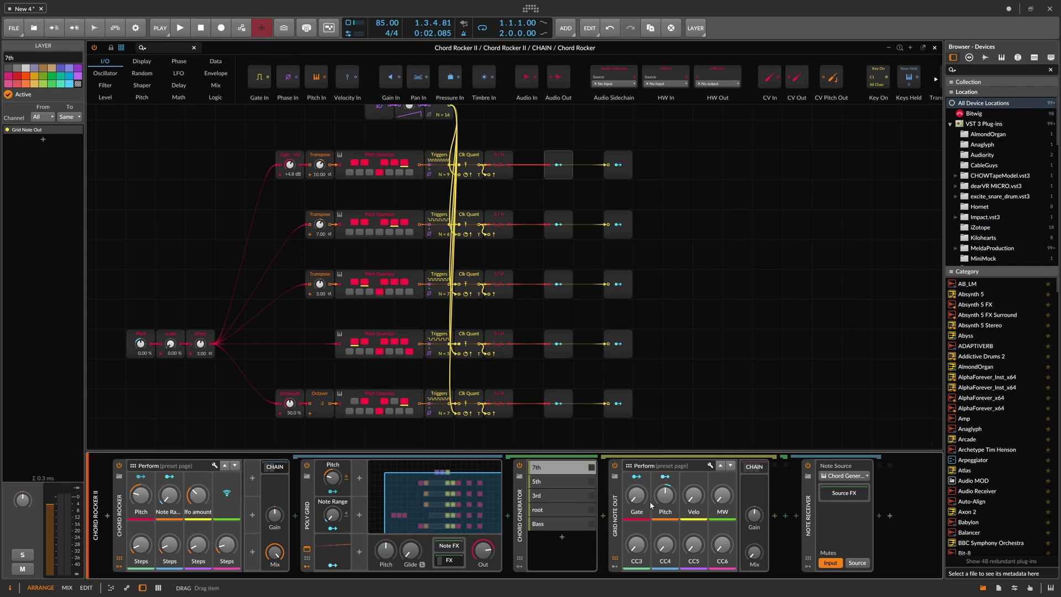
drag(692, 501, 723, 499)
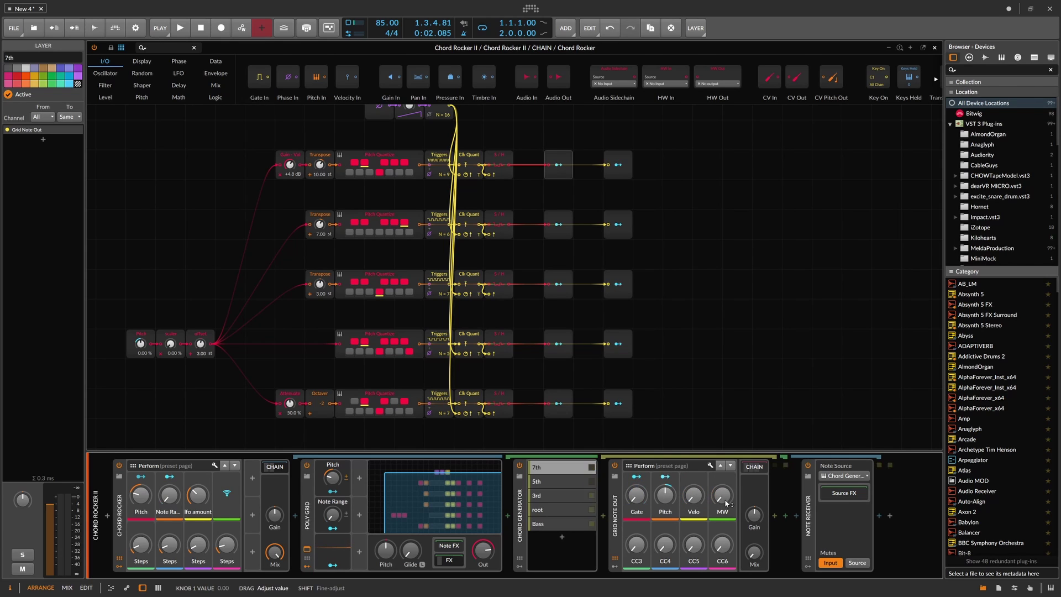
drag(694, 546, 694, 548)
Add a Steps module at the end of the first note row in the Poly Grid.
drag(679, 346, 630, 340)
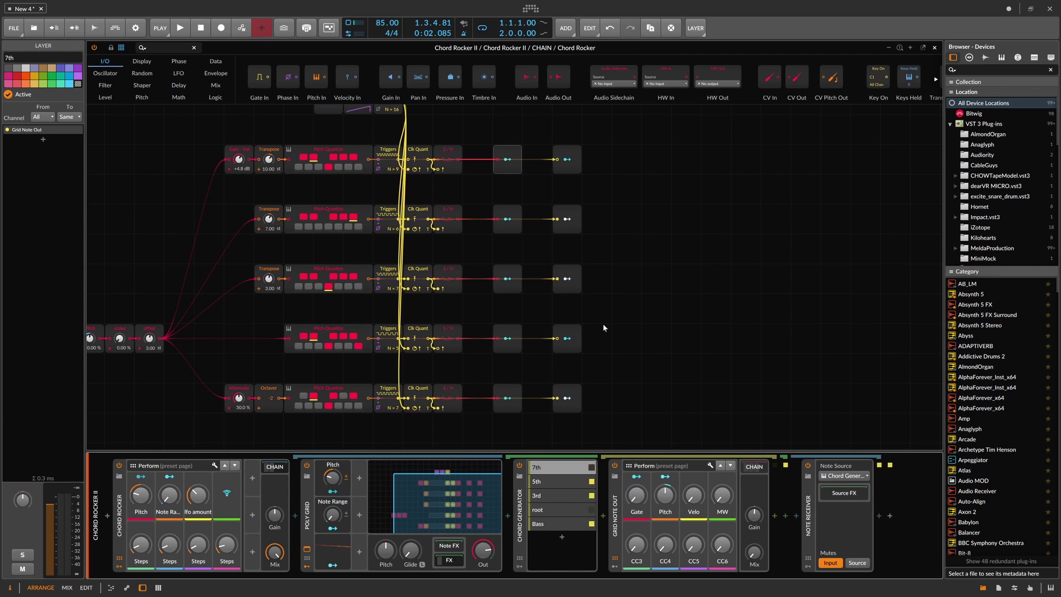
scroll(613, 243, up, 2)
text(ste)
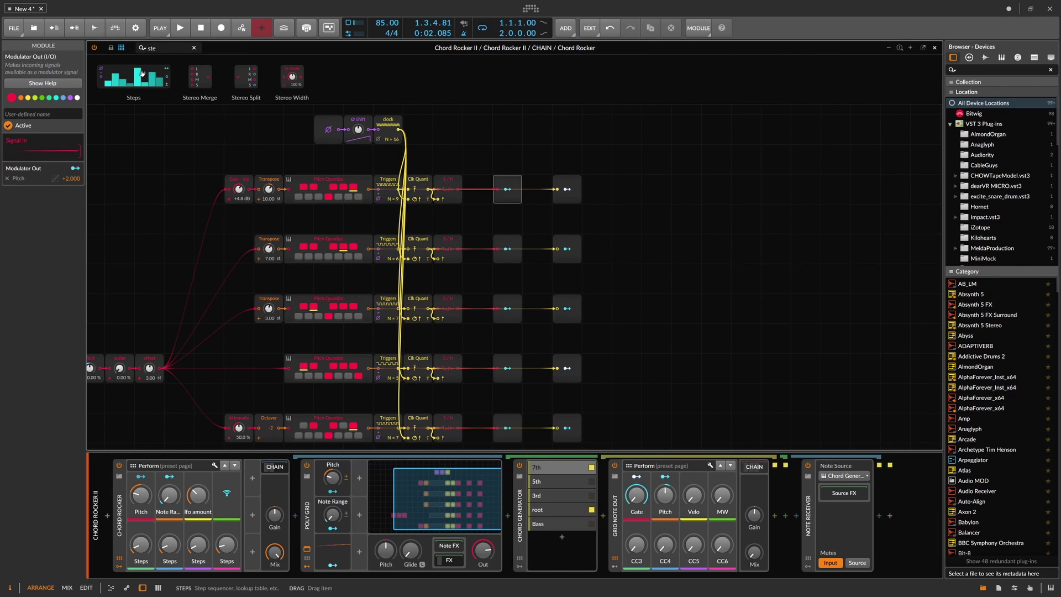
drag(142, 73, 589, 196)
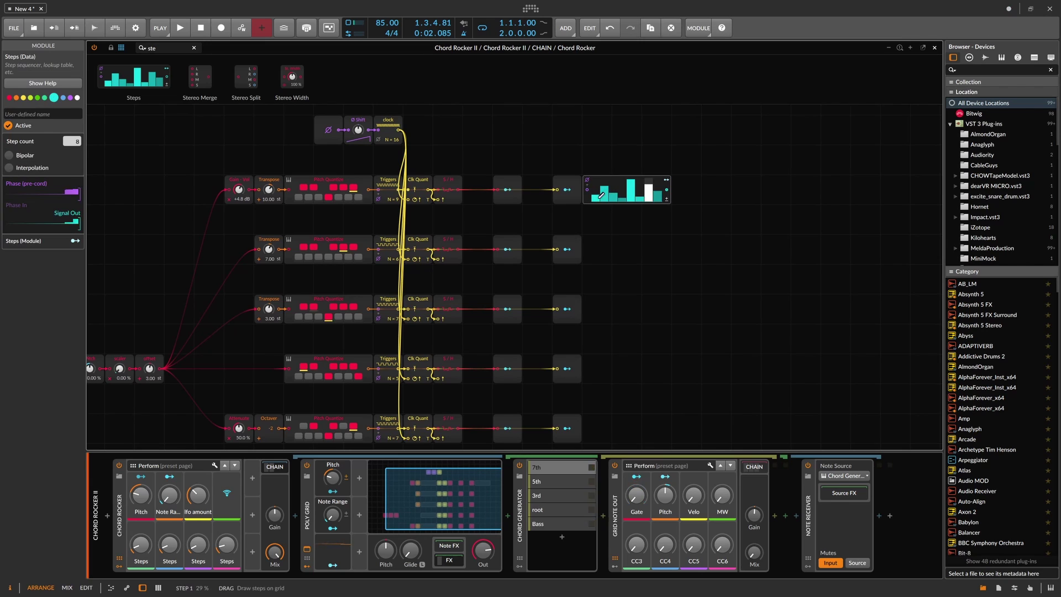
Turn on Interpolation for the Steps module and route it to the 7th layer's Velo remote at +1.000.
click(10, 167)
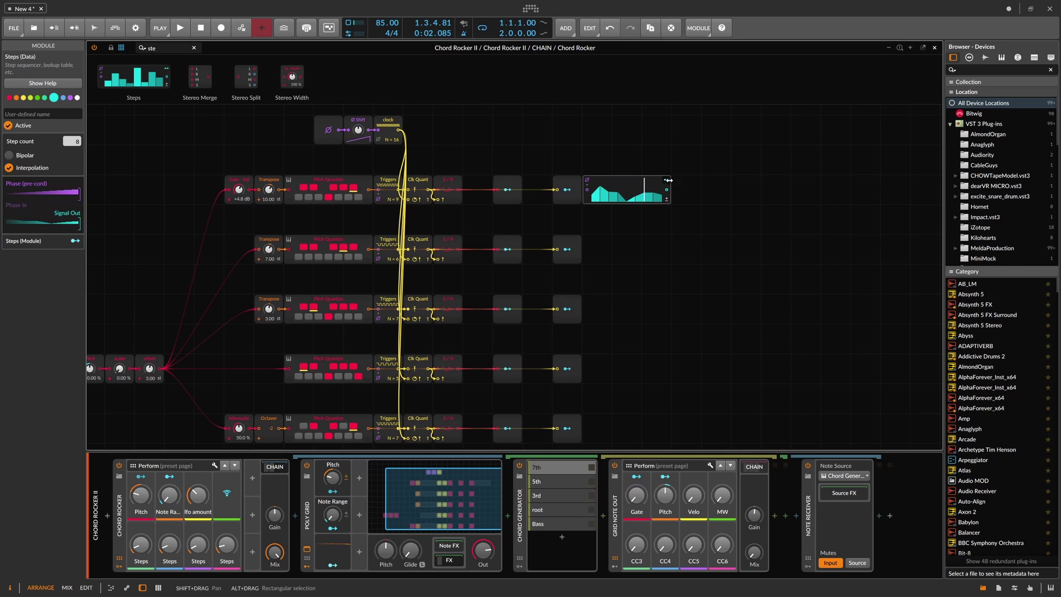
drag(693, 495, 693, 364)
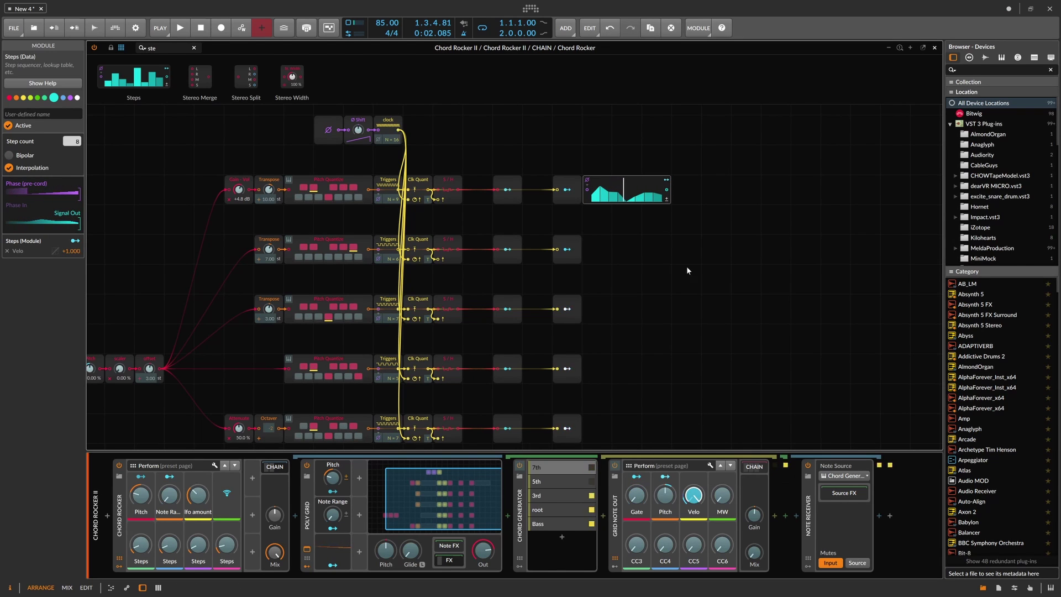
click(666, 181)
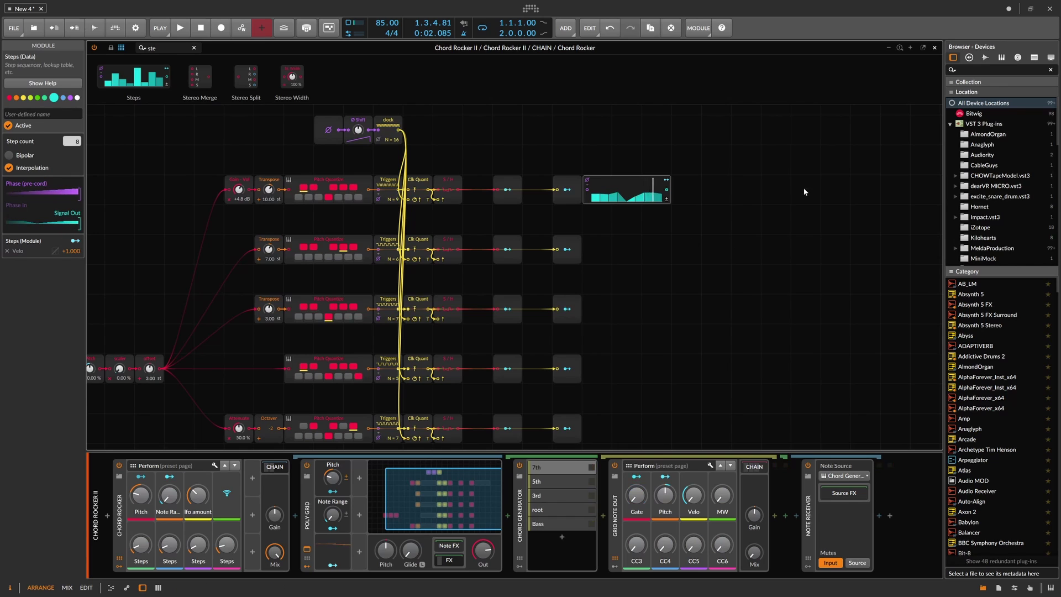
Unmute the Master track and reset the low and middle points of the Kontakt 5 track's Note Velocity curve.
click(935, 47)
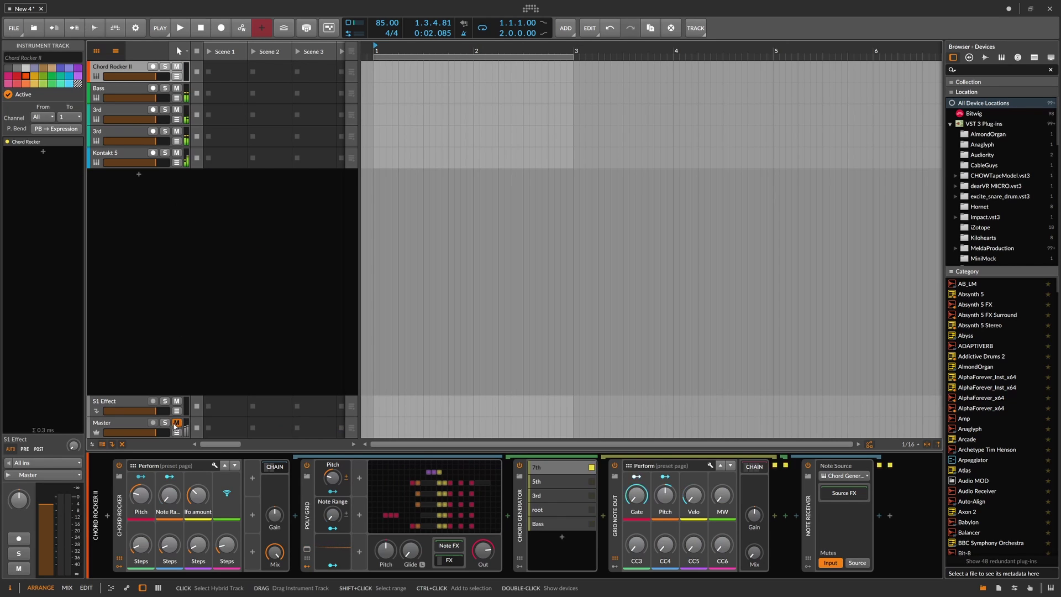
click(176, 423)
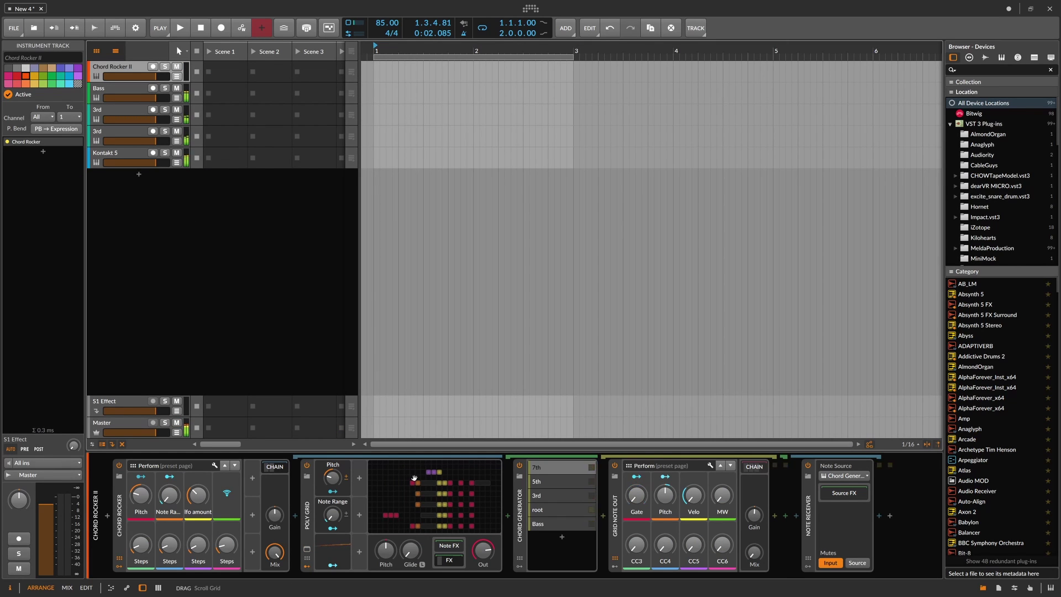
click(132, 166)
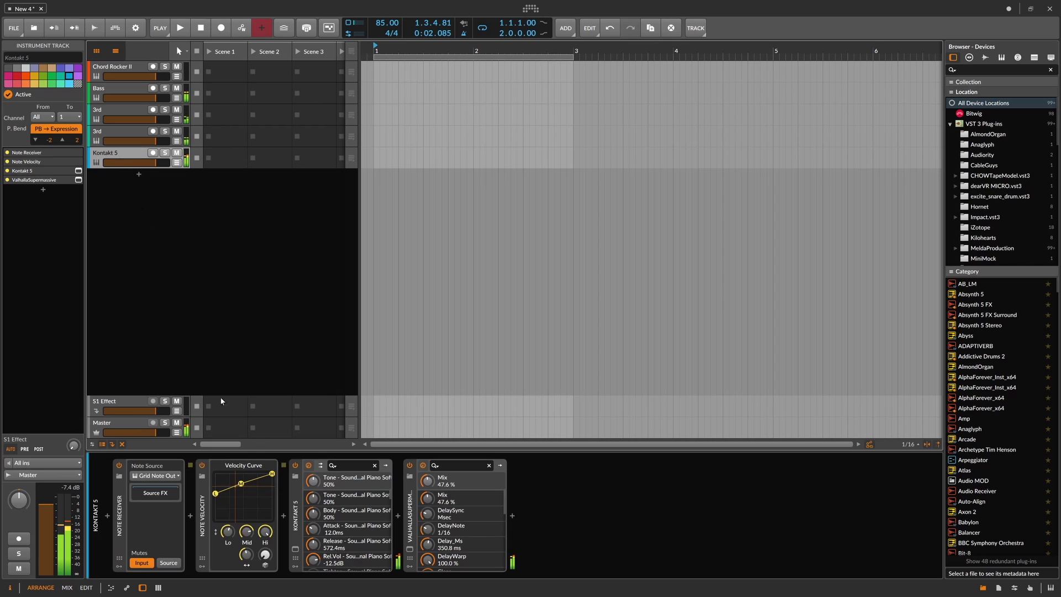
double_click(214, 493)
double_click(241, 484)
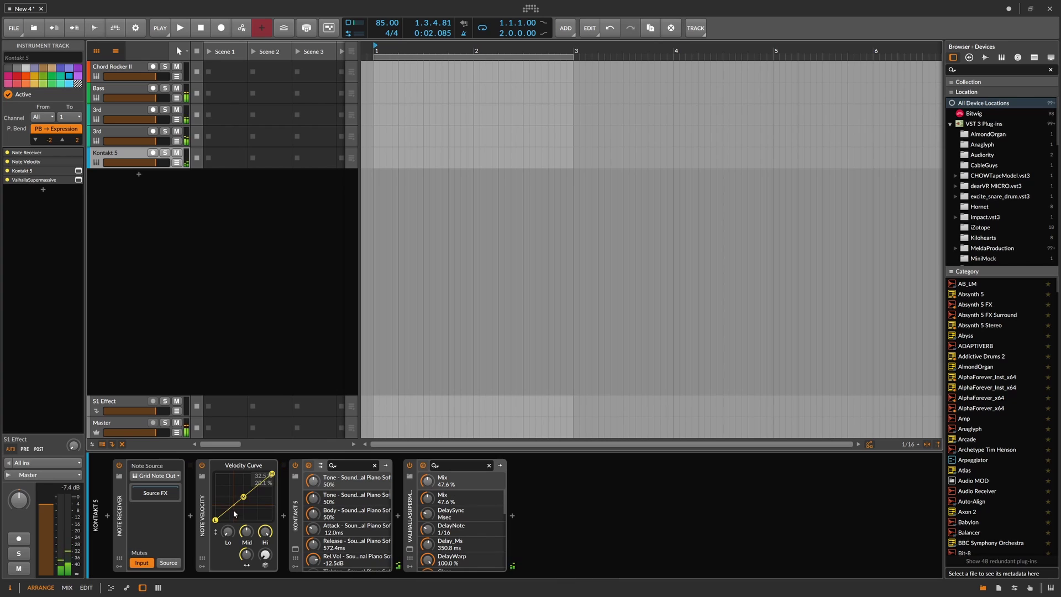
Reopen Chord Rocker II's Poly Grid and redraw the Steps curve as a smooth shape that dips around the third step.
click(129, 66)
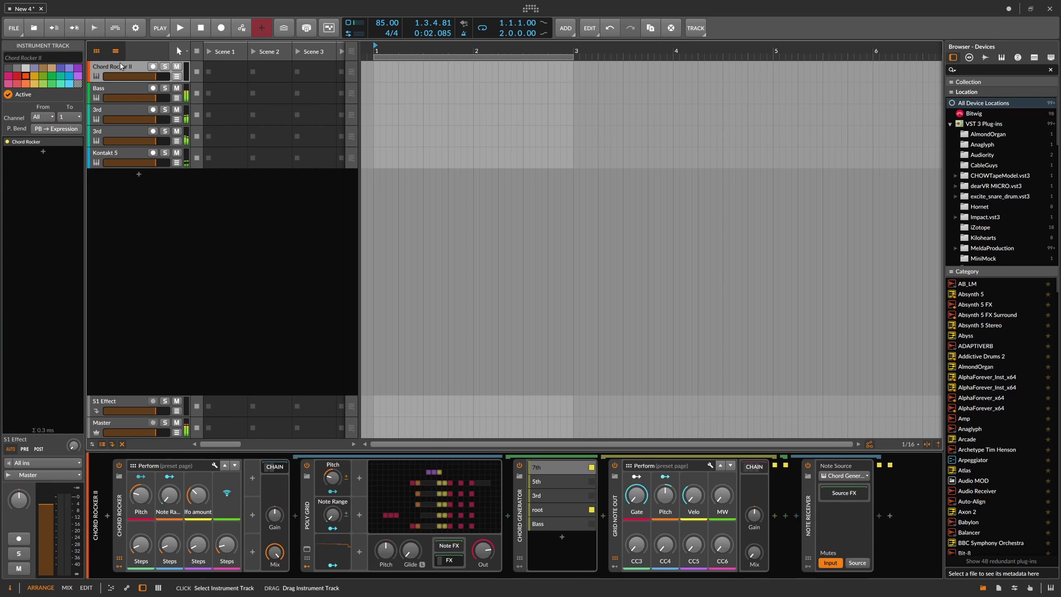
click(307, 549)
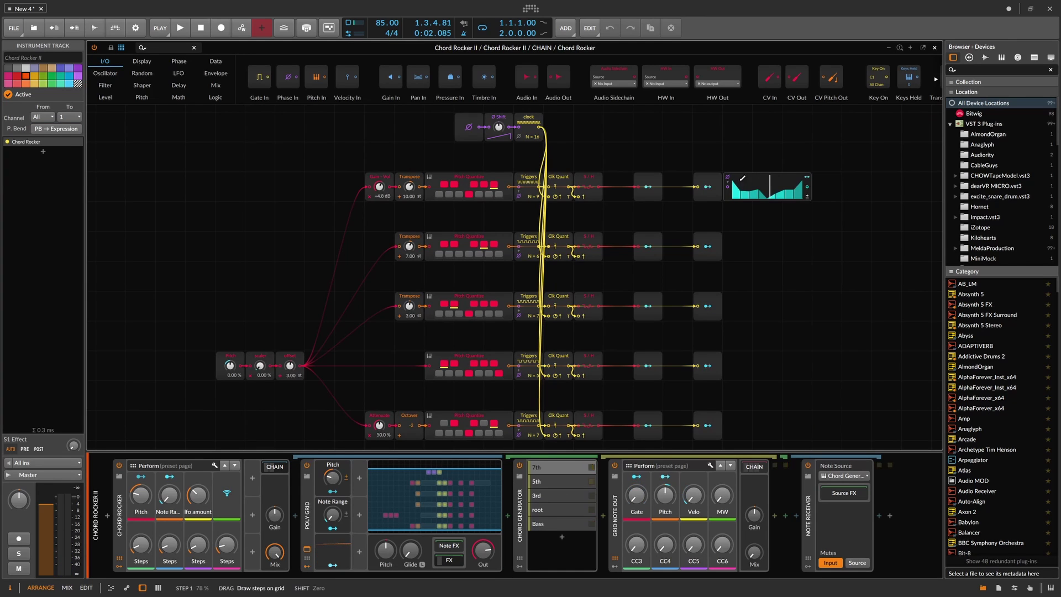
mouse_move(781, 179)
mouse_down()
mouse_move(749, 188)
mouse_move(788, 193)
mouse_up()
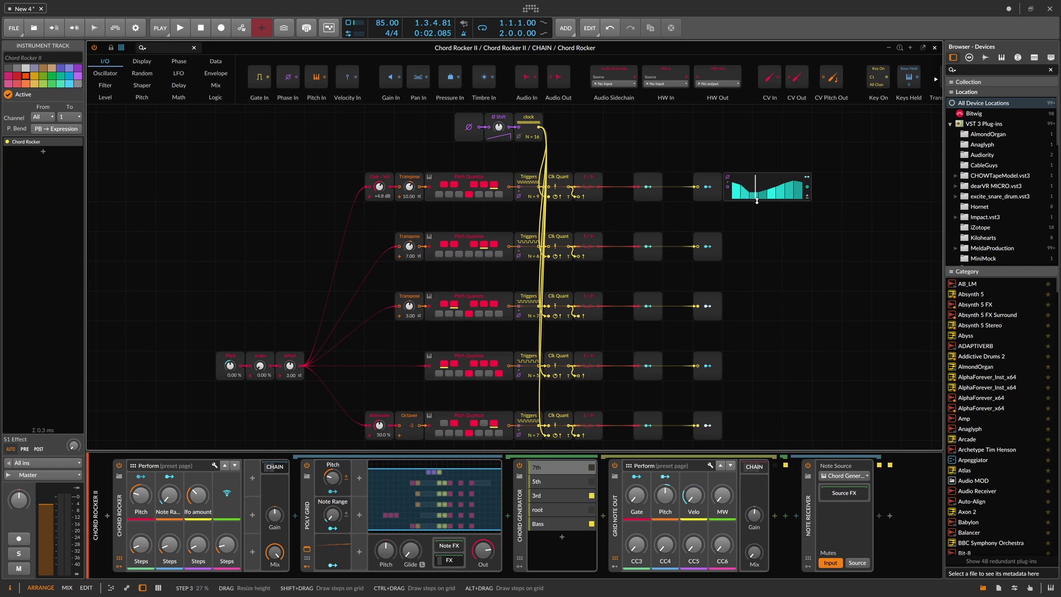
scroll(758, 196, up, 1)
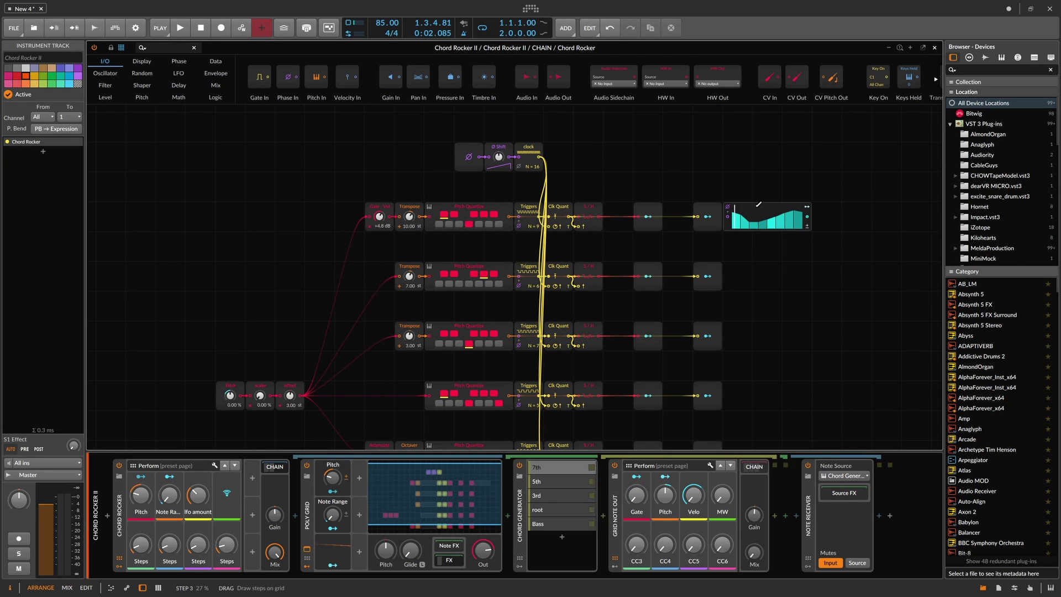
Show the settings of the Steps module and of the Poly Grid device.
click(727, 225)
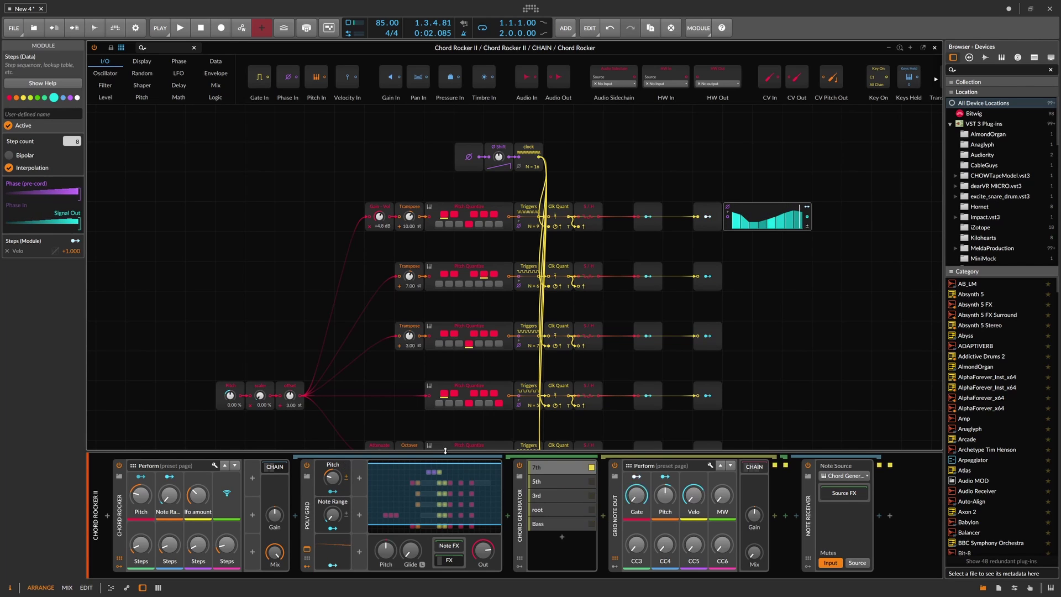
click(314, 522)
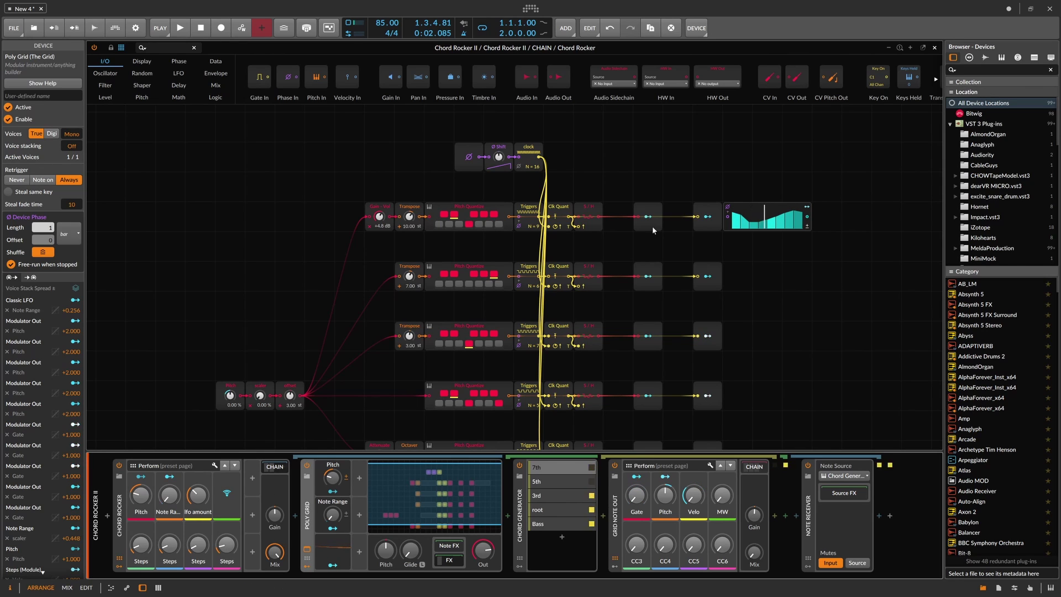
Delete the Steps module from the Poly Grid patch and close the grid editor.
click(738, 218)
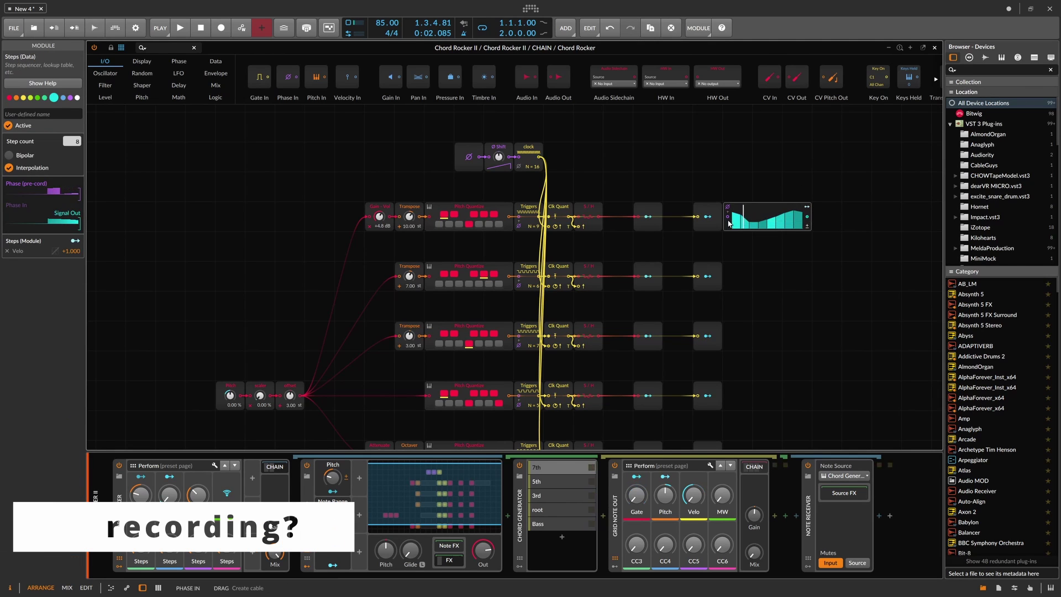
key(Delete)
key(Escape)
click(225, 206)
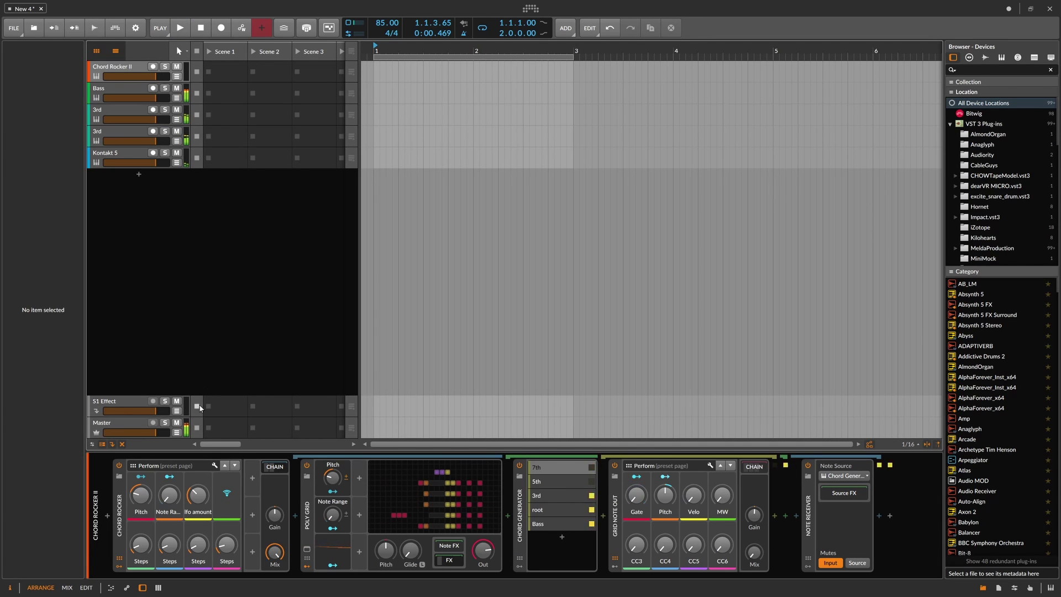
Mute the Master track and hide the nested device chain of Chord Rocker.
click(177, 422)
click(157, 205)
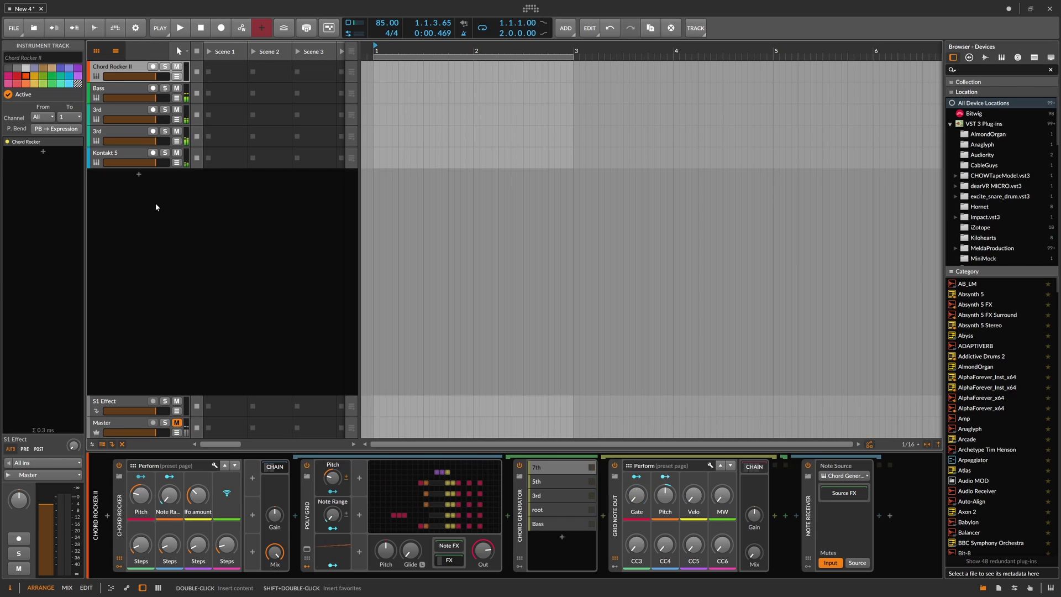
click(268, 469)
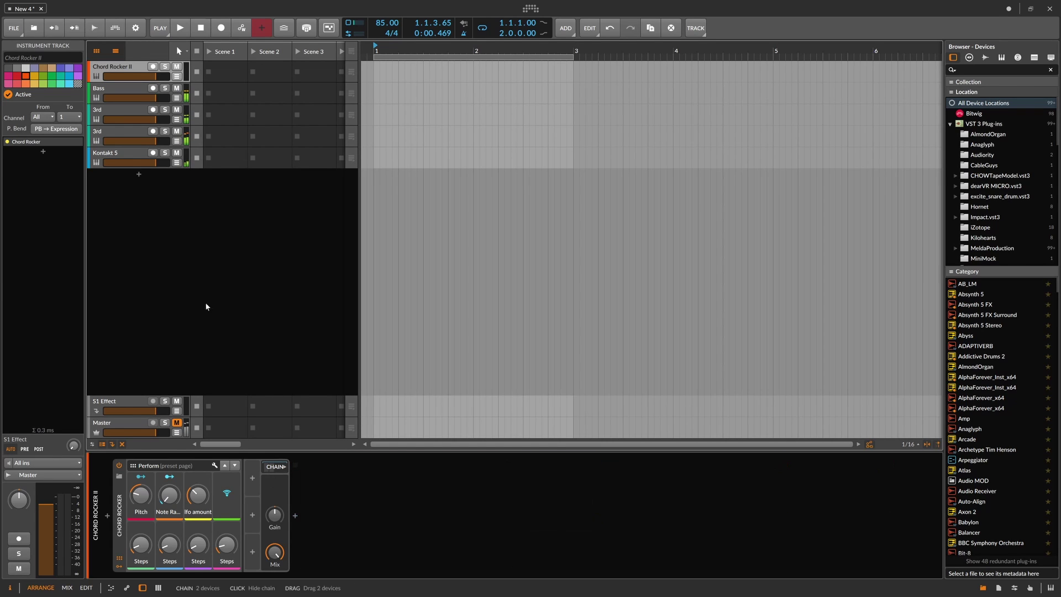
Set the lower 3rd track's input to the Chord Generator output nested in Chord Rocker II's Poly Grid FX chain.
click(114, 134)
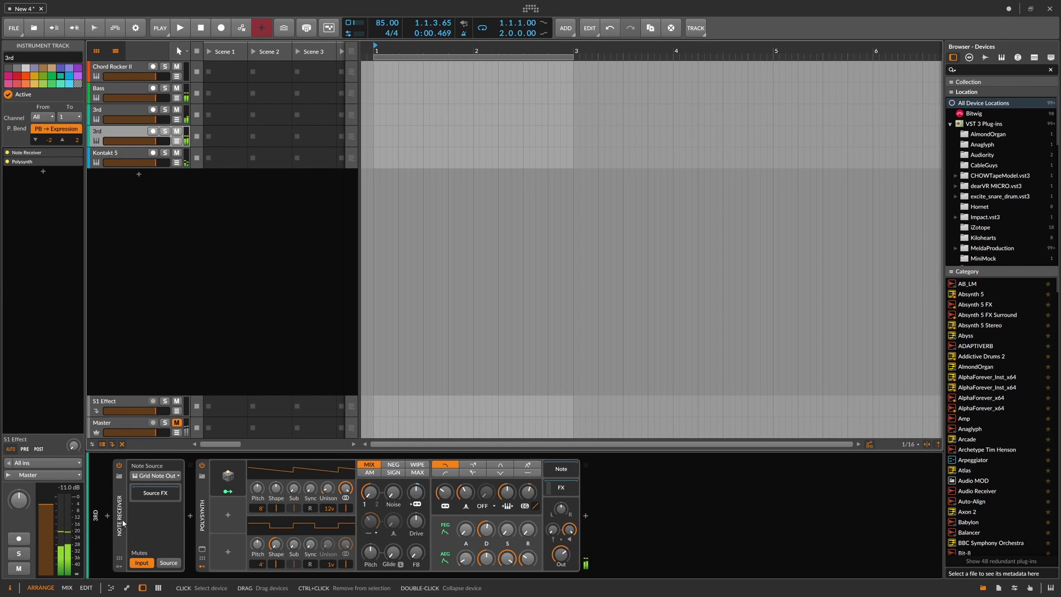
click(142, 522)
click(203, 509)
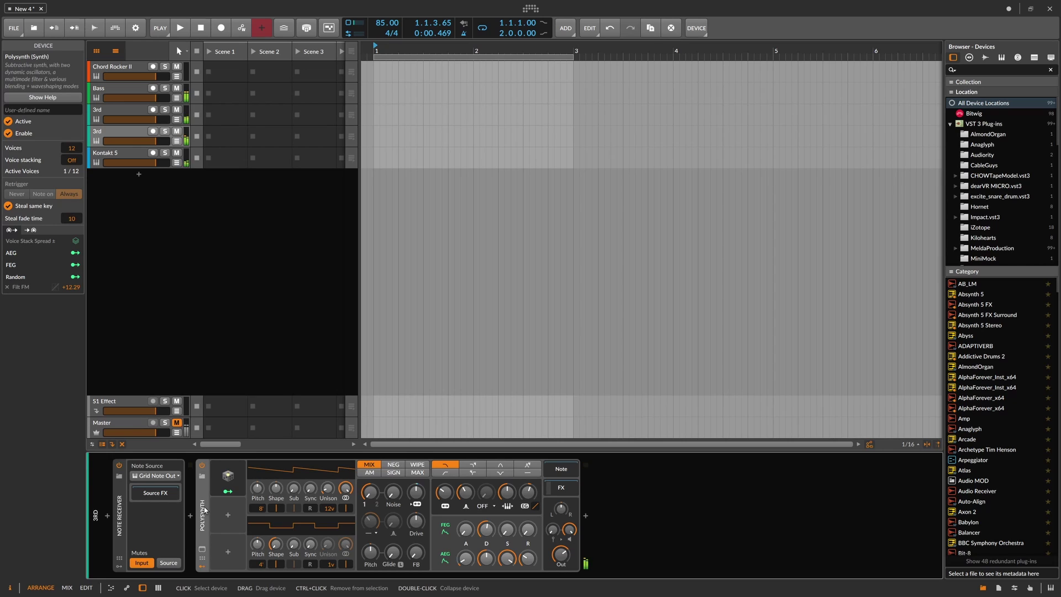
click(128, 135)
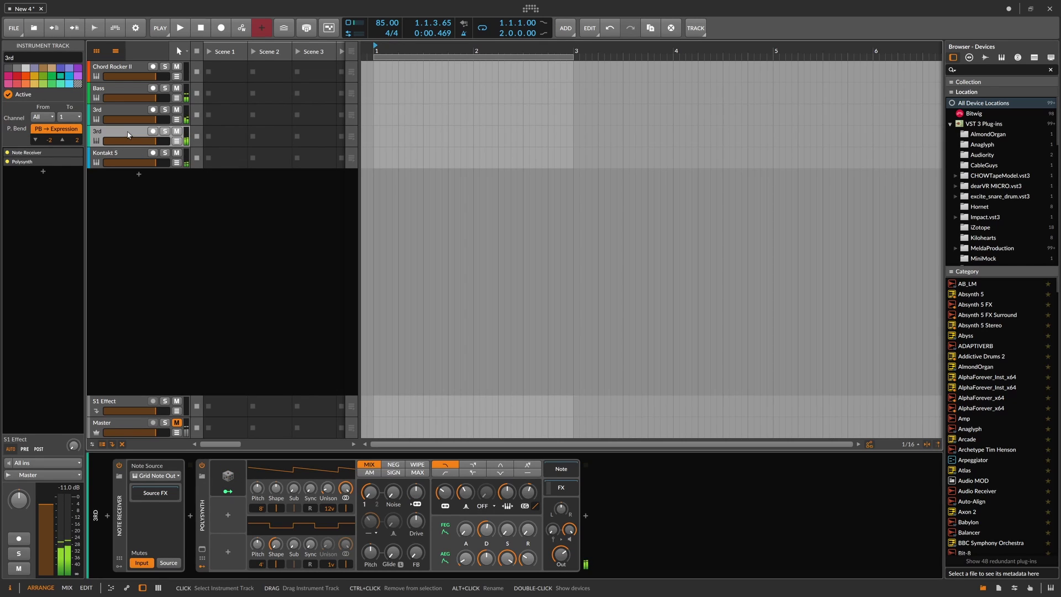
click(49, 463)
click(46, 464)
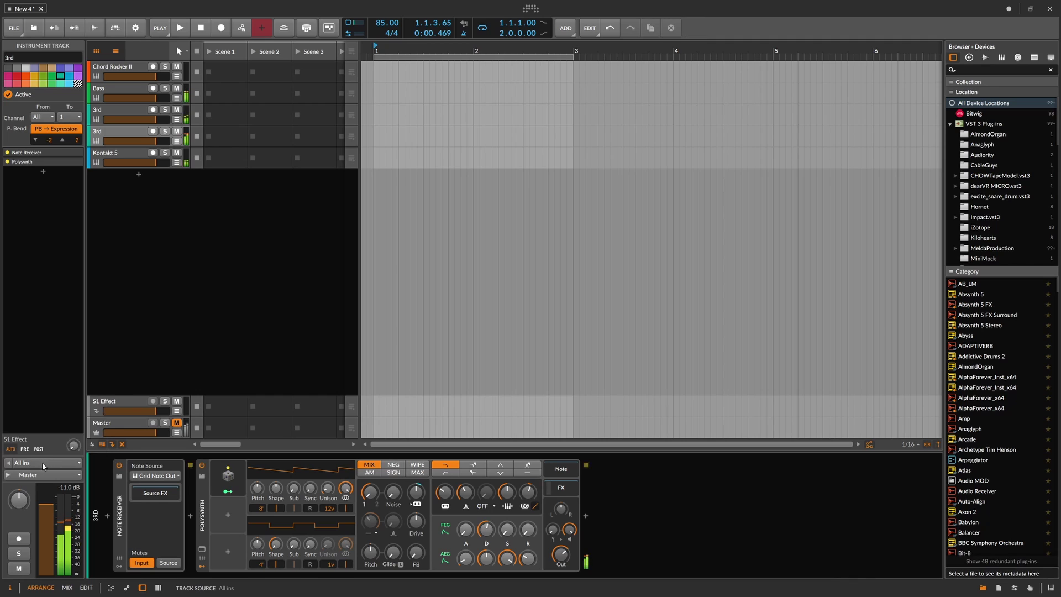
click(43, 466)
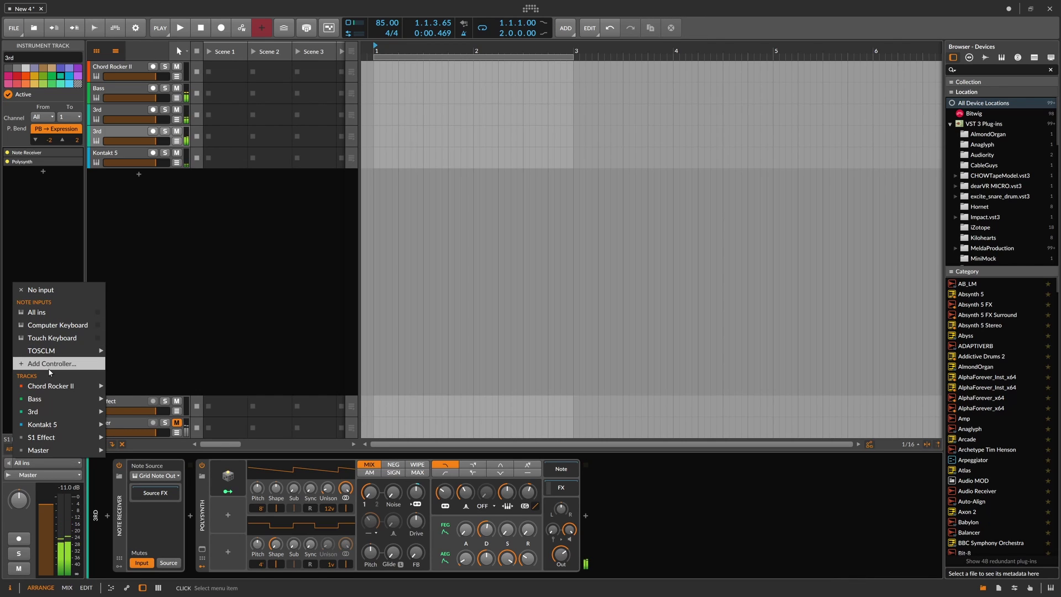
mouse_move(36, 379)
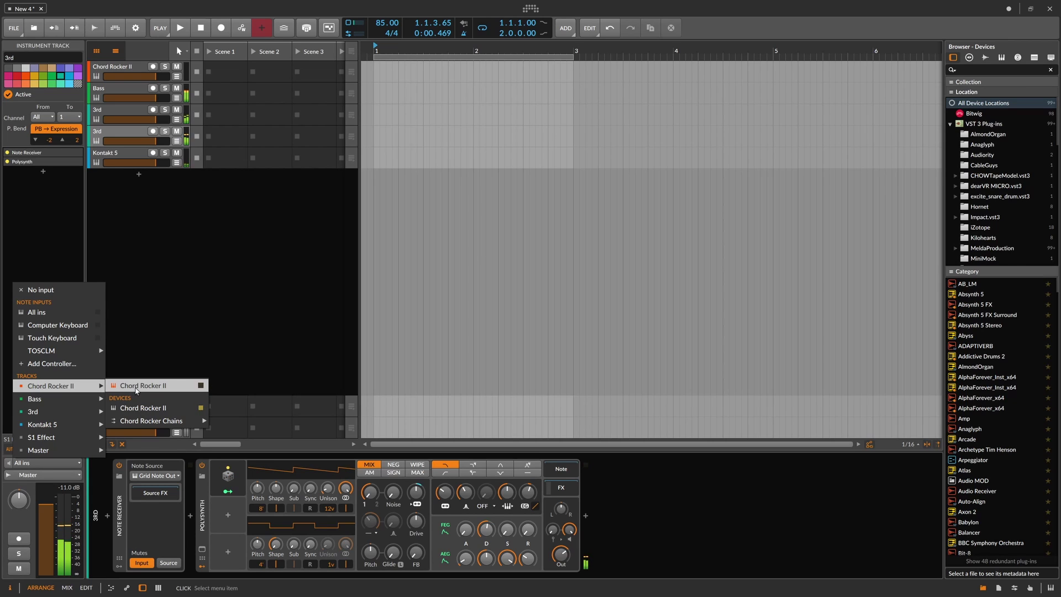
mouse_move(166, 420)
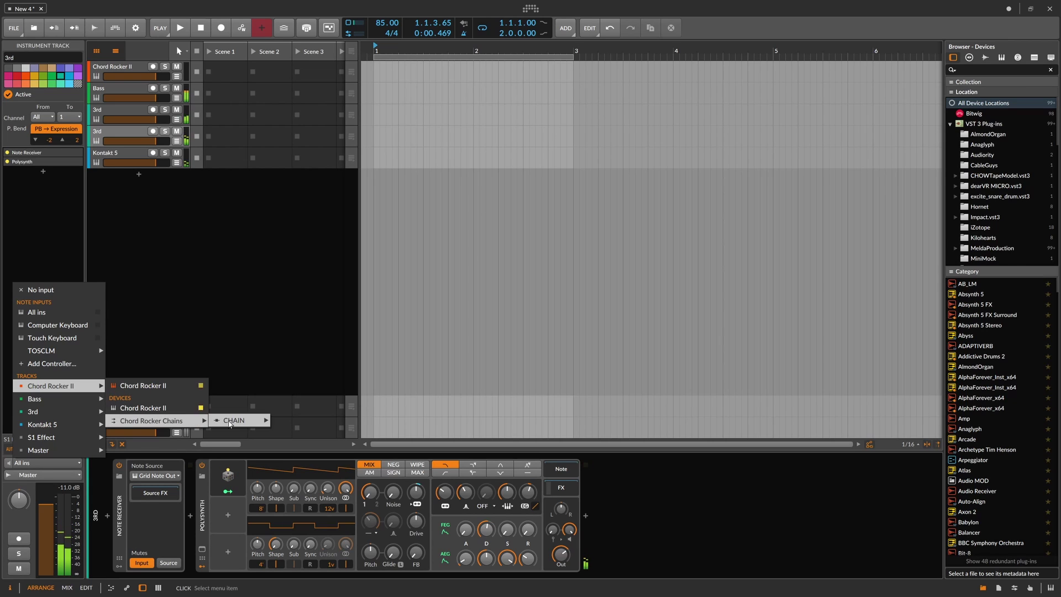
mouse_move(231, 423)
mouse_move(310, 420)
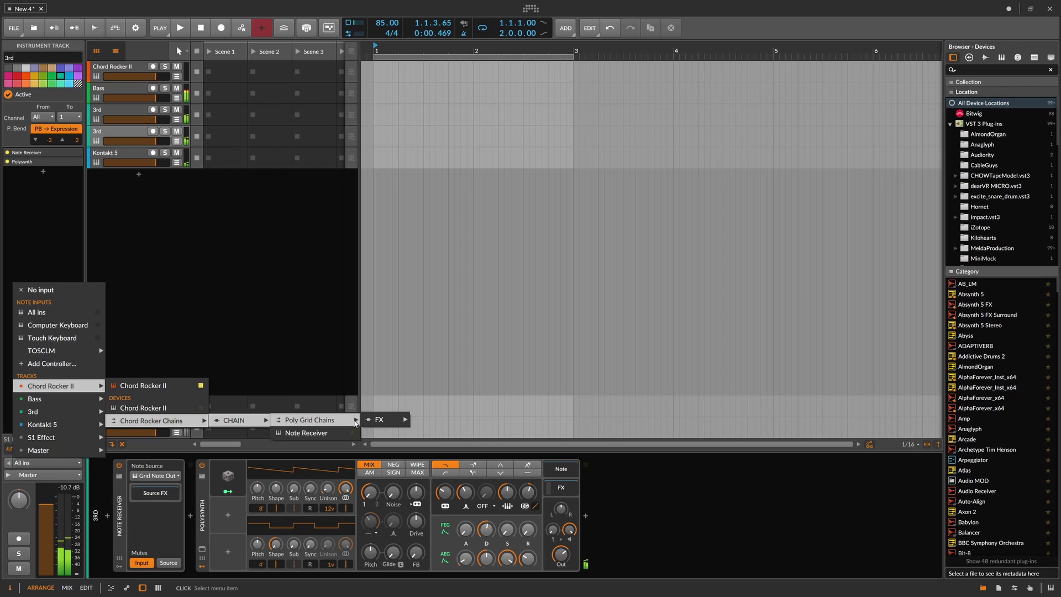
mouse_move(384, 422)
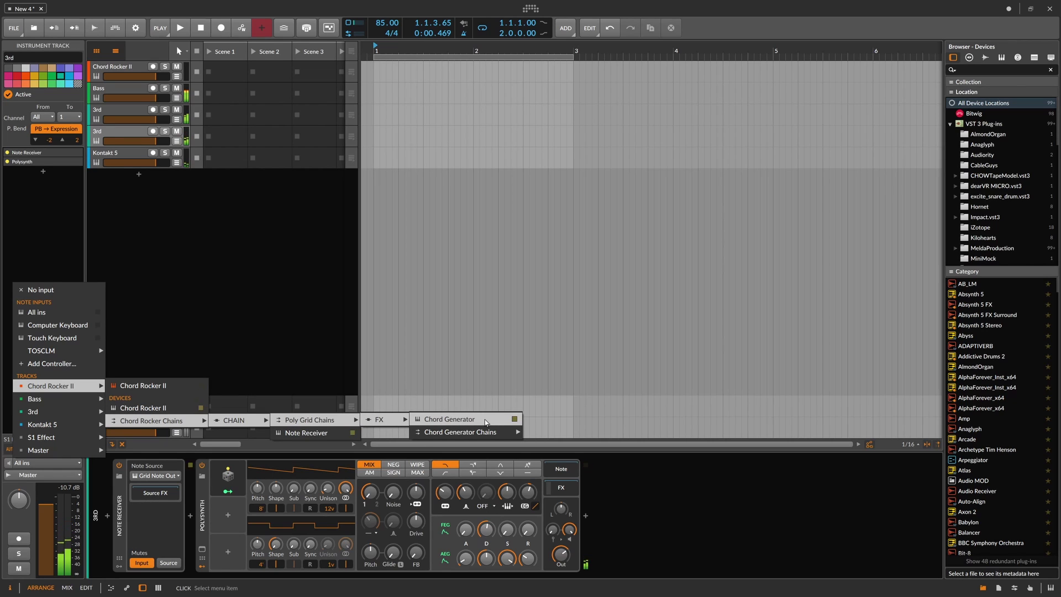
click(485, 420)
Record a launcher clip in the lower 3rd track's Scene 1 slot and show its notes in an enlarged detail editor.
click(243, 141)
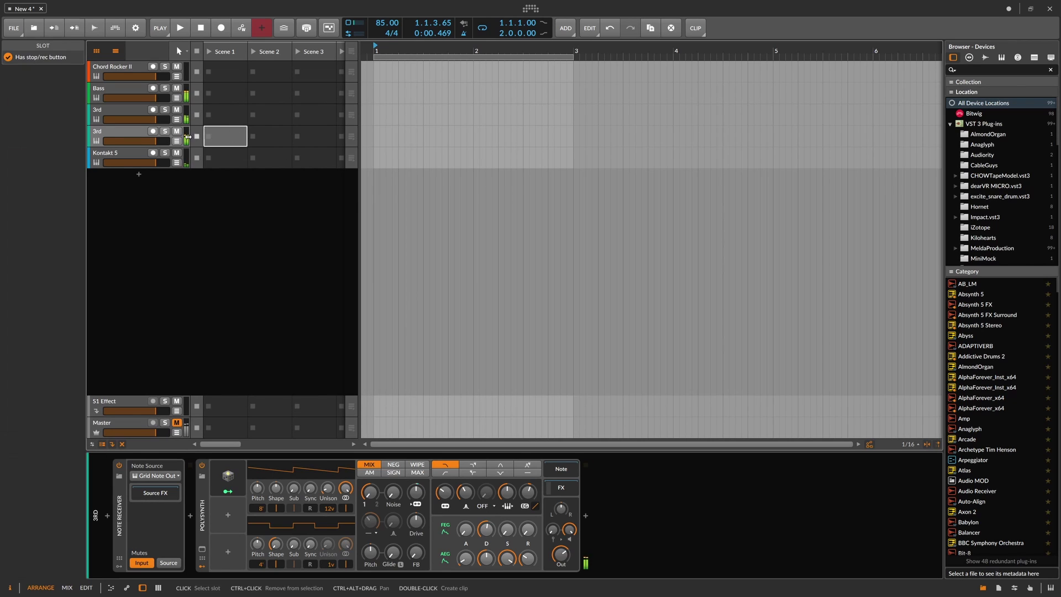
click(209, 137)
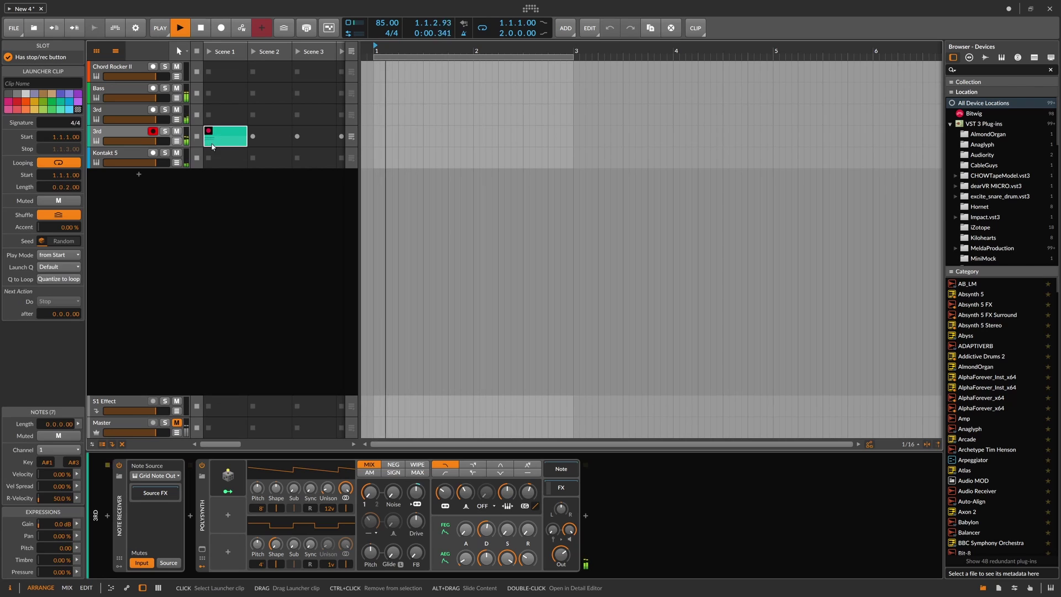
double_click(211, 147)
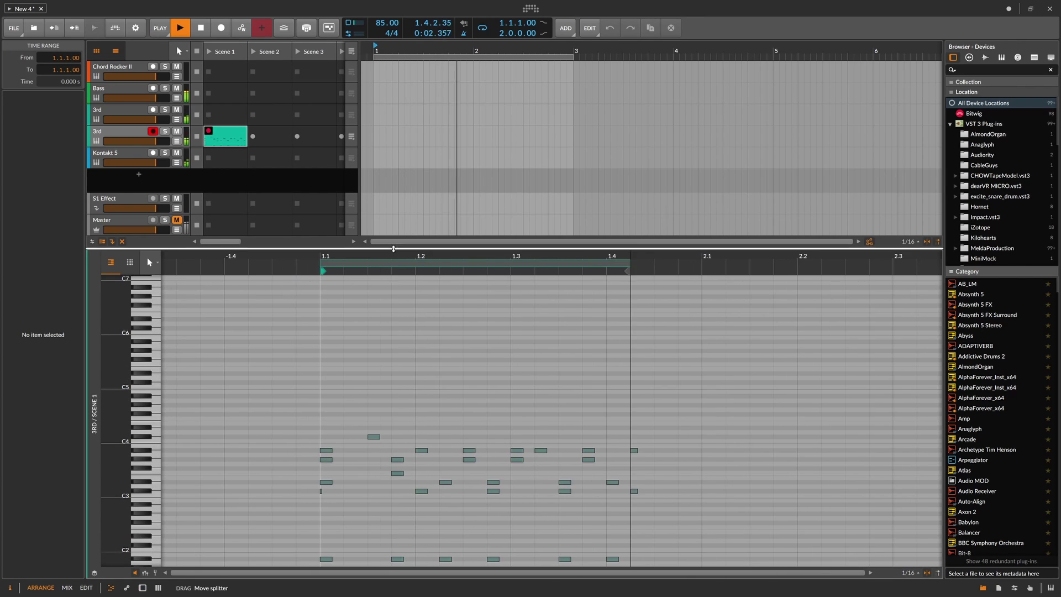
drag(393, 249, 394, 130)
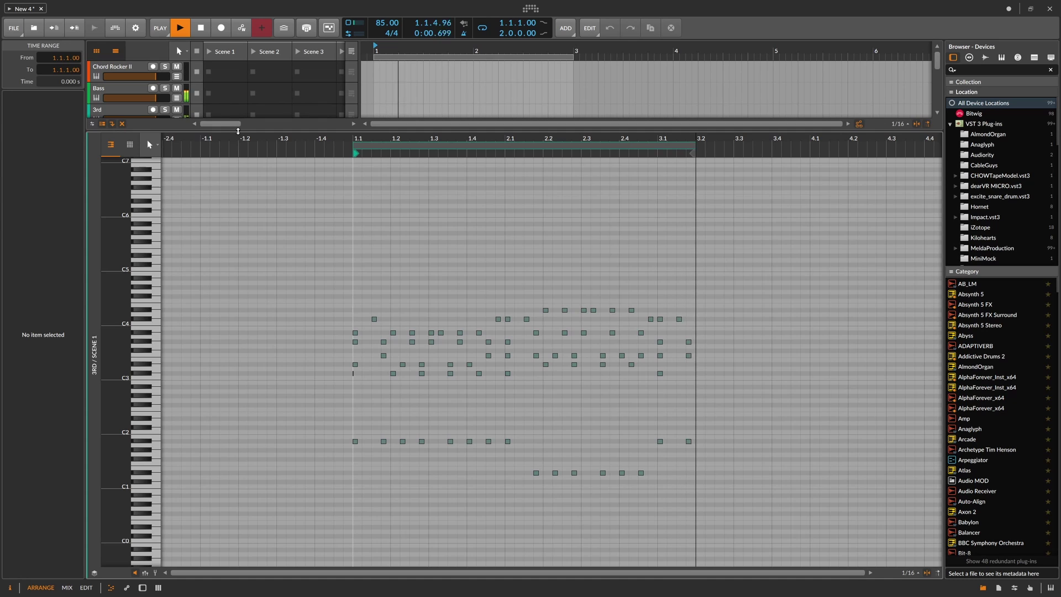
drag(239, 131, 239, 195)
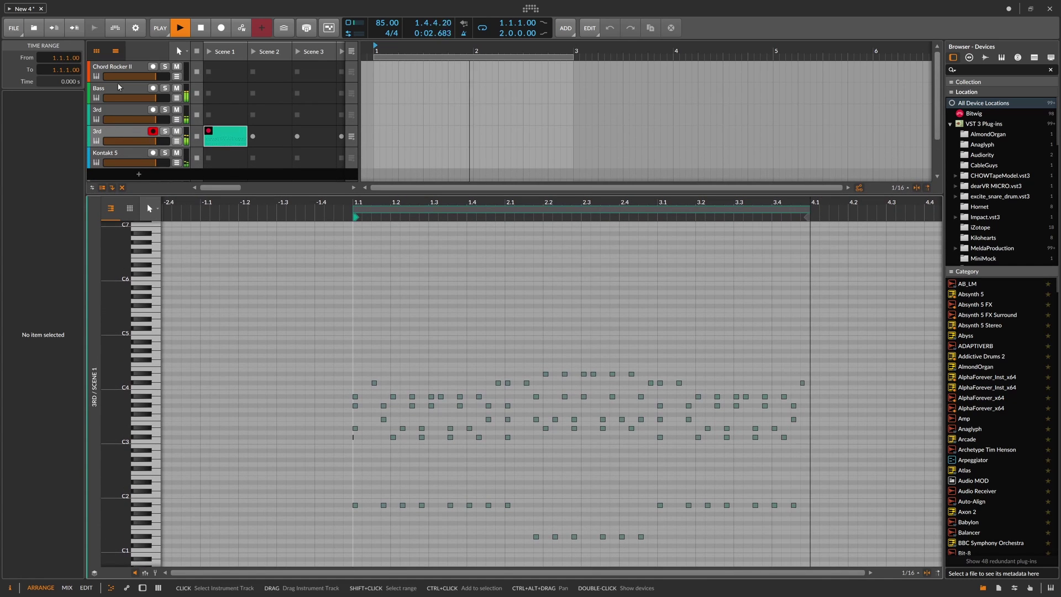
Raise Chord Rocker's Pitch remote during recording and return to the clip's notes.
double_click(117, 67)
drag(141, 495, 141, 486)
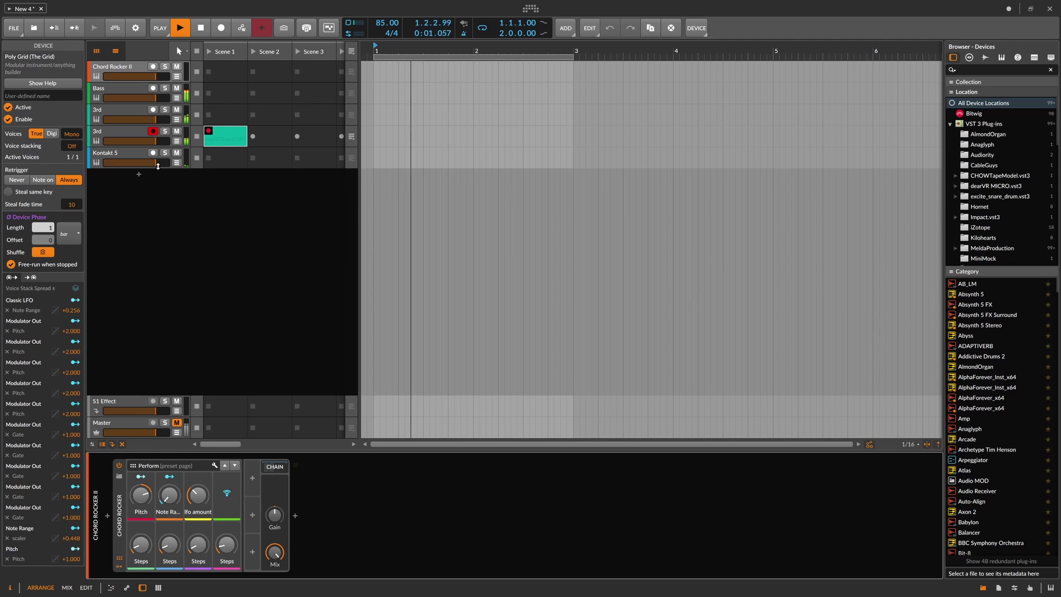
double_click(225, 138)
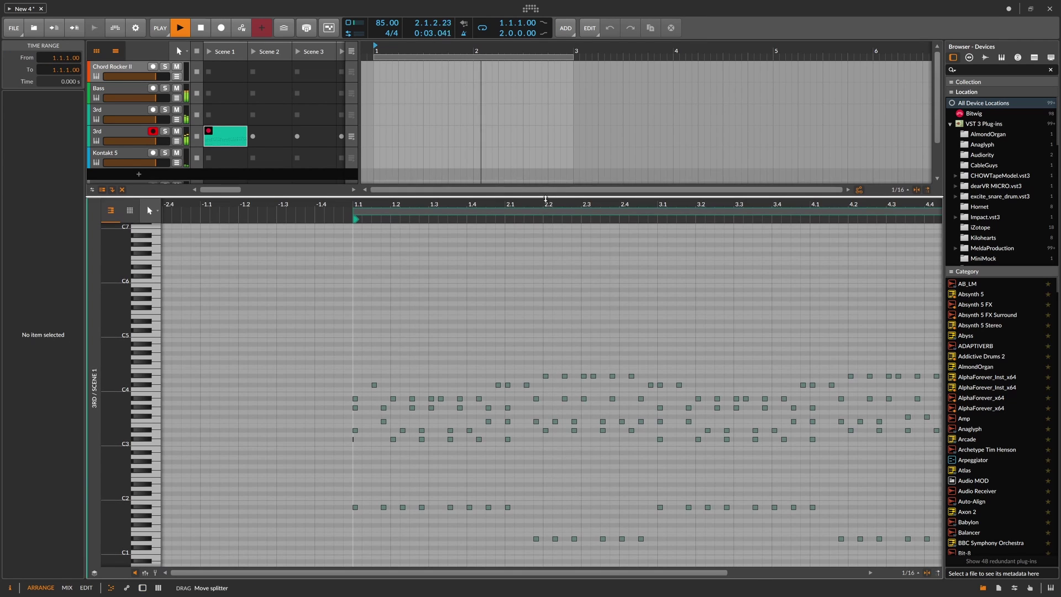
drag(545, 198, 546, 199)
drag(545, 205, 514, 260)
scroll(523, 287, down, 2)
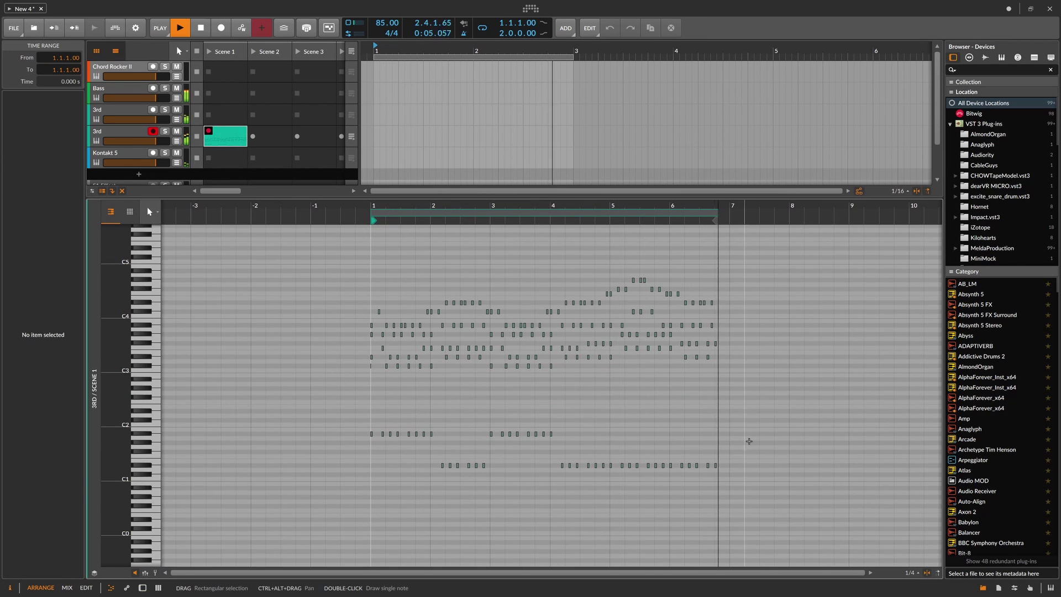
Stop the recording and review the whole recorded clip on the lower 3rd track.
click(201, 28)
click(232, 139)
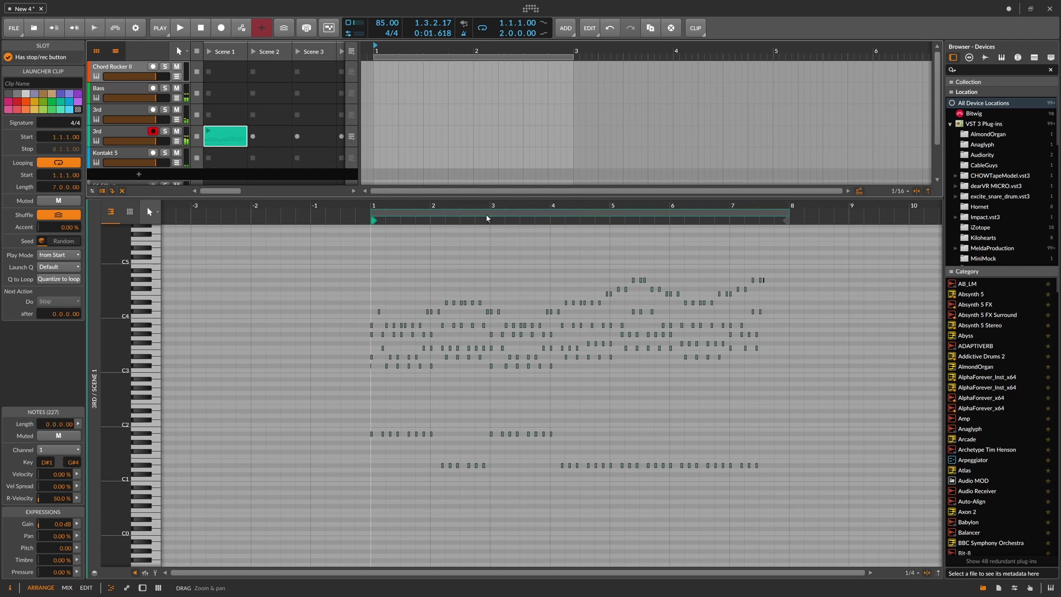
drag(487, 217, 491, 206)
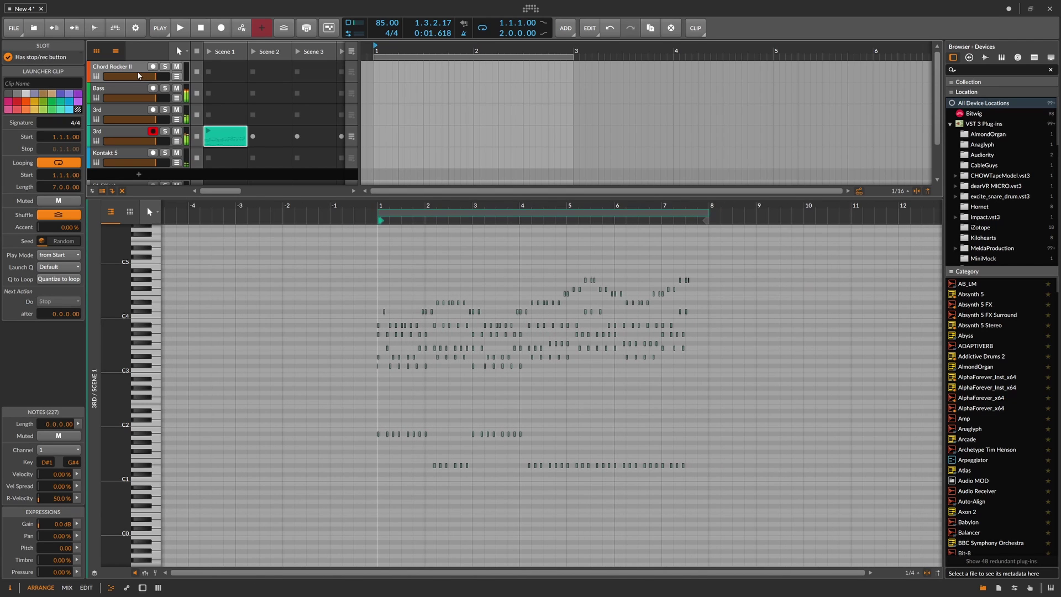
Open Chord Rocker II's Poly Grid and stack the five voice rows directly beneath each other as one compact block.
key(d)
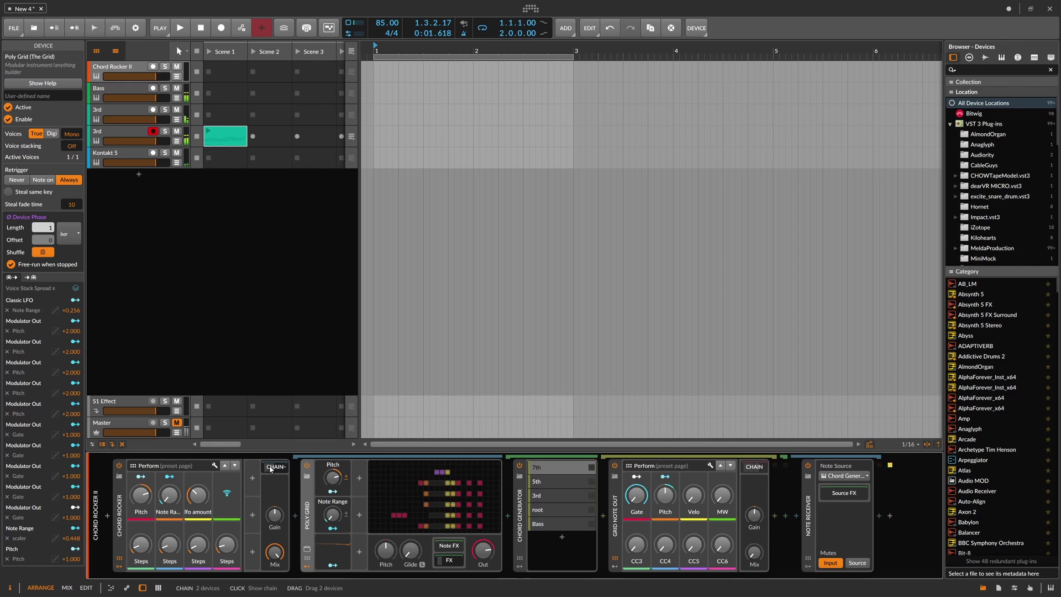
double_click(434, 487)
drag(826, 231, 420, 207)
drag(789, 320, 455, 268)
drag(792, 378, 409, 360)
scroll(689, 408, down, 2)
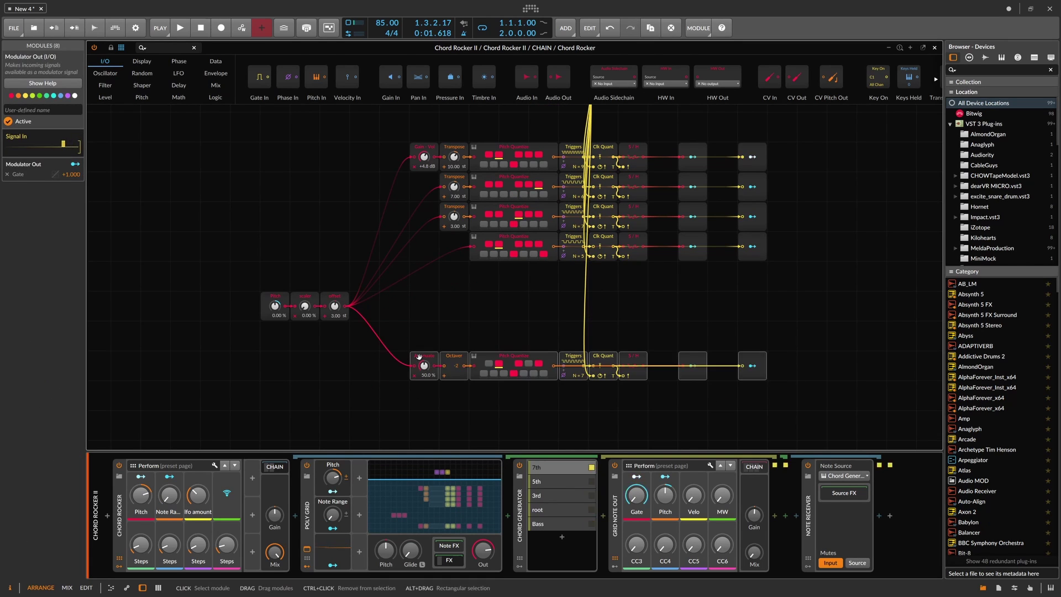
drag(486, 361, 486, 271)
scroll(740, 383, up, 2)
drag(758, 384, 414, 203)
drag(419, 207, 420, 297)
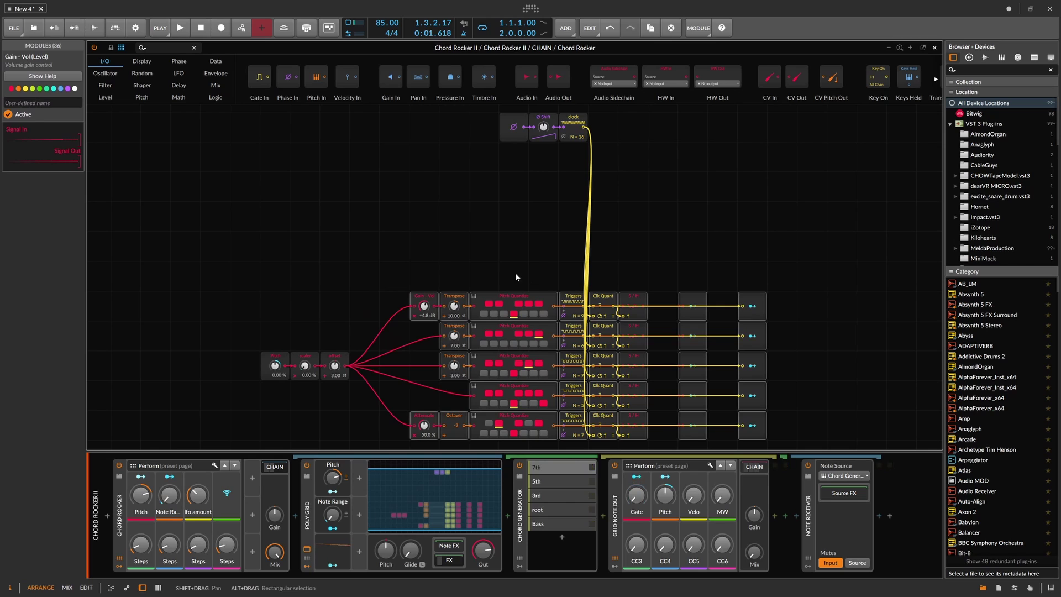
Move the clock modules directly above the voice rows, and close the grid editor and Chord Rocker's nested chain.
drag(637, 172, 480, 223)
click(479, 253)
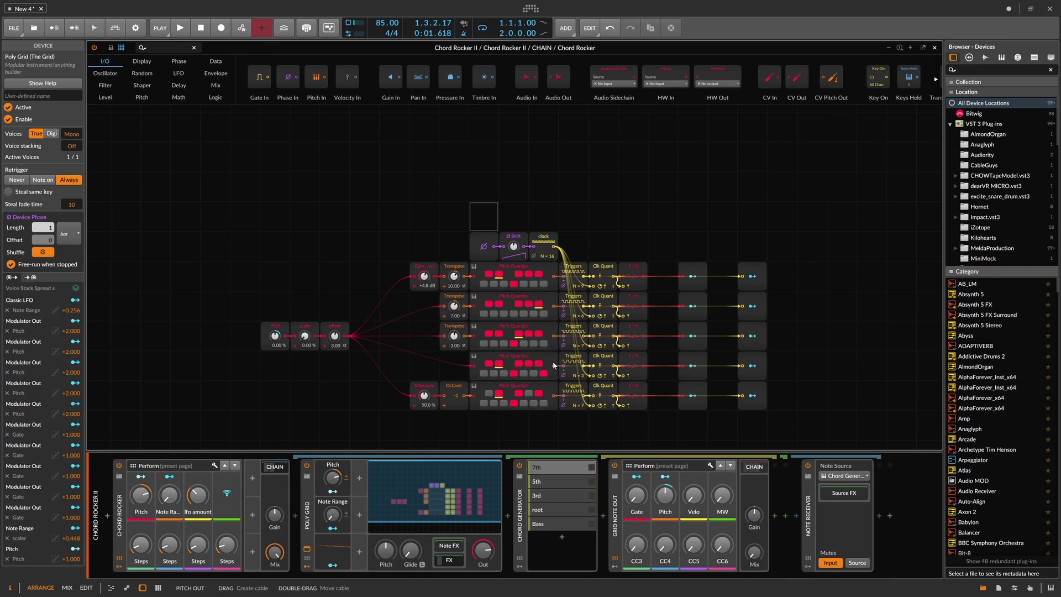
click(278, 466)
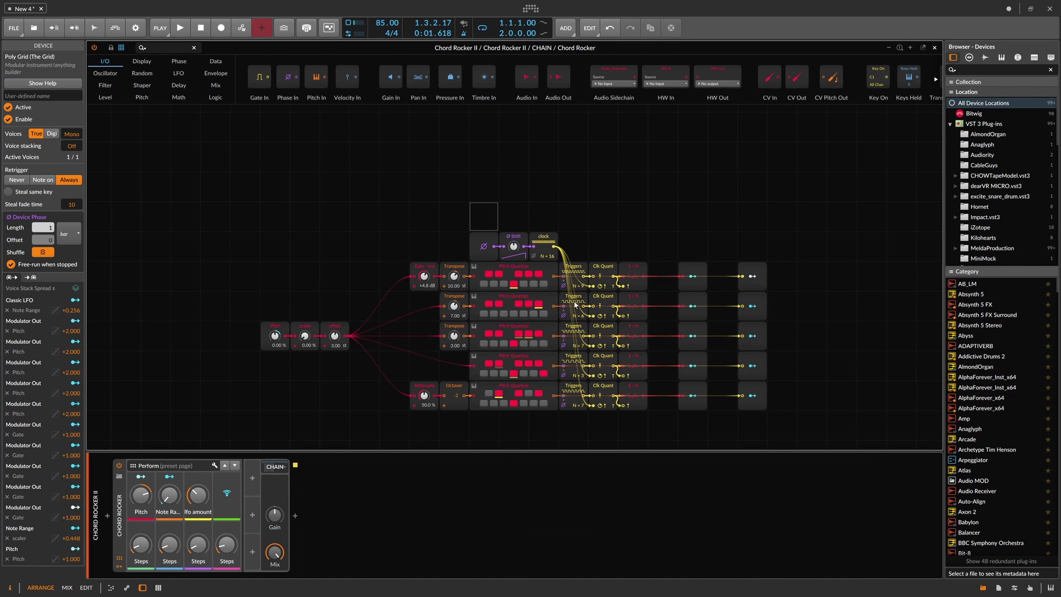
click(934, 48)
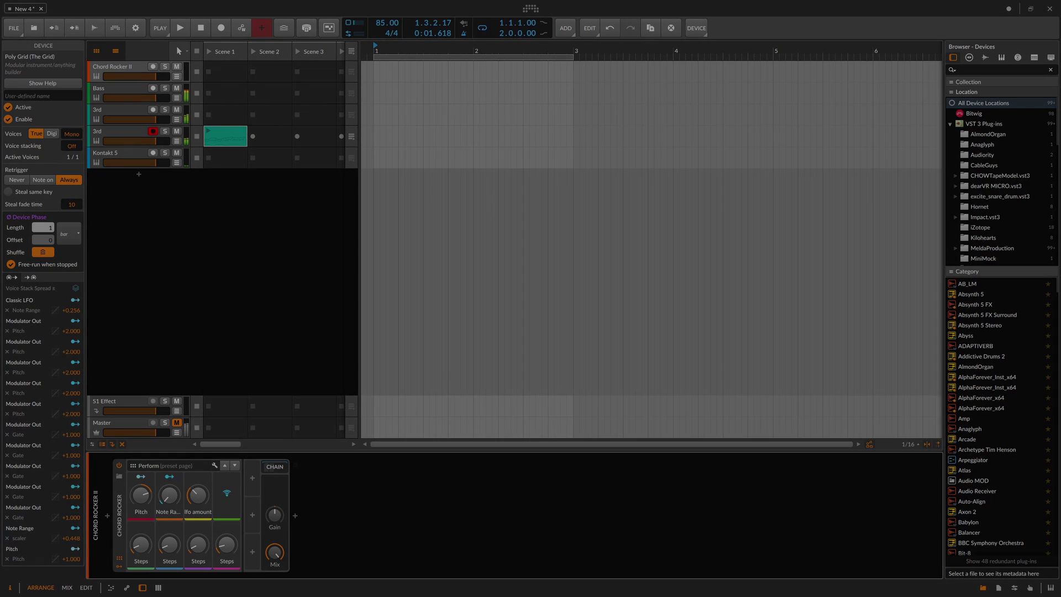